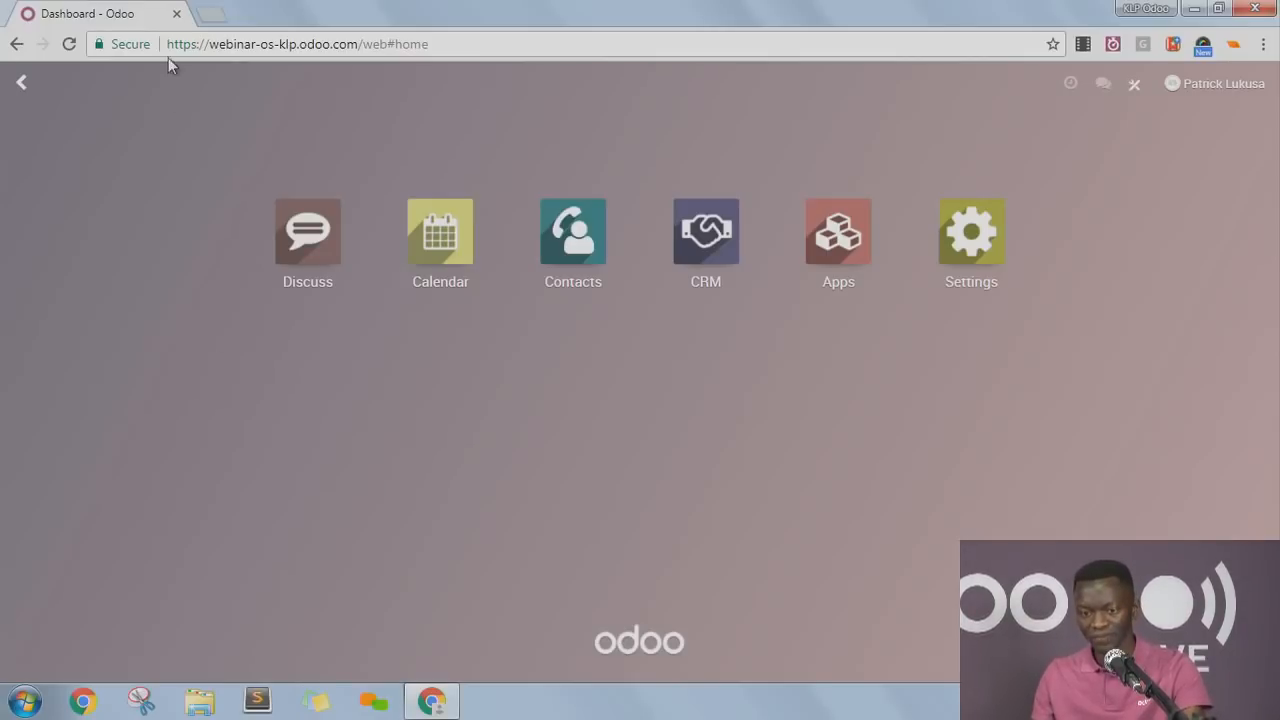
drag(347, 45, 257, 48)
click(341, 342)
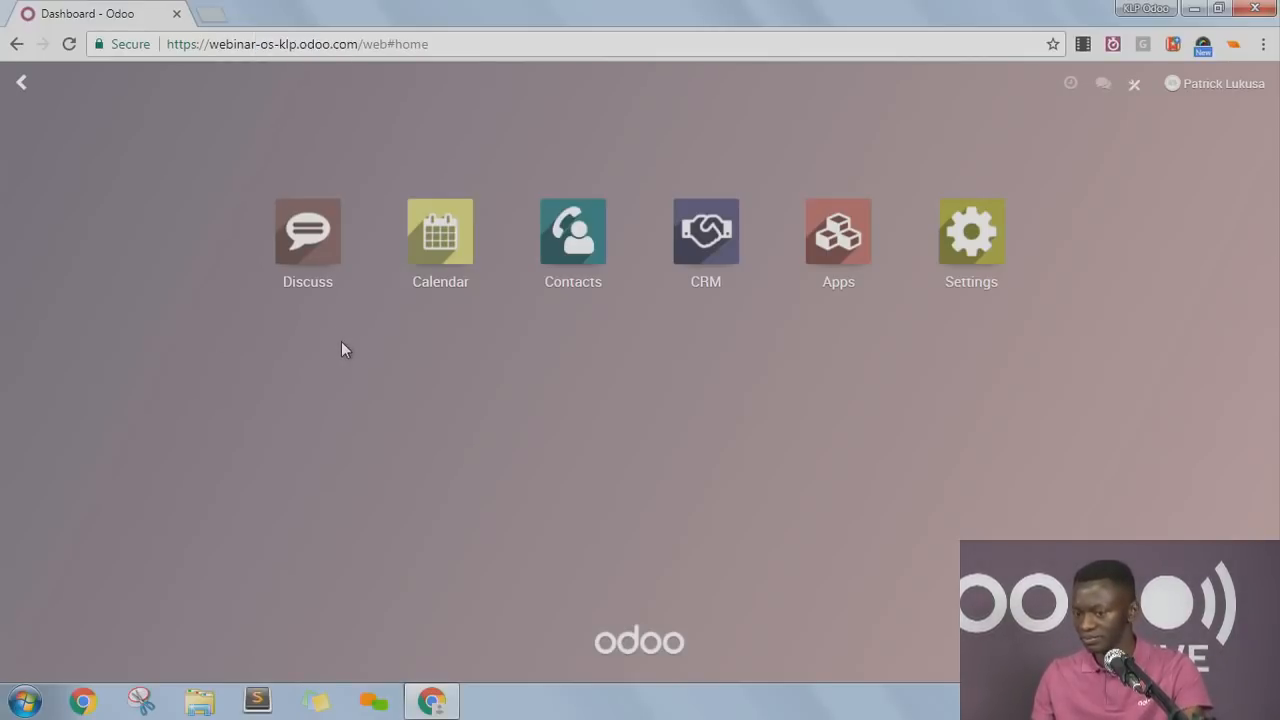
click(484, 45)
click(351, 407)
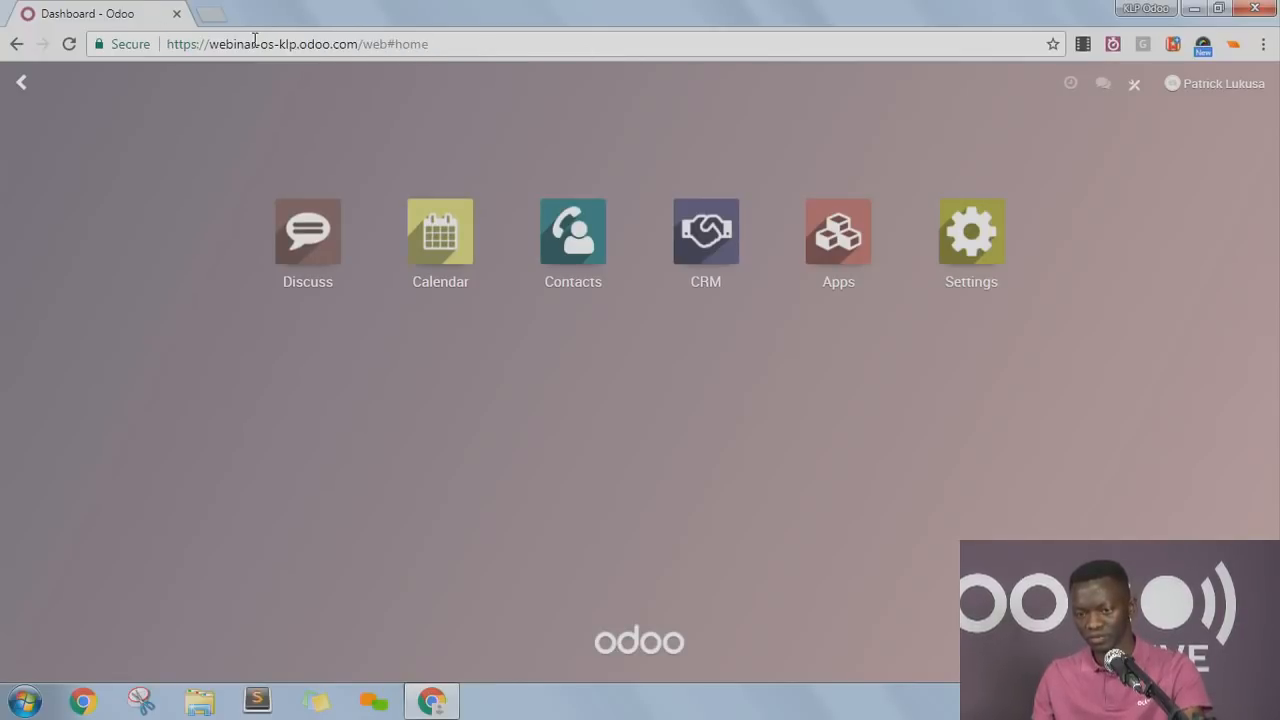
drag(208, 45, 350, 46)
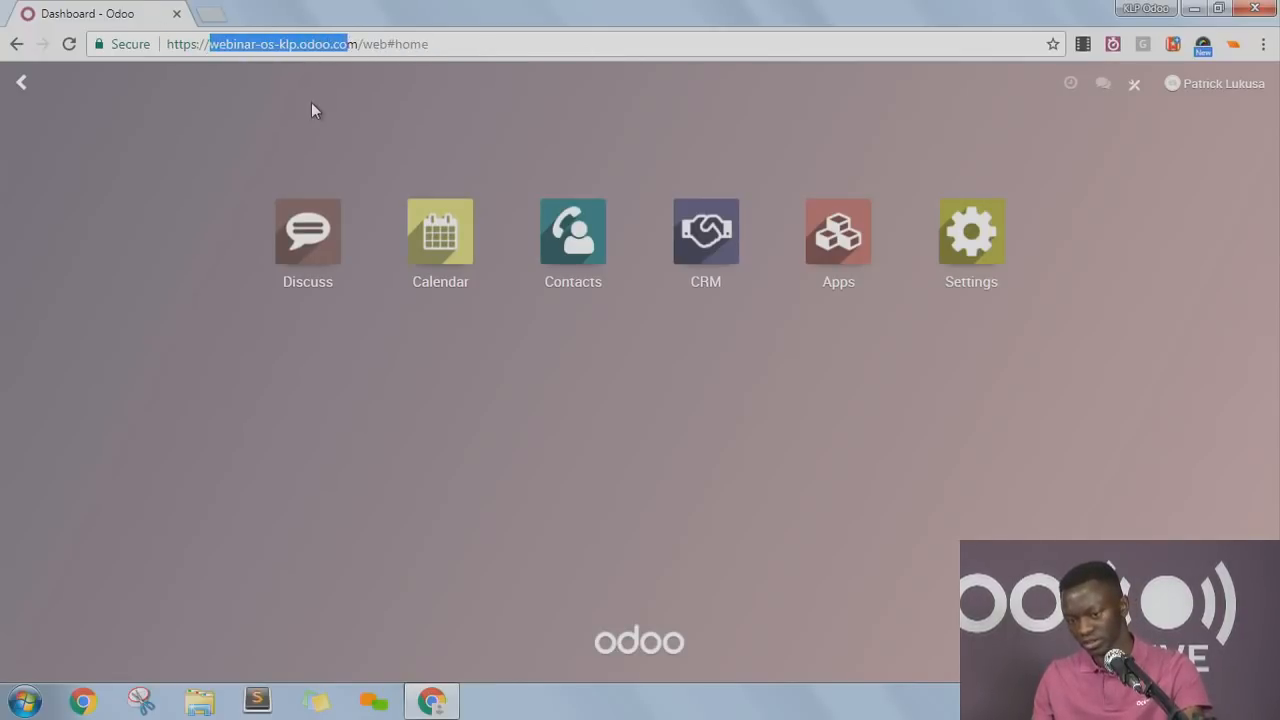
click(328, 85)
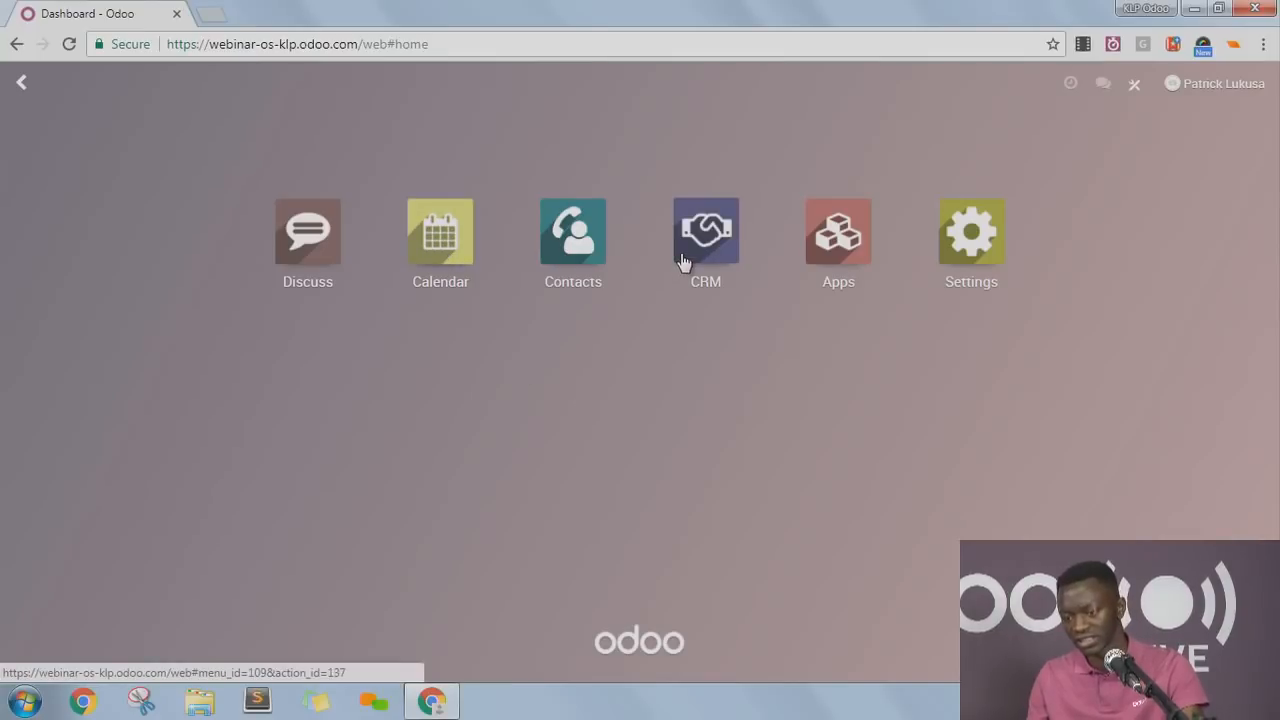
Search the catalogue of installable apps for "studio".
click(845, 252)
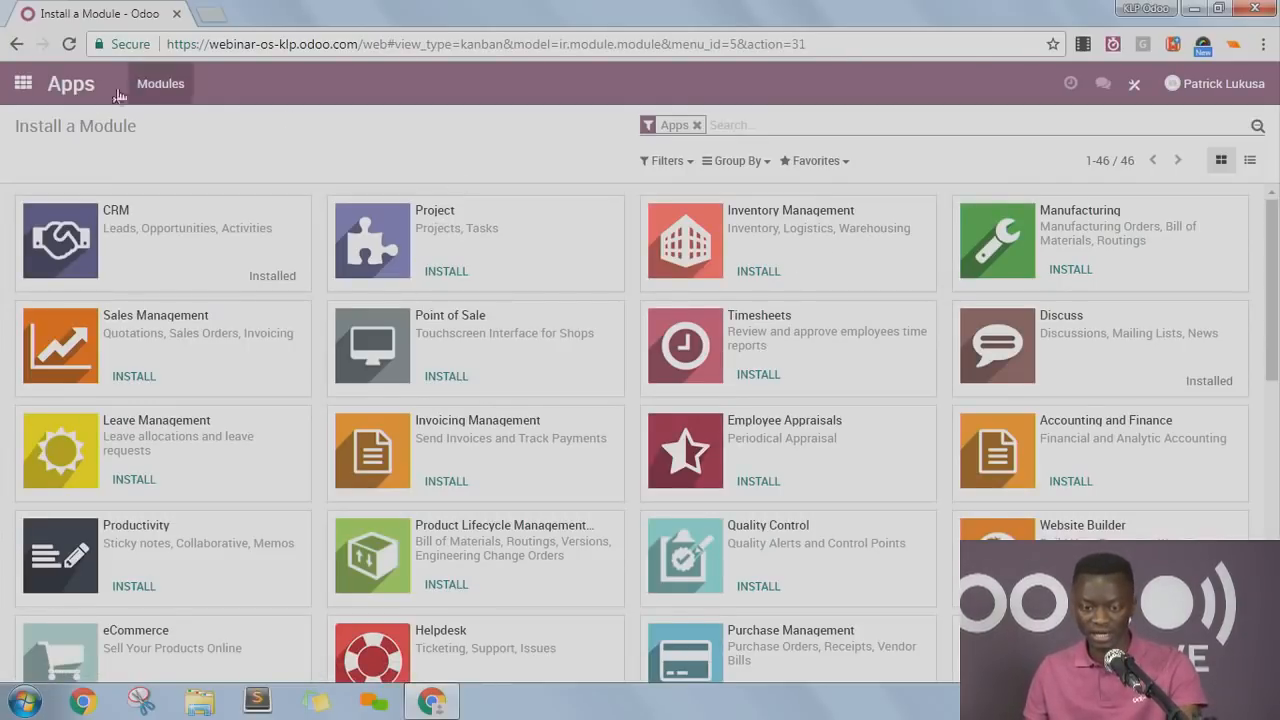
click(22, 83)
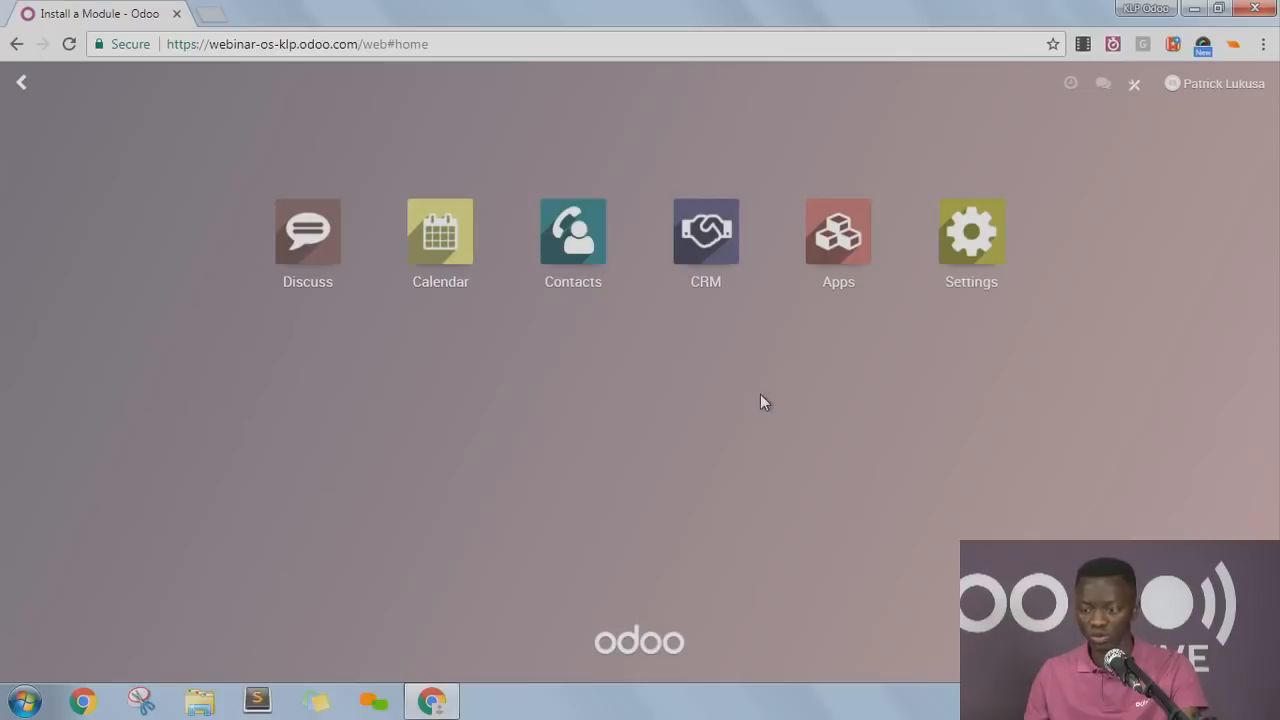
click(806, 343)
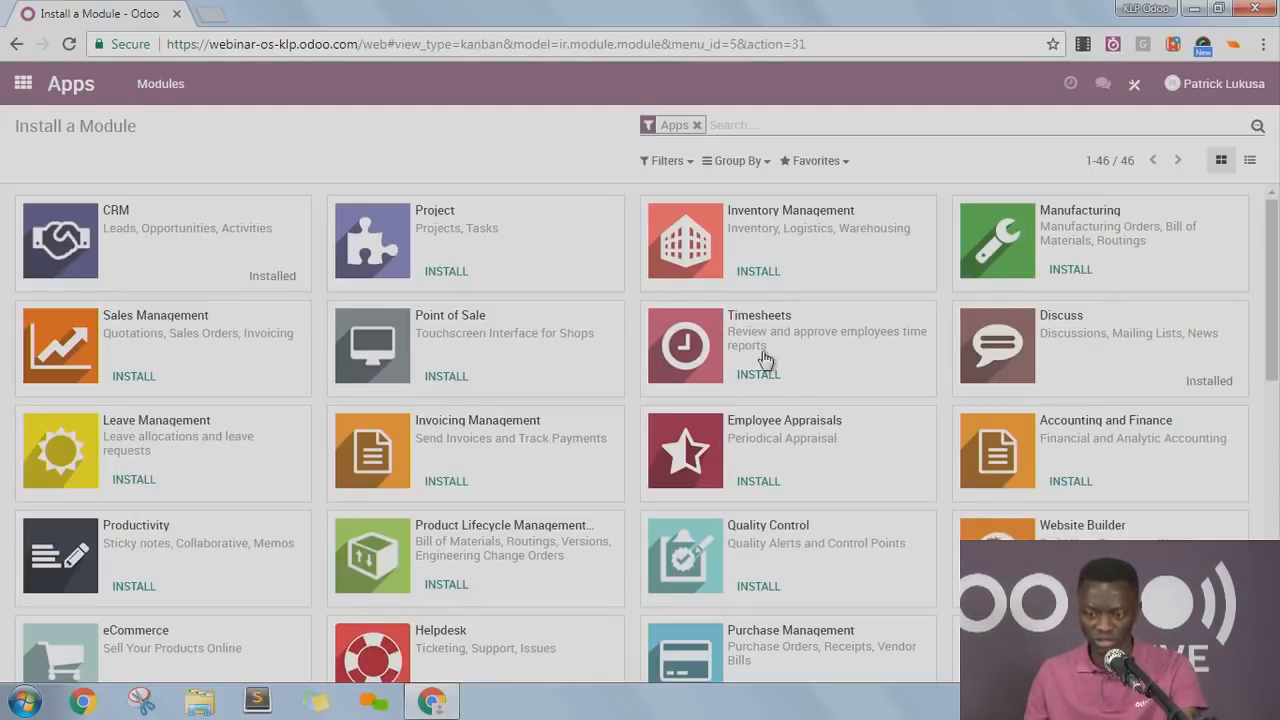
text(studio)
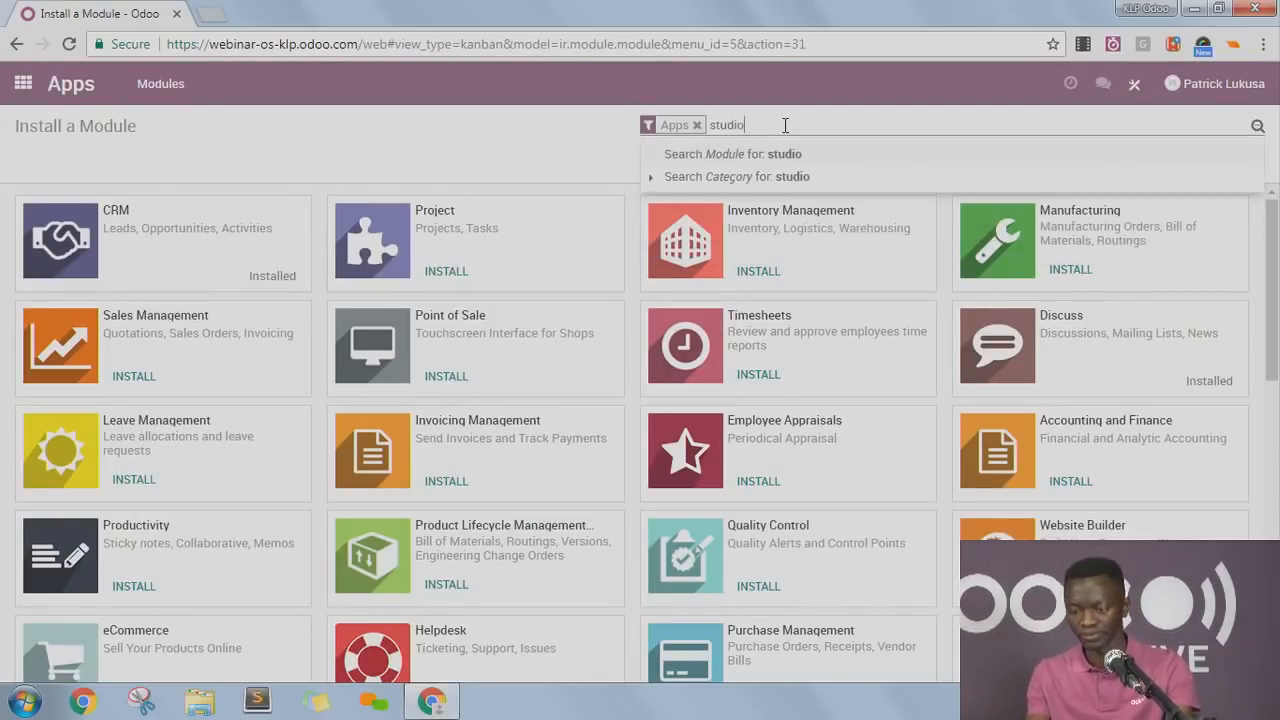
key(Return)
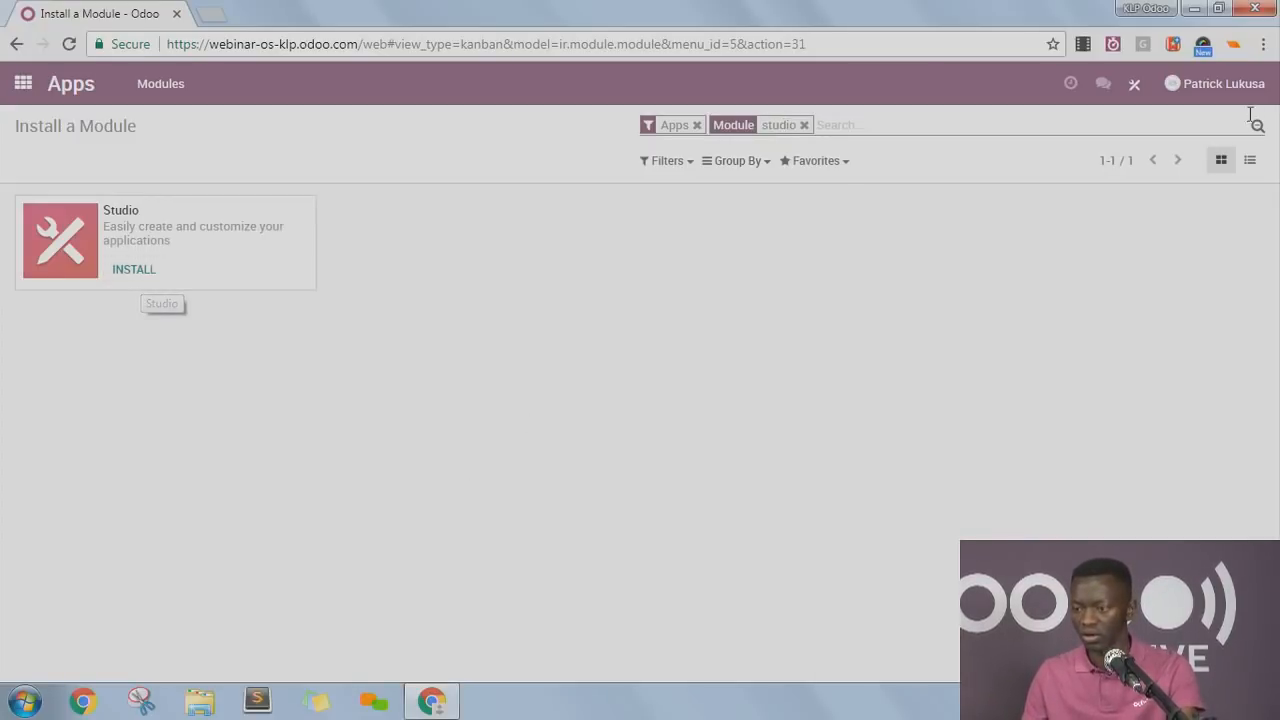
Install the Studio app and confirm the 15-day trial notice.
click(1136, 87)
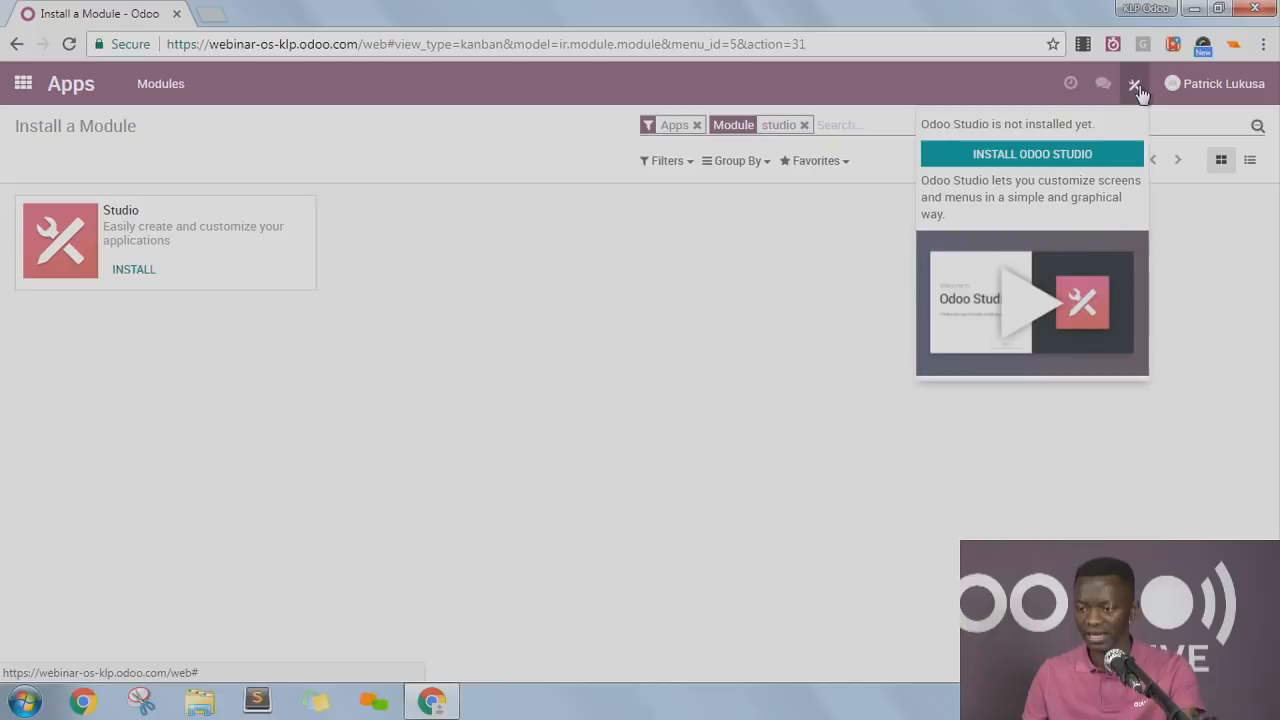
click(1042, 157)
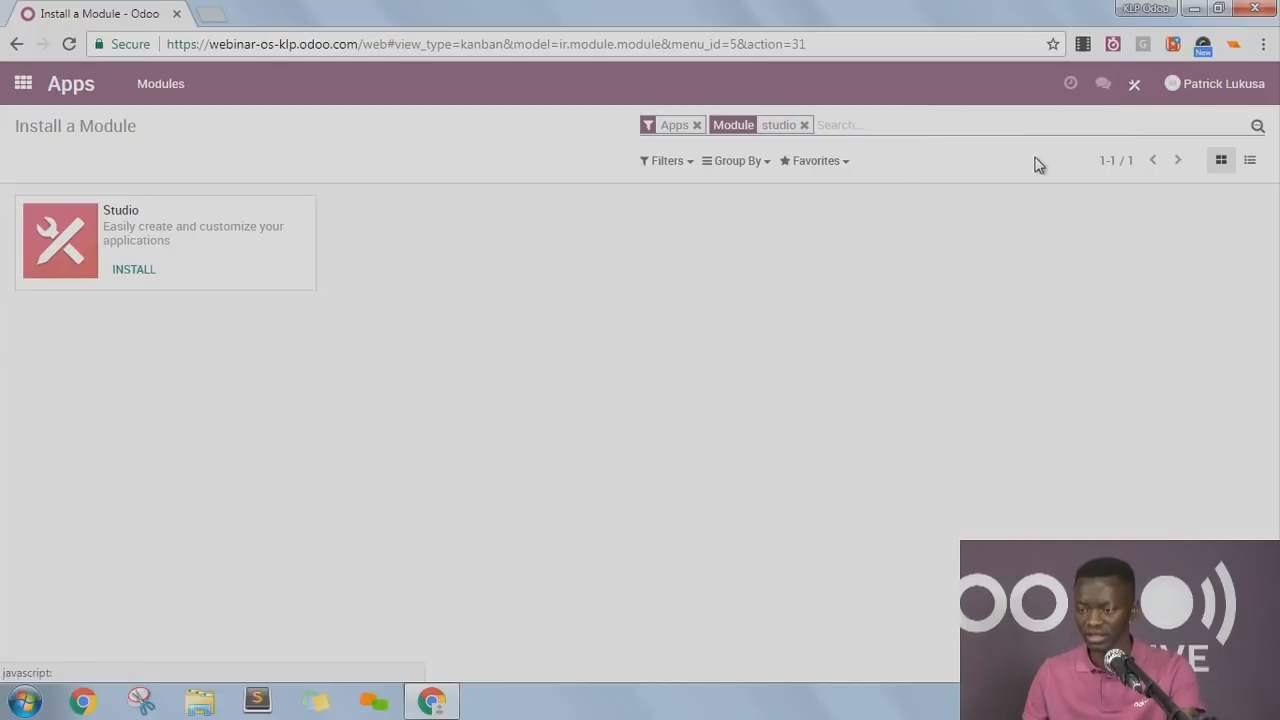
click(40, 225)
click(178, 304)
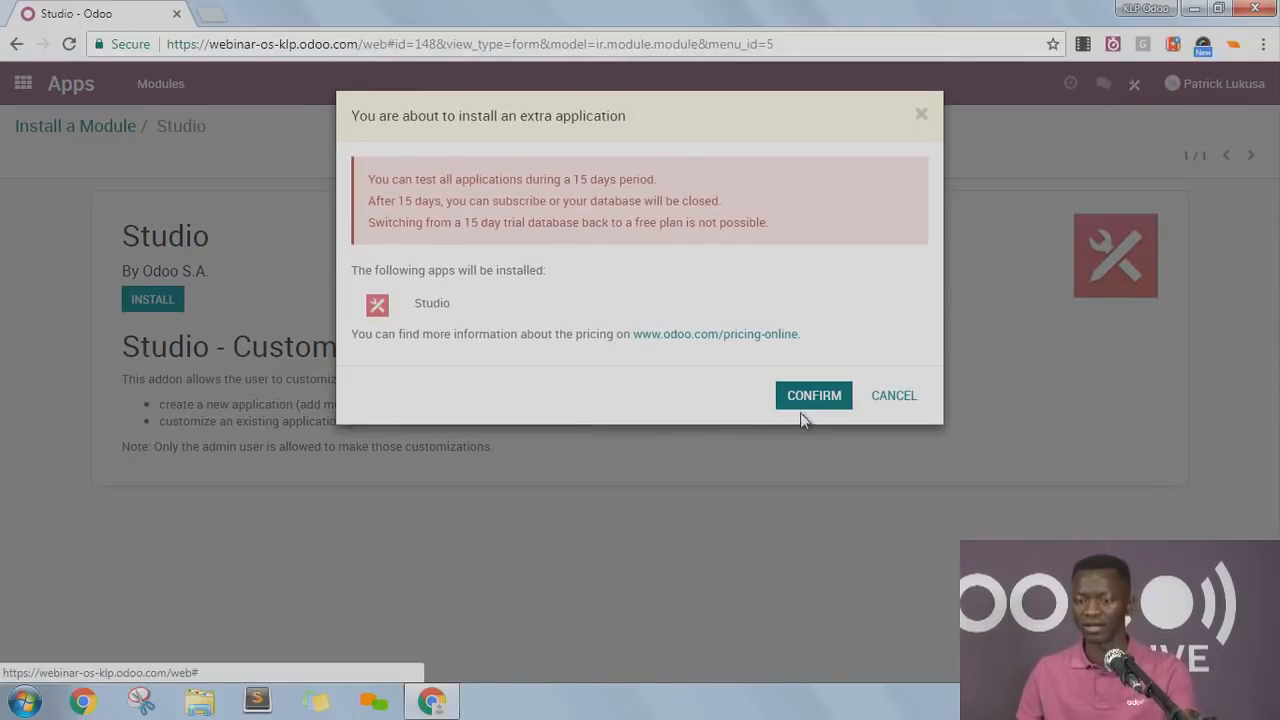
click(802, 415)
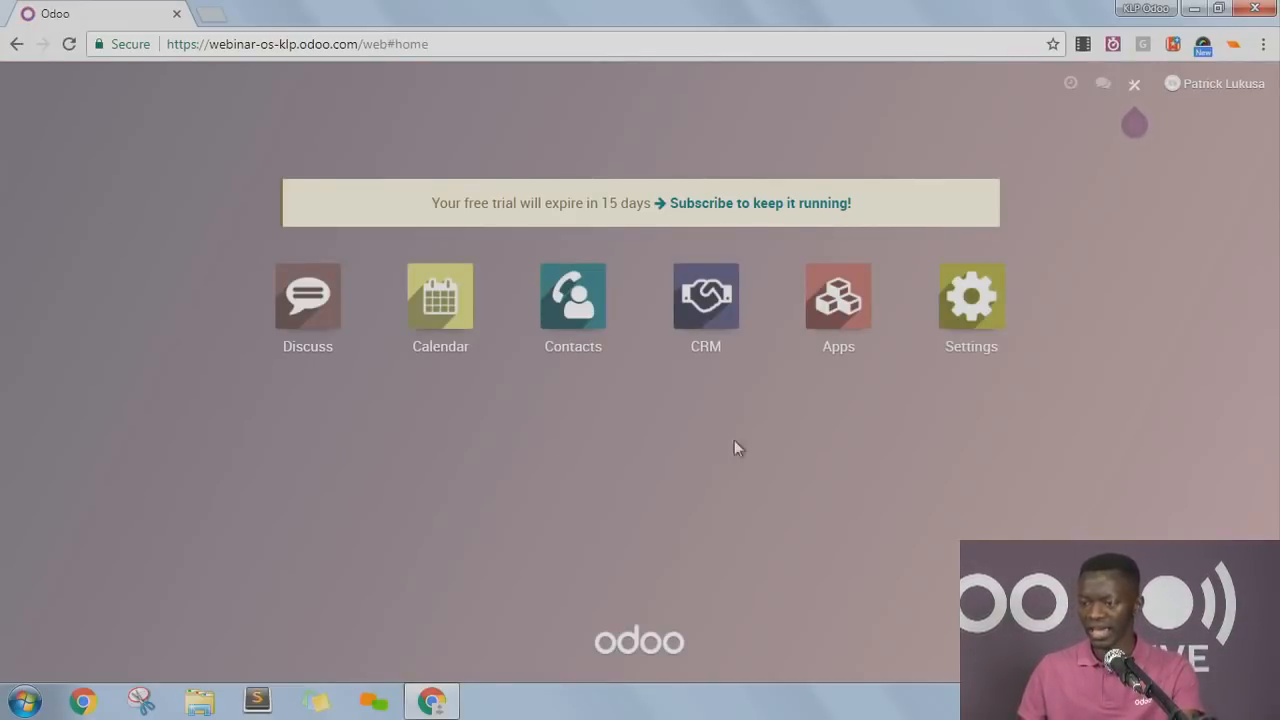
Enter Studio from the home screen and change the home background to the picture wallpaper.jpg.
mouse_move(1136, 92)
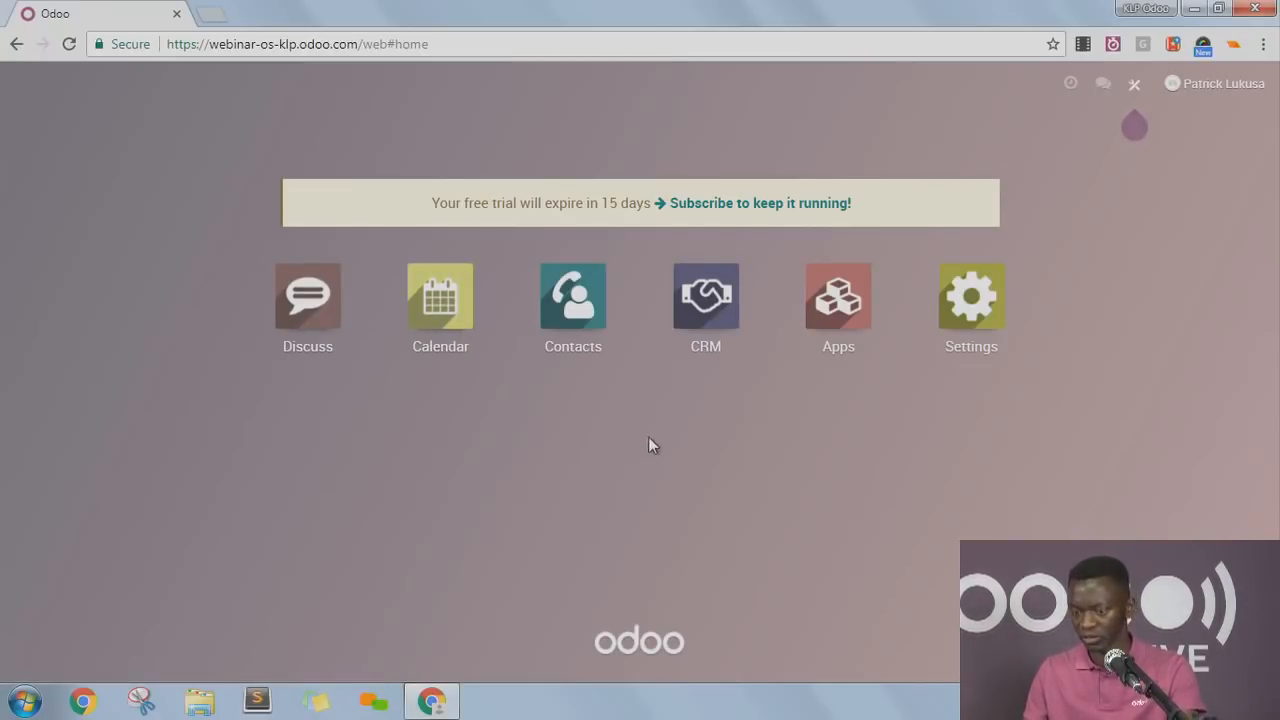
click(1133, 88)
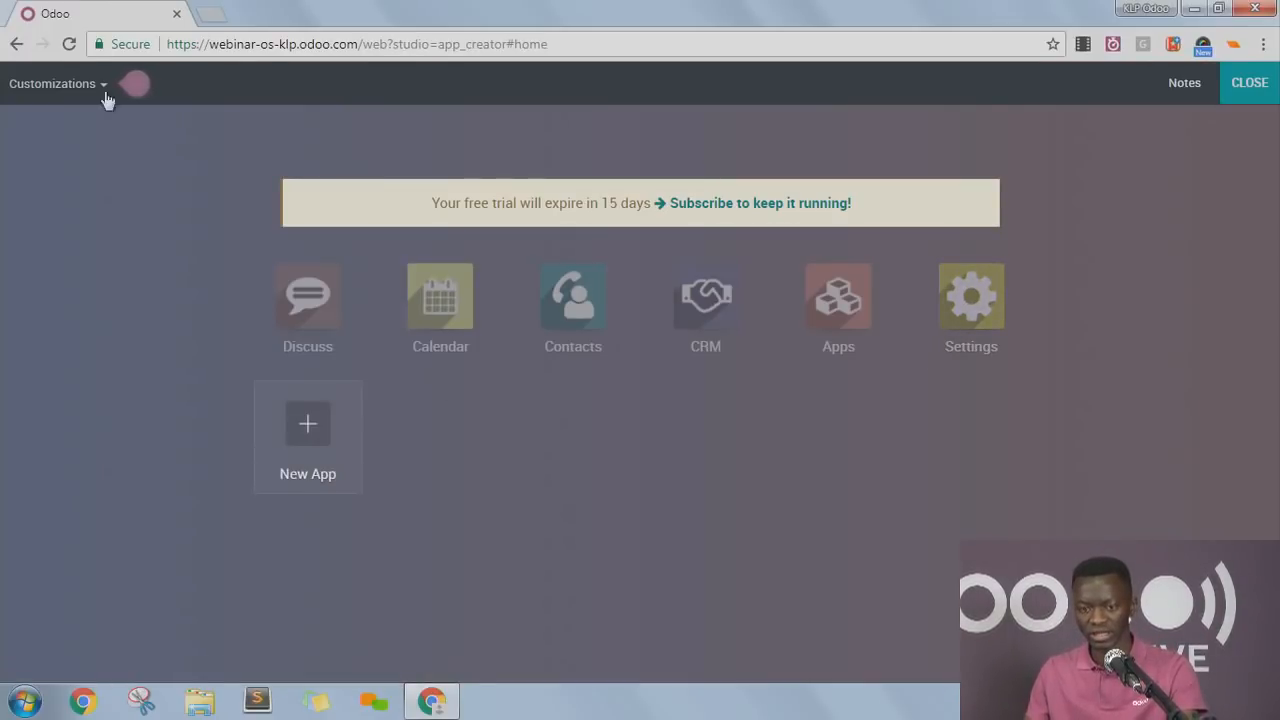
click(87, 88)
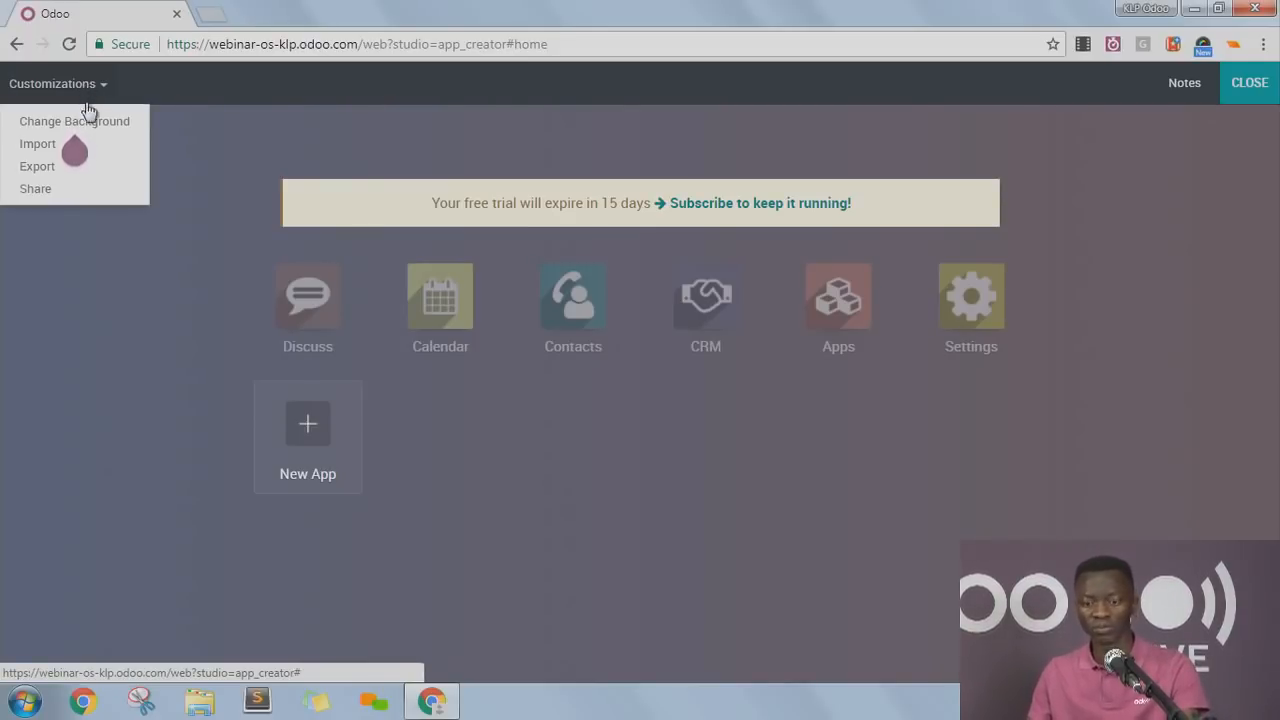
mouse_move(93, 128)
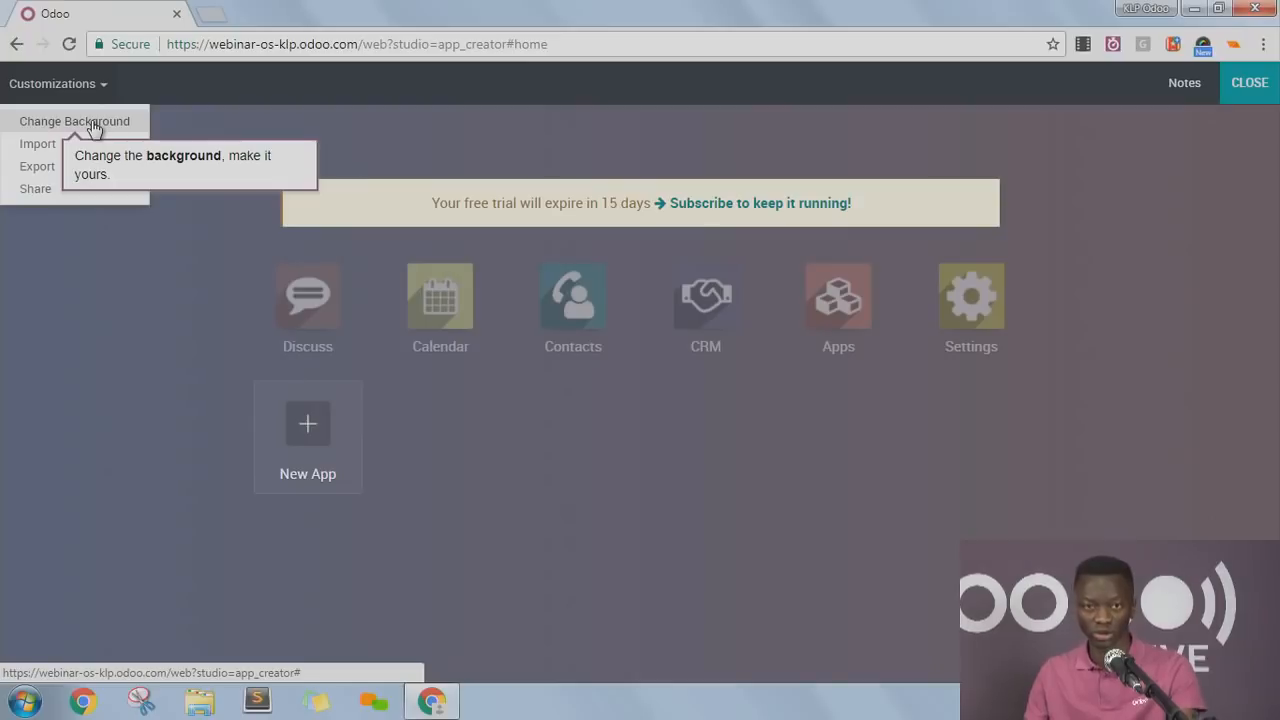
click(100, 130)
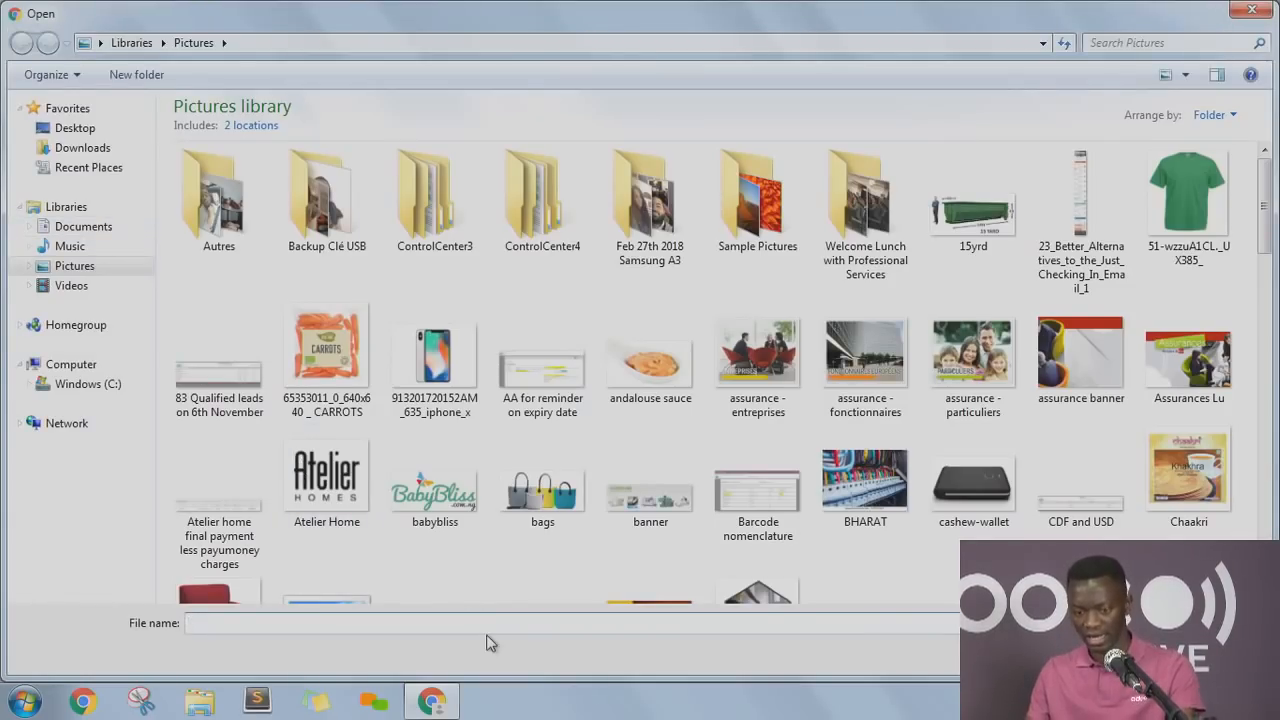
text(wall)
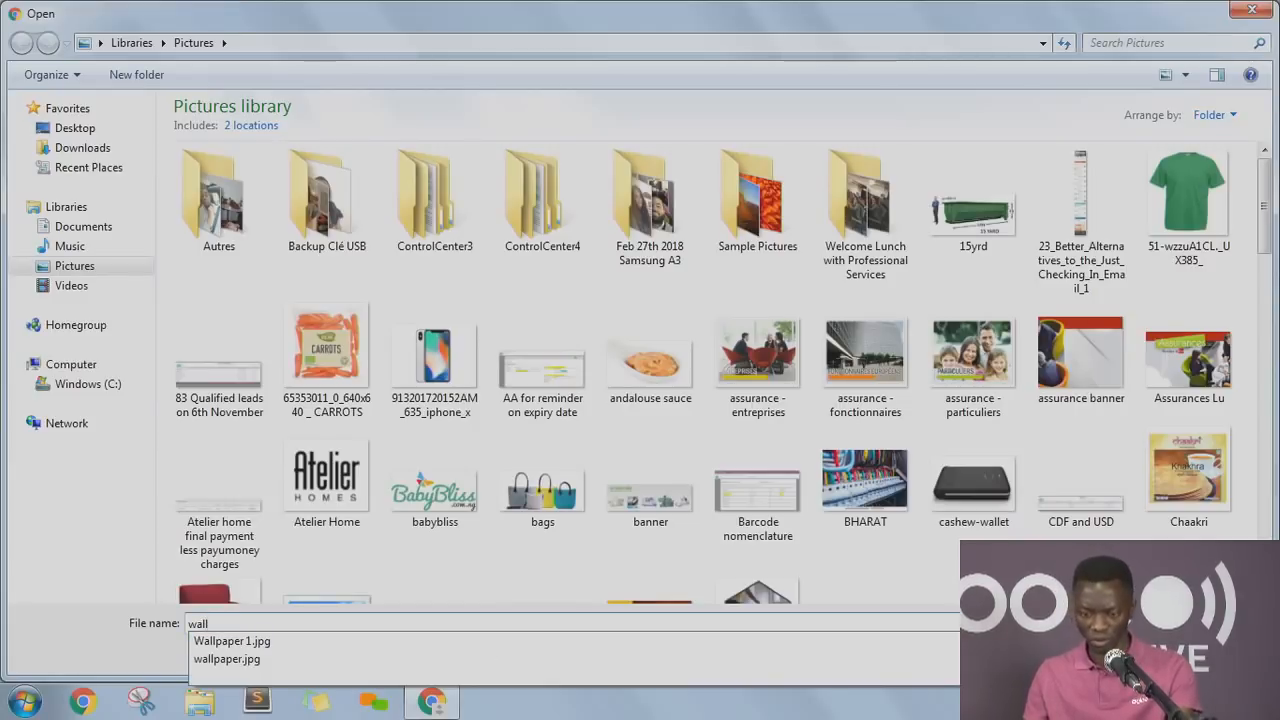
click(401, 658)
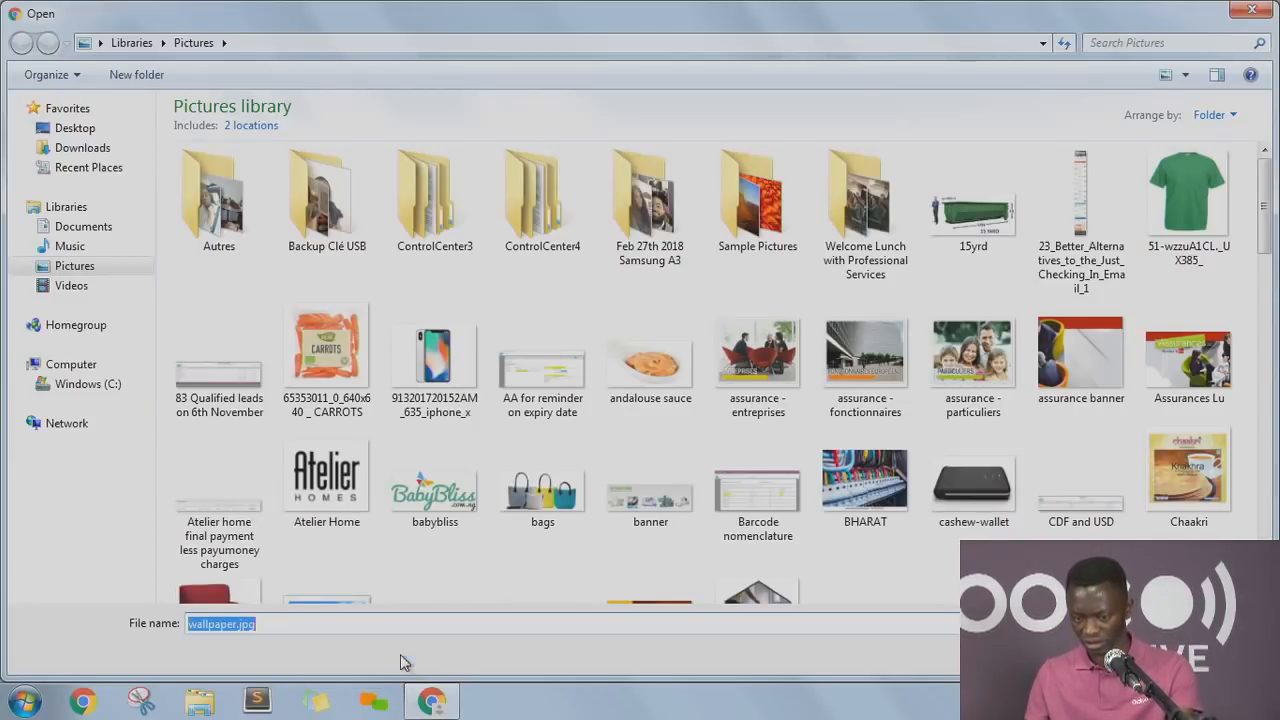
key(Return)
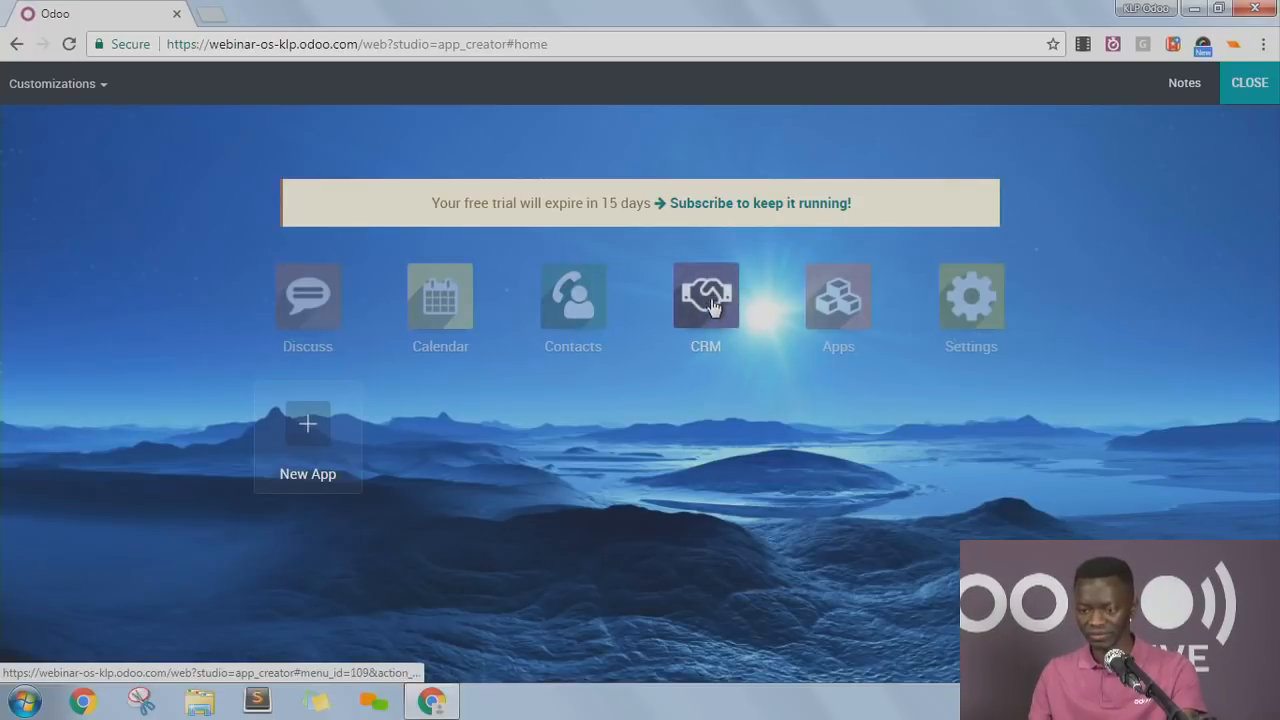
Open the CRM app in Studio, examine which view types it offers, and leave Studio.
click(705, 347)
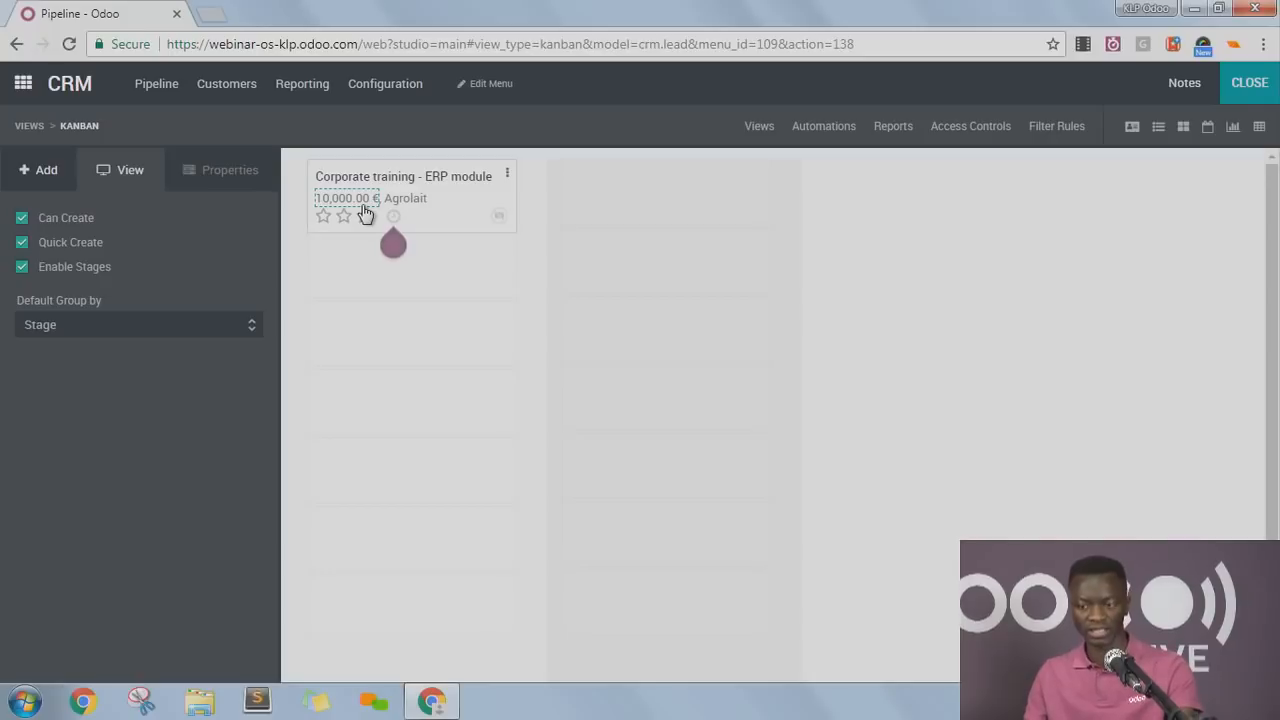
click(760, 130)
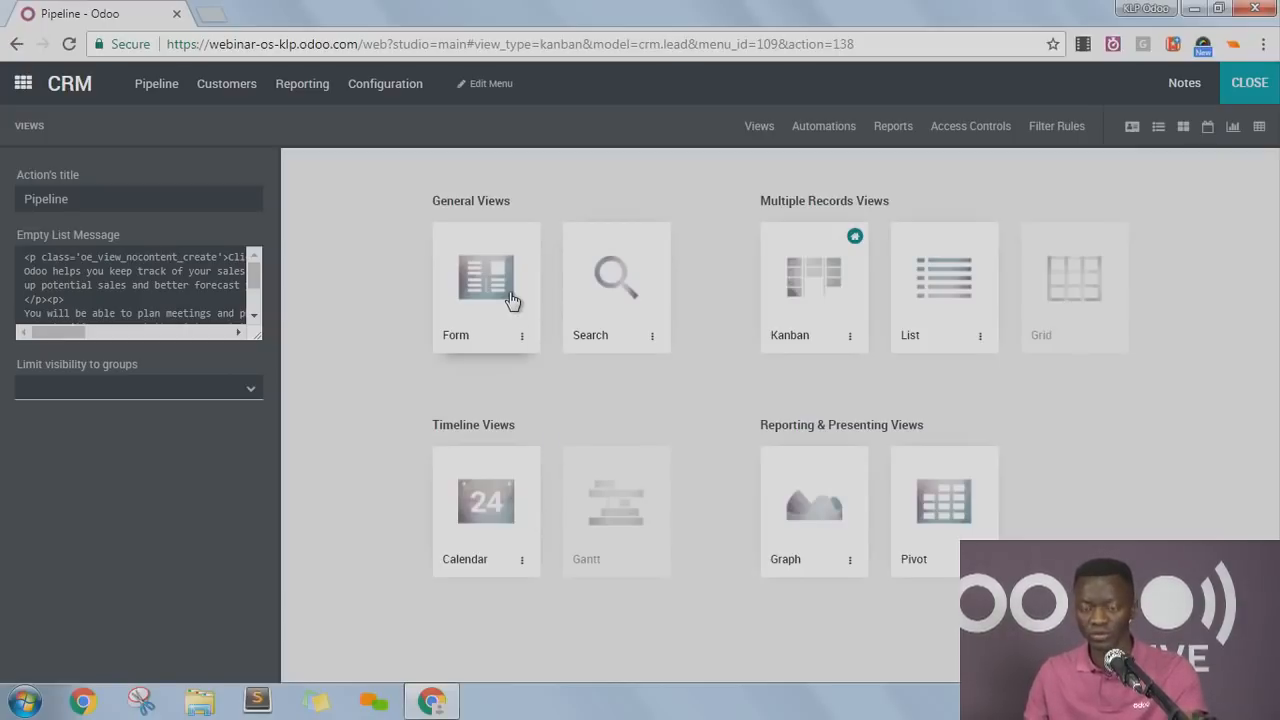
click(1248, 88)
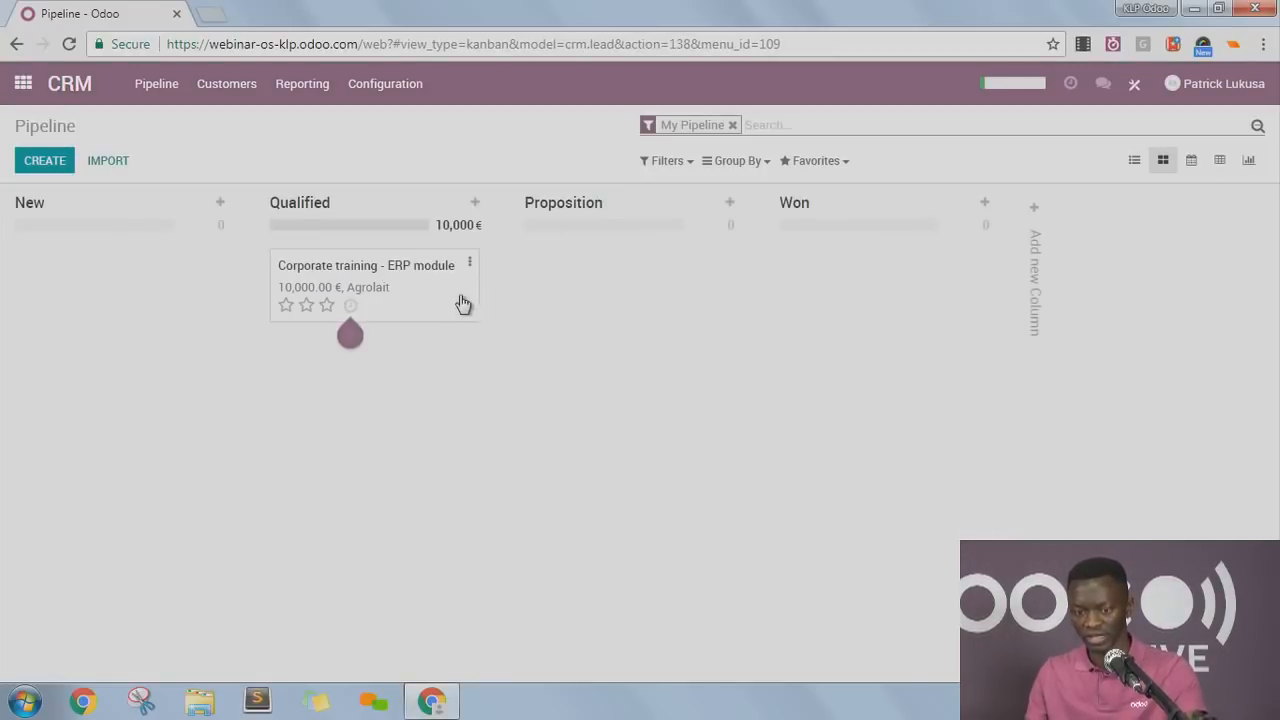
View the "Corporate training - ERP module" opportunity form in edit mode and return to the pipeline.
click(409, 289)
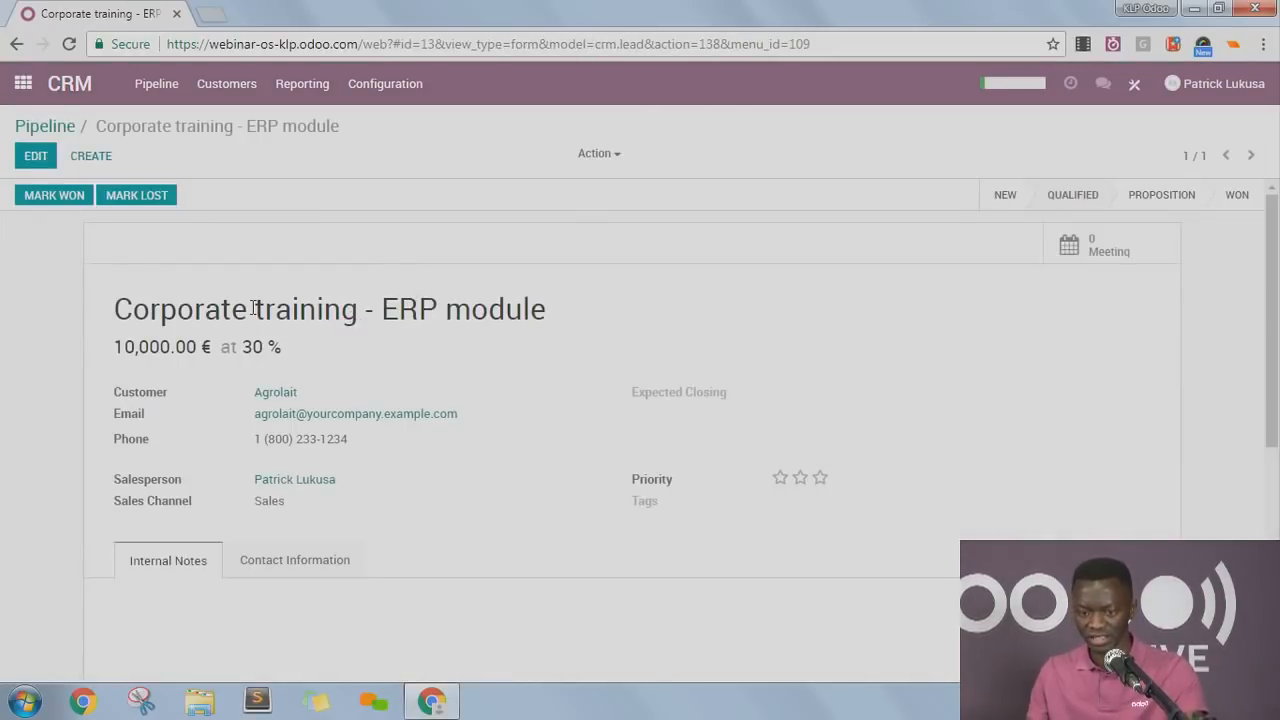
click(37, 155)
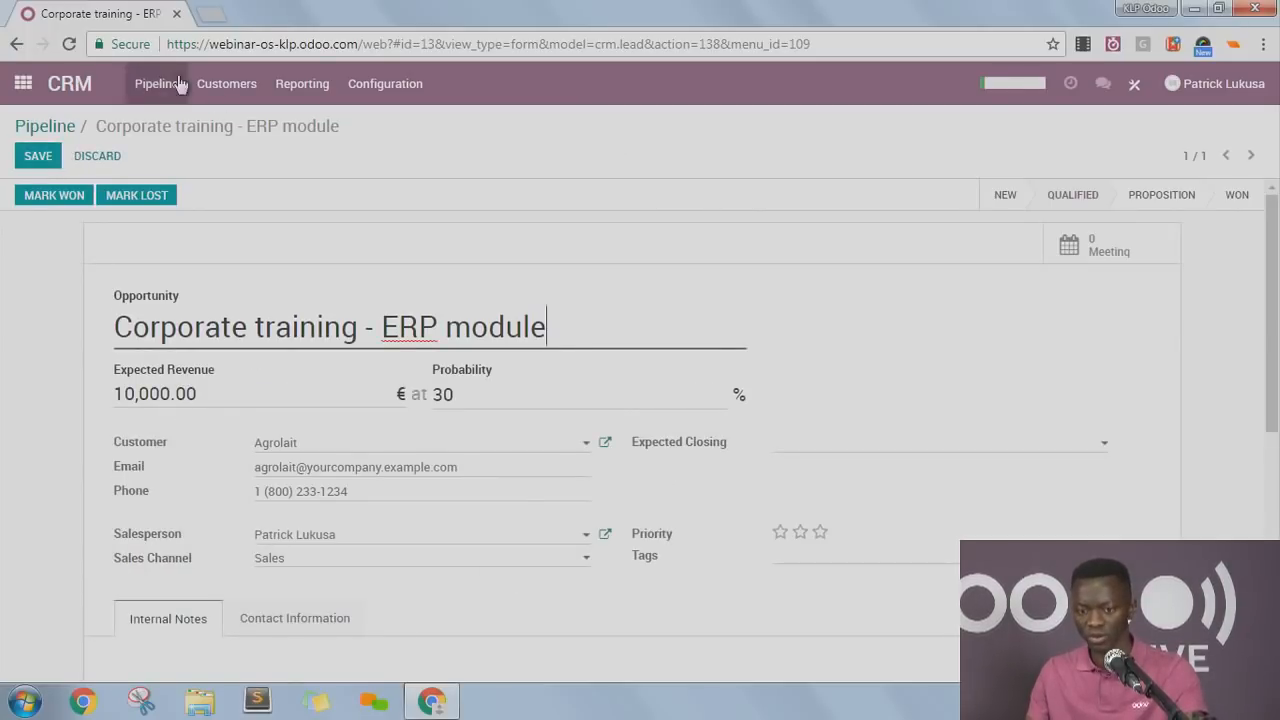
click(48, 131)
Look at the pipeline in its list, Kanban and calendar views, cancelling the new calendar entry.
click(1138, 161)
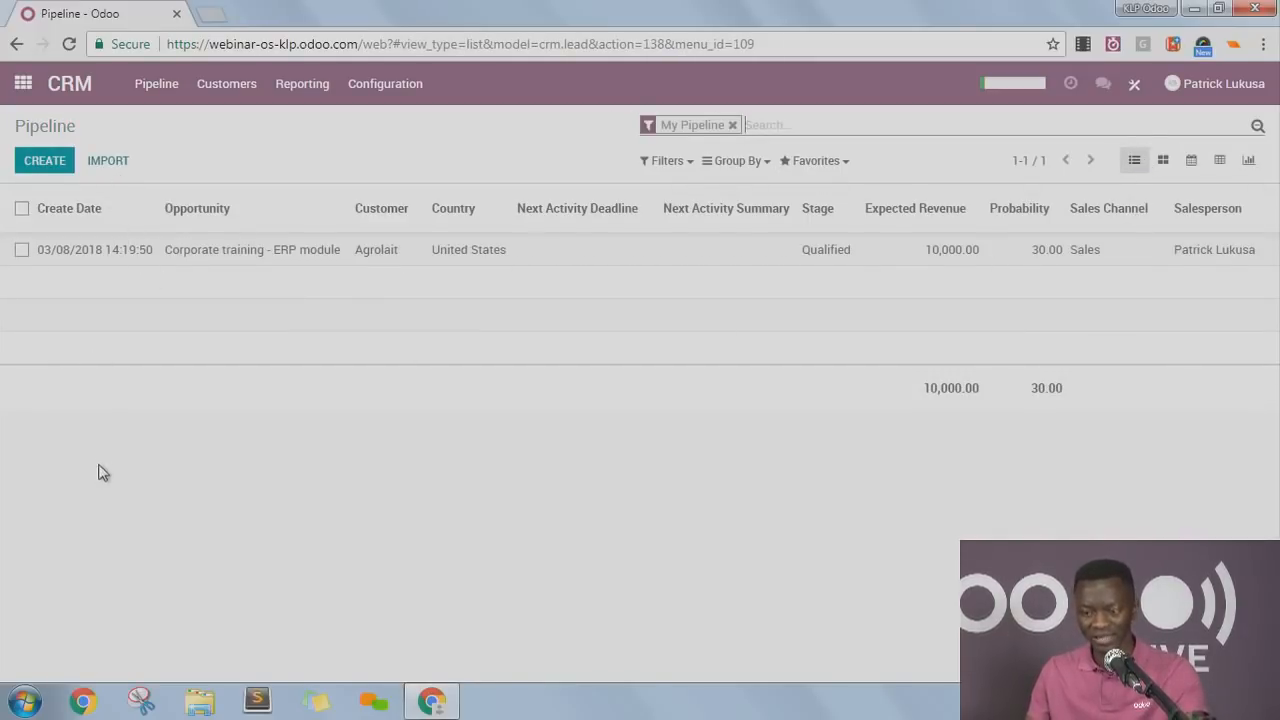
click(1162, 162)
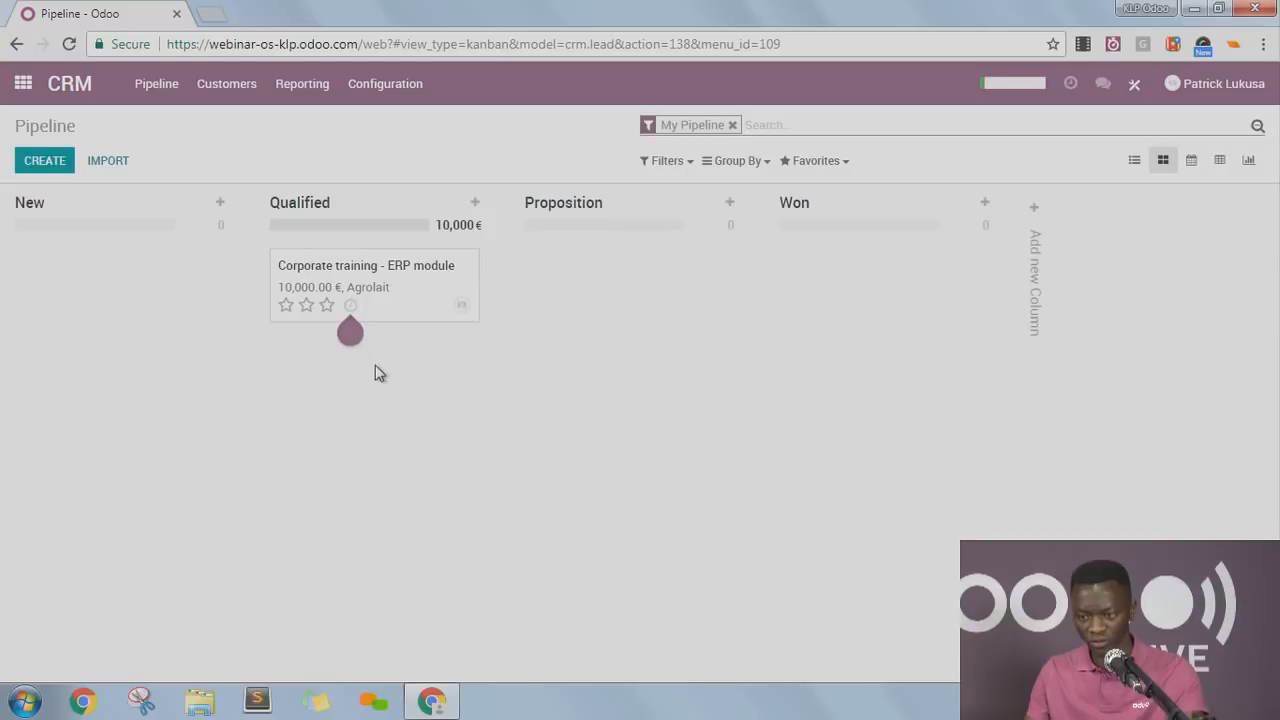
click(1191, 162)
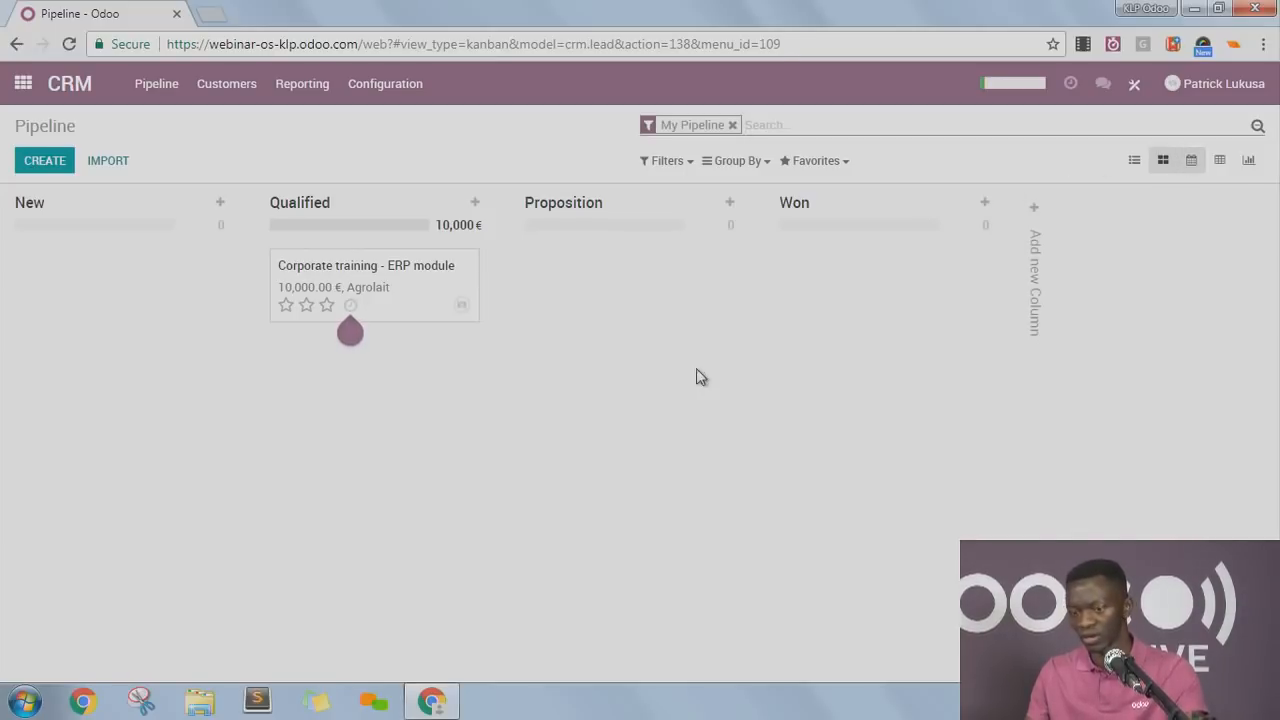
drag(831, 390, 836, 443)
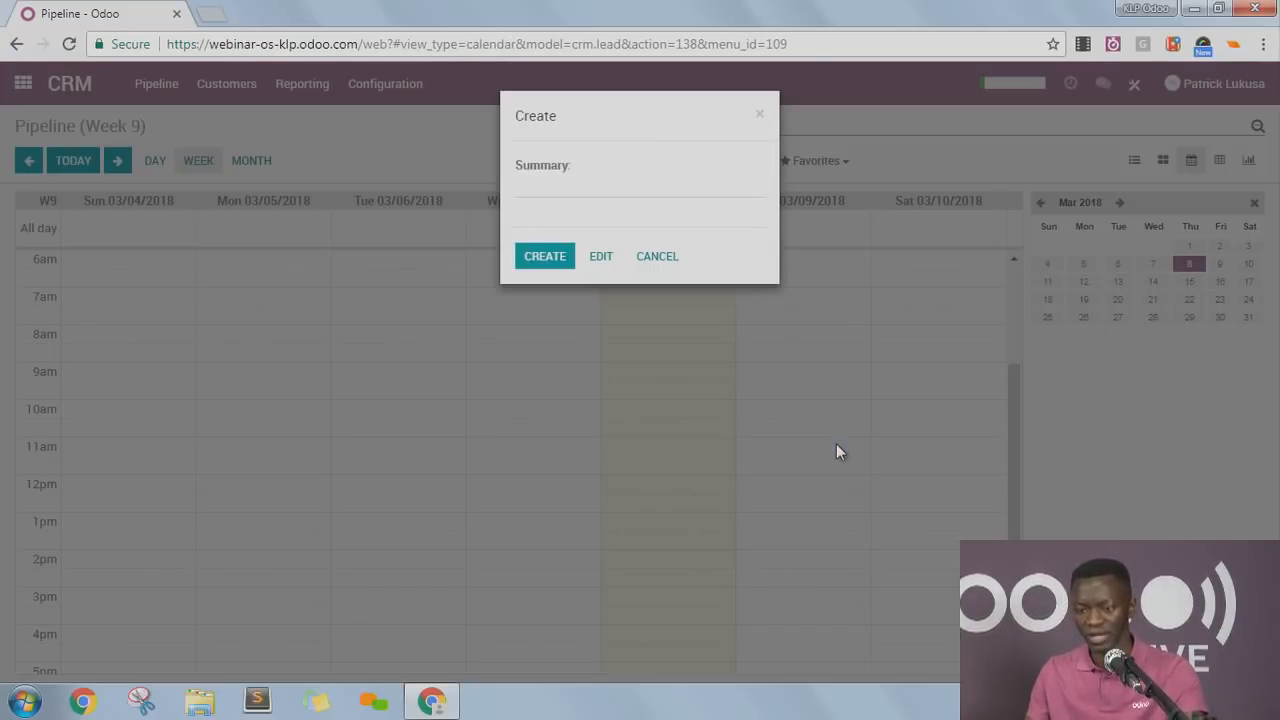
click(663, 260)
Show the pipeline as a pivot table, break the Qualified row down by country, and export the table to a spreadsheet.
click(1220, 161)
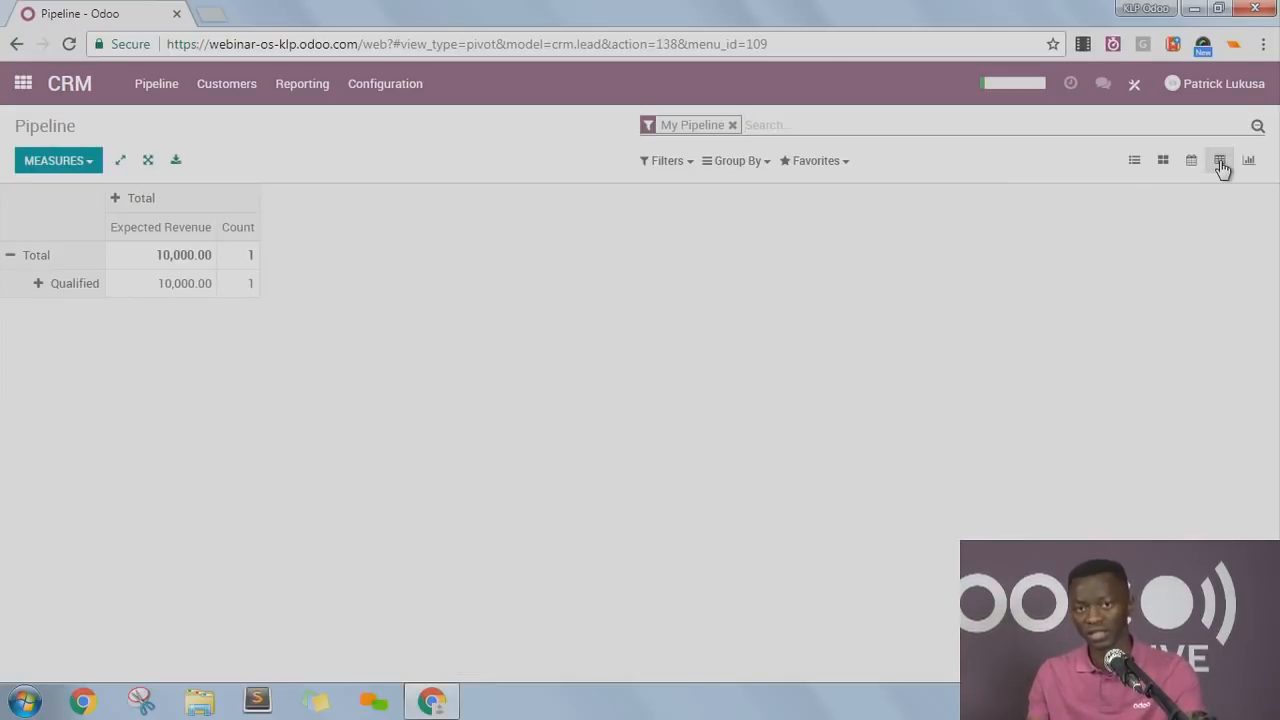
click(42, 290)
click(97, 497)
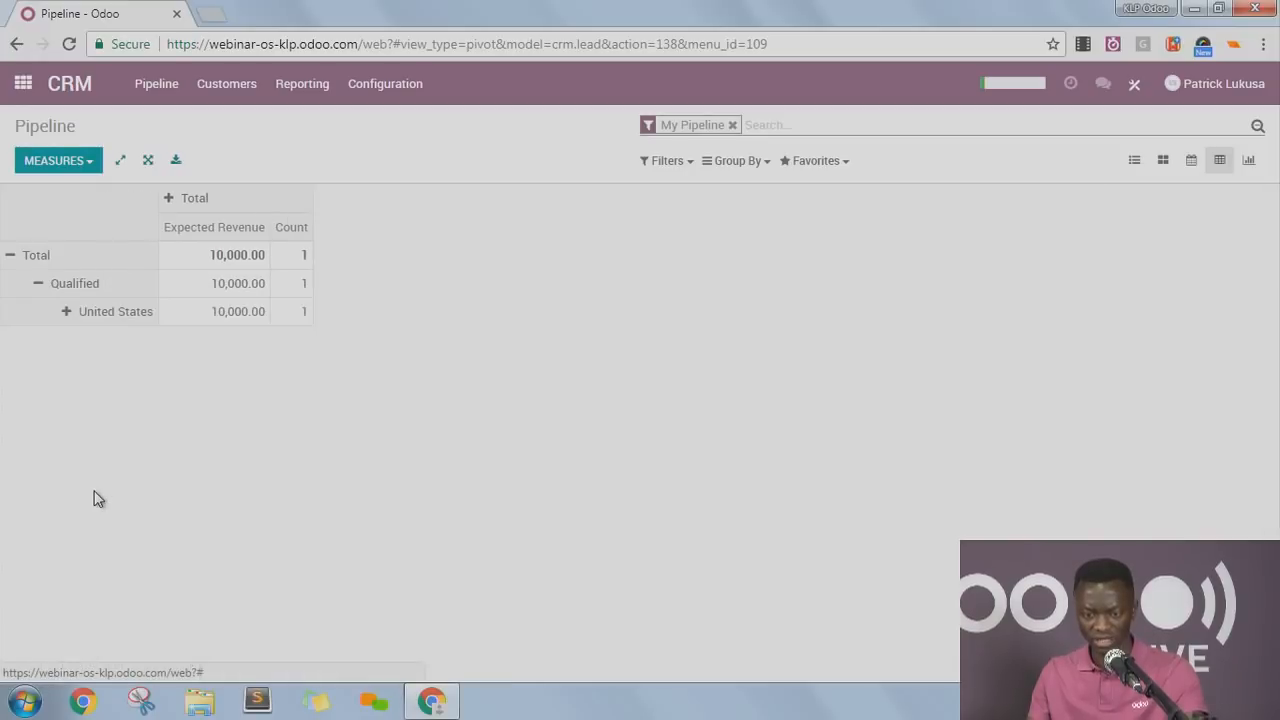
click(175, 160)
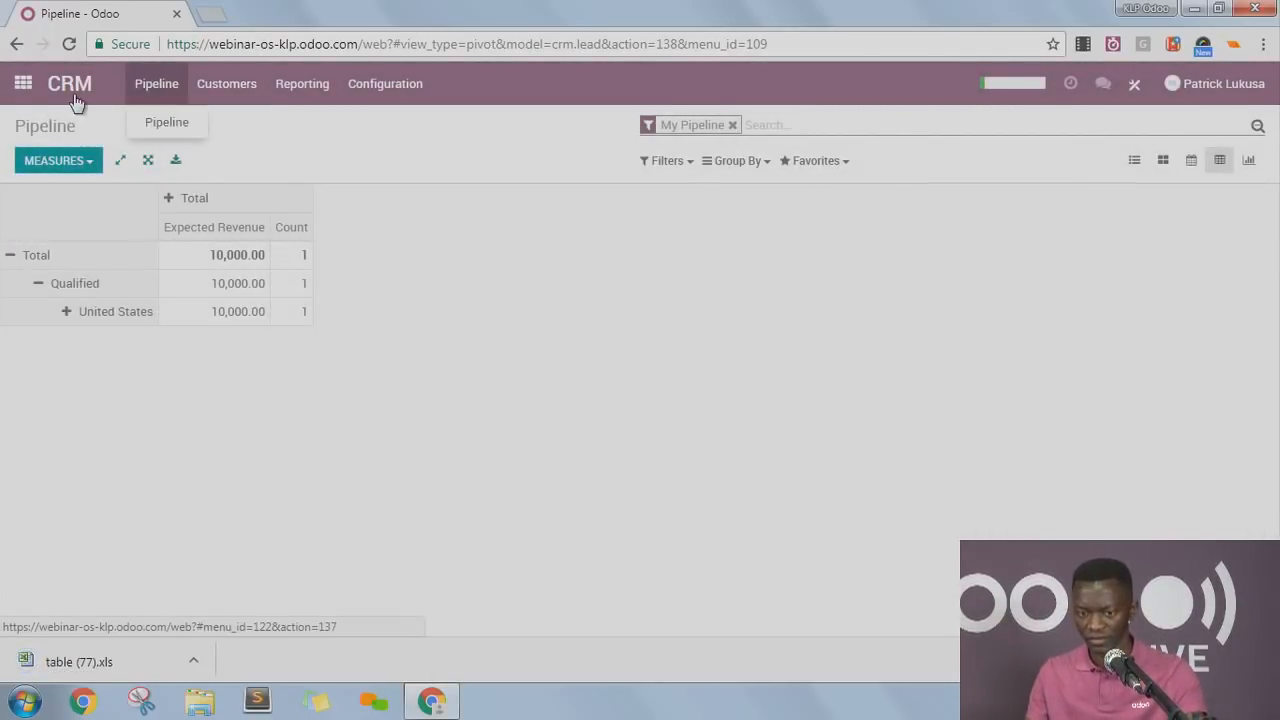
Open the CRM pipeline's Kanban view in Studio and show the properties of the card's opportunity title field.
click(17, 86)
click(1136, 85)
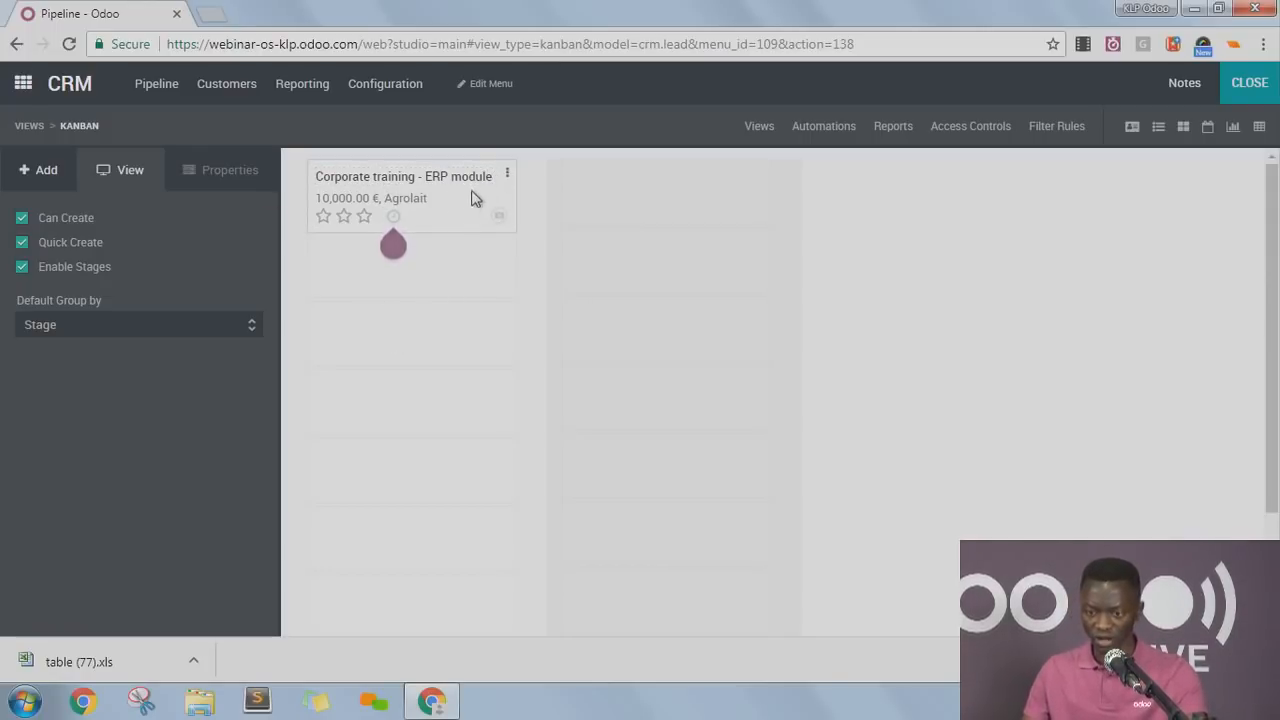
click(457, 189)
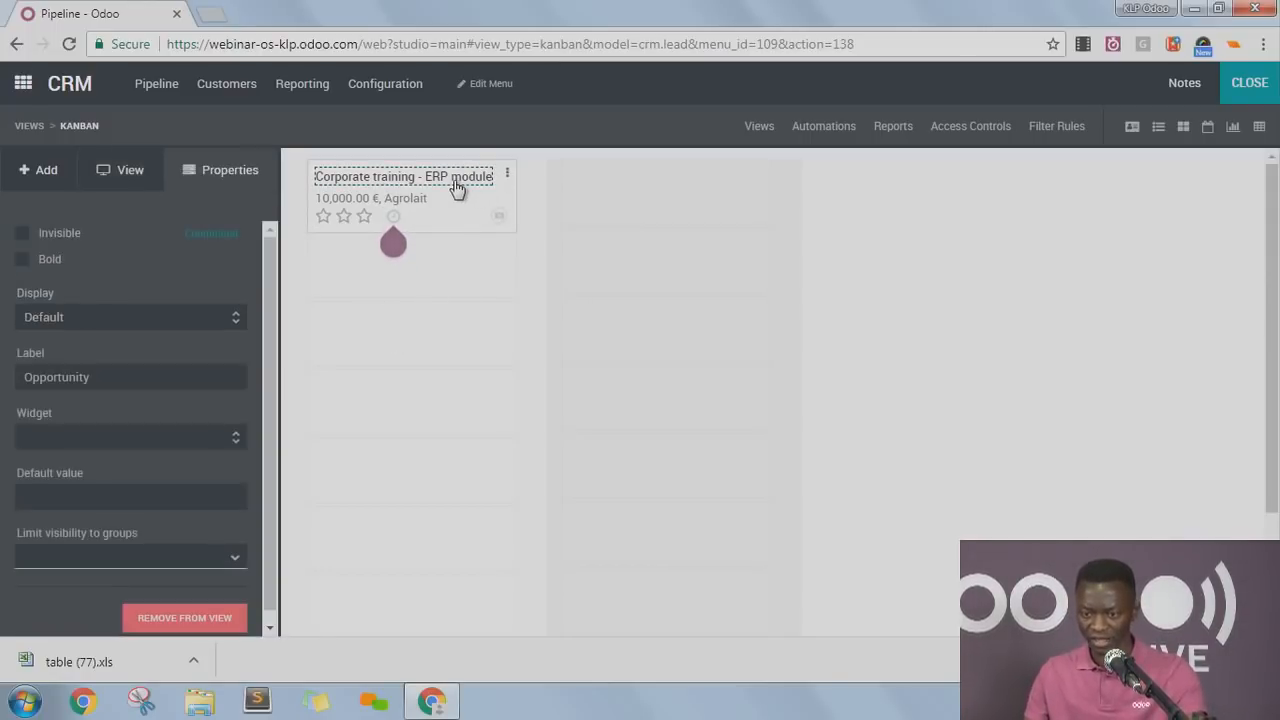
Open the CRM pipeline's form view in Studio, show the opportunity title's properties and look through the form down to its message history.
click(760, 126)
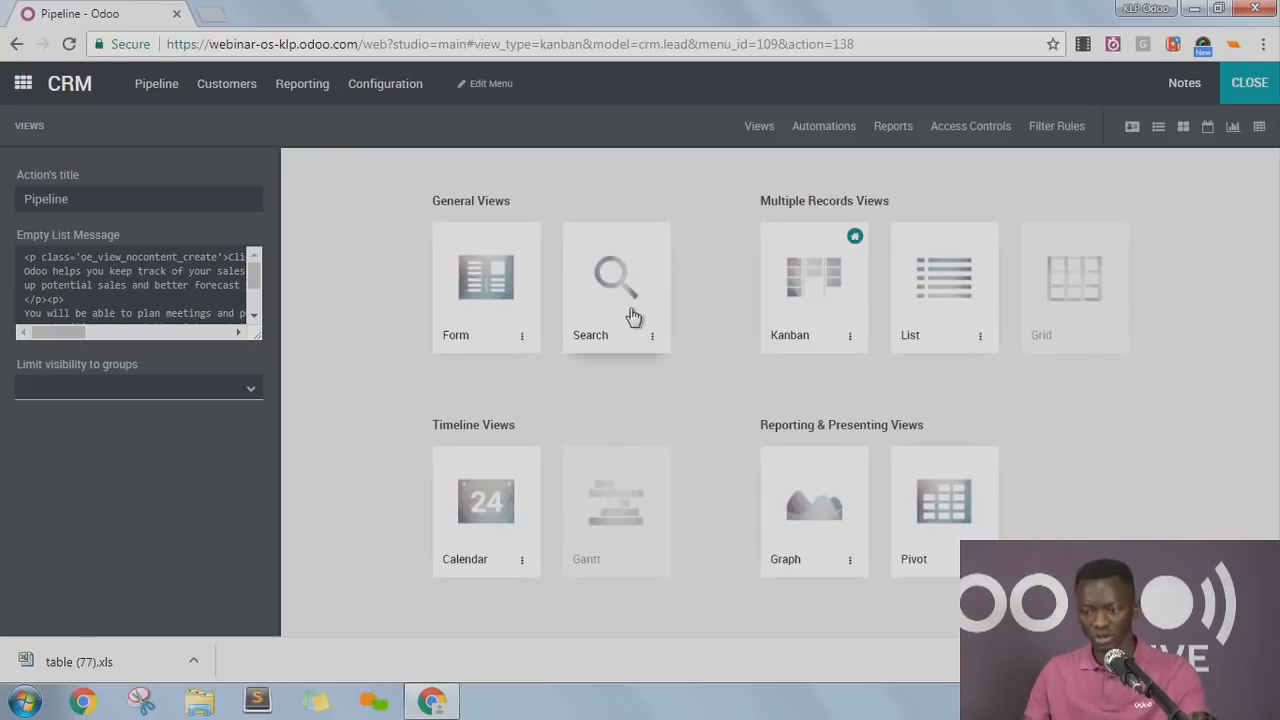
click(495, 303)
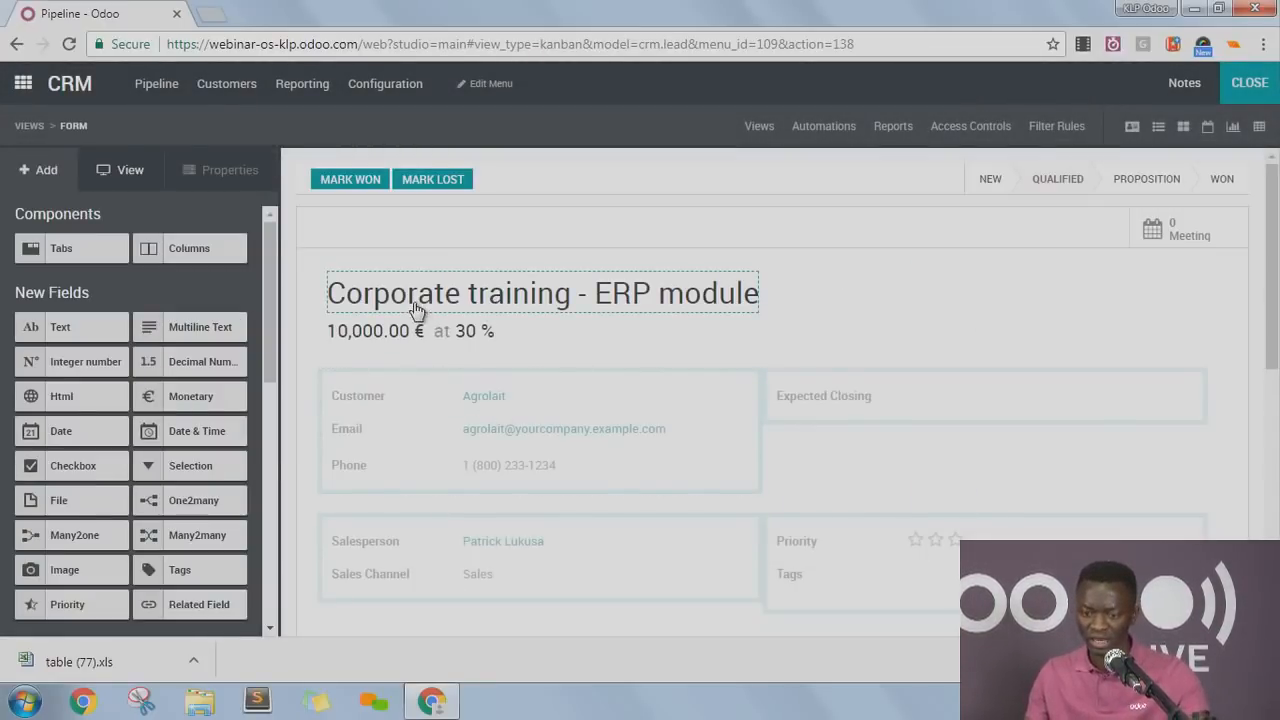
click(400, 309)
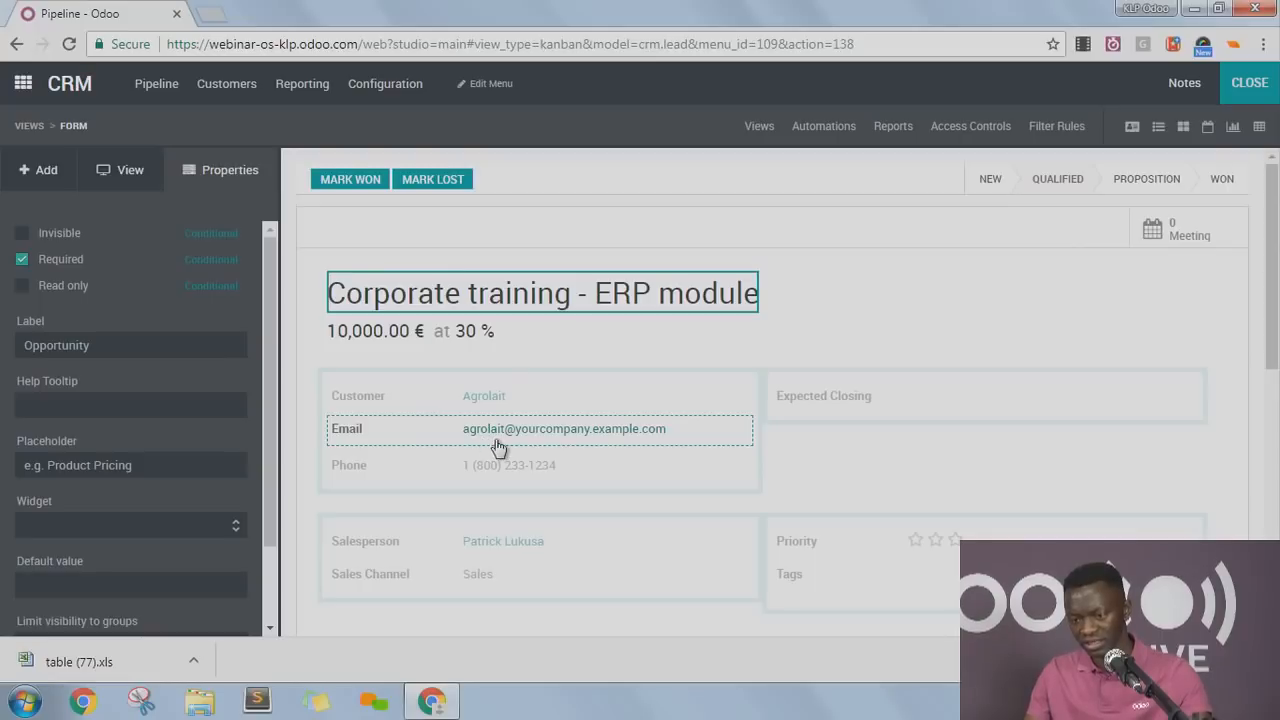
scroll(498, 447, down, 1)
scroll(497, 449, down, 1)
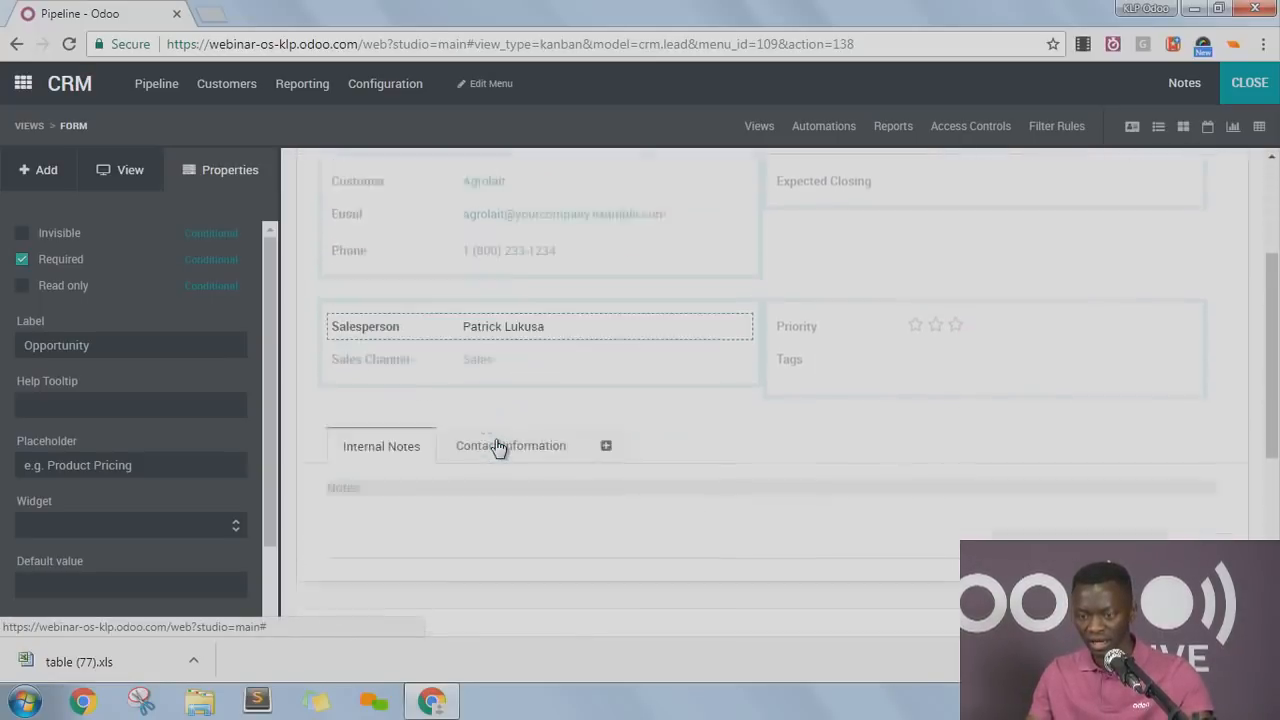
scroll(497, 434, up, 2)
scroll(640, 340, down, 6)
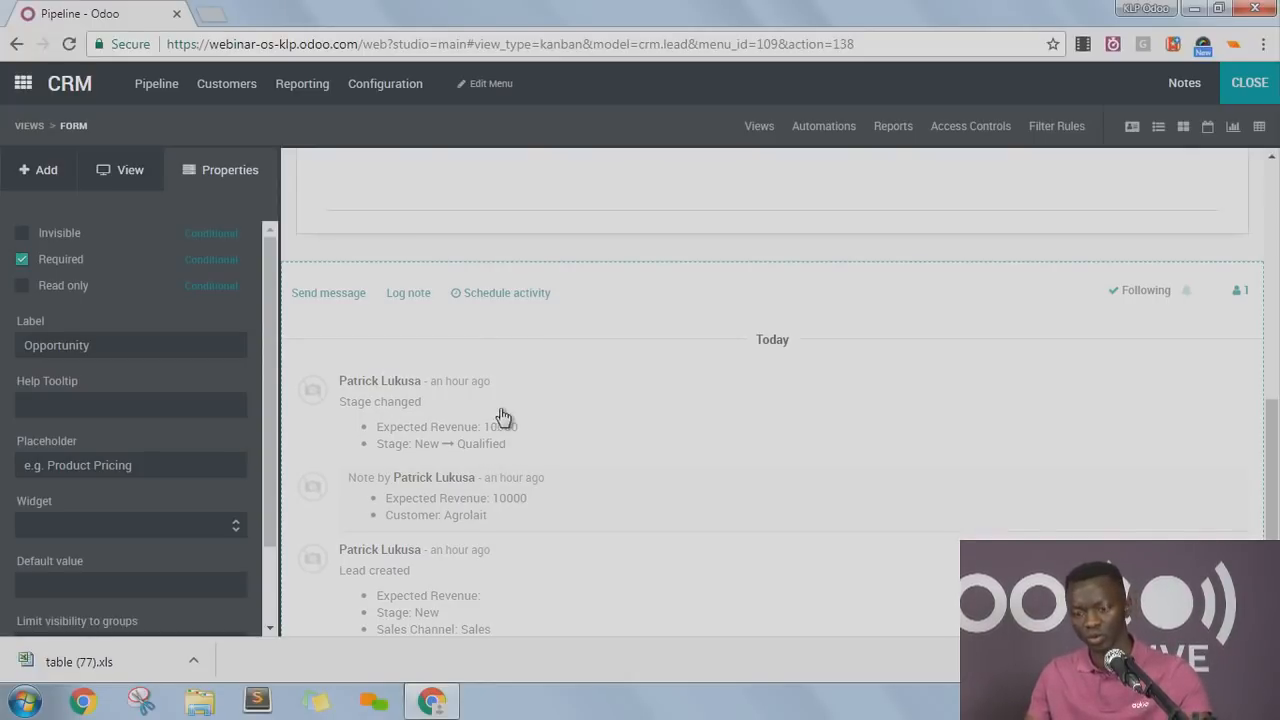
scroll(726, 453, up, 6)
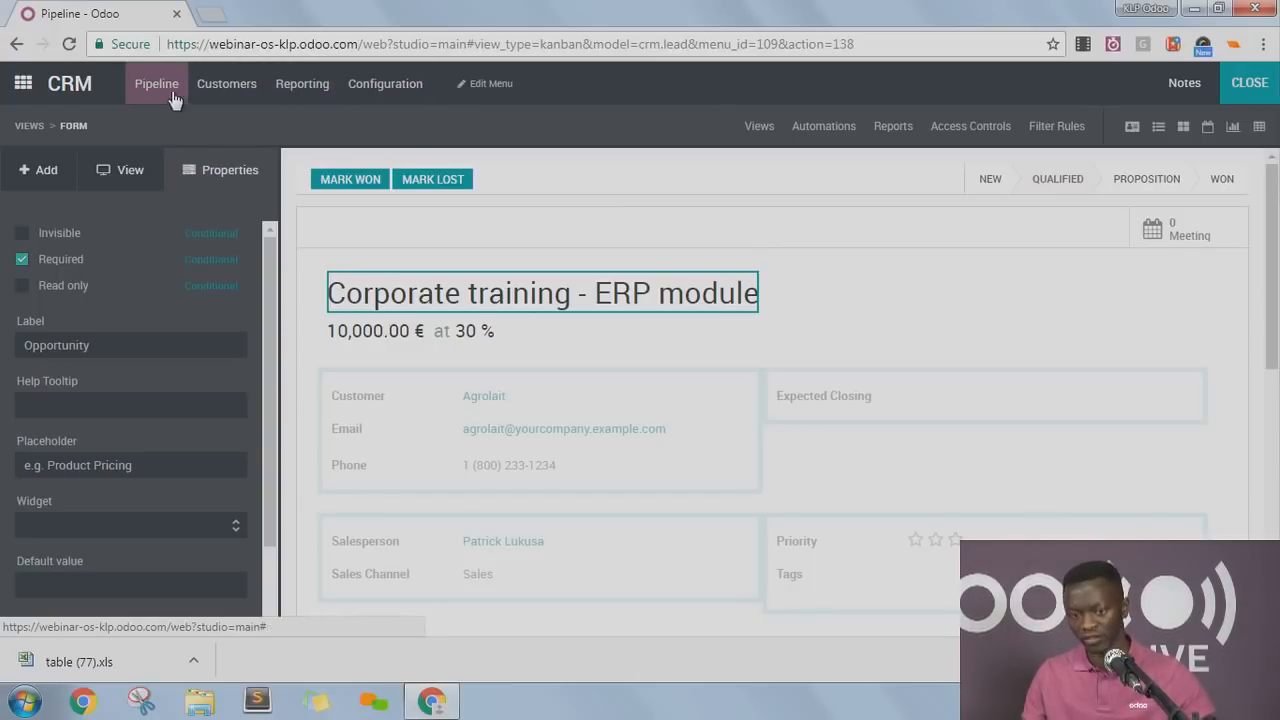
Edit the CRM menu so that Sales Channels moves out of Reporting to the level of the main entries.
click(302, 84)
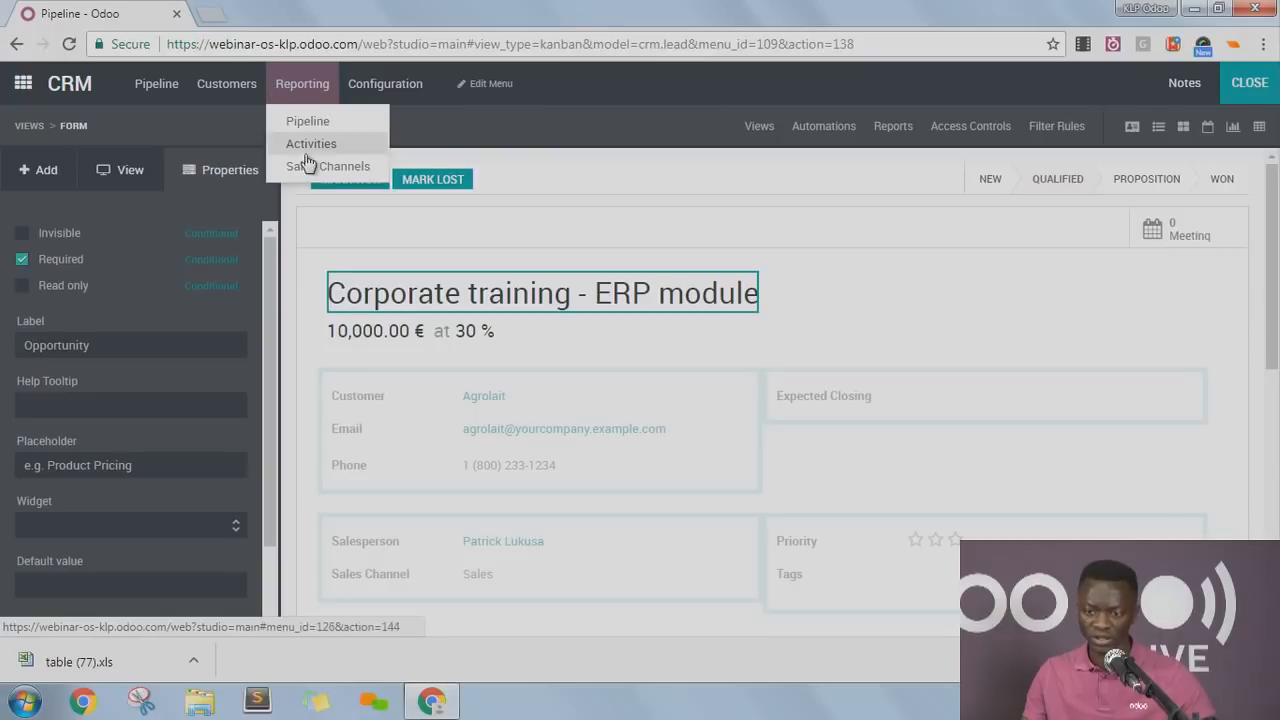
click(484, 84)
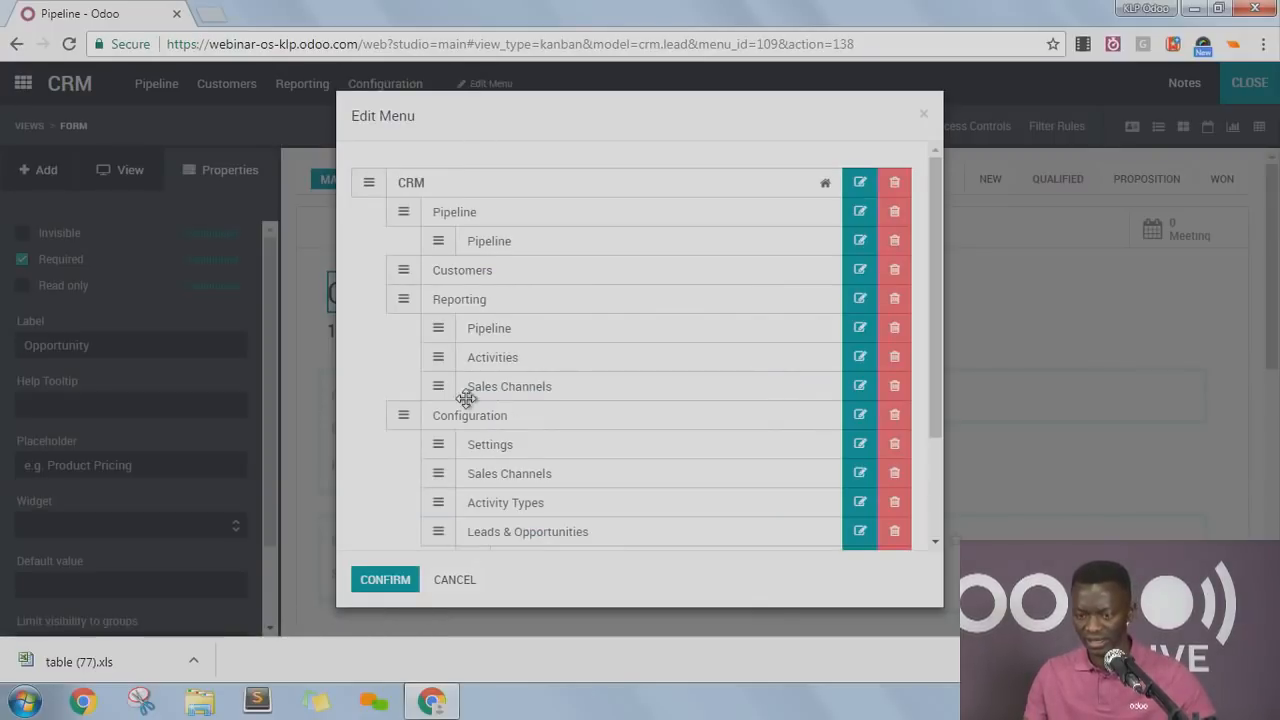
drag(438, 387, 398, 389)
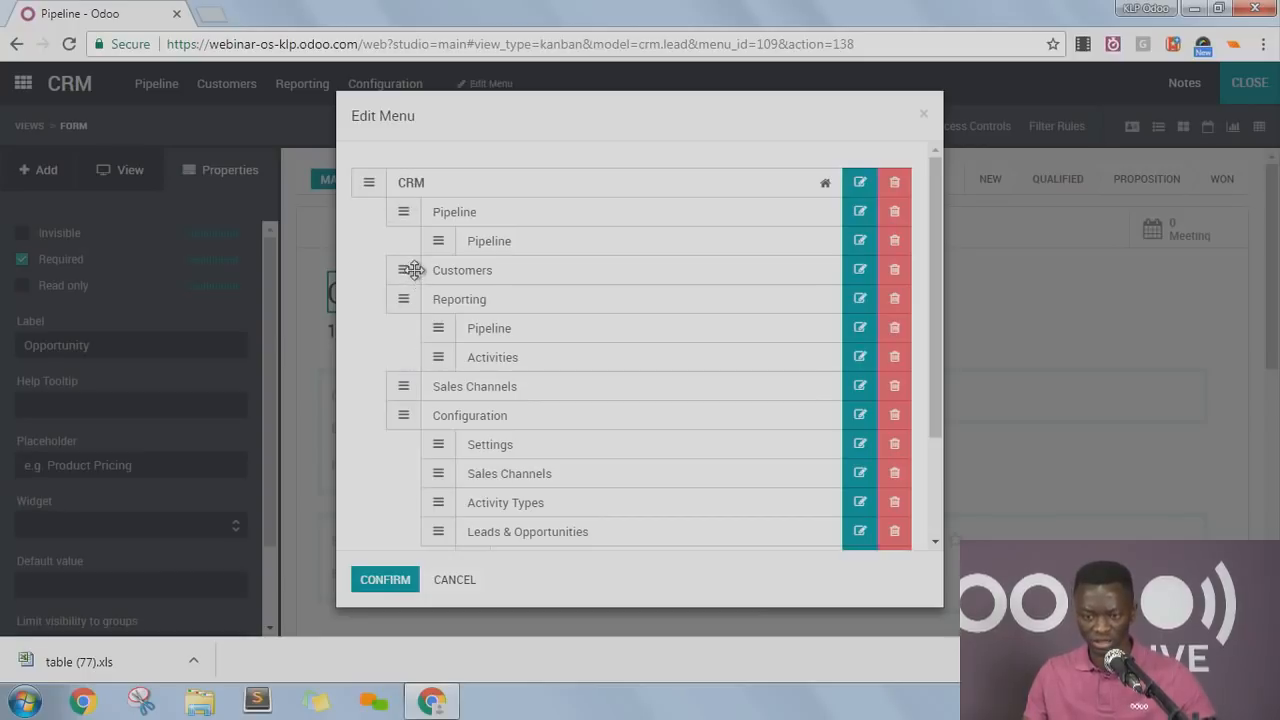
click(386, 580)
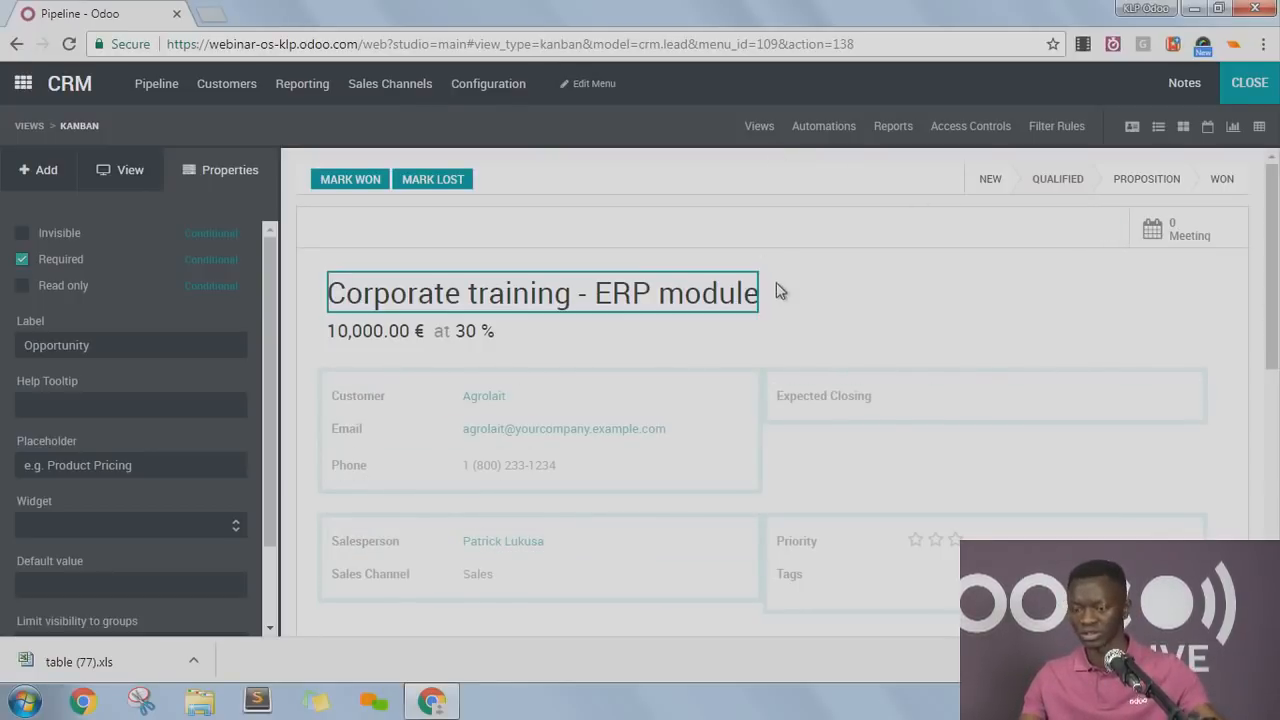
Switch to the Contacts app and open its form view in Studio.
click(23, 83)
click(587, 255)
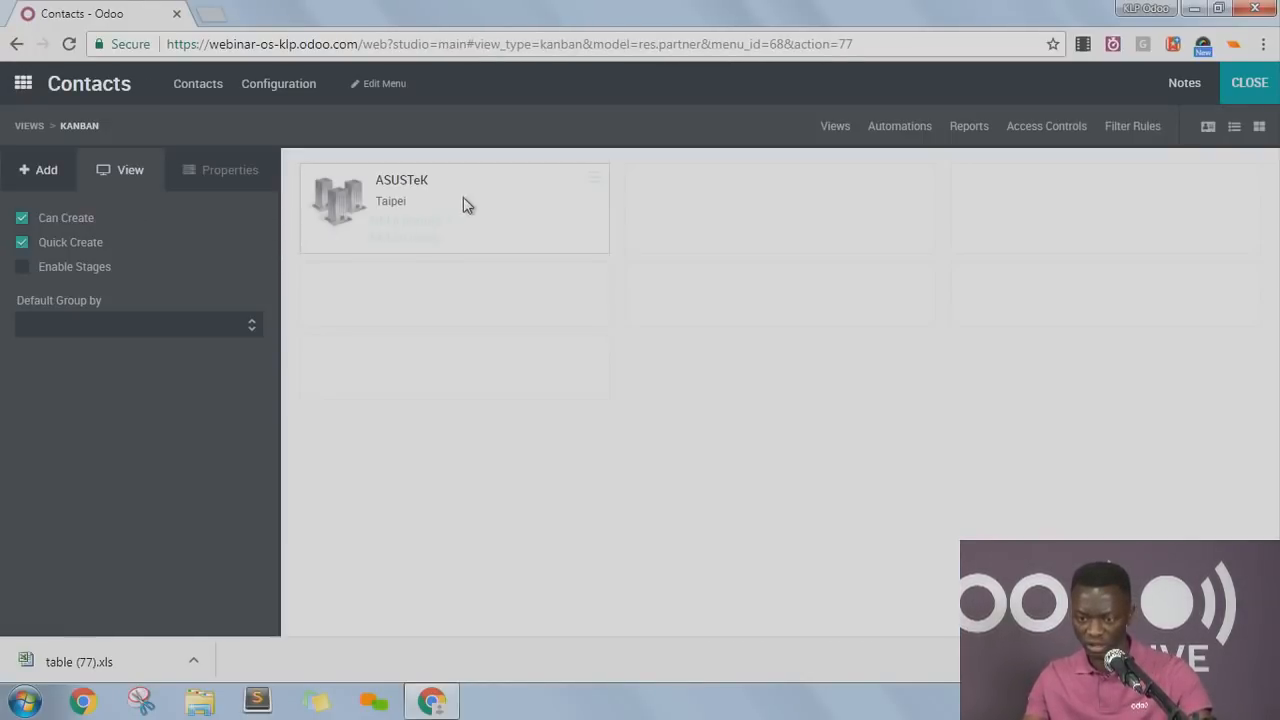
click(832, 127)
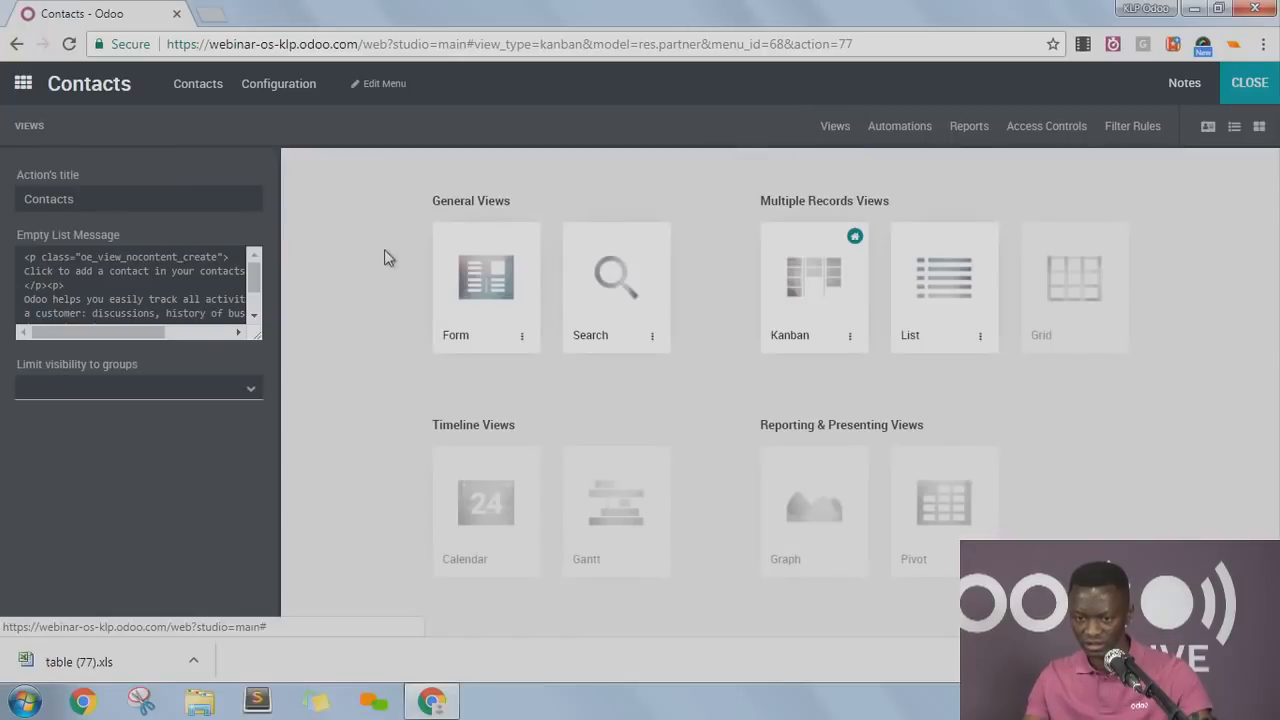
click(488, 290)
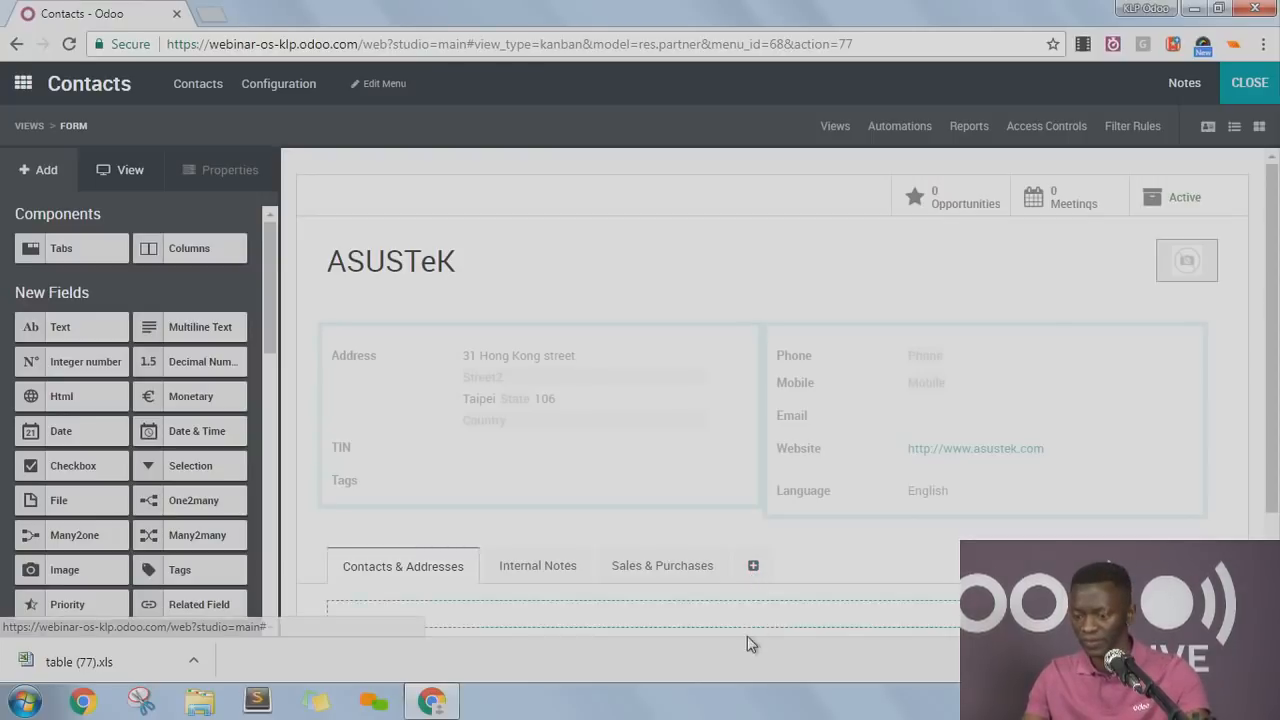
Add a new tab after Sales & Purchases on the contact form and label it "Training Management".
scroll(749, 507, down, 2)
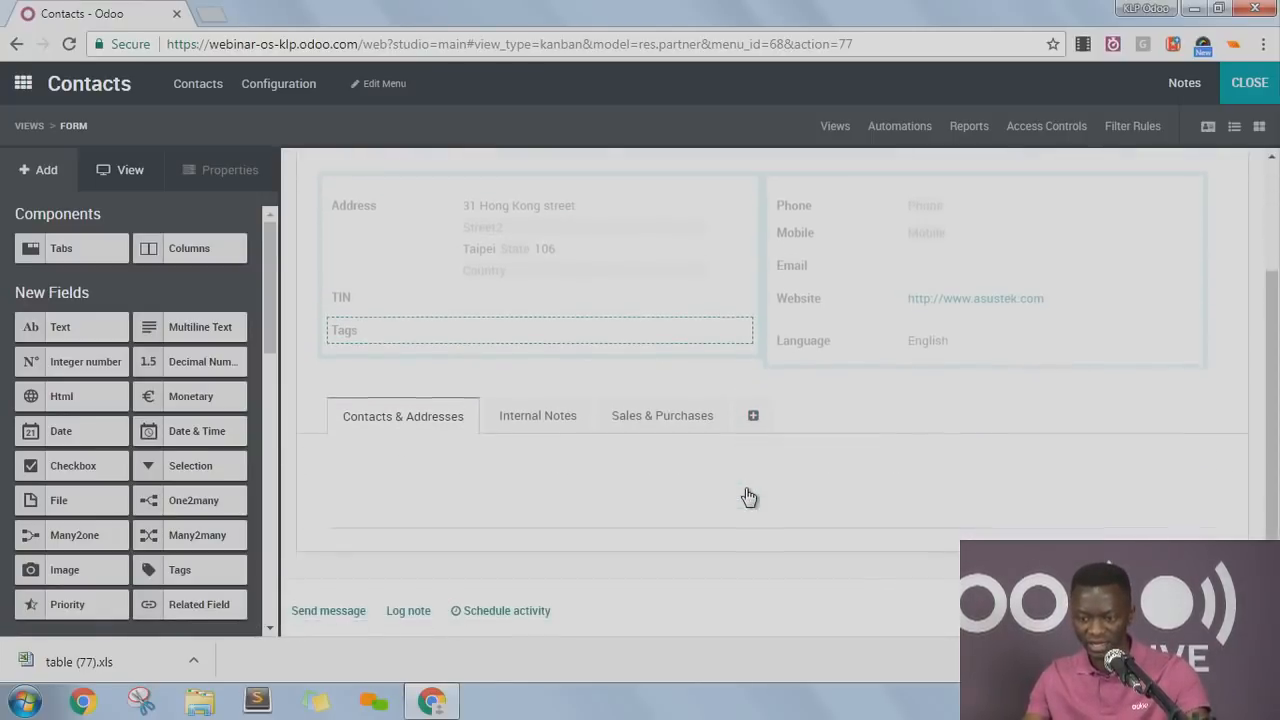
click(754, 418)
click(772, 419)
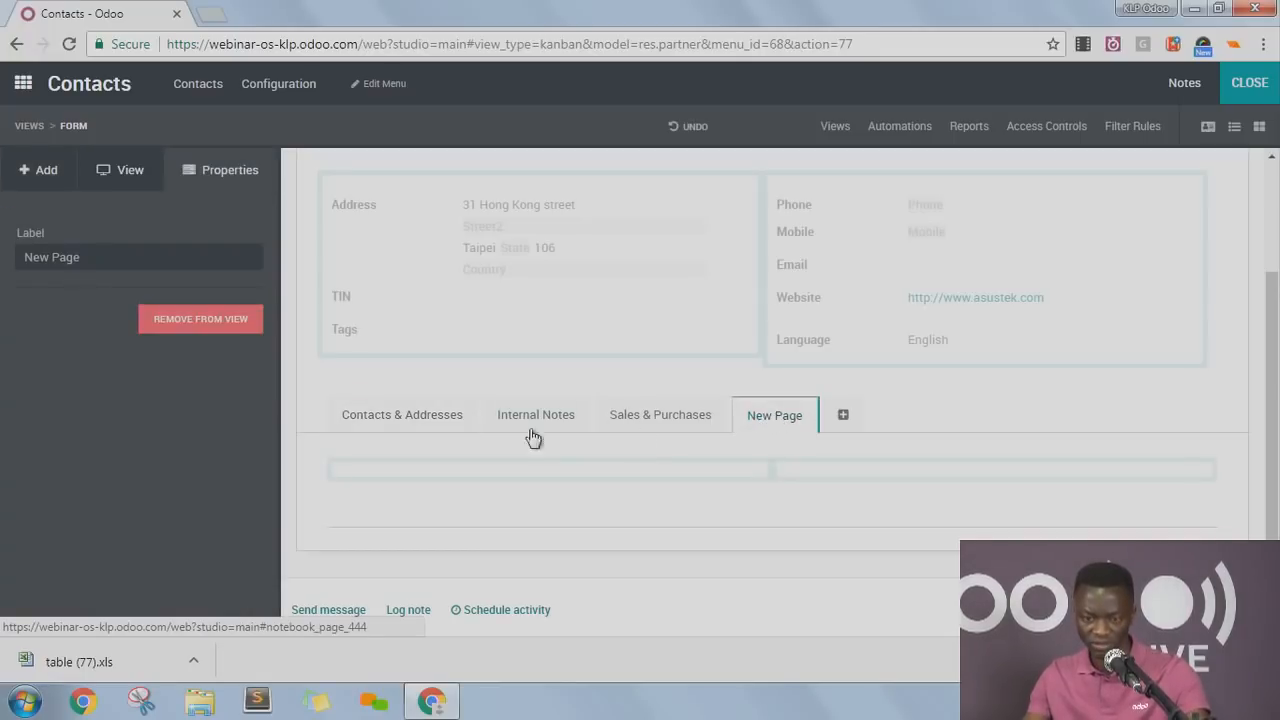
drag(115, 262, 3, 255)
text(Trai)
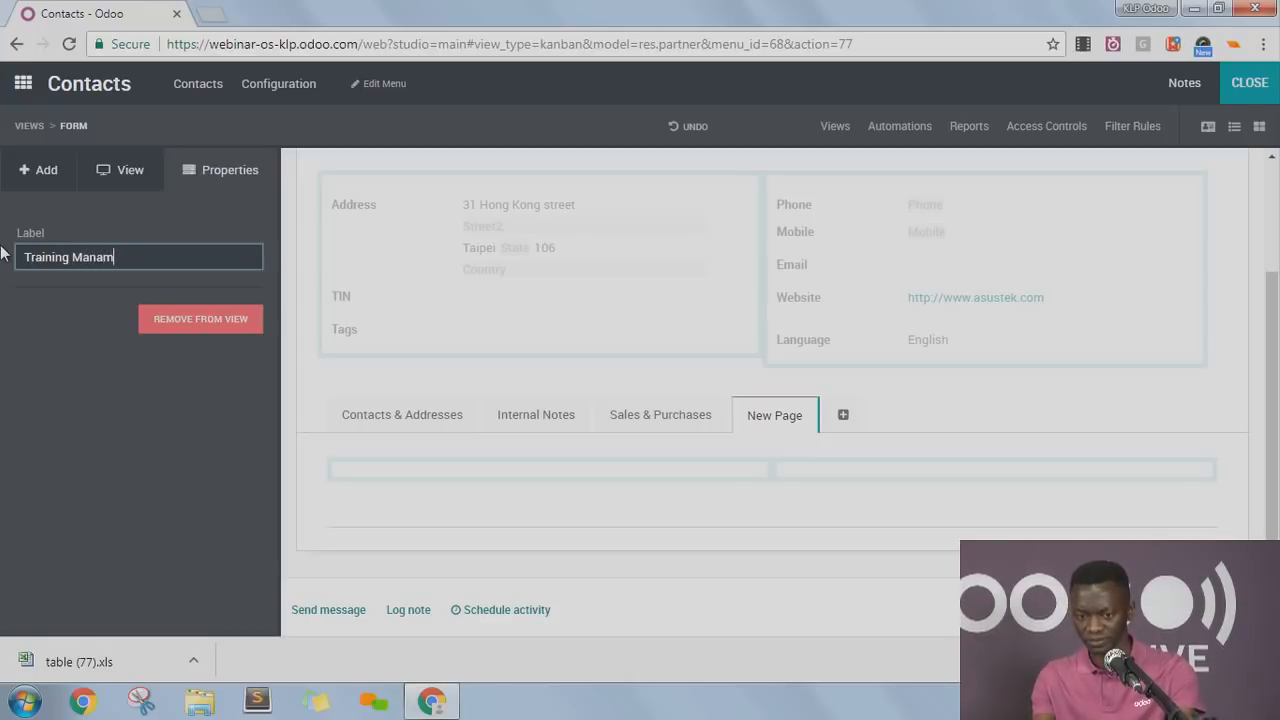
text(ning Management)
click(455, 388)
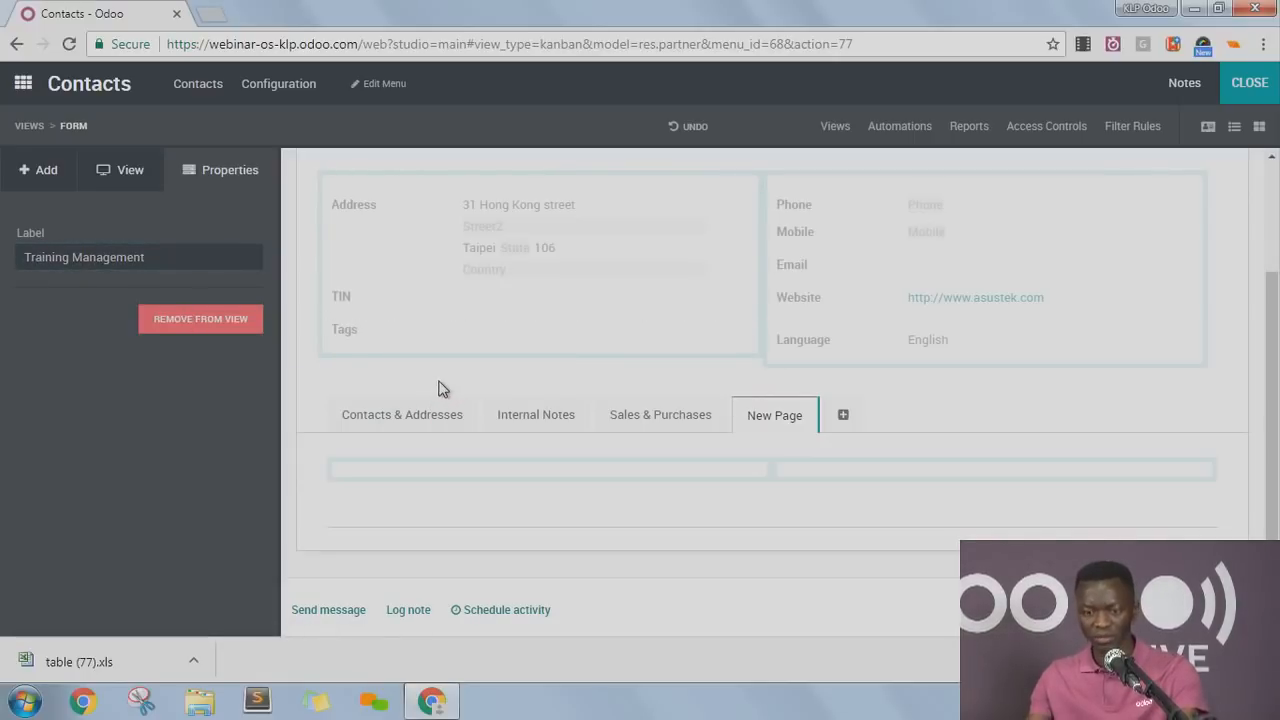
Add a new checkbox field to each of the two columns of the Training Management tab.
click(47, 170)
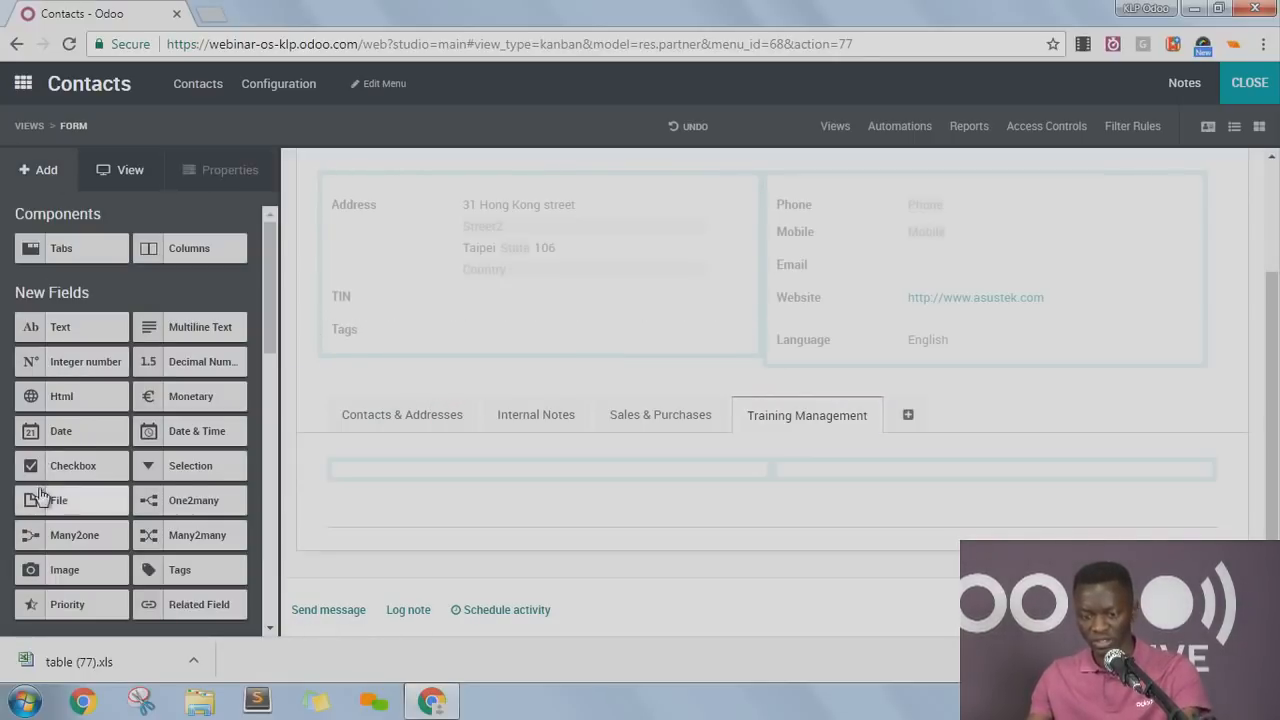
drag(73, 470, 431, 497)
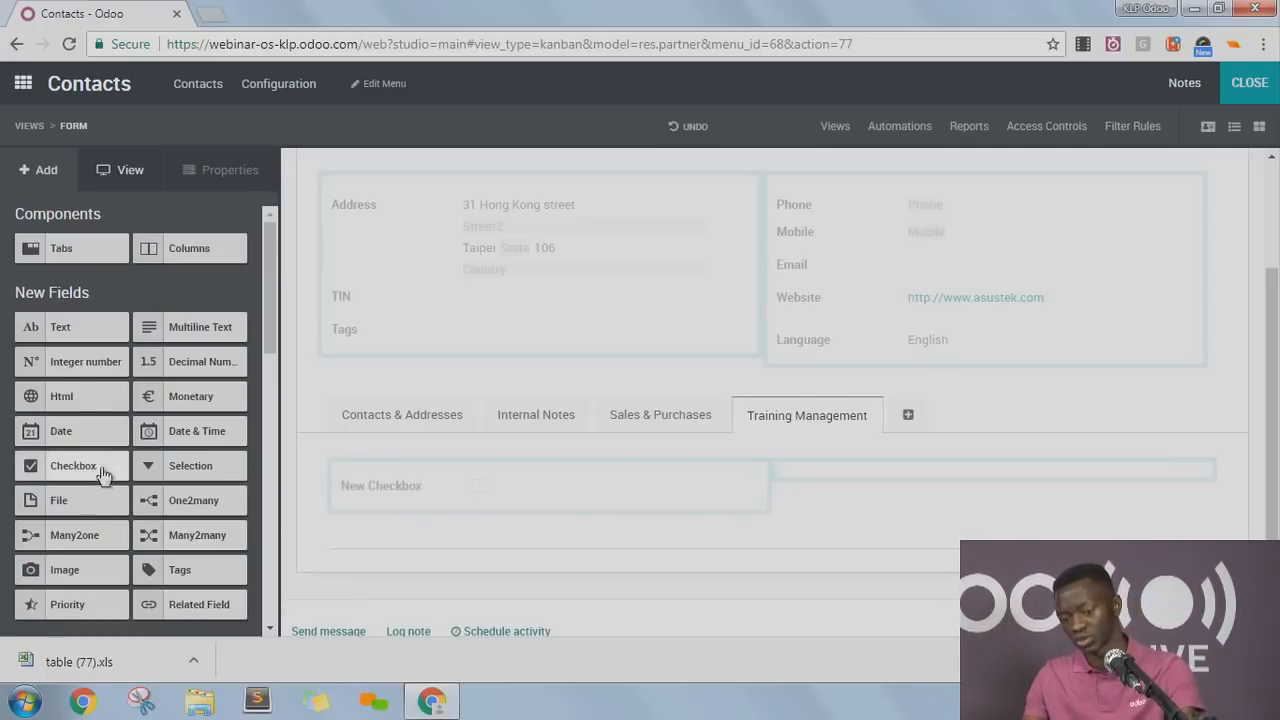
drag(87, 470, 875, 505)
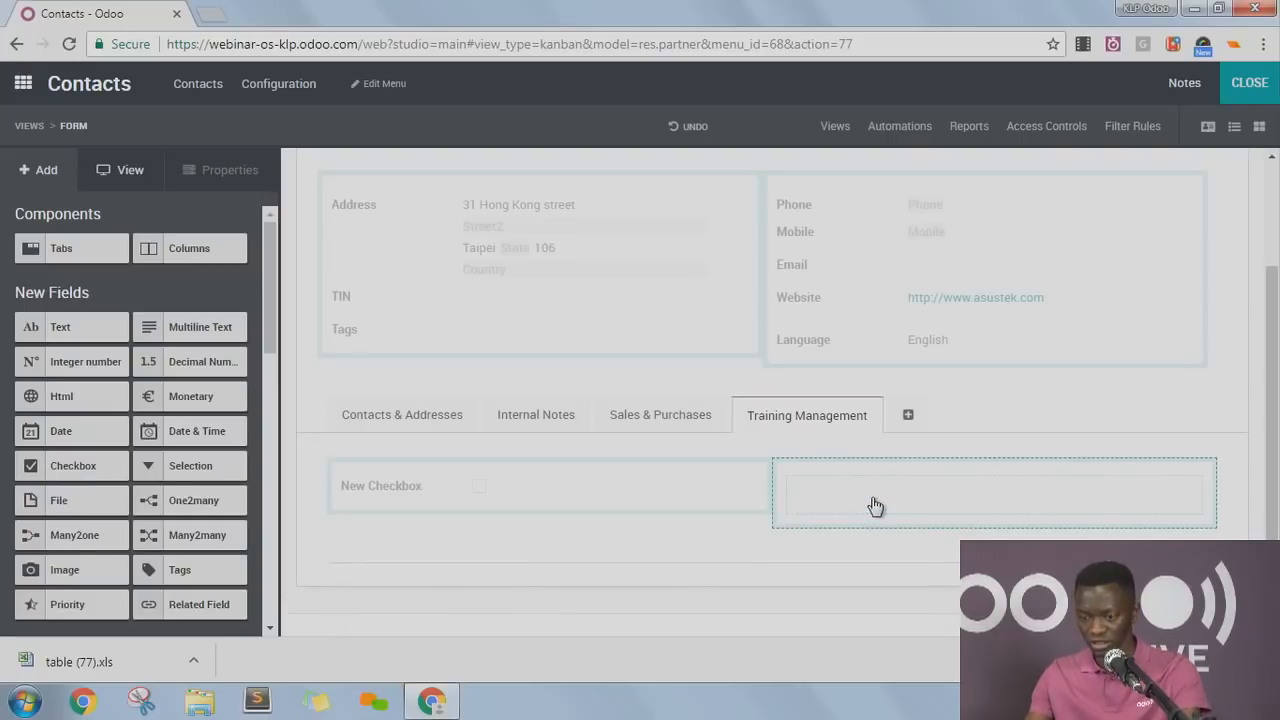
Label the checkbox in the first column "Is a student".
click(400, 485)
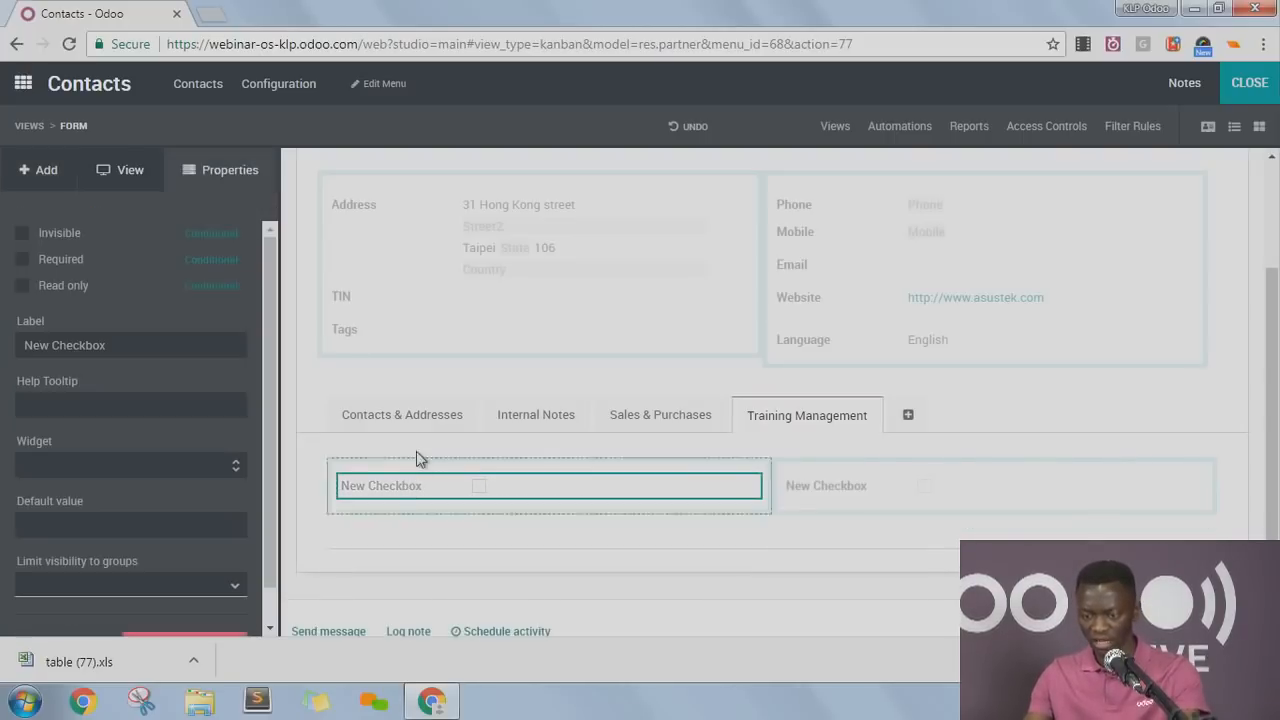
drag(134, 347, 2, 350)
text(Is a student)
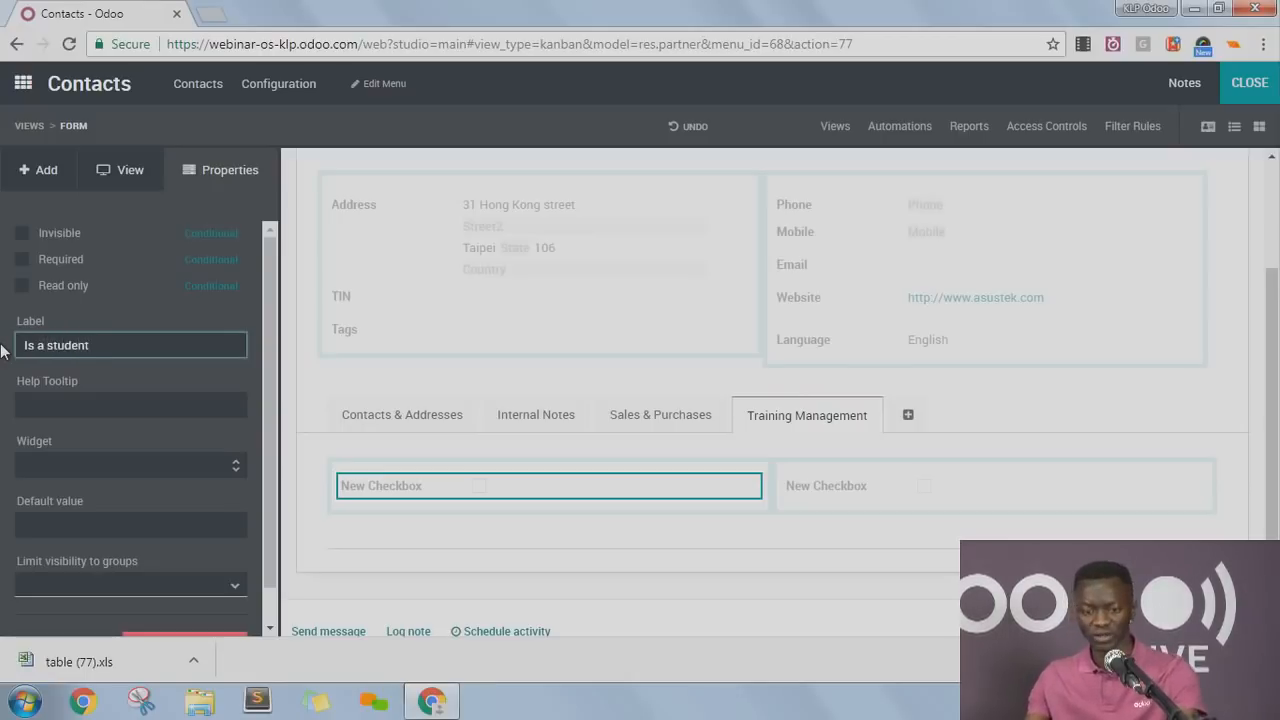
click(514, 496)
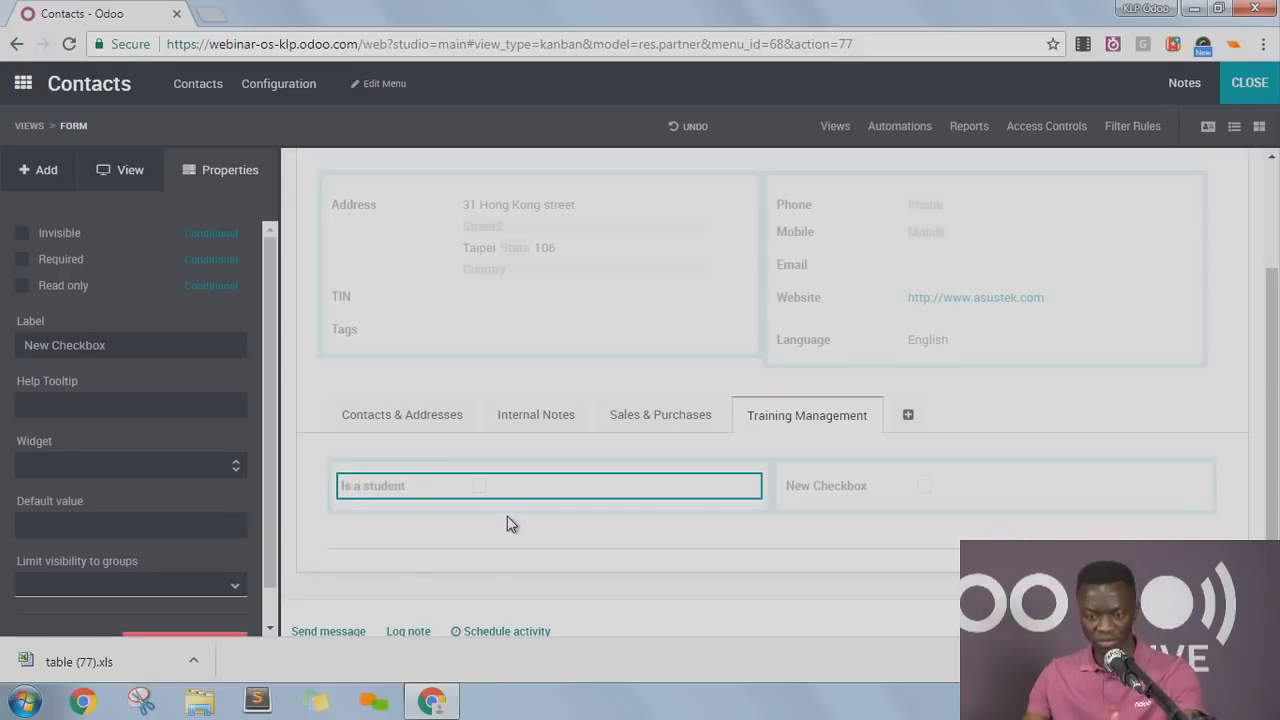
Label the checkbox in the second column "Is an instructor".
click(878, 494)
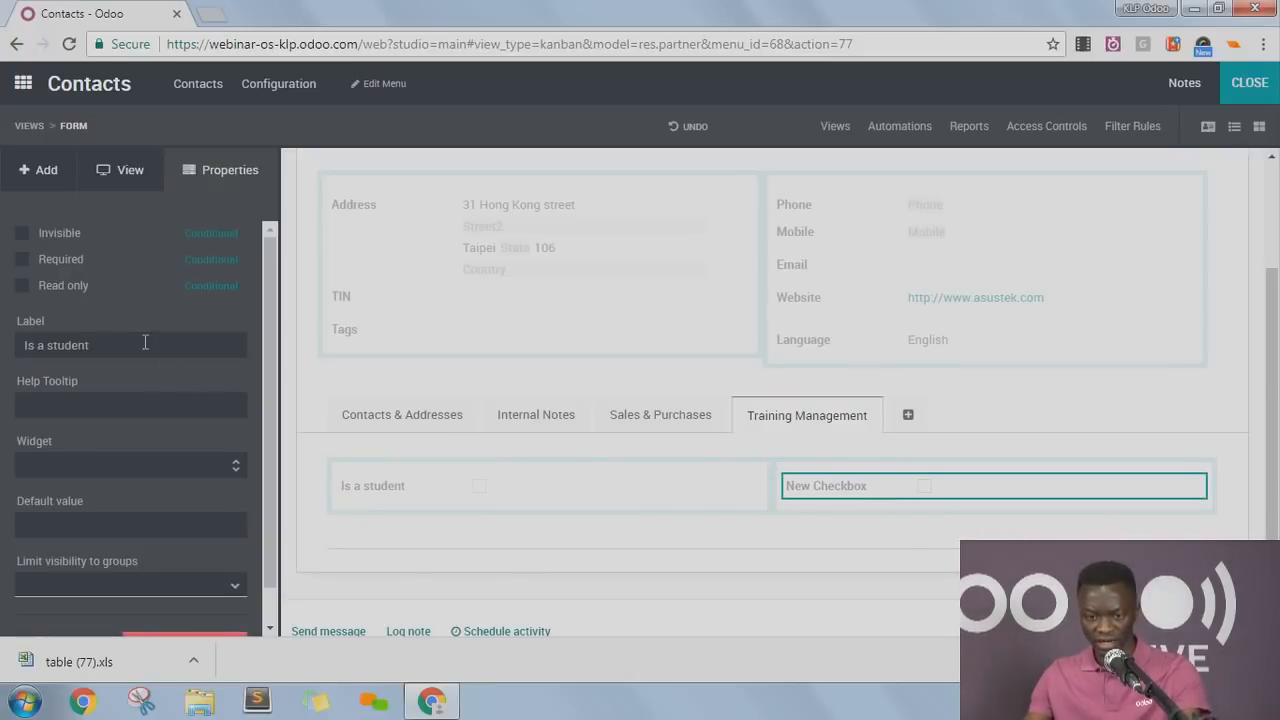
drag(100, 345, 2, 333)
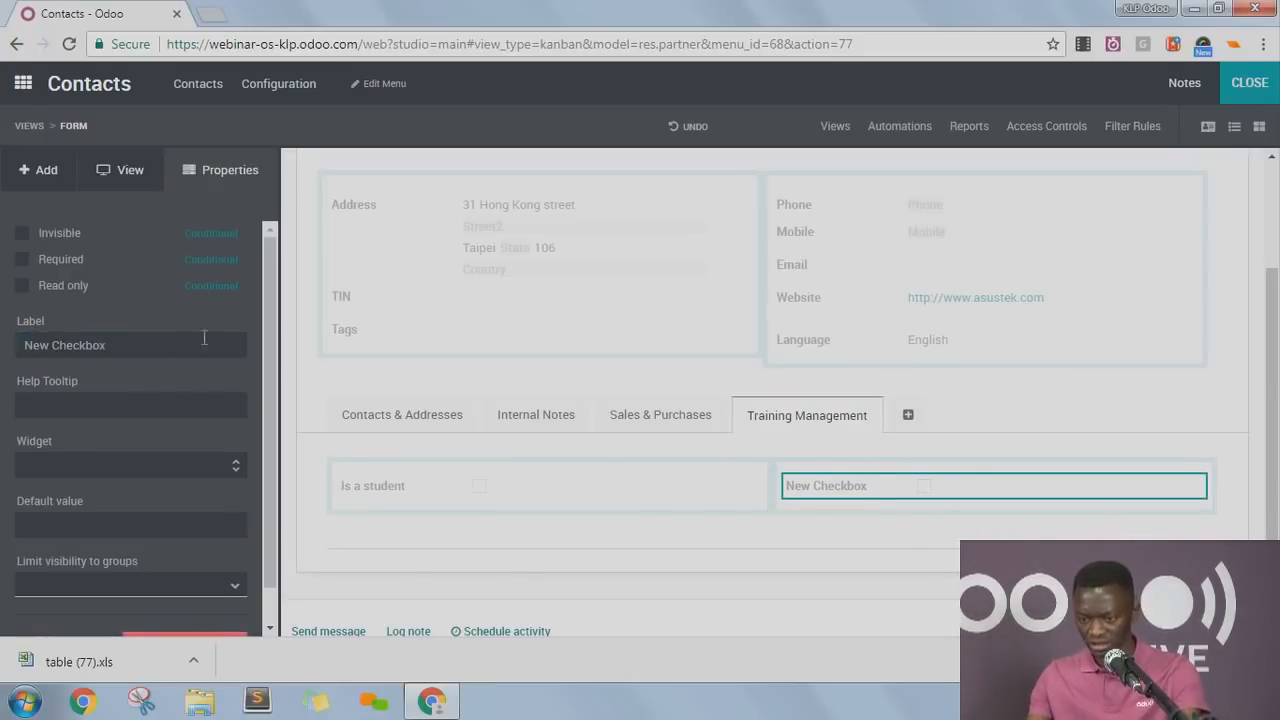
drag(131, 356, 2, 321)
text(Is an instructor)
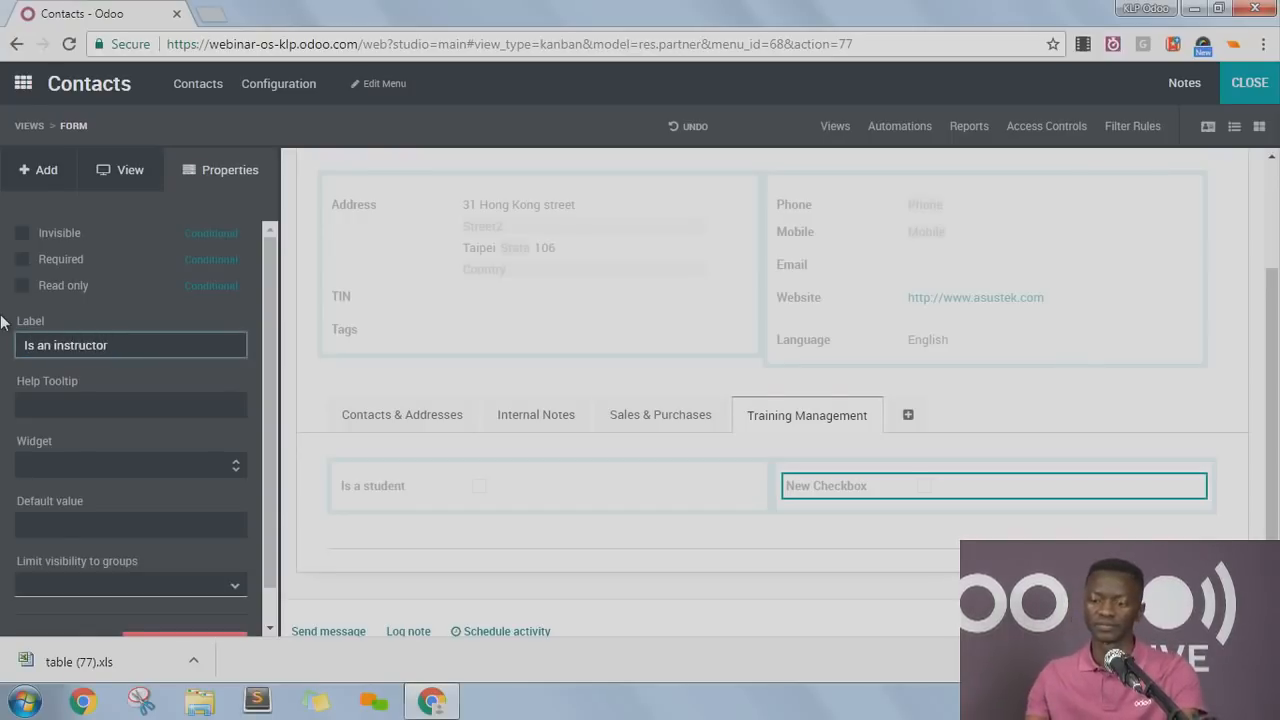
click(1058, 404)
View the access control lists of the Contact object and open its automated actions.
scroll(1058, 404, up, 3)
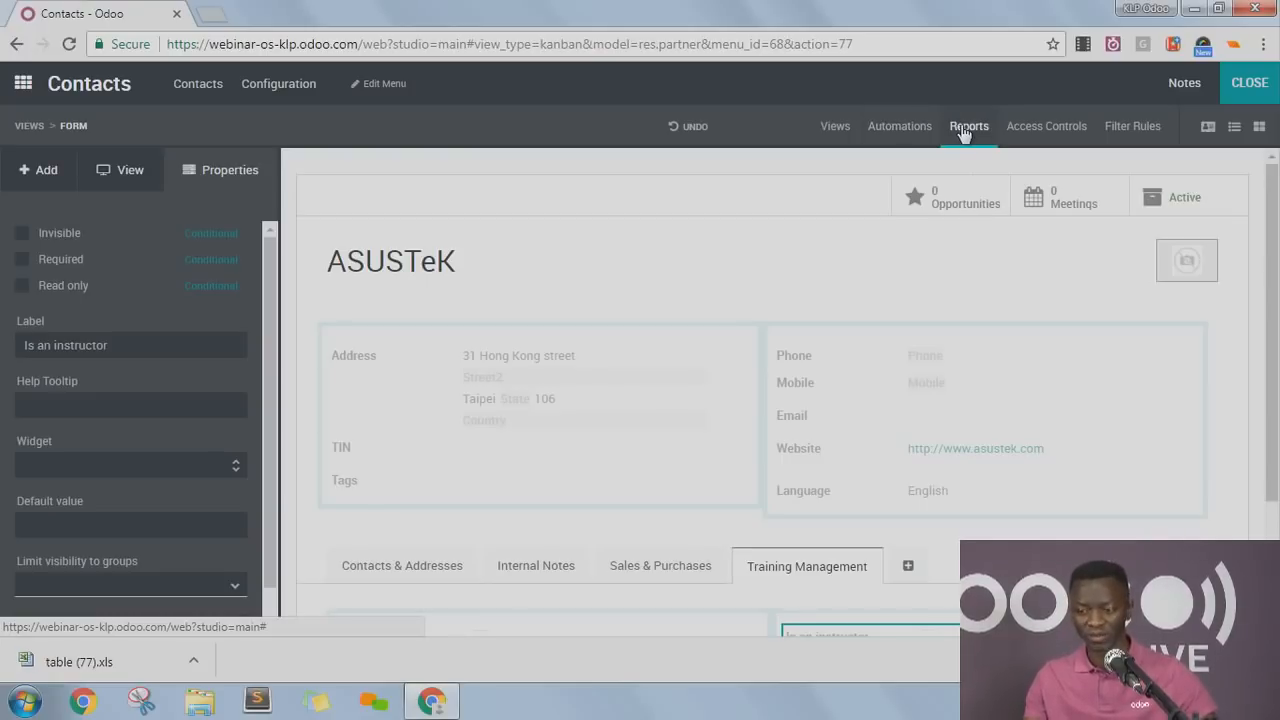
click(1040, 128)
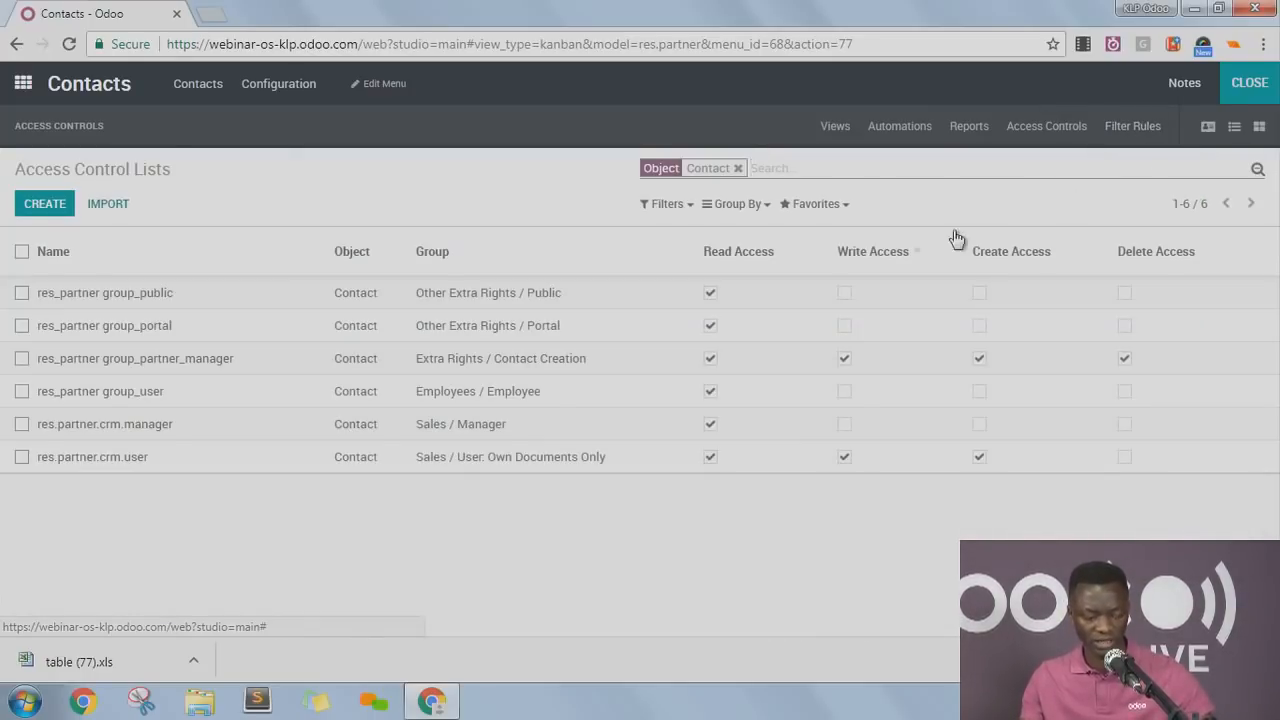
click(890, 127)
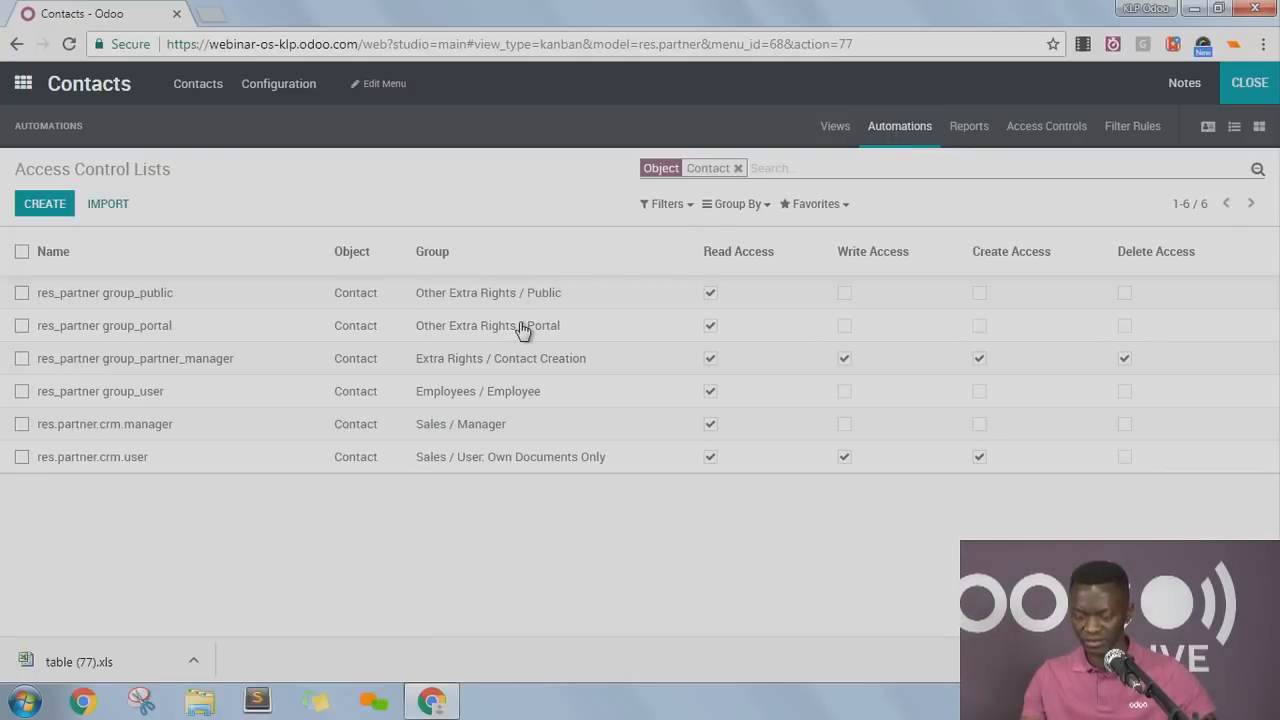
Draft a contact automated action triggered On Update that sends the Partner Mass Mail email template, and discard it.
click(35, 208)
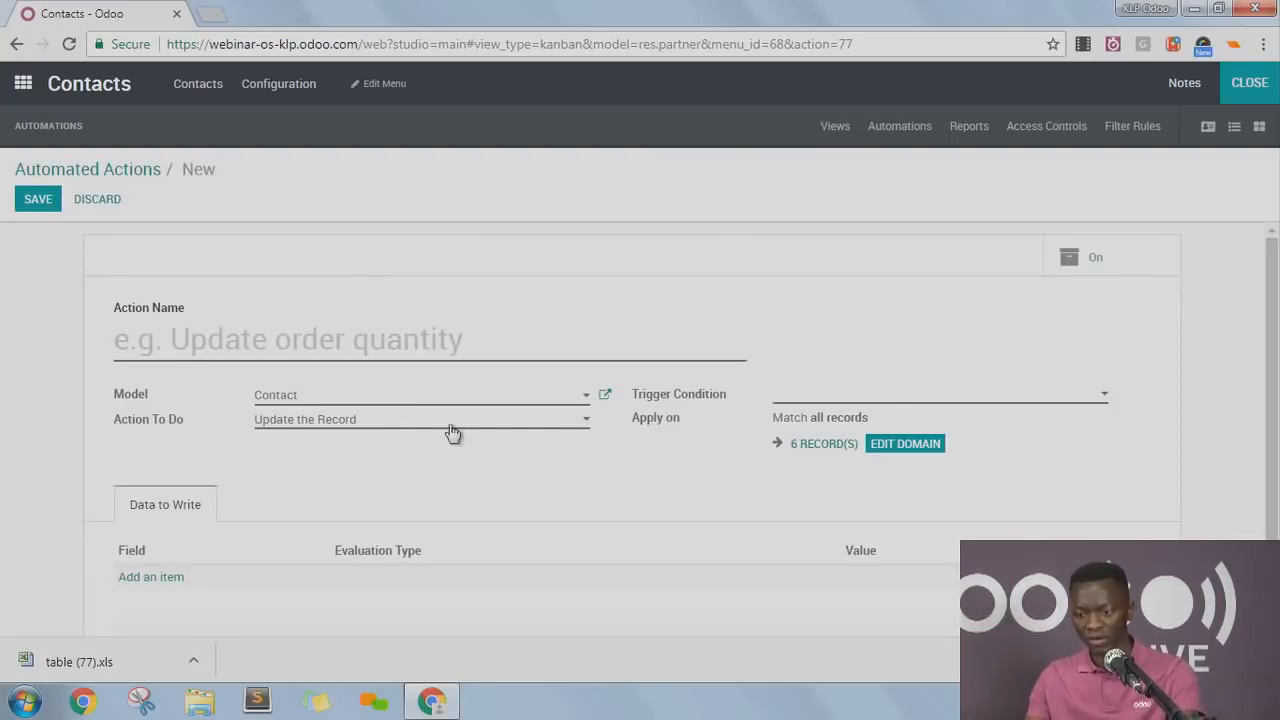
click(884, 400)
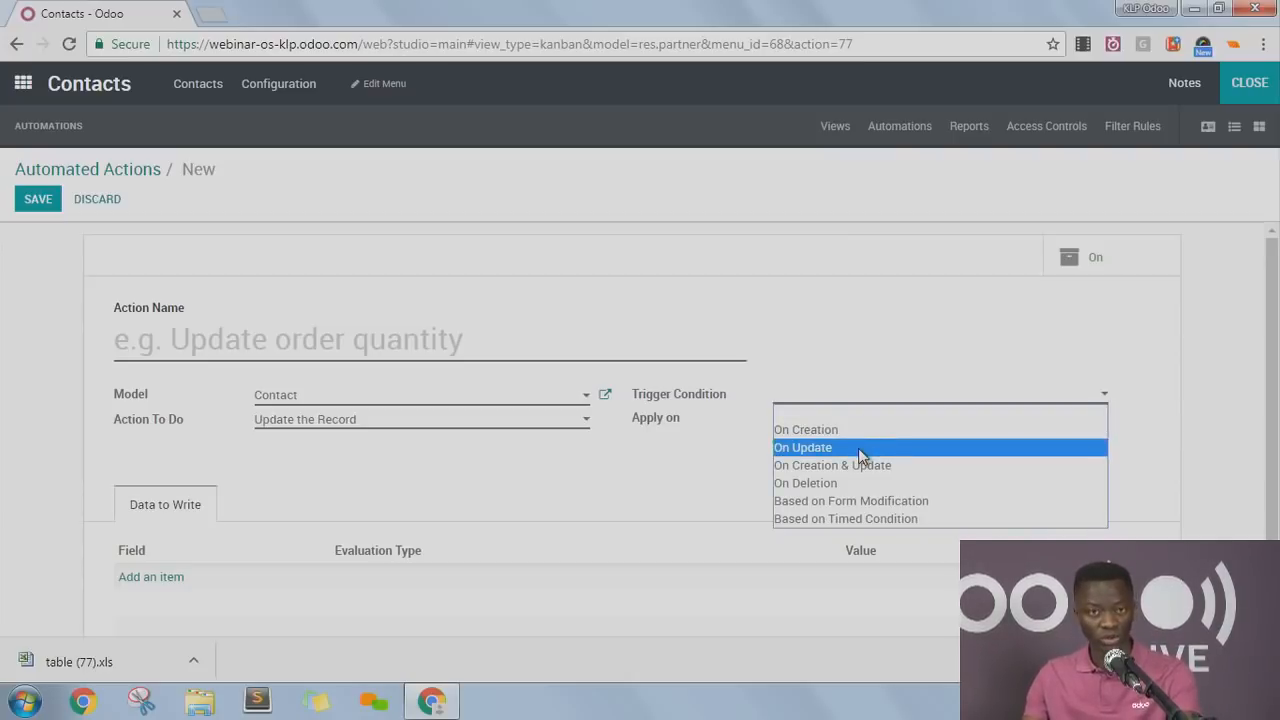
click(858, 448)
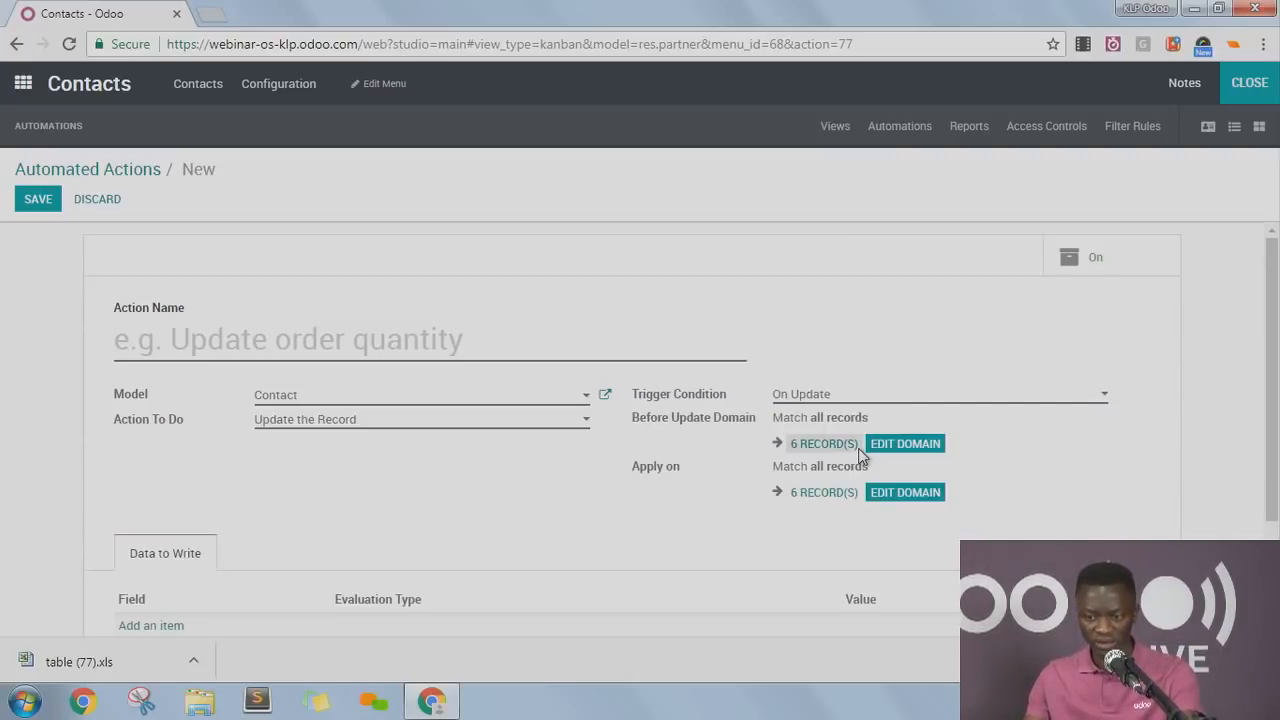
click(449, 427)
click(402, 529)
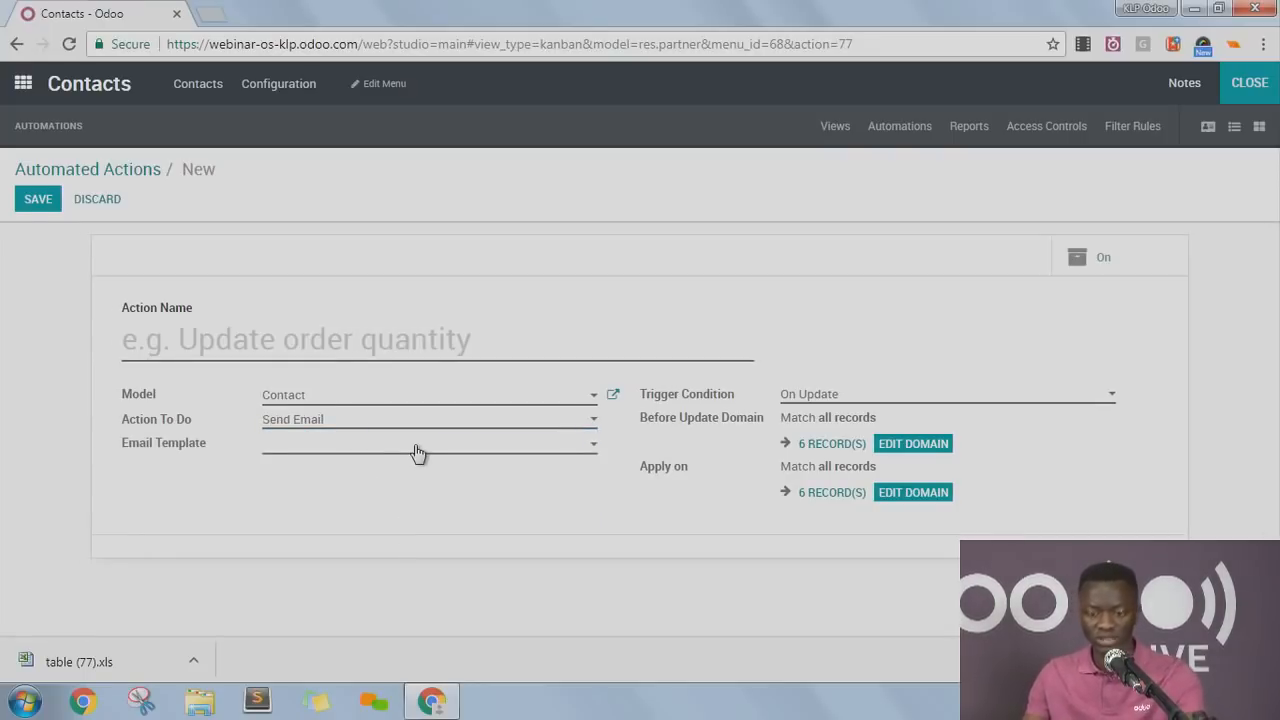
click(418, 453)
click(417, 470)
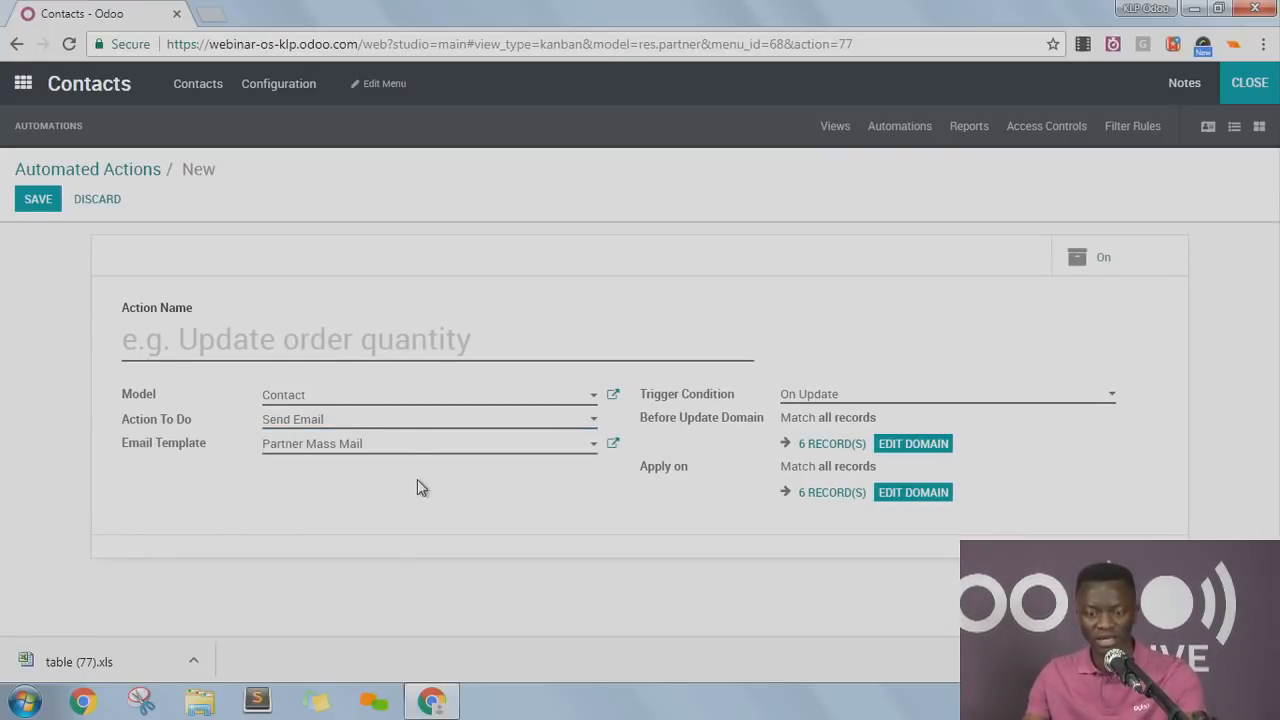
click(97, 199)
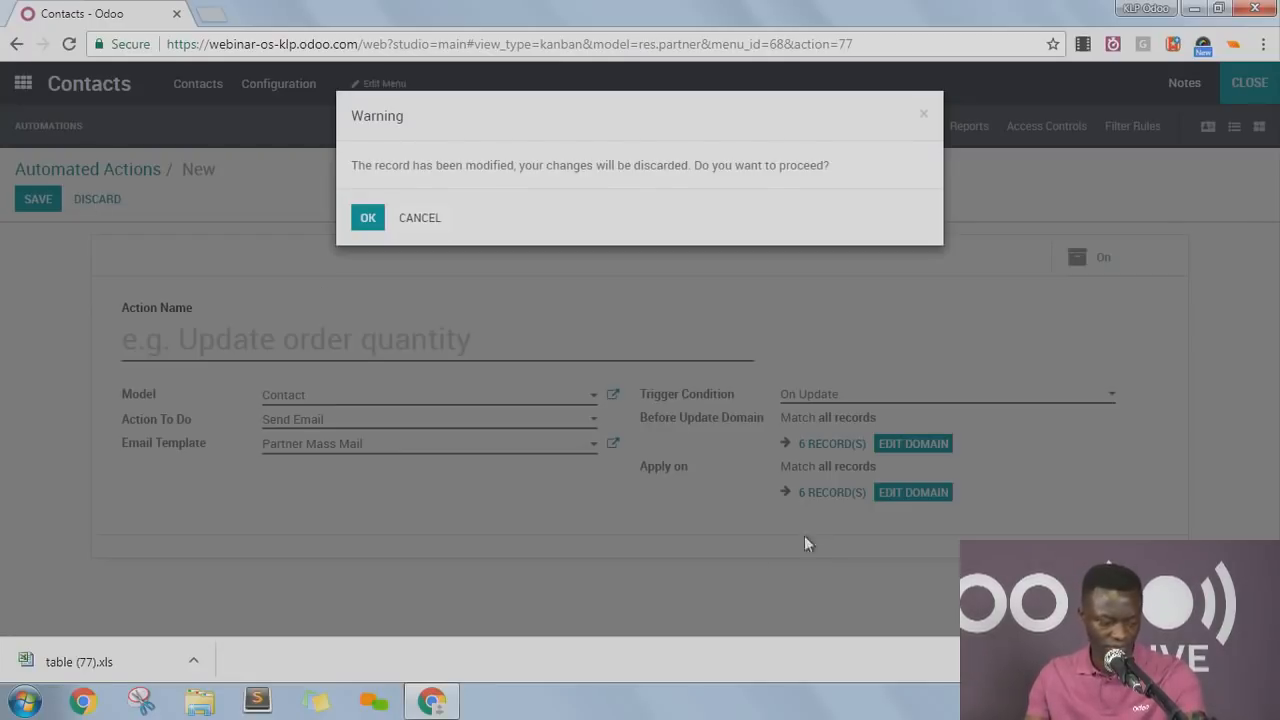
click(368, 218)
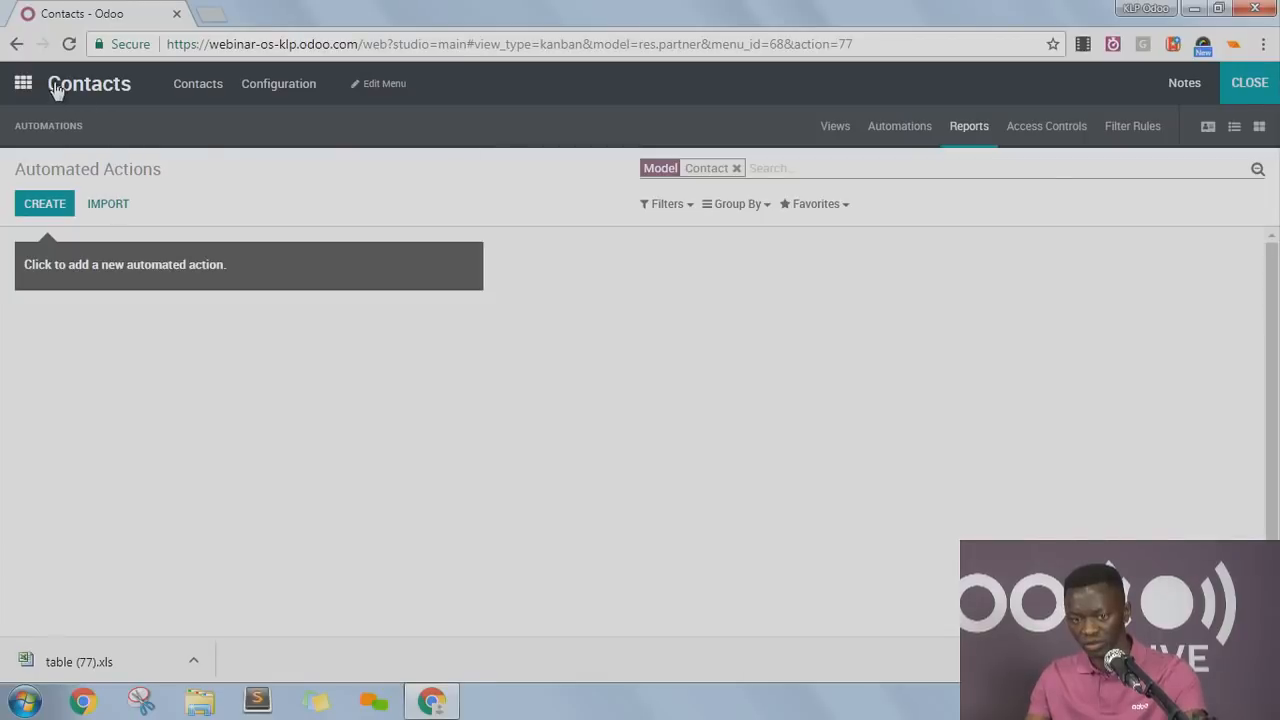
Leave Studio, install the Sales Management app with its required invoicing apps, and return to the Odoo home page.
click(23, 83)
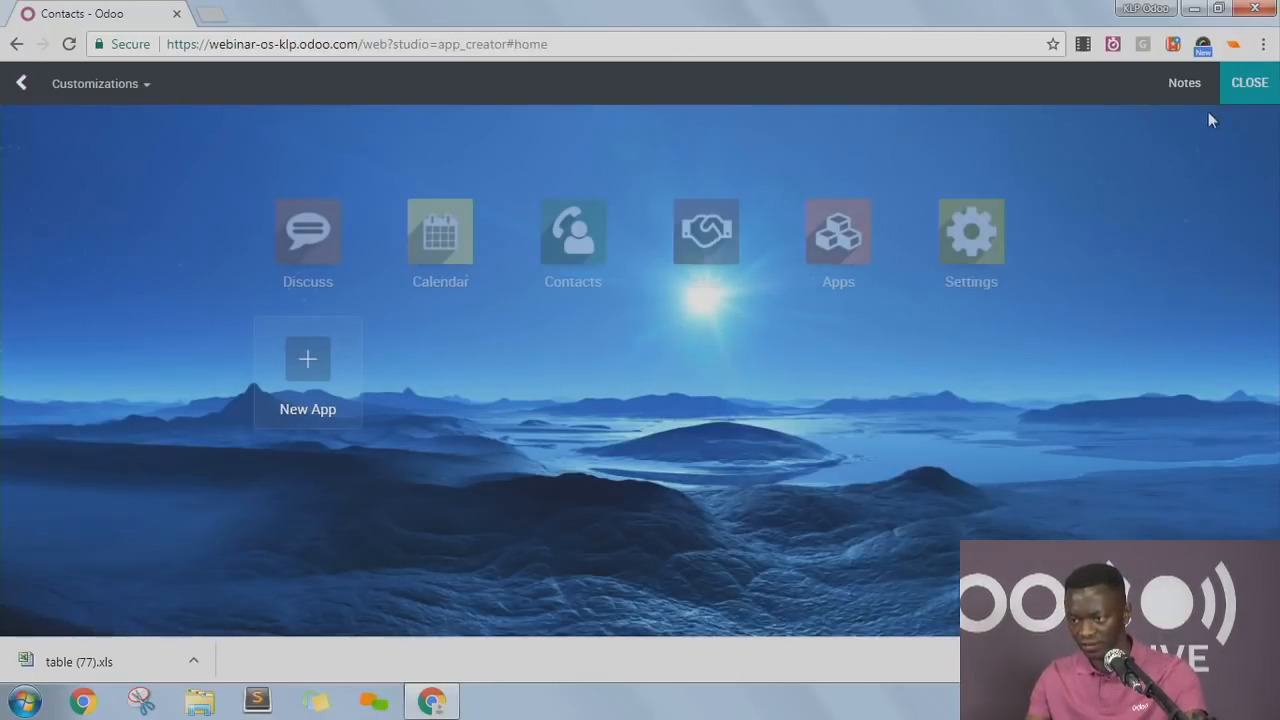
click(1247, 85)
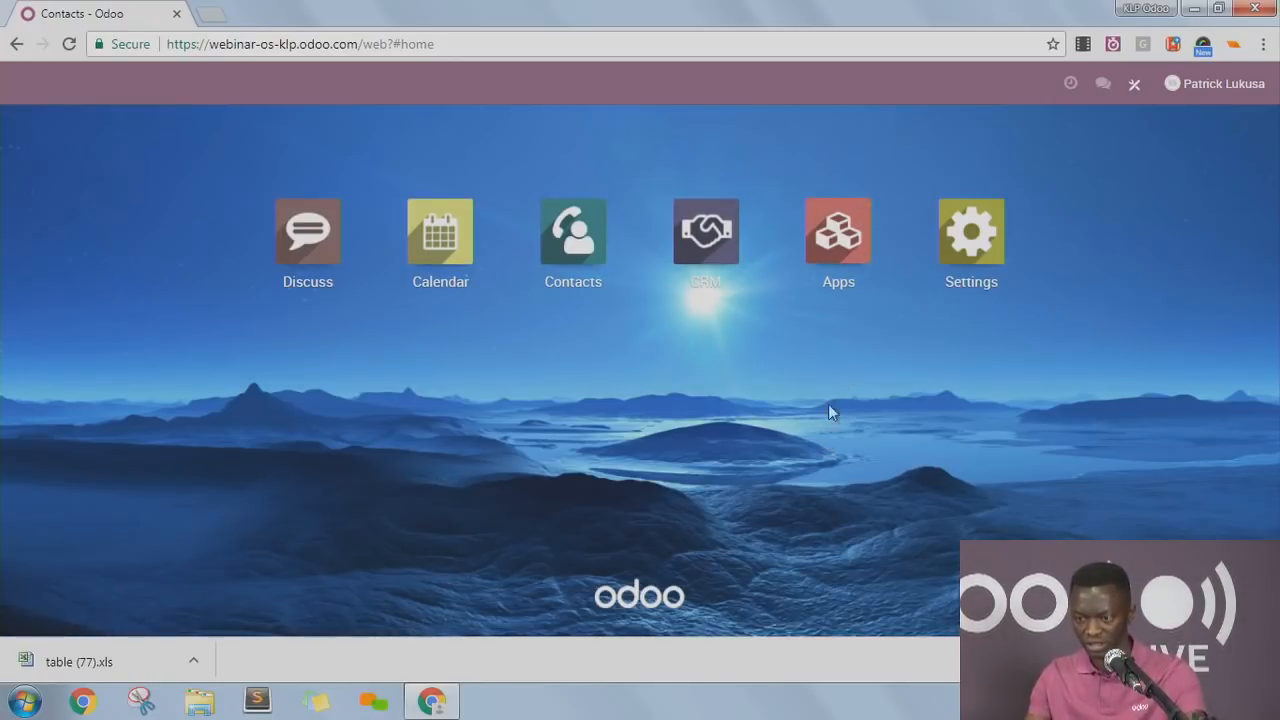
click(840, 240)
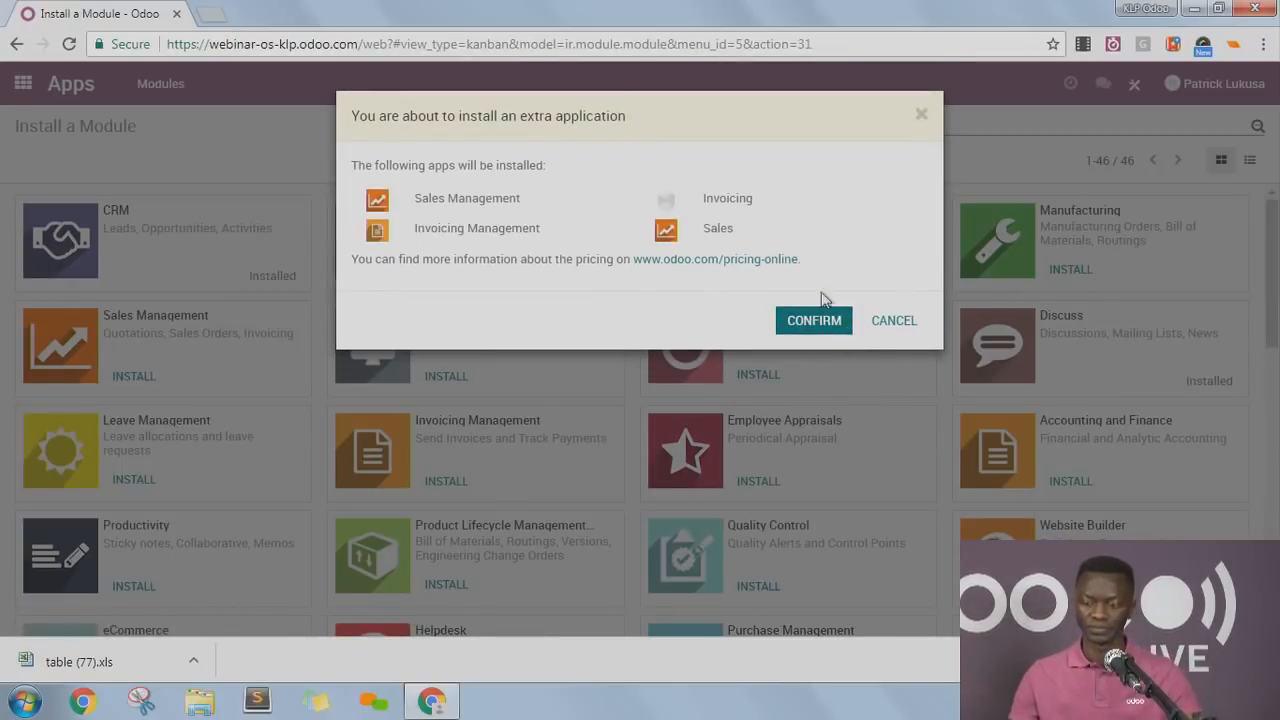
click(799, 322)
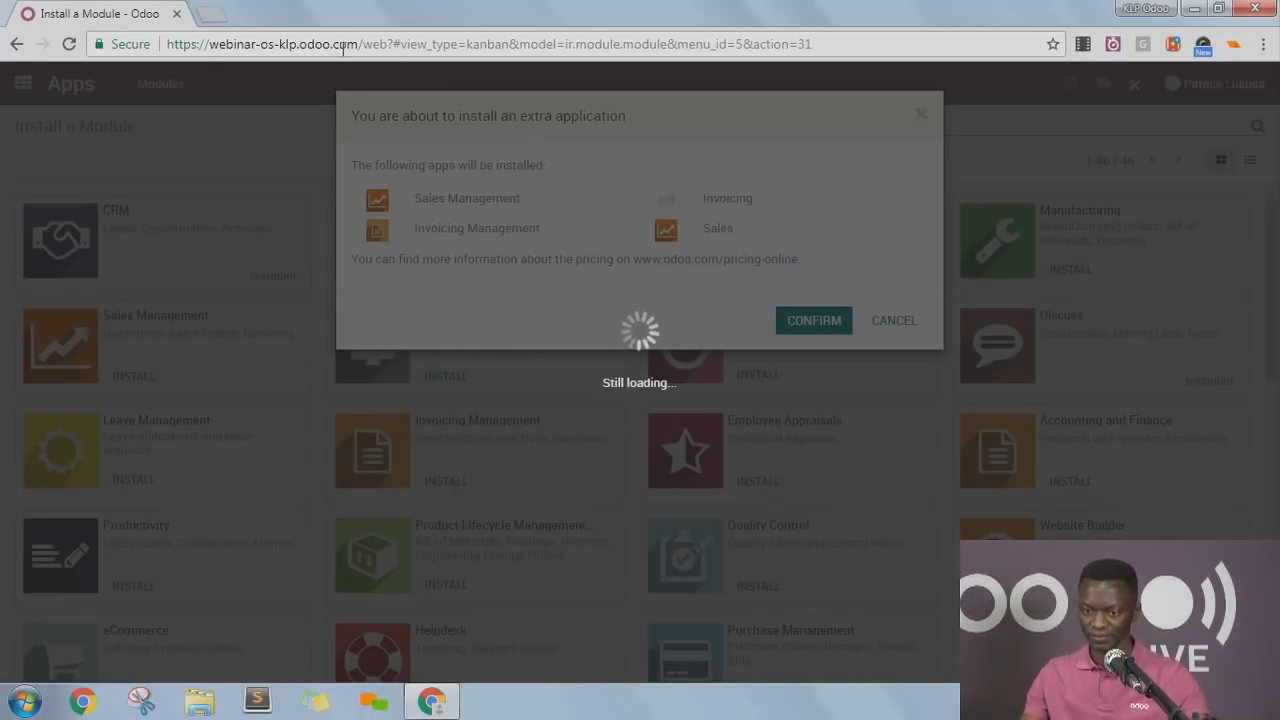
drag(358, 44, 120, 40)
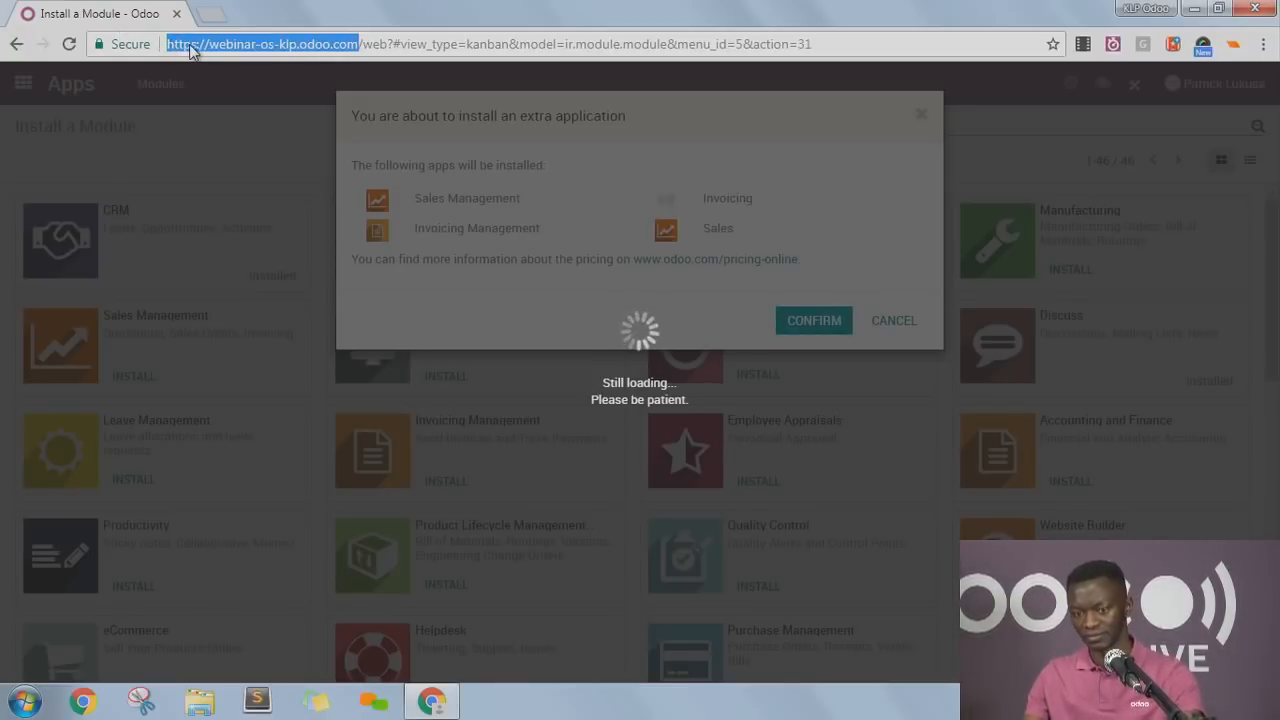
click(251, 45)
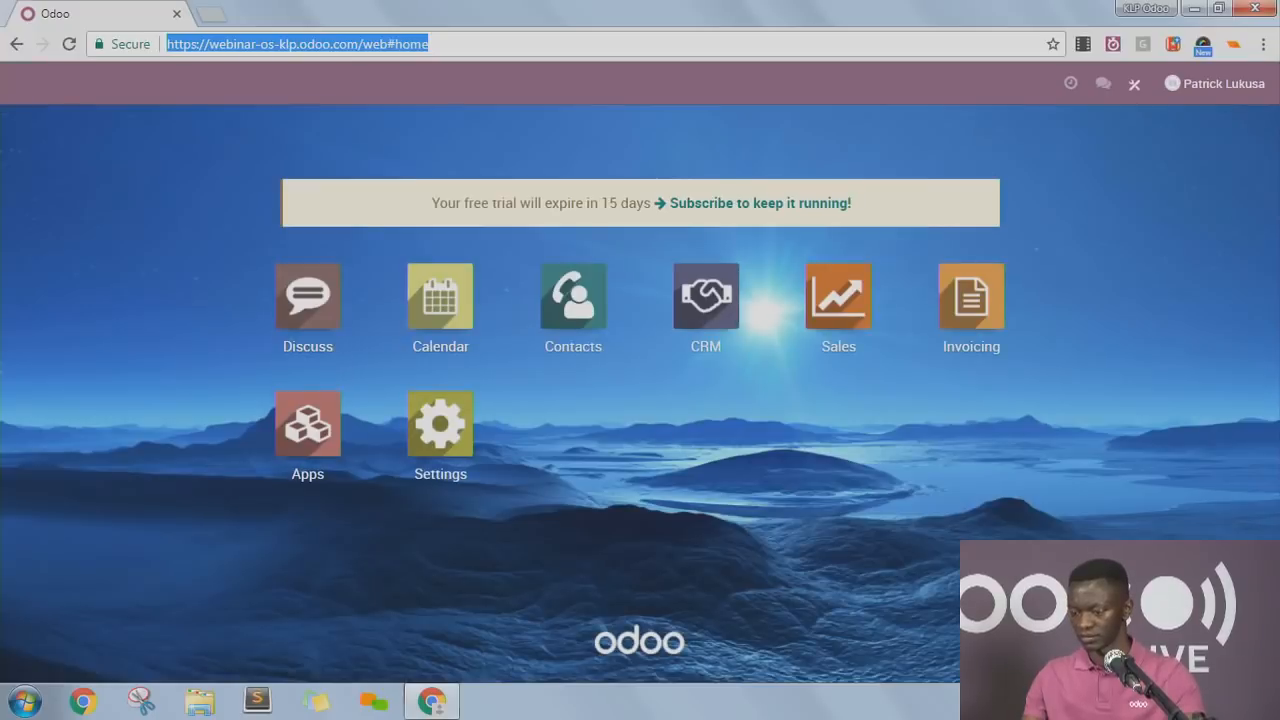
Open the Quotations list in the Sales app.
click(838, 386)
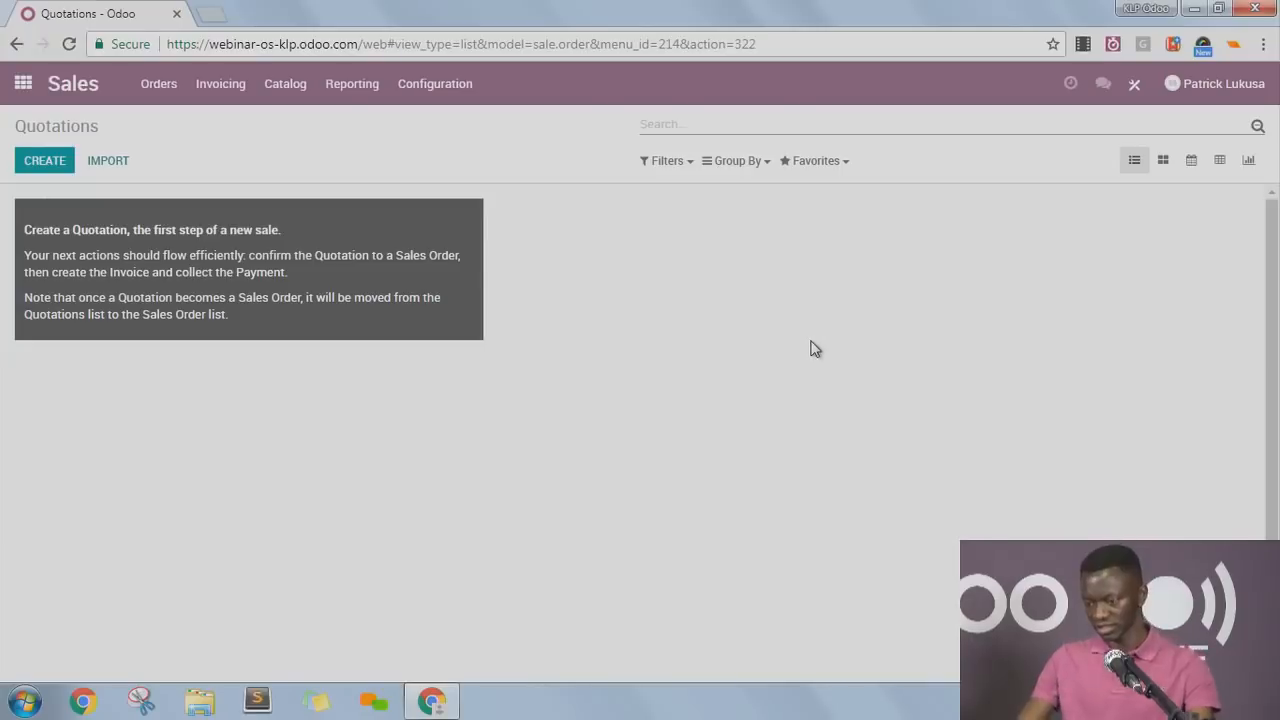
click(160, 86)
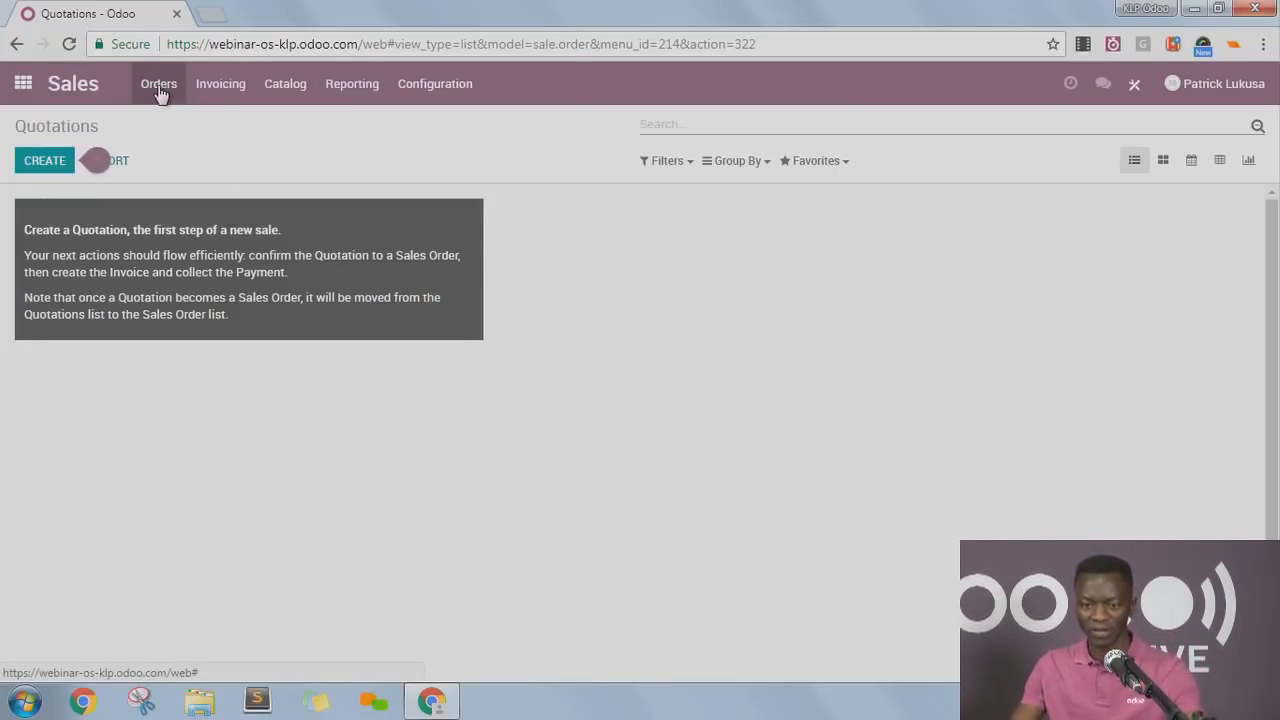
click(362, 424)
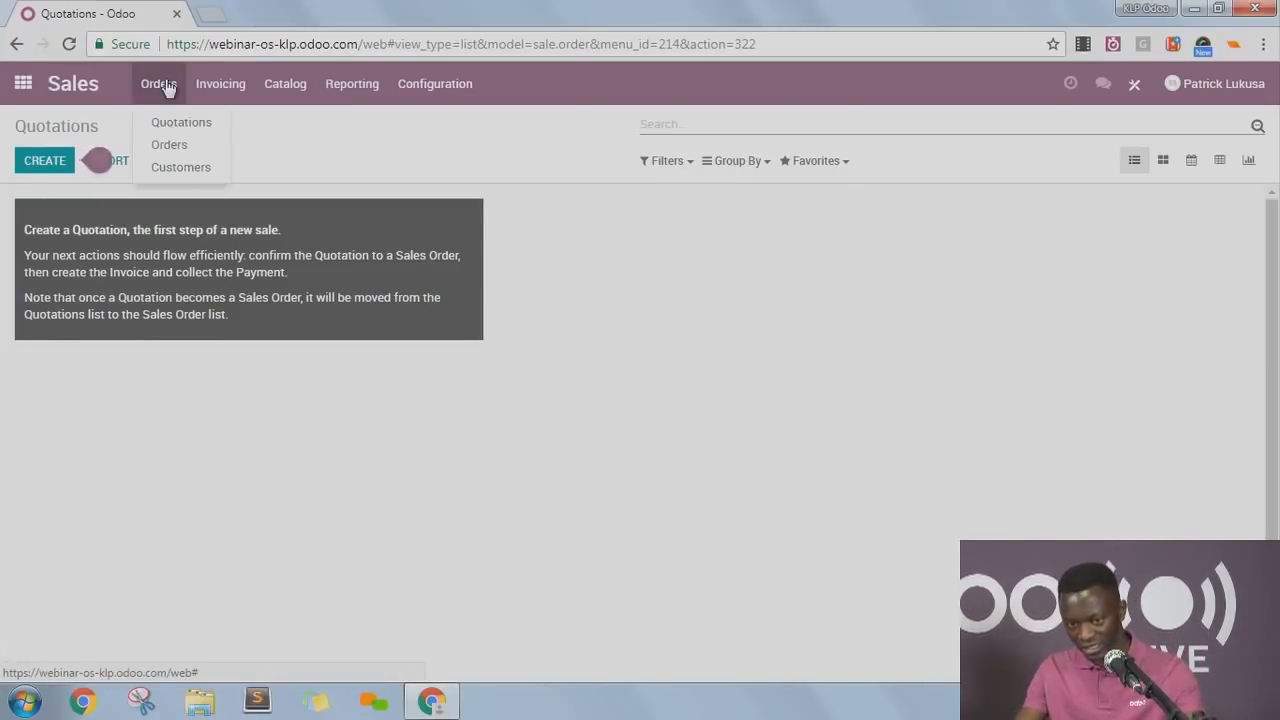
click(165, 87)
click(166, 124)
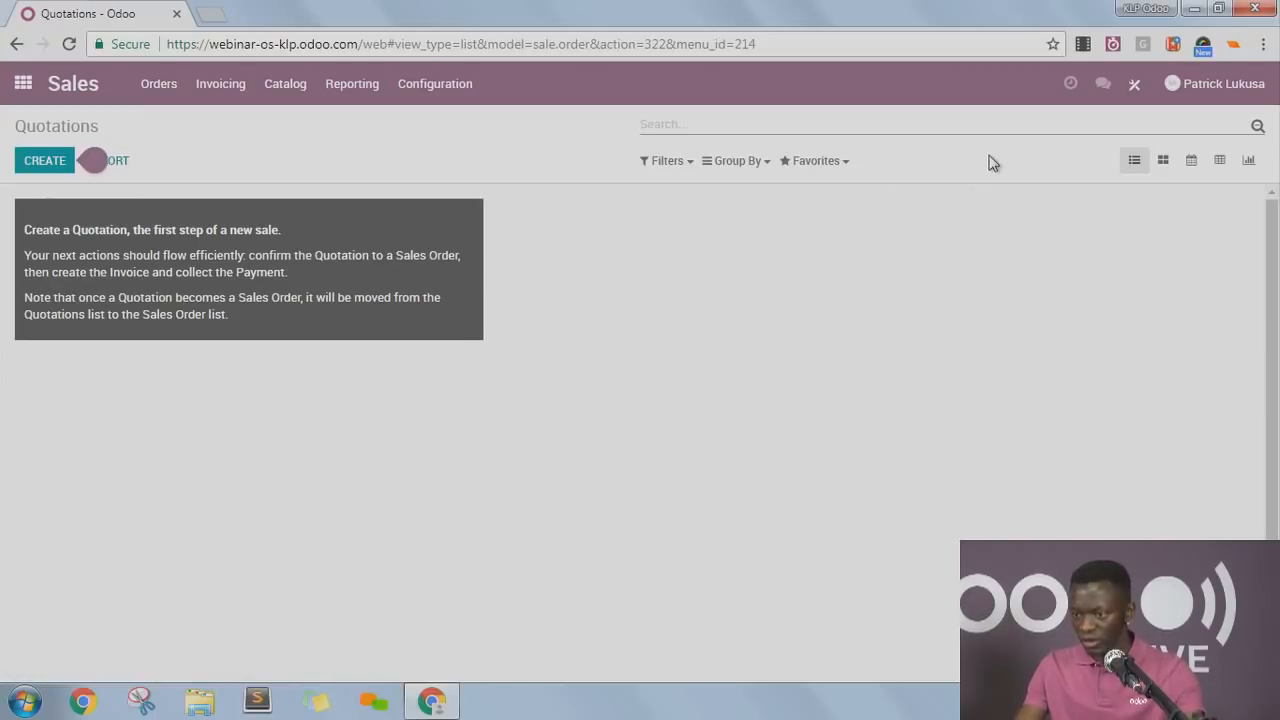
Try to open the Quotation / Order report of the quotations in Studio, and close Studio.
click(1134, 84)
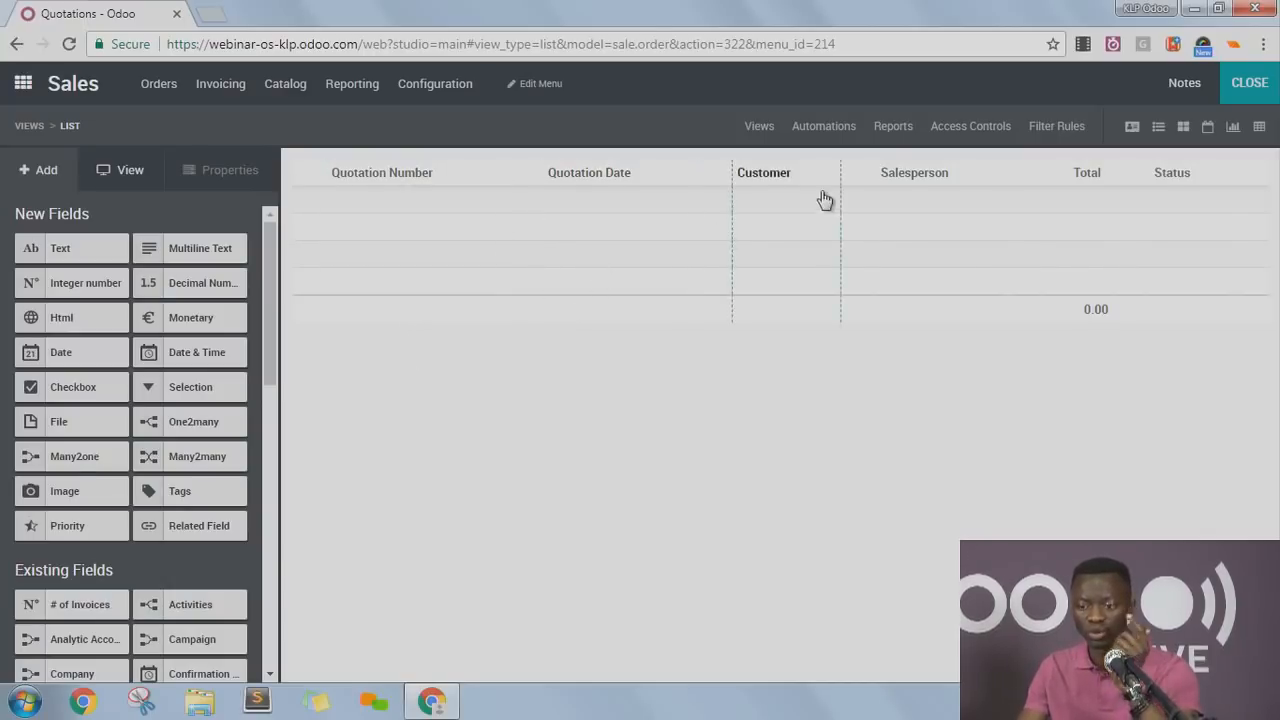
click(885, 131)
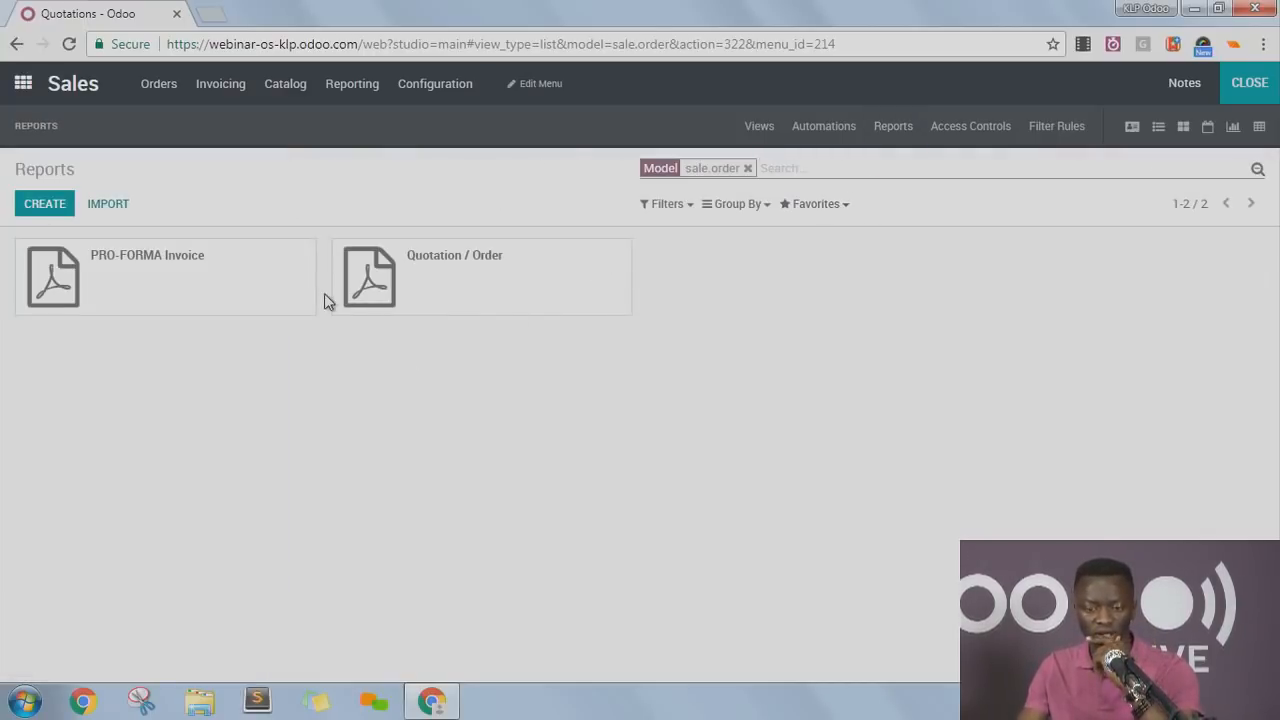
click(481, 290)
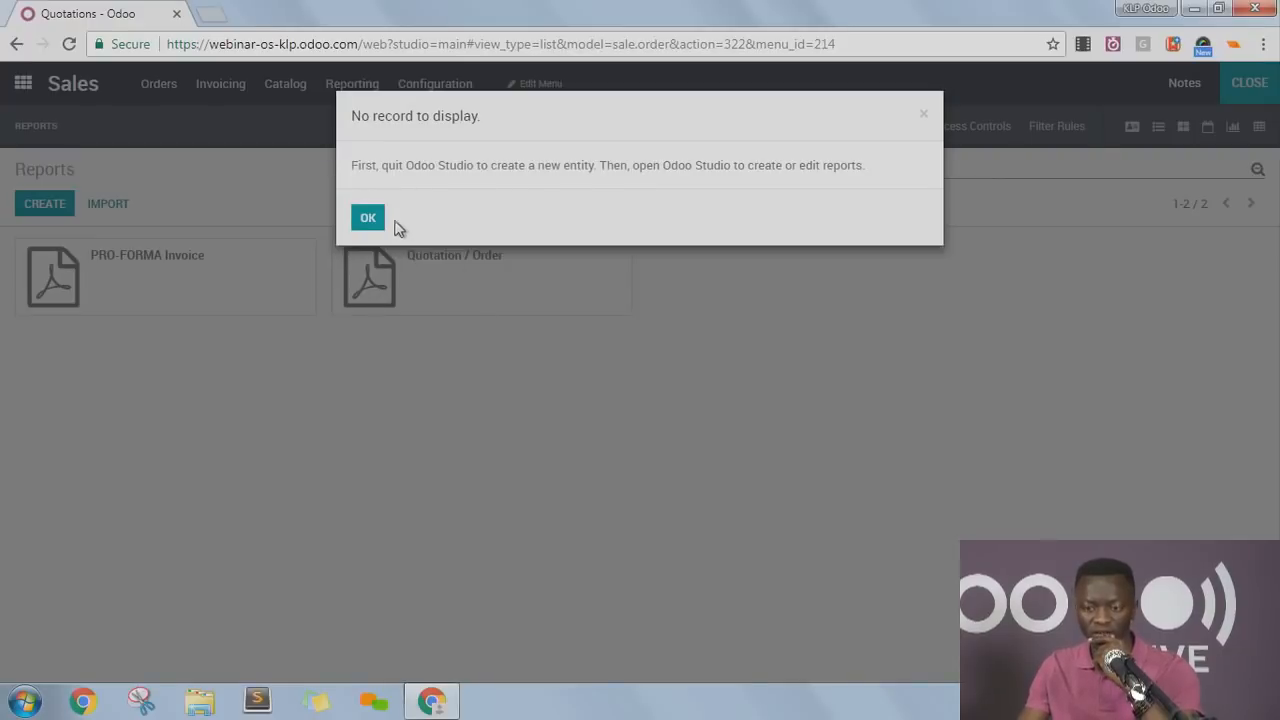
click(362, 220)
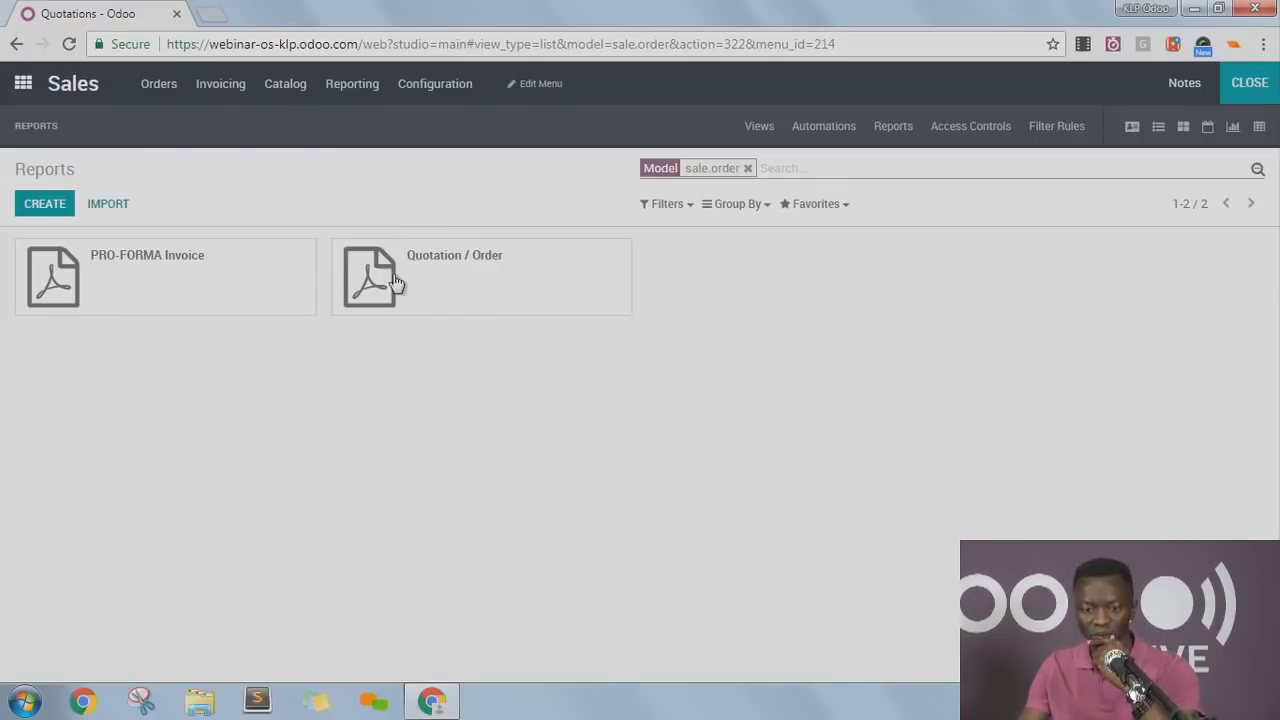
click(899, 137)
click(510, 292)
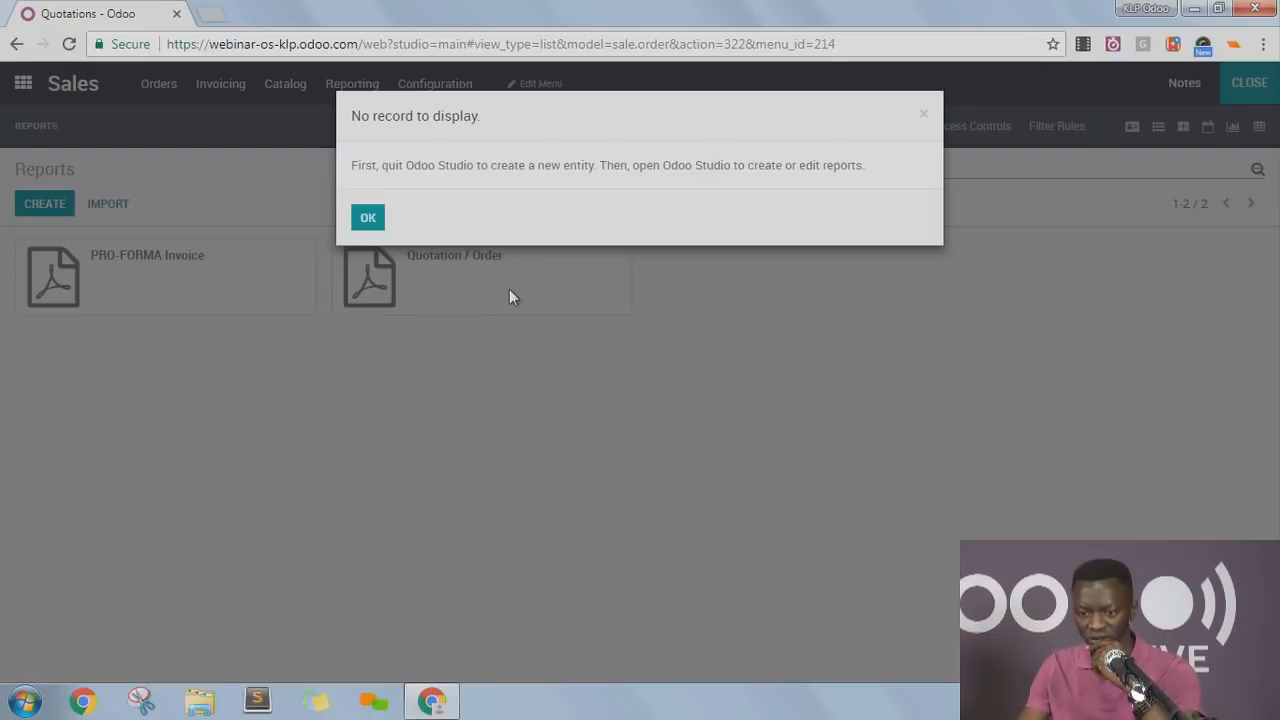
click(367, 220)
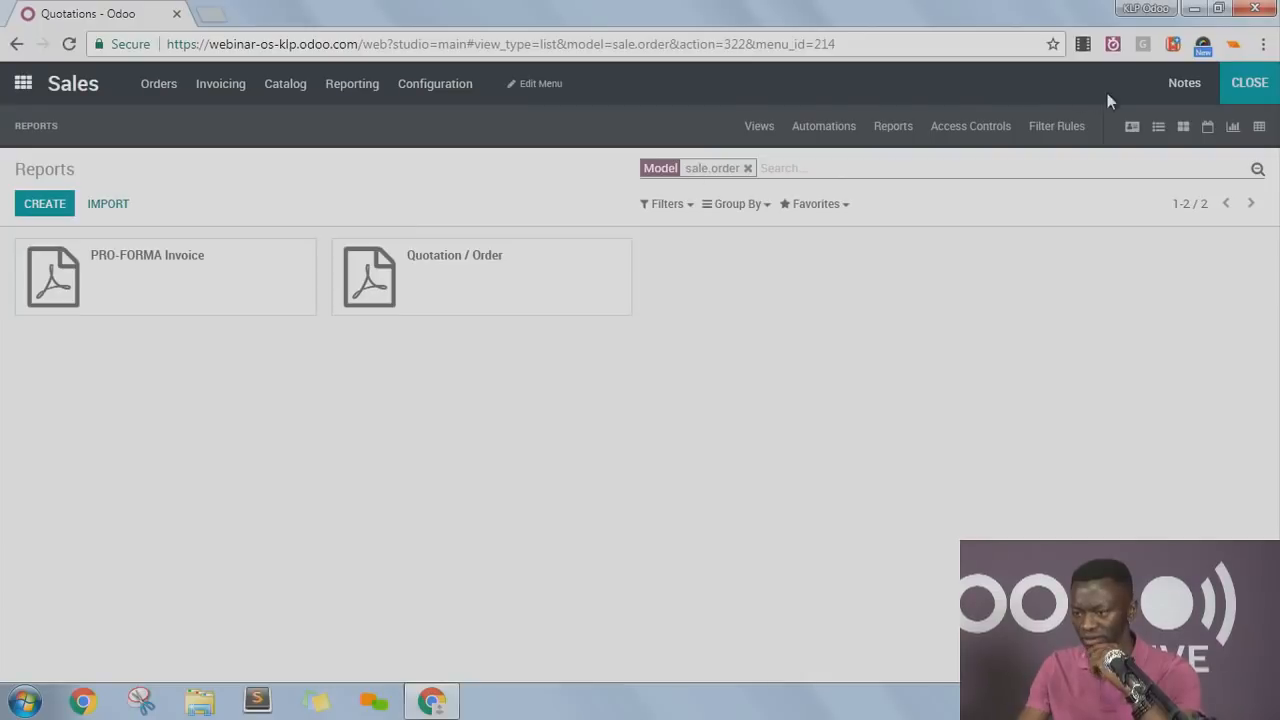
click(1249, 84)
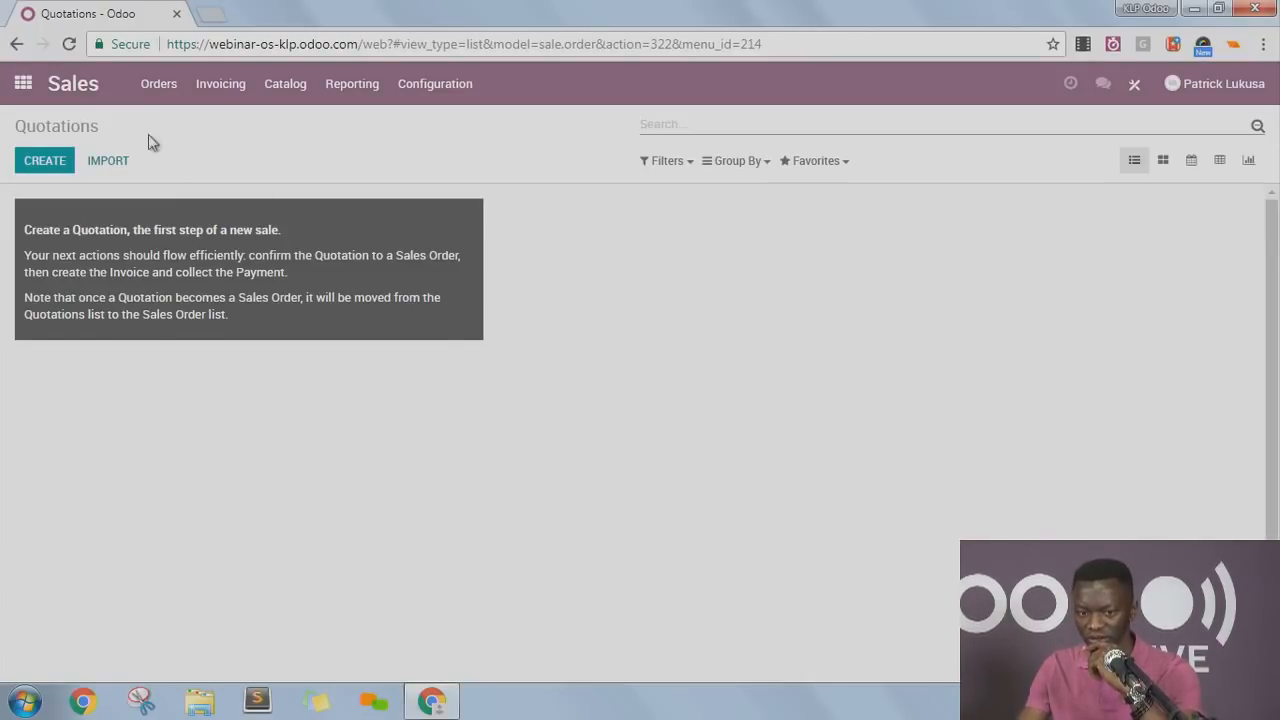
Activate the developer mode in the general settings.
click(22, 83)
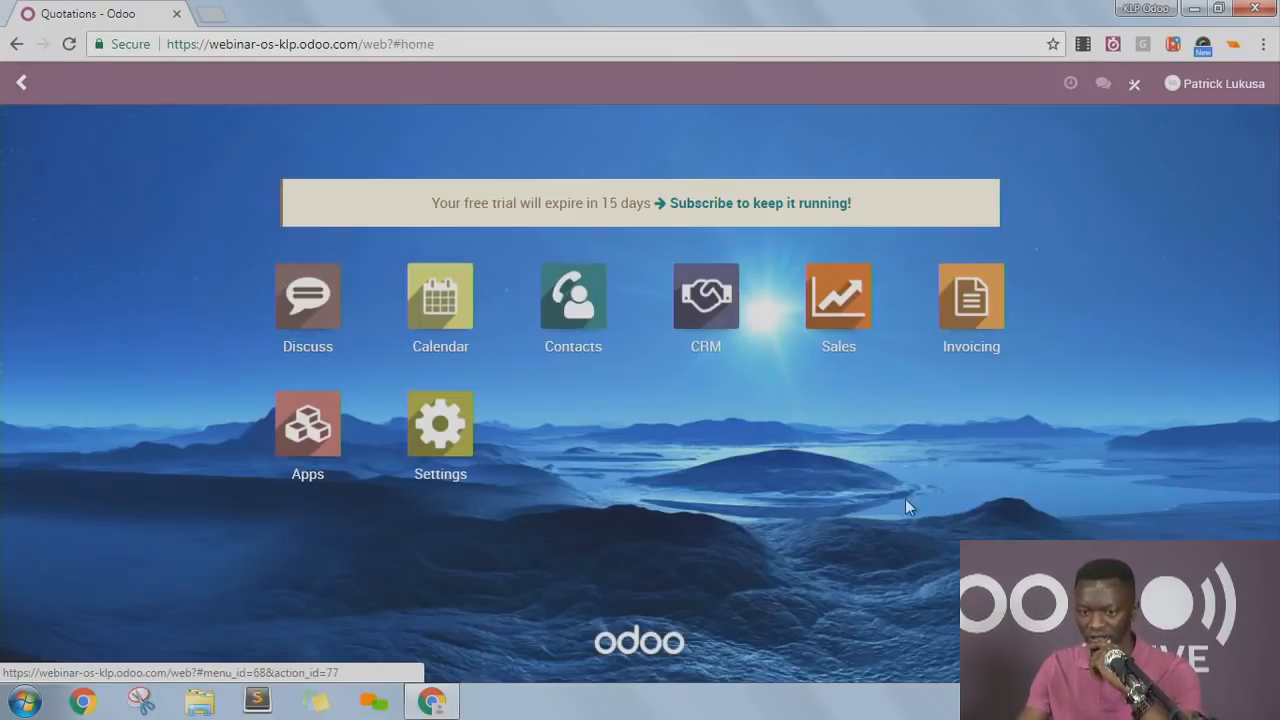
click(451, 420)
click(1112, 430)
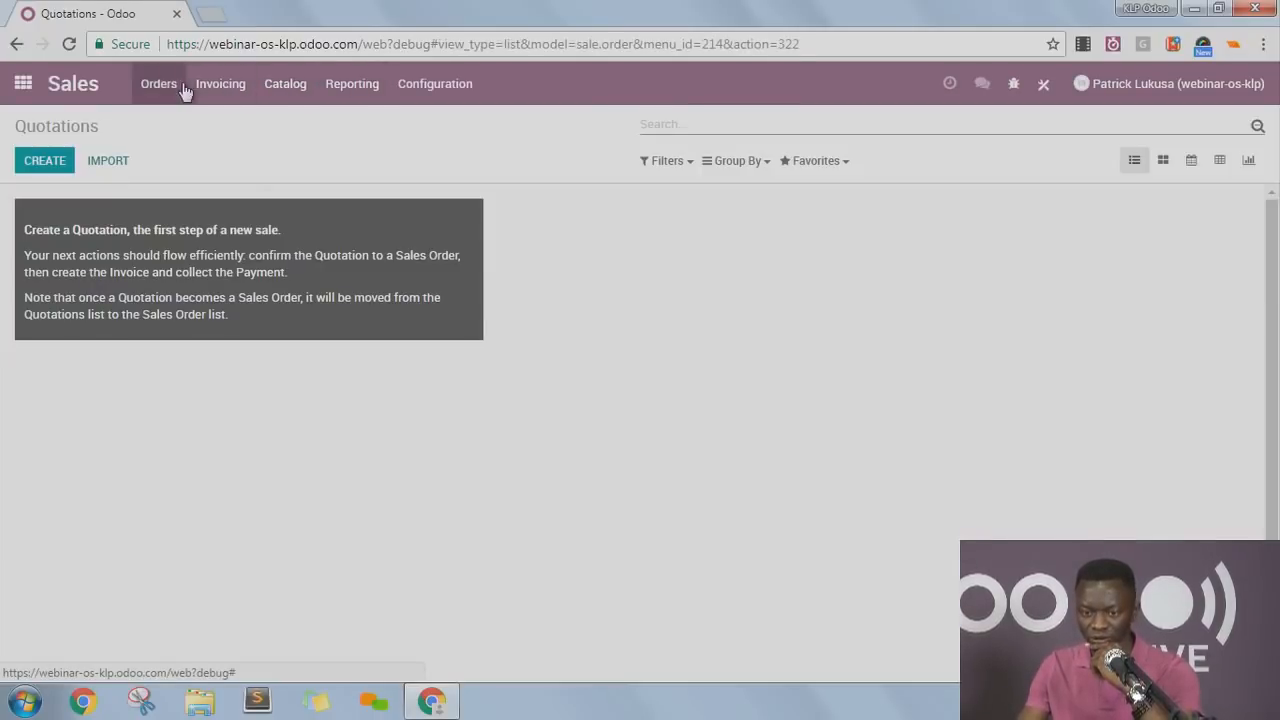
click(158, 88)
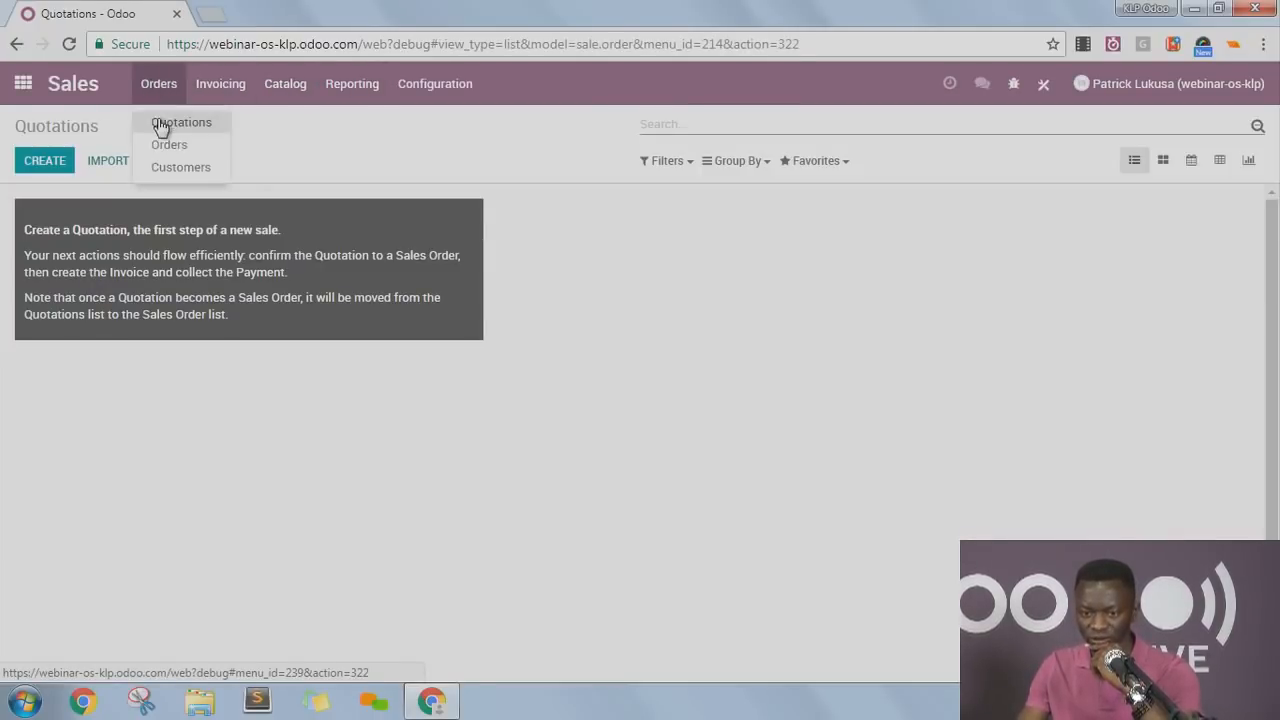
click(164, 124)
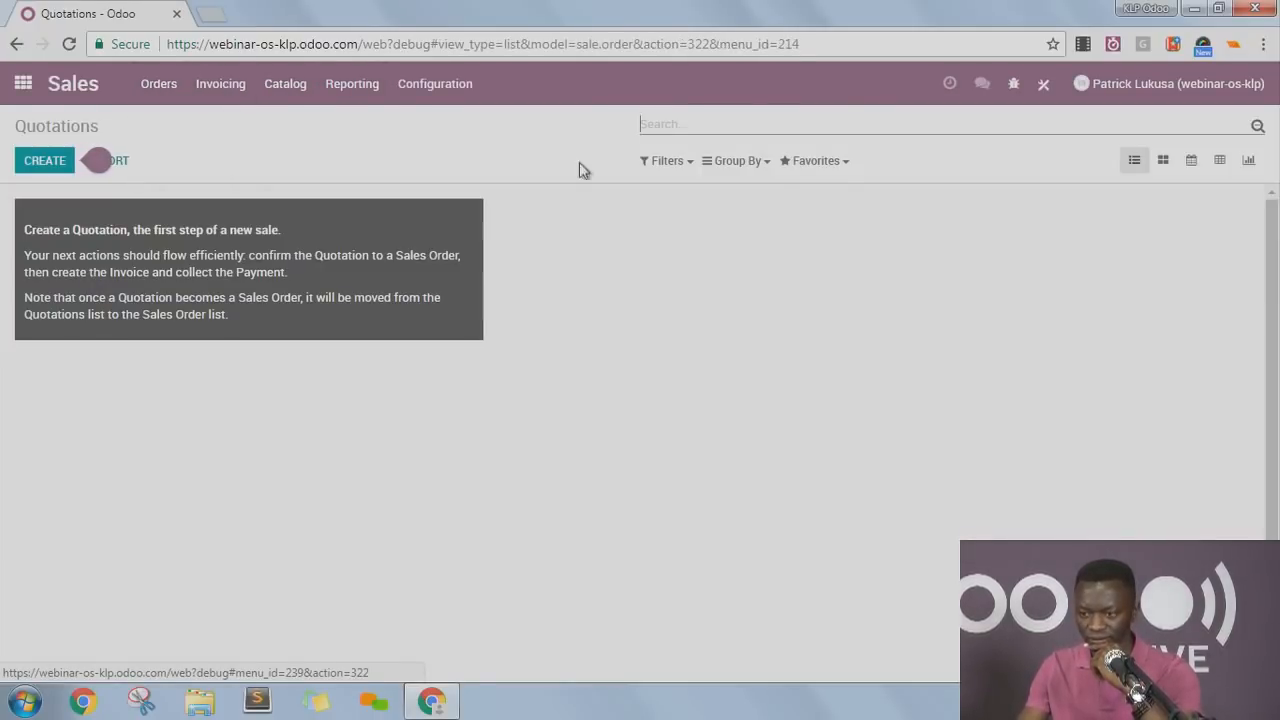
click(1041, 86)
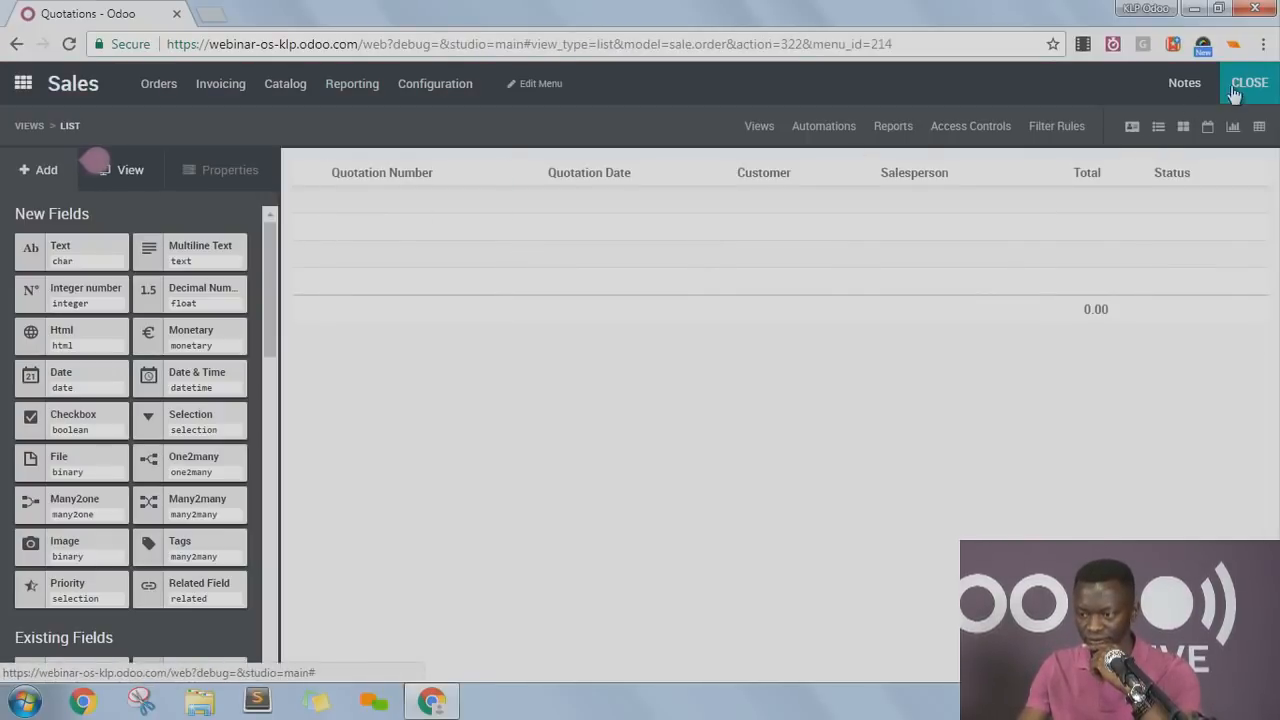
click(1249, 84)
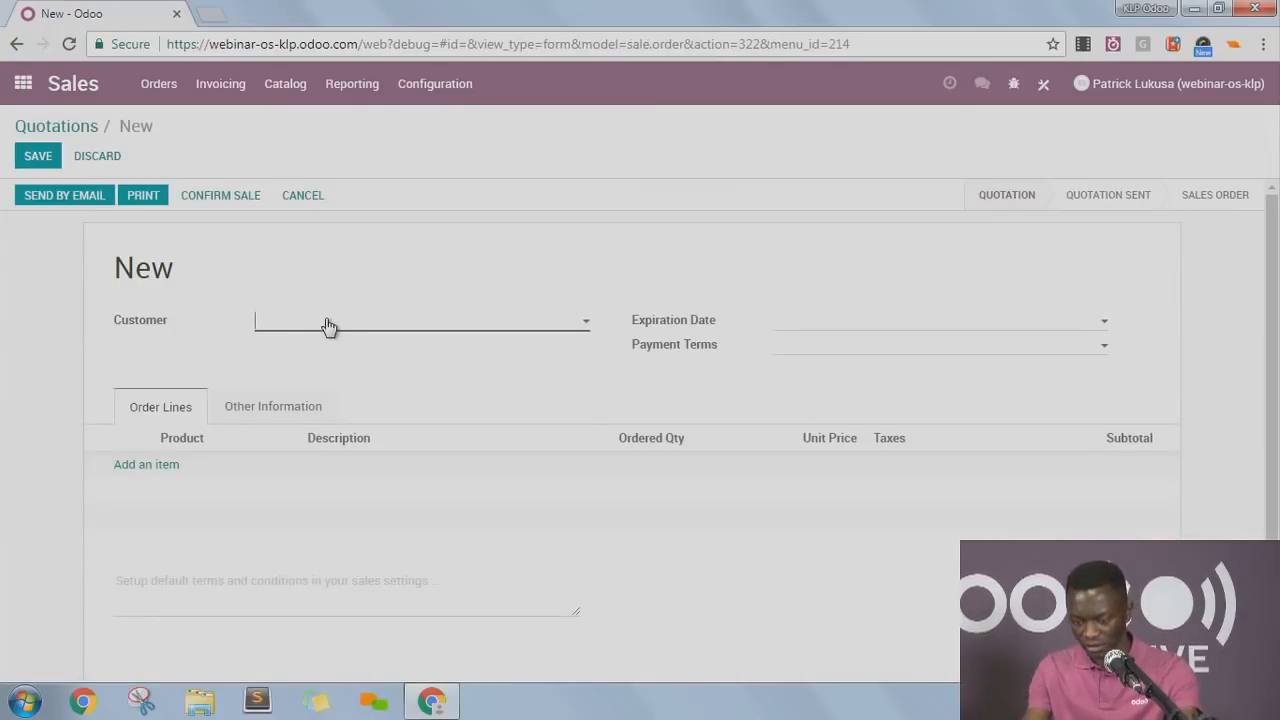
Create a new quotation with Agrolait as the customer and save it.
click(329, 325)
text(Custo)
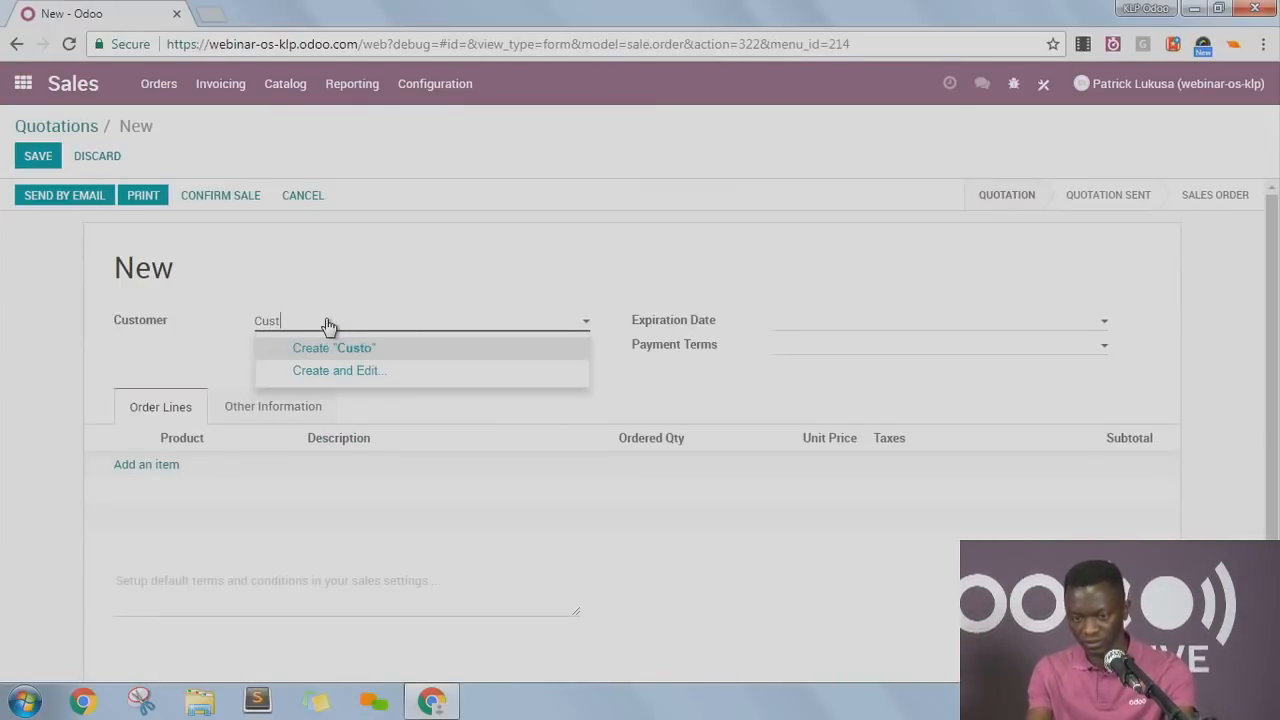
key(Down)
key(Return)
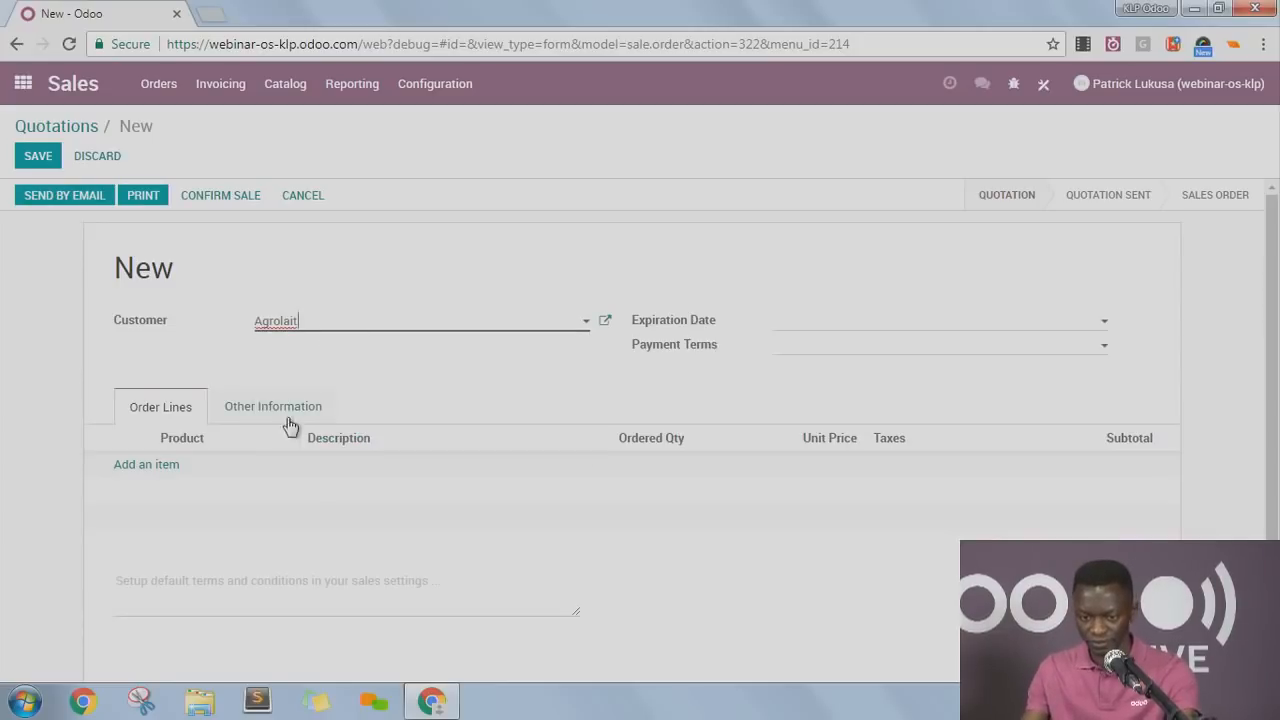
click(44, 162)
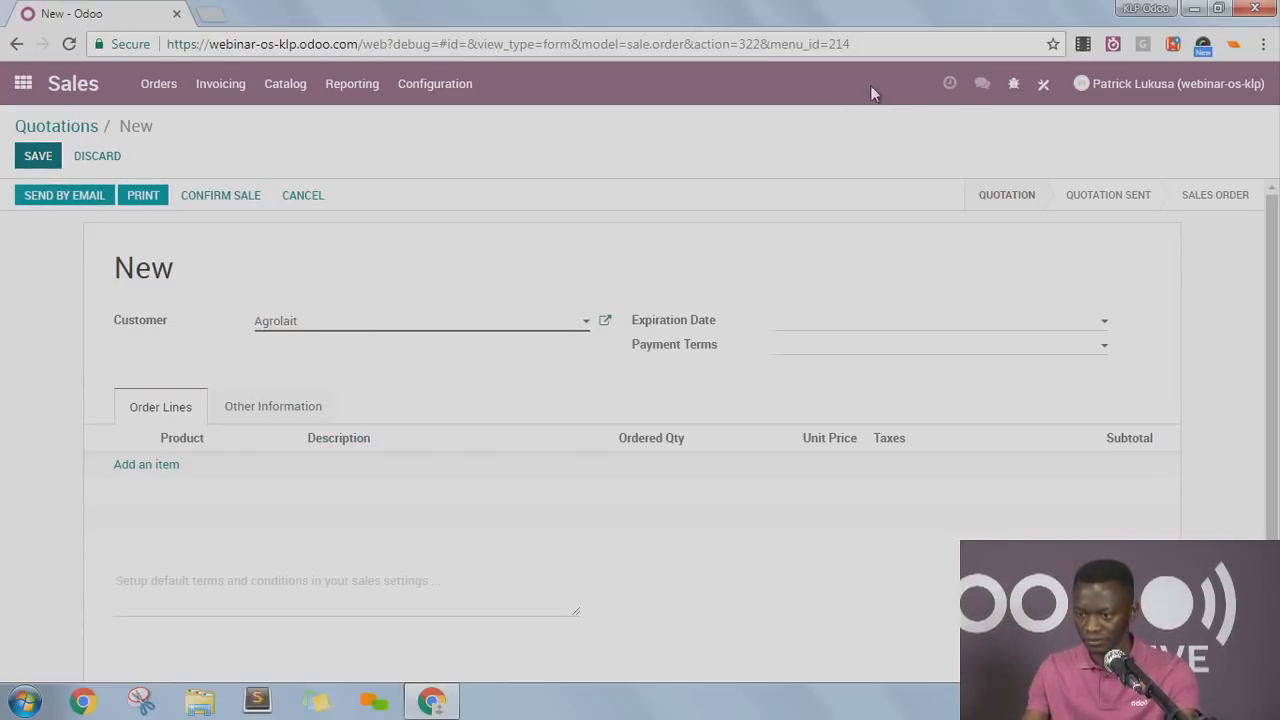
Open the Quotation / Order report of the saved quotation in Studio and print it.
click(1035, 84)
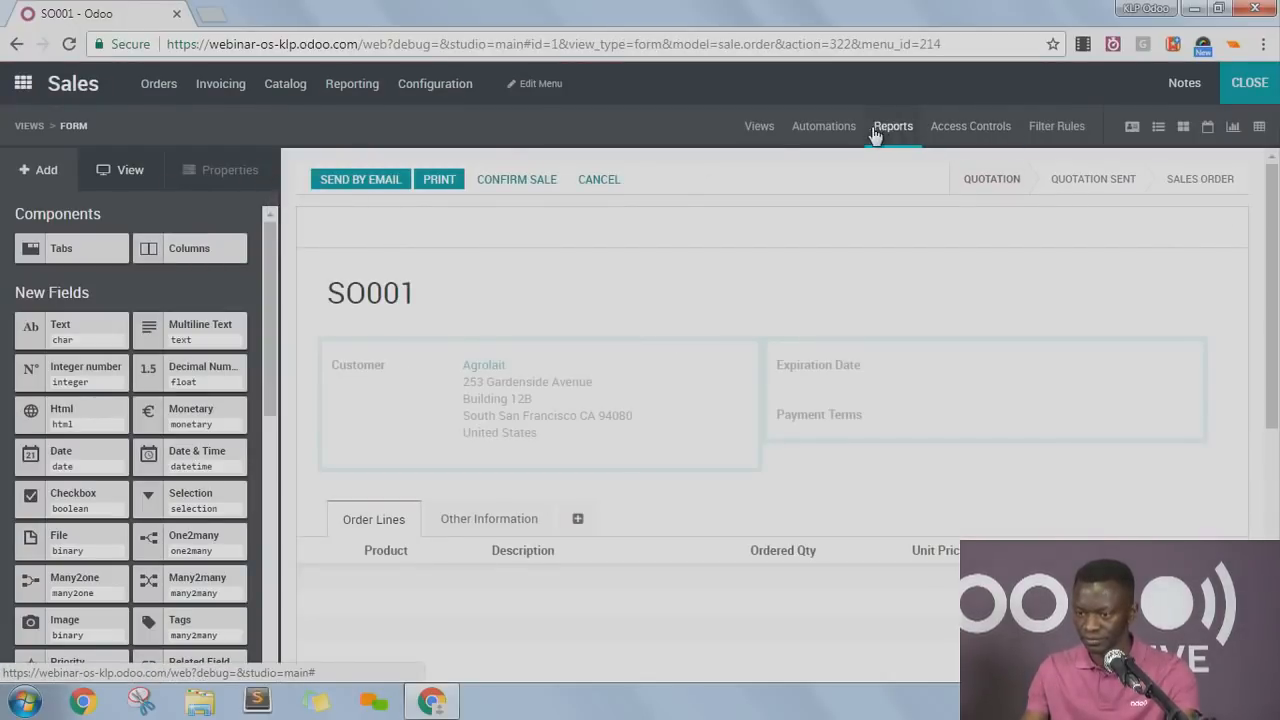
click(890, 128)
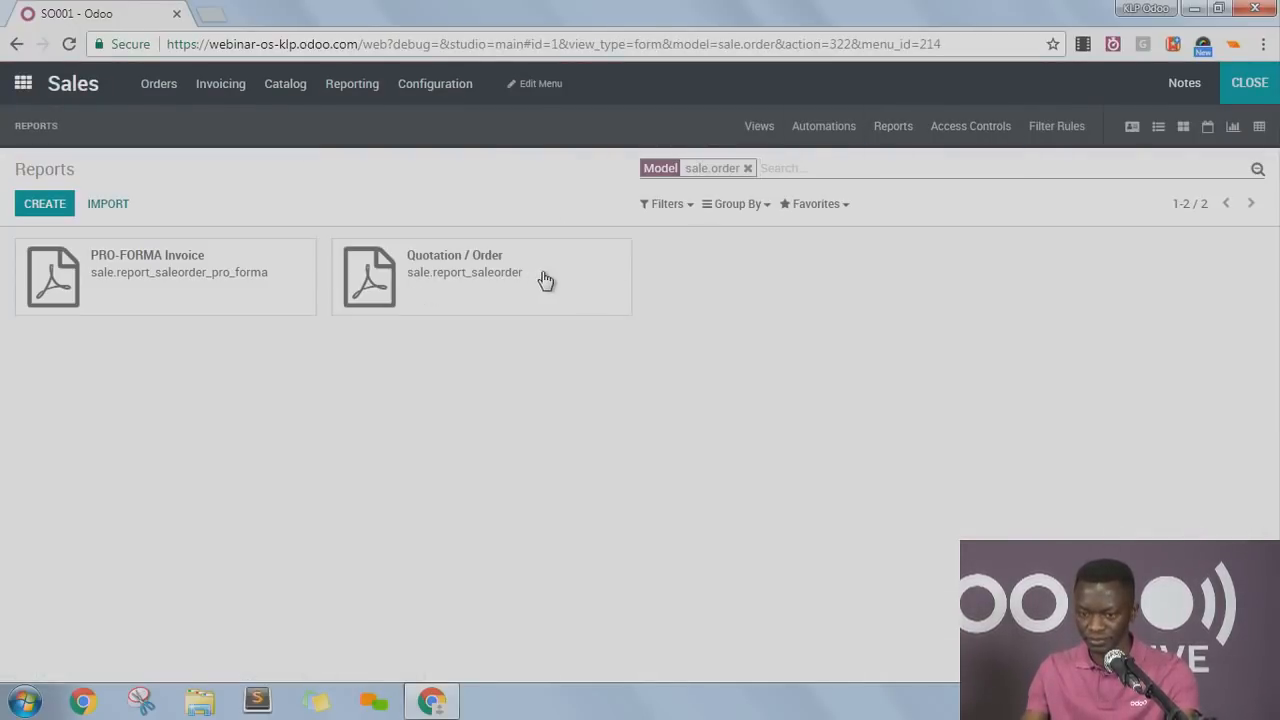
click(537, 280)
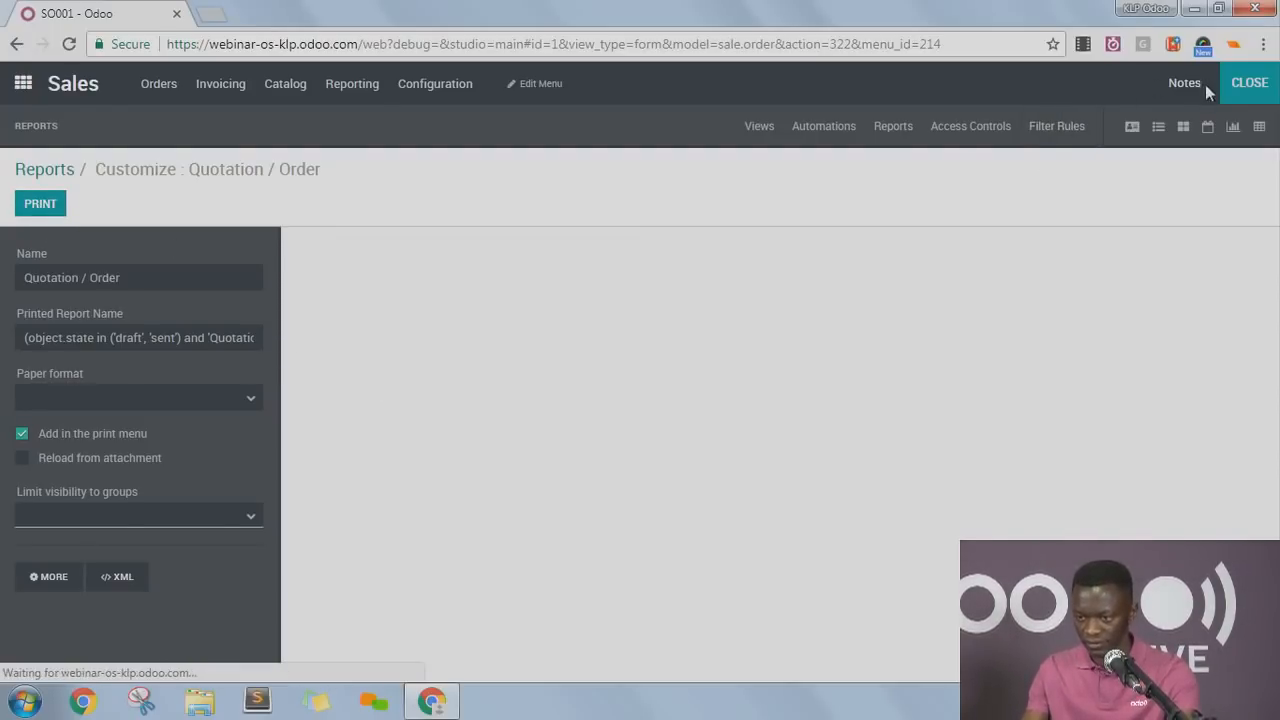
click(885, 130)
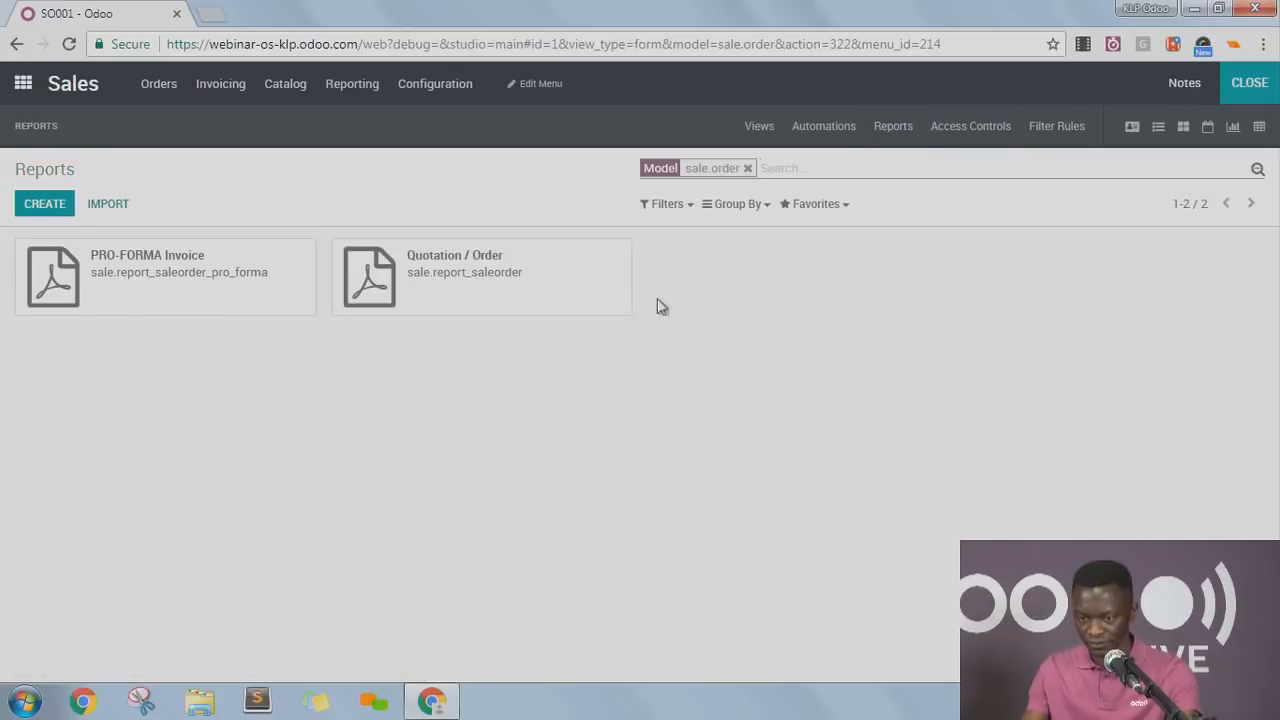
click(562, 296)
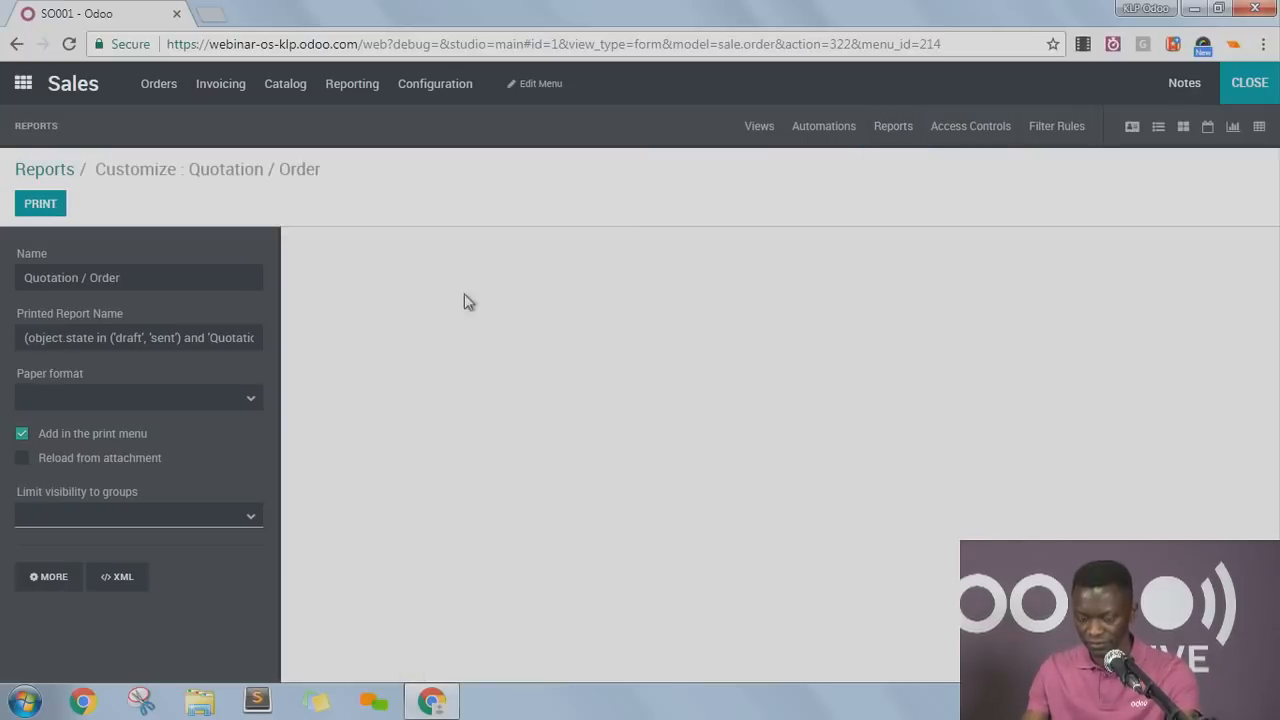
click(45, 207)
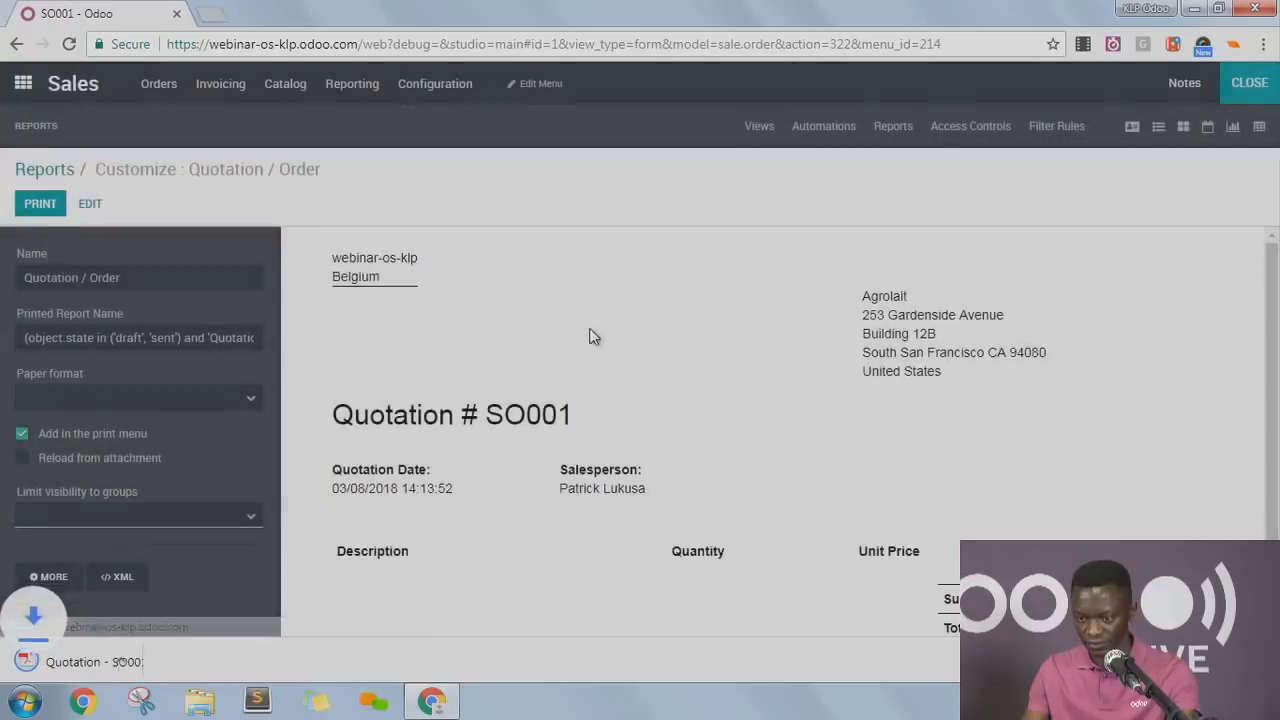
Look over the Quotation / Order report preview, including its title and the customer's address block.
scroll(637, 360, down, 1)
scroll(637, 360, up, 1)
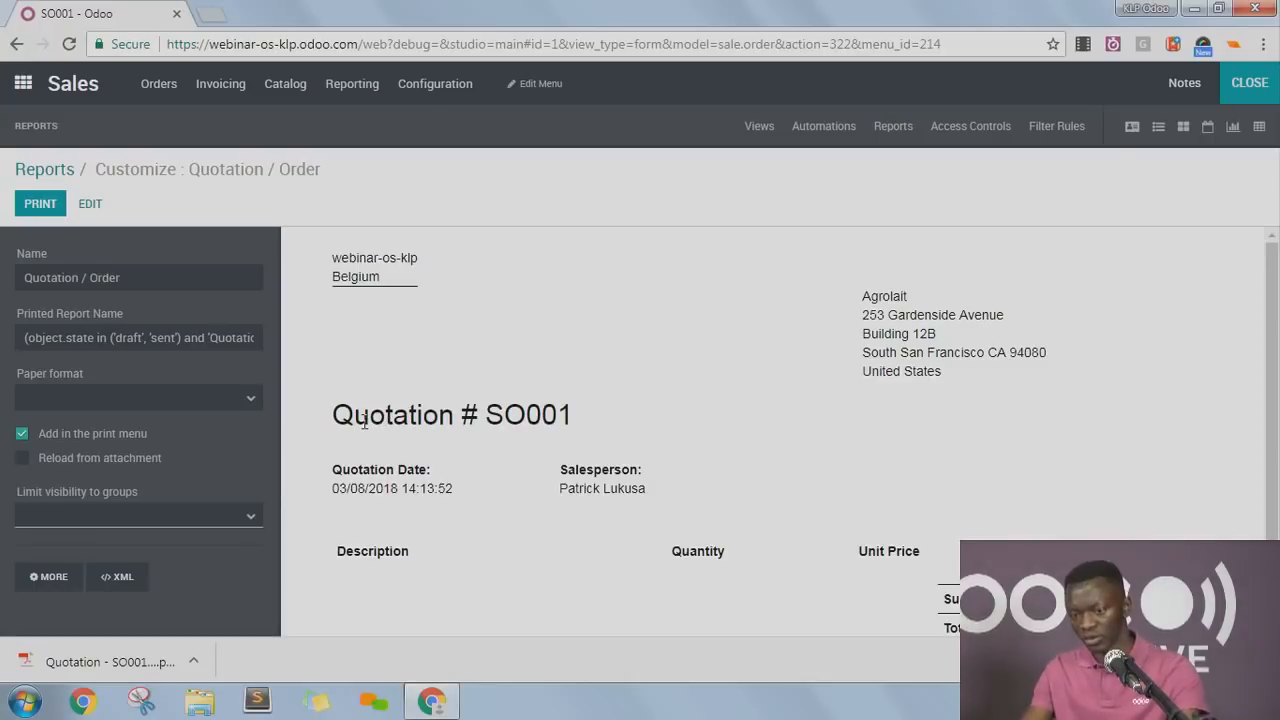
drag(364, 421, 605, 436)
click(447, 507)
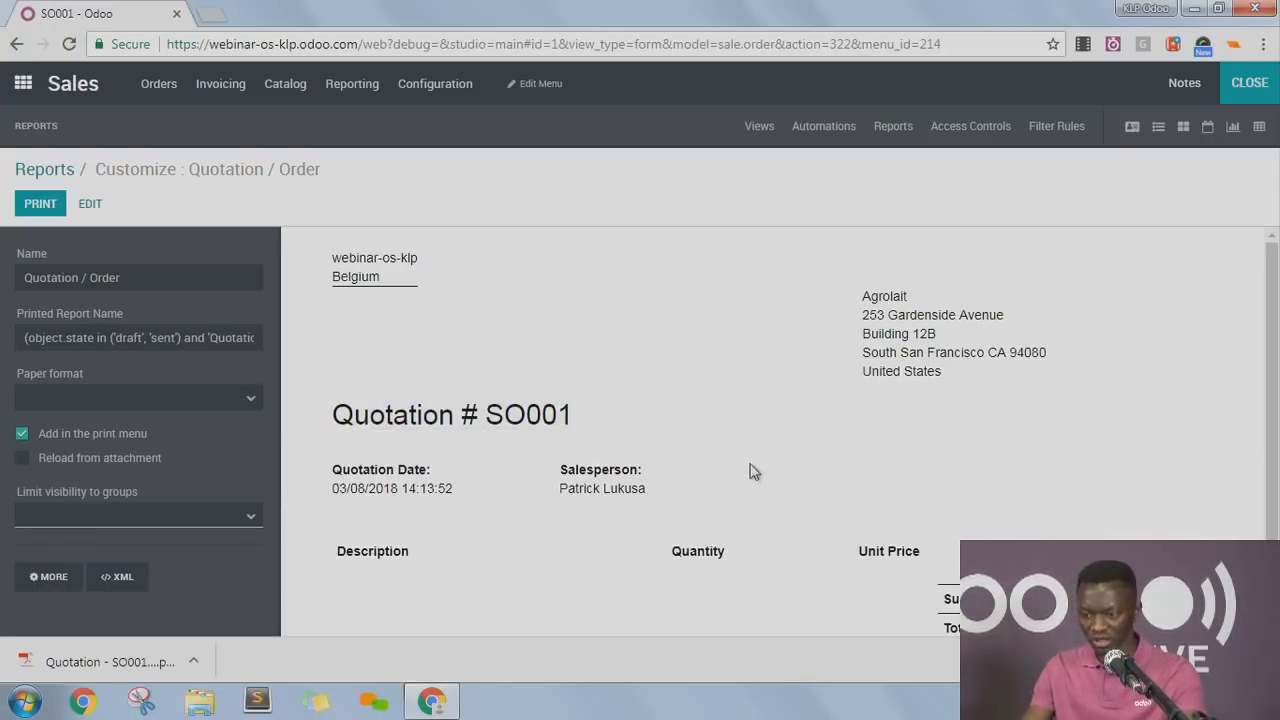
drag(864, 298, 913, 336)
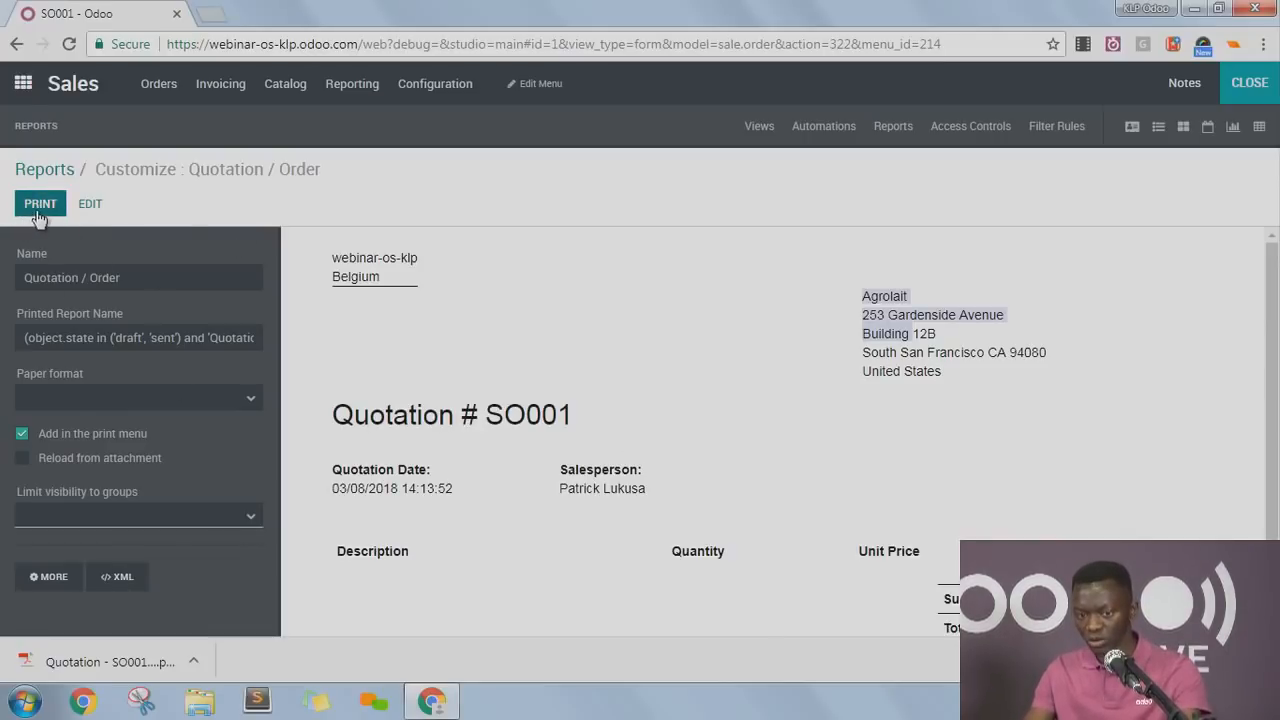
Switch the Quotation / Order report to edit mode and inspect its title and Quotation Date label.
click(88, 206)
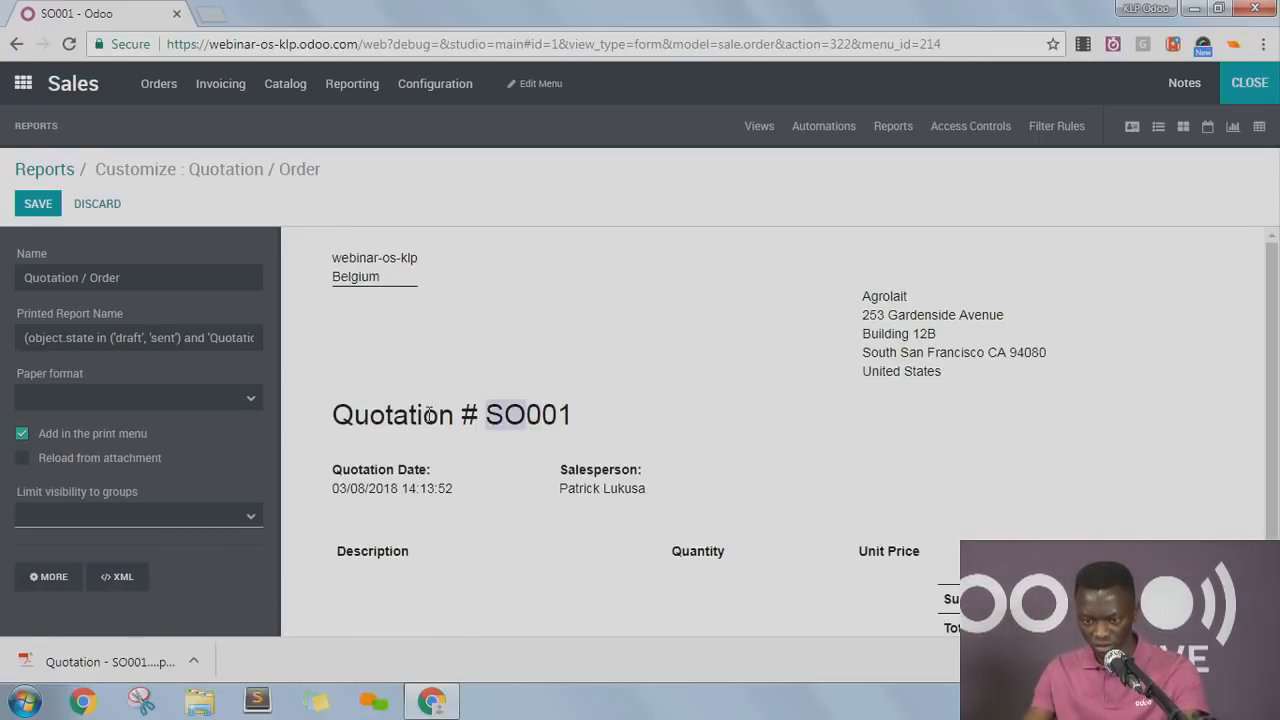
drag(372, 420, 348, 422)
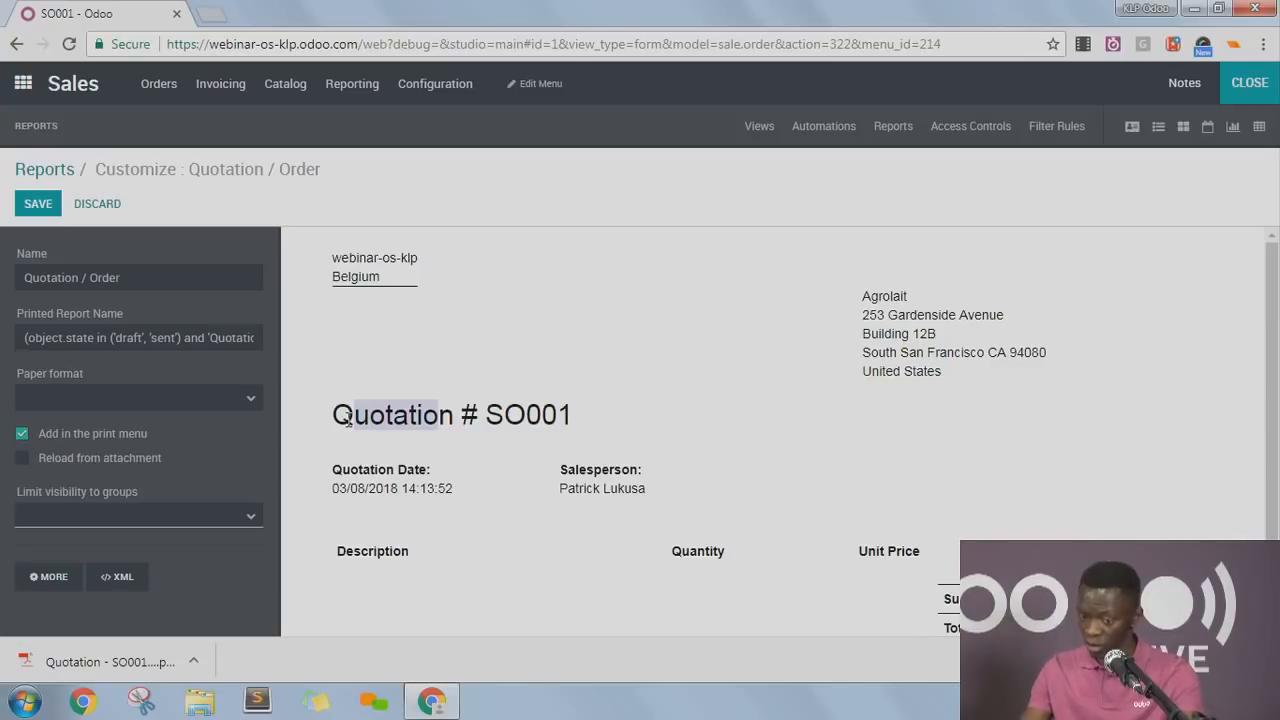
click(367, 450)
drag(405, 481, 354, 476)
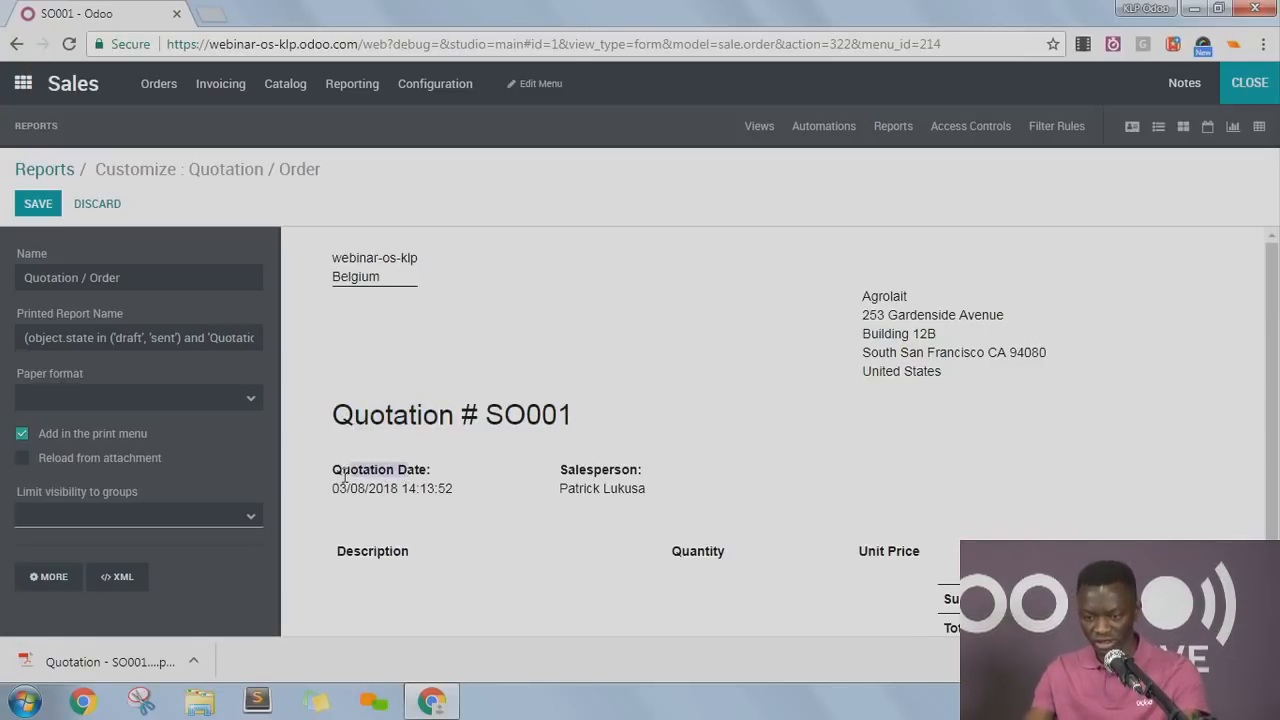
click(600, 485)
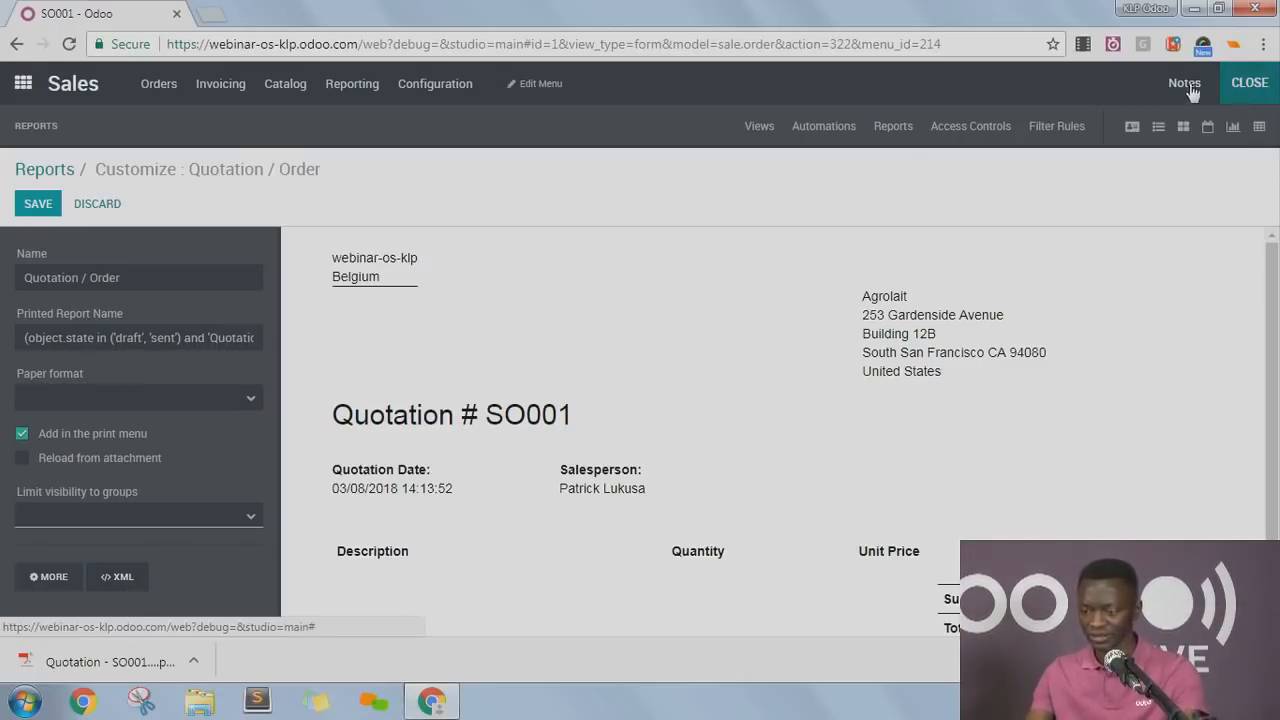
Review the access controls and filter rules of the quotation model.
click(995, 130)
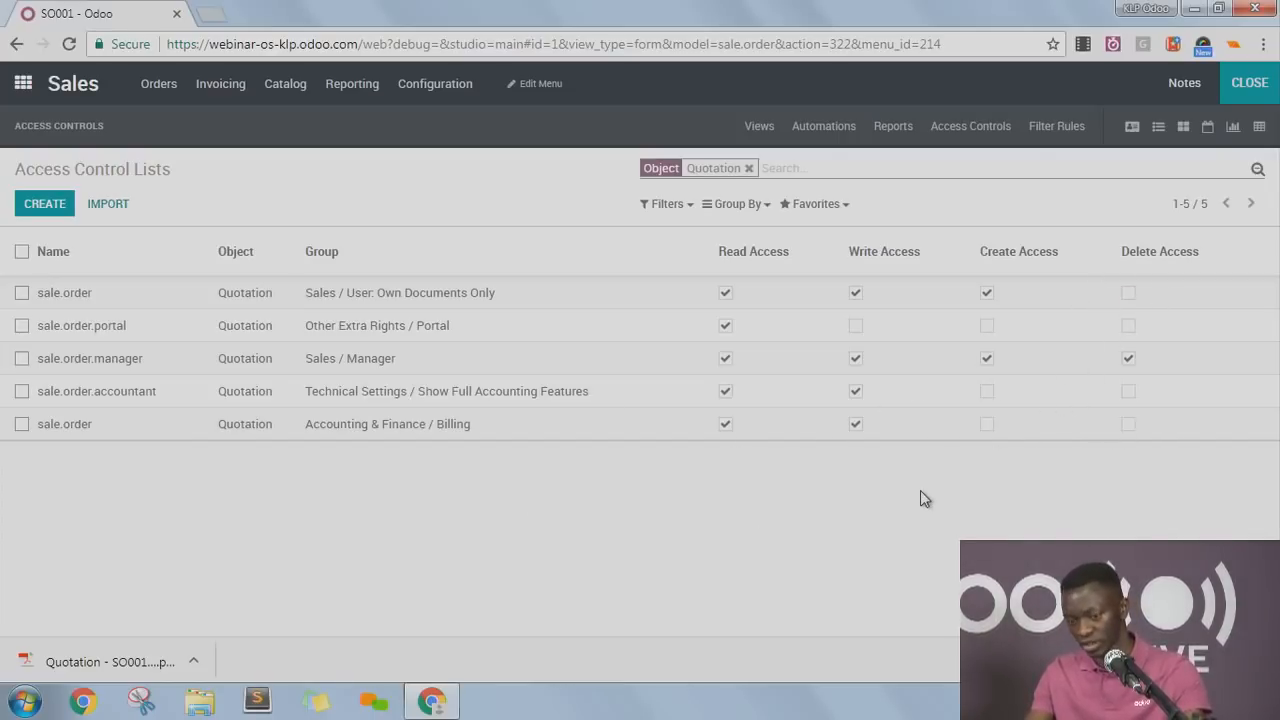
click(1055, 132)
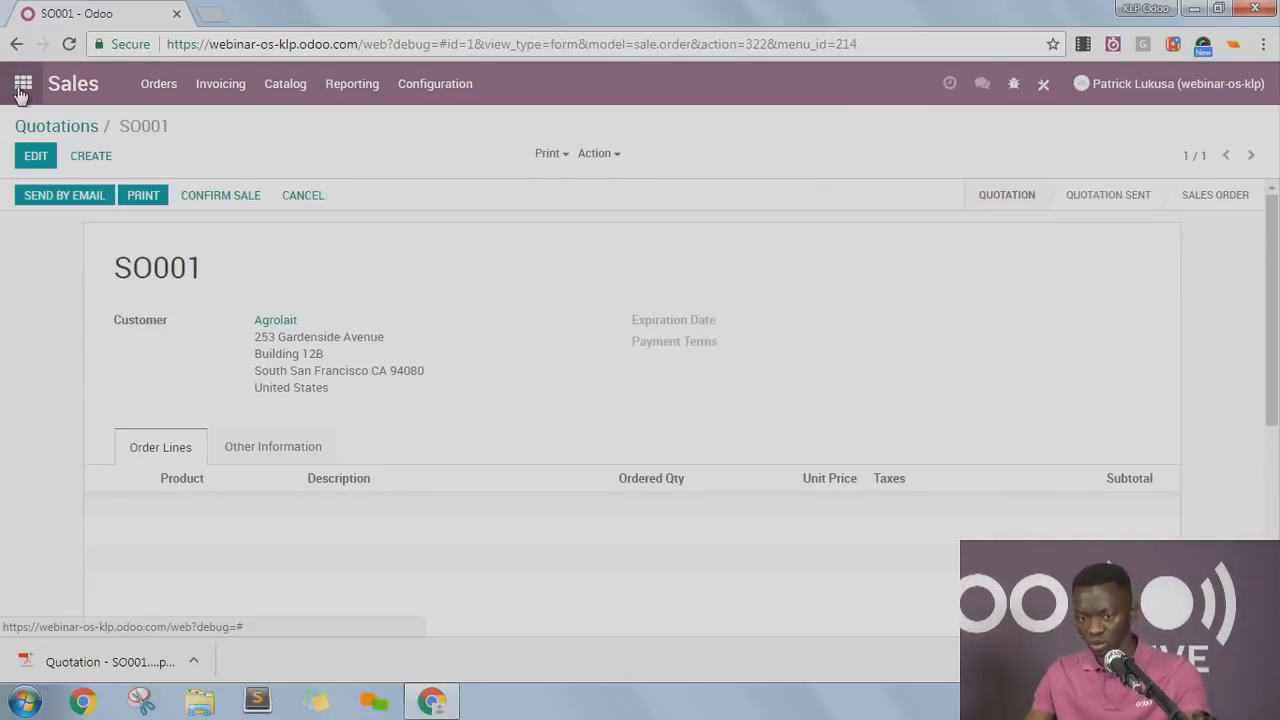
Start a new app from the Studio home screen and name it Instructors, keeping the default icon.
click(1042, 94)
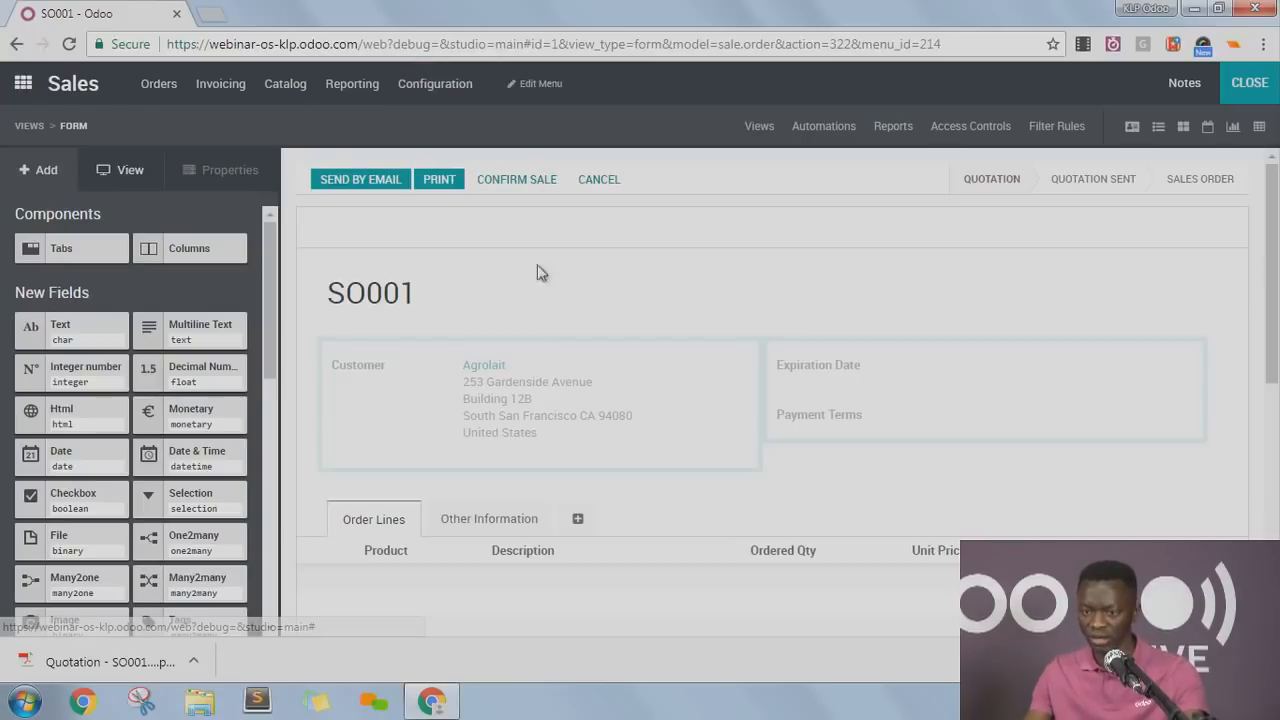
click(23, 85)
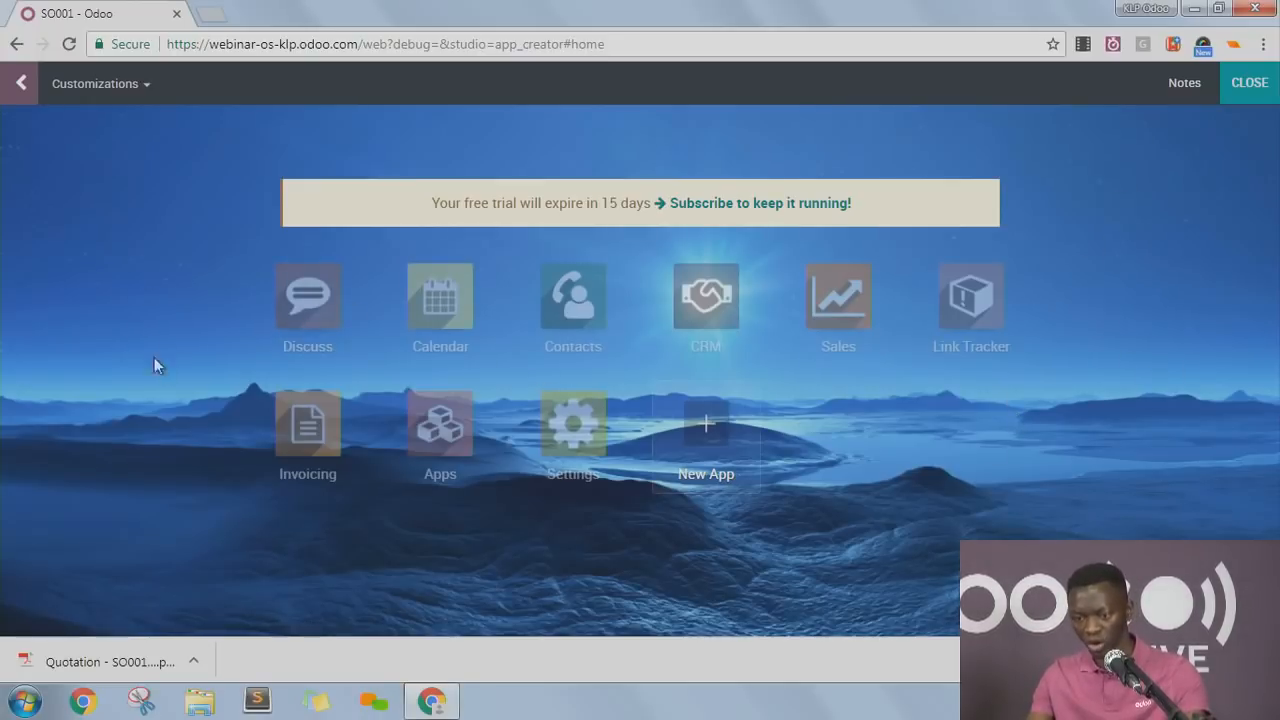
click(705, 432)
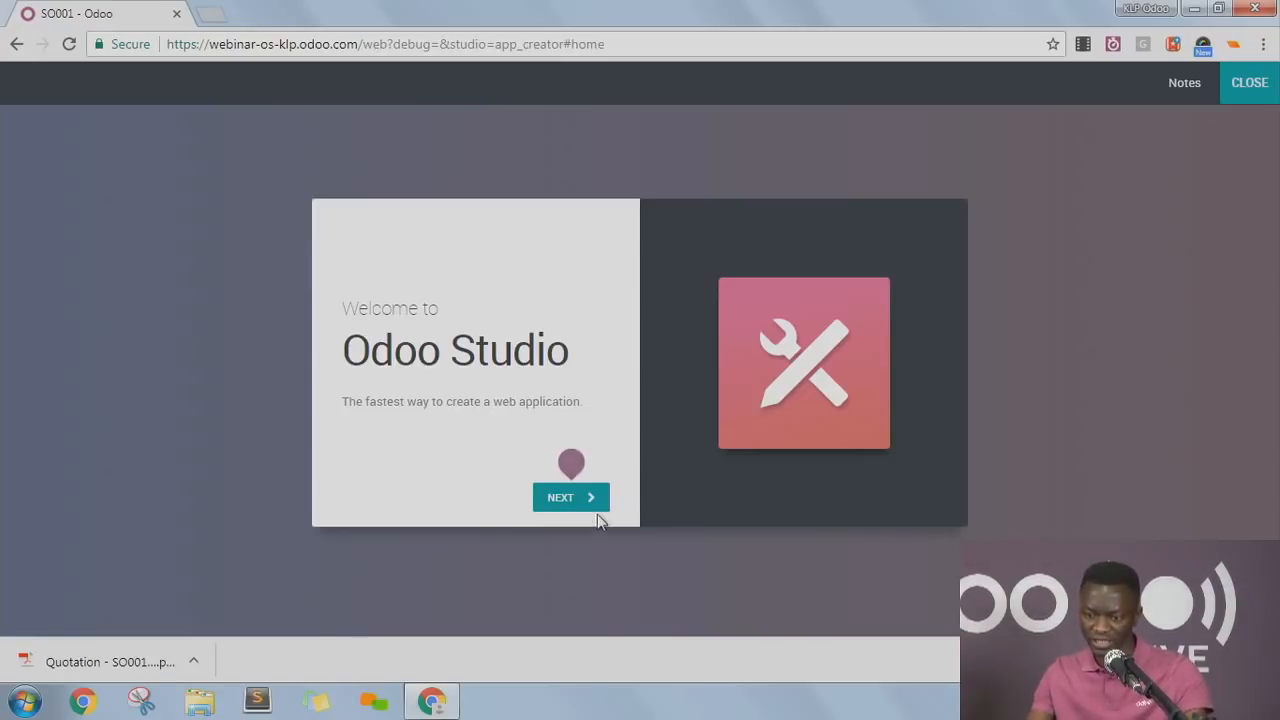
click(566, 497)
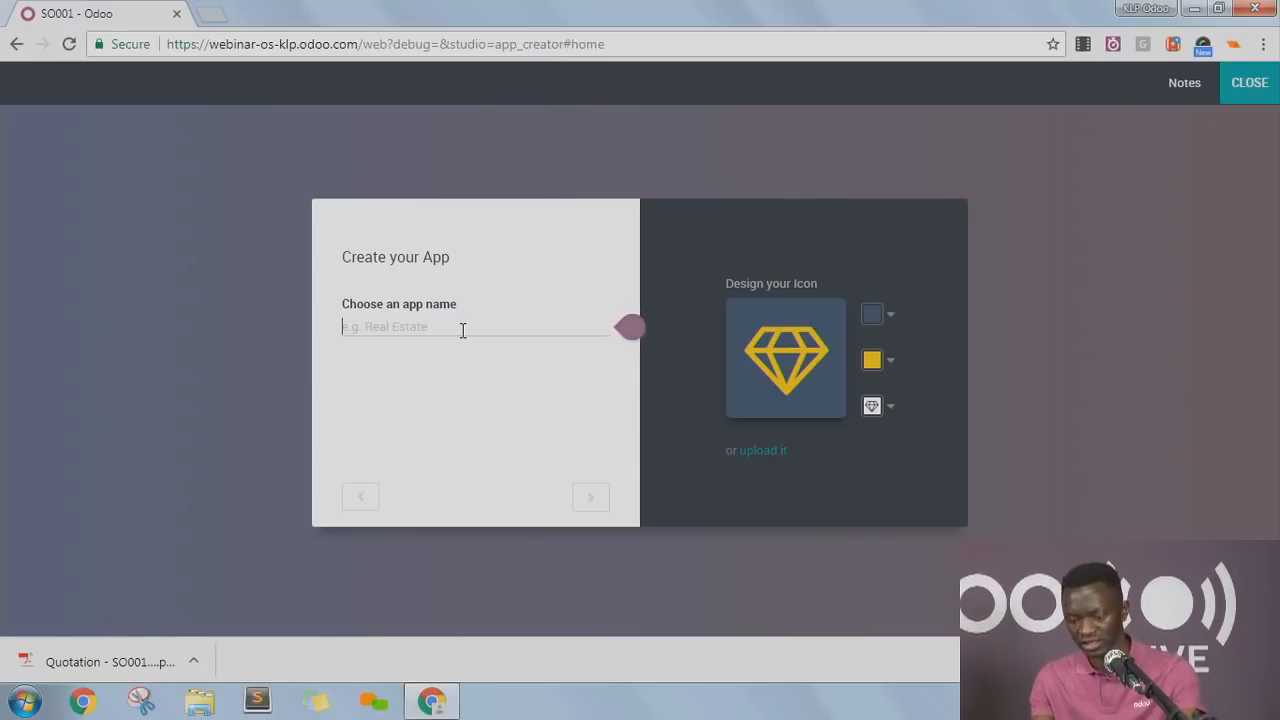
text(In)
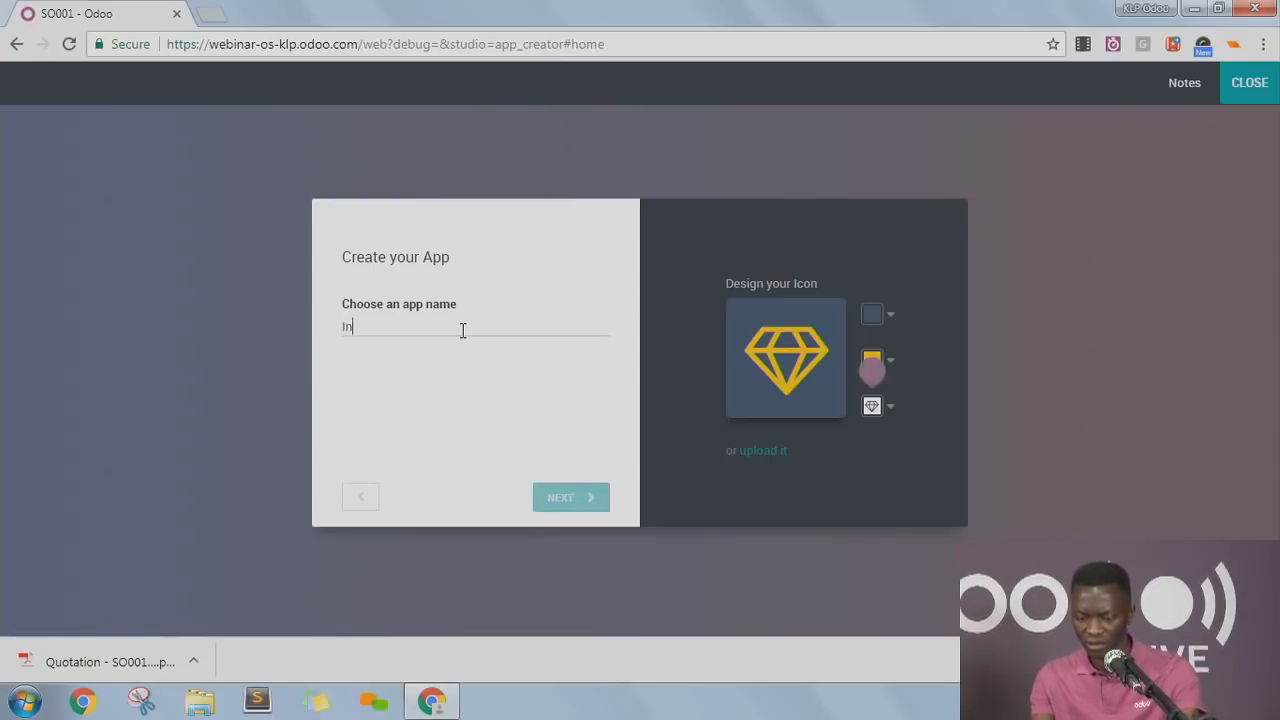
text(structors)
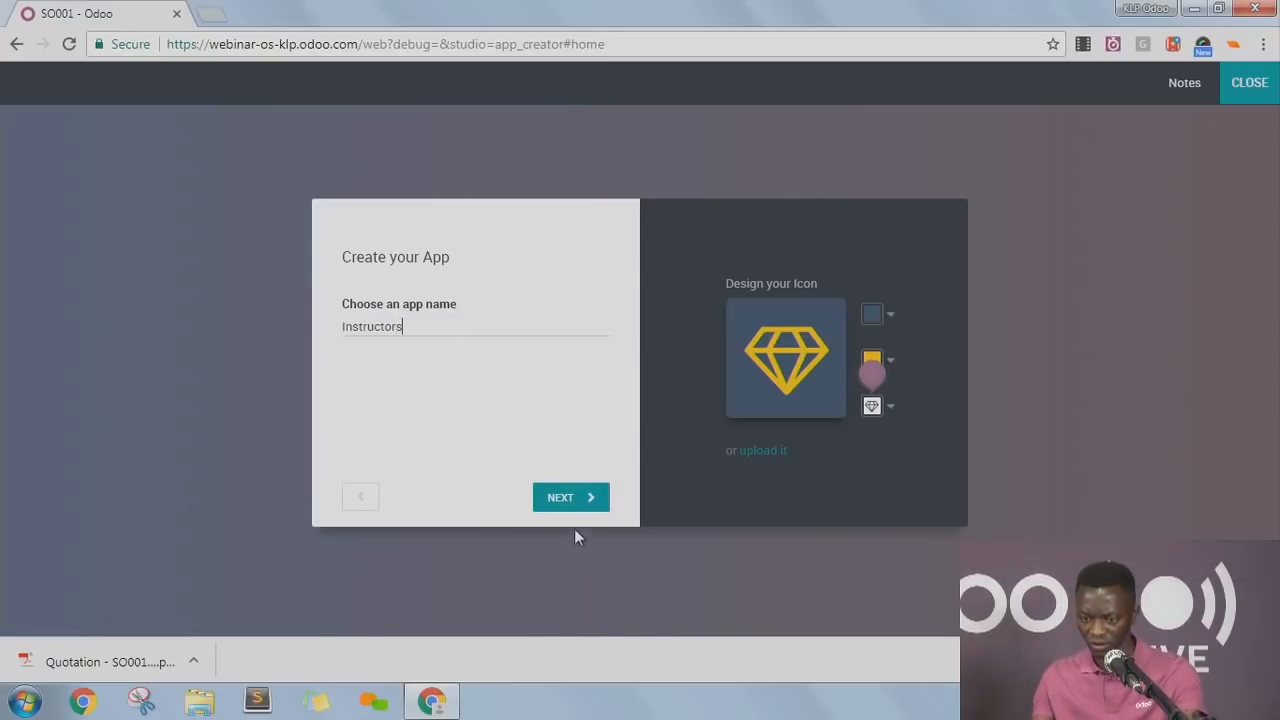
click(565, 497)
Name the app's first object Contact, base it on the existing contact model, and create the app.
click(432, 327)
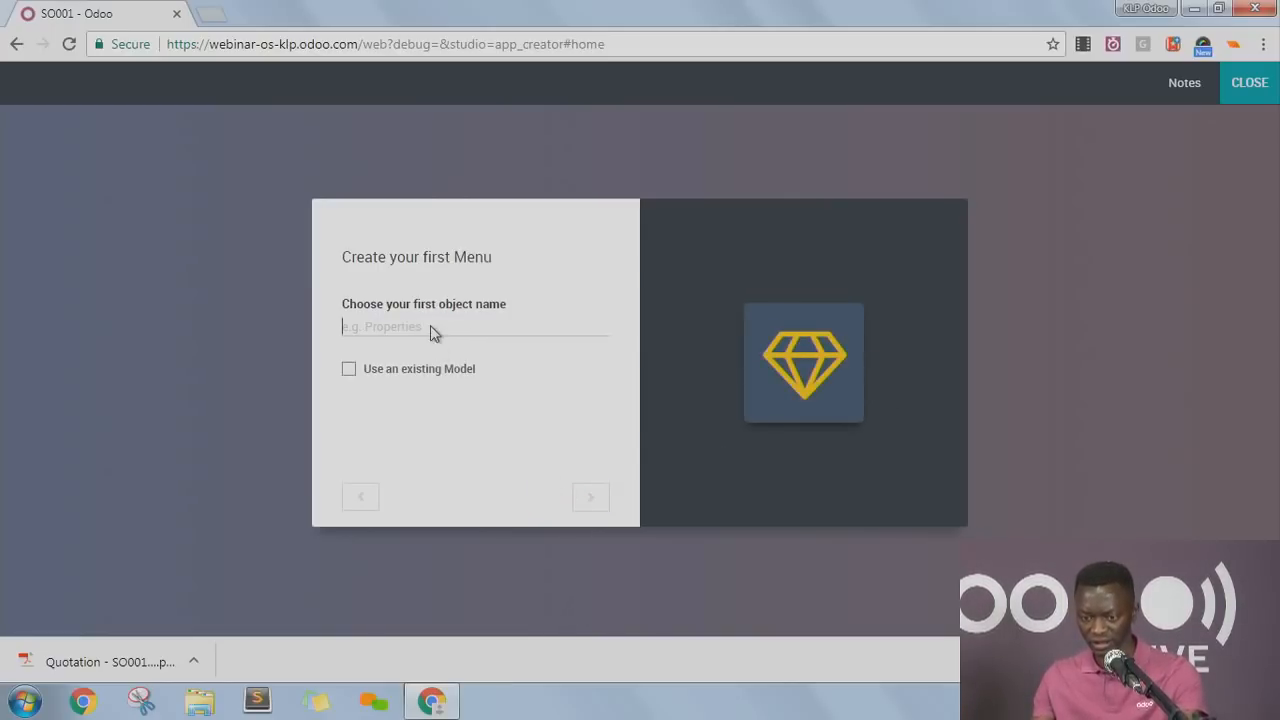
text(contact)
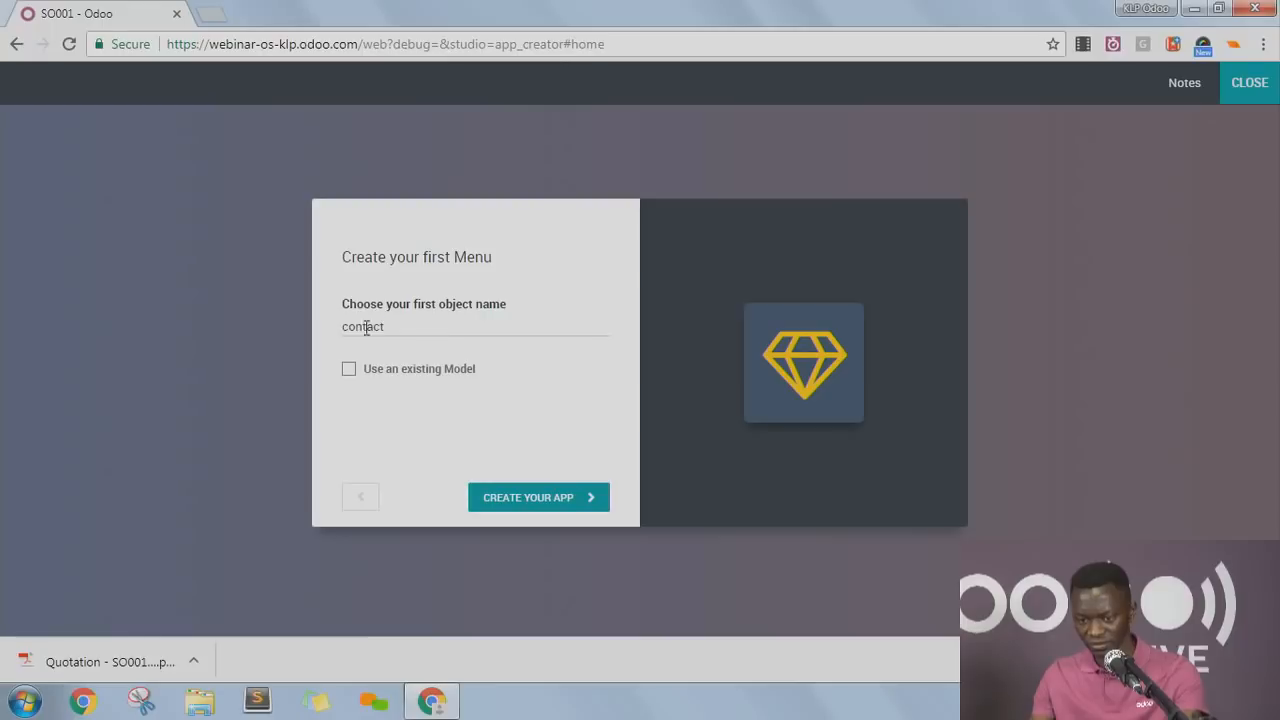
shift+click(345, 327)
text(Contact)
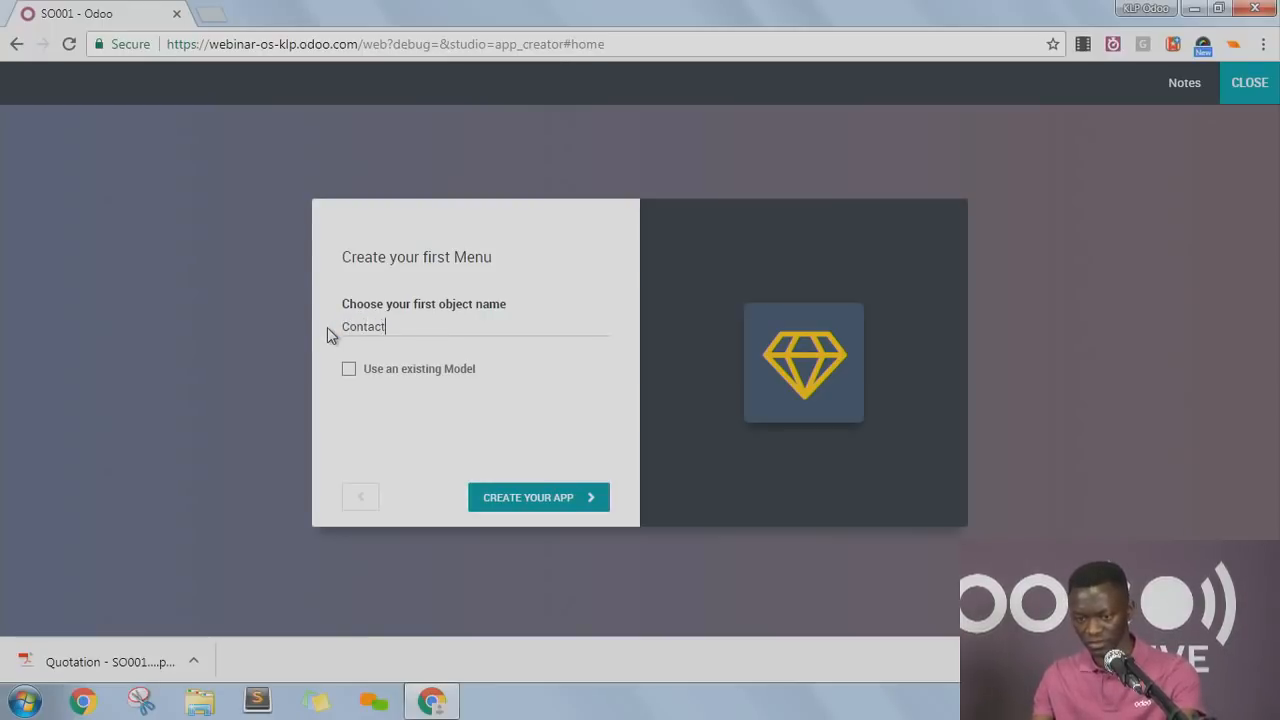
click(390, 378)
click(403, 432)
text(conta)
click(400, 447)
click(527, 497)
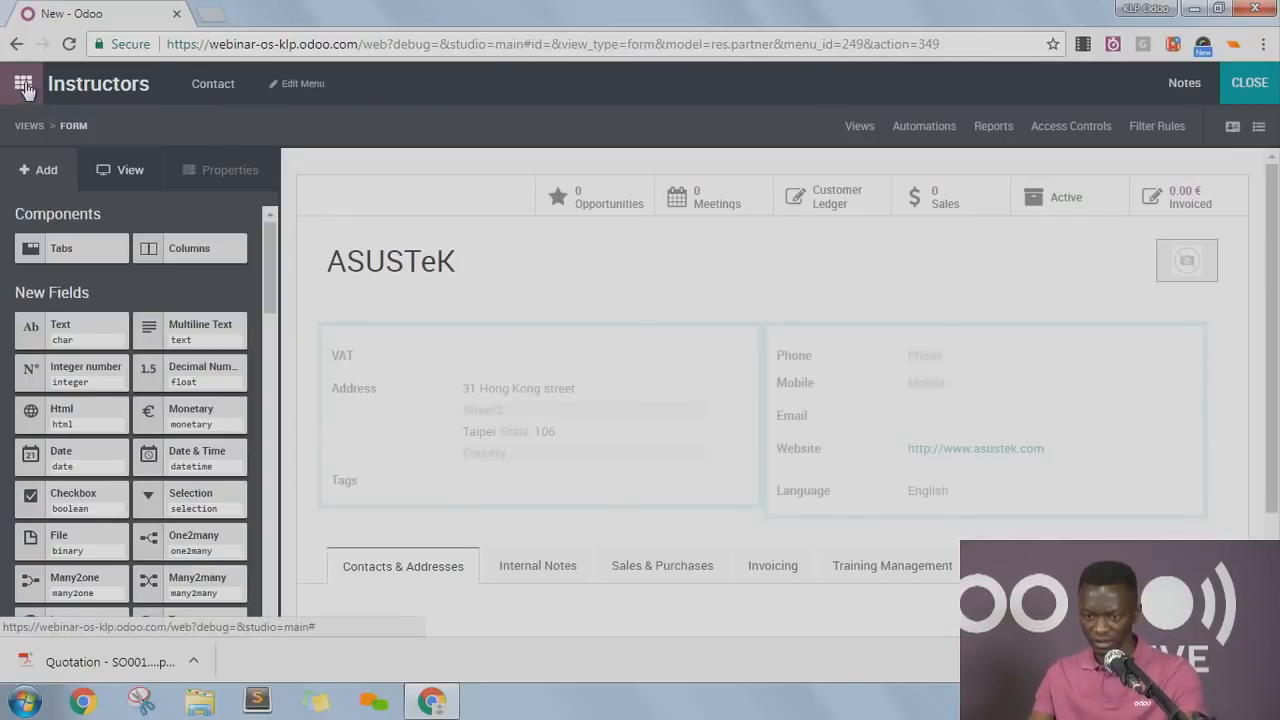
Leave Studio, check the contact list of the Instructors app, and return to the home screen.
click(24, 86)
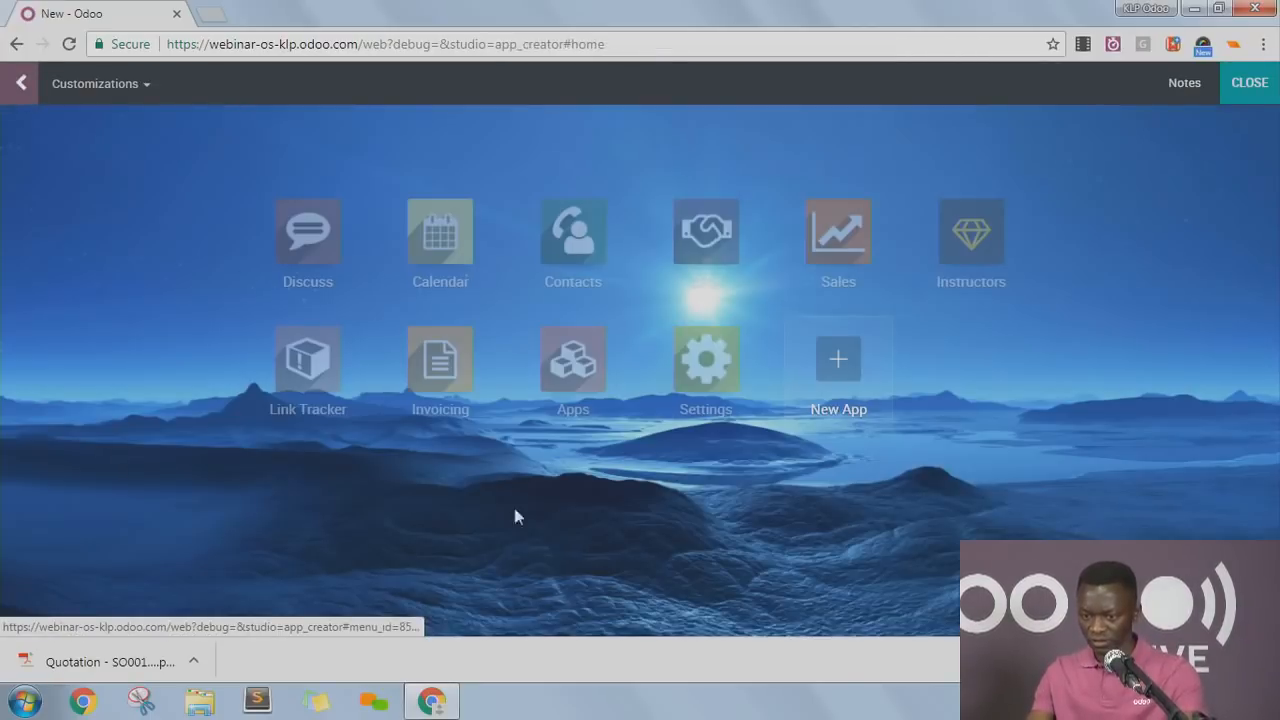
click(1249, 84)
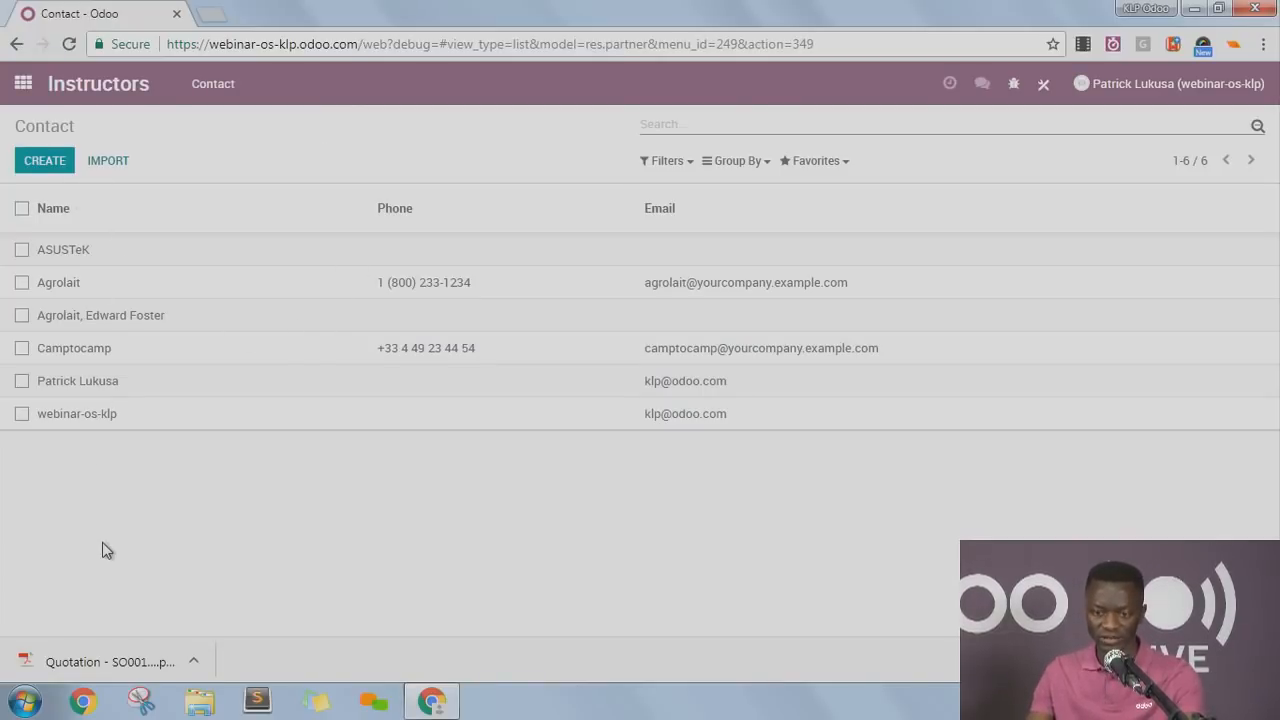
click(23, 84)
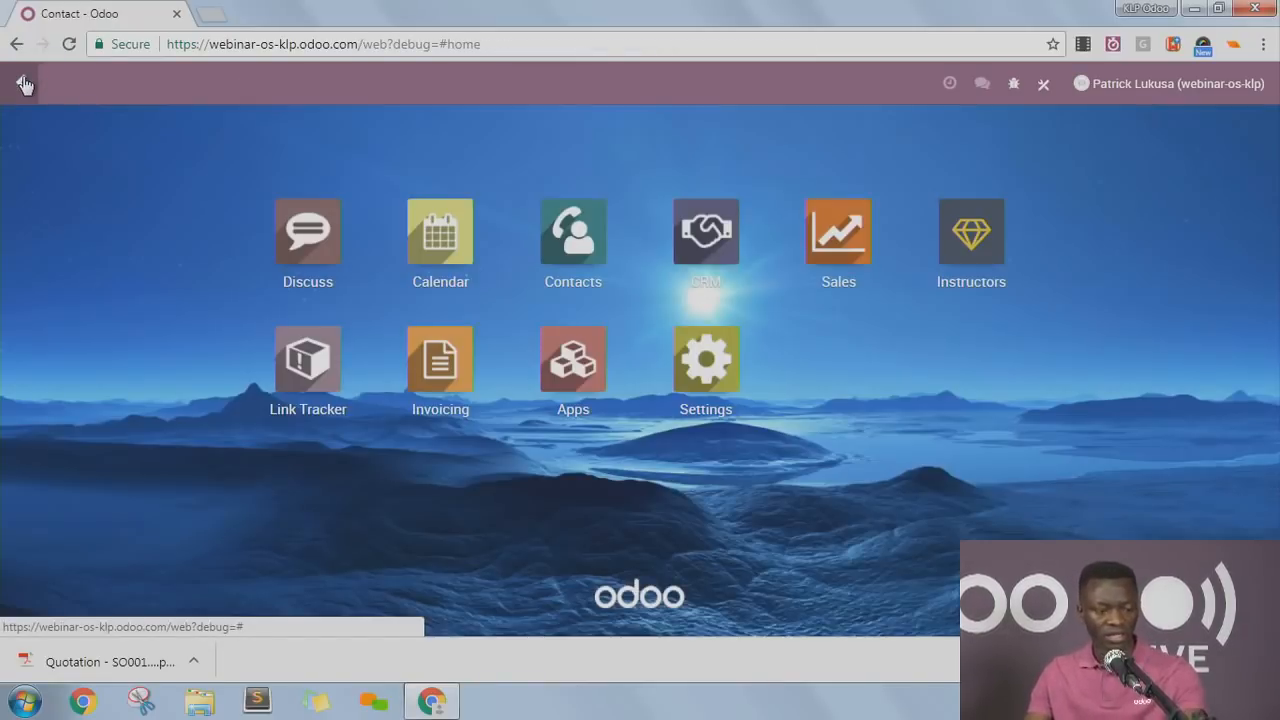
click(1044, 86)
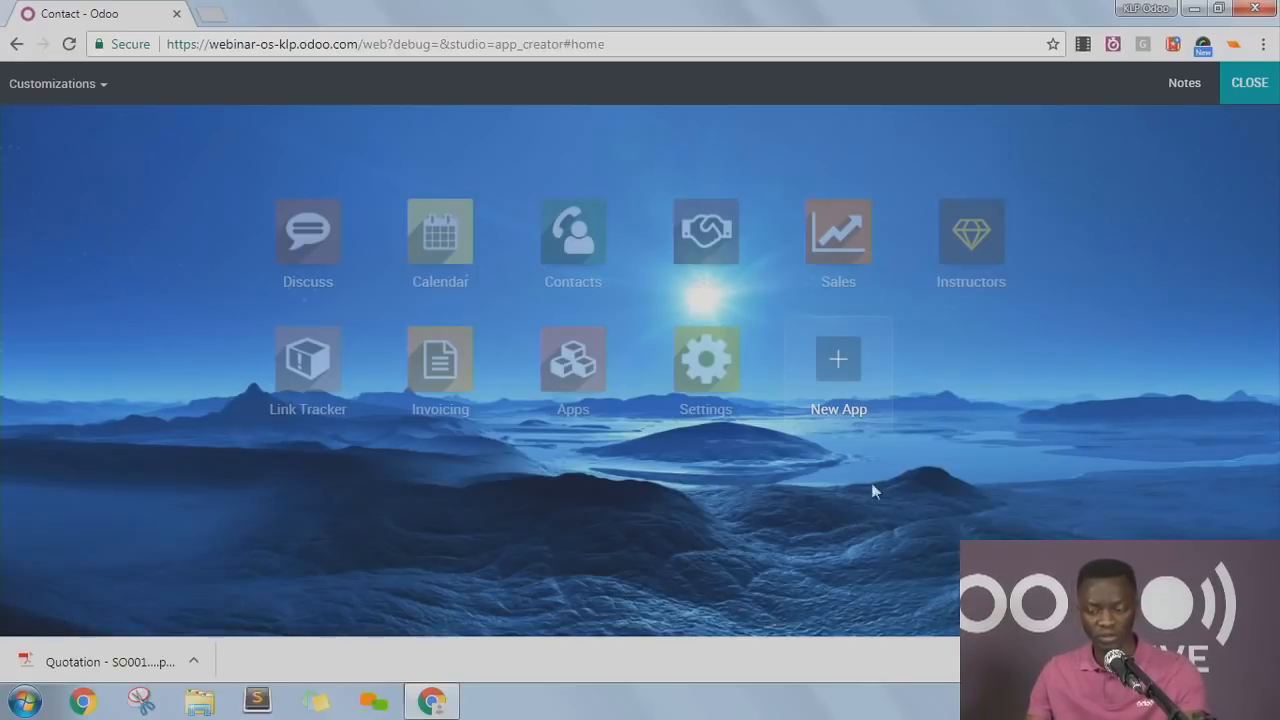
click(1245, 86)
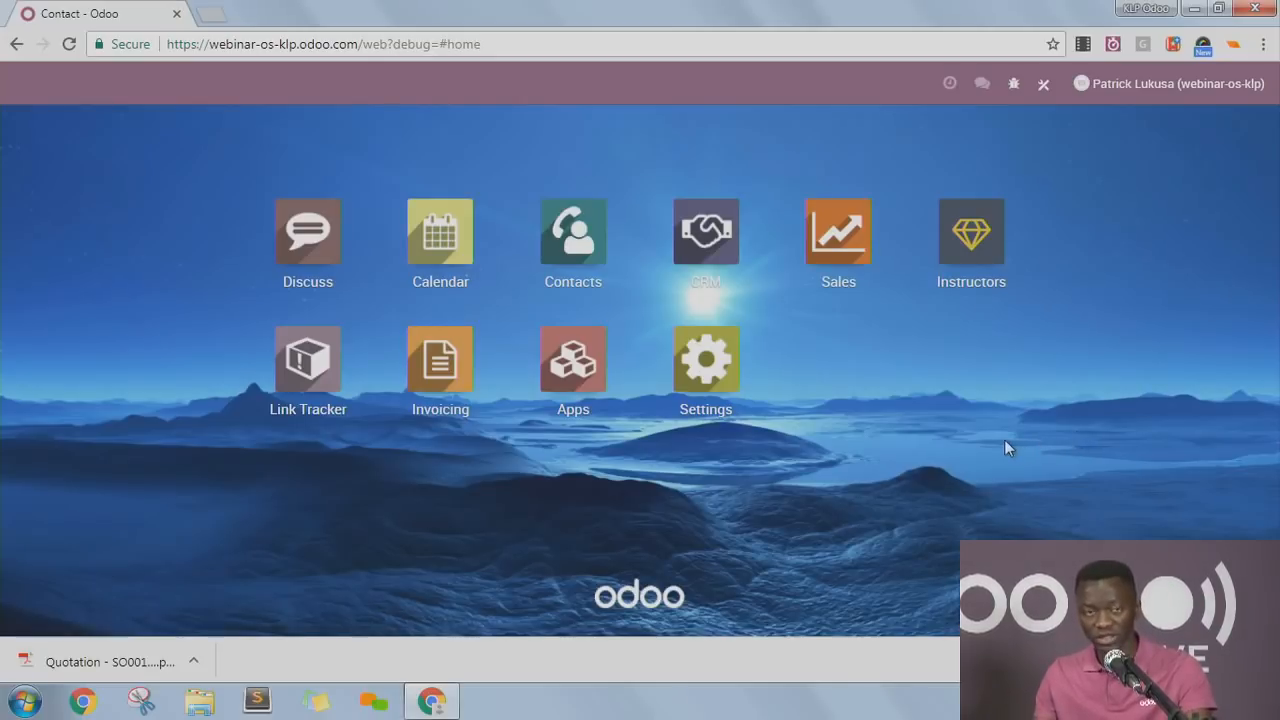
Check the Training Management page of the ASUSTeK contact and open its form in Studio.
click(580, 237)
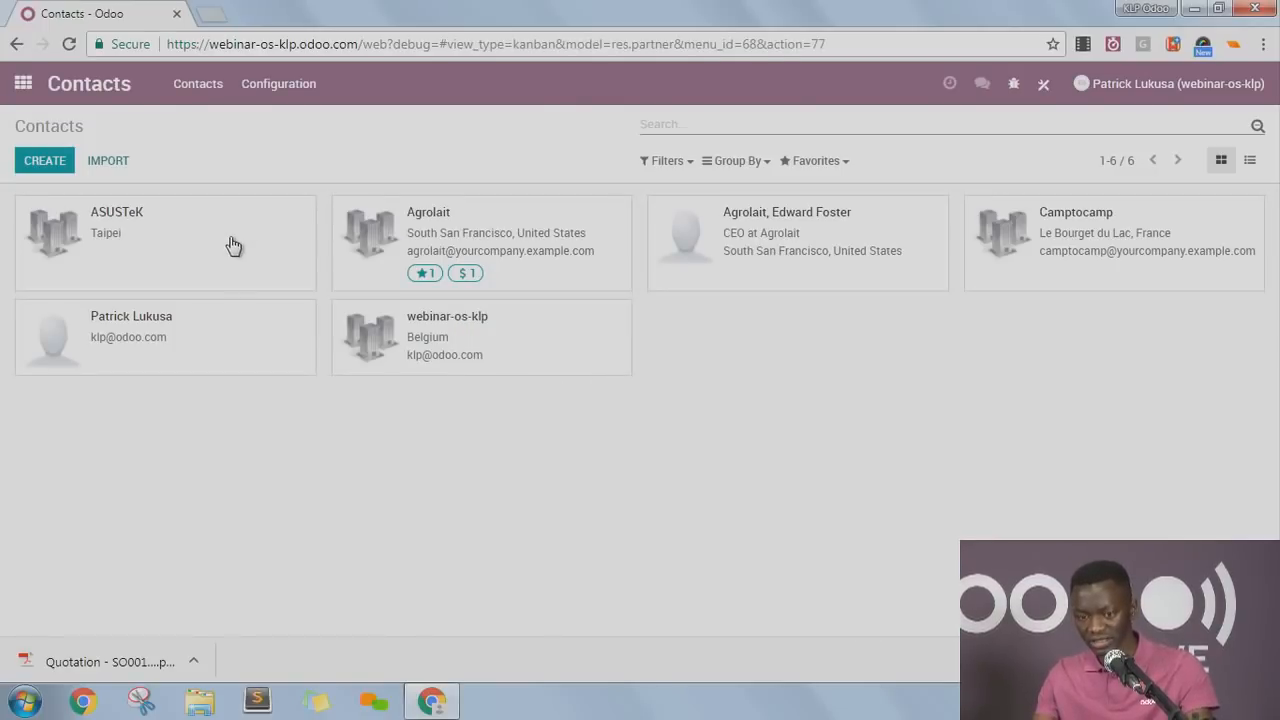
click(170, 218)
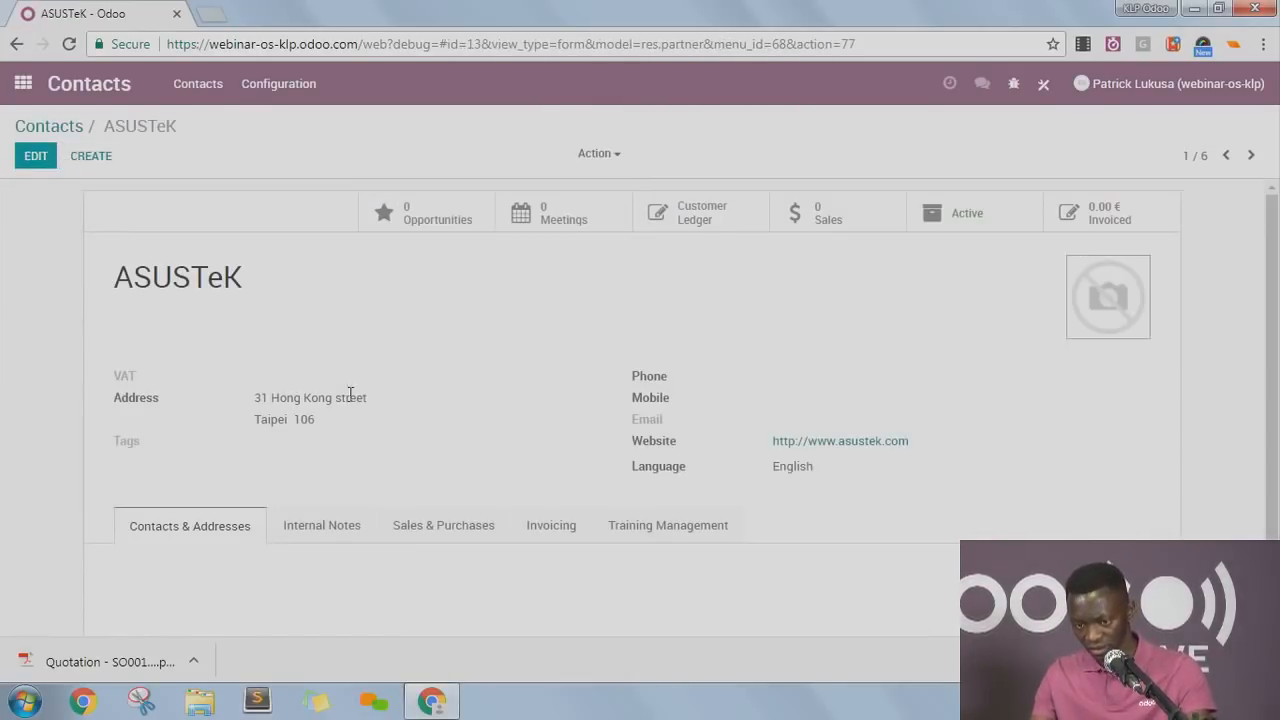
click(632, 530)
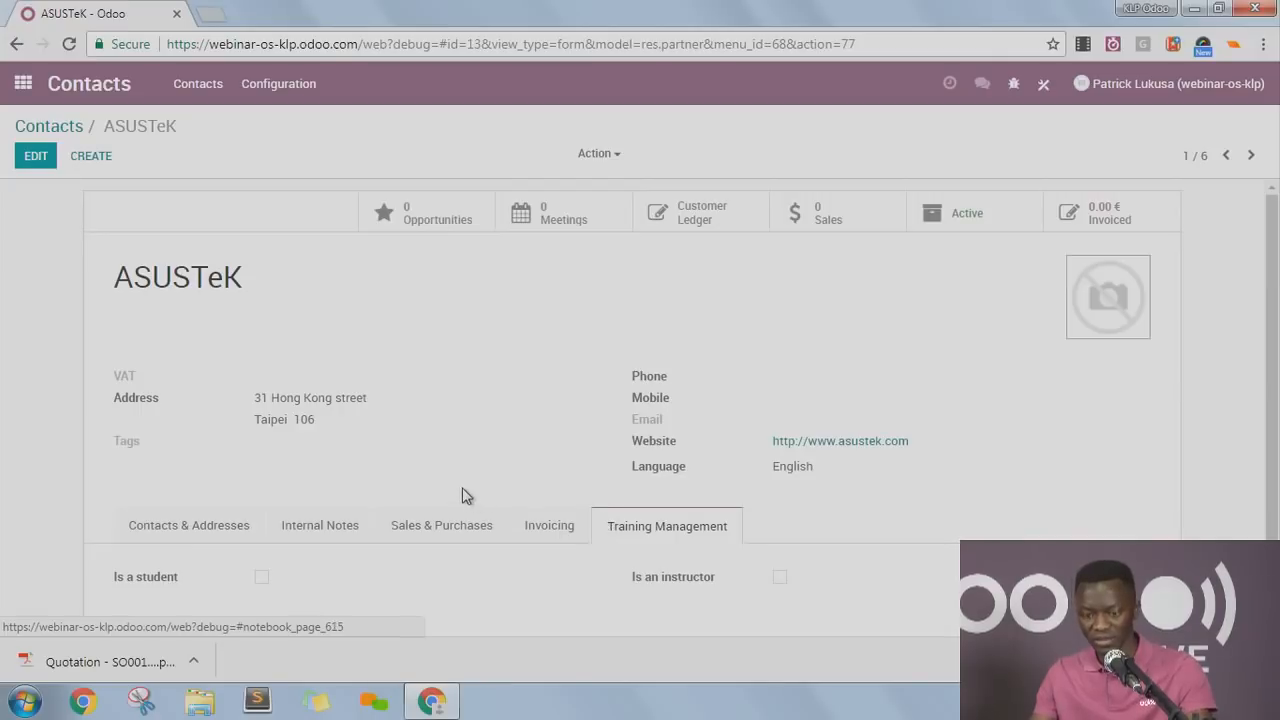
scroll(466, 495, down, 2)
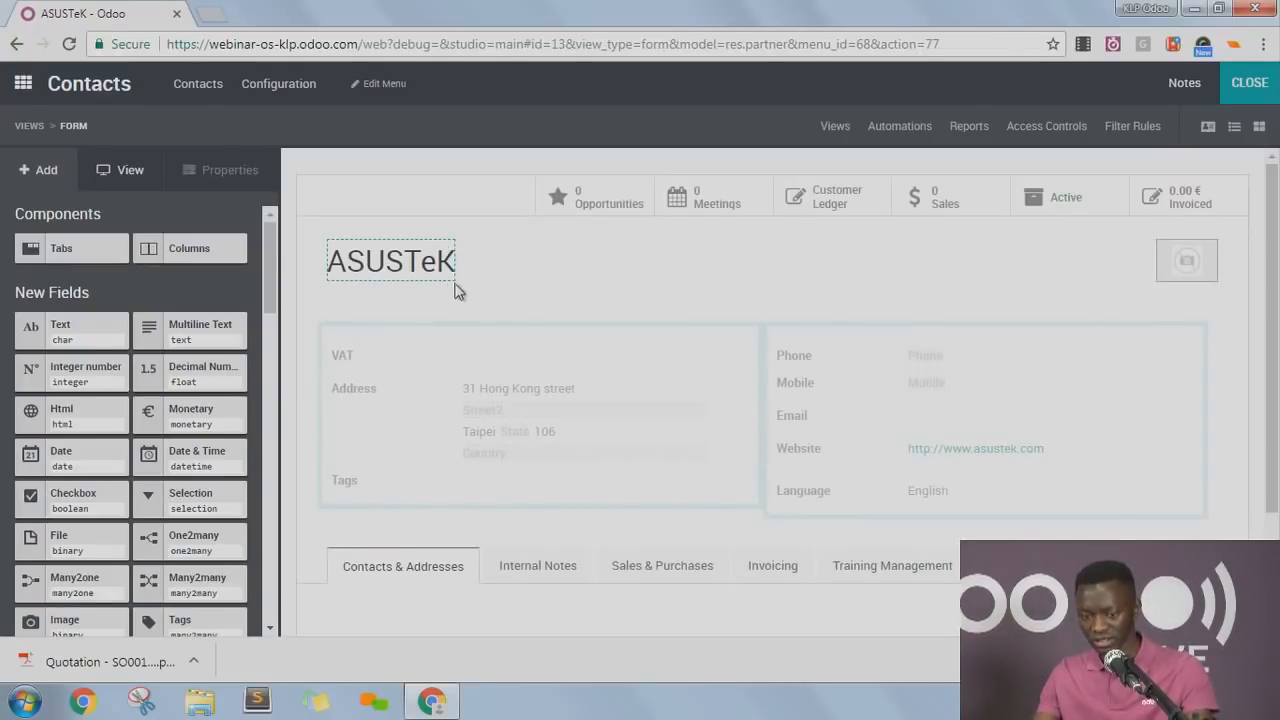
scroll(457, 300, down, 1)
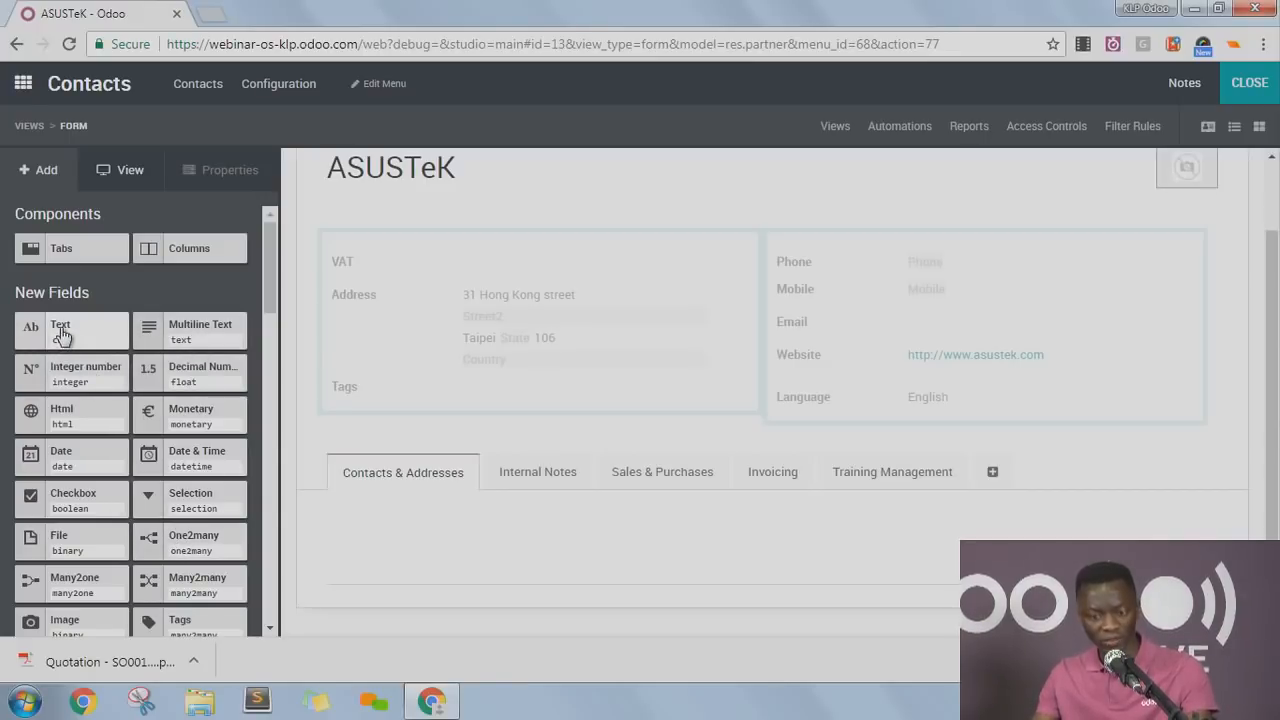
Add a text field below Language on the contact form, label it LinkedIn and choose the url widget.
drag(61, 335, 819, 446)
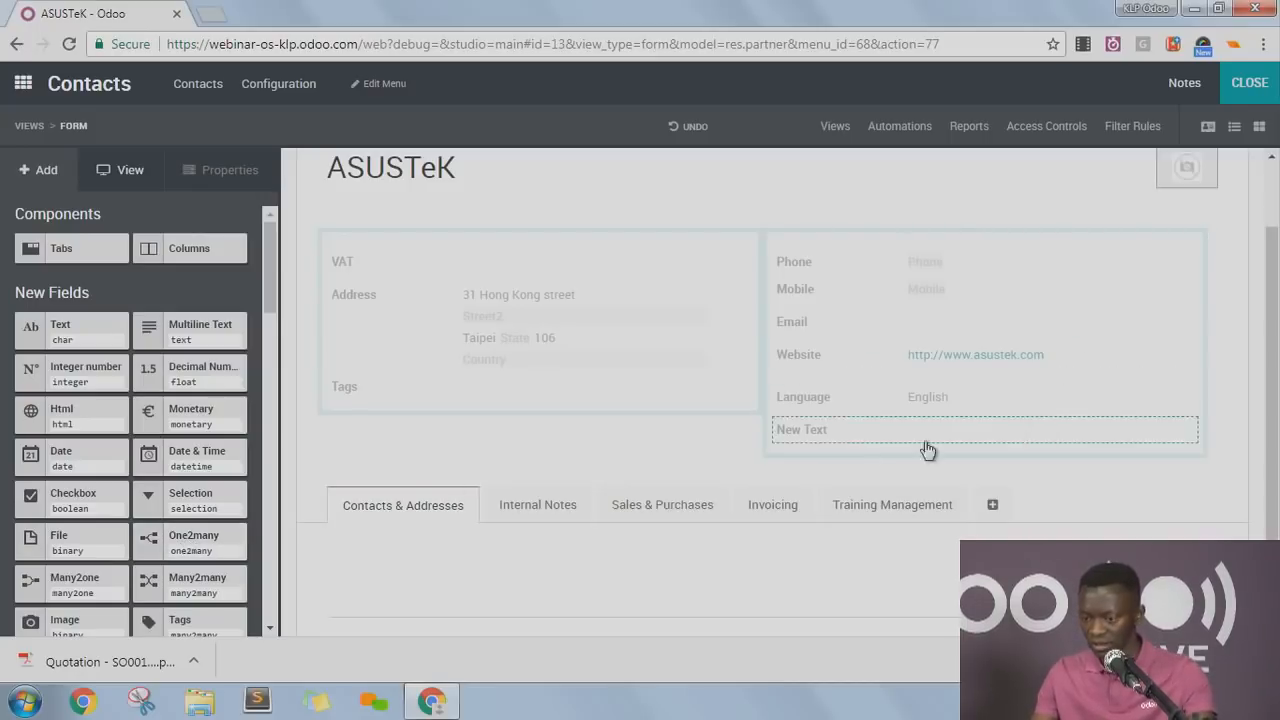
click(846, 437)
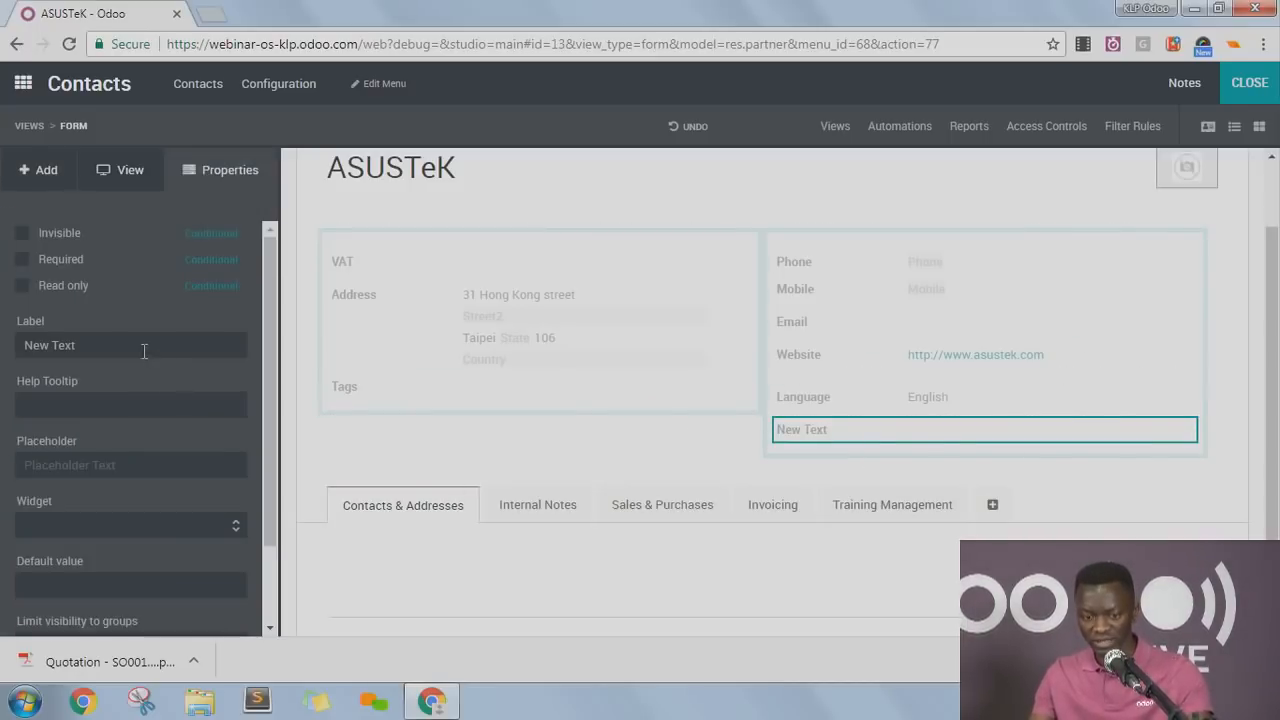
triple_click(144, 351)
text(LinkedIn)
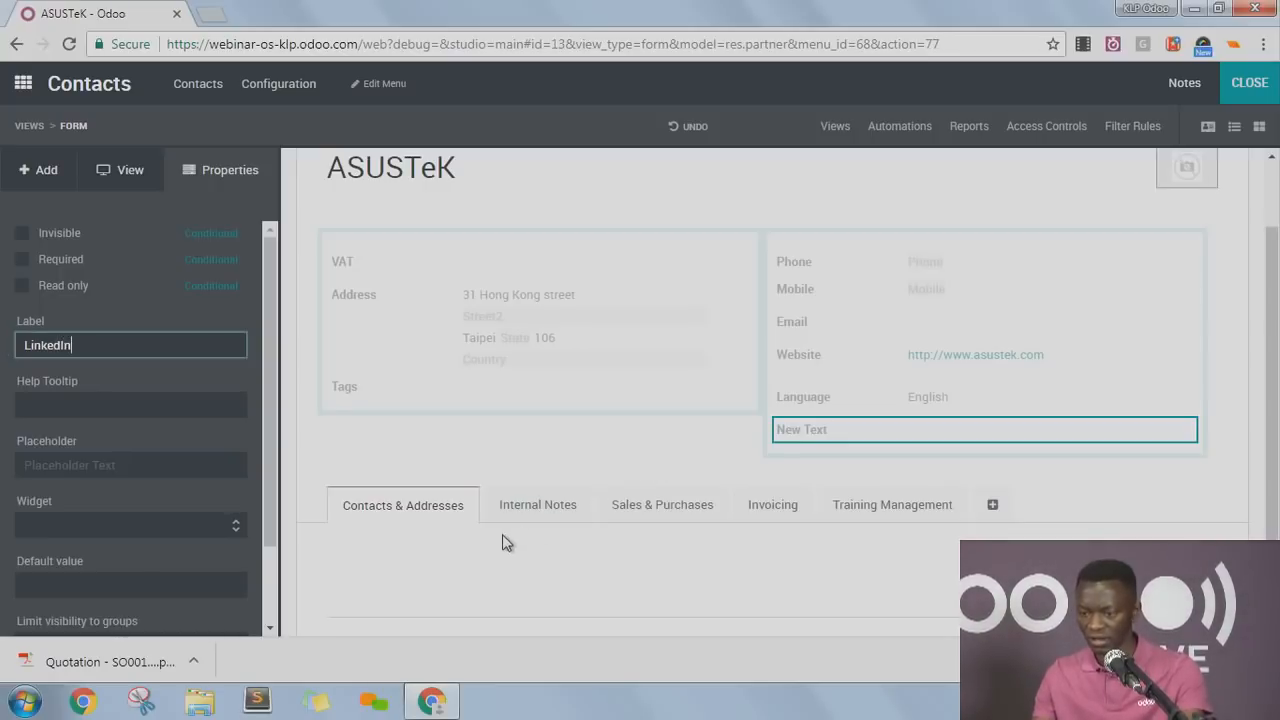
click(128, 537)
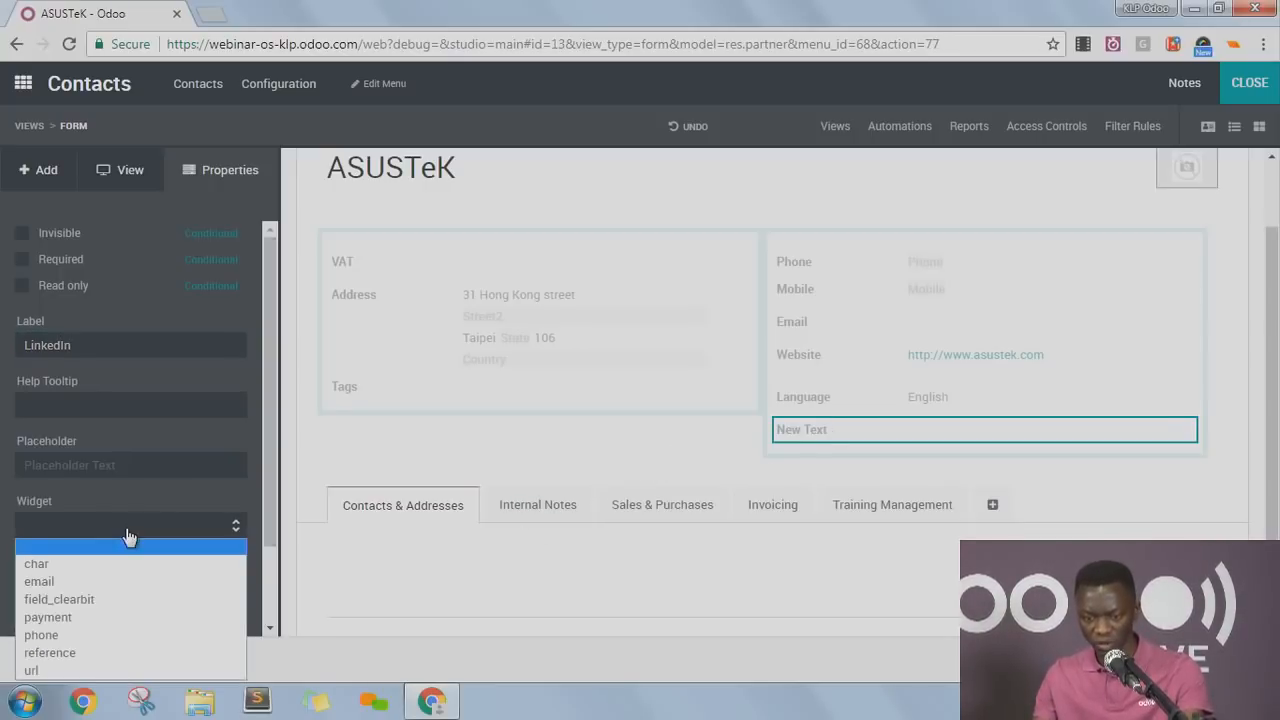
click(92, 674)
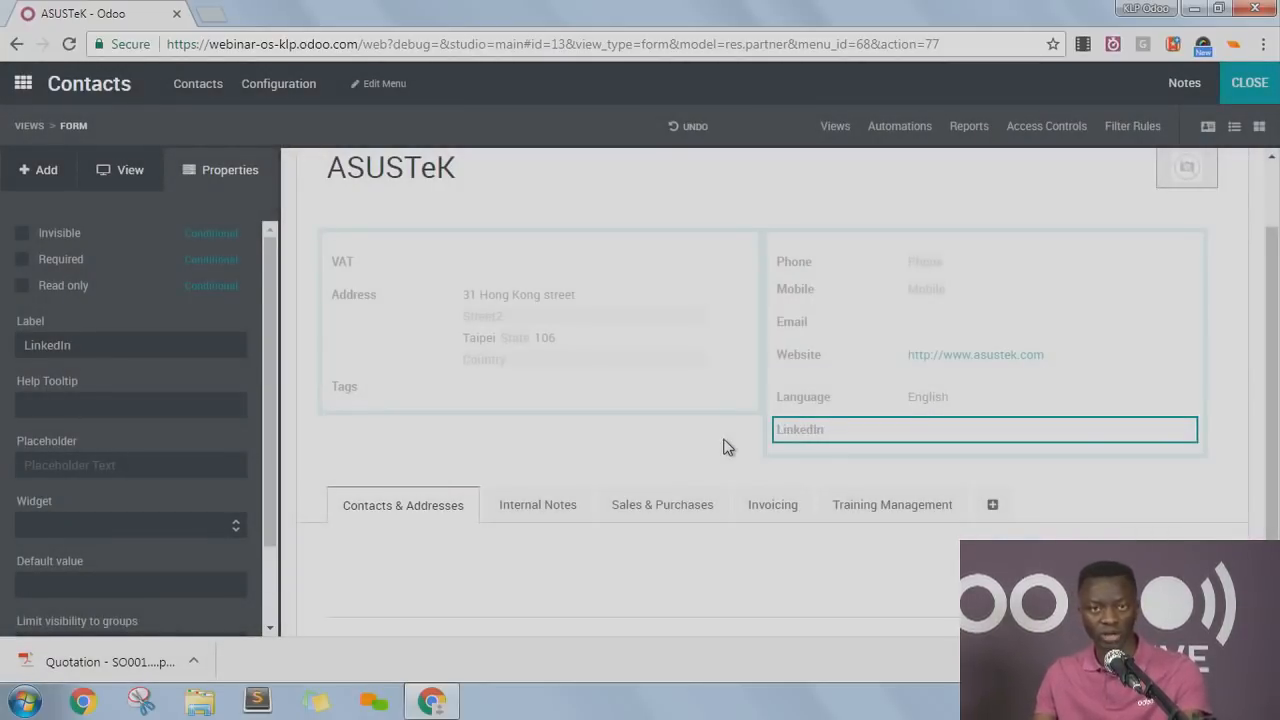
Add a date field below Is an instructor on the Training Management page and label it Date joined.
click(890, 506)
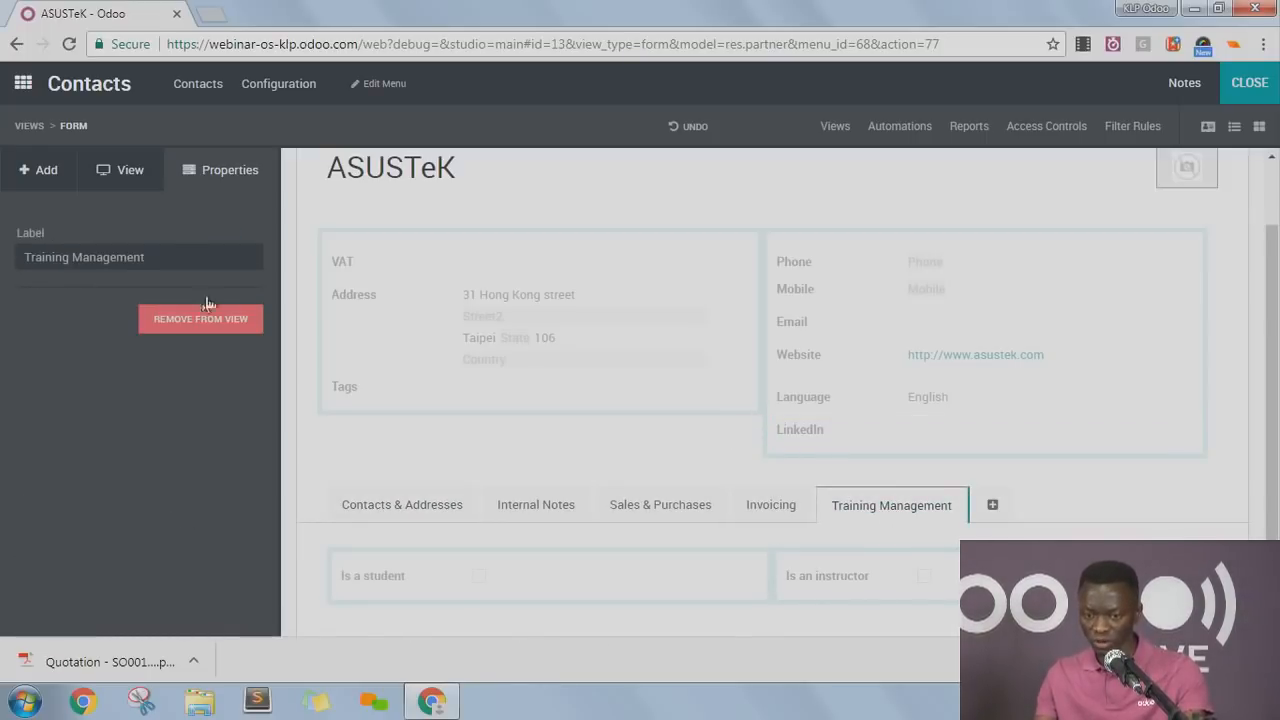
click(38, 169)
drag(80, 465, 857, 620)
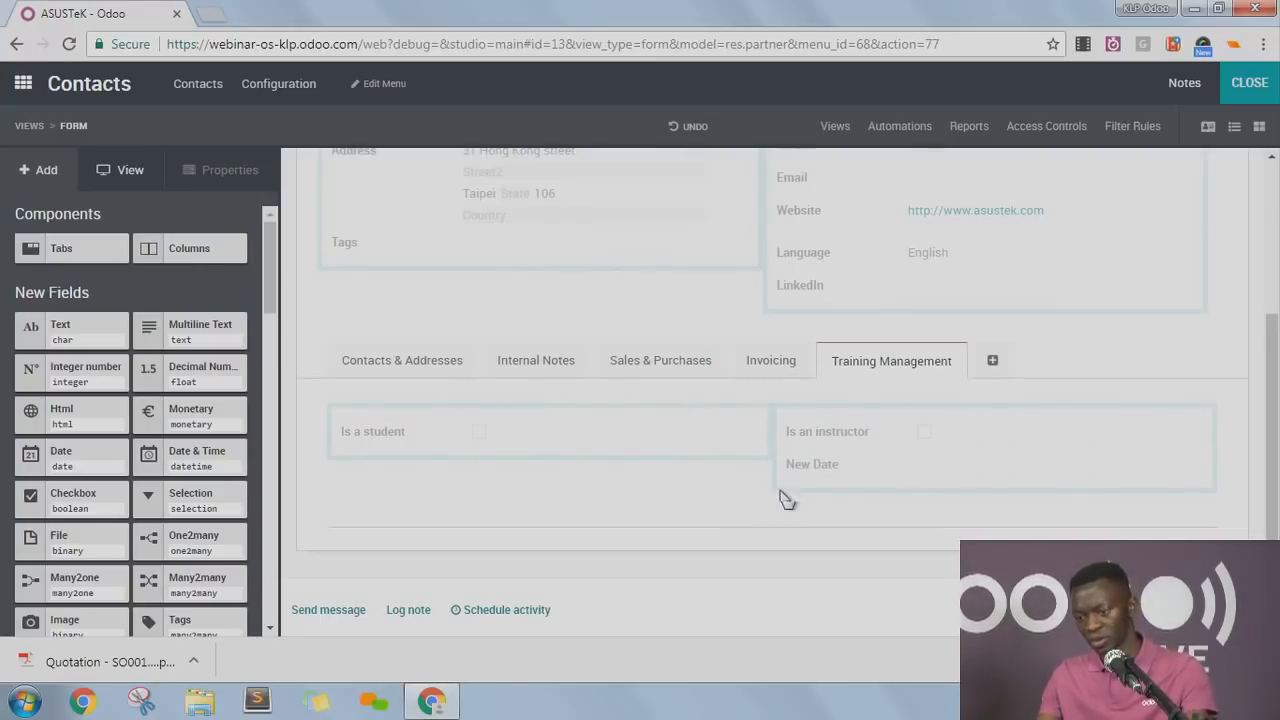
click(829, 470)
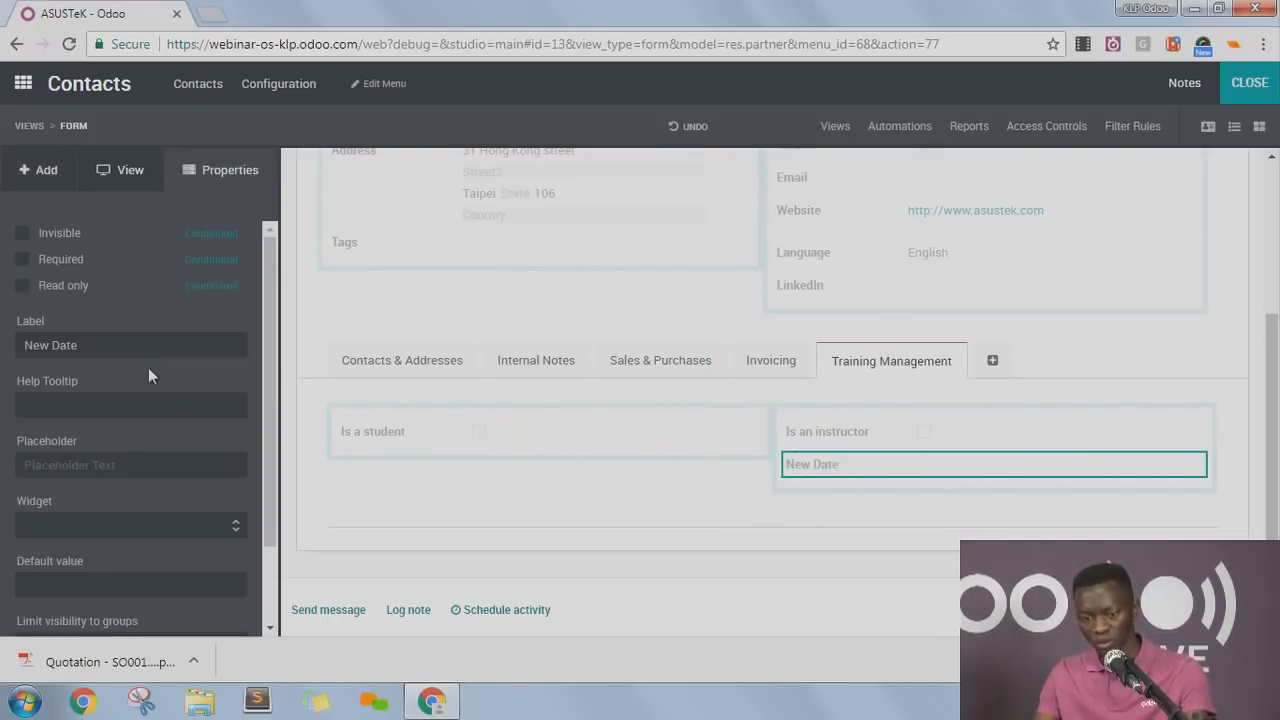
drag(105, 345, 3, 350)
text(Date)
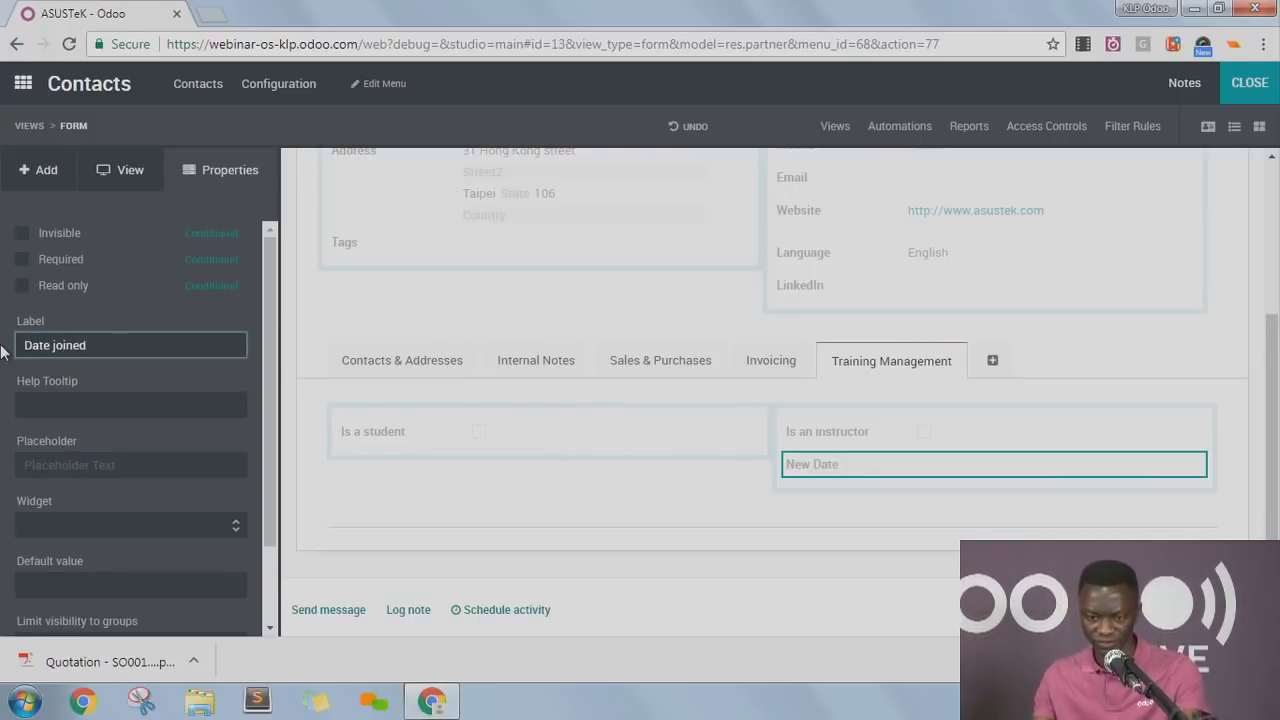
Make the Date joined field invisible only for records where Is an instructor is not set (false), and save the rule.
click(23, 238)
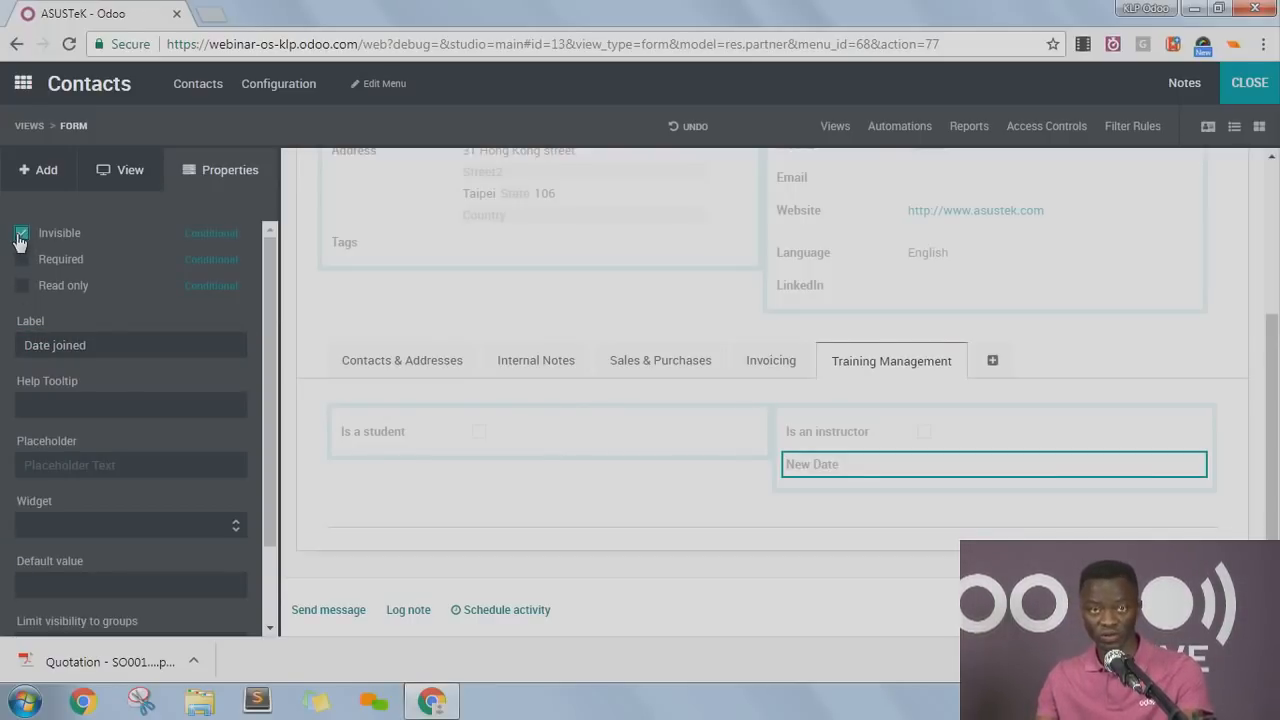
click(21, 237)
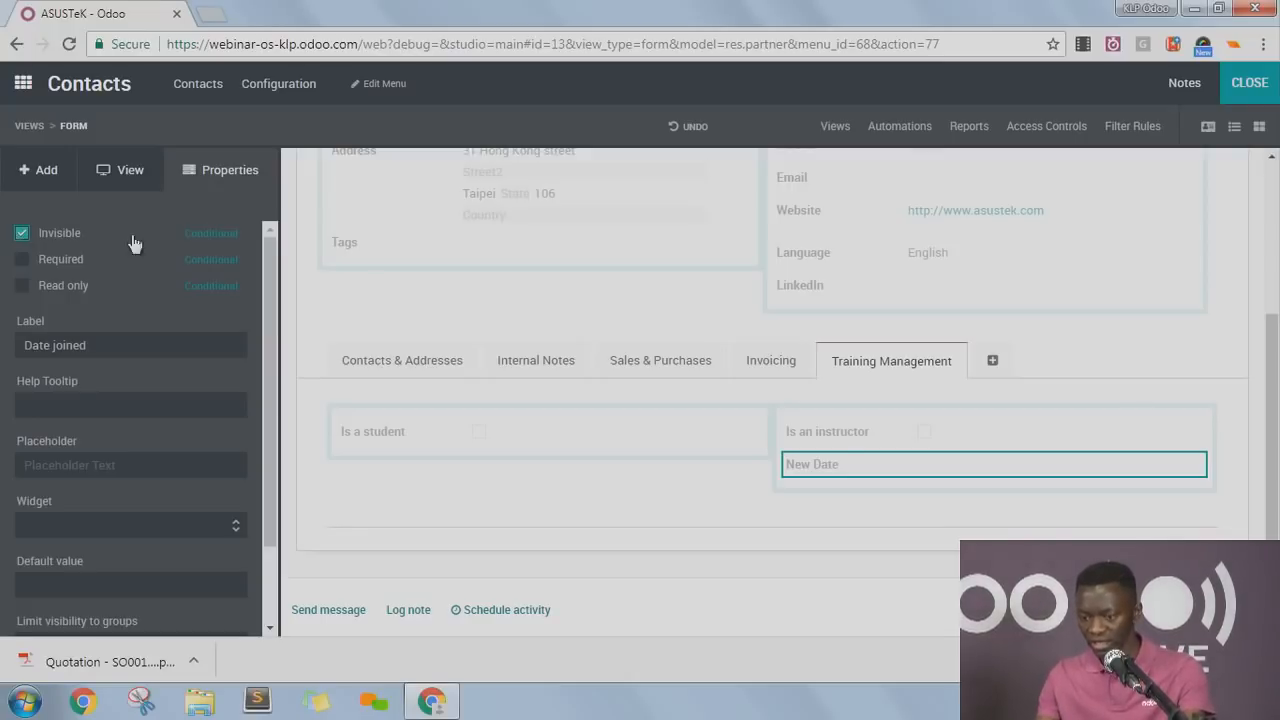
click(866, 436)
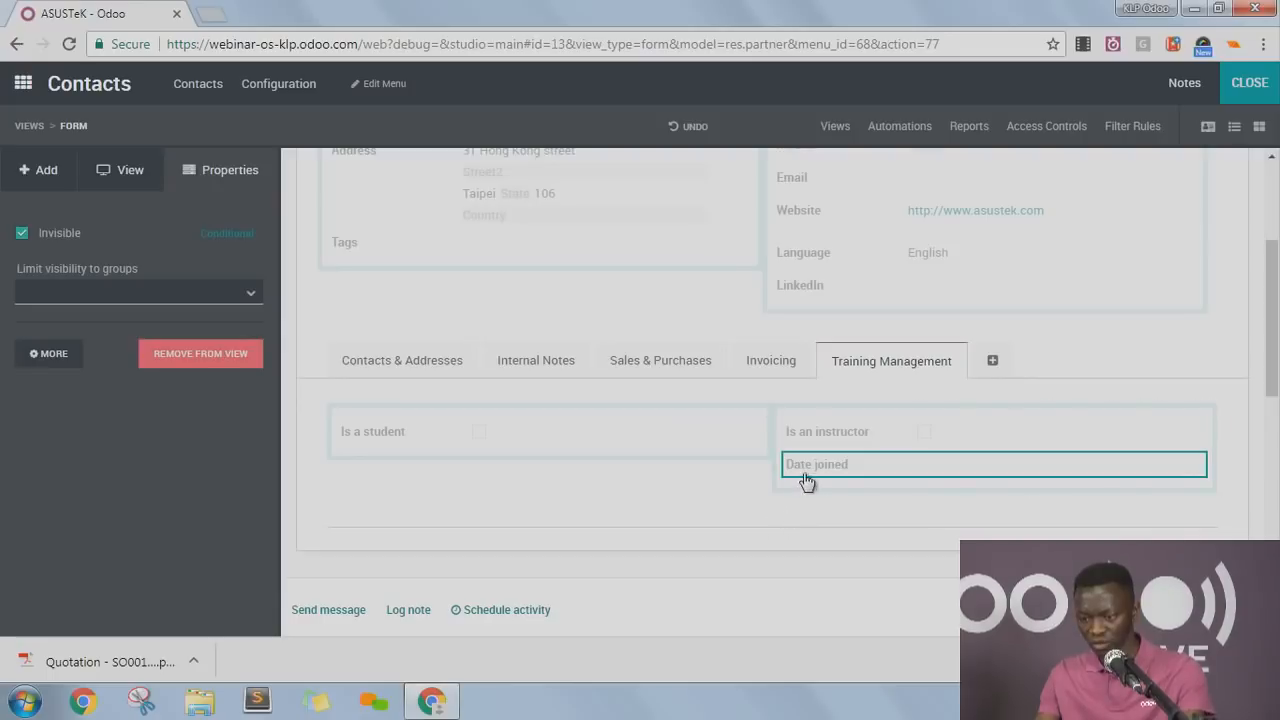
click(222, 240)
click(490, 195)
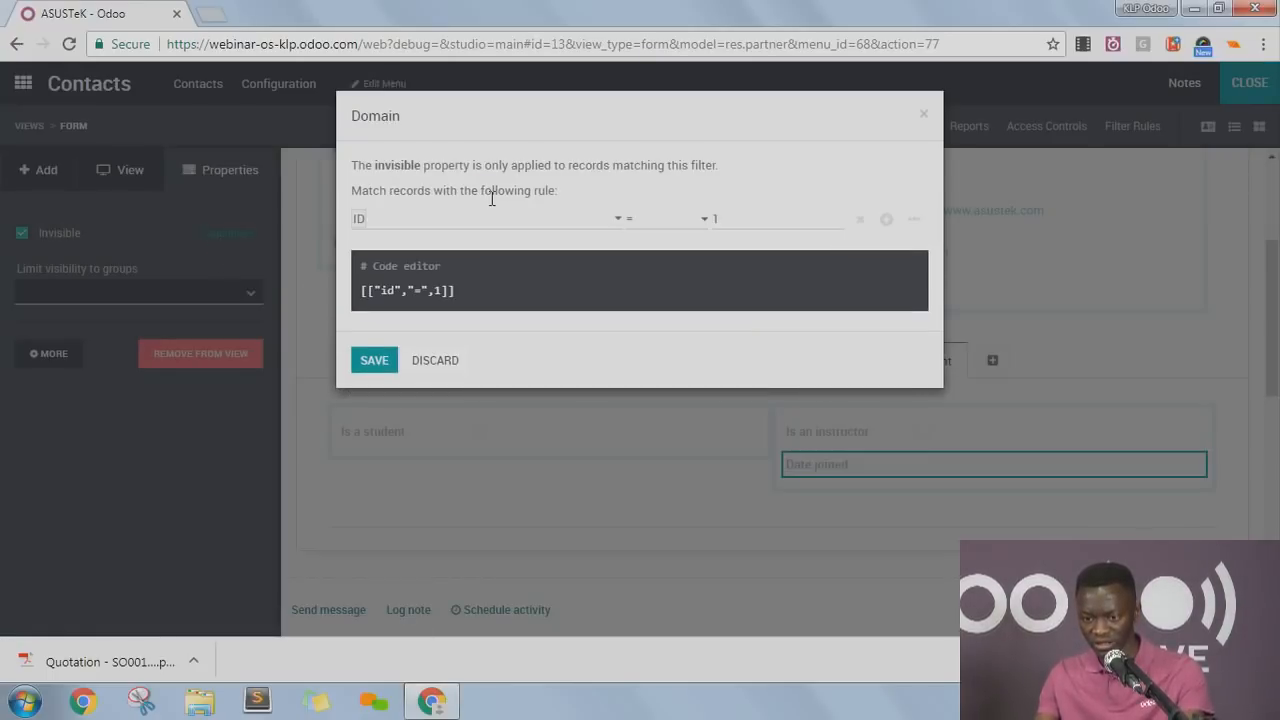
click(480, 219)
scroll(478, 400, down, 5)
scroll(478, 400, down, 7)
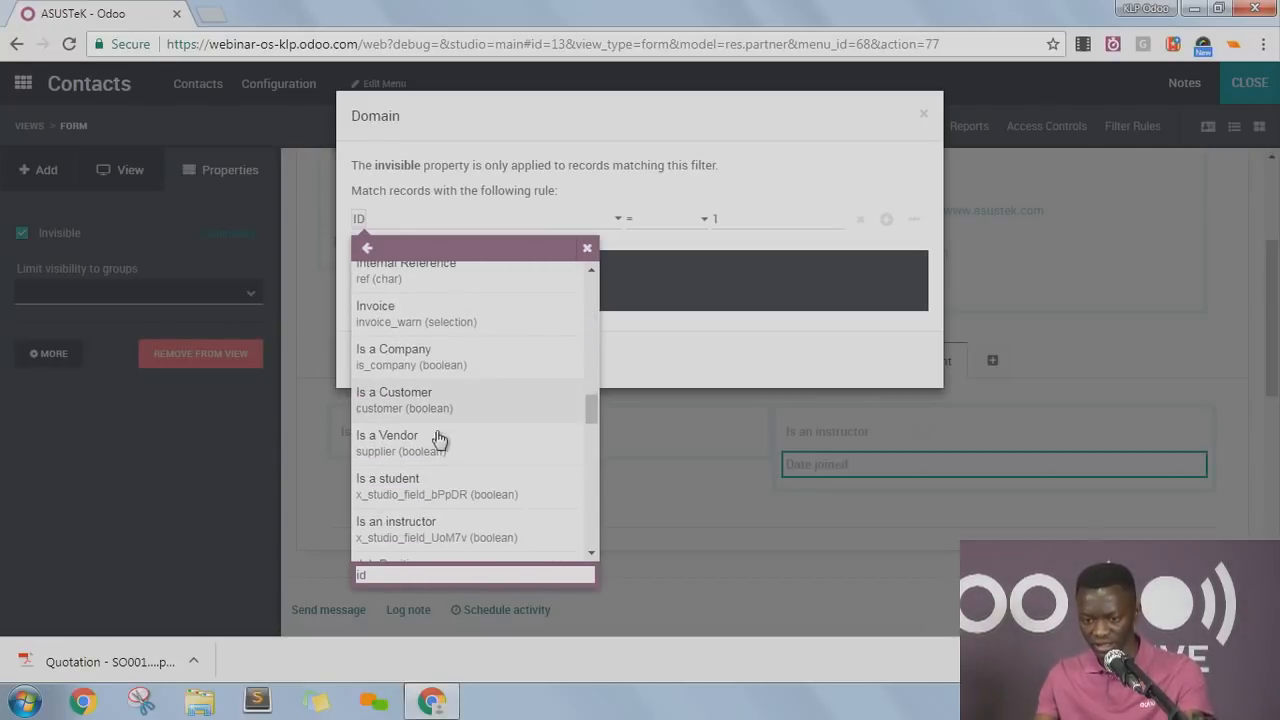
click(414, 533)
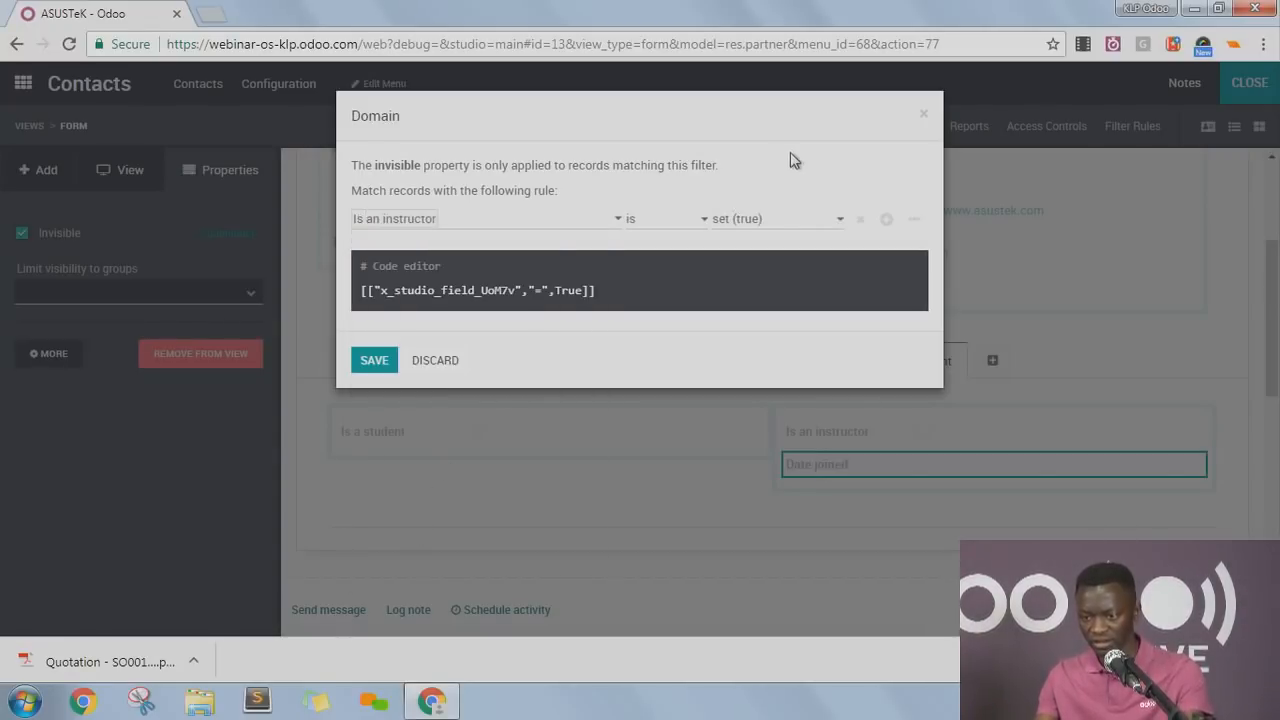
click(765, 228)
click(750, 257)
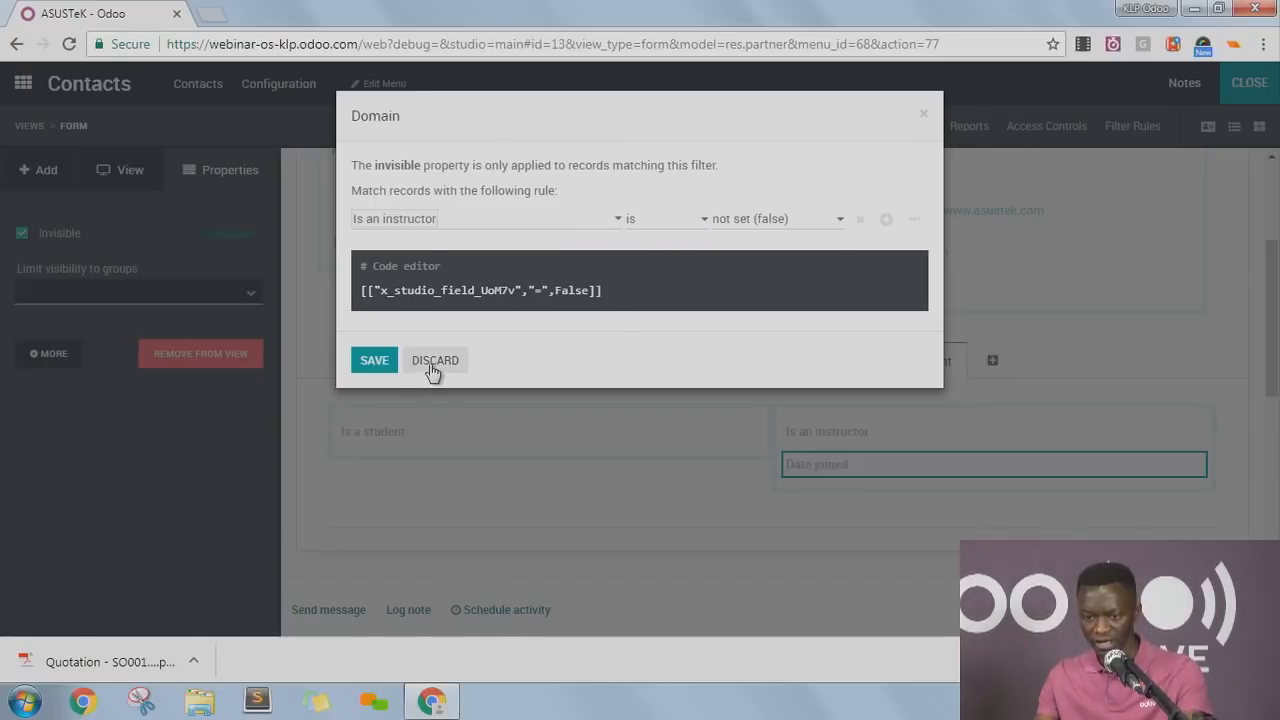
click(374, 361)
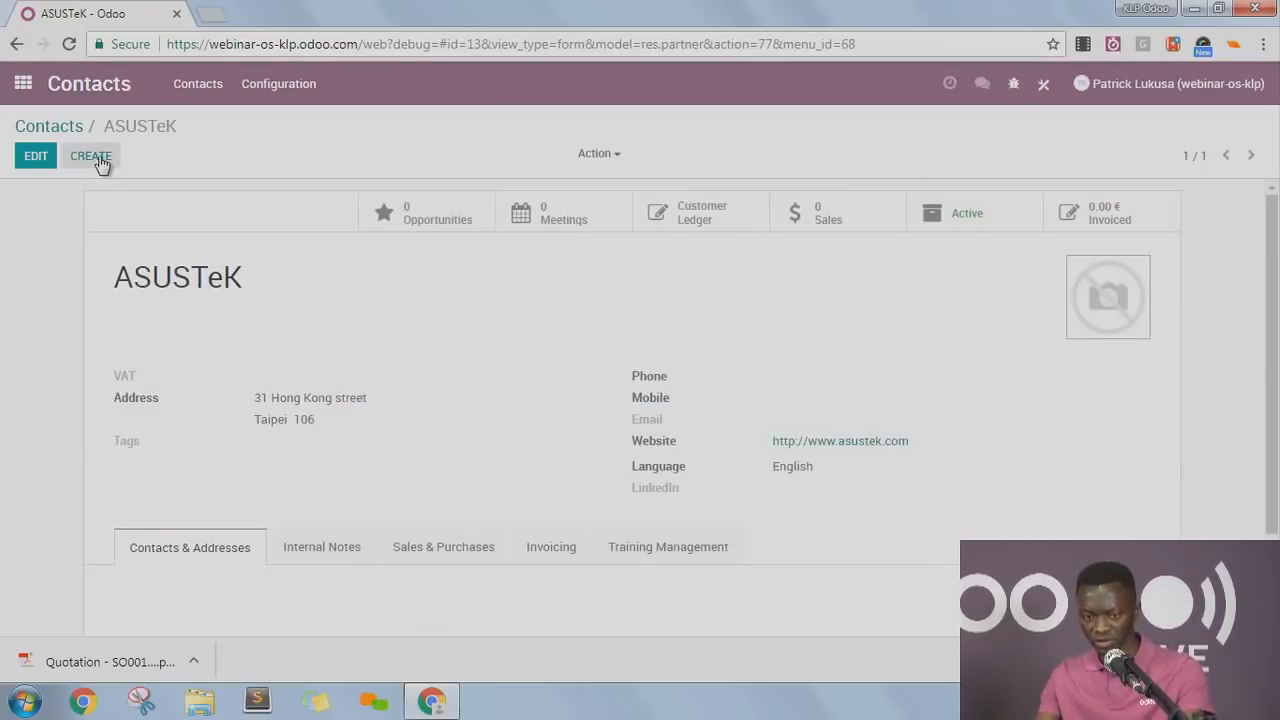
Outside Studio, create a new individual contact, enter the contact's name, and mark it as both a student and an instructor.
click(95, 157)
text(Frederic)
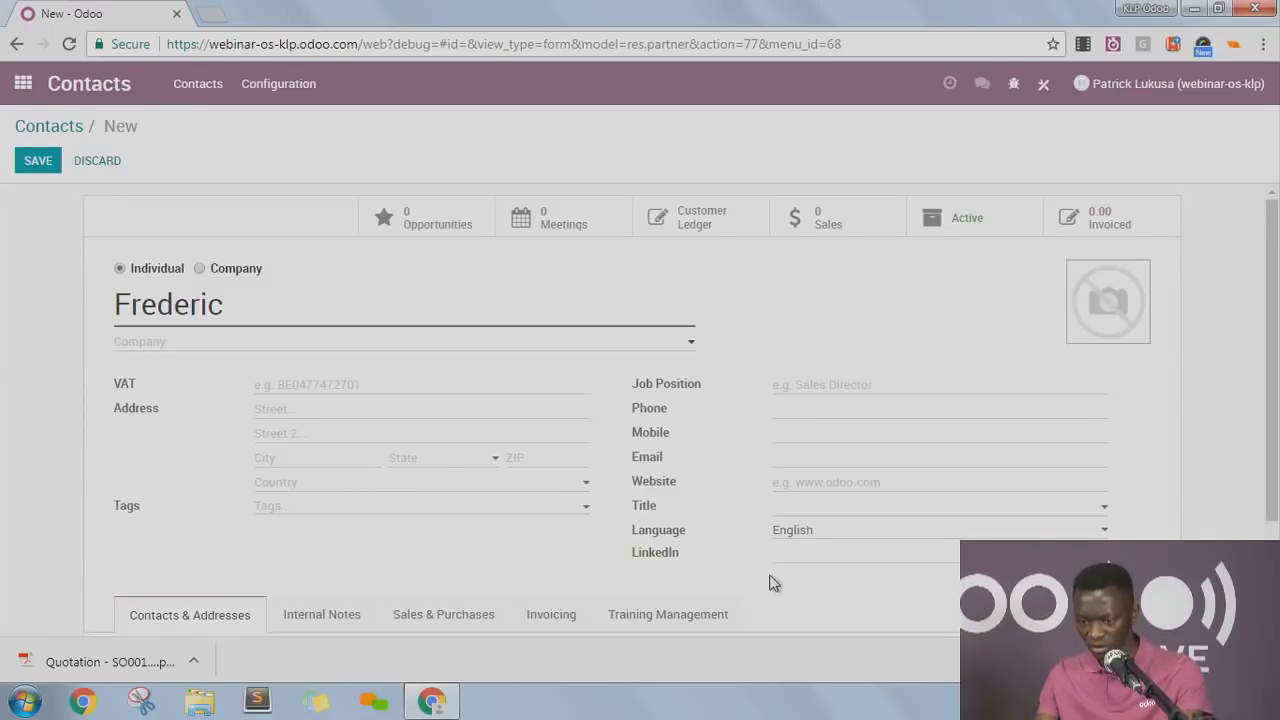
scroll(648, 509, down, 2)
click(655, 477)
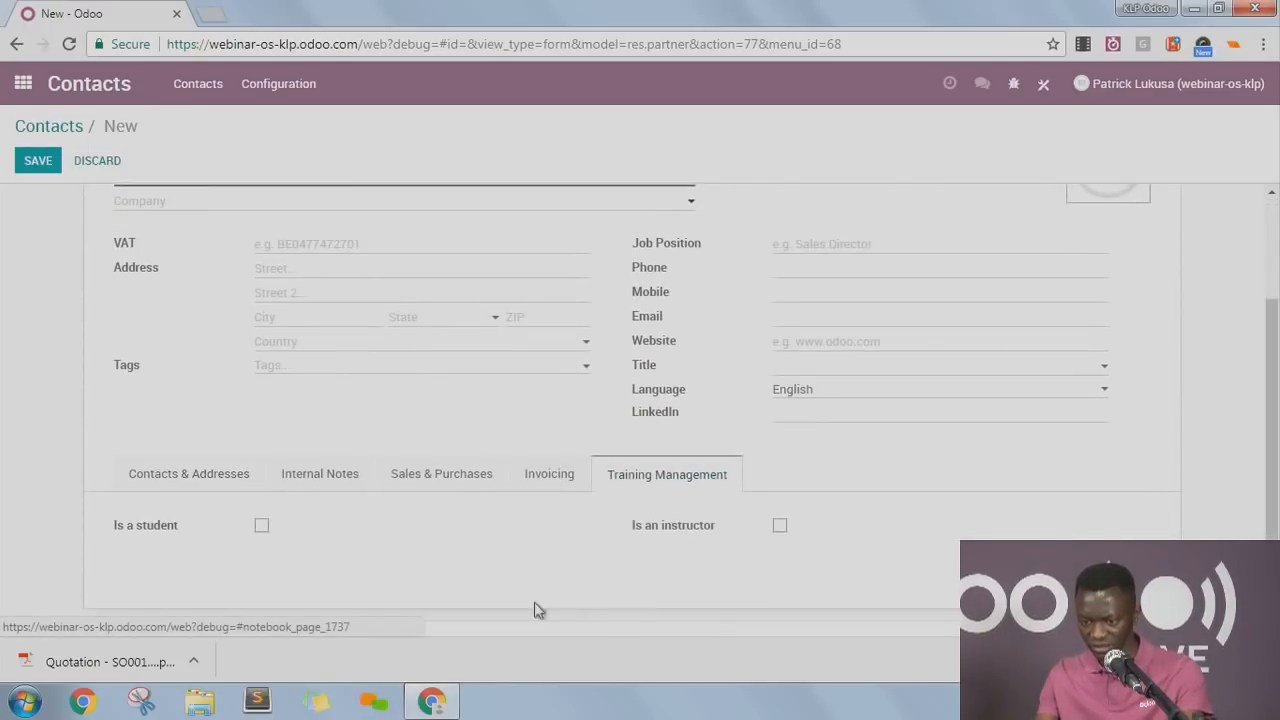
click(262, 527)
click(703, 531)
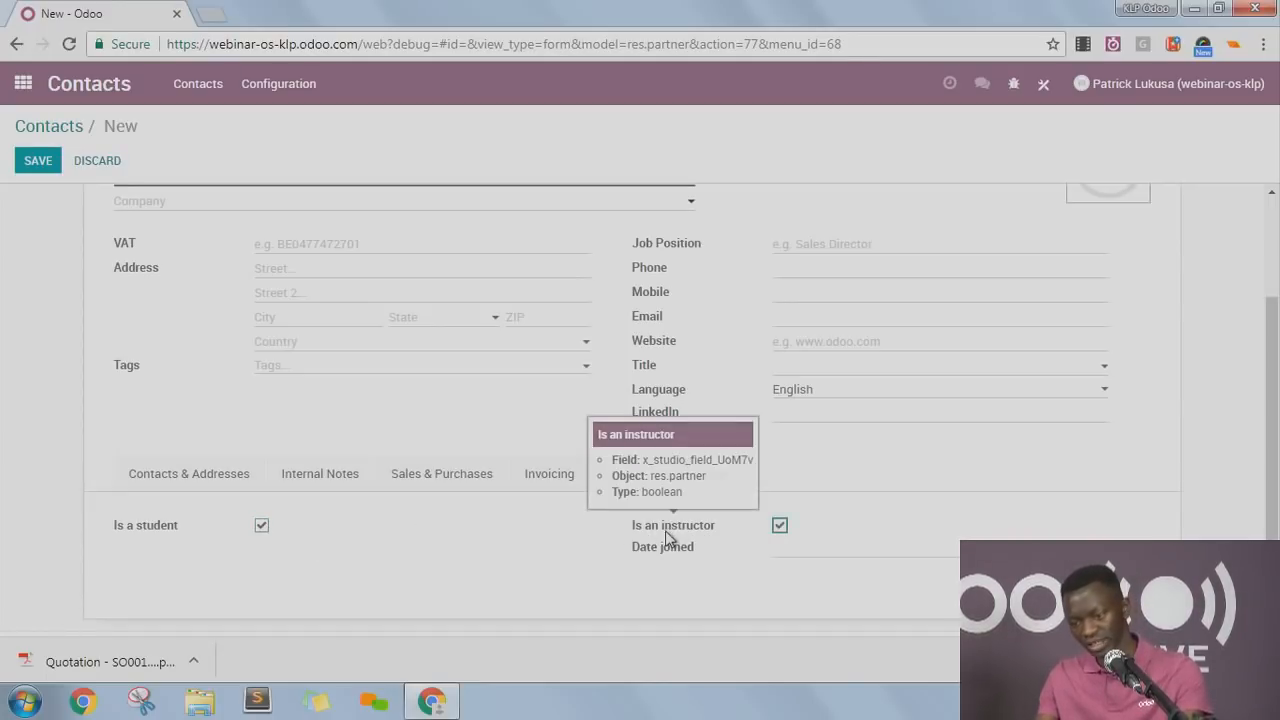
Turn Is an instructor off and on repeatedly to check how the Date joined field responds.
click(675, 533)
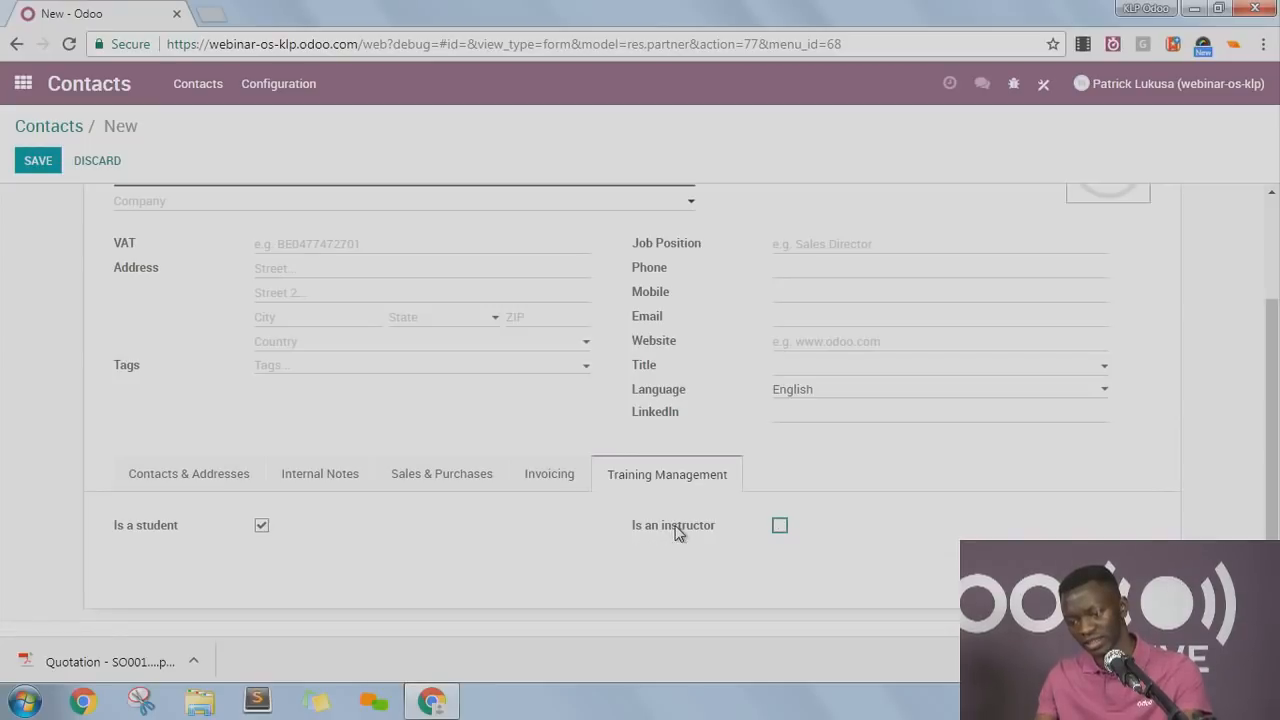
click(675, 533)
click(675, 533)
click(675, 533)
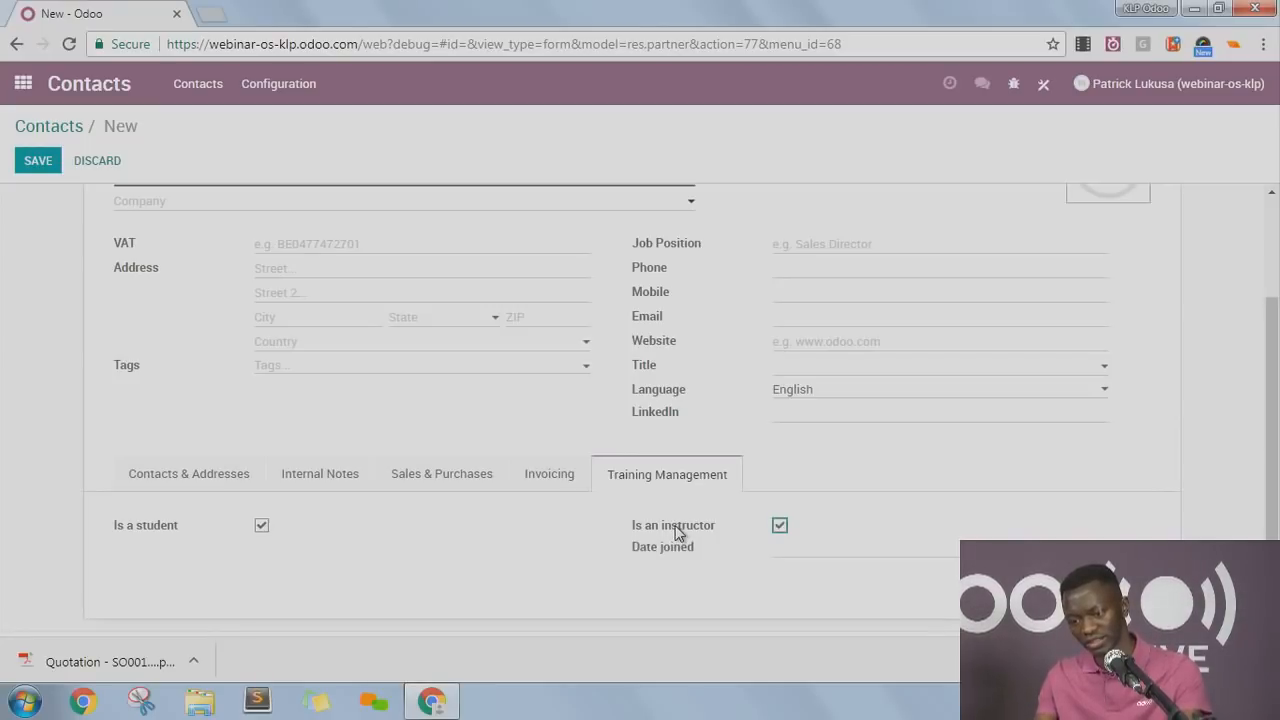
Set Date joined to 03/06/2018, save the new contact, and review its Training Management page.
click(788, 552)
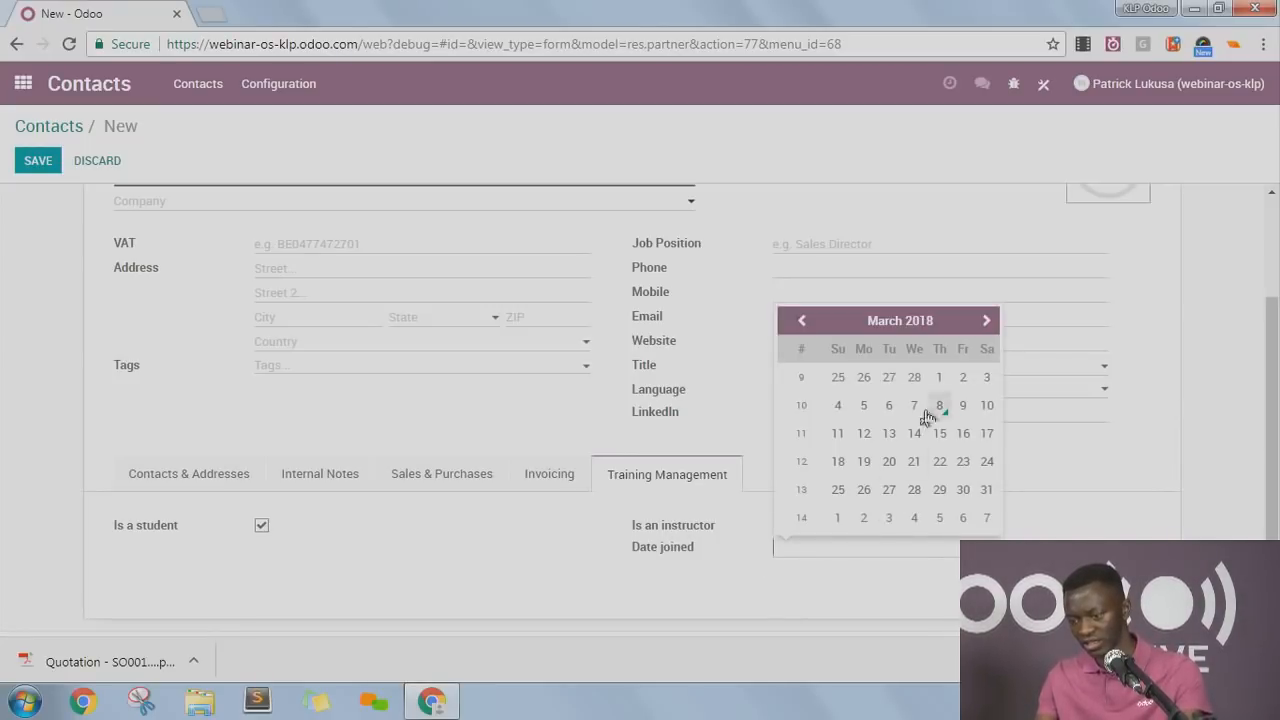
click(889, 406)
click(36, 160)
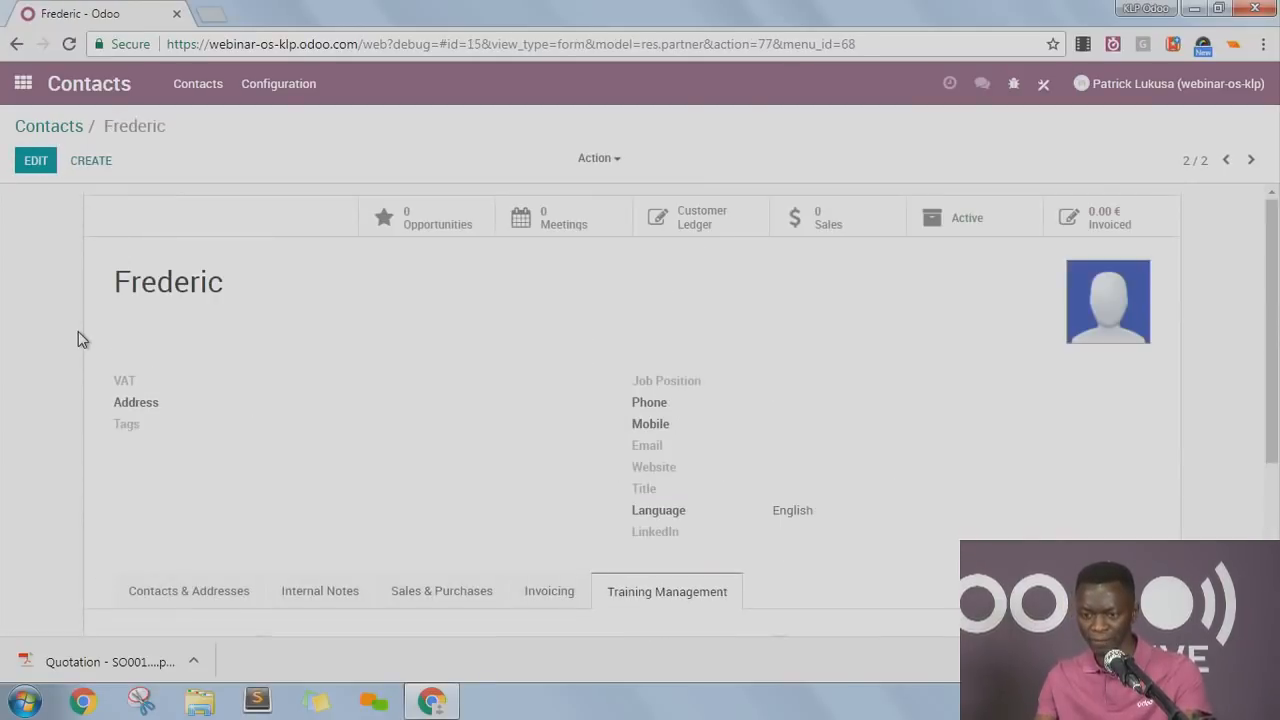
scroll(525, 469, down, 2)
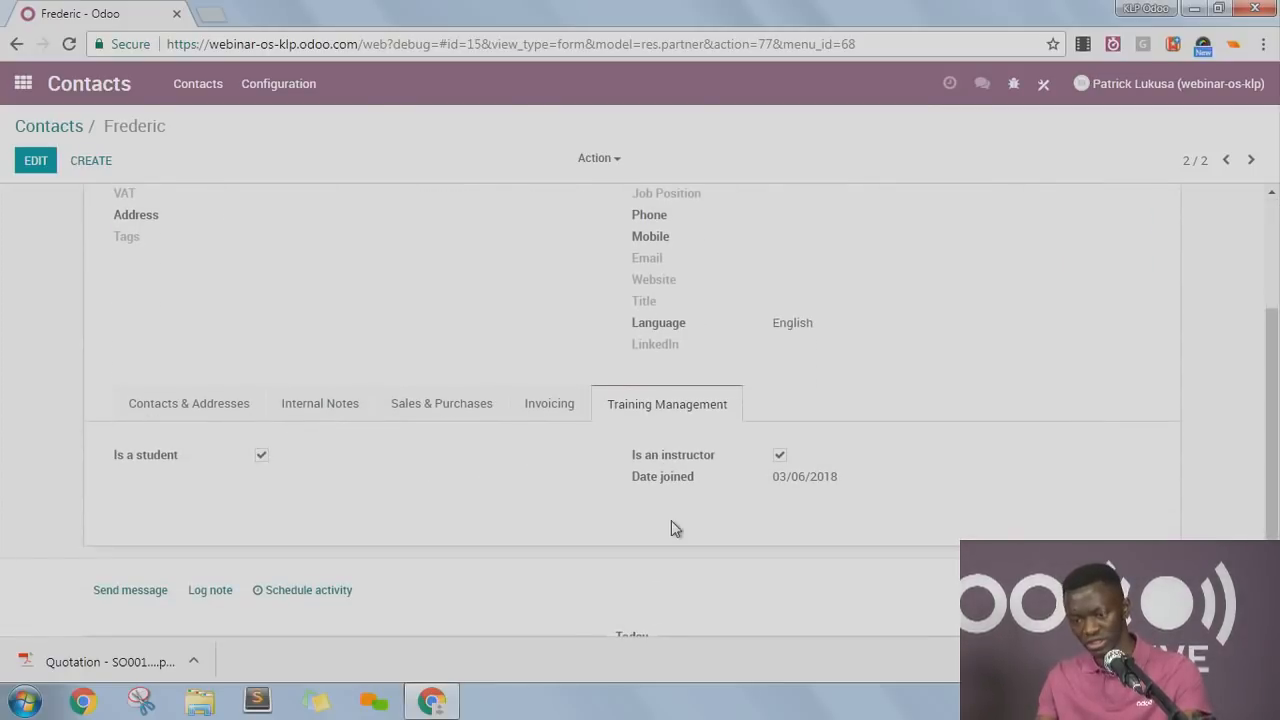
scroll(660, 520, up, 2)
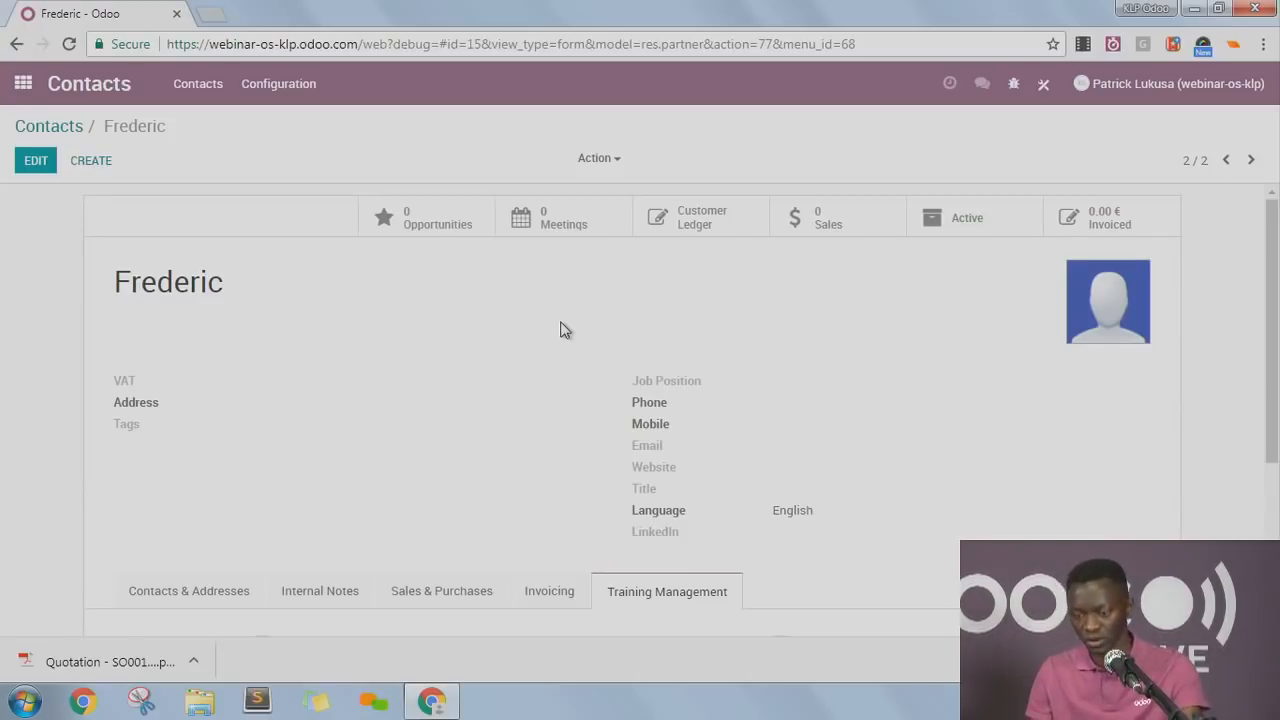
Return to the home screen, start a new app in Studio and name it Trainings.
click(23, 83)
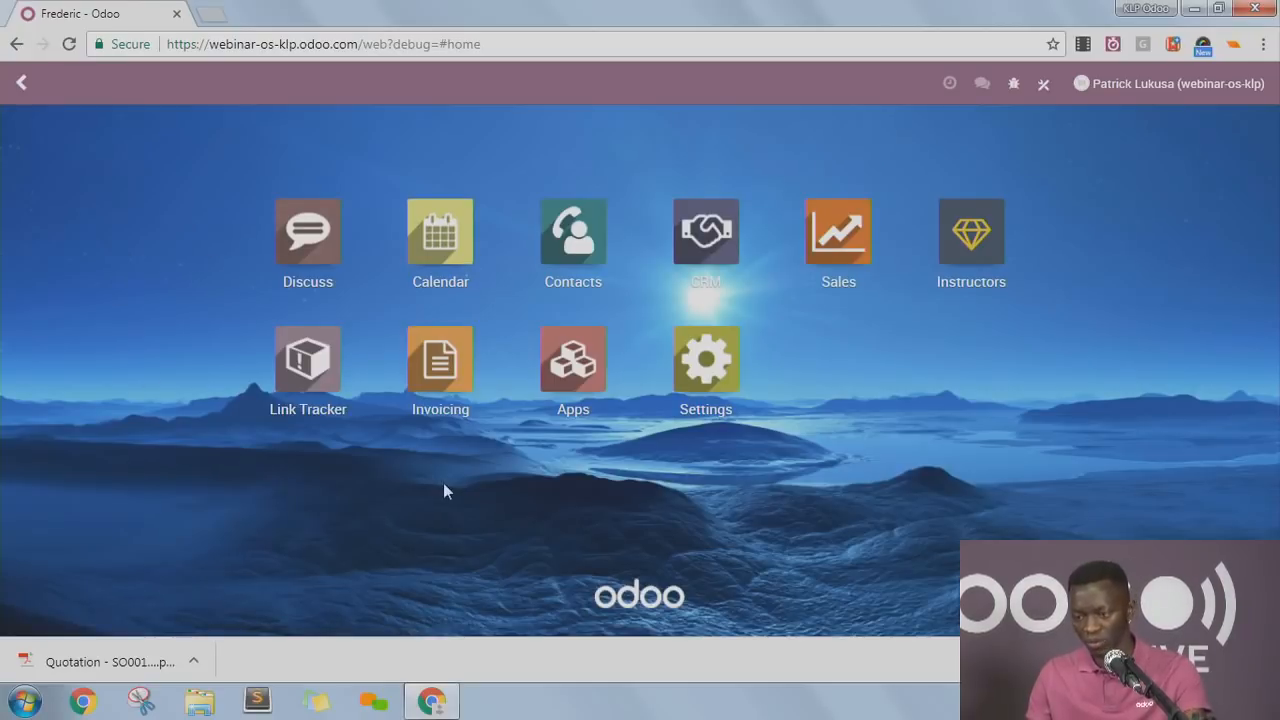
click(1043, 85)
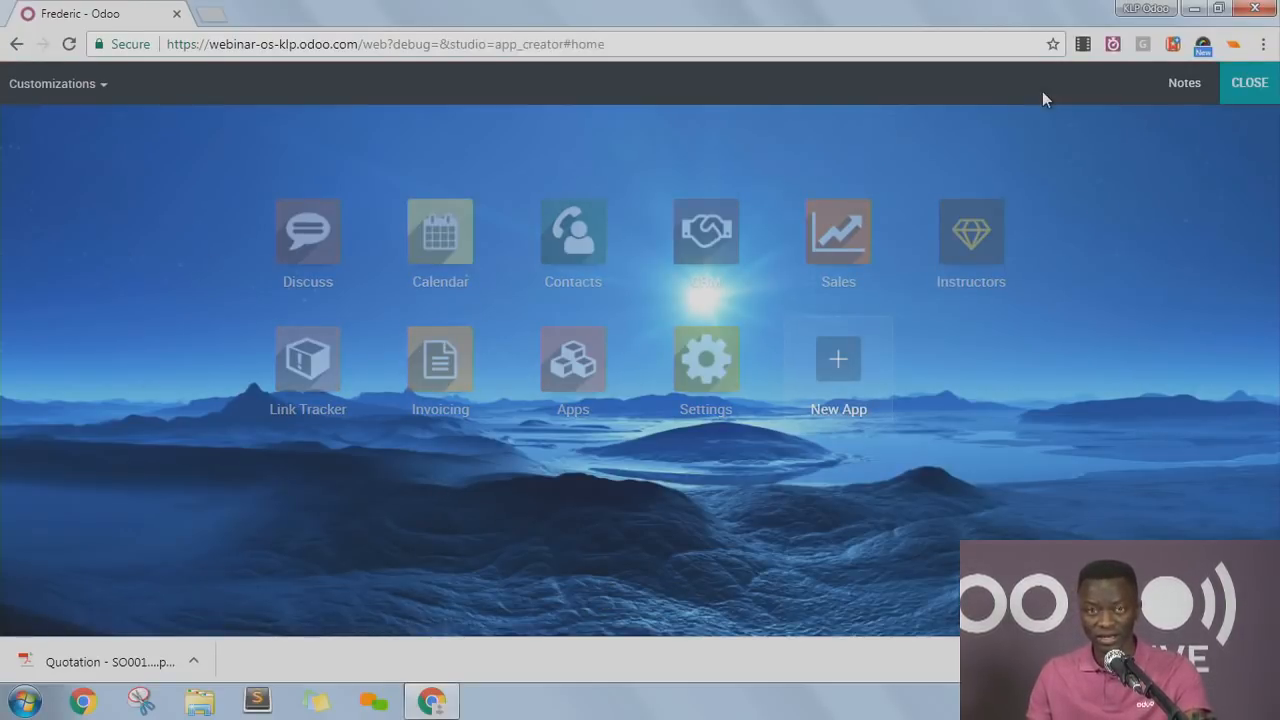
click(836, 356)
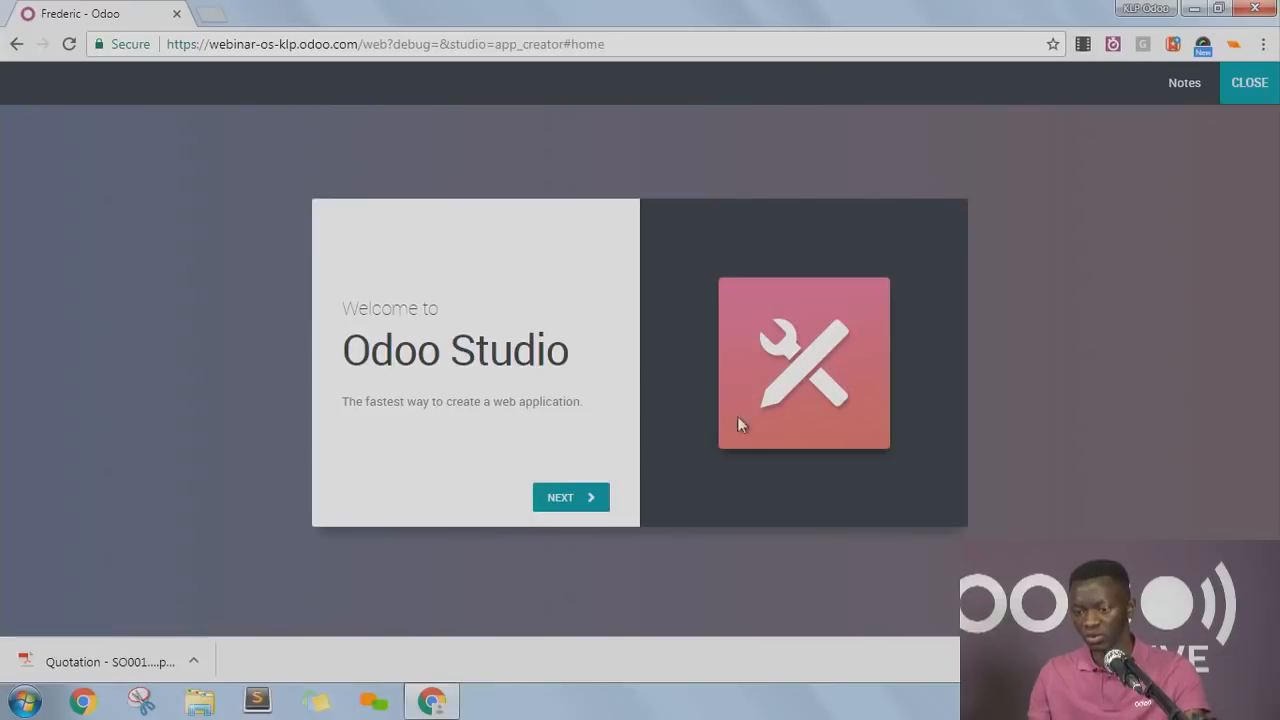
click(563, 494)
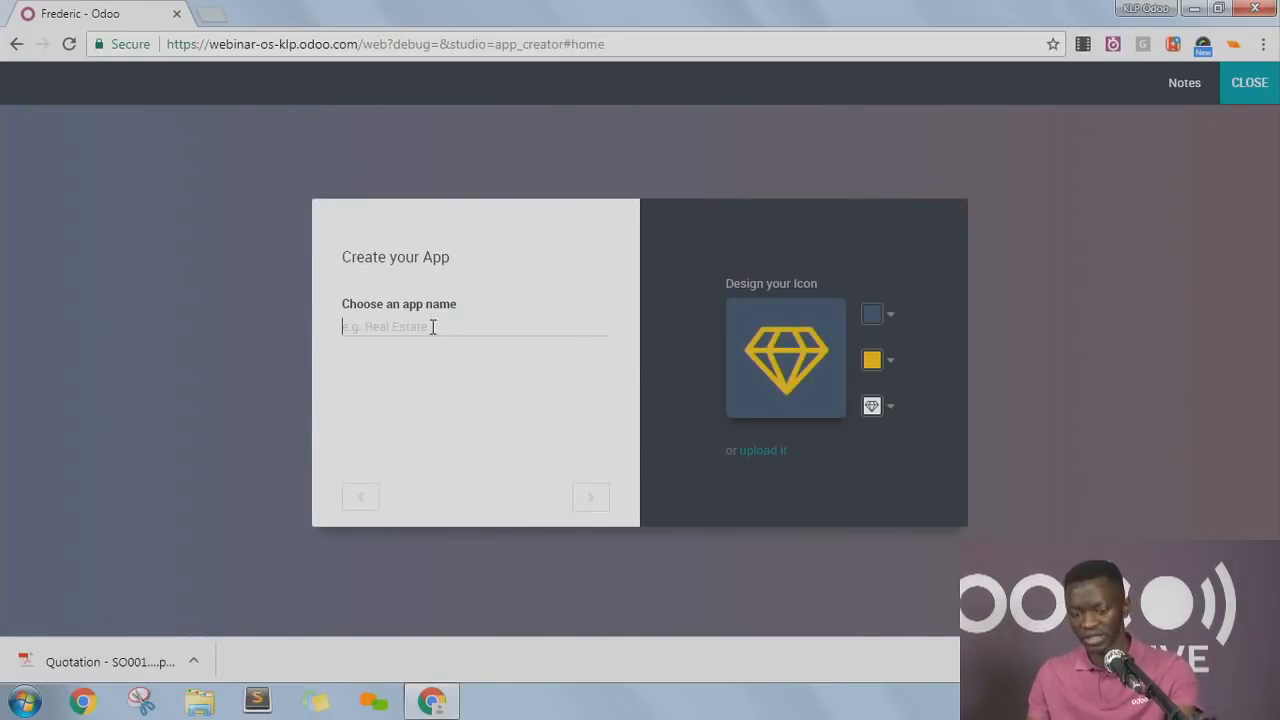
text(Trainings)
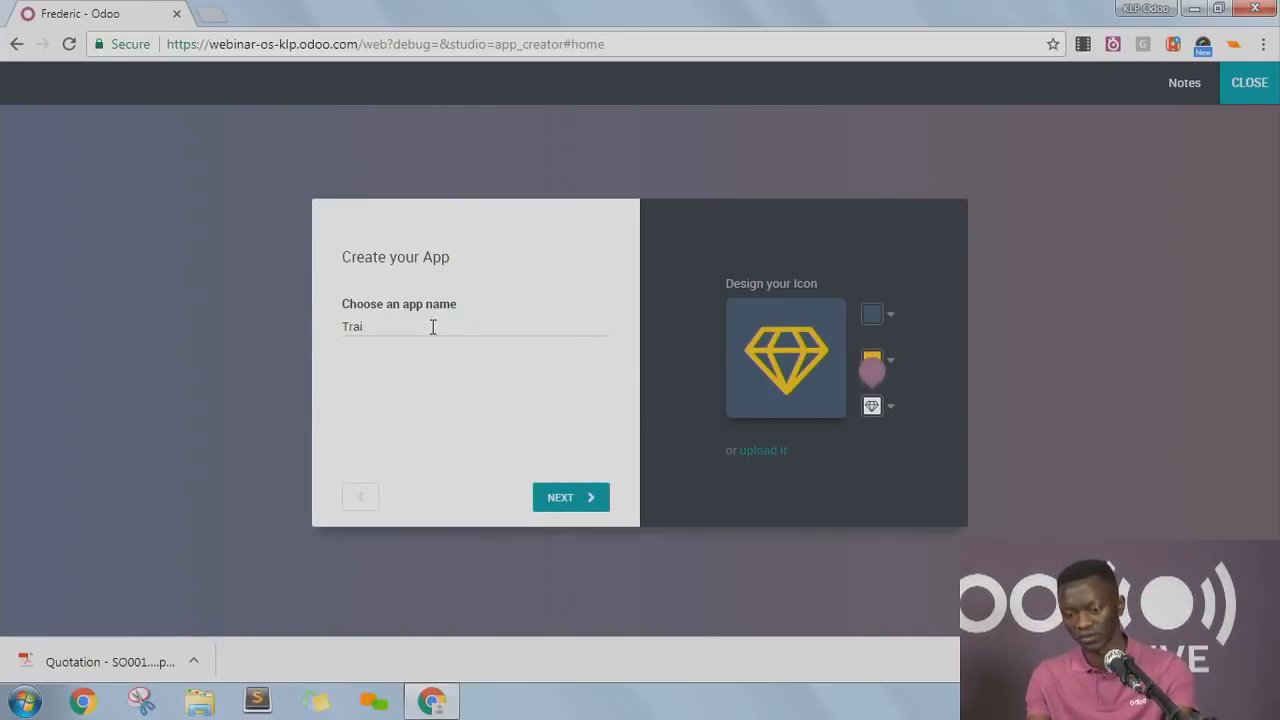
click(565, 499)
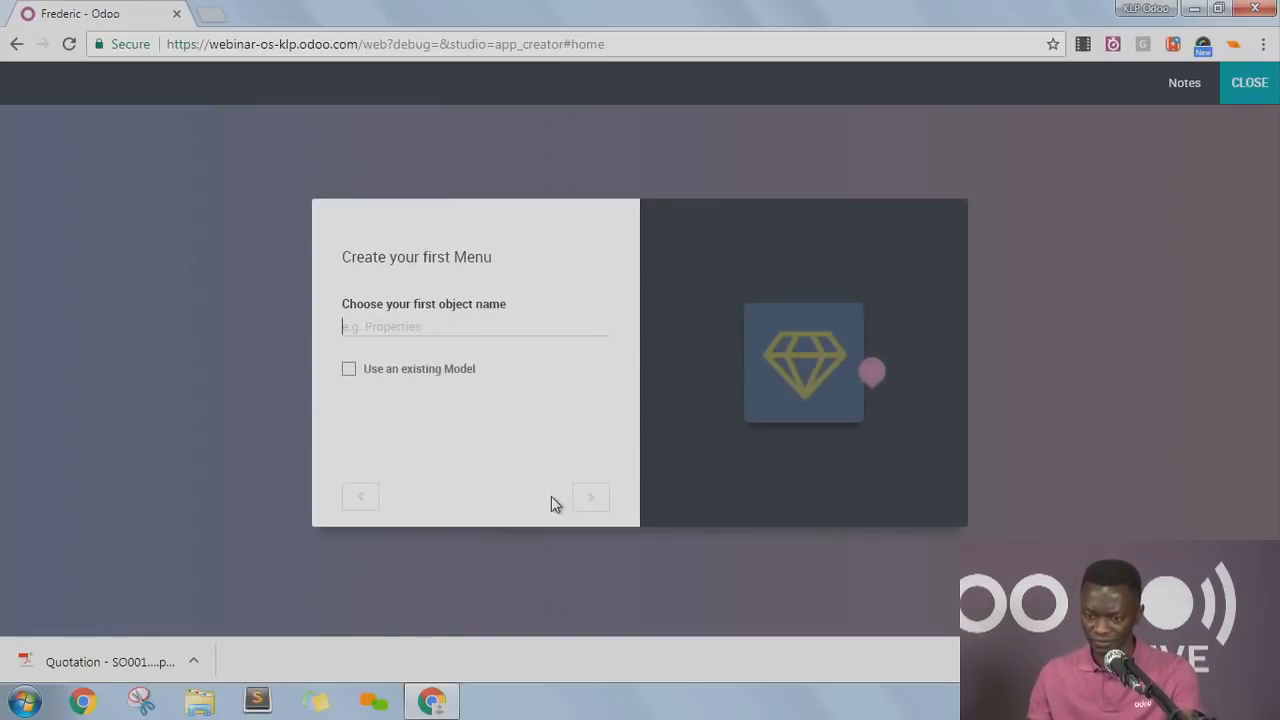
Return to the app's icon design, view the available background colours, and continue to the first-menu setup without changing them.
click(361, 499)
click(886, 361)
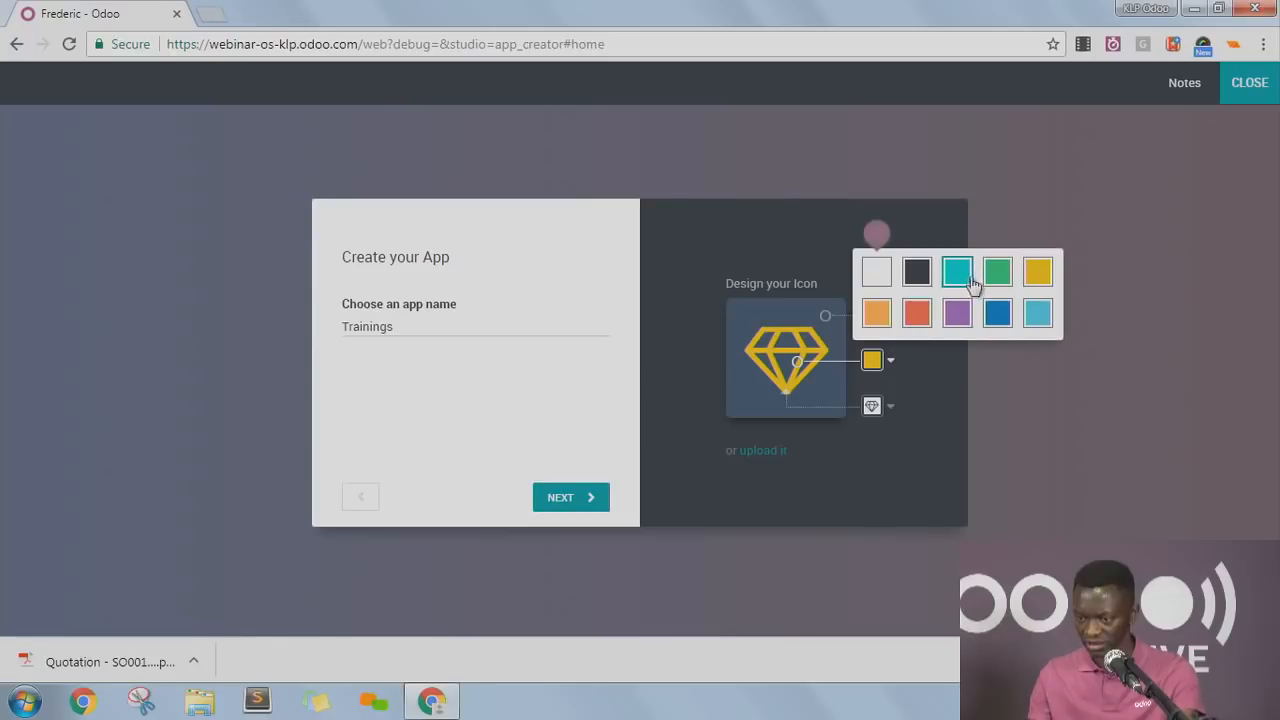
click(563, 495)
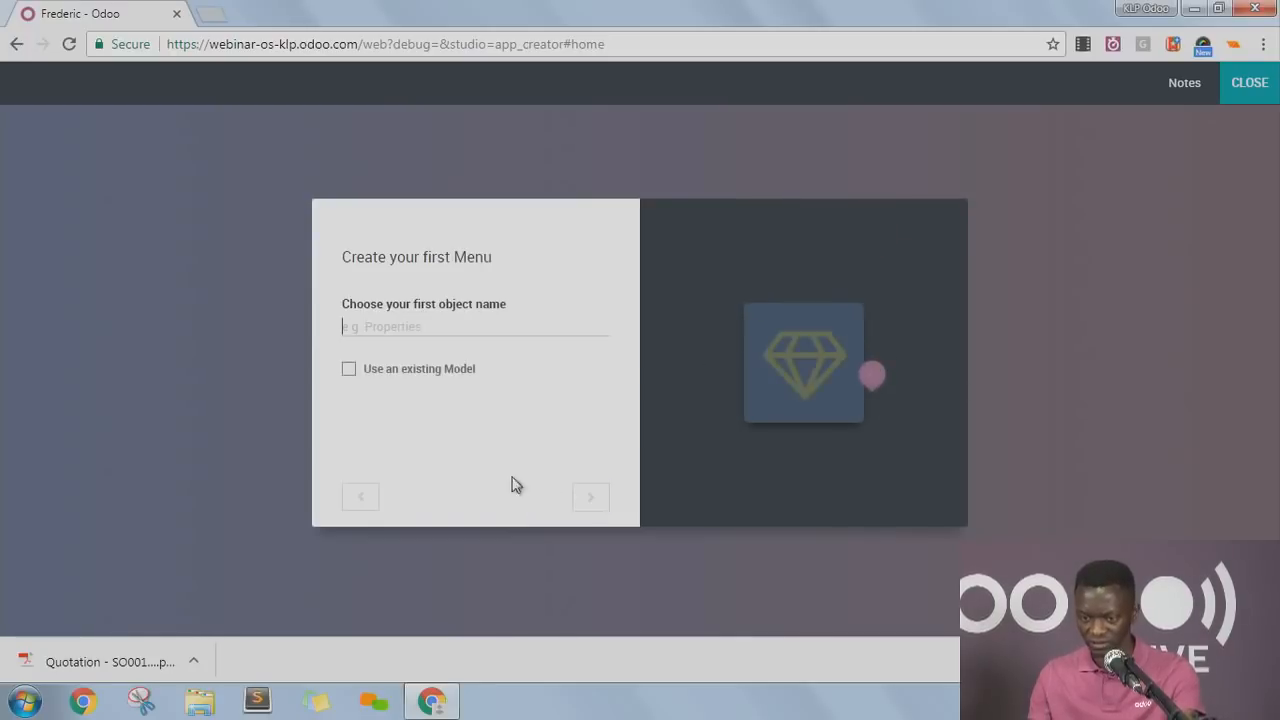
Name the app's first object Trainings and create the app.
text(Trainings)
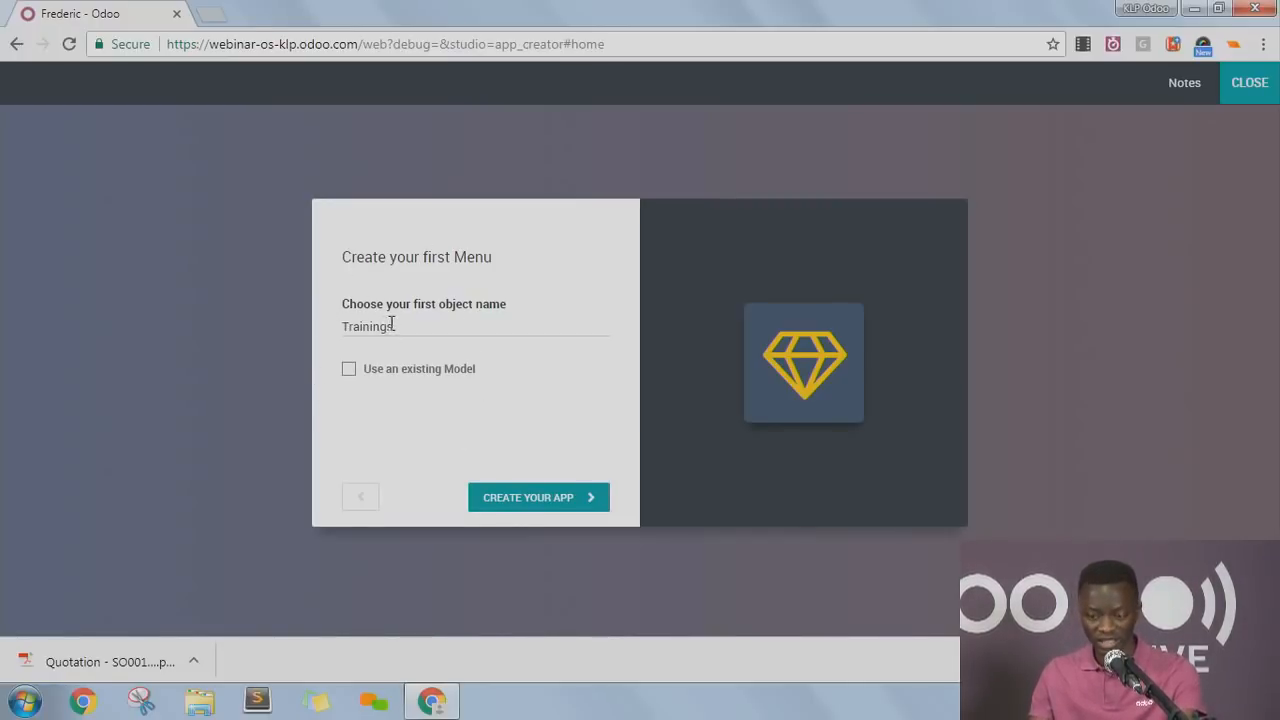
click(570, 512)
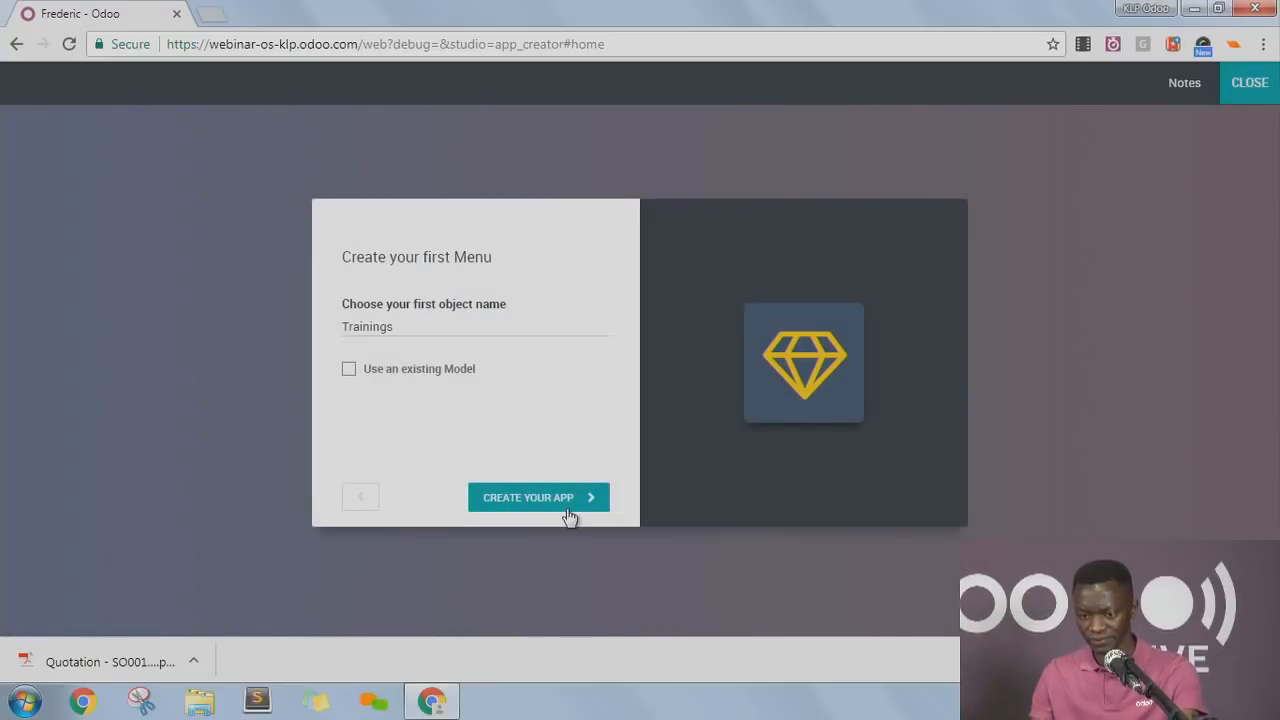
click(569, 514)
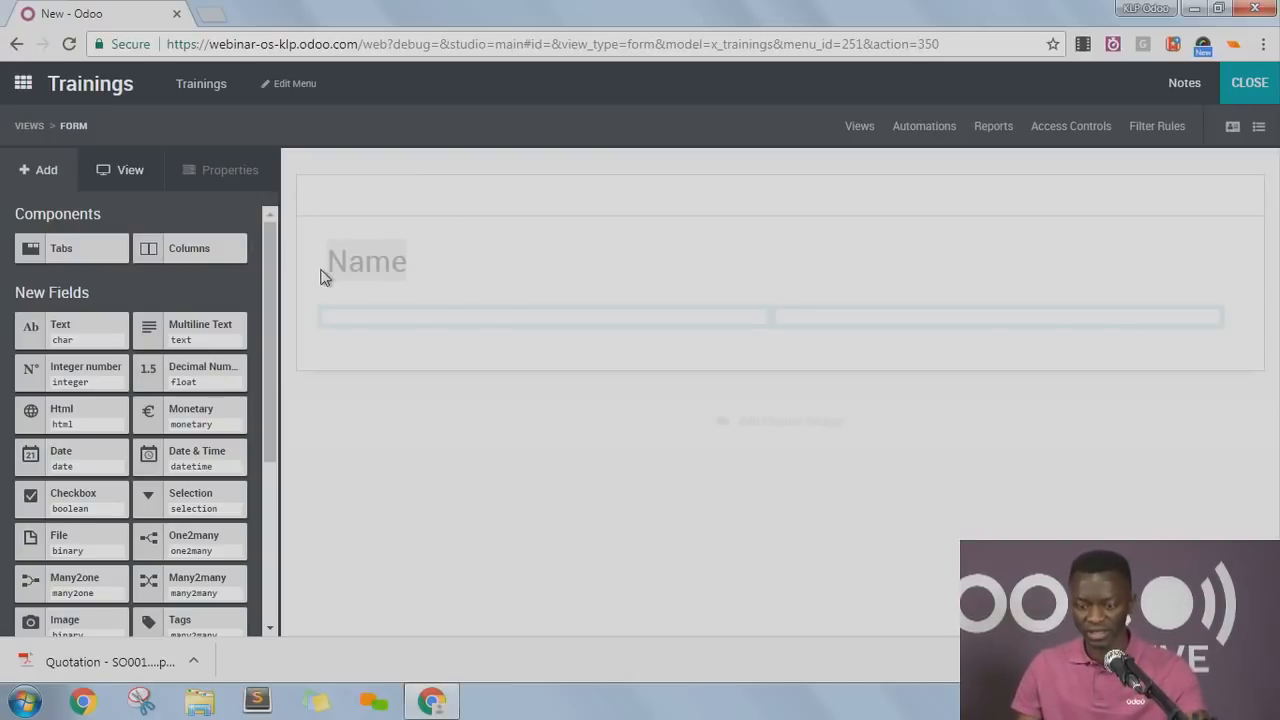
Add a multiline text field to the first column below Name on the Trainings form and label it Description.
mouse_move(344, 427)
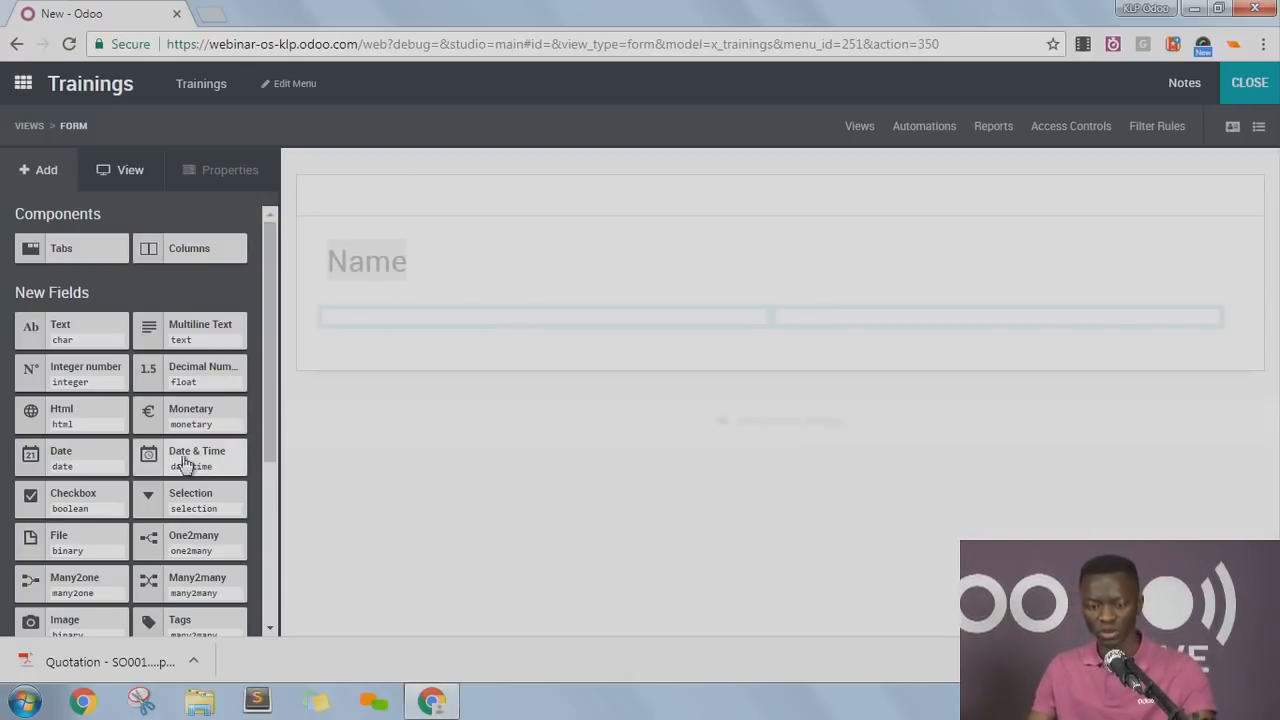
drag(193, 337, 494, 372)
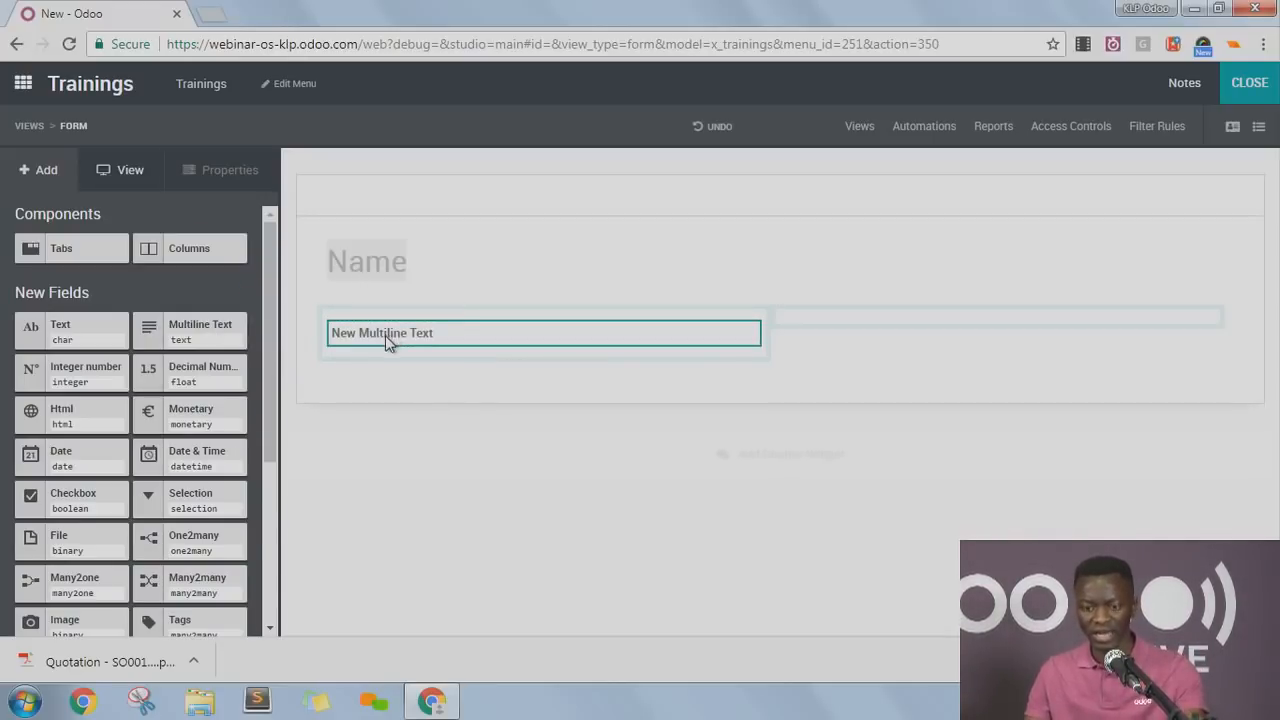
drag(128, 345, 11, 357)
text(Description)
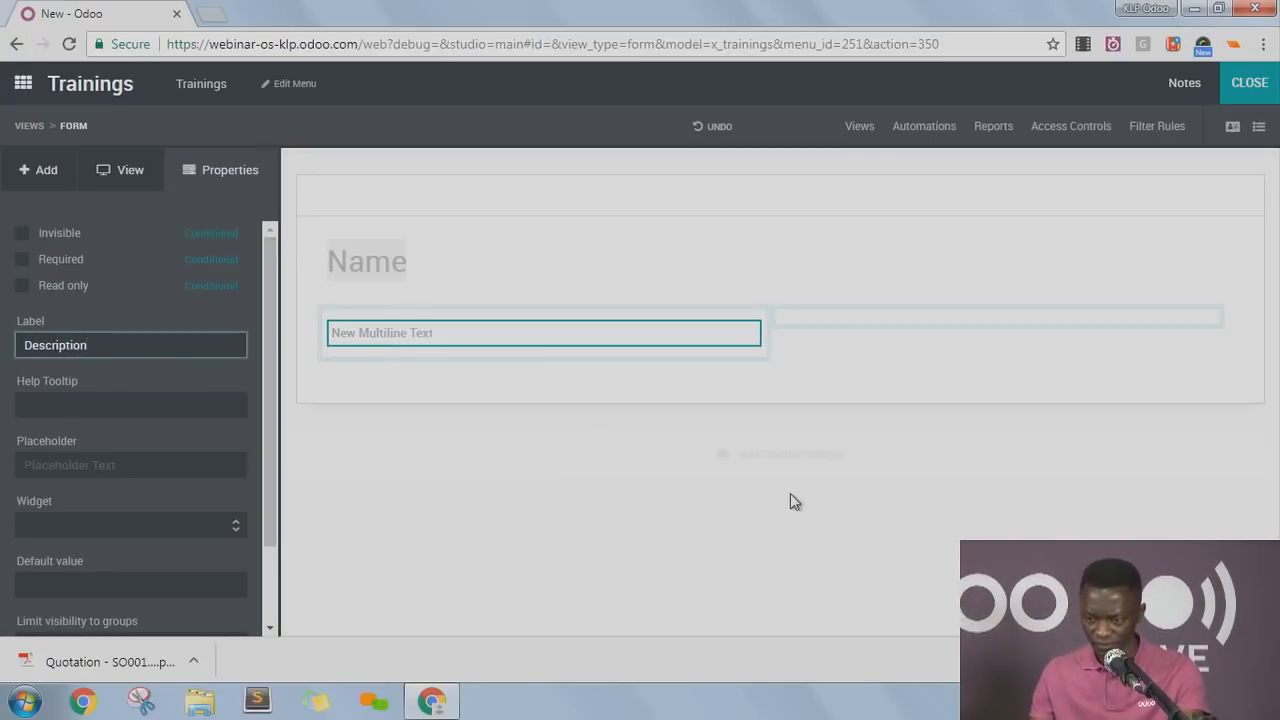
click(666, 497)
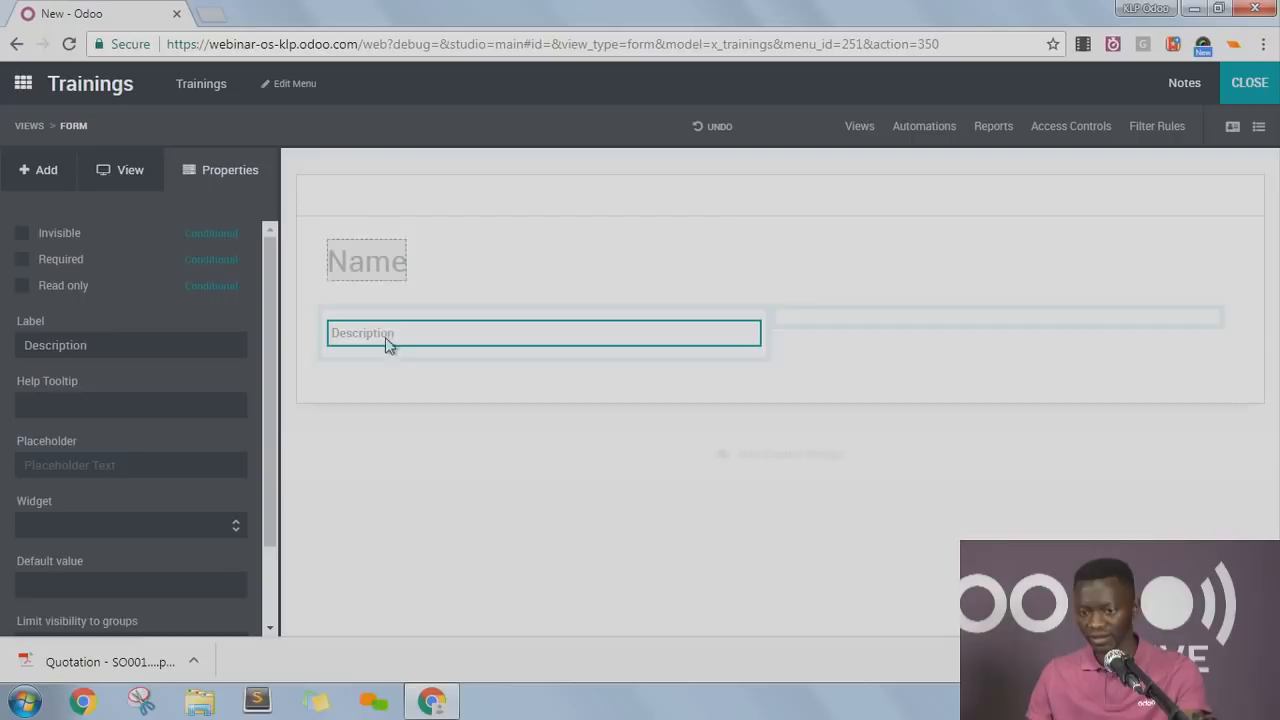
Add an Instructors menu to the Trainings app, based on the existing Contact model.
click(293, 86)
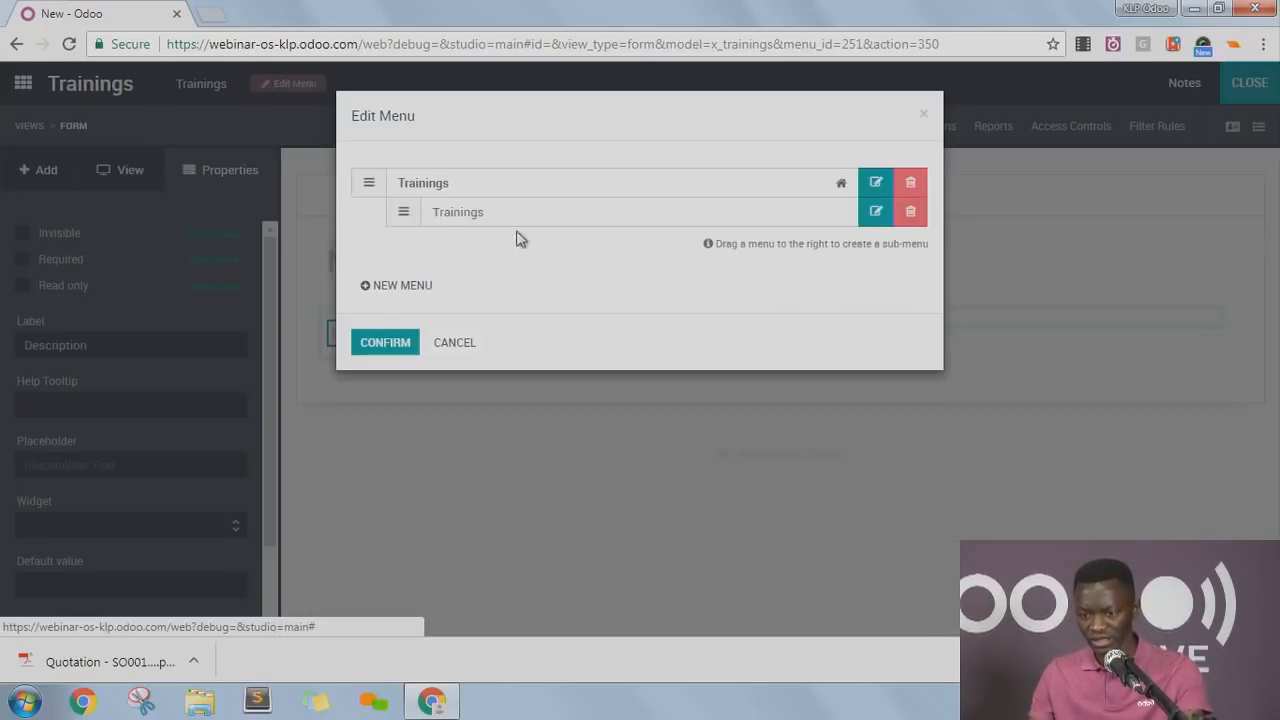
click(380, 289)
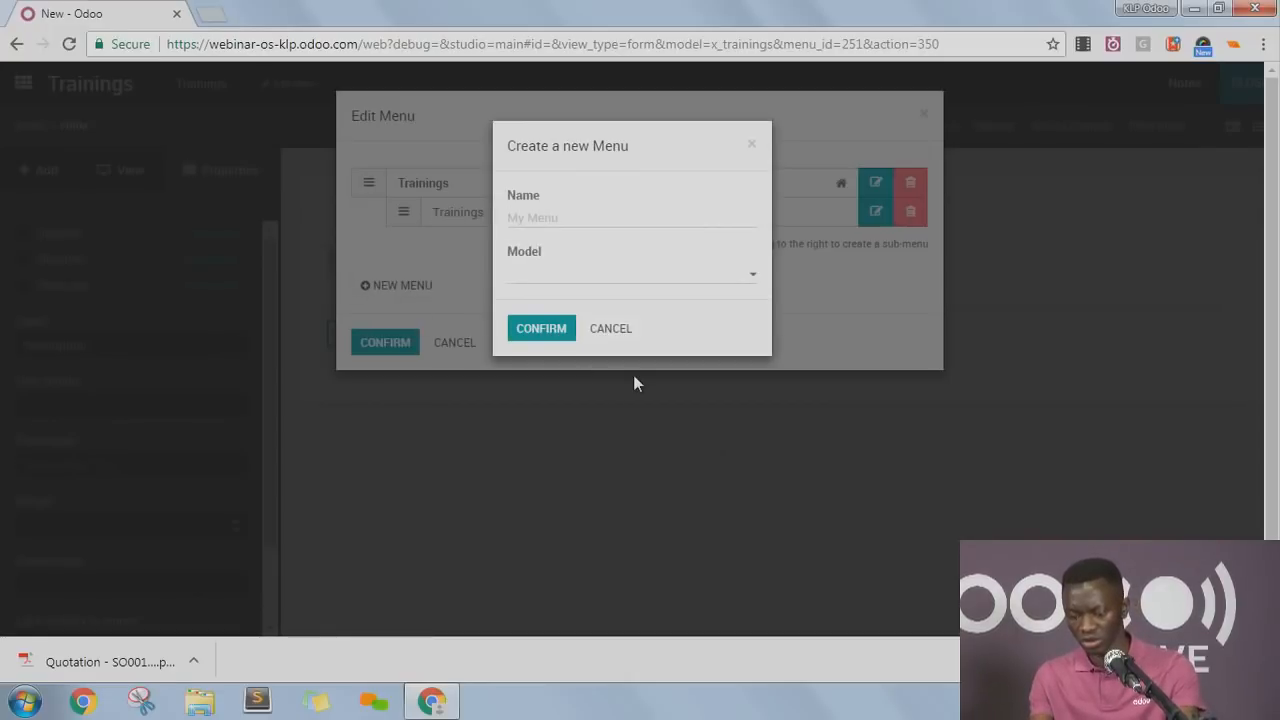
text(Instructors)
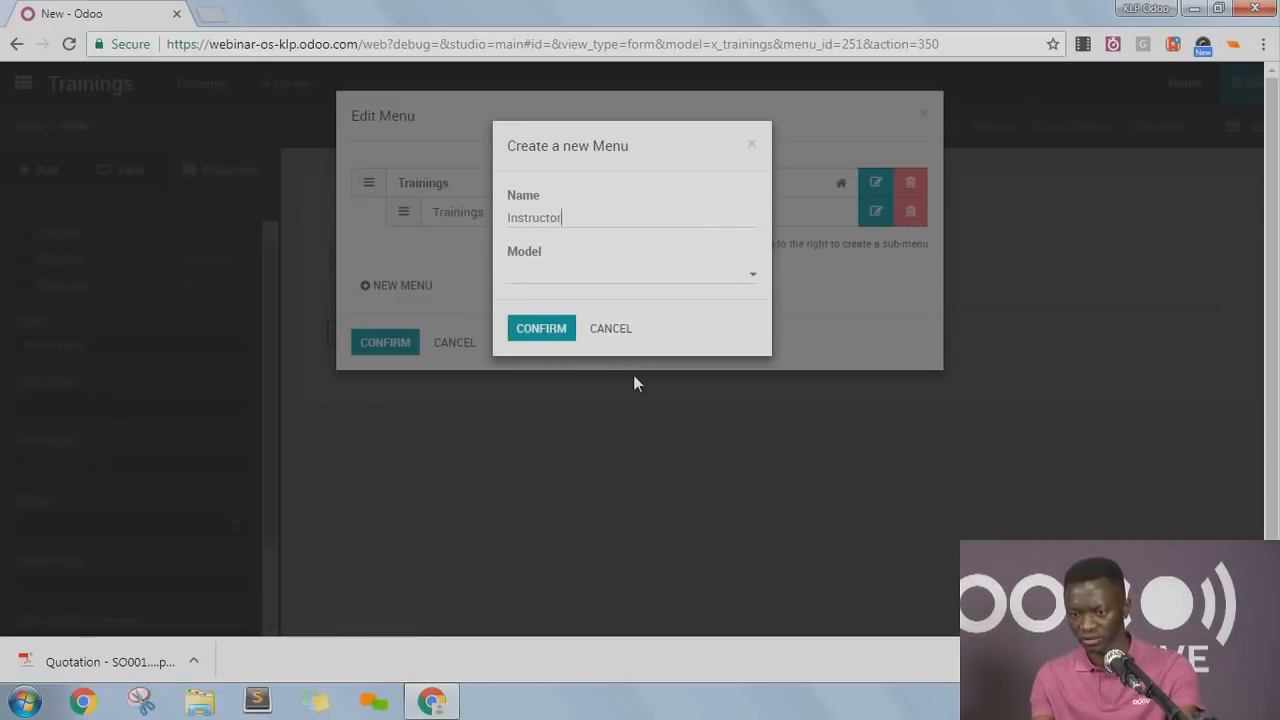
click(638, 288)
text(c)
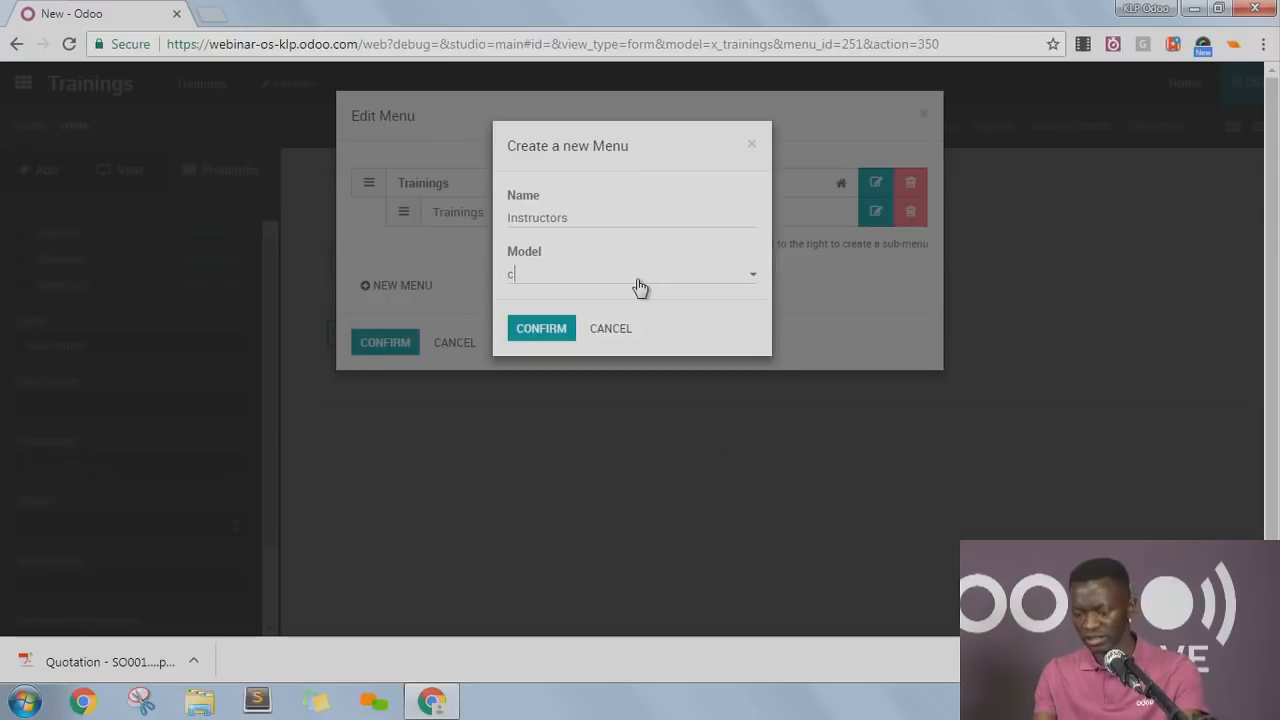
text(ont)
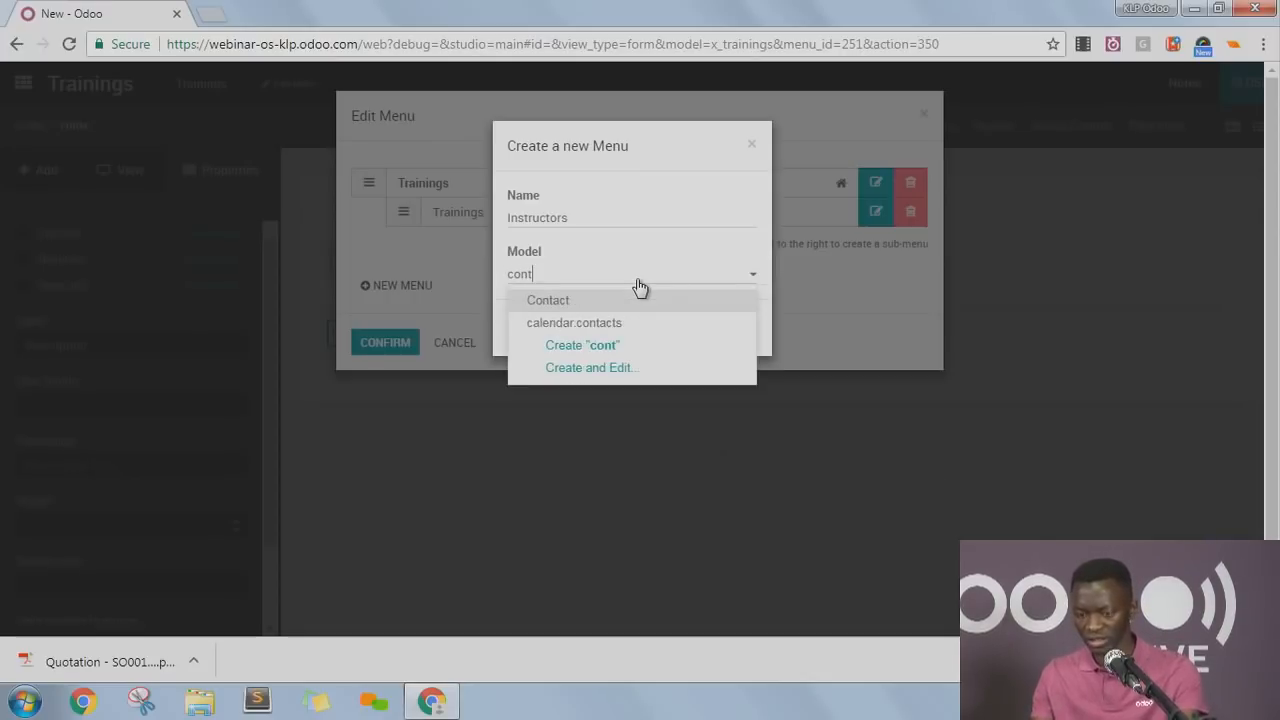
click(622, 300)
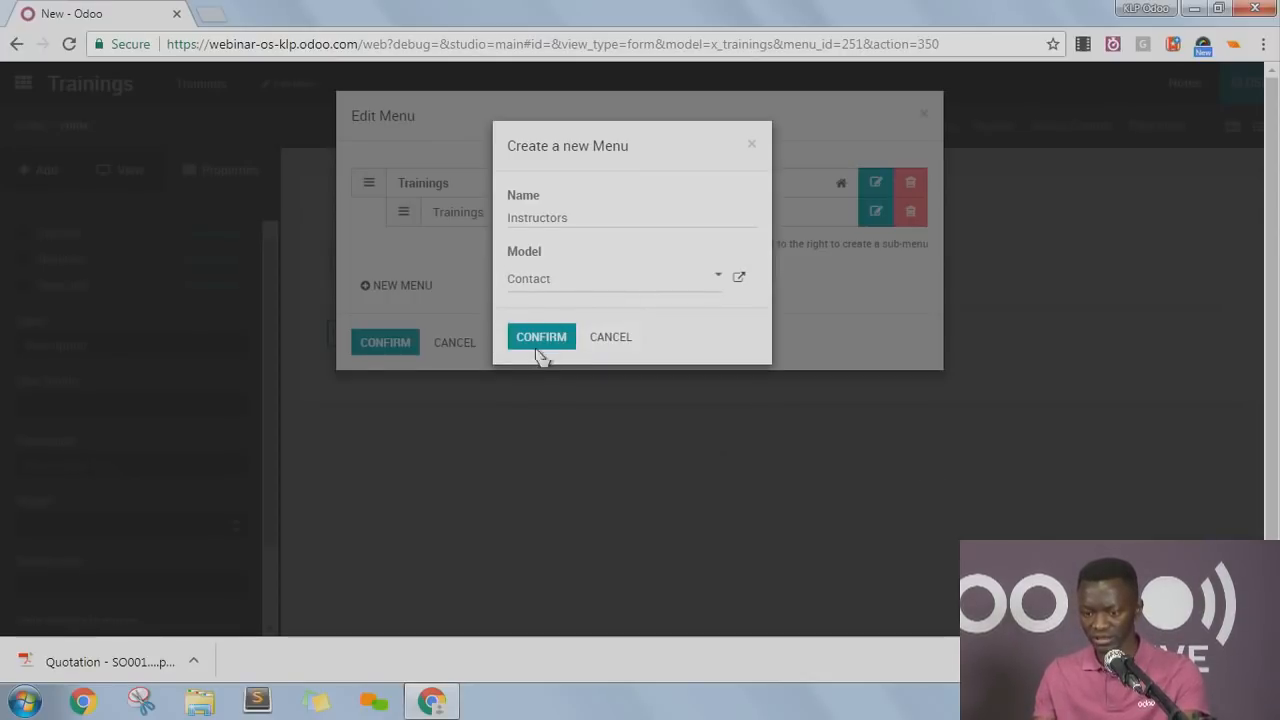
click(541, 338)
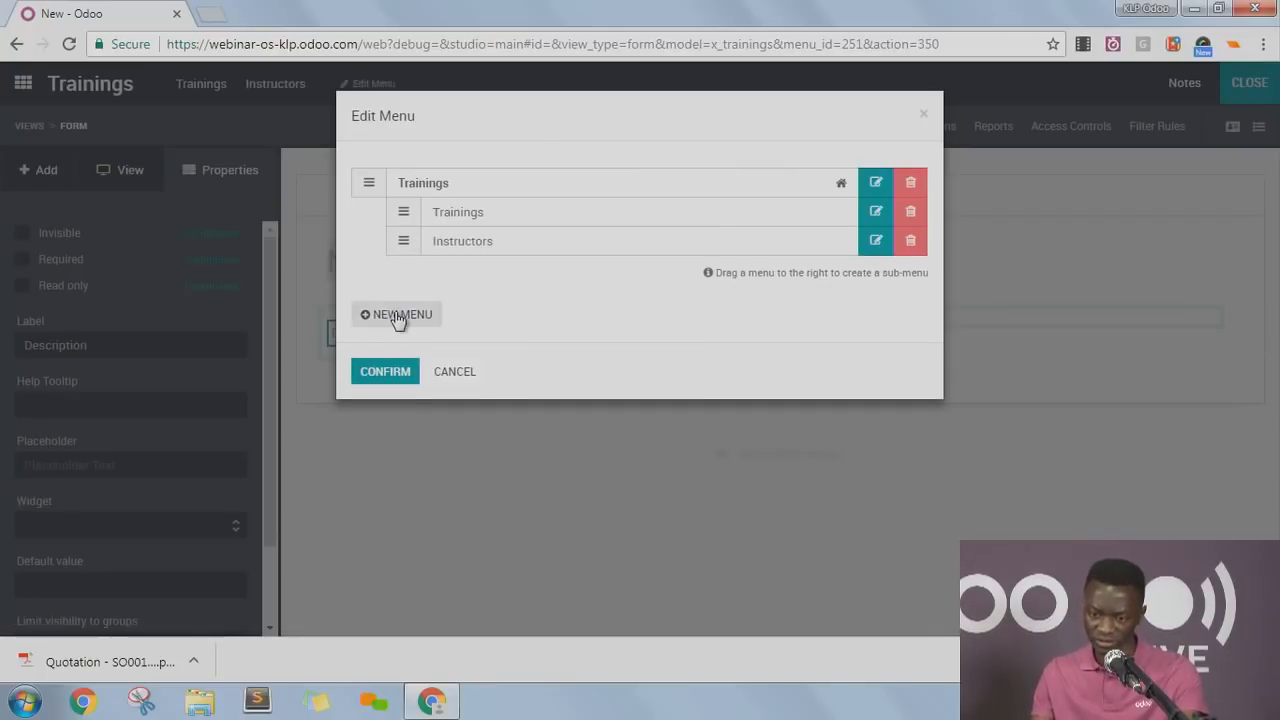
Add a Students menu to the Trainings app, also based on the Contact model.
click(394, 313)
text(Students)
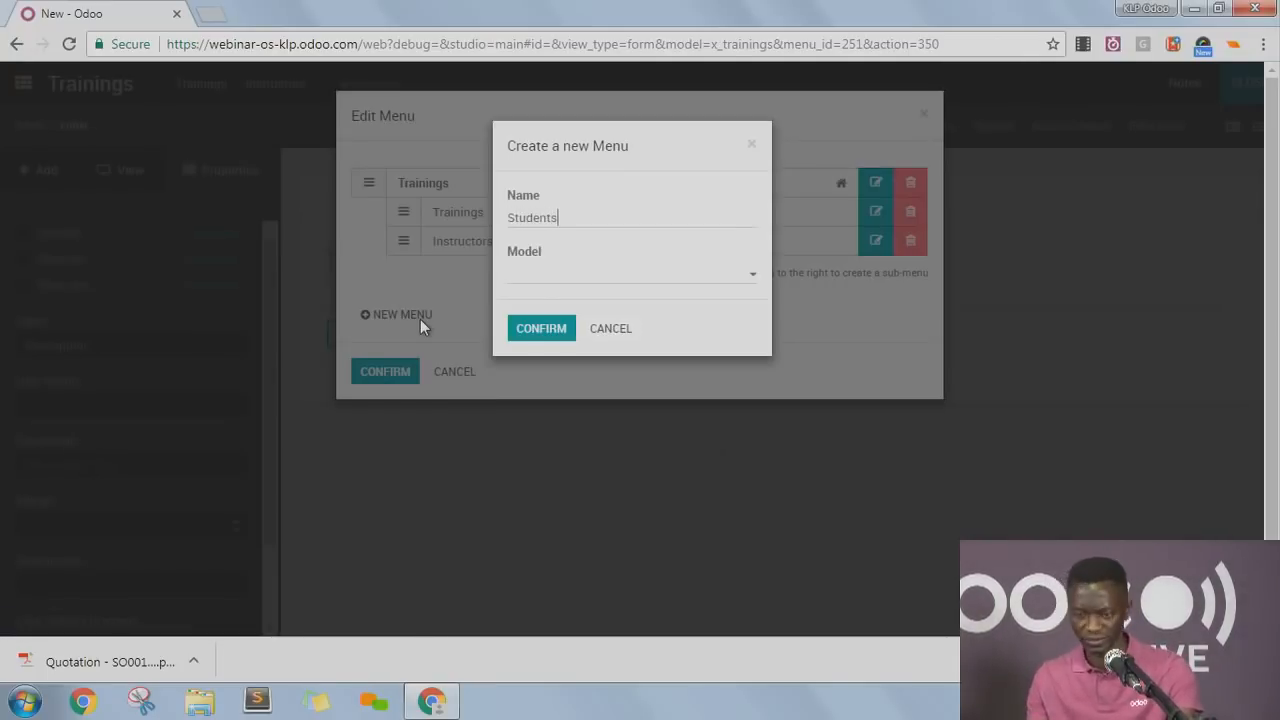
key(Tab)
text(Contact)
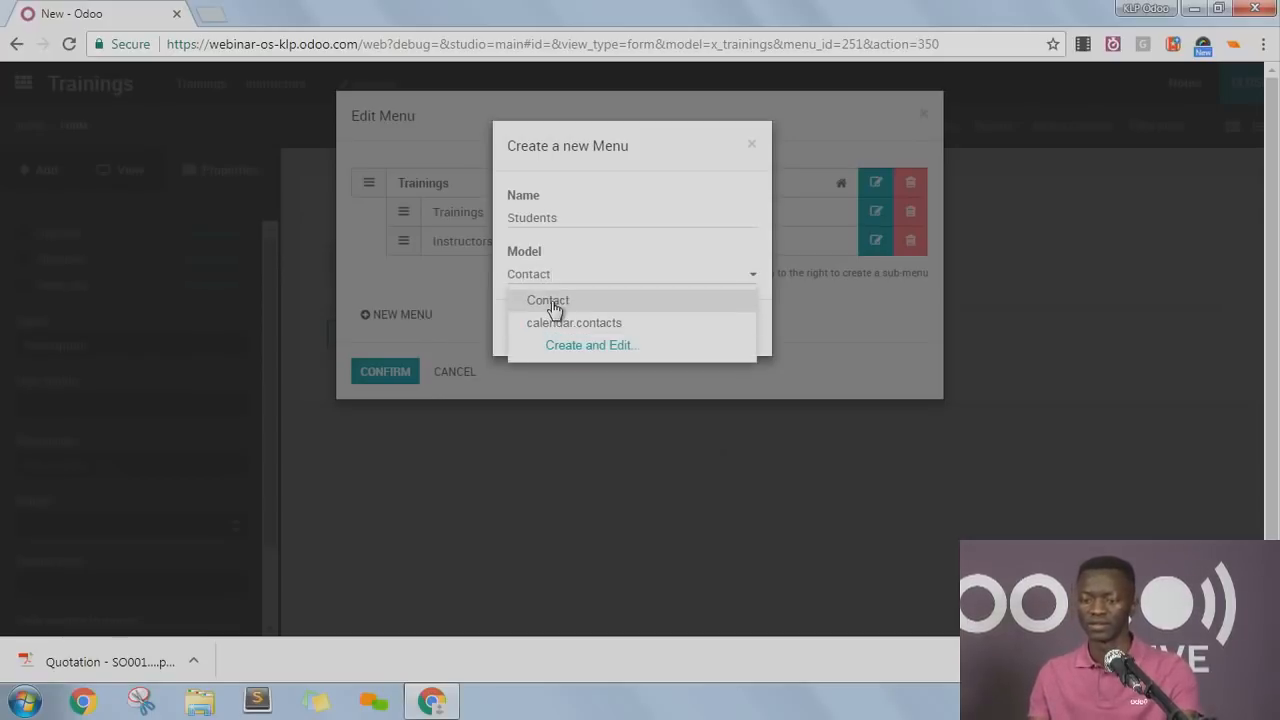
click(553, 304)
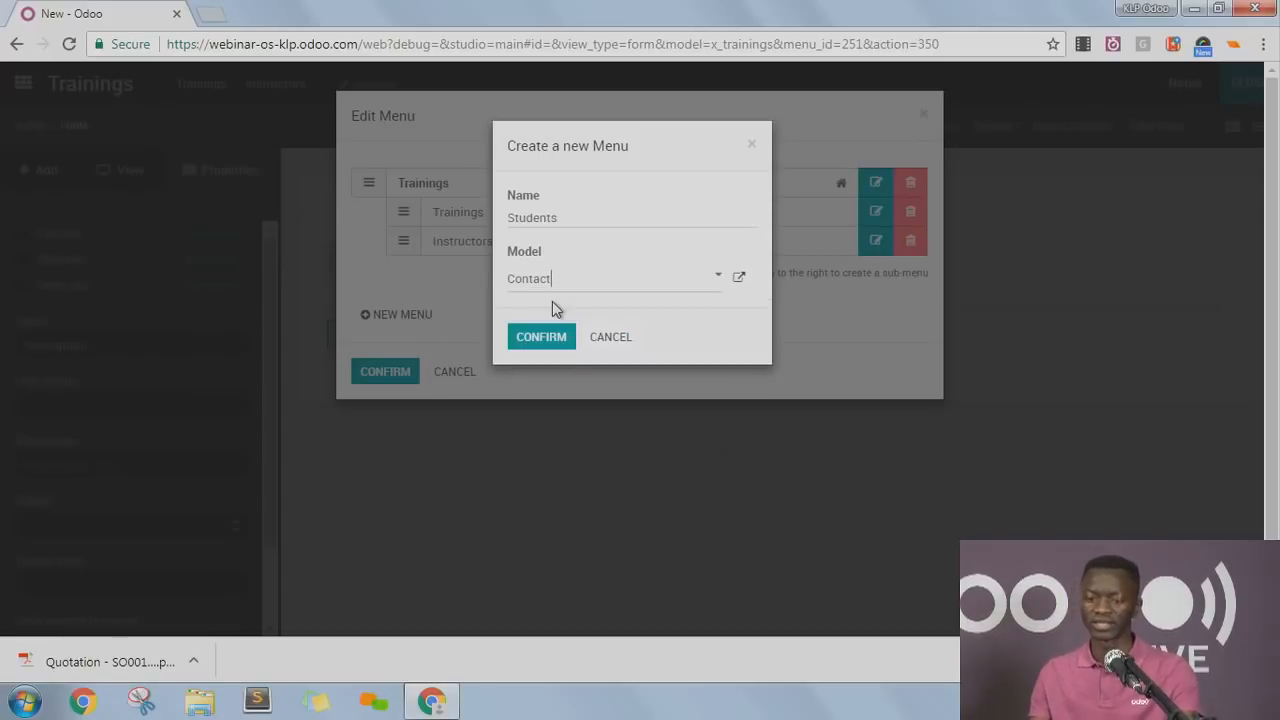
click(541, 342)
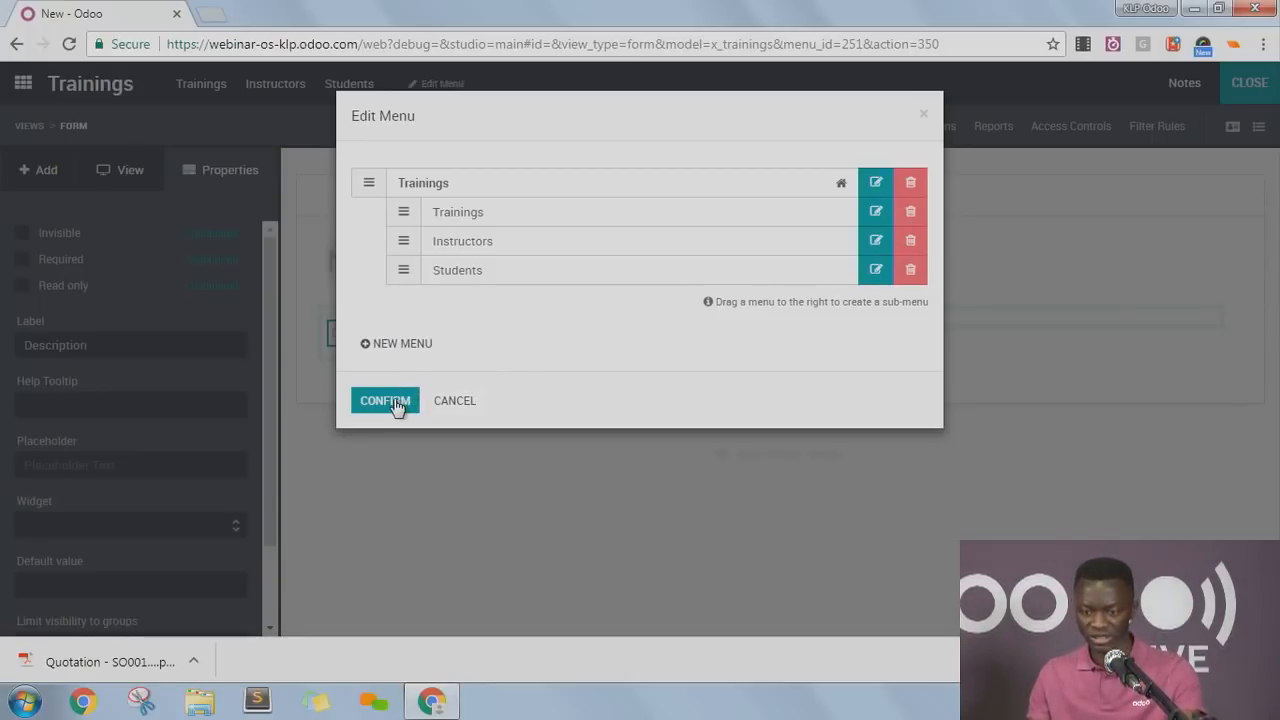
Add a Sessions menu based on a newly created Sessions model, and finish editing the app's menus.
click(404, 345)
text(Sessions)
click(572, 276)
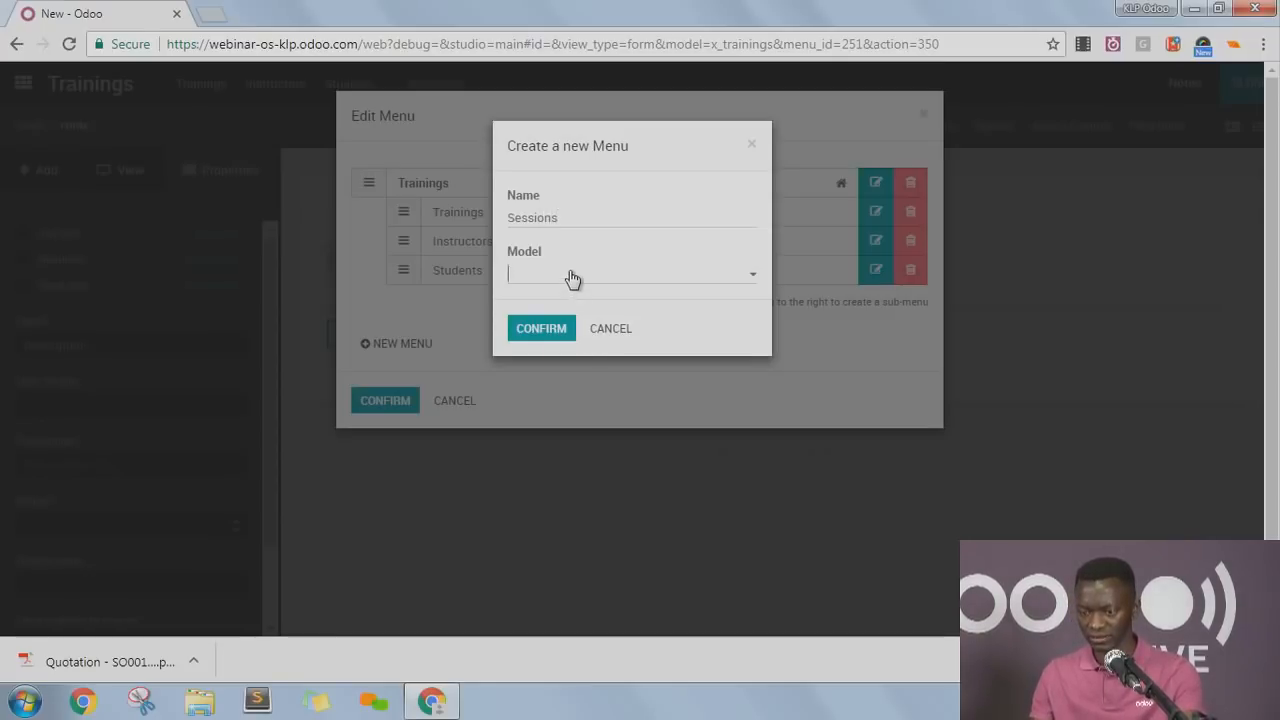
text(Sessions)
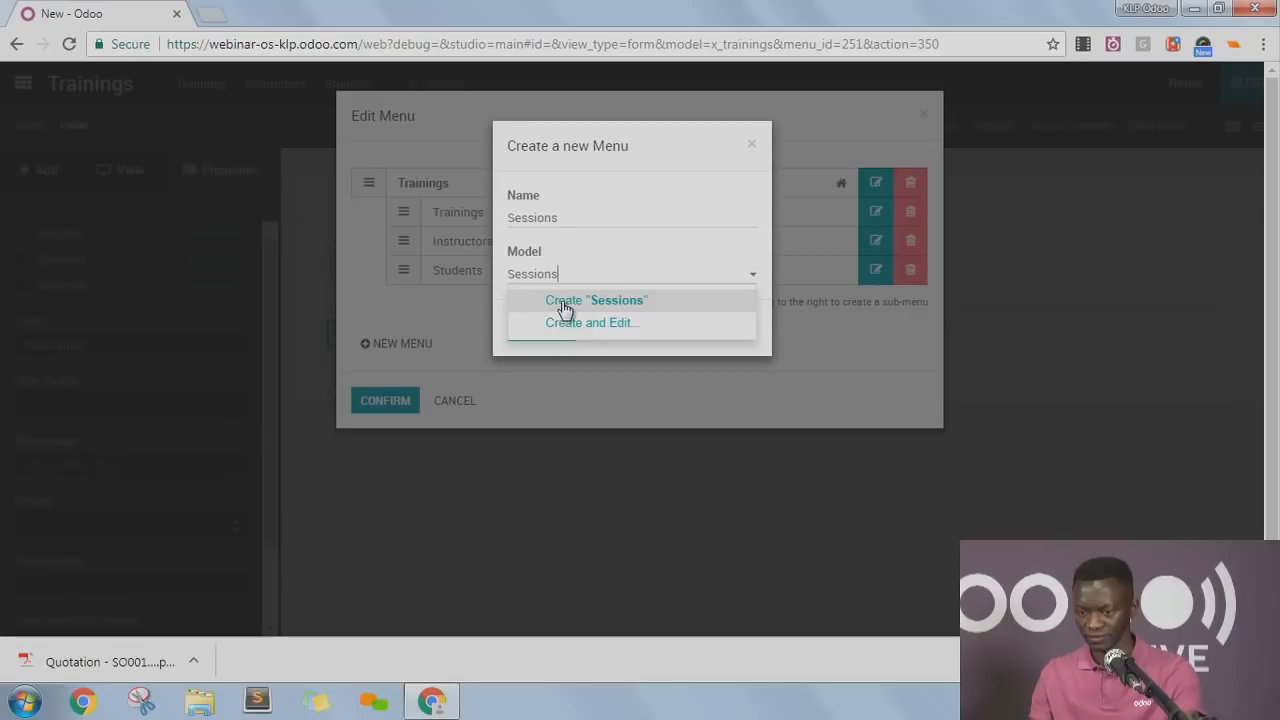
click(563, 309)
click(523, 349)
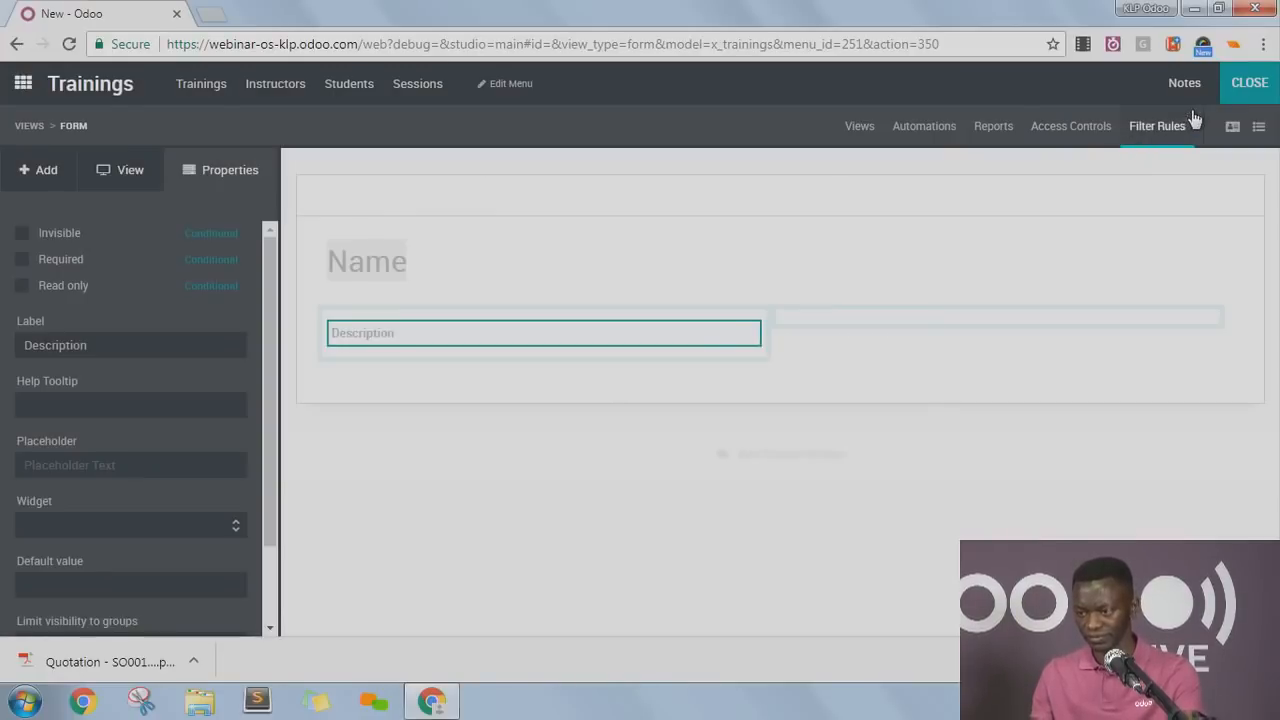
Leave Studio and open the Trainings app from the home screen.
click(1247, 86)
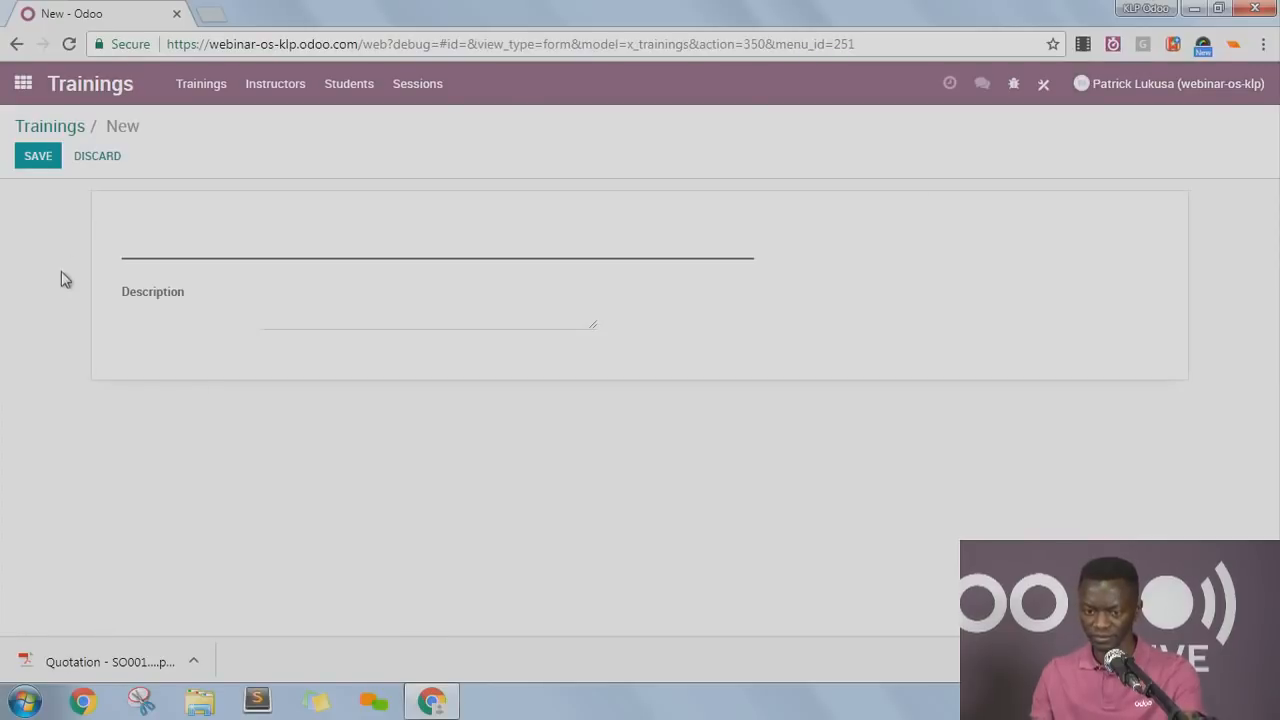
click(23, 83)
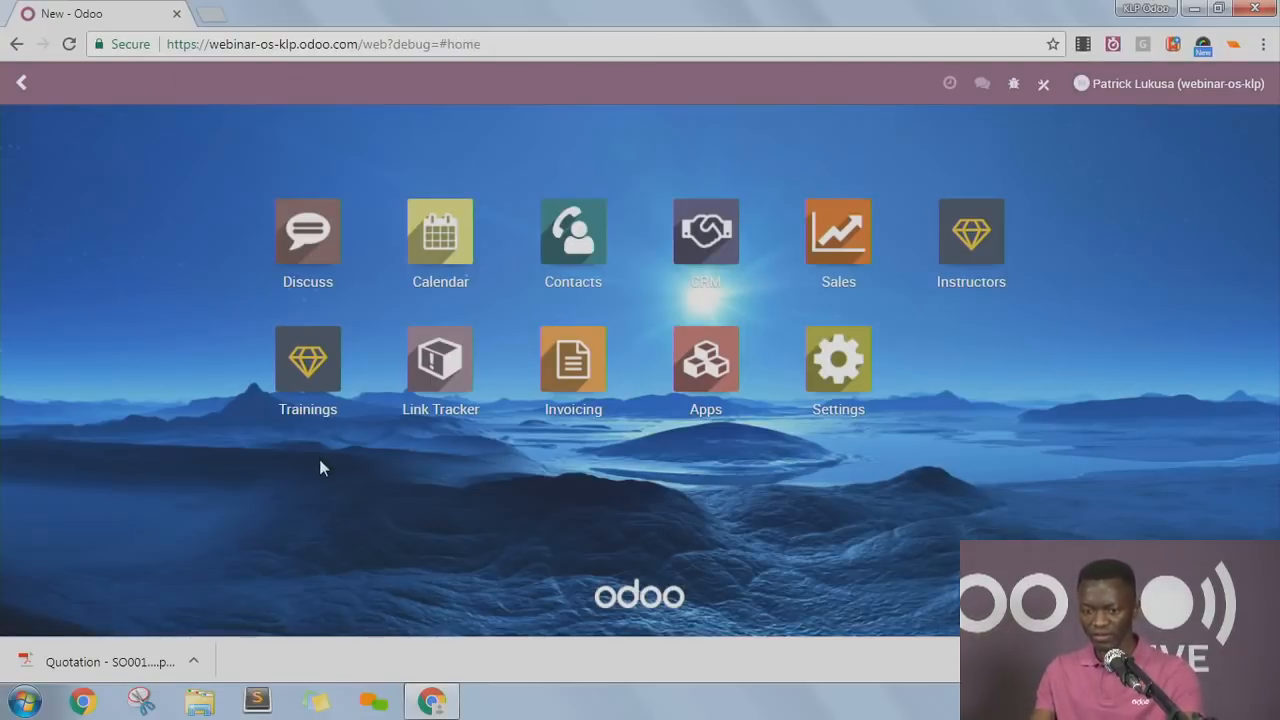
click(310, 370)
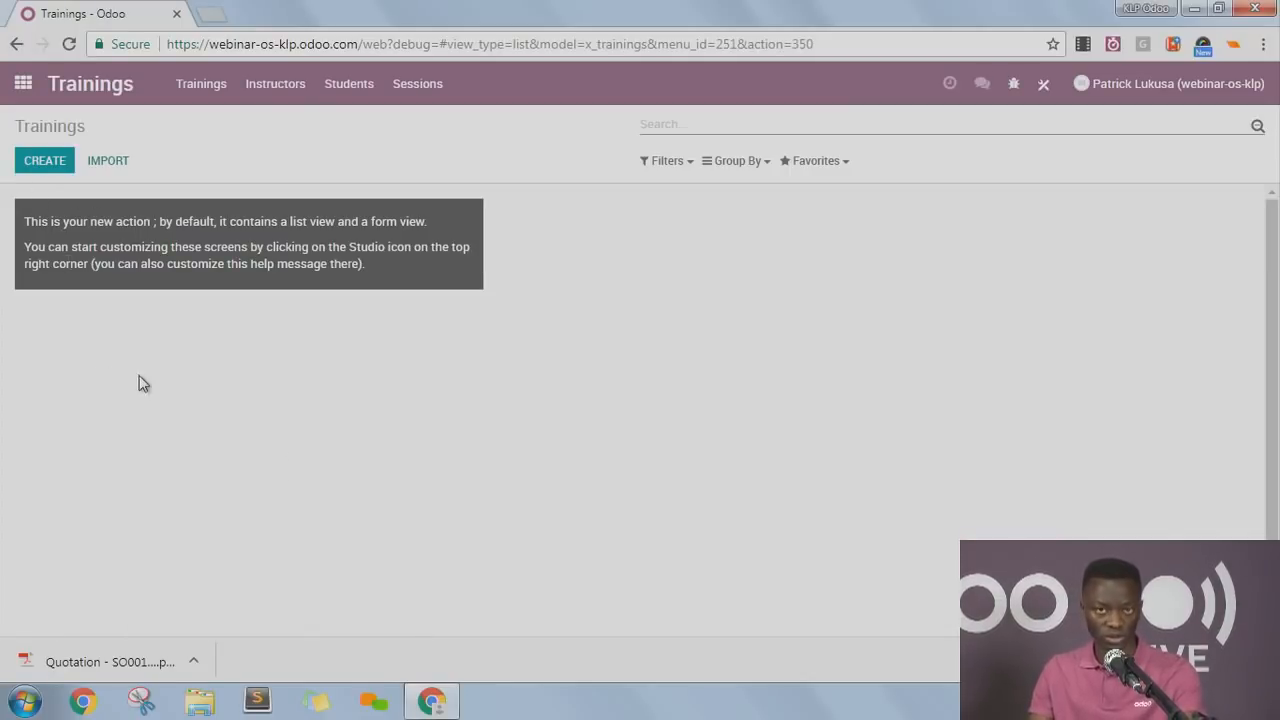
Review the Instructors, Students and Sessions lists of the Trainings app and compare the contacts listed for instructors and students.
click(275, 86)
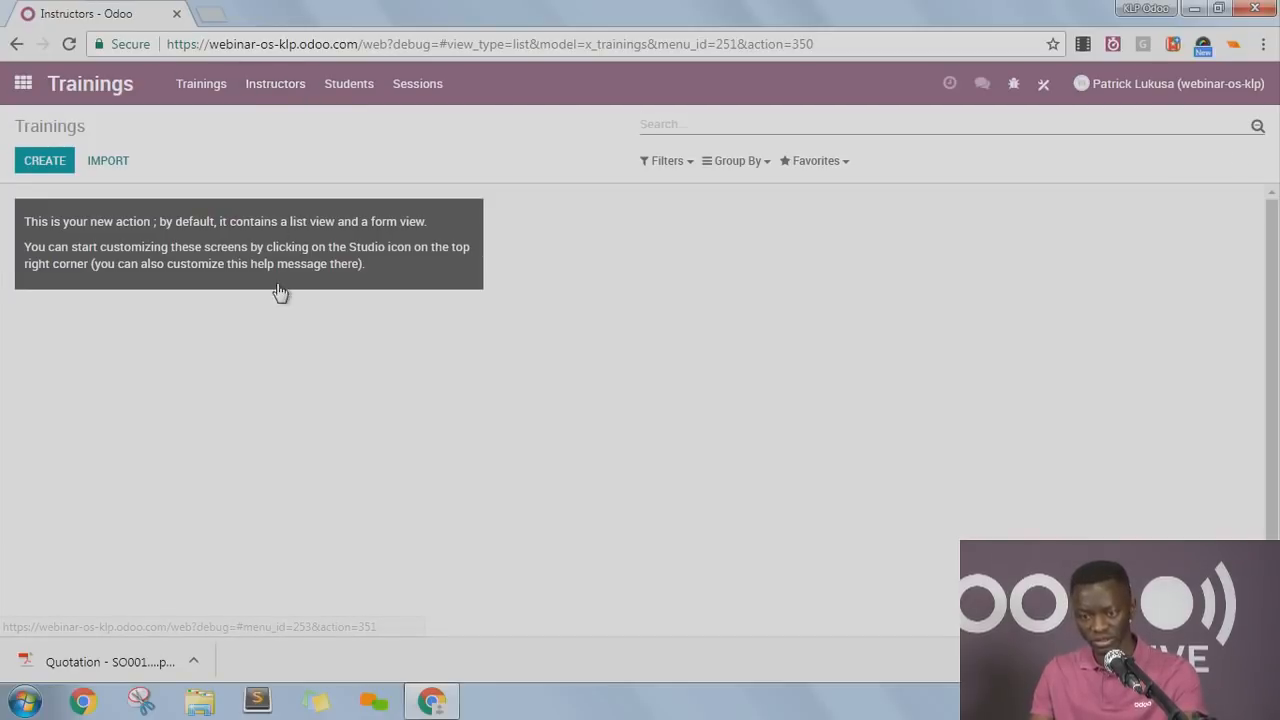
click(340, 88)
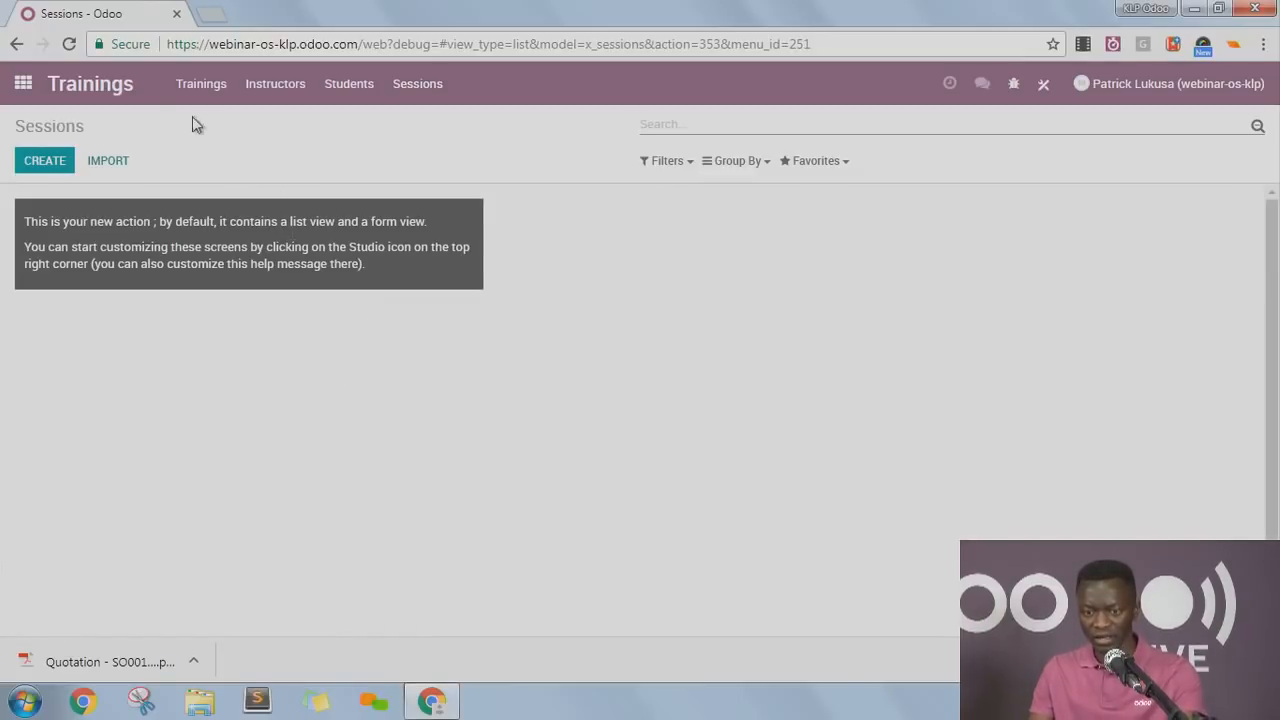
click(277, 87)
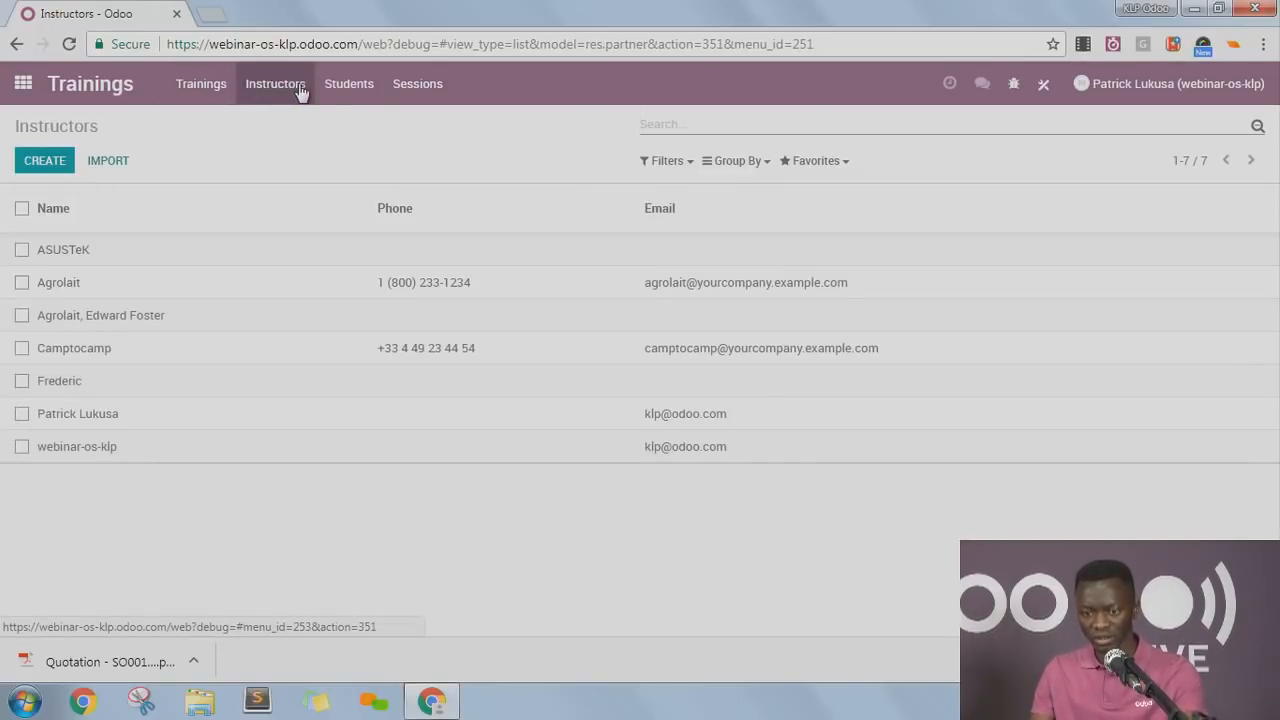
click(340, 90)
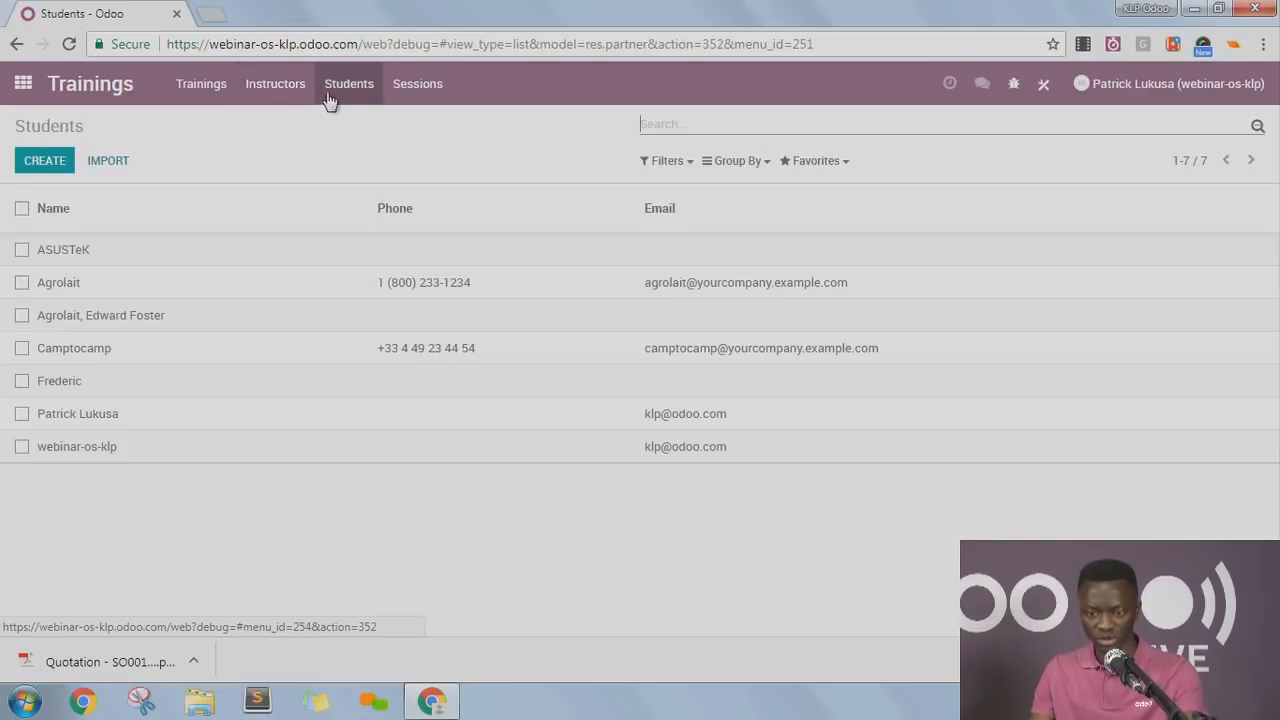
click(22, 210)
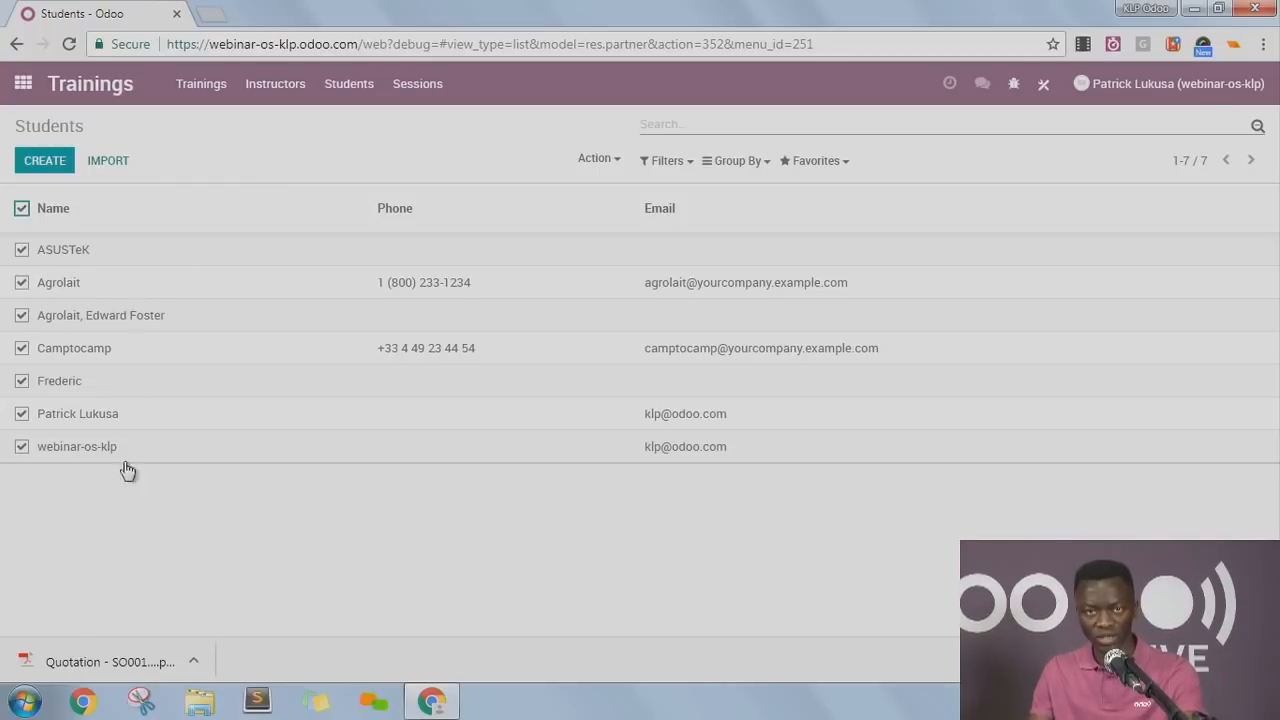
click(272, 86)
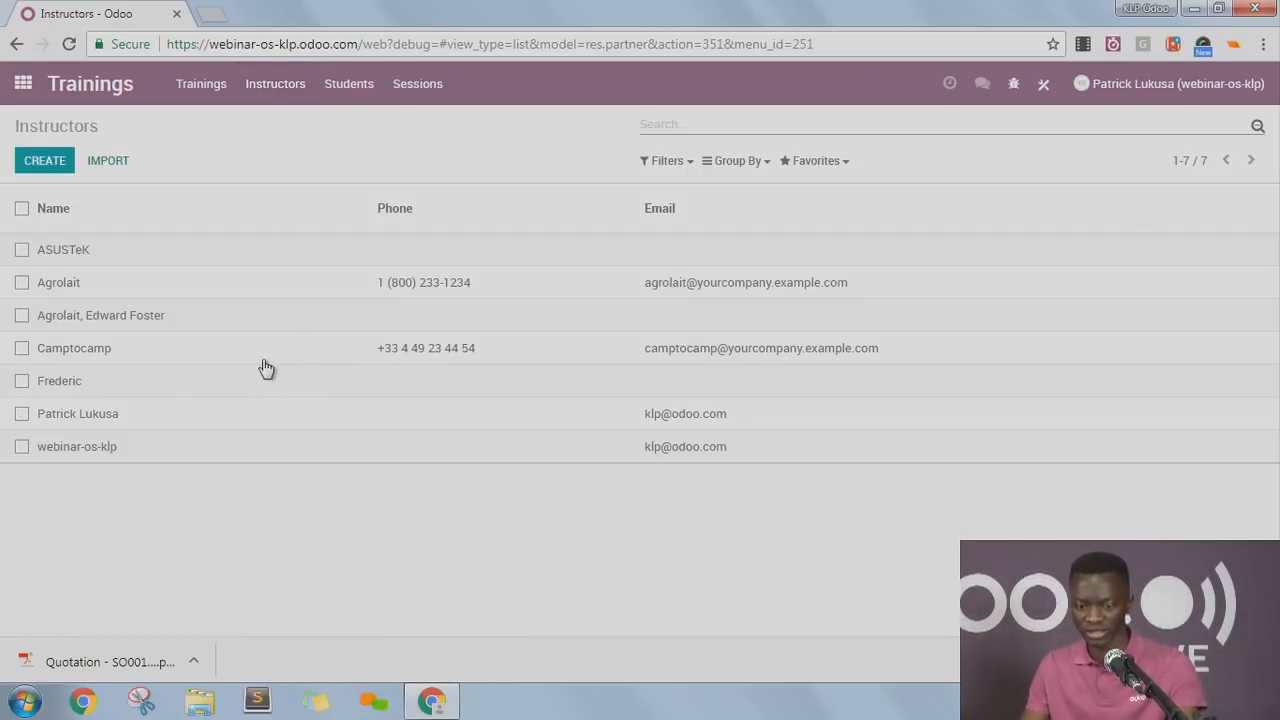
Mark the Camptocamp contact as an instructor with 03/05/2018 as its joining date, and save the record.
click(106, 394)
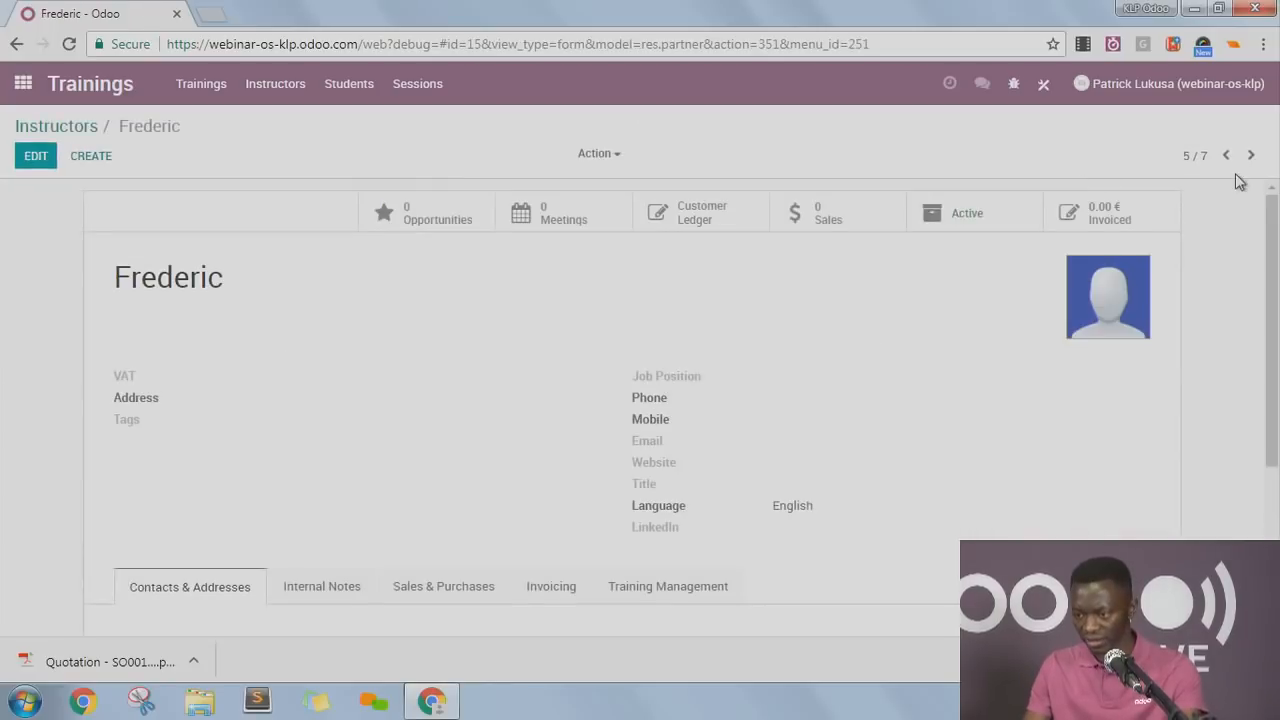
click(1227, 157)
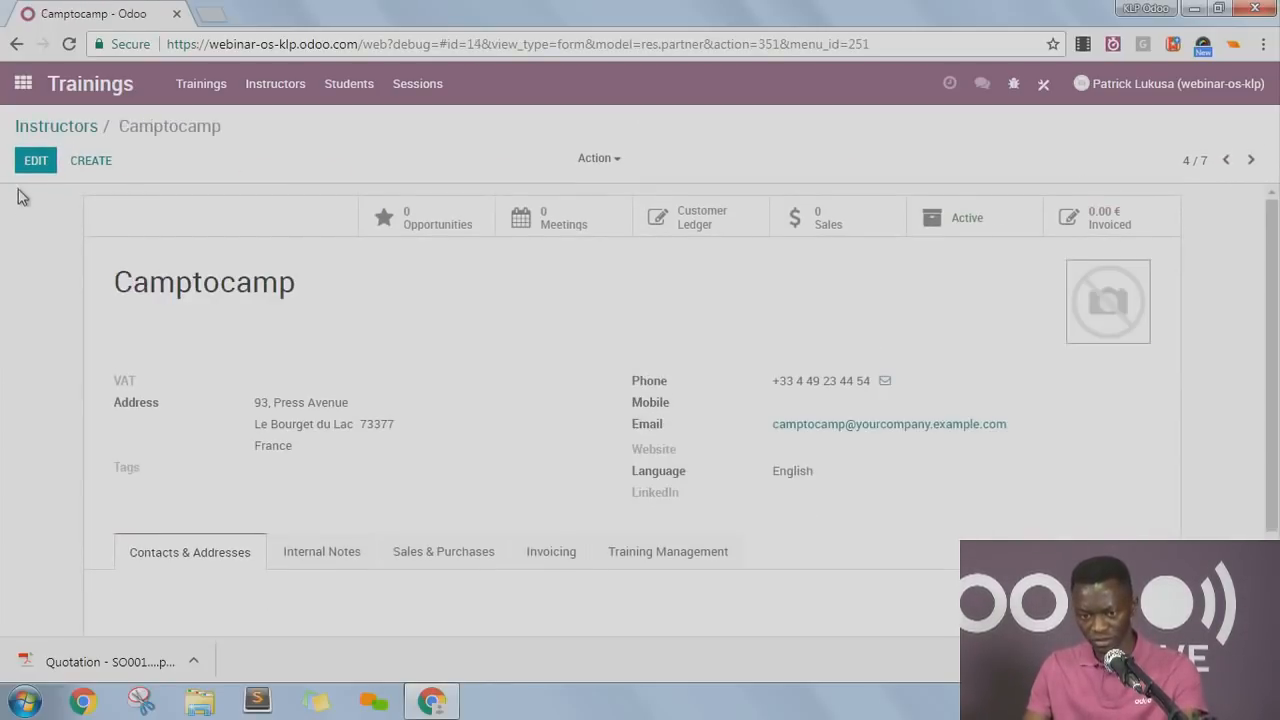
key(alt+a)
click(620, 556)
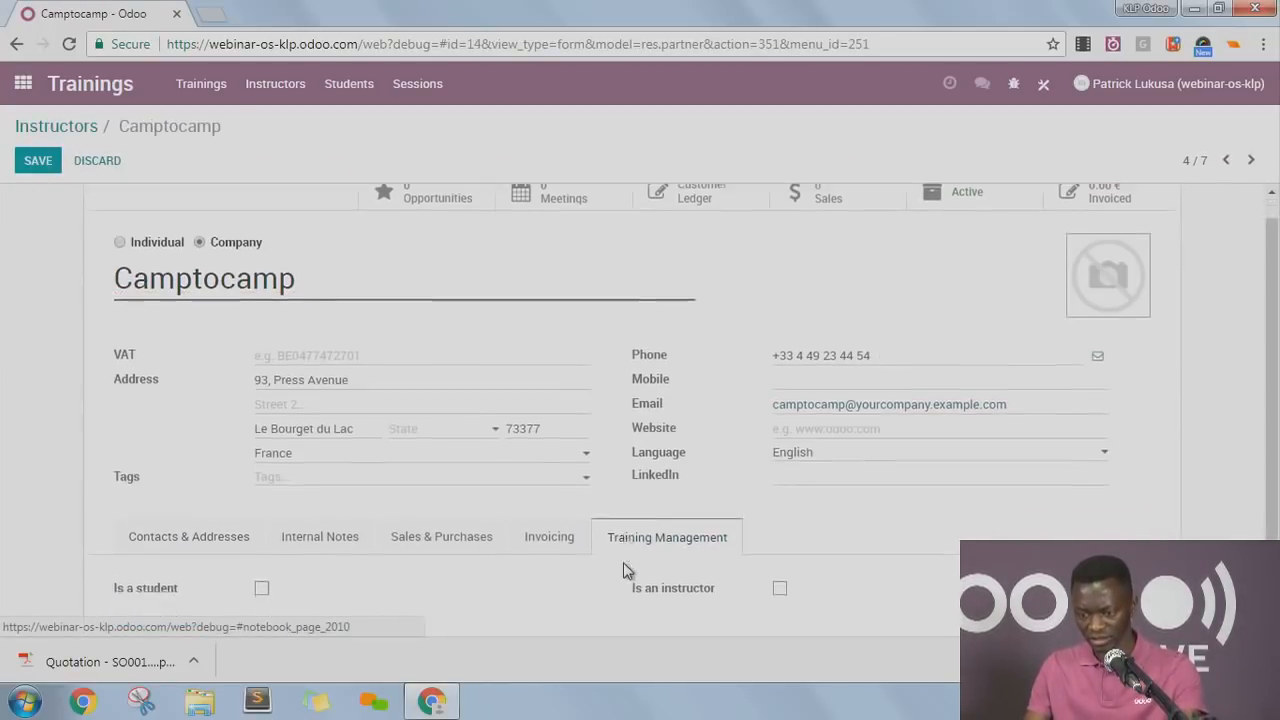
scroll(623, 562, down, 2)
click(779, 482)
click(858, 506)
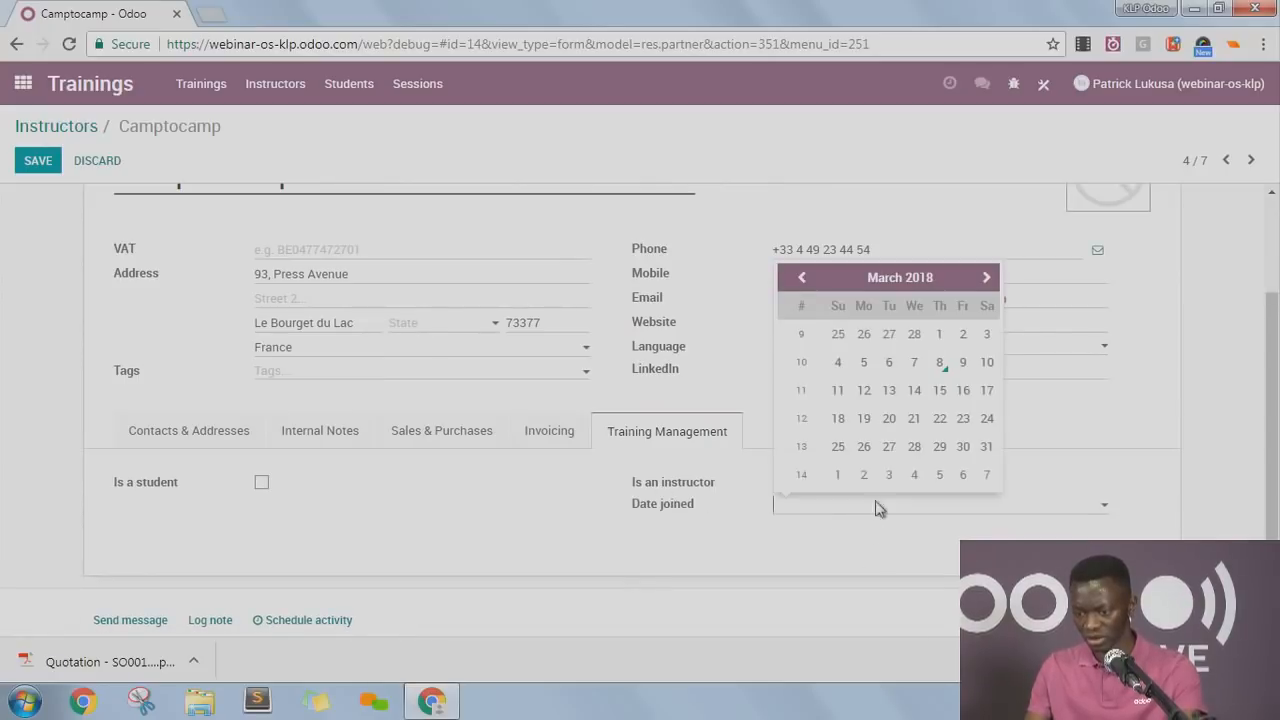
click(860, 366)
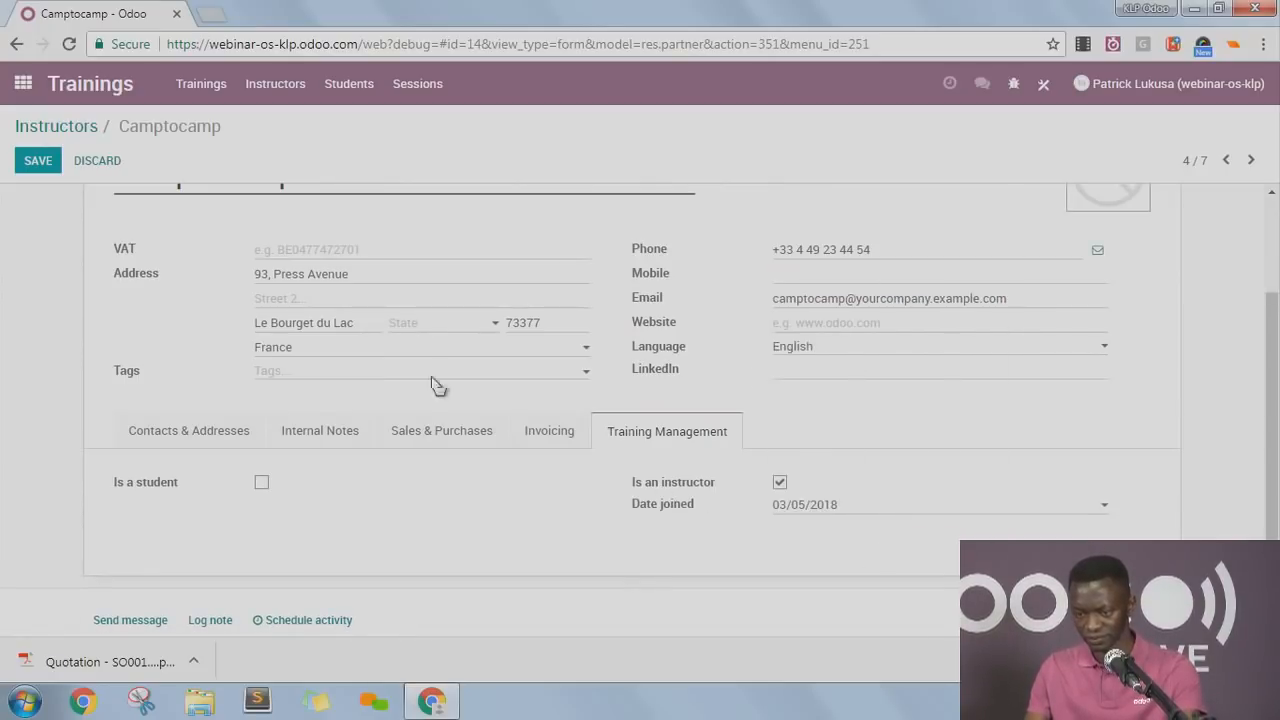
key(alt+s)
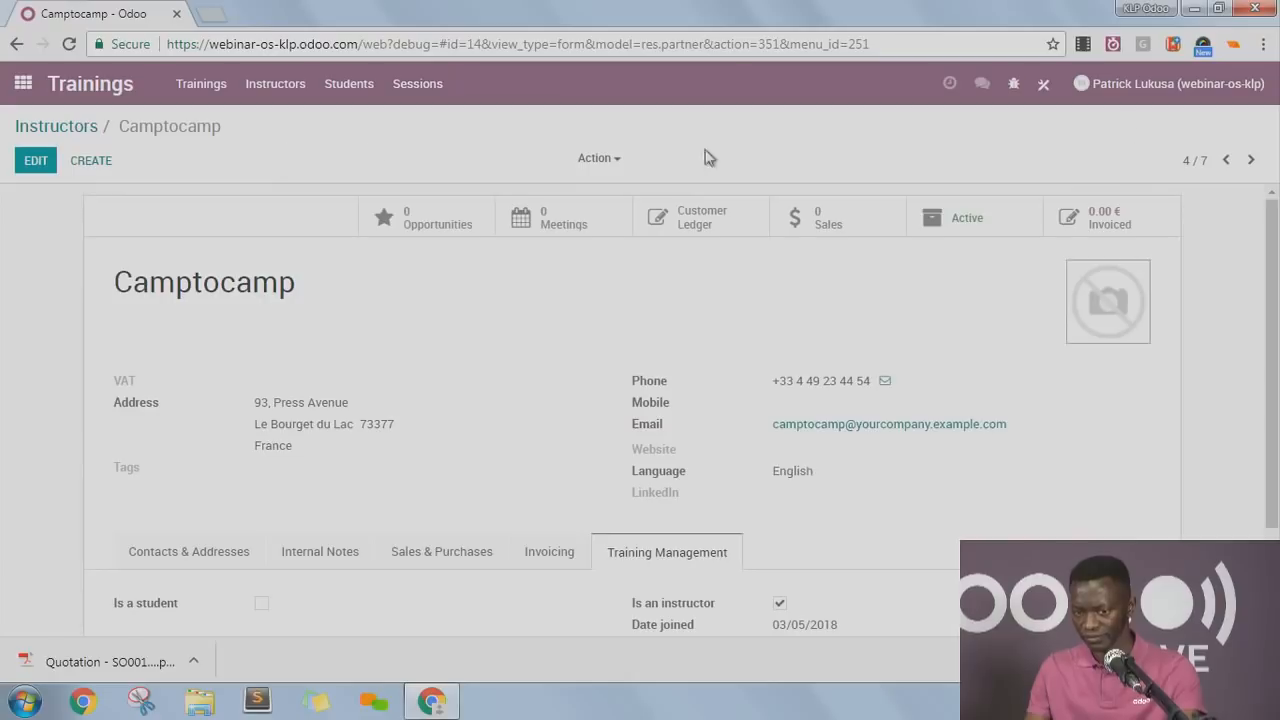
Check the student and instructor settings of the two contacts that follow Camptocamp.
click(1250, 160)
click(22, 156)
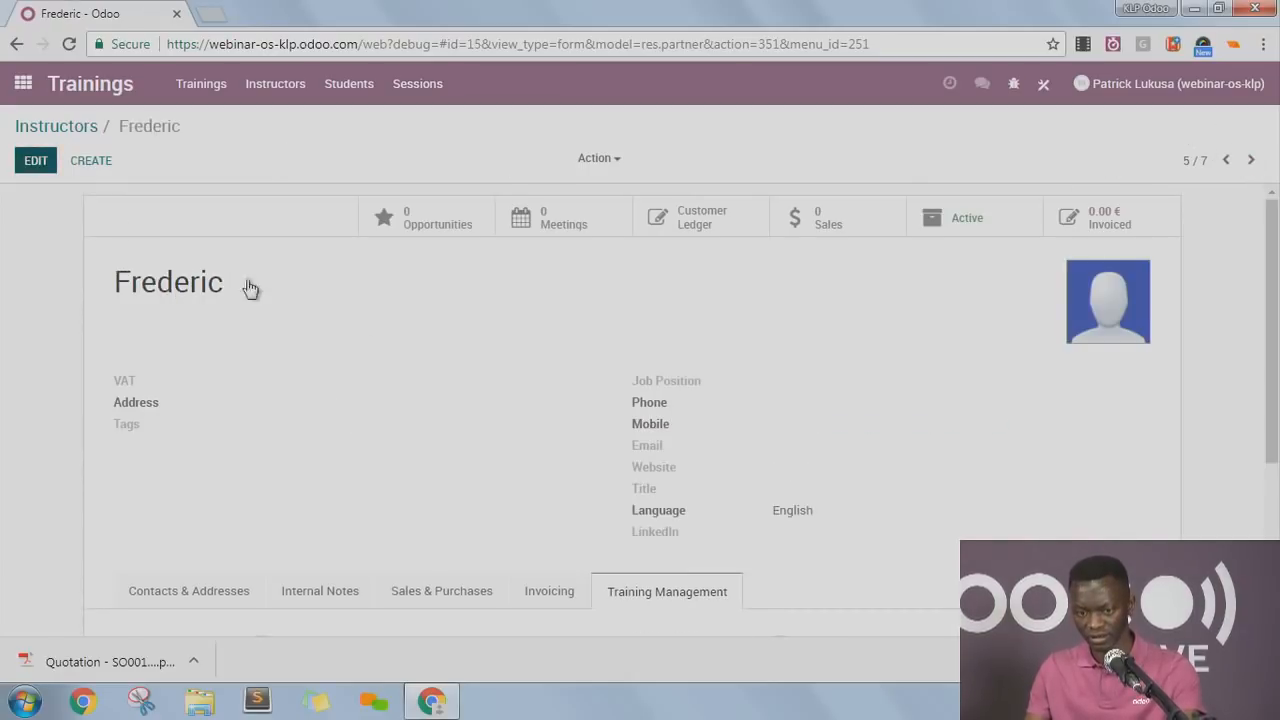
scroll(894, 354, down, 2)
scroll(896, 356, up, 2)
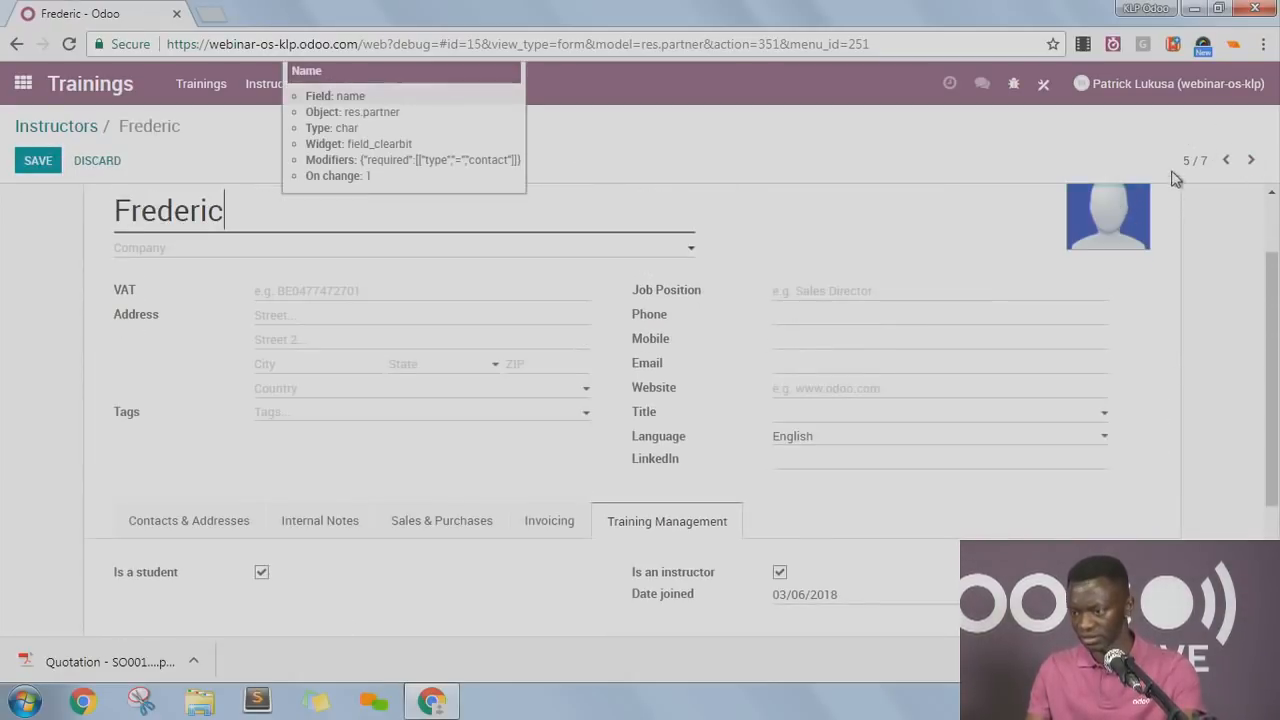
click(1250, 160)
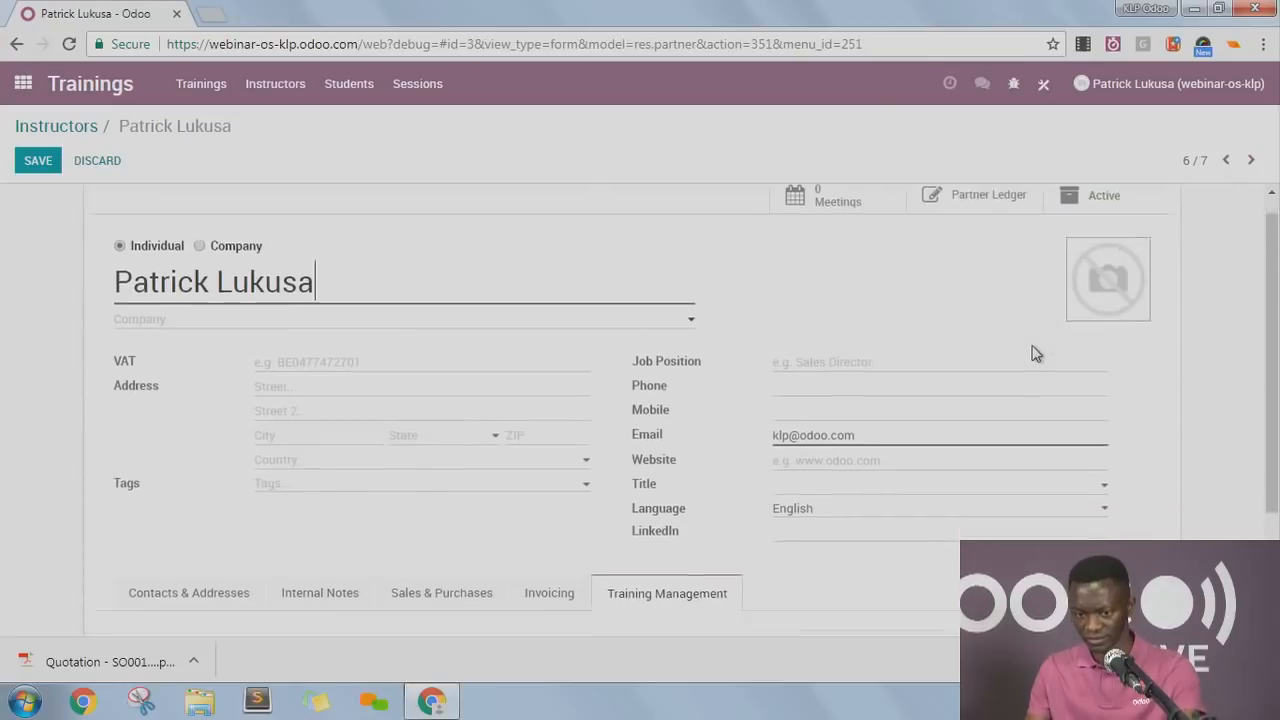
scroll(1034, 354, down, 1)
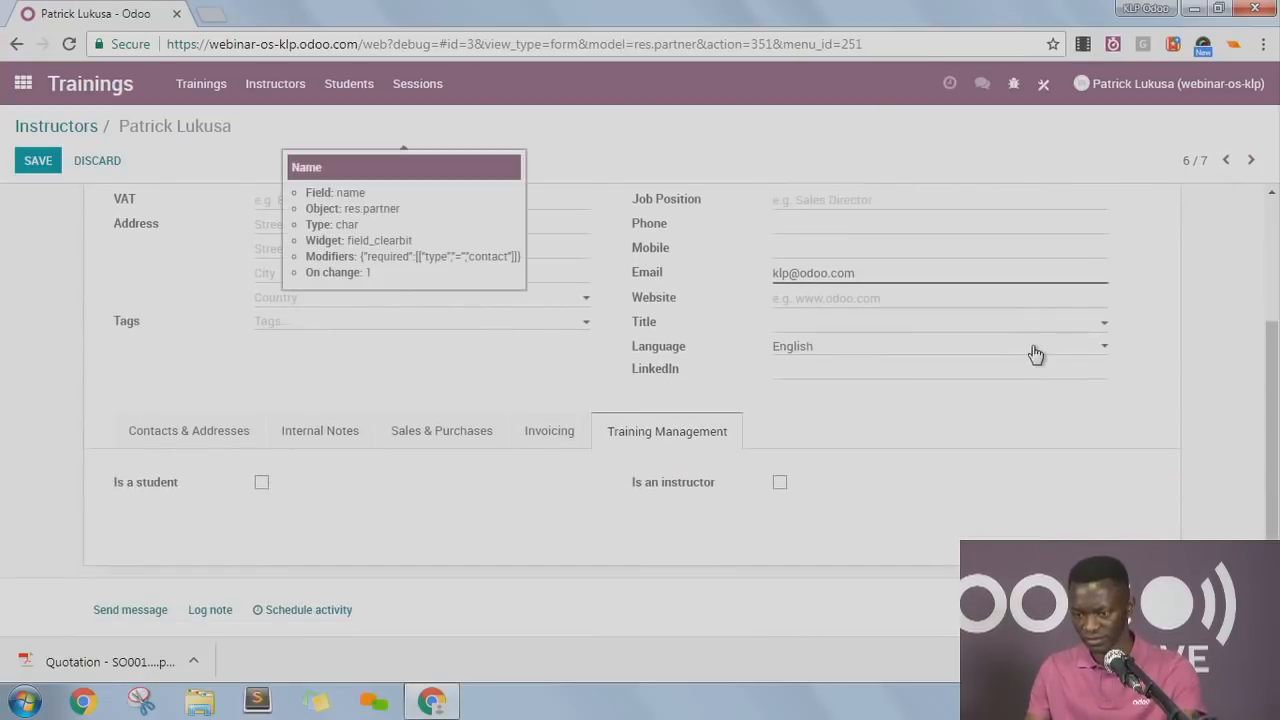
Mark the webinar-os-klp contact as an instructor who joined on 25 February 2018, save it and return to the Instructors list.
click(1250, 160)
scroll(827, 387, down, 2)
click(779, 482)
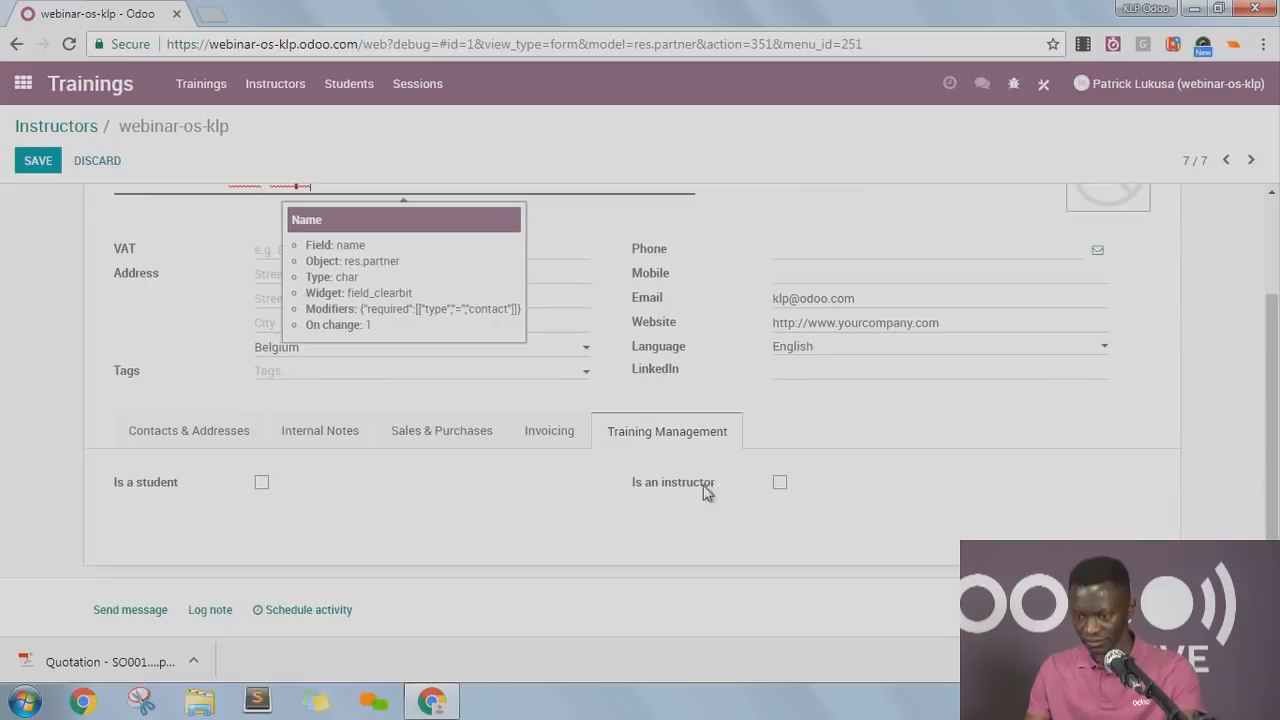
click(829, 505)
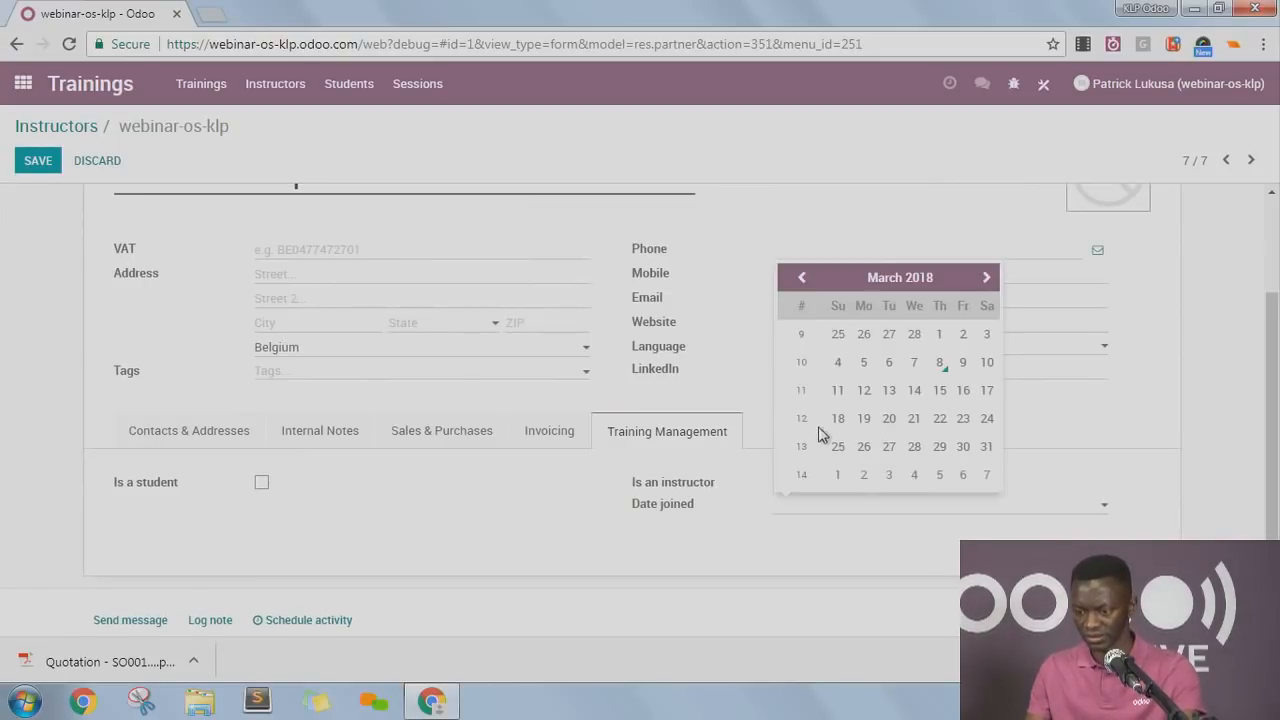
click(842, 337)
click(35, 159)
click(50, 127)
click(230, 276)
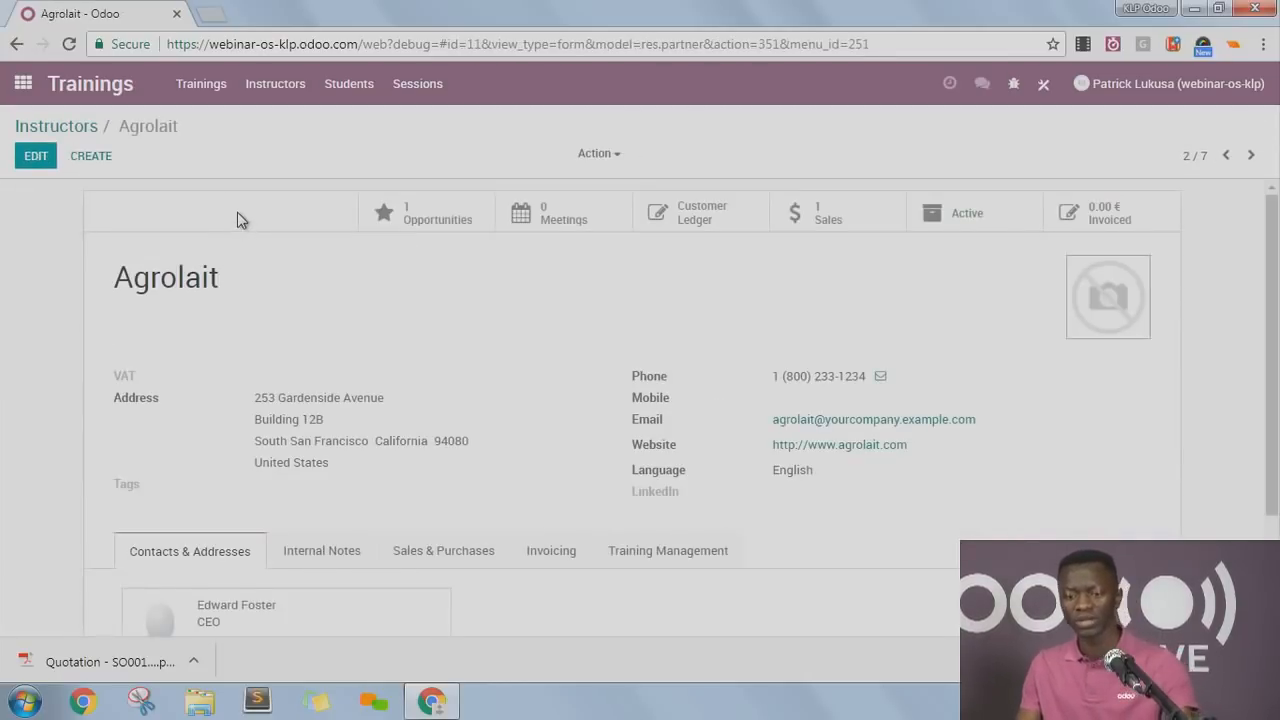
click(68, 128)
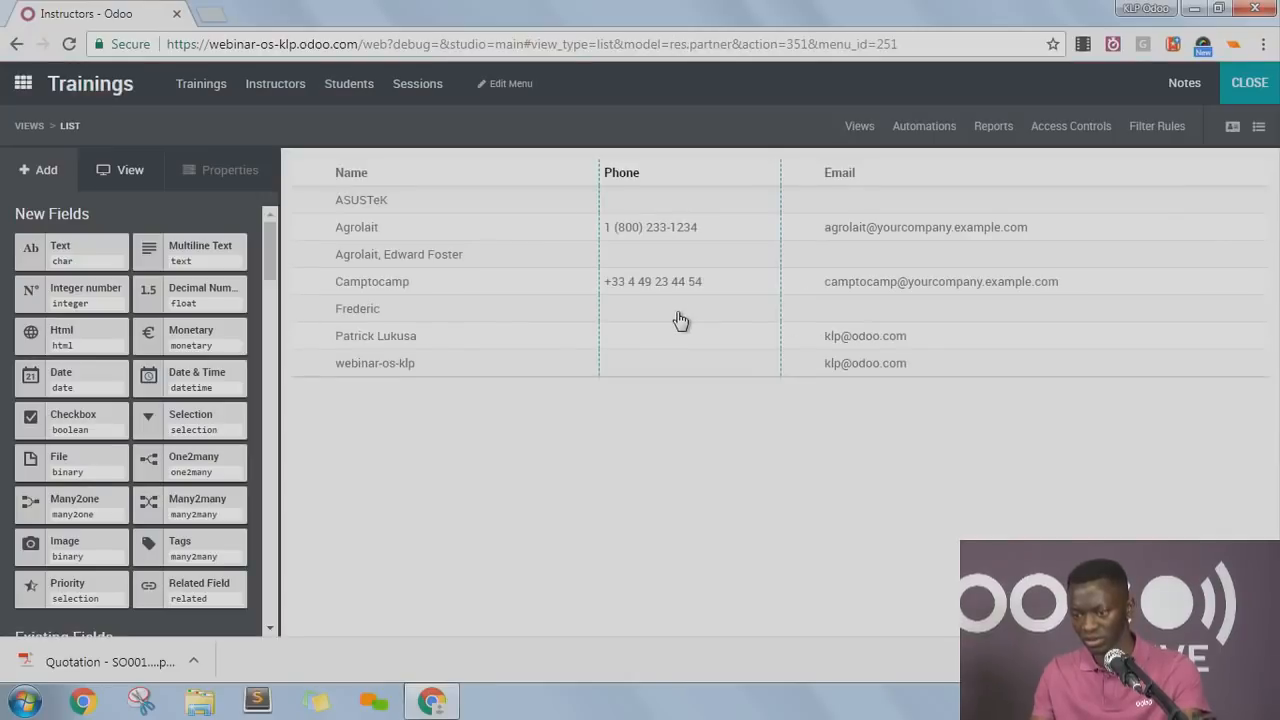
Start a new filter rule for the Contact model in Studio and name it "Instructors only".
click(1157, 127)
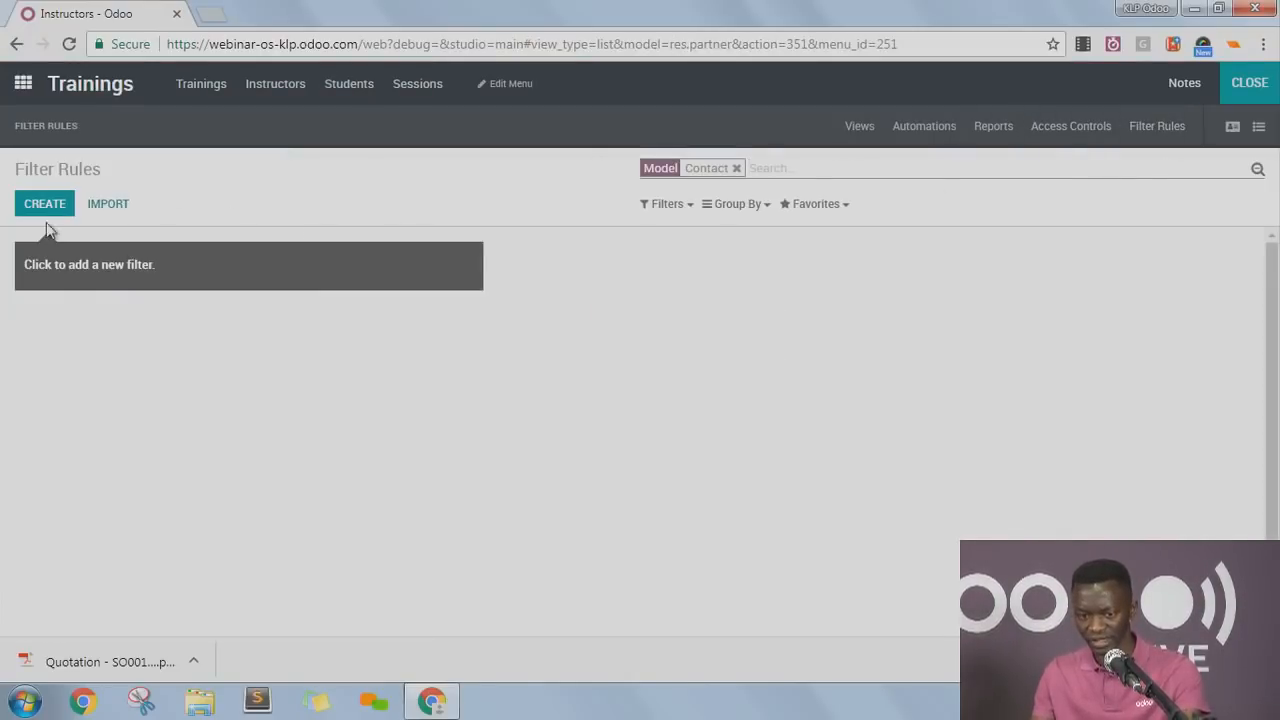
click(47, 215)
click(335, 274)
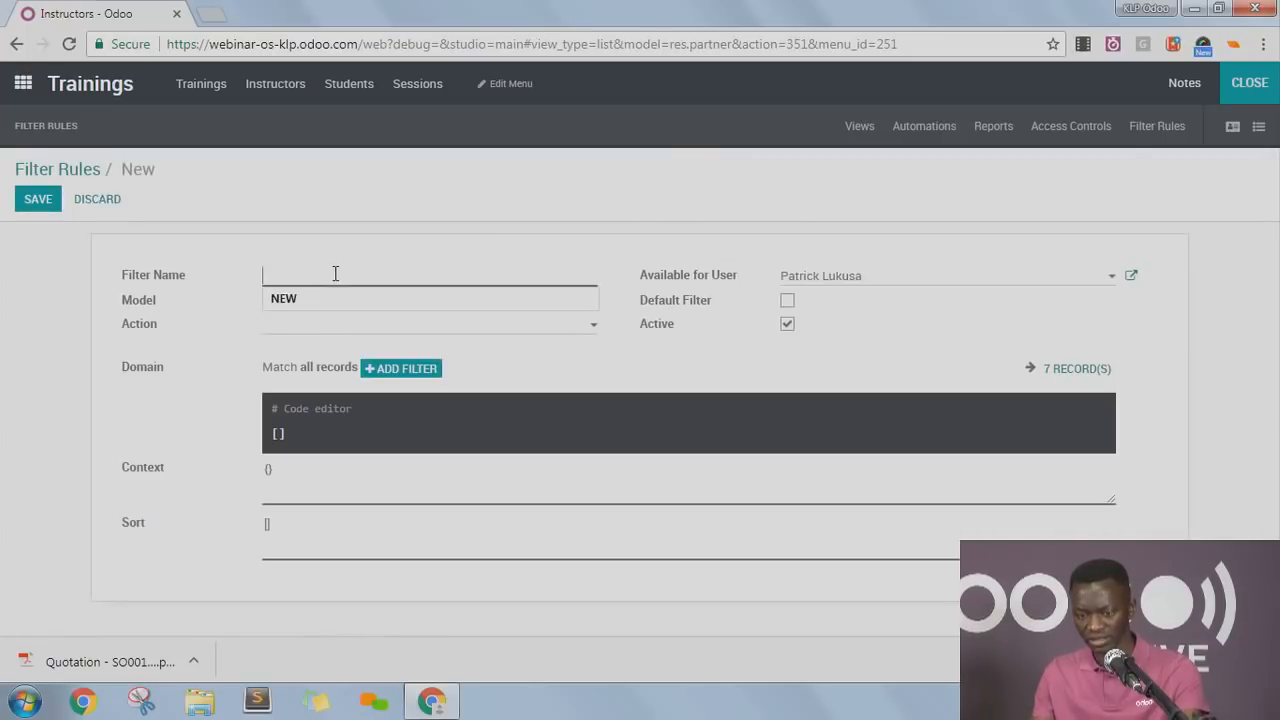
text(Instructors only)
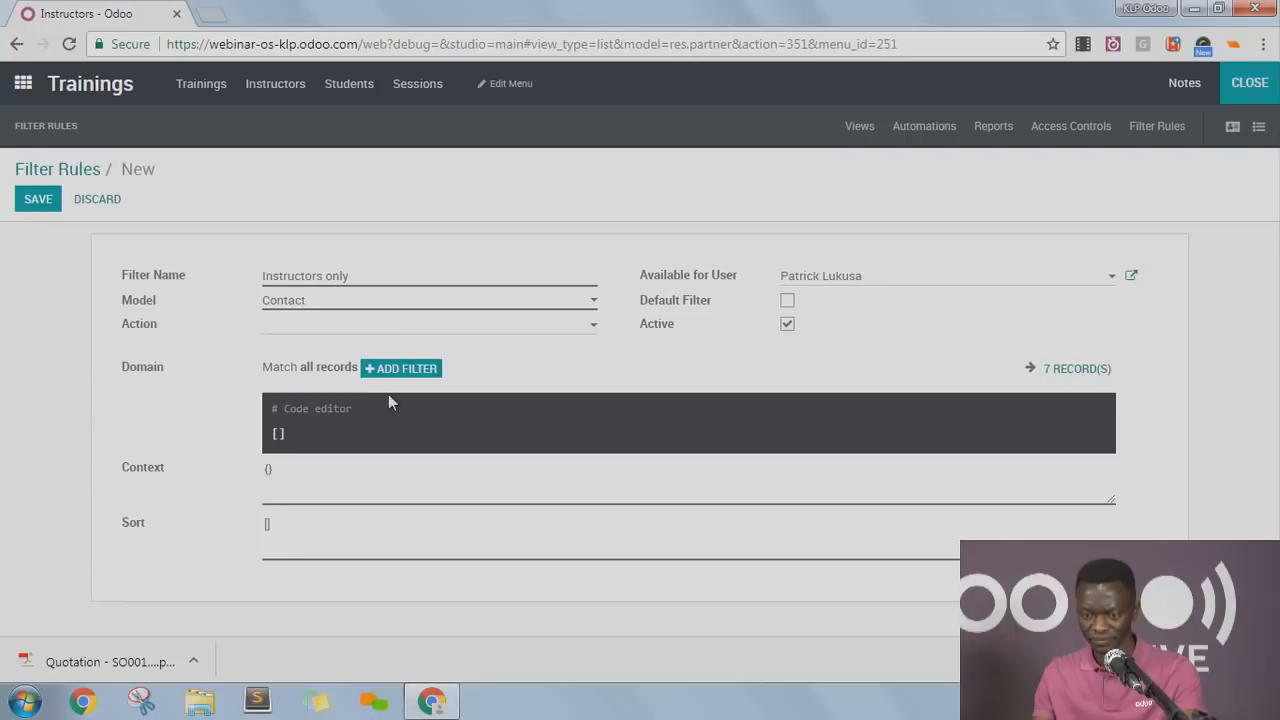
Limit the filter's domain to contacts with "Is an instructor" set to true, and save it as a default filter.
click(398, 369)
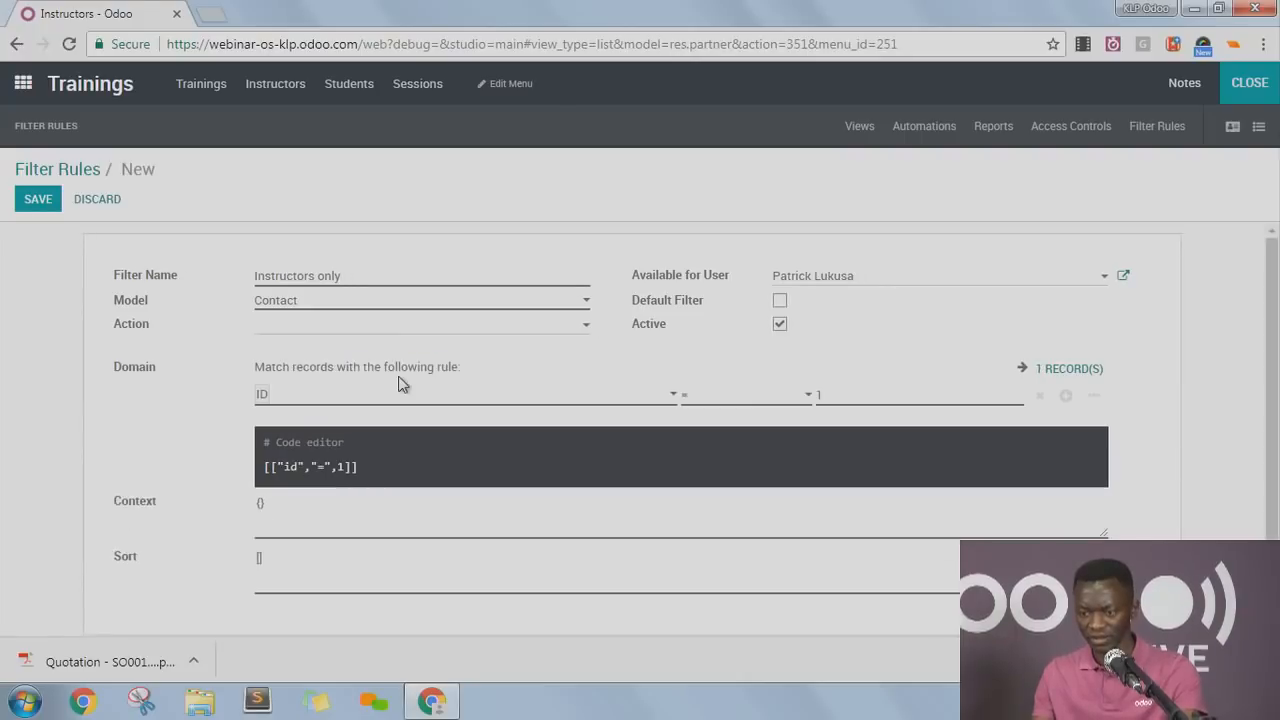
click(505, 397)
scroll(457, 480, down, 10)
scroll(369, 515, down, 10)
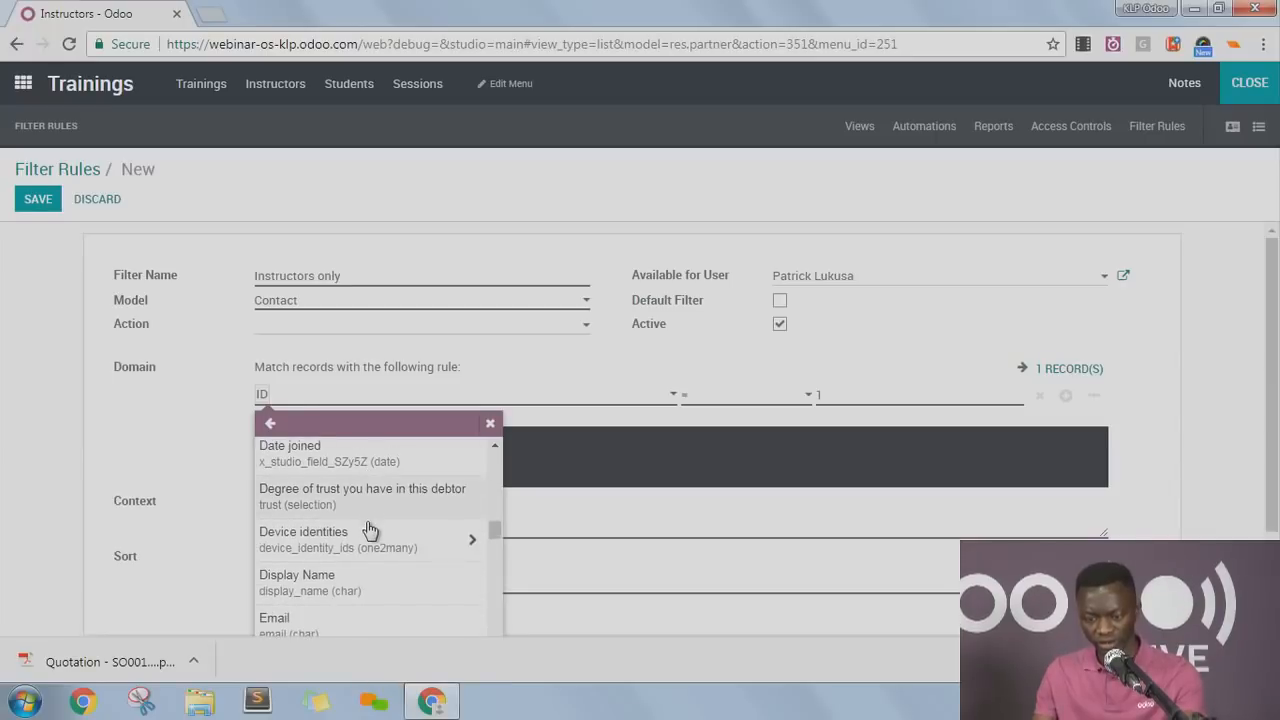
scroll(362, 556, down, 10)
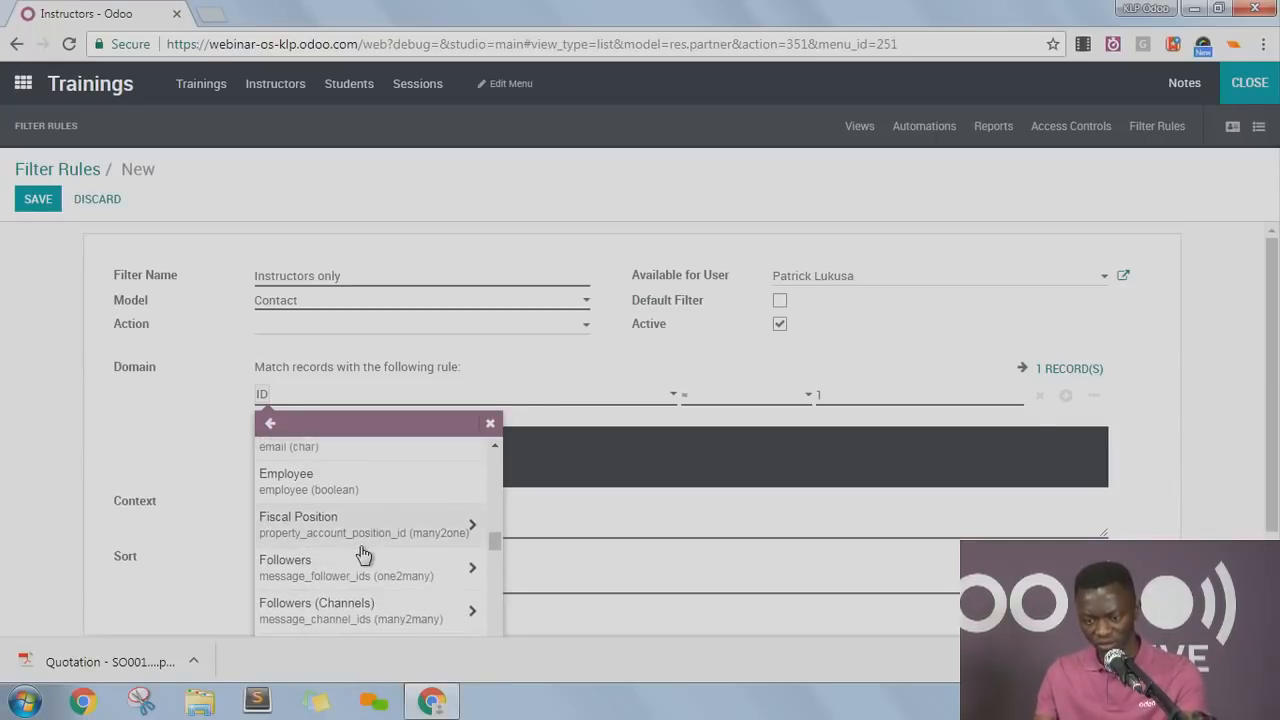
scroll(362, 556, down, 6)
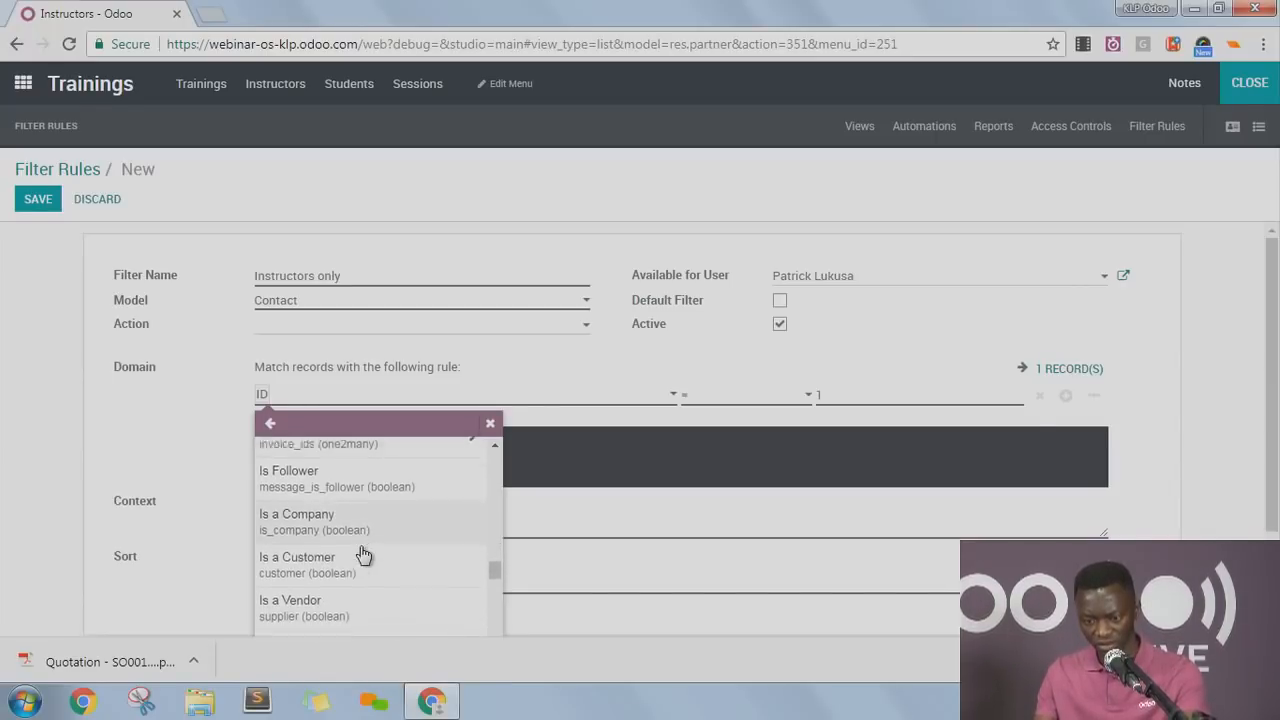
click(356, 530)
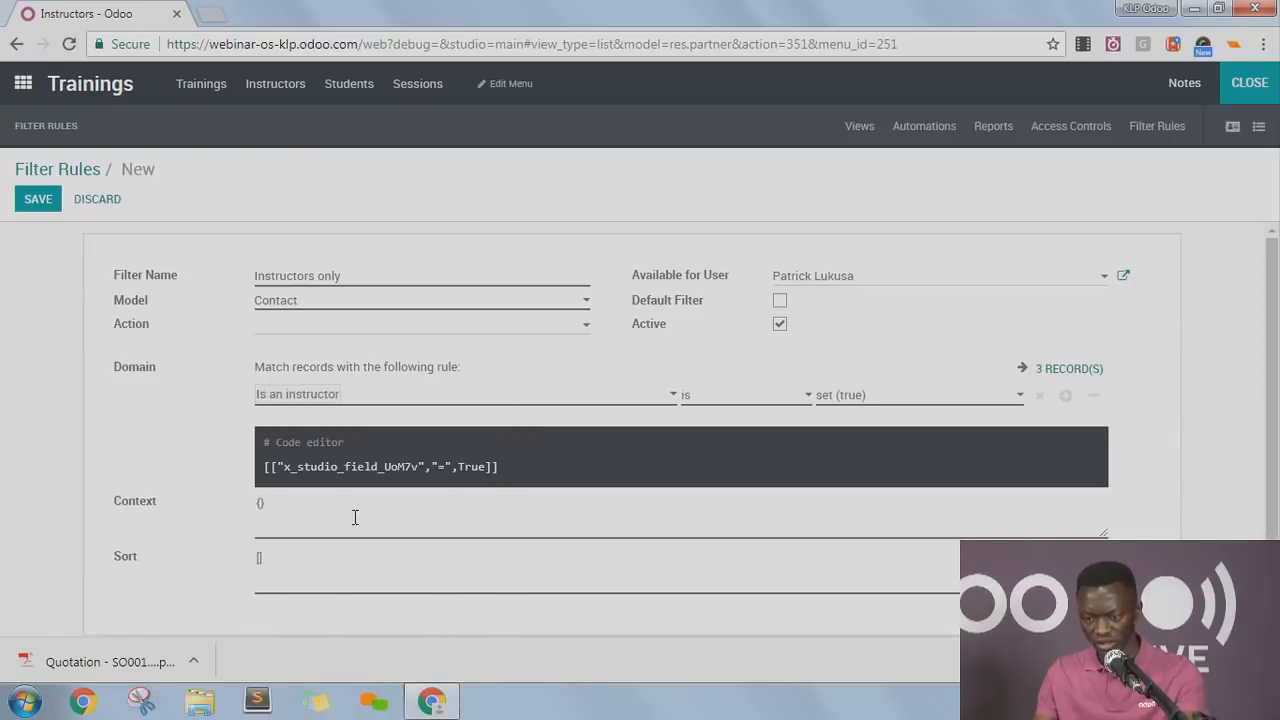
click(852, 400)
click(854, 412)
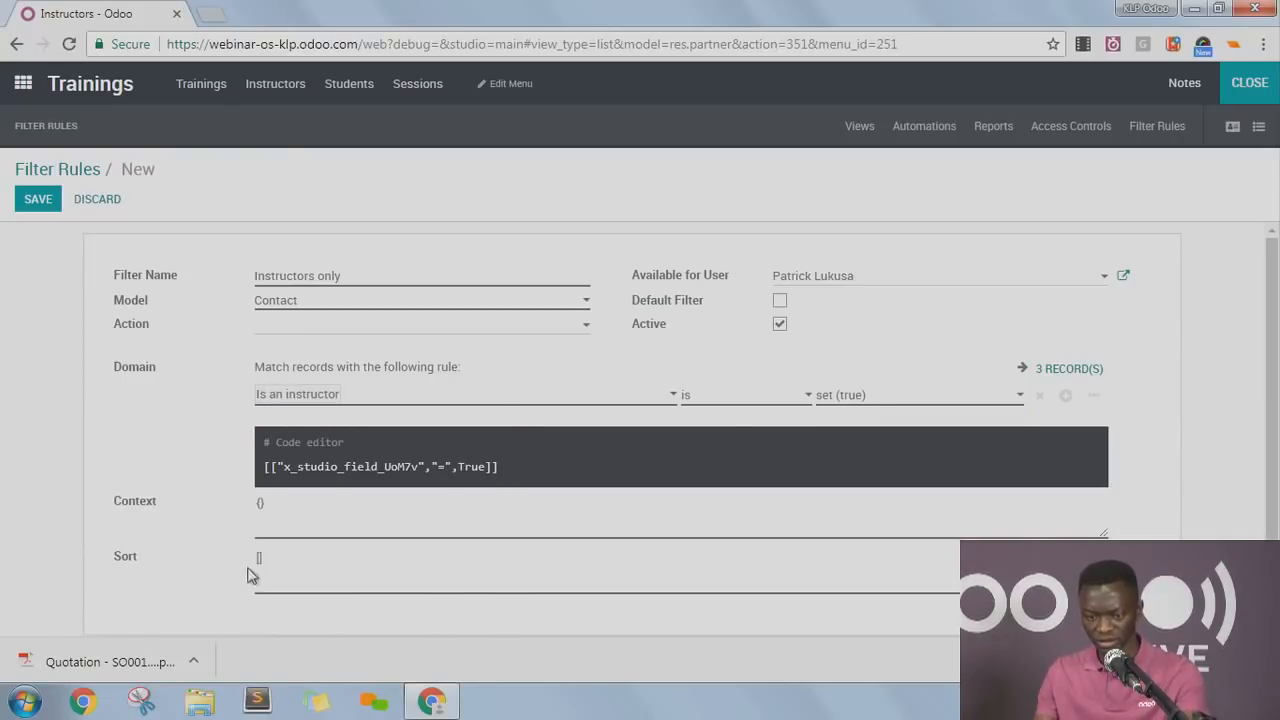
click(703, 300)
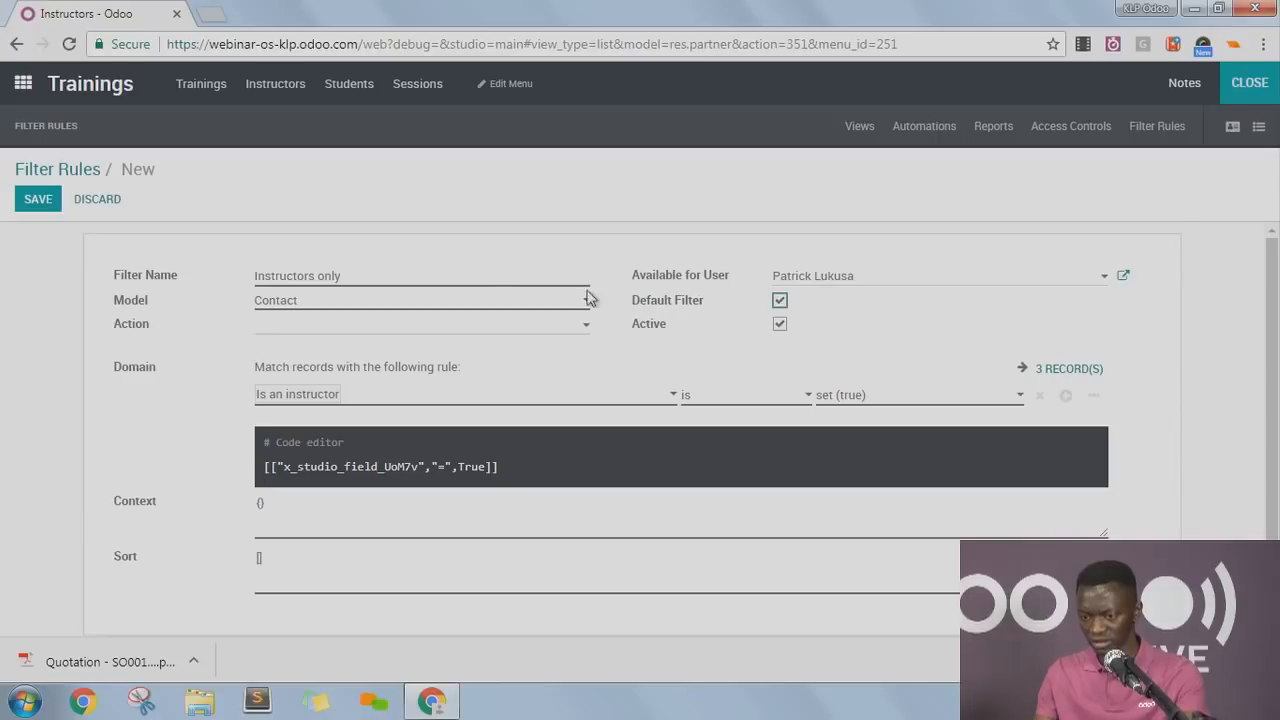
click(38, 200)
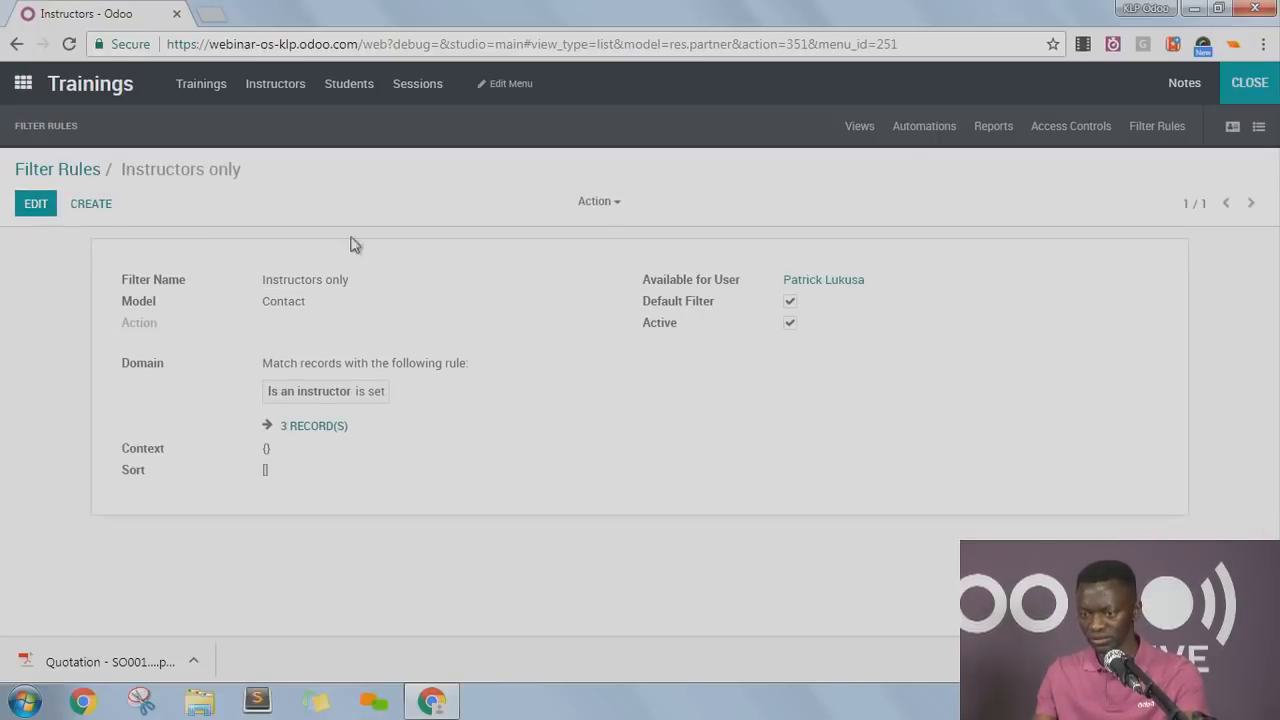
Check the filtered Instructors list, leave Studio, and compare the Instructors and Students lists.
click(272, 88)
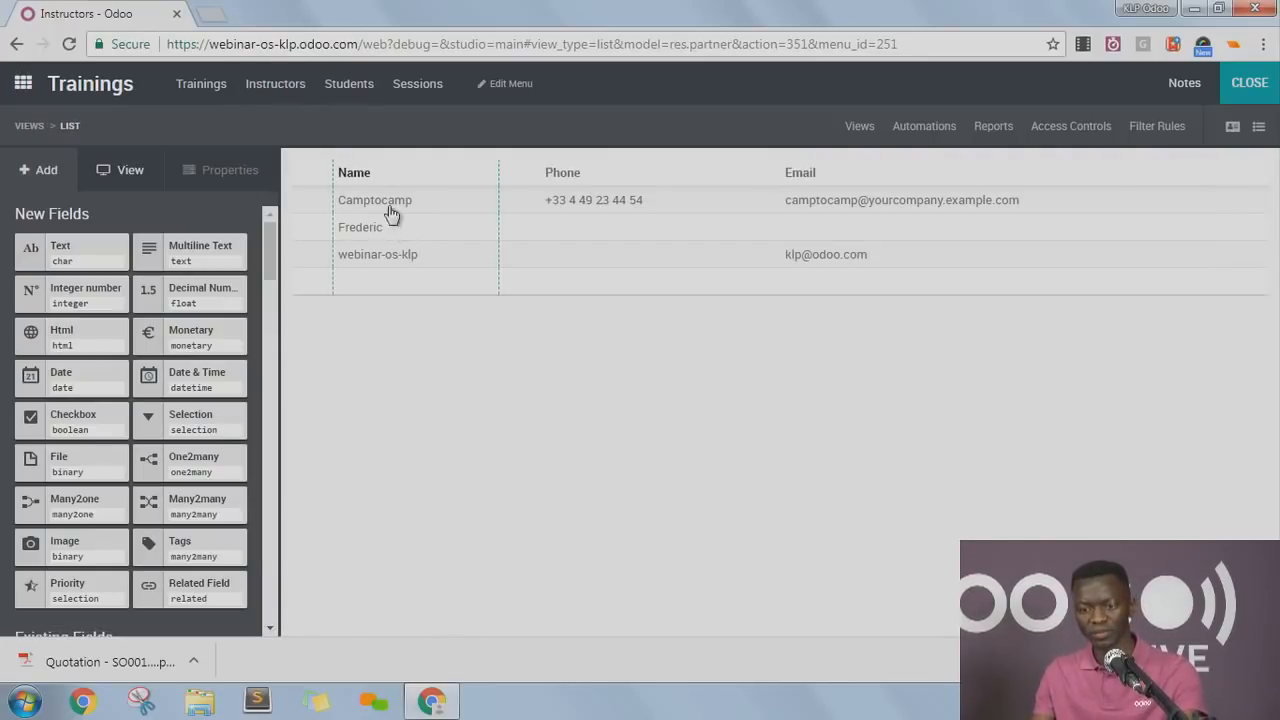
click(1257, 101)
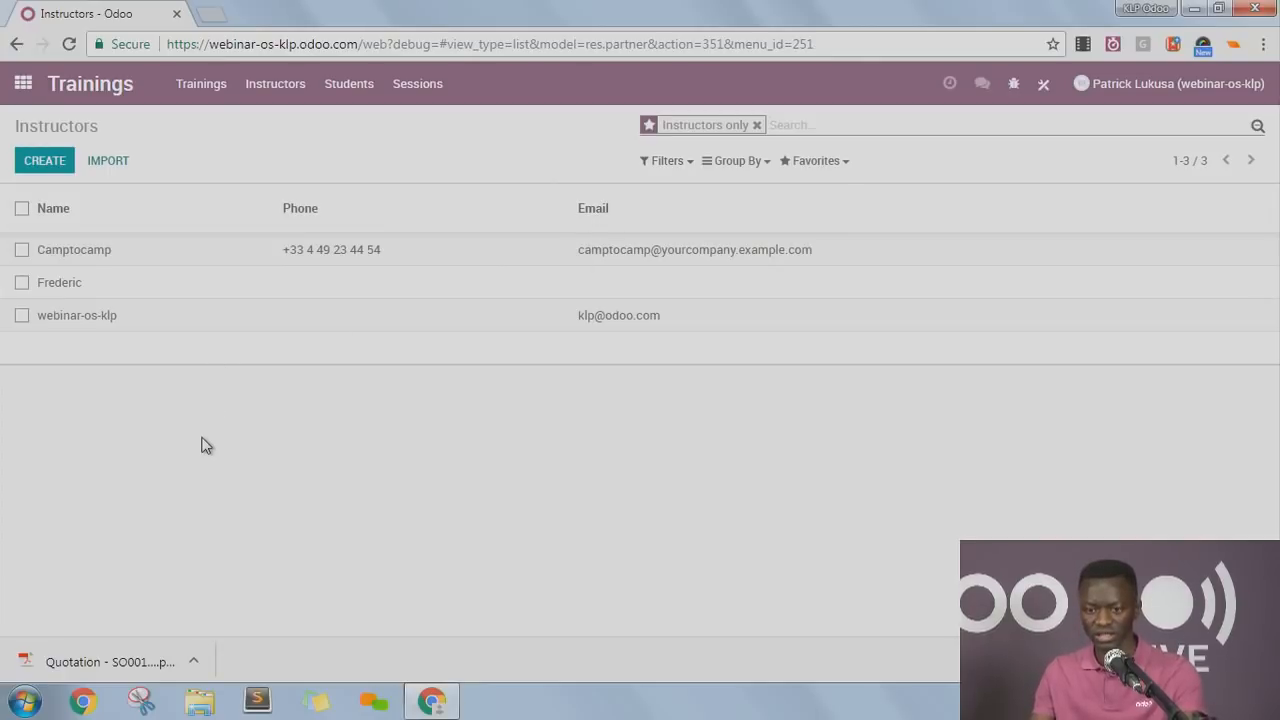
click(345, 98)
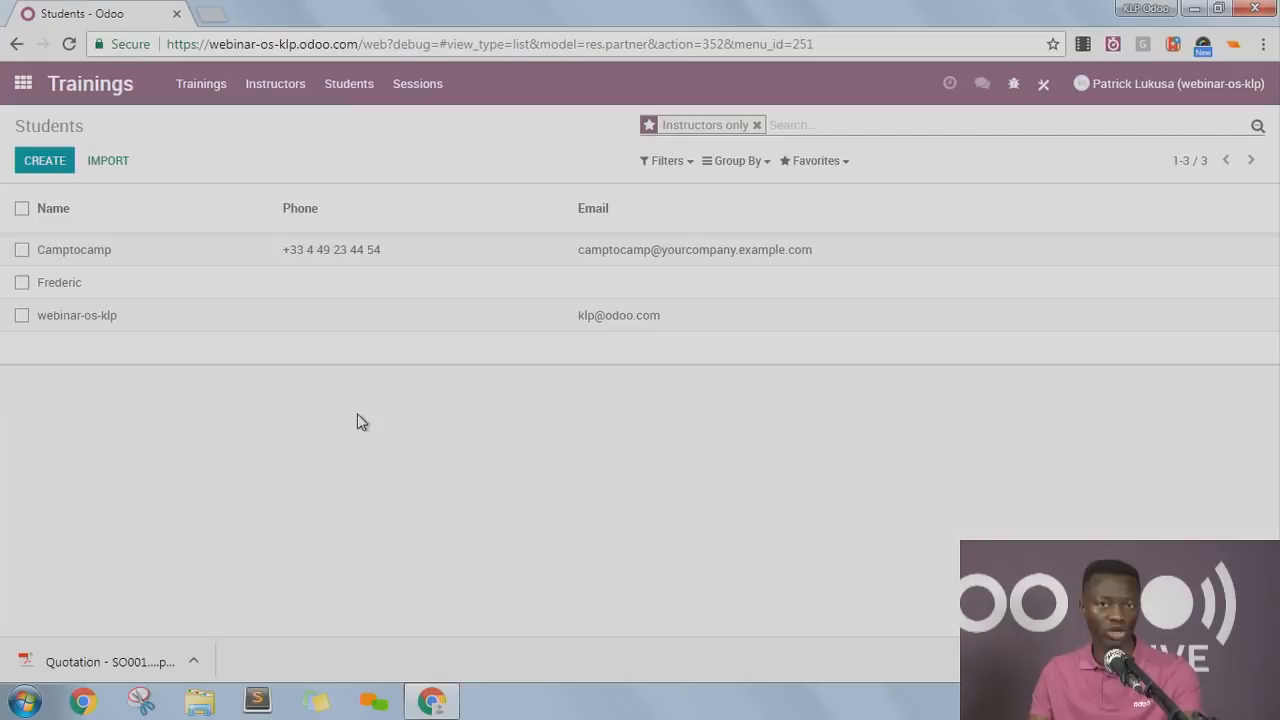
click(290, 88)
click(348, 86)
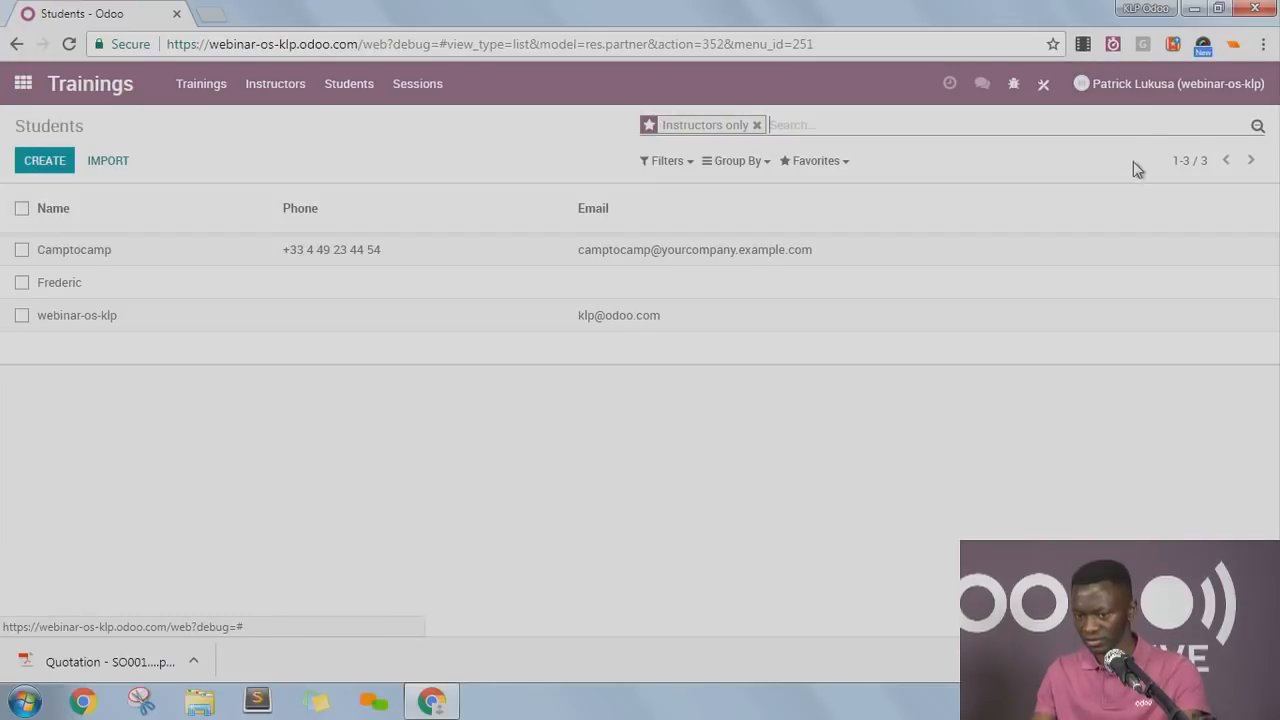
Reopen the "Instructors only" filter rule in Studio, set its action to Instructors, and save it.
click(1043, 84)
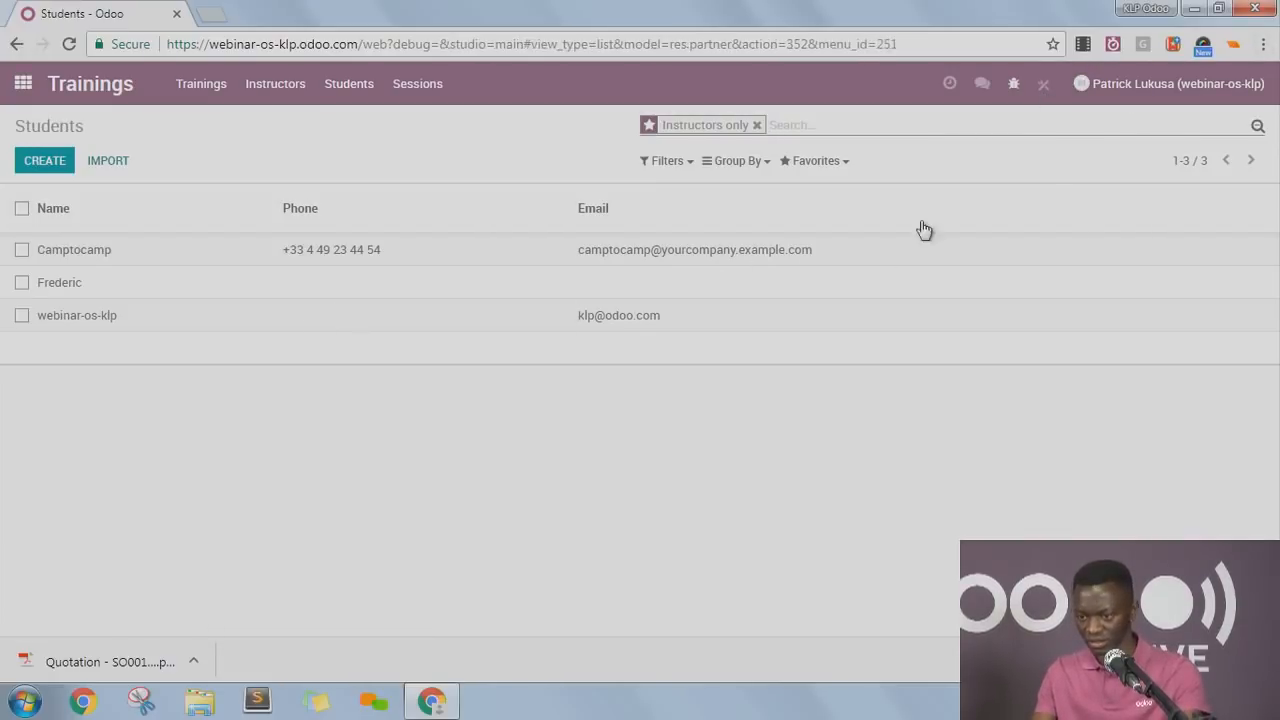
click(1145, 132)
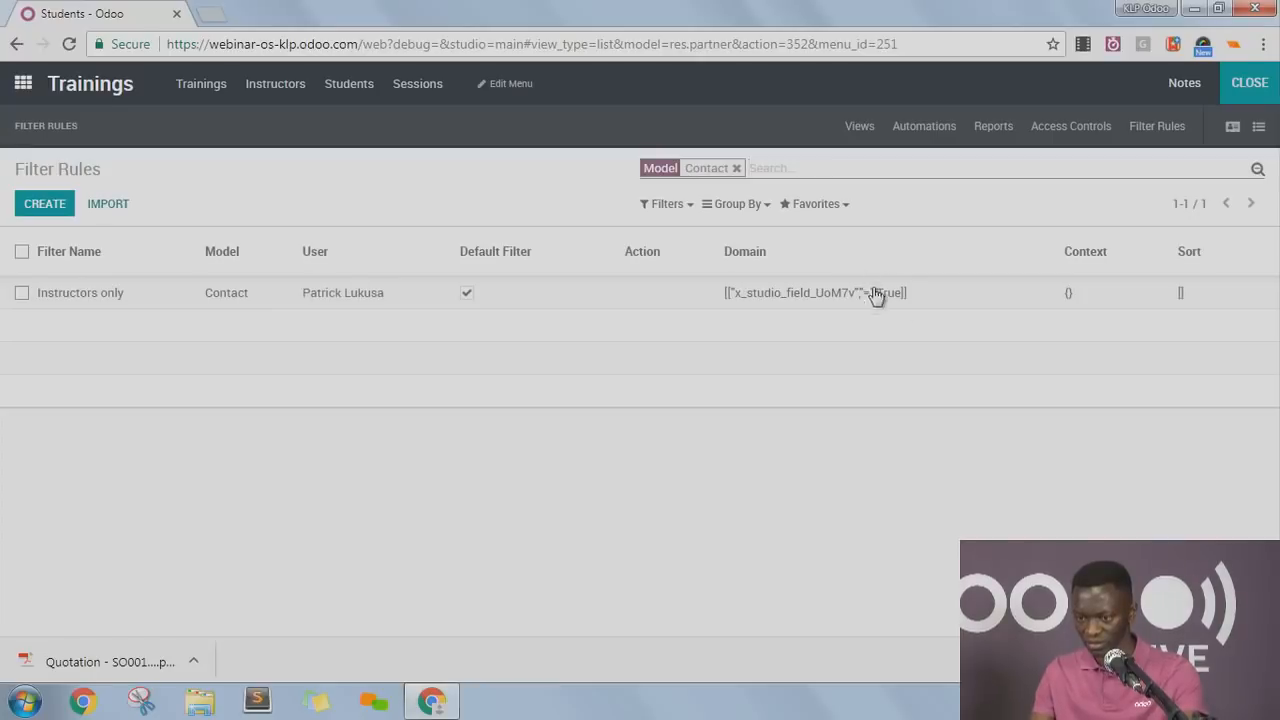
click(345, 292)
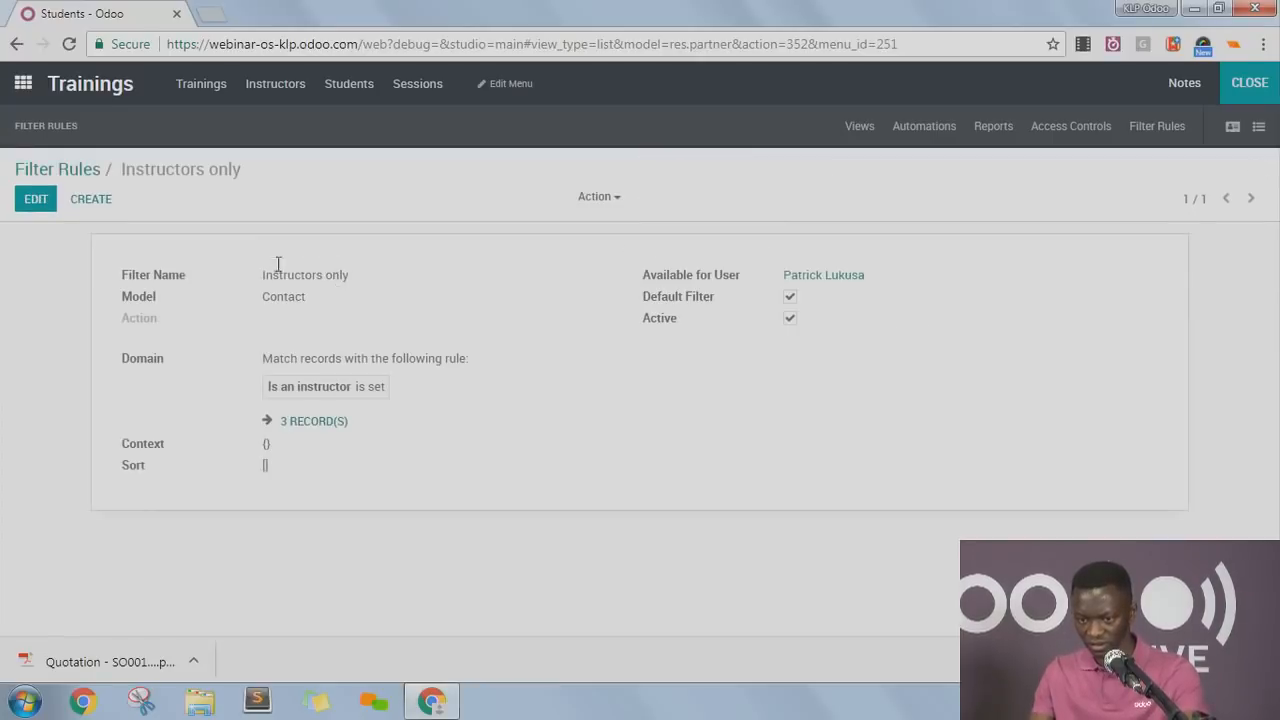
click(37, 204)
click(360, 326)
text(ins)
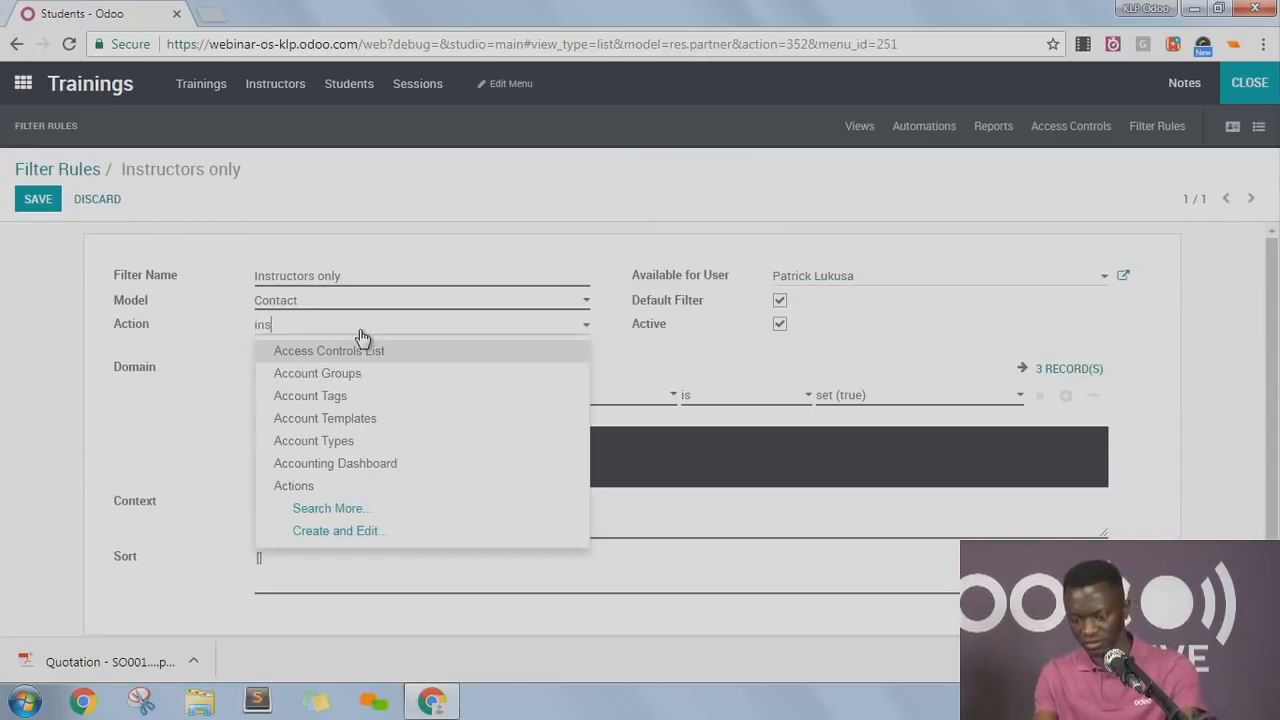
text(tru)
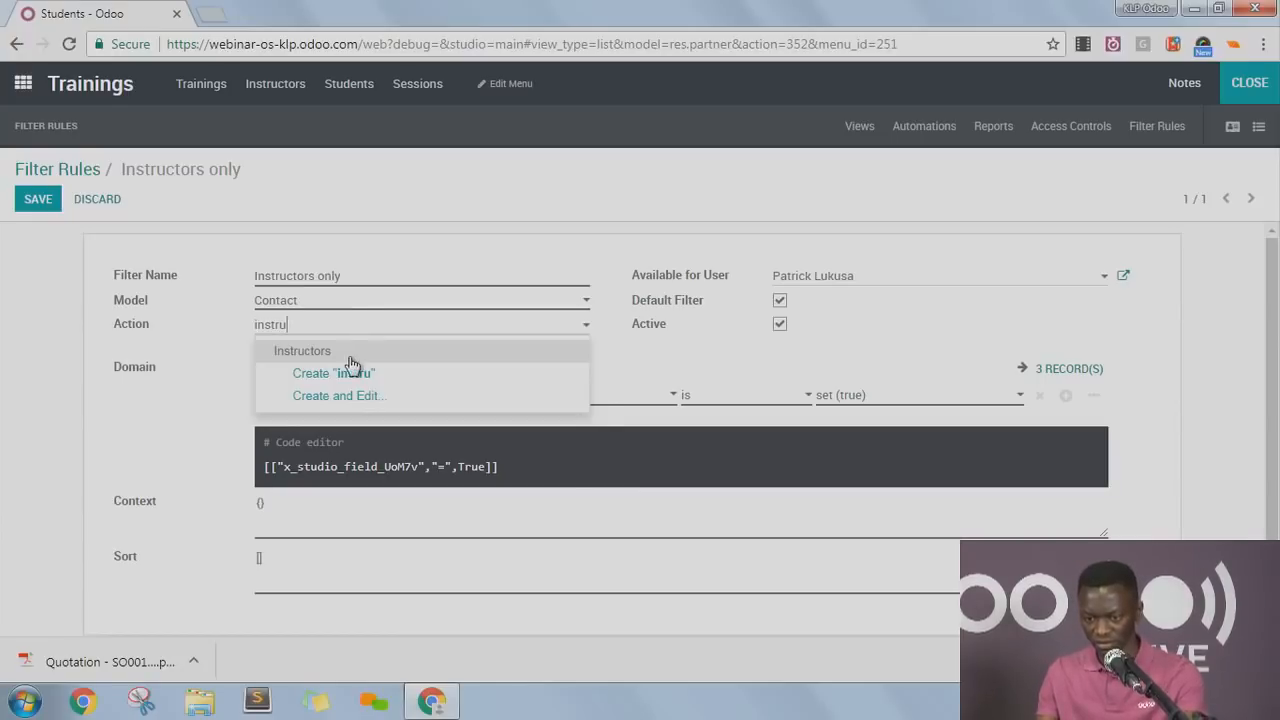
click(358, 352)
click(42, 201)
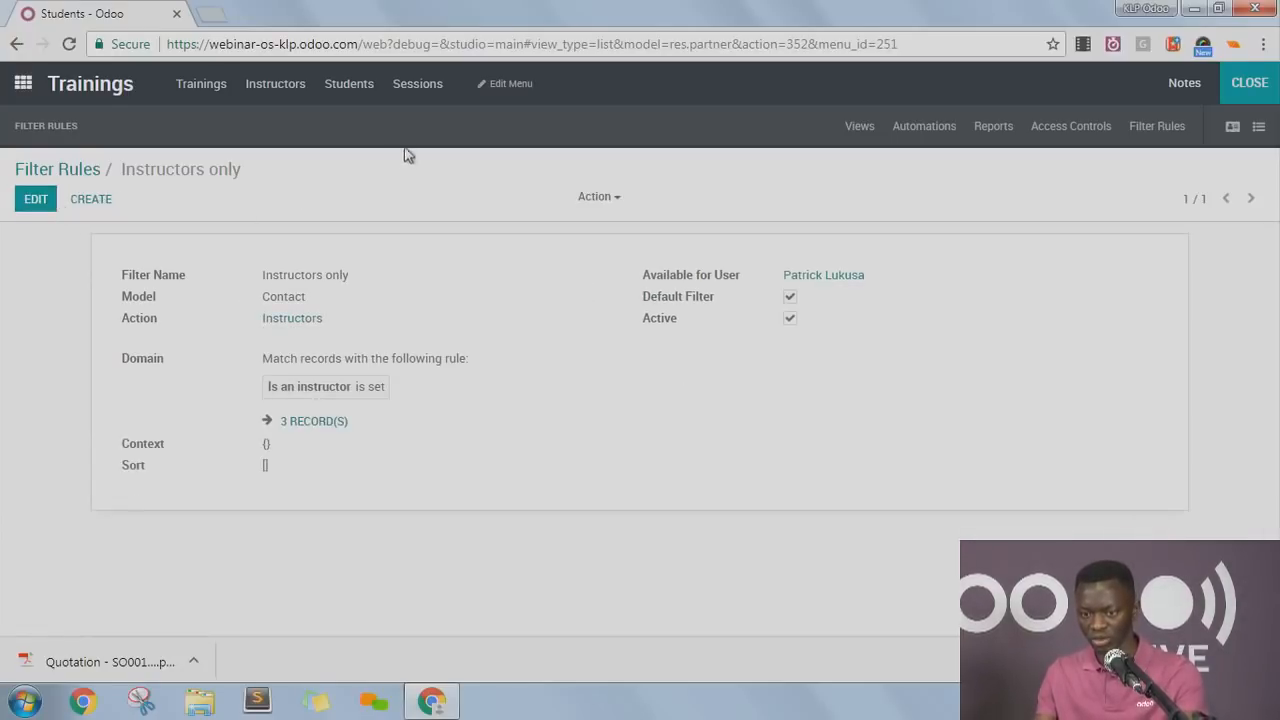
Create a filter rule for the Students list named "Students only", with the model Contact and the action Students.
click(349, 86)
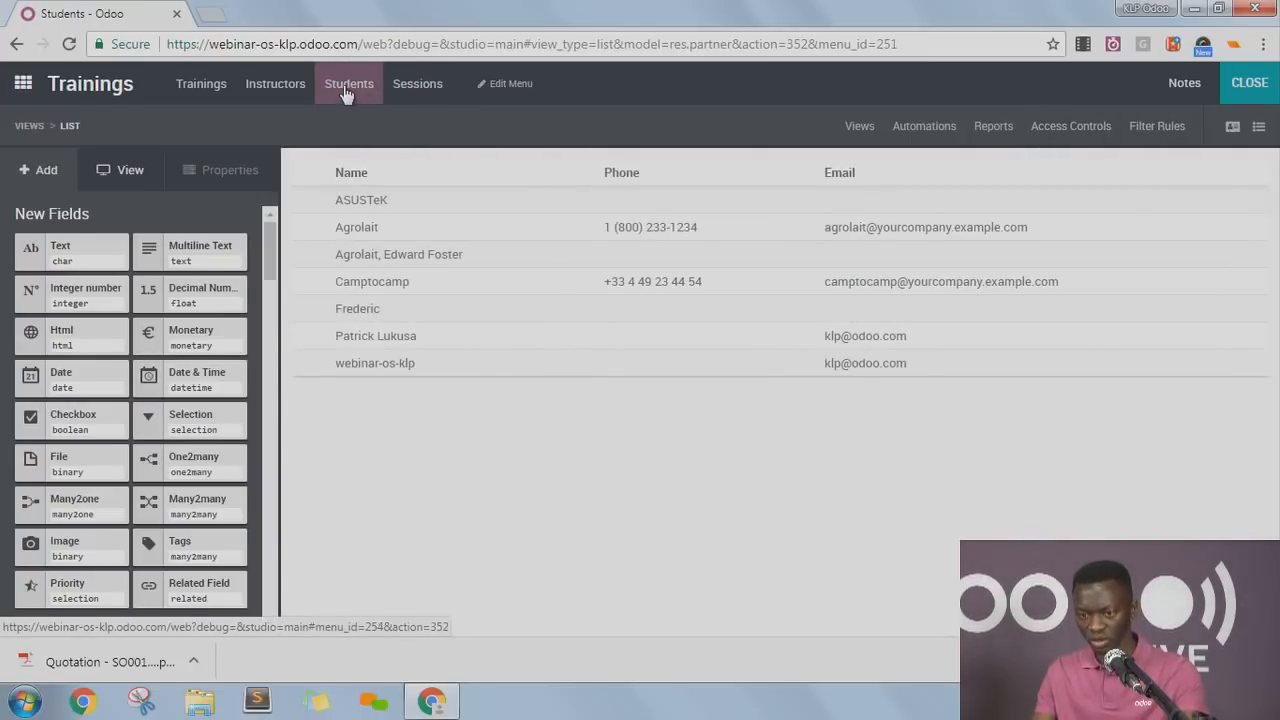
click(1142, 133)
click(50, 208)
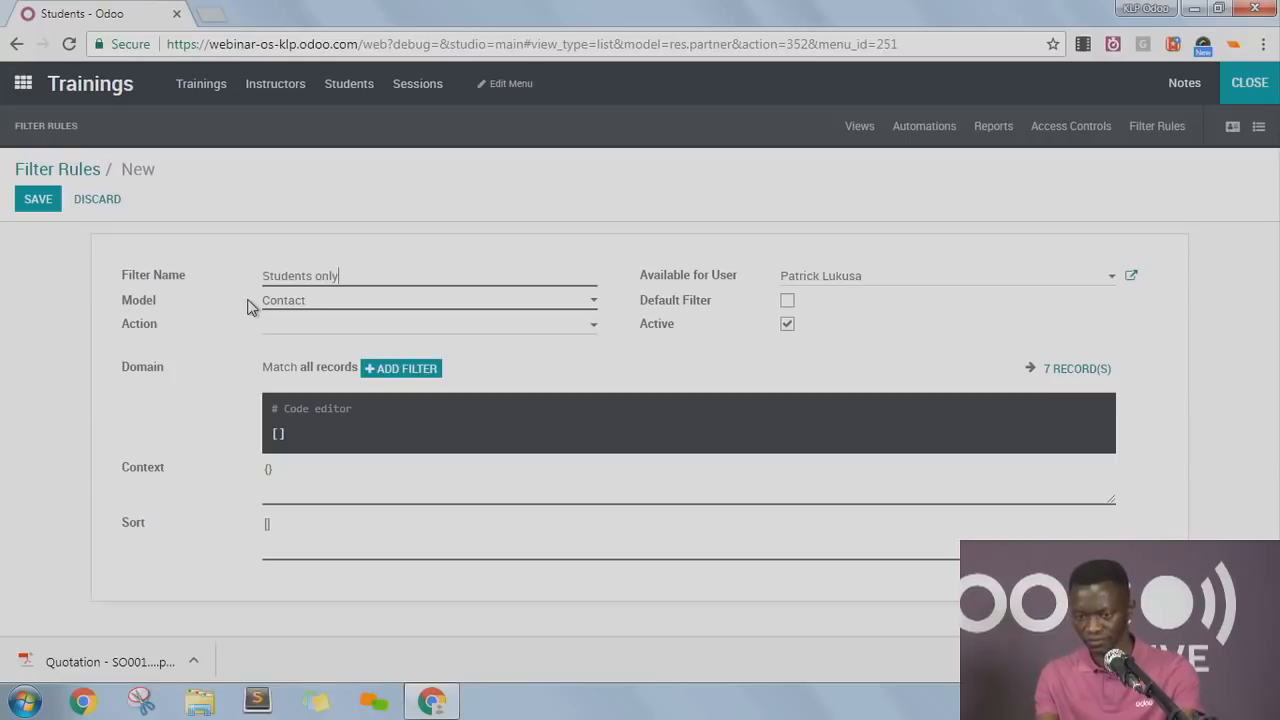
click(357, 327)
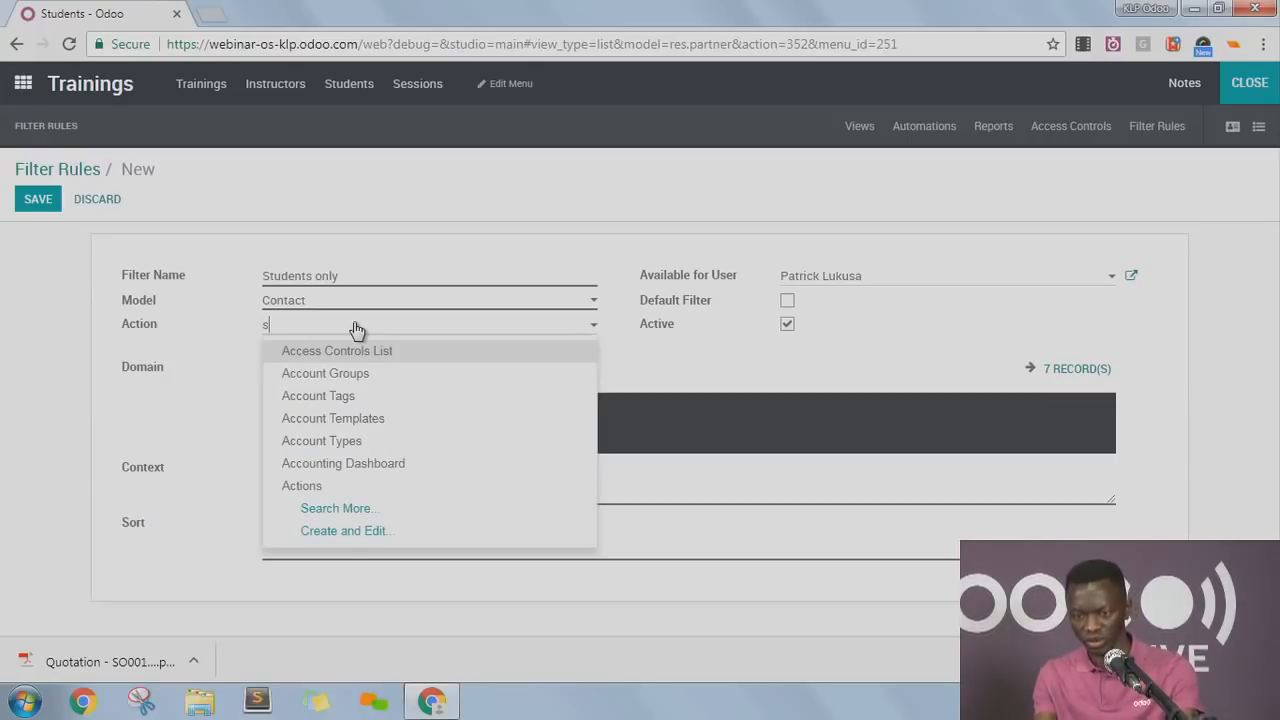
text(studen)
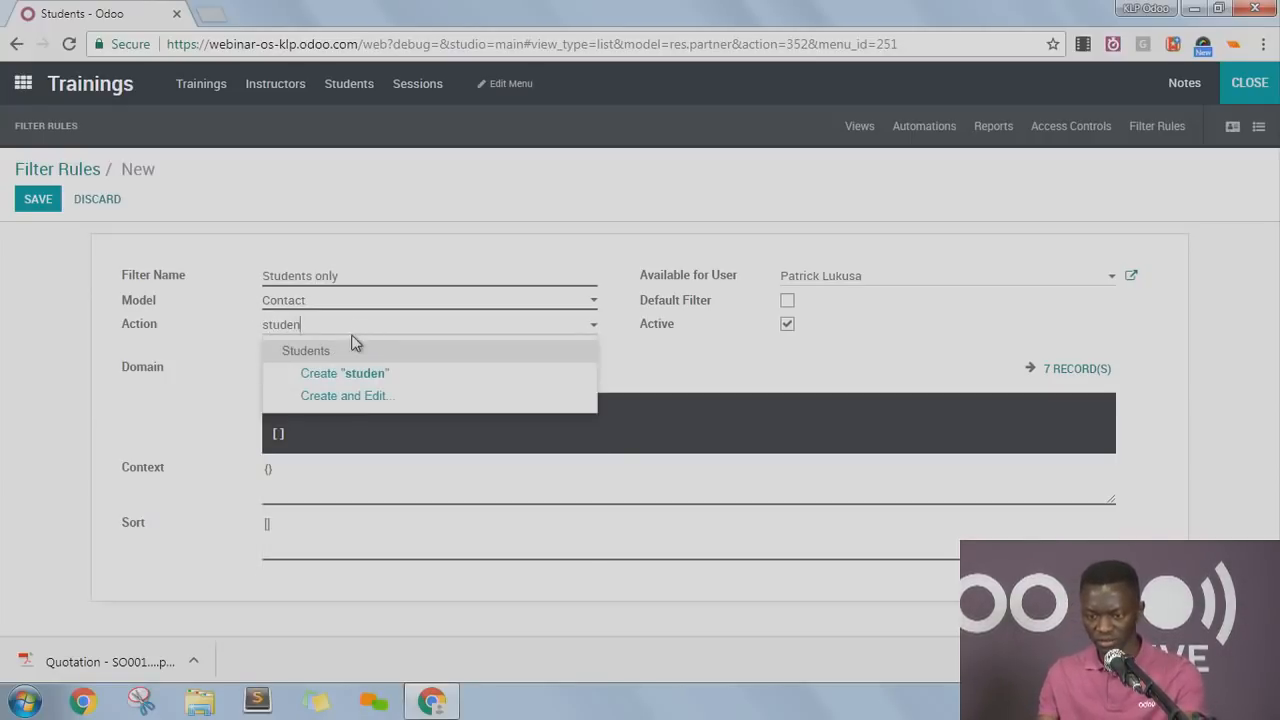
click(356, 351)
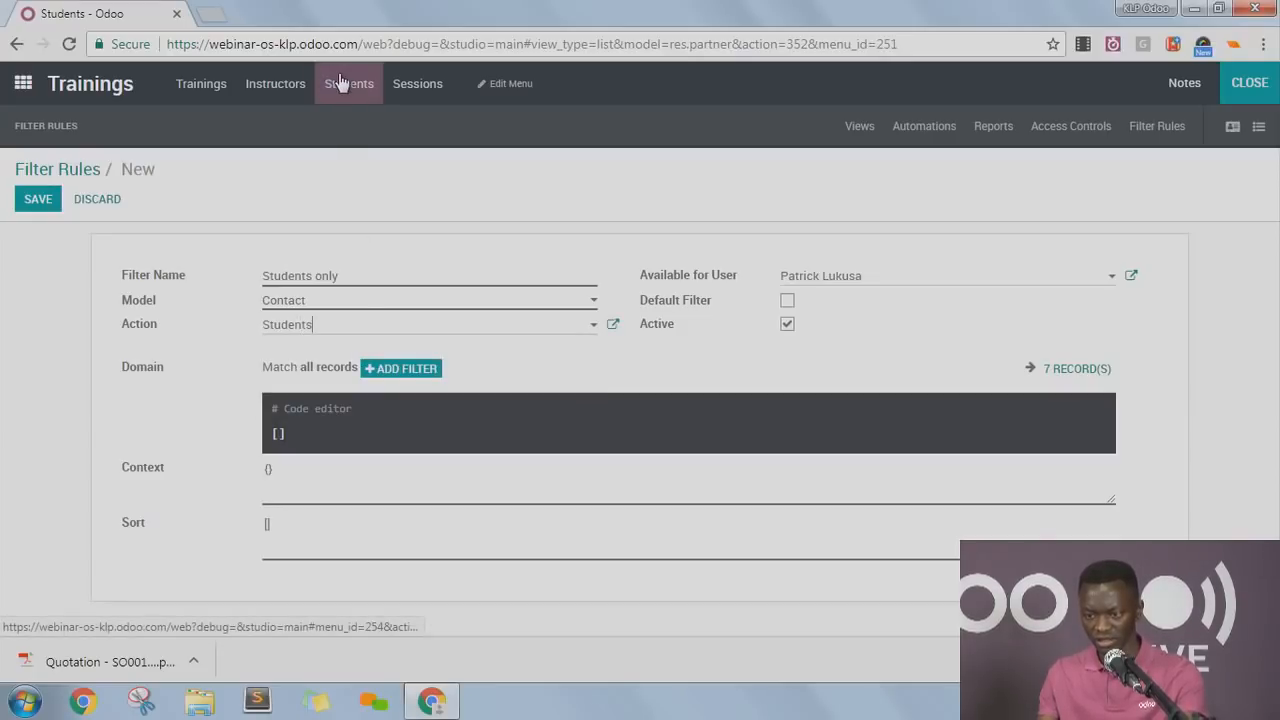
Make the "Students only" rule a default filter and limit its domain to contacts with "Is a student" set to true.
click(686, 298)
click(401, 368)
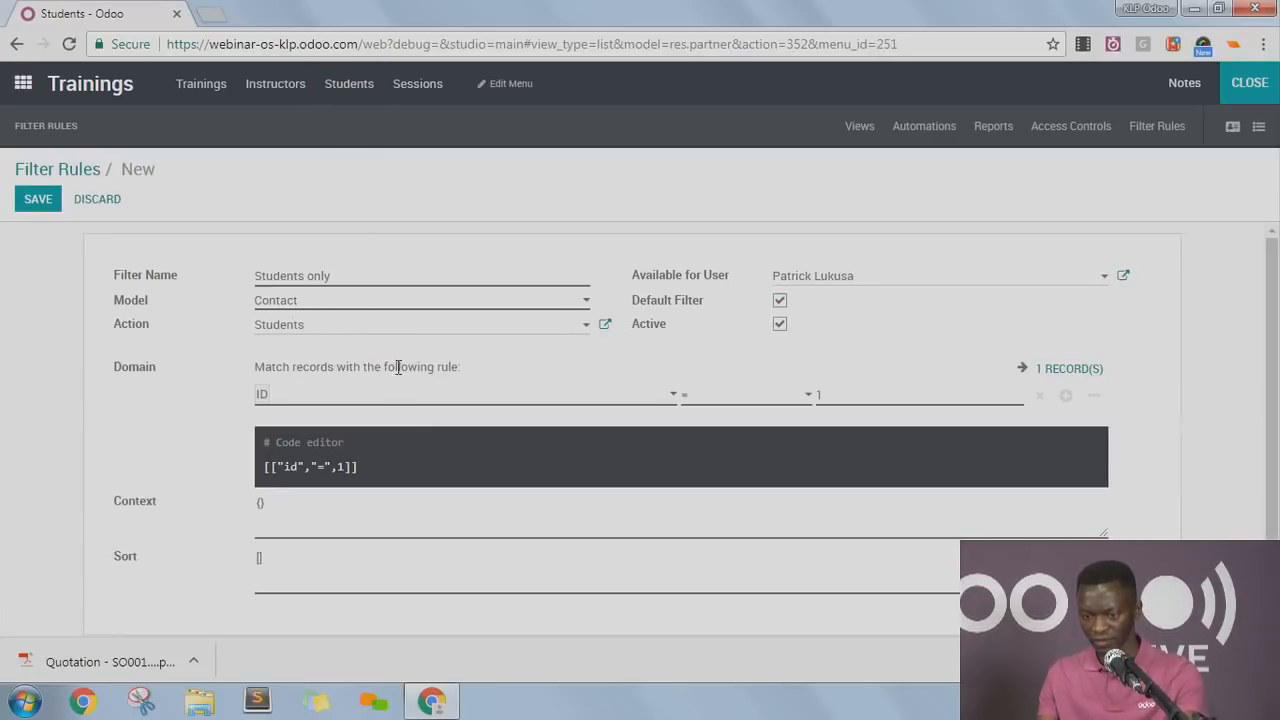
click(406, 396)
scroll(394, 557, down, 10)
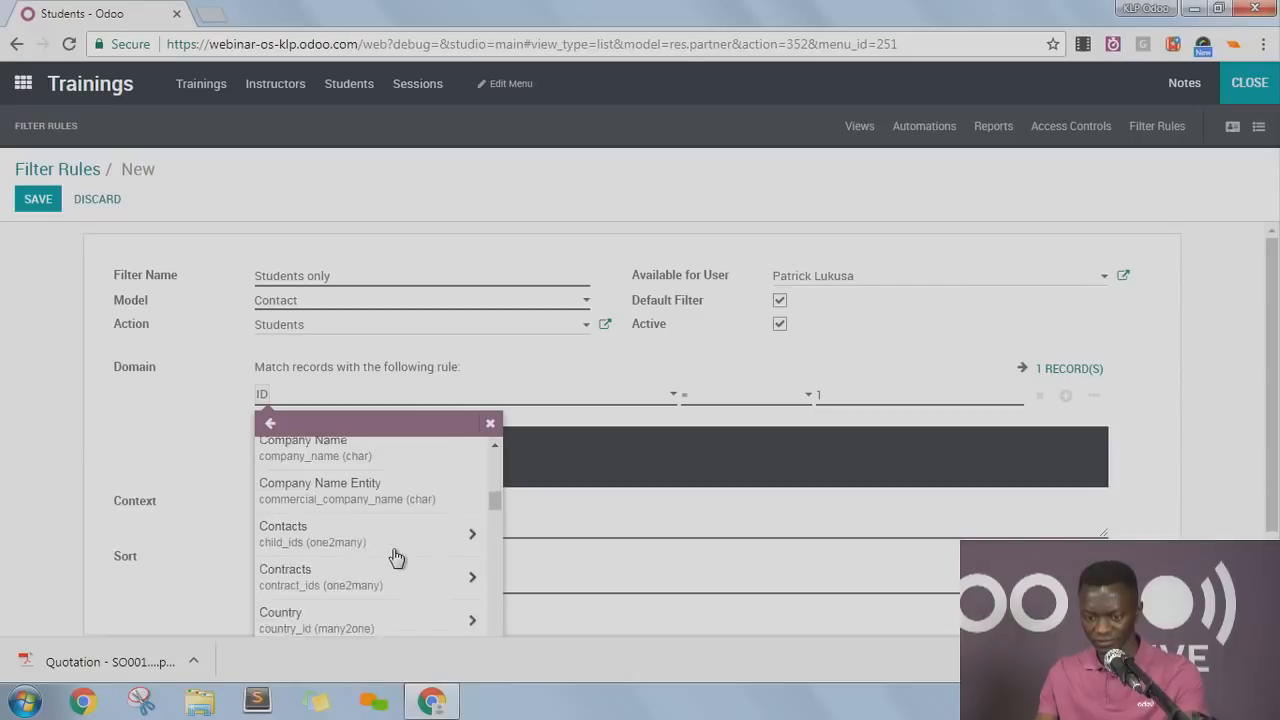
scroll(394, 557, down, 5)
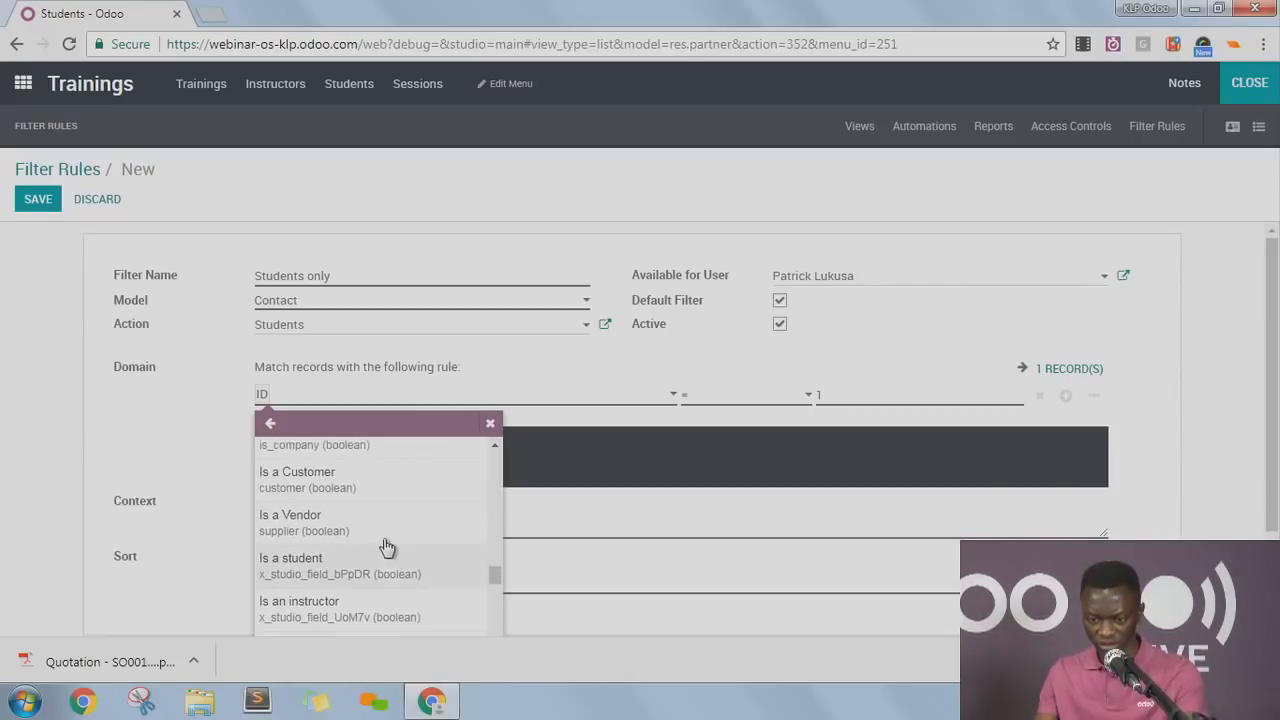
click(290, 563)
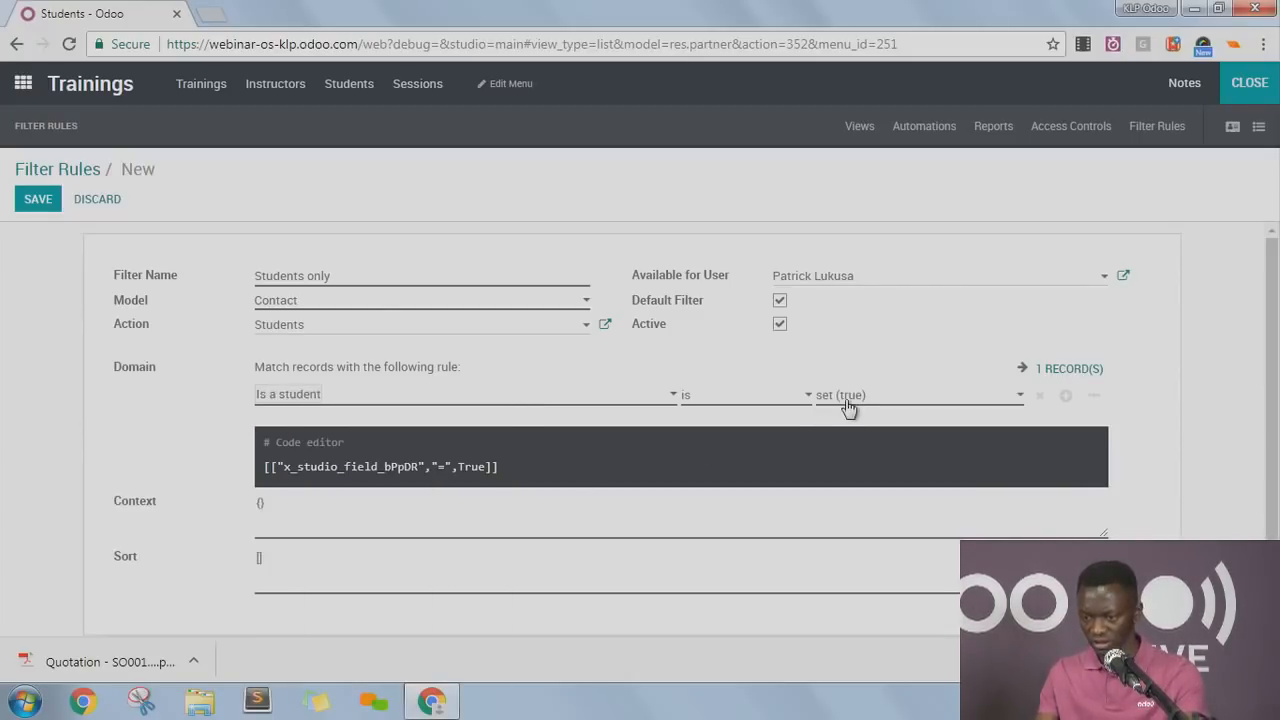
Save the Students only filter rule, close Studio and check the Instructors and Students lists.
click(33, 203)
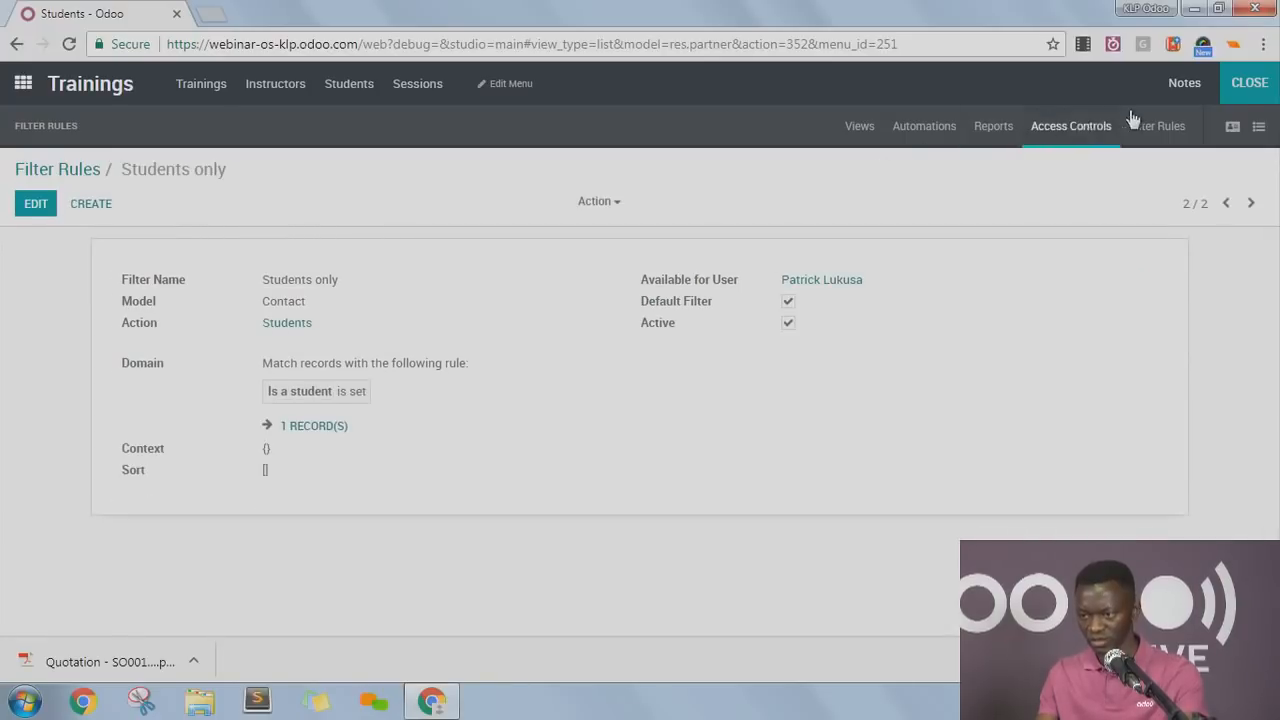
click(1249, 88)
click(268, 90)
click(338, 97)
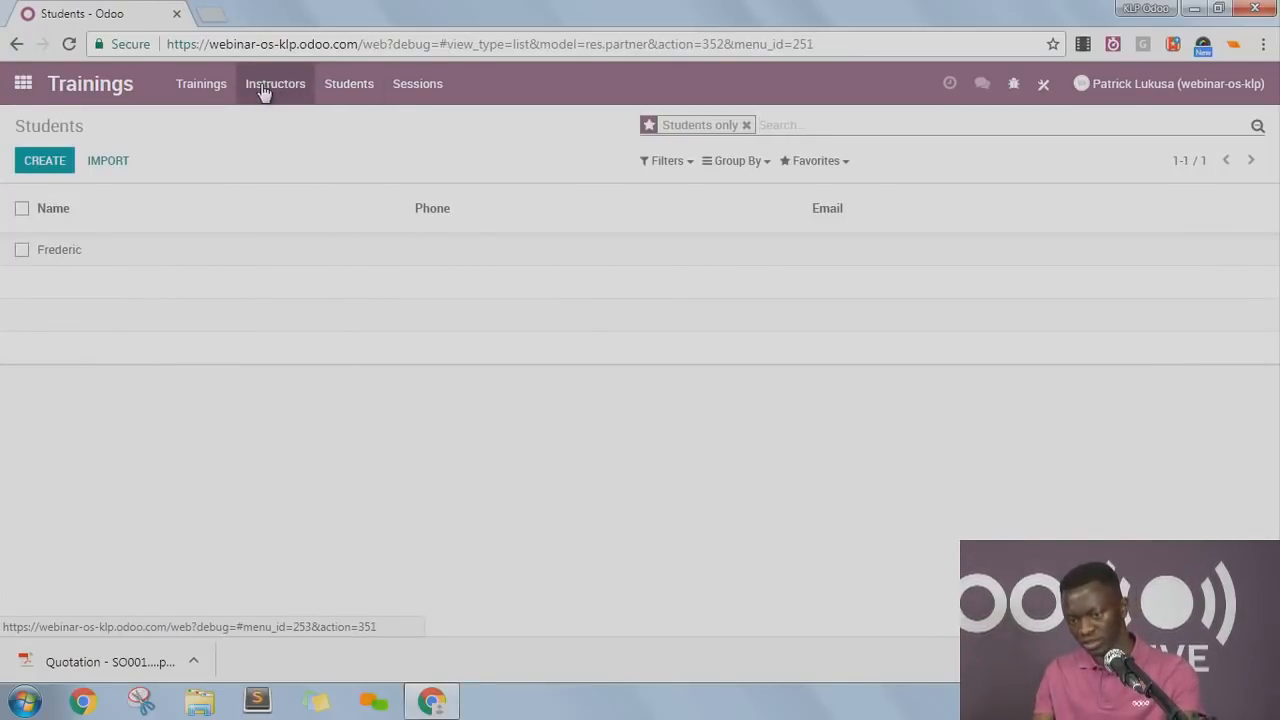
click(263, 93)
click(352, 94)
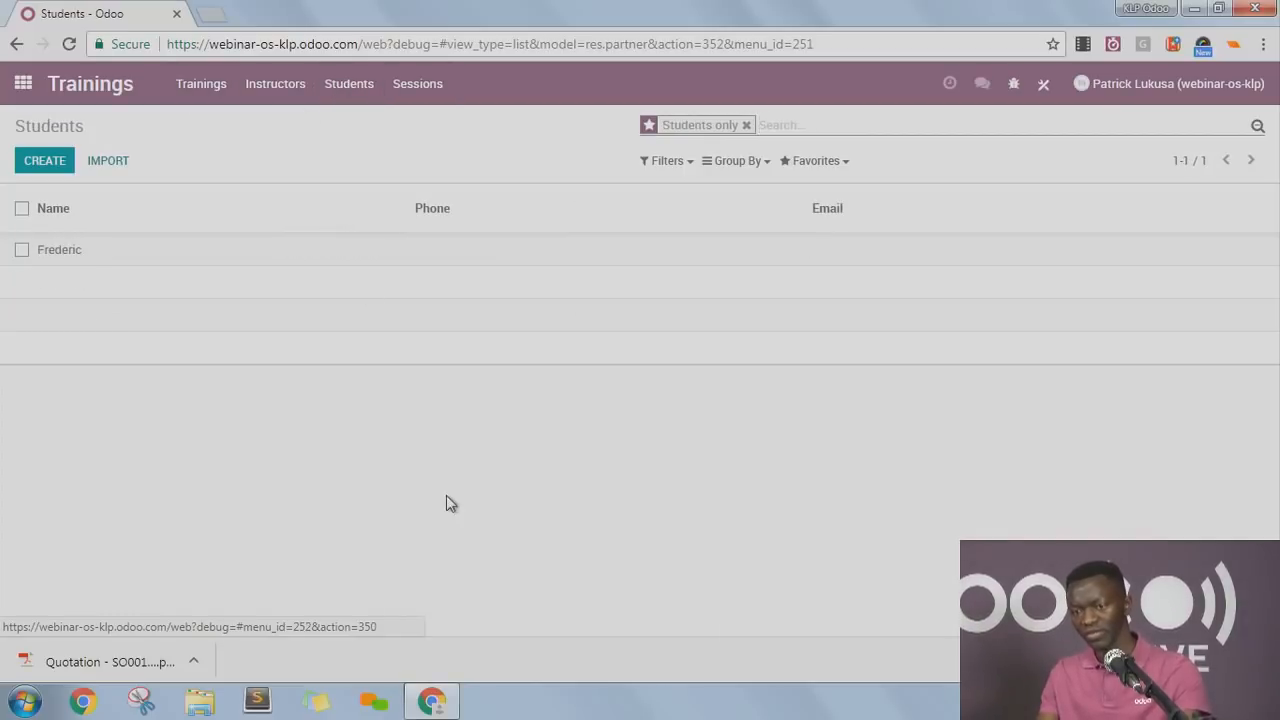
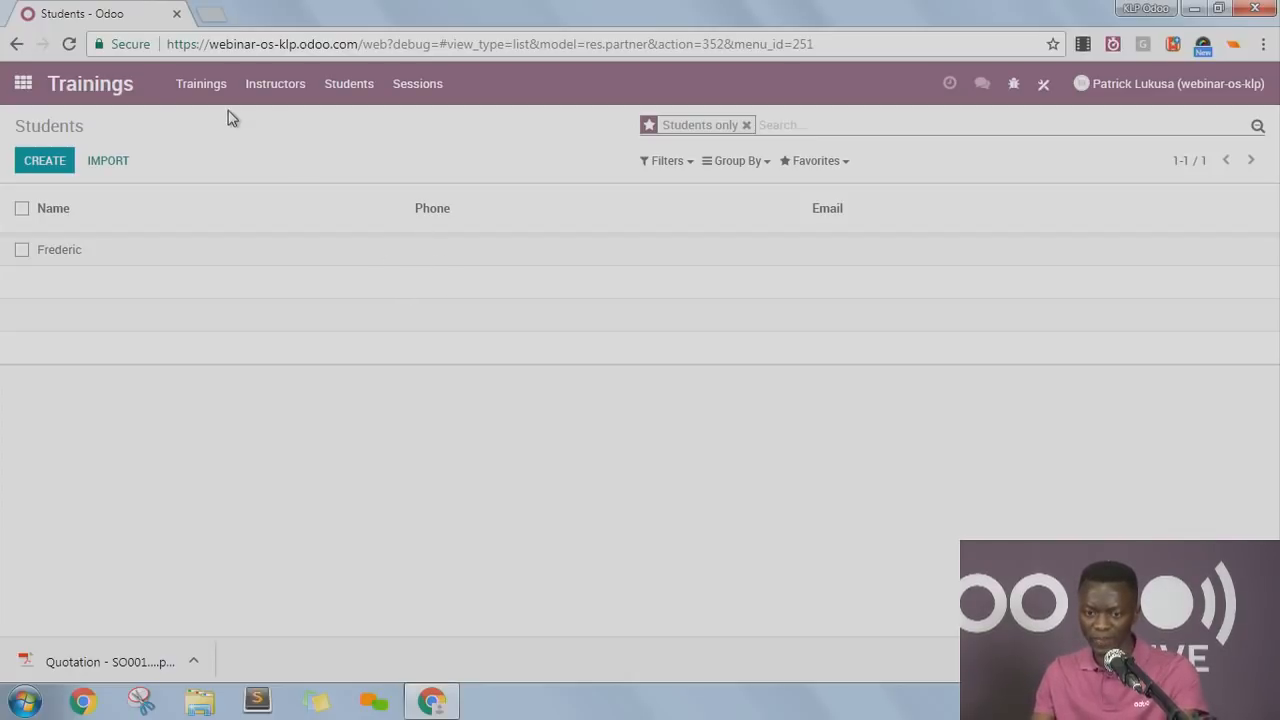
Create and save a training record named Training 1.
click(211, 90)
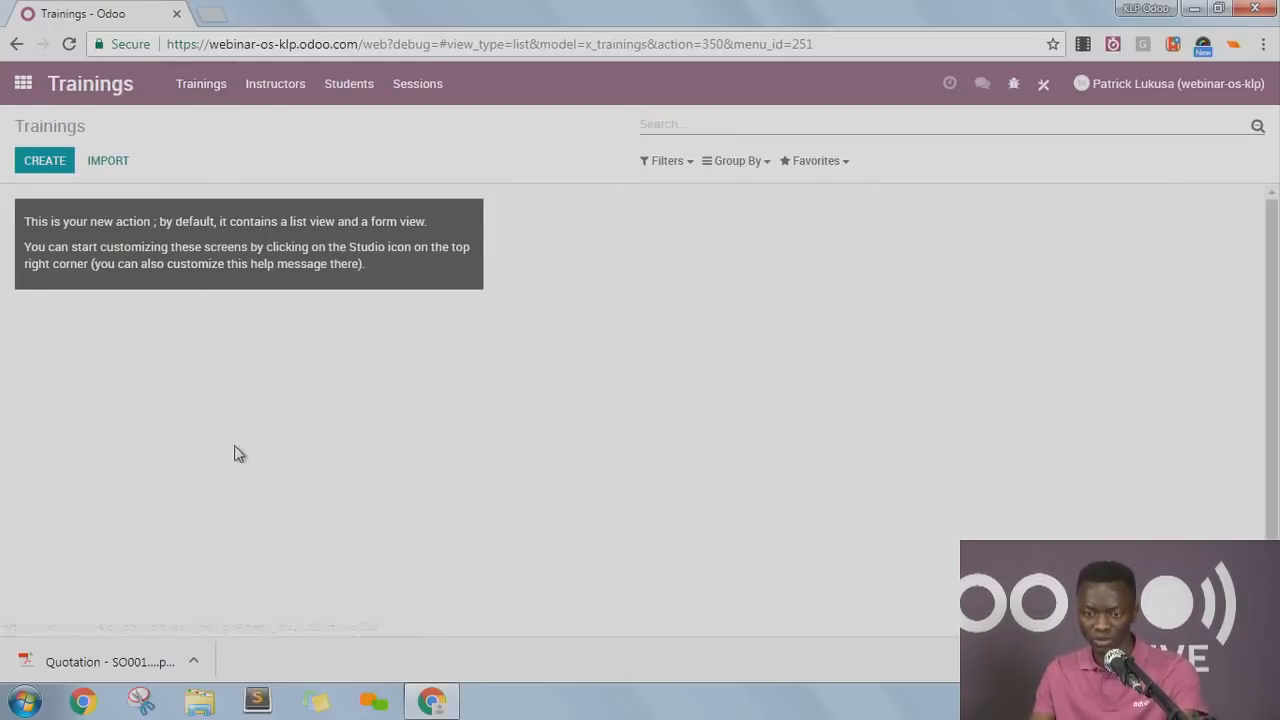
click(30, 150)
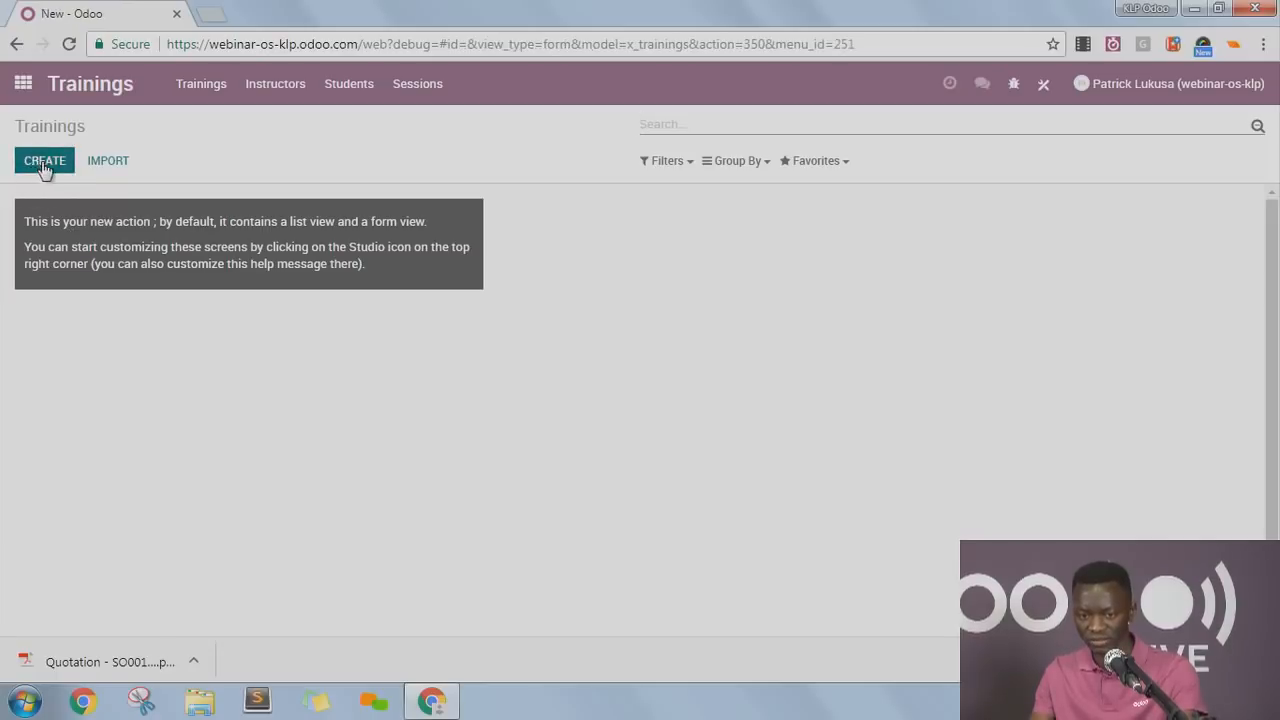
text(Trainin)
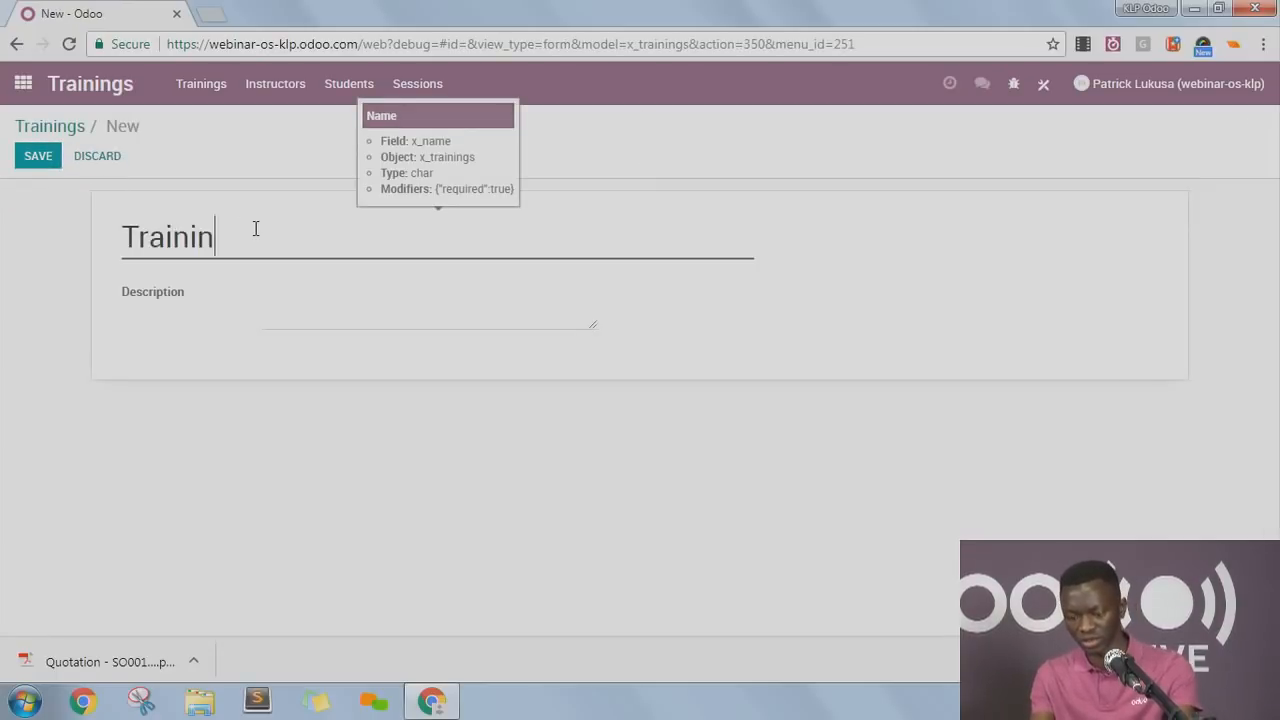
text(g 1)
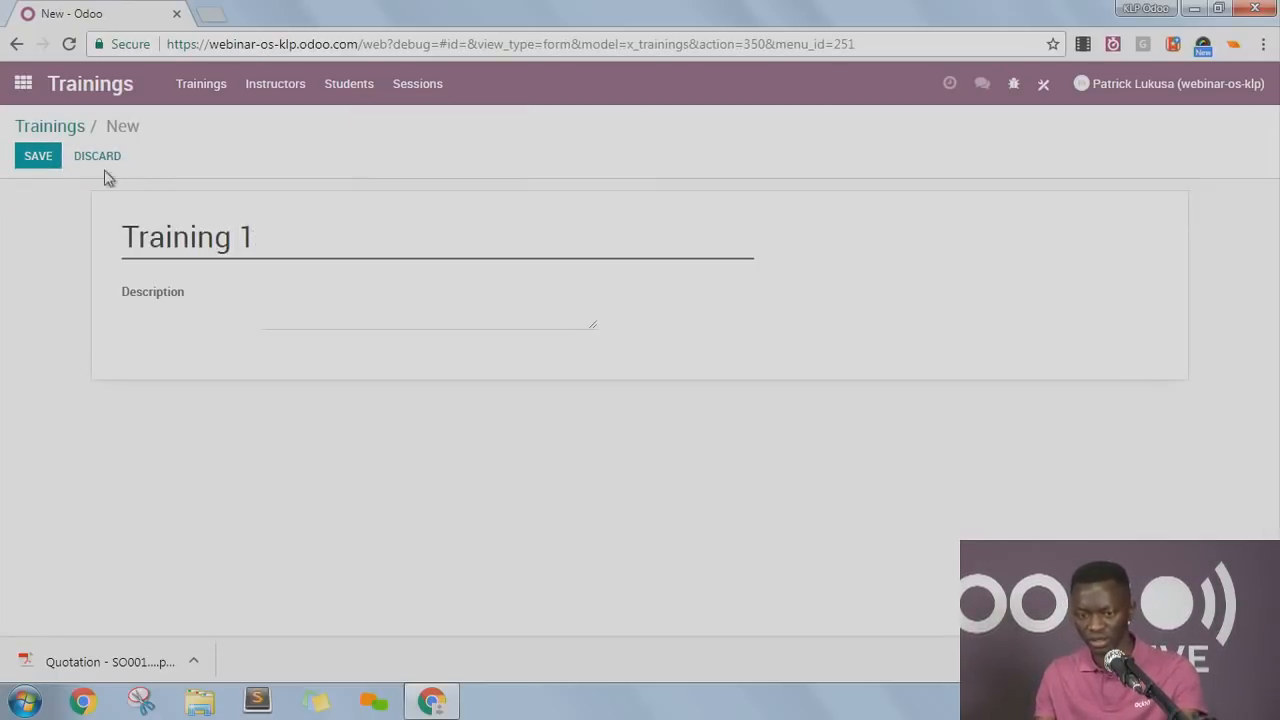
click(33, 160)
Add a Many2one field related to Contact in the second column of the training form and check its choices on Training 1.
click(1043, 84)
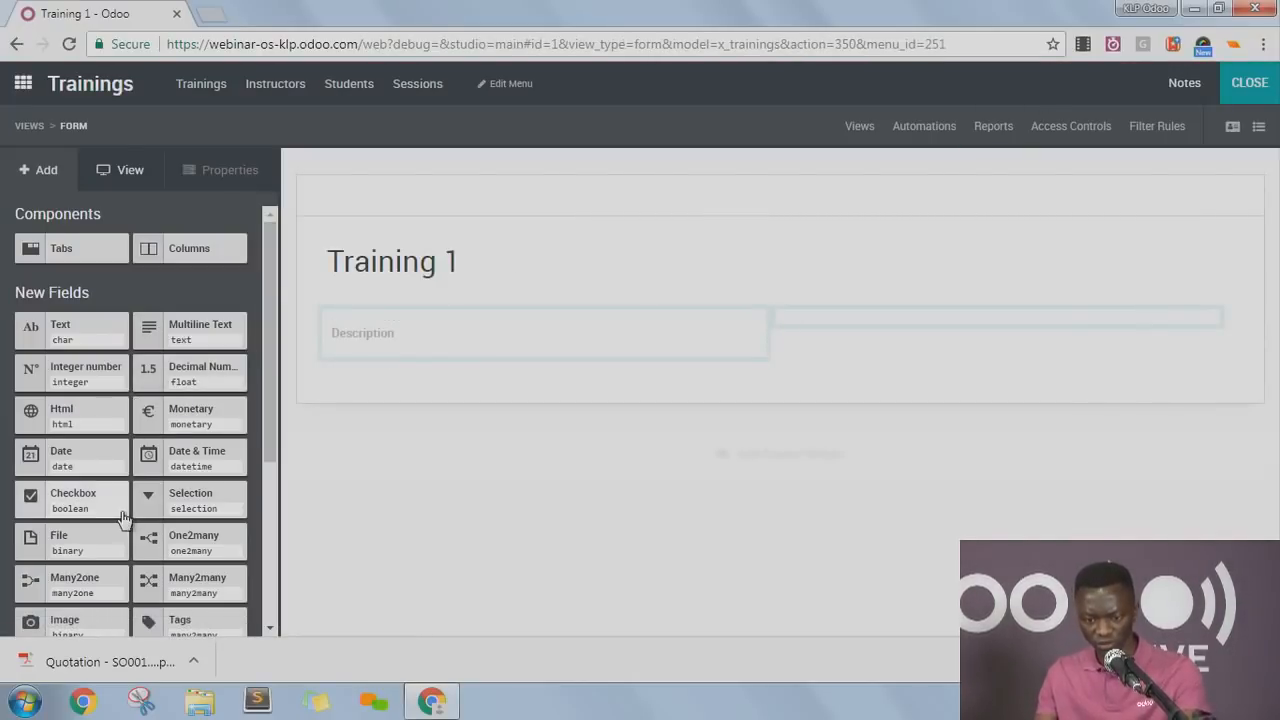
scroll(114, 526, down, 1)
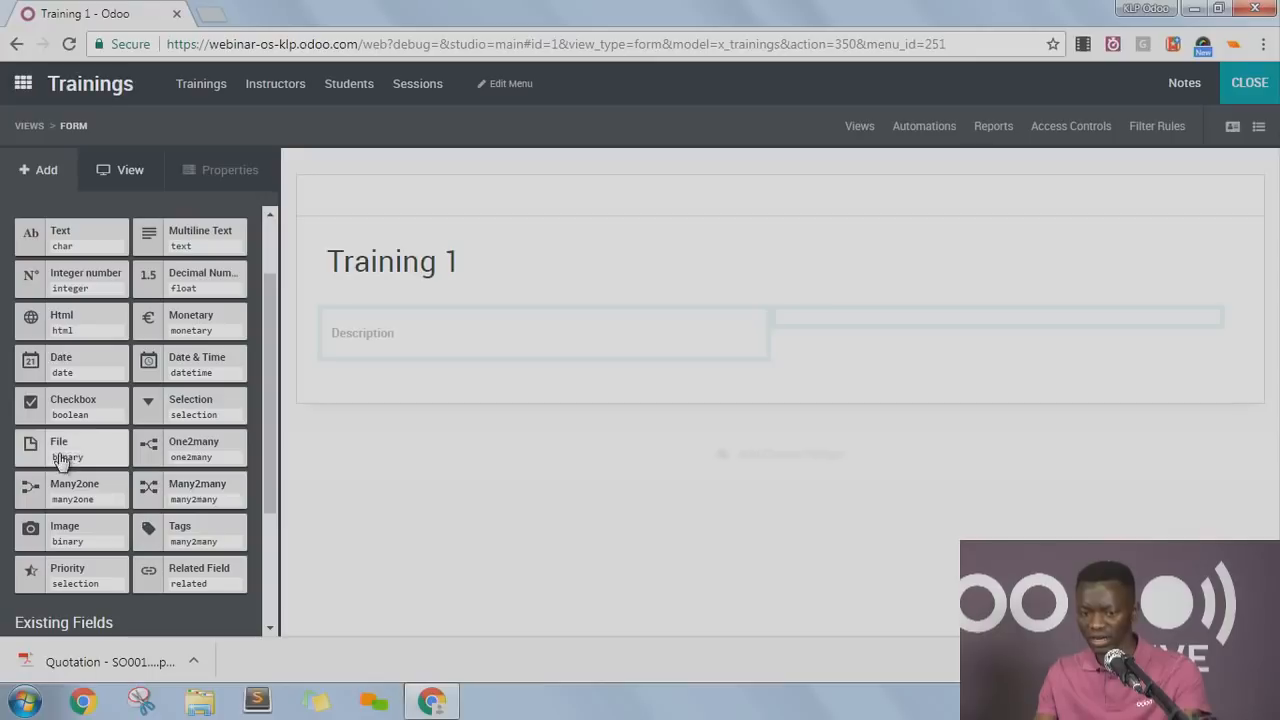
drag(77, 491, 842, 349)
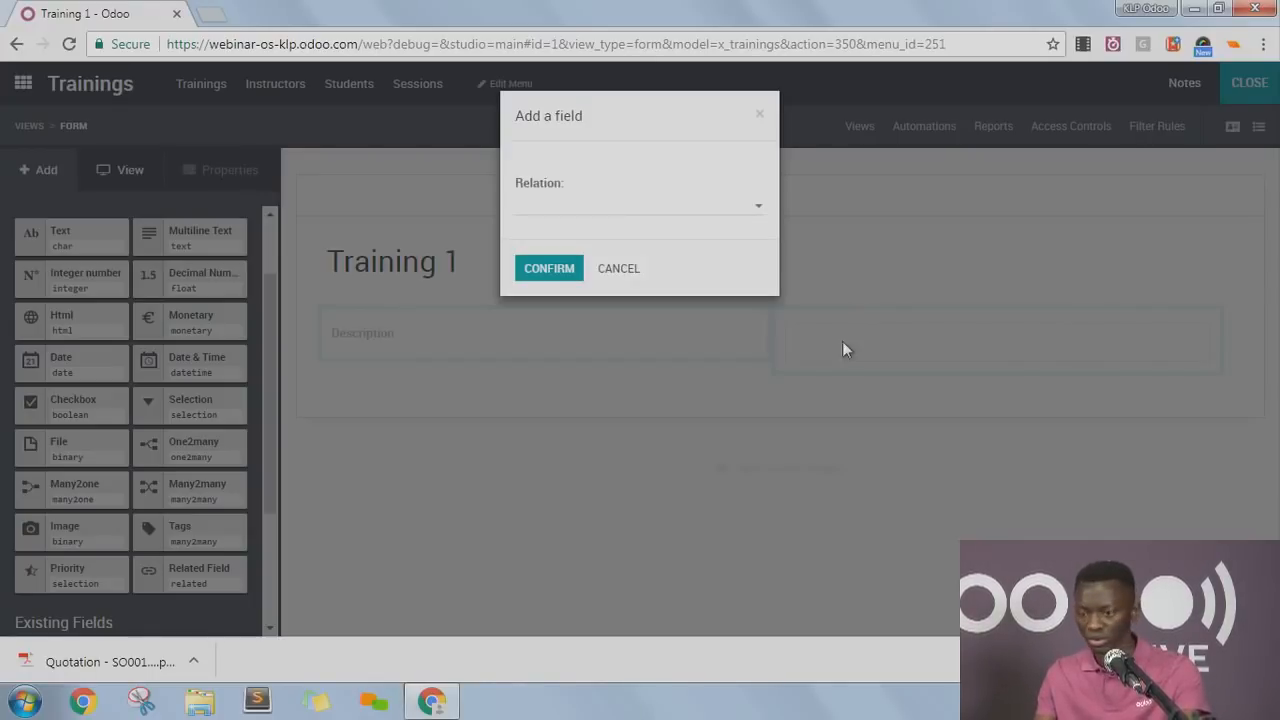
click(653, 206)
text(in)
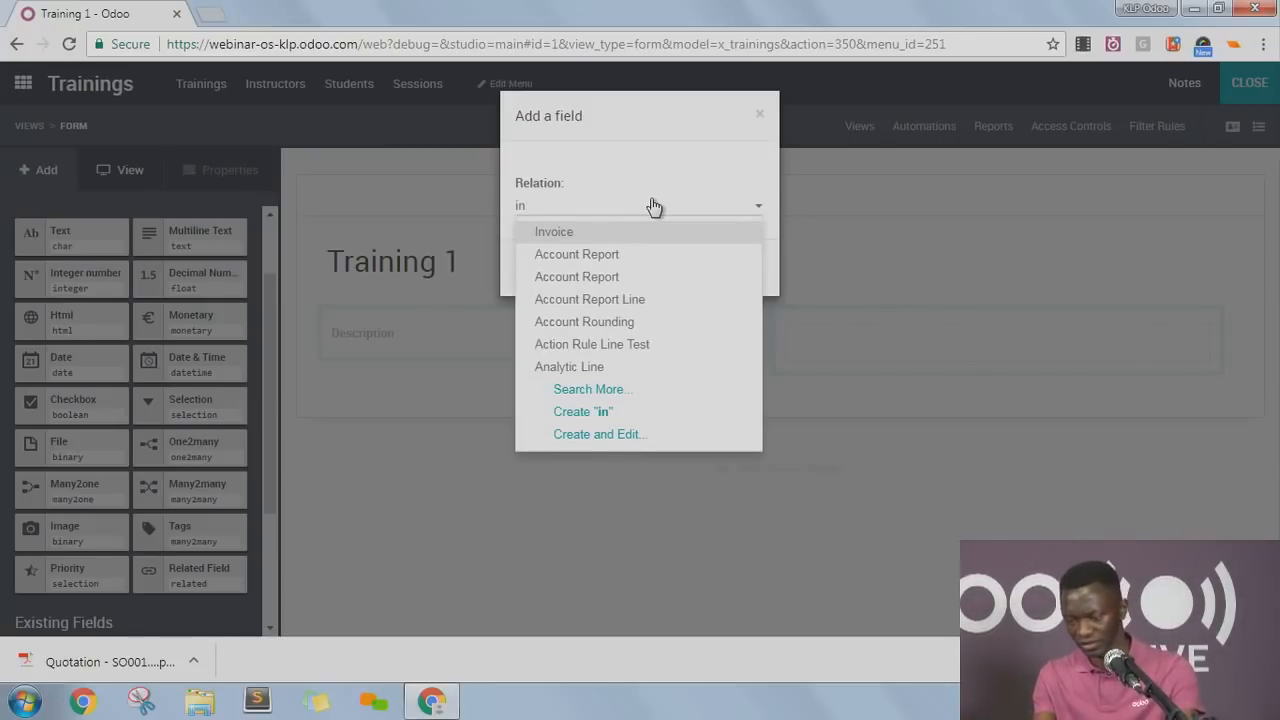
text(conta)
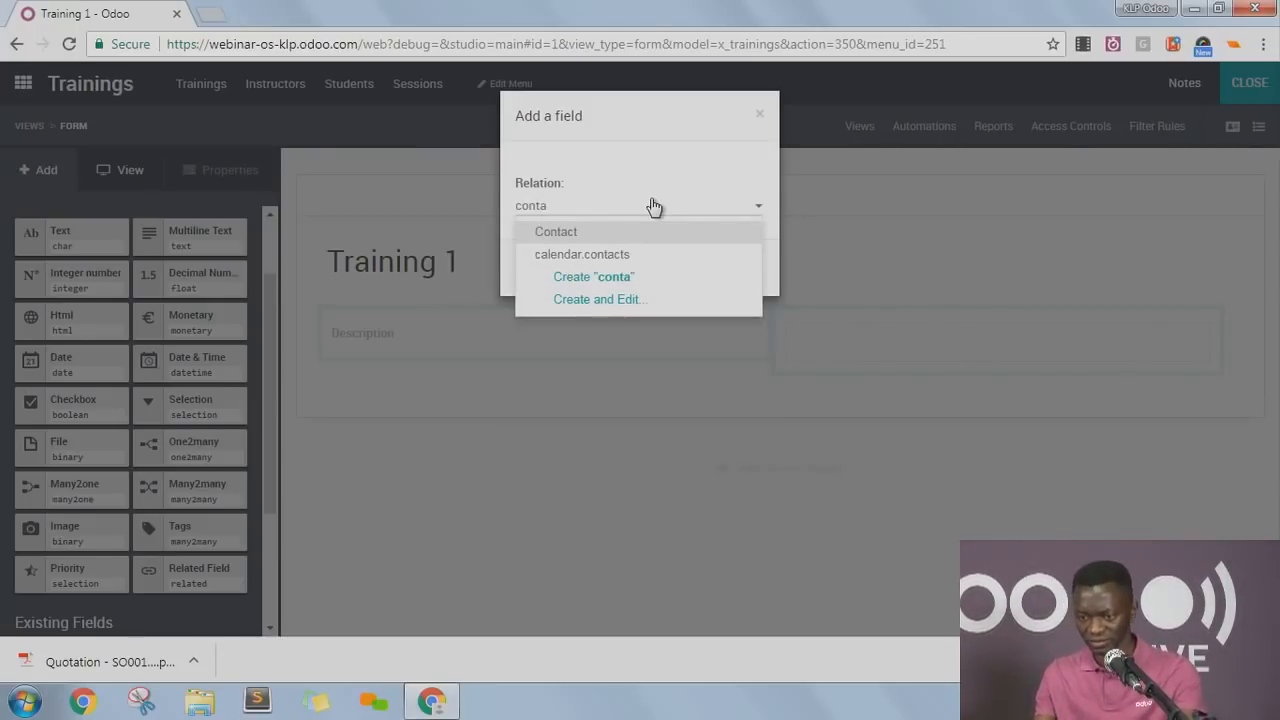
click(608, 230)
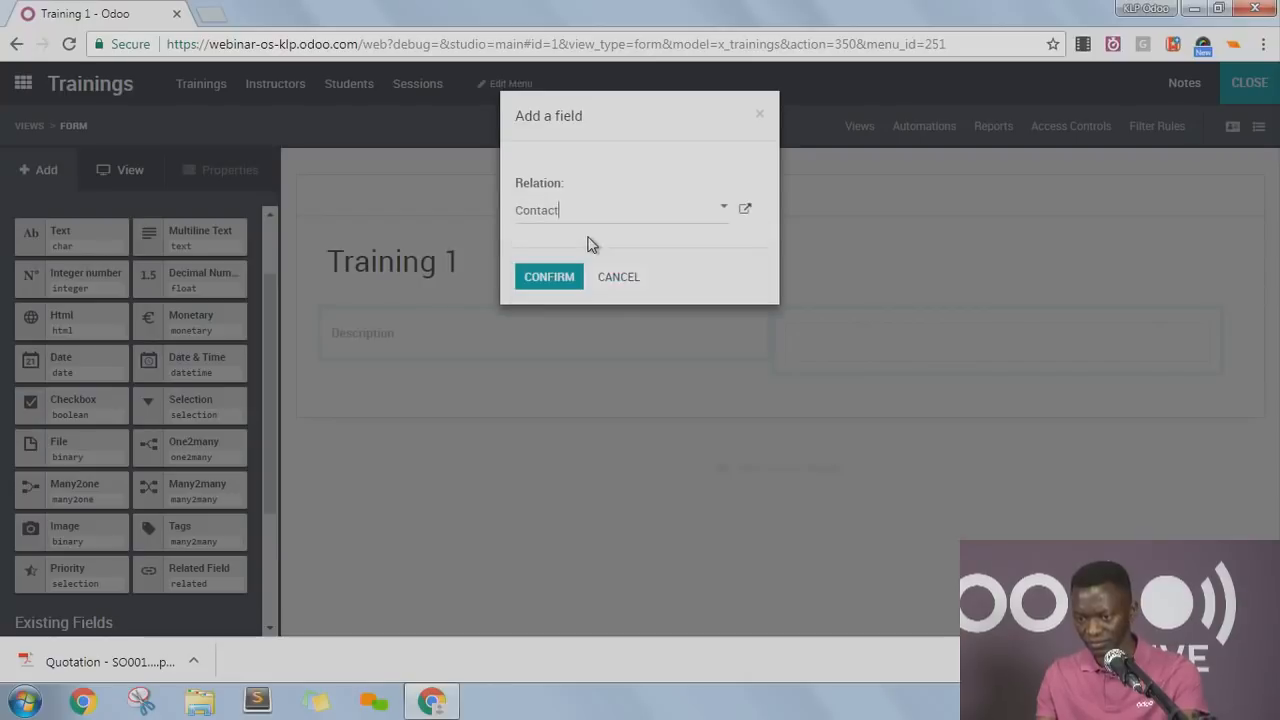
click(551, 279)
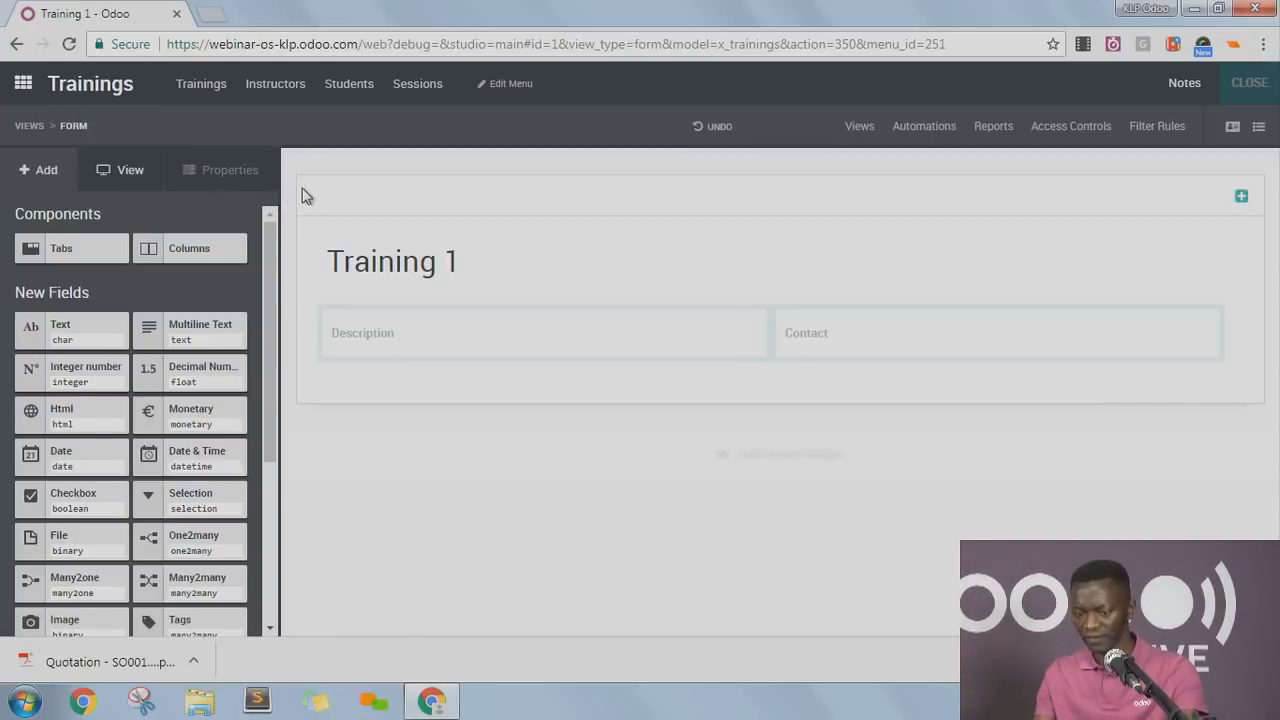
click(36, 156)
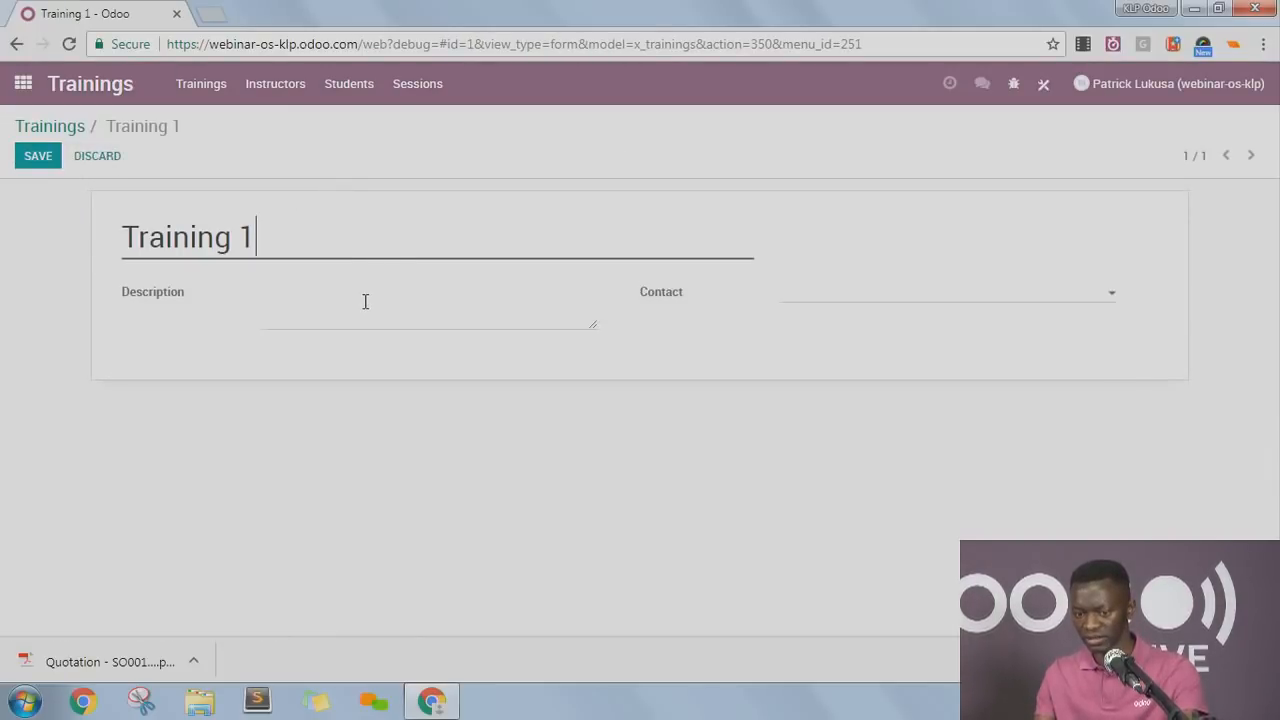
click(858, 300)
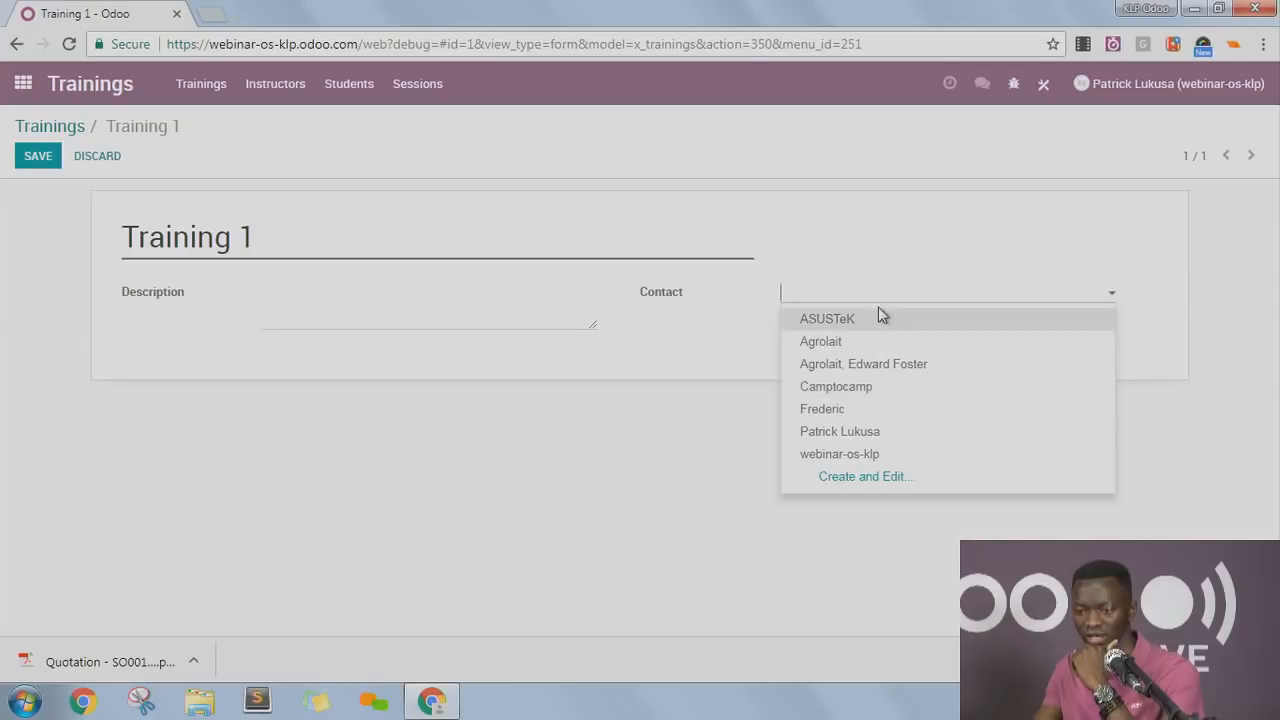
Relabel the Contact field on the training form as Responsible in Studio.
click(1041, 88)
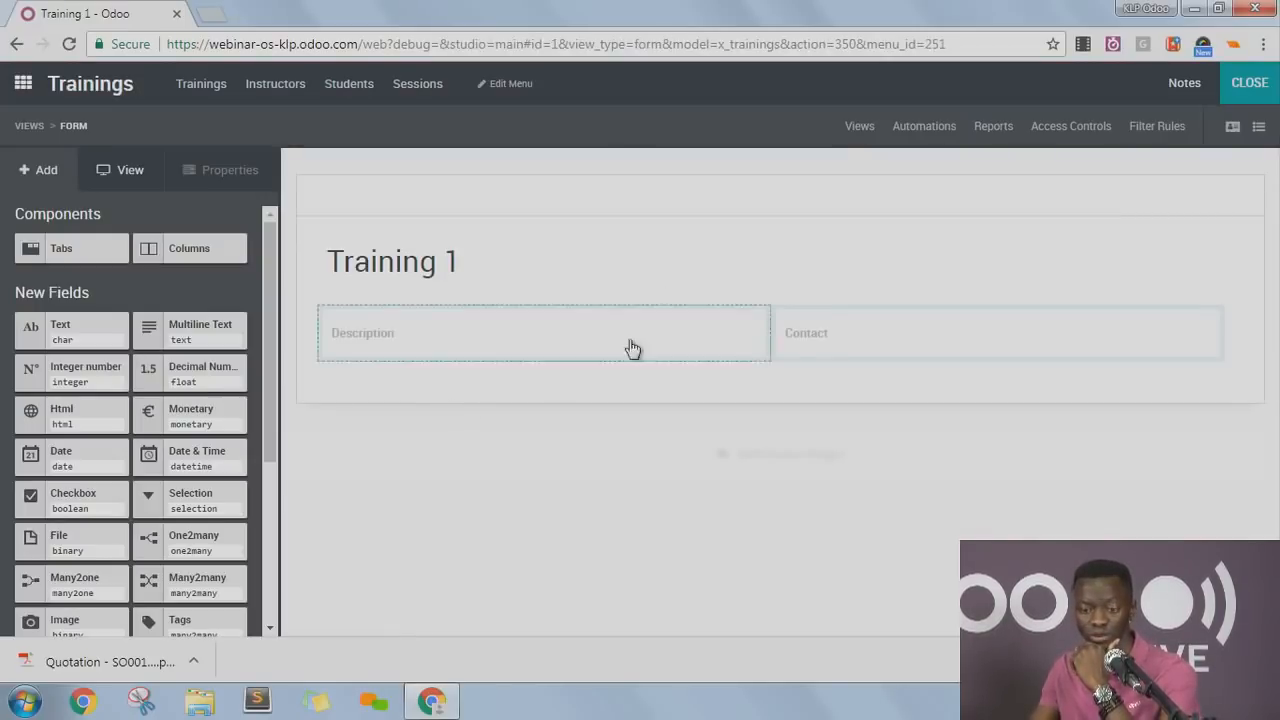
click(816, 340)
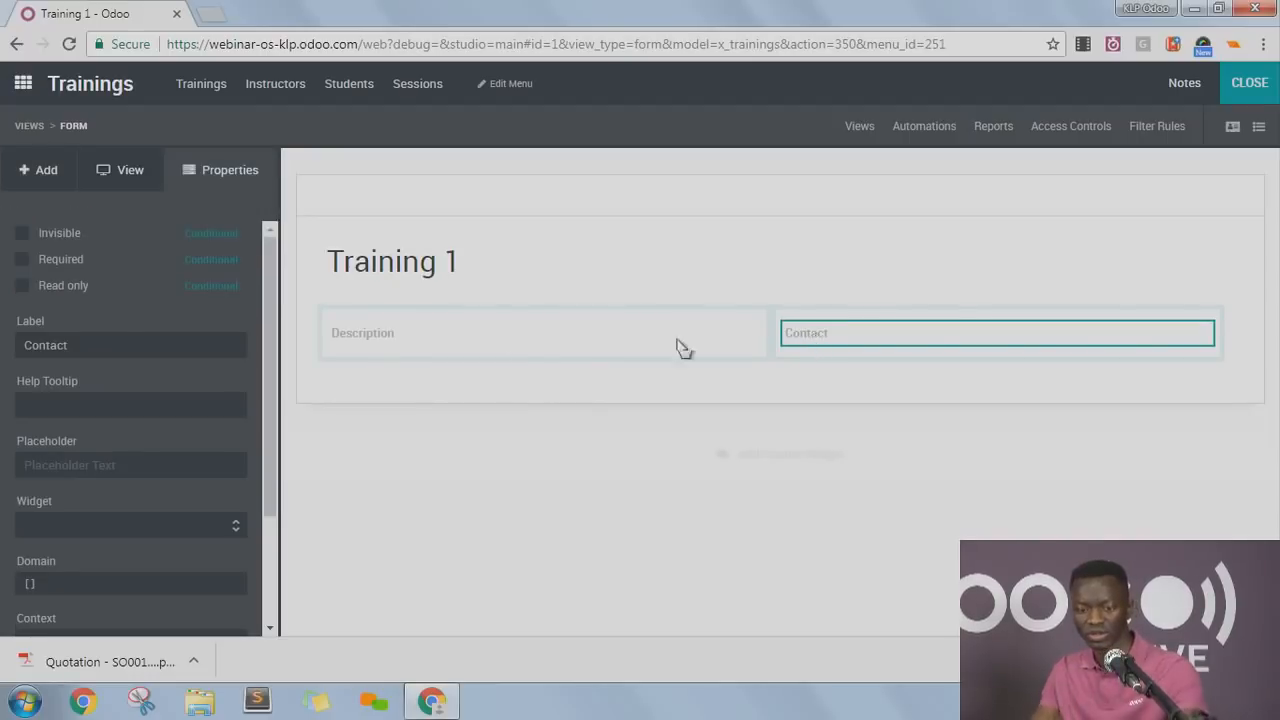
drag(128, 345, 3, 345)
text(Resp)
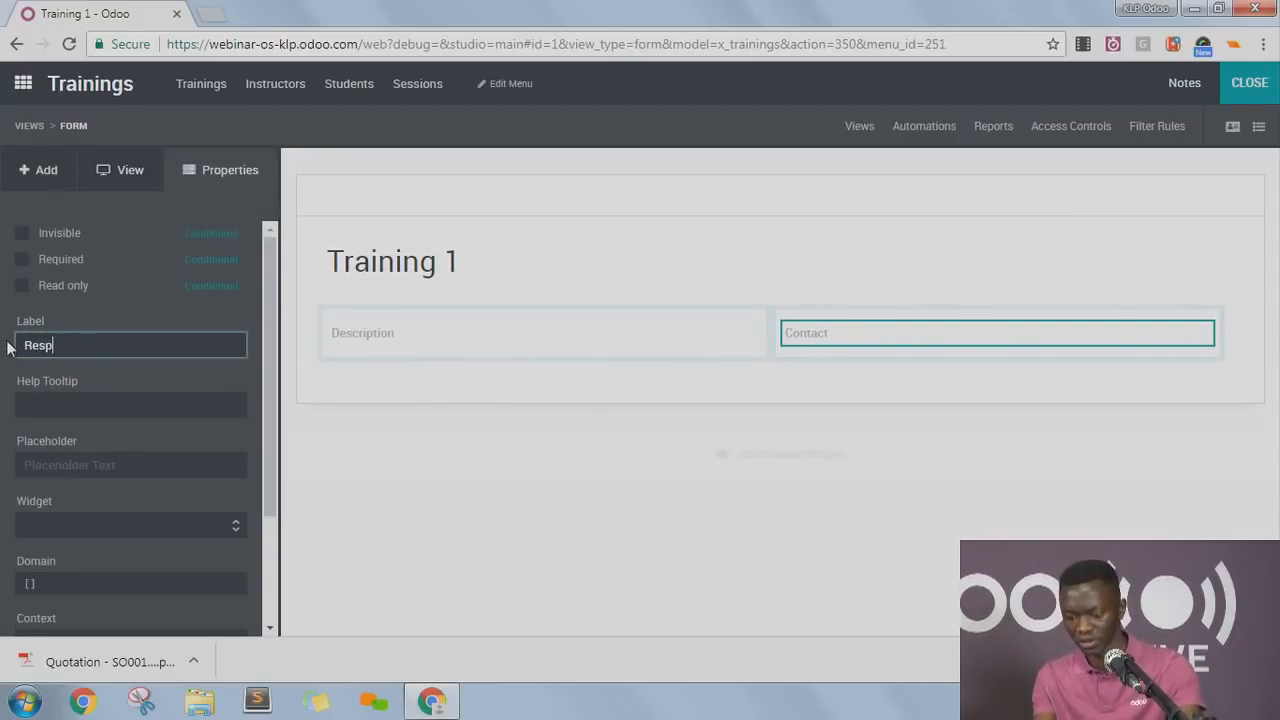
text(onsible)
scroll(110, 510, down, 1)
click(98, 490)
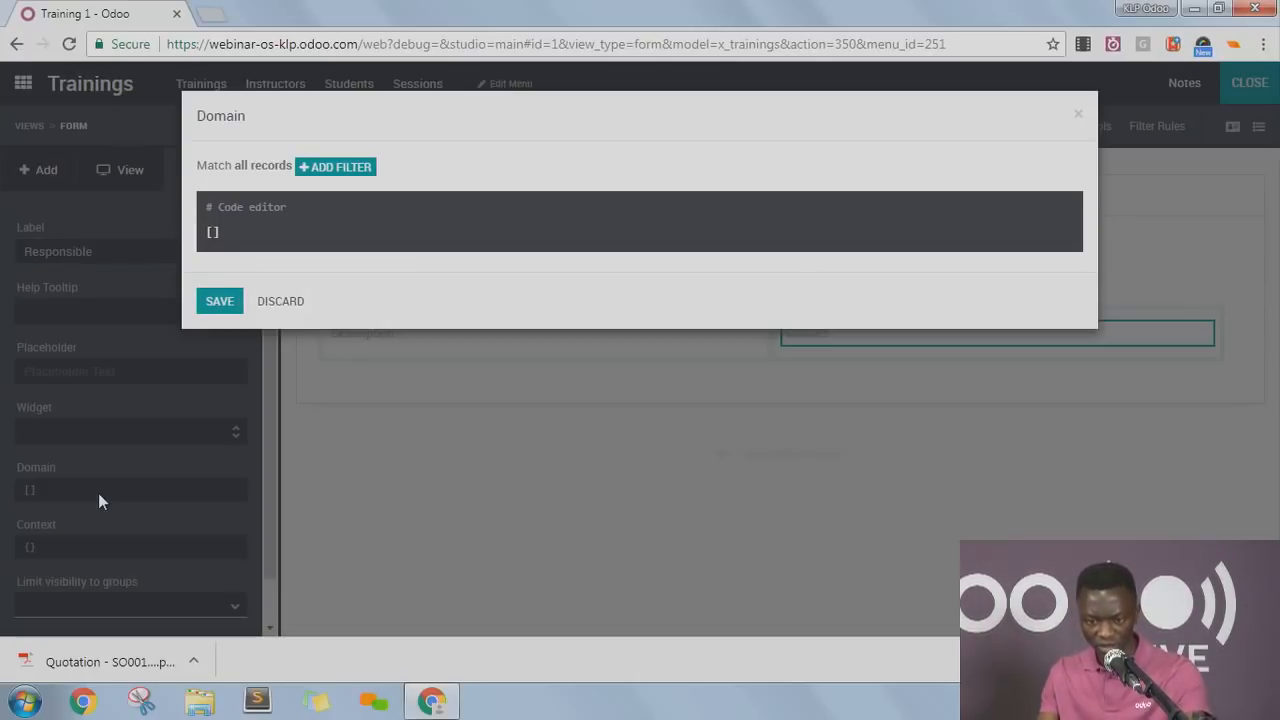
click(323, 170)
click(323, 196)
scroll(298, 421, down, 3)
key(Escape)
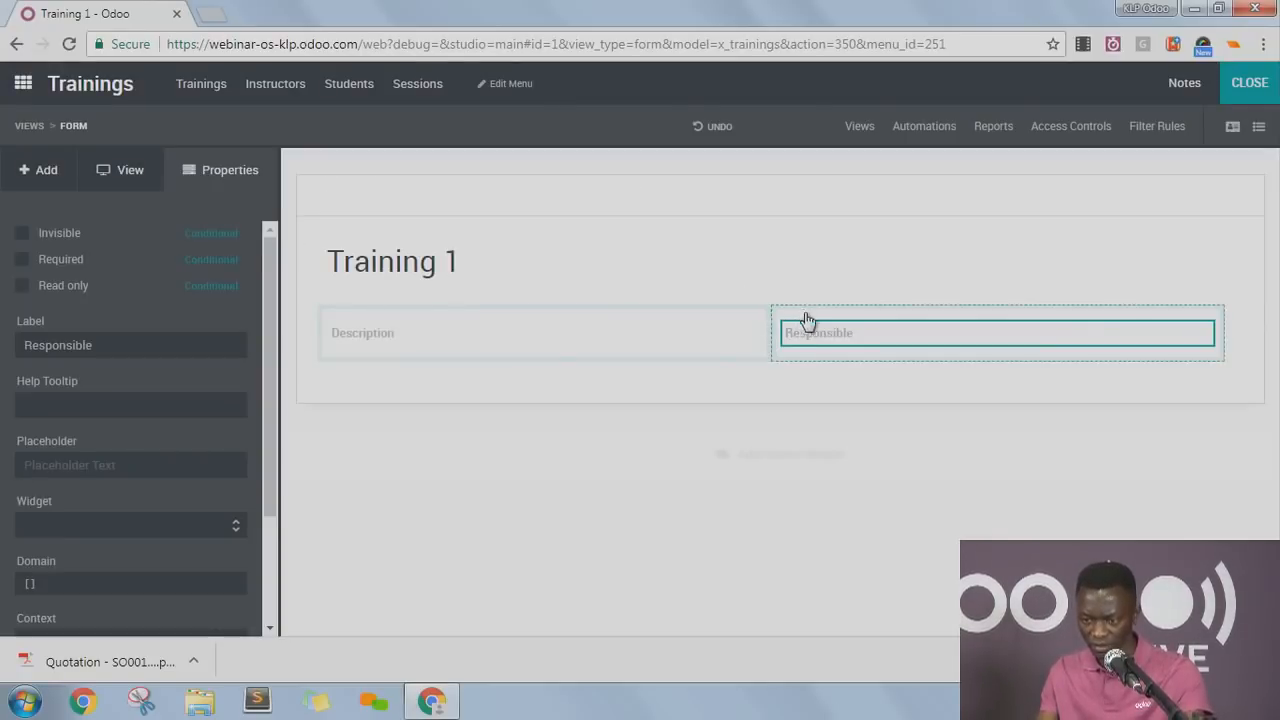
Restrict the Responsible field's domain to records where Is an instructor is set (true).
click(82, 580)
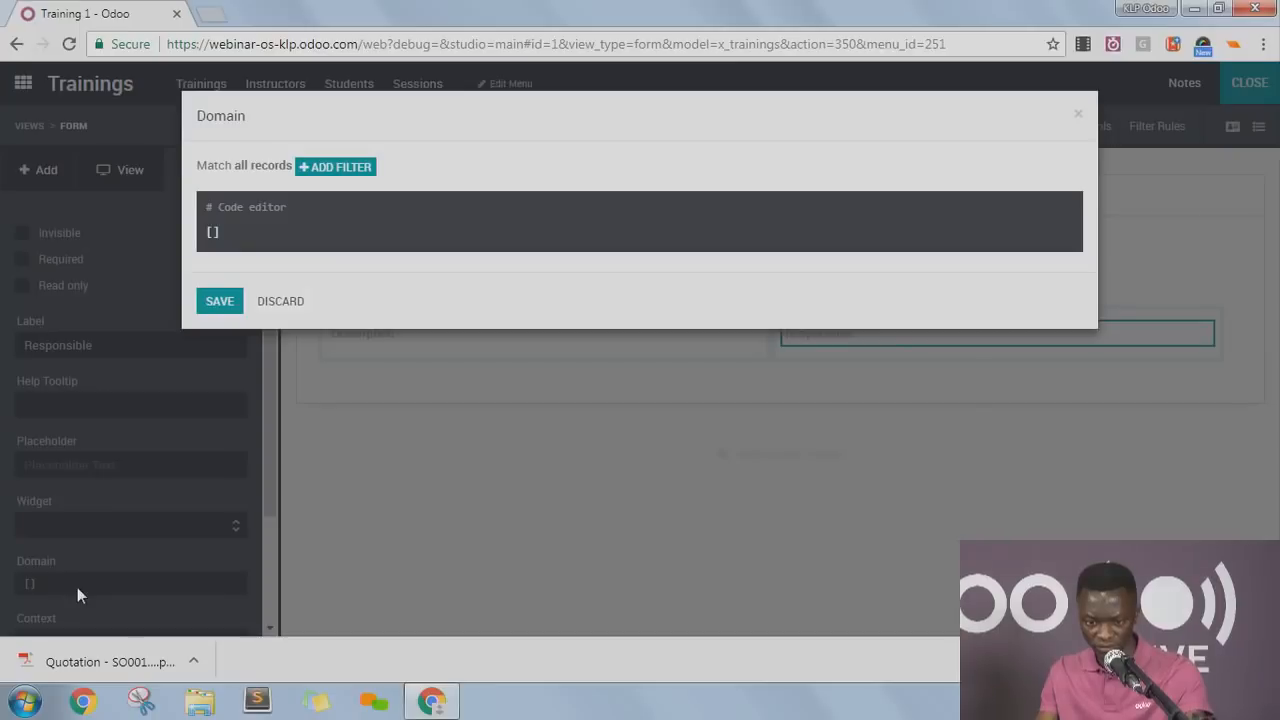
click(338, 172)
scroll(378, 340, down, 10)
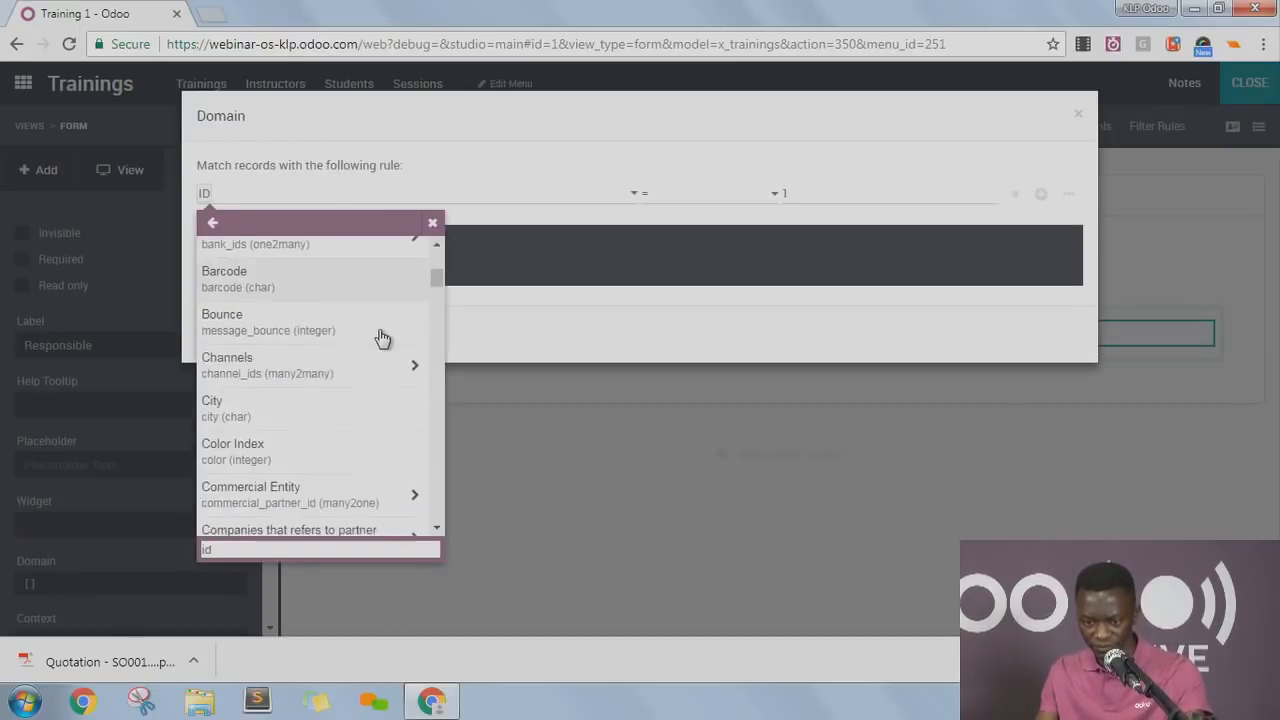
scroll(375, 340, down, 3)
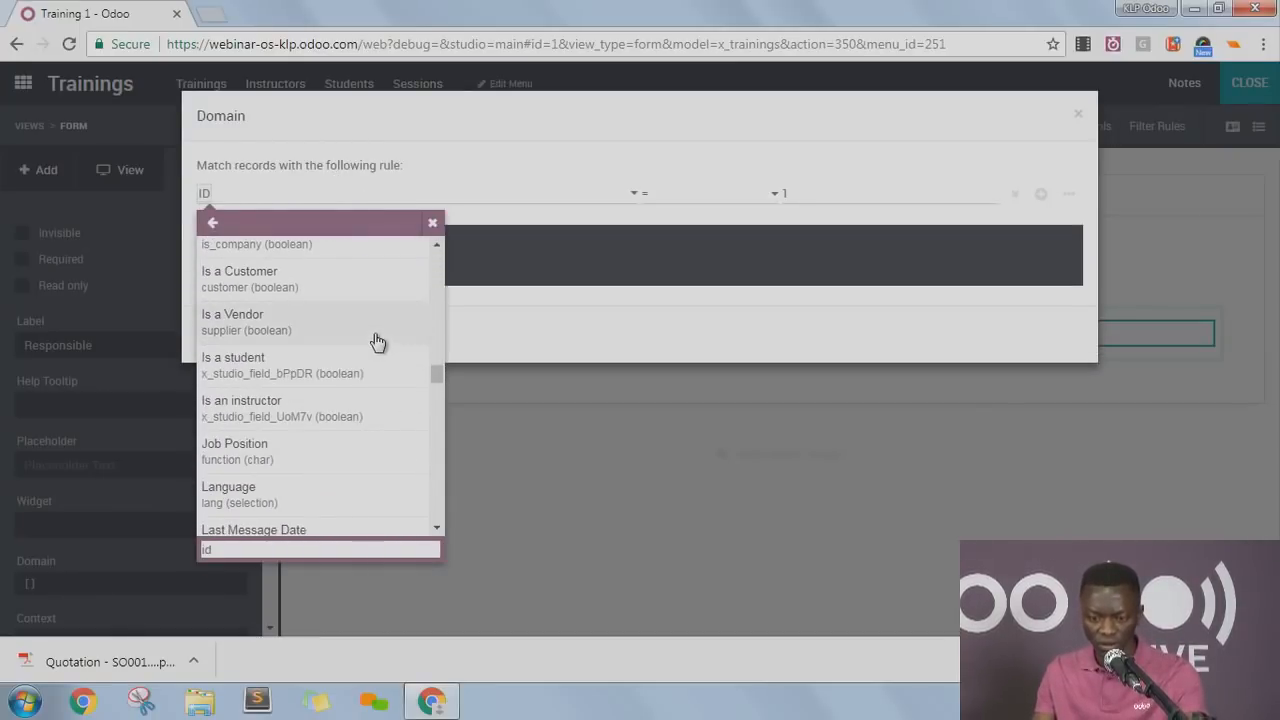
click(245, 414)
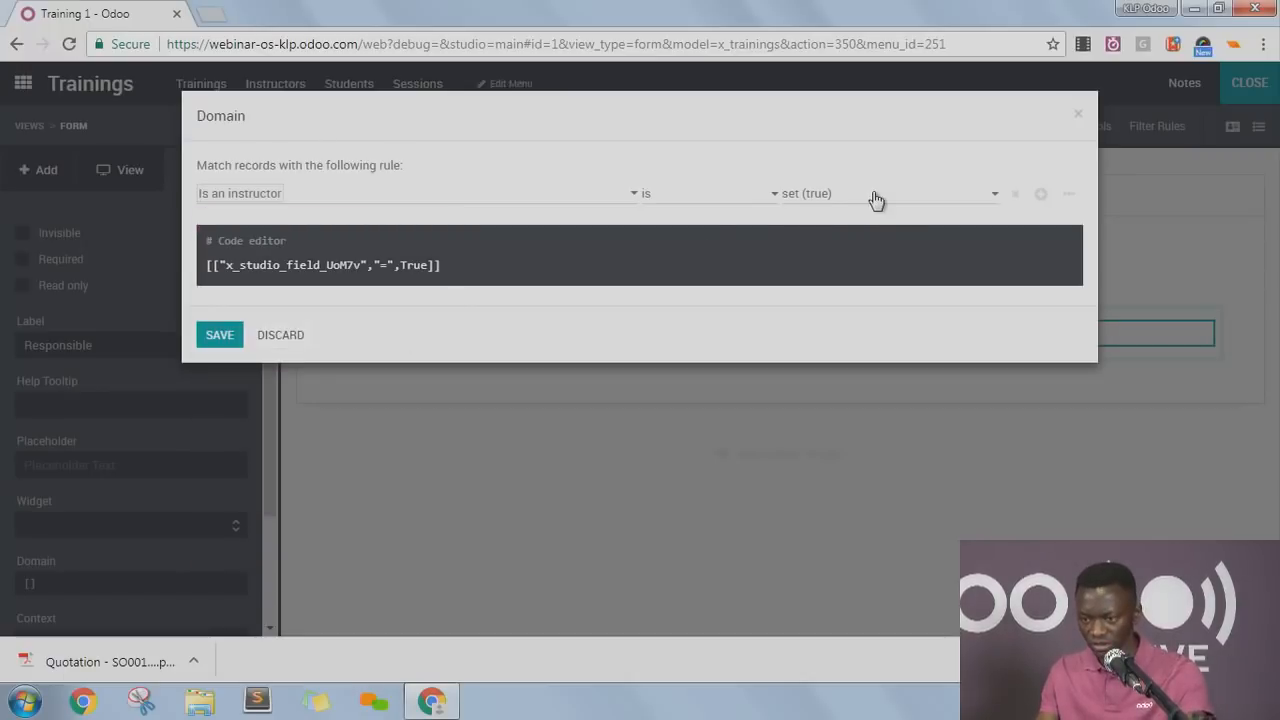
click(219, 336)
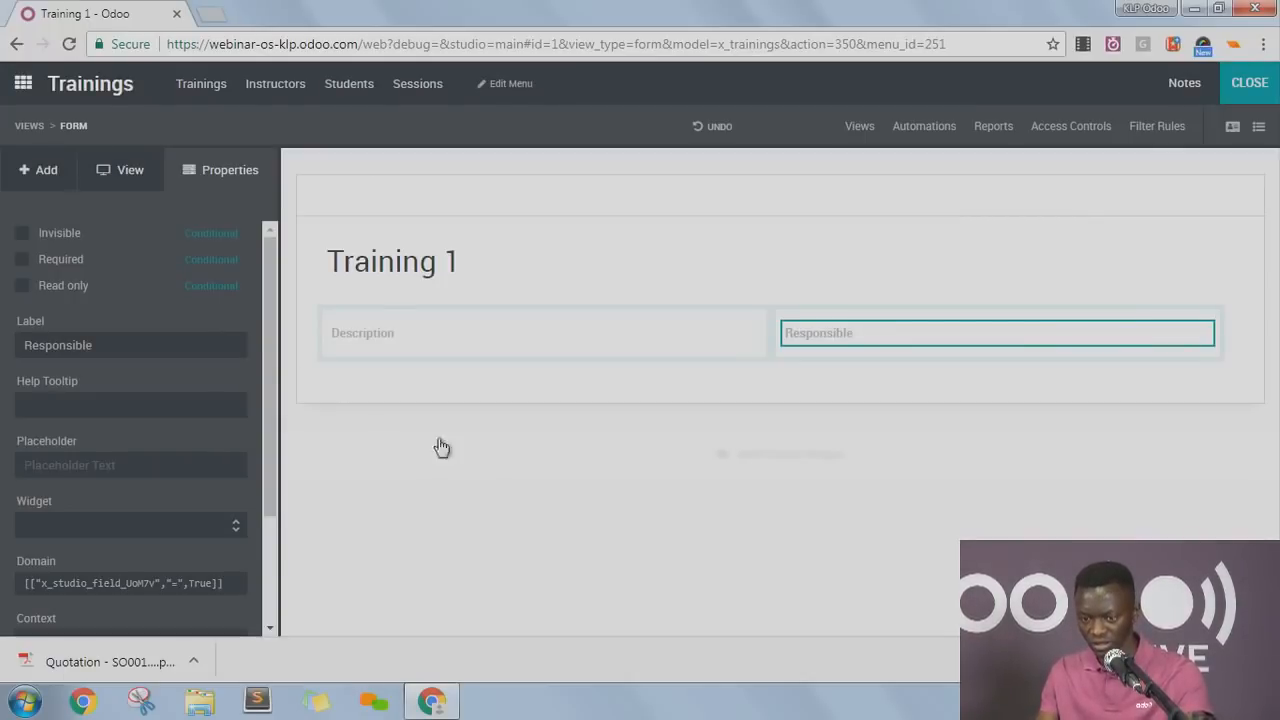
Close Studio and check which contacts the Responsible field offers when editing Training 1.
click(1248, 88)
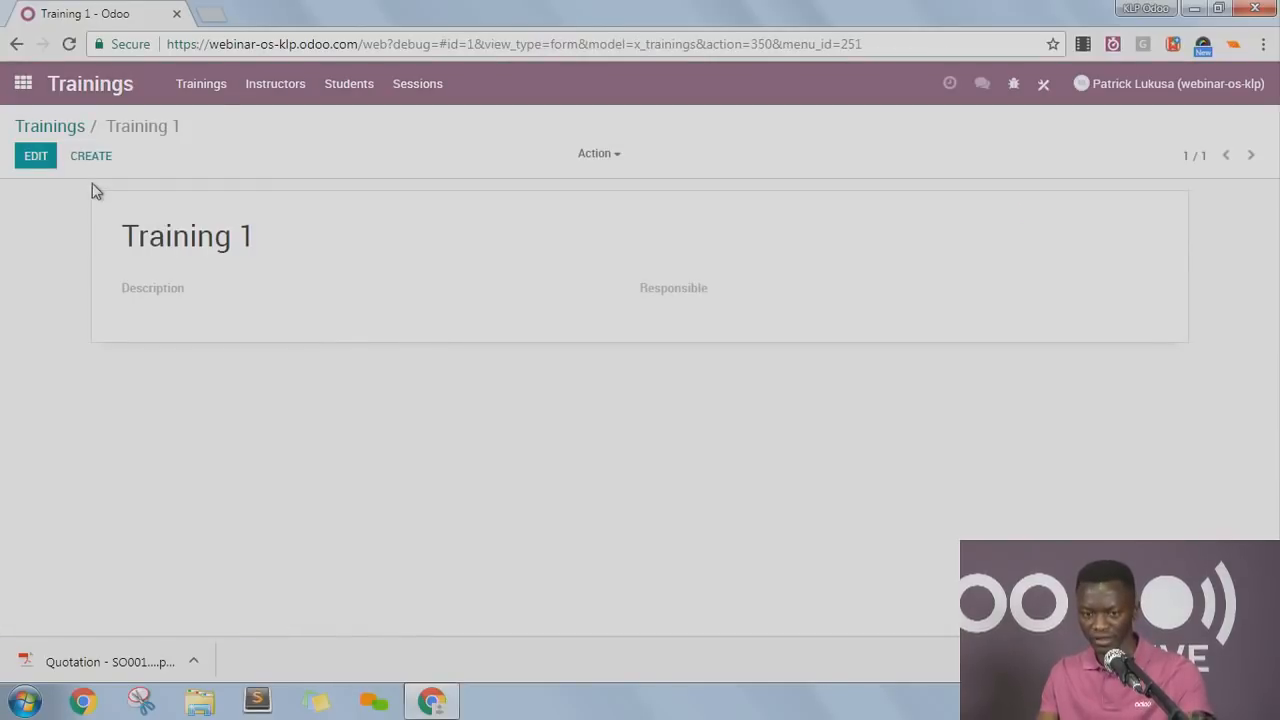
click(36, 156)
click(851, 303)
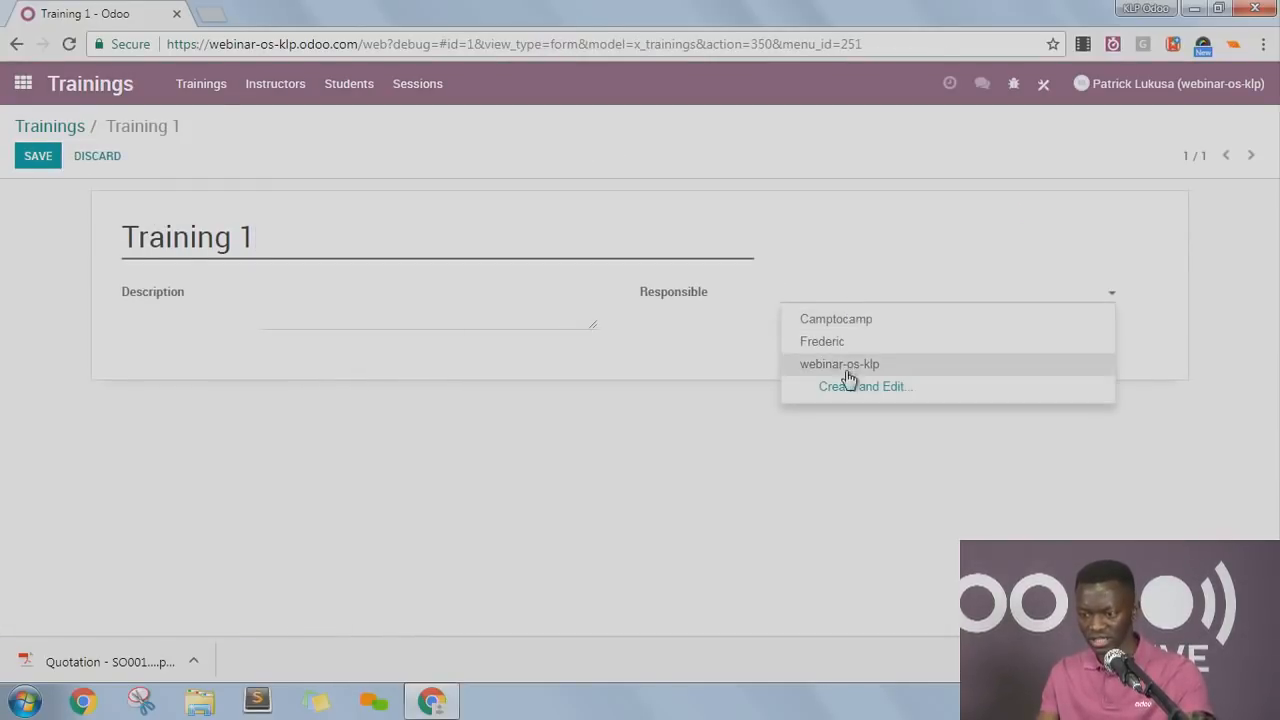
click(746, 450)
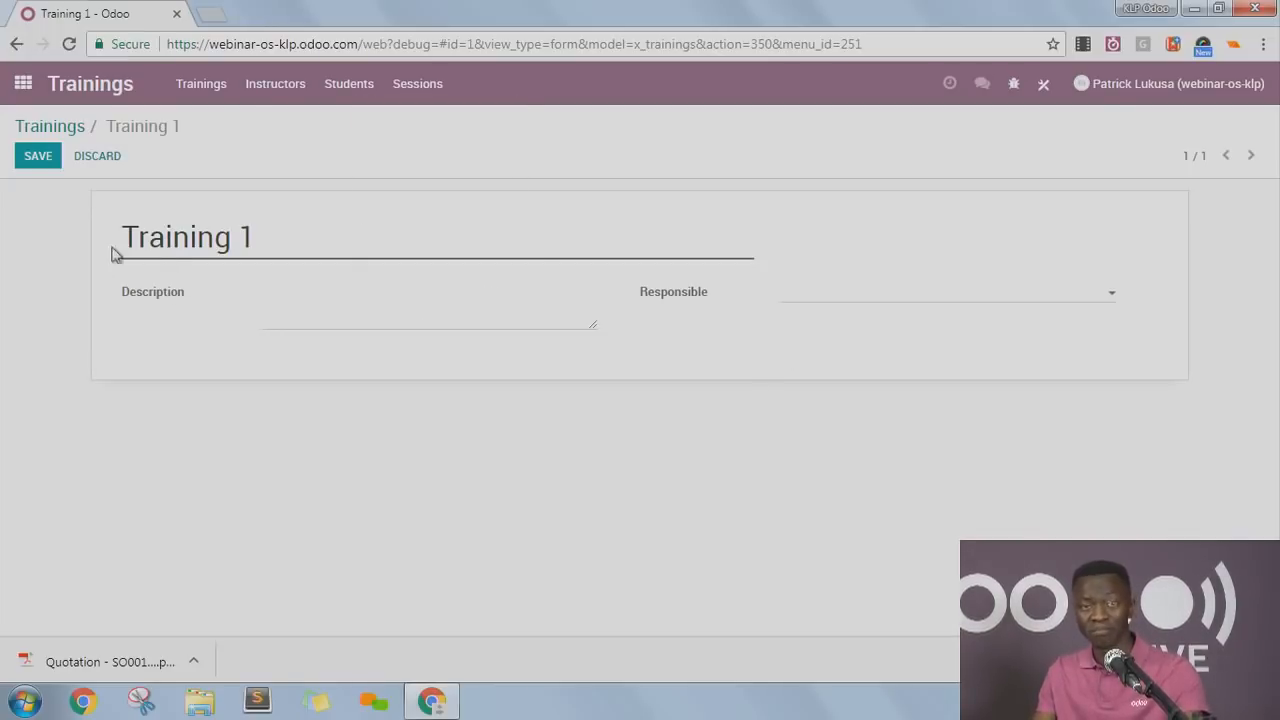
Open the Sessions form view in Studio and add a Many2one field related to Trainings in the first column.
click(402, 88)
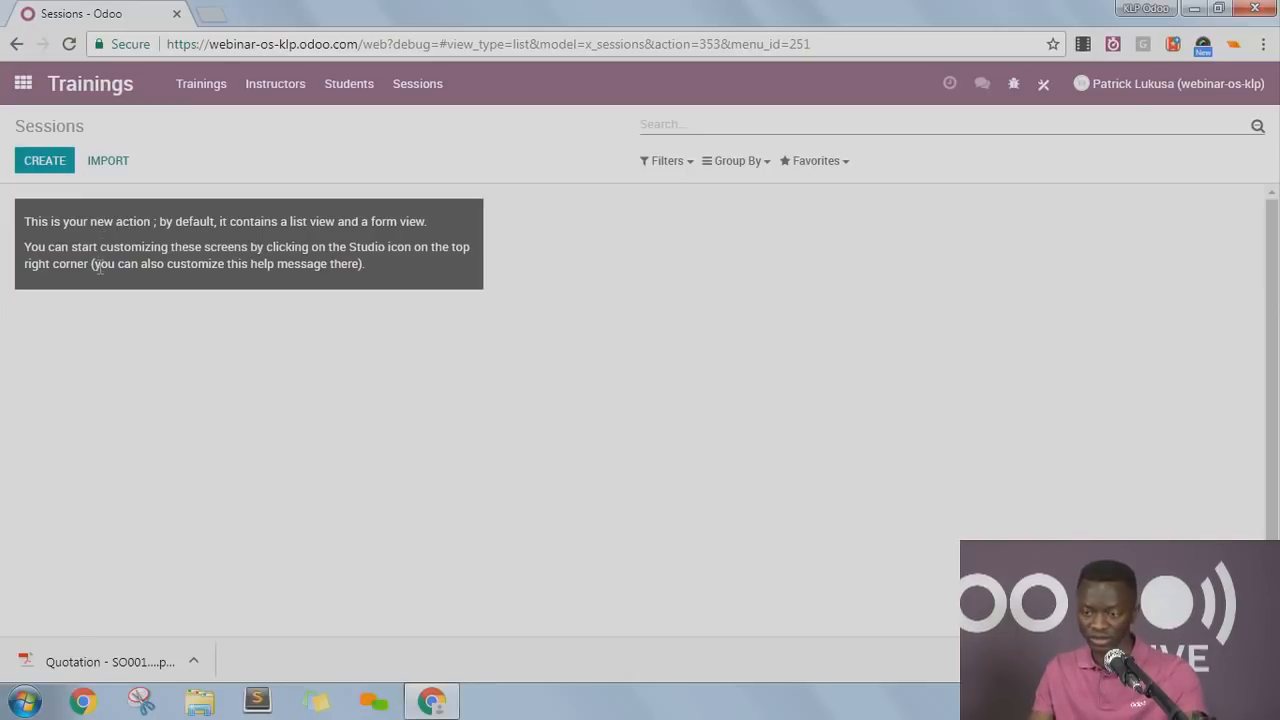
click(1043, 83)
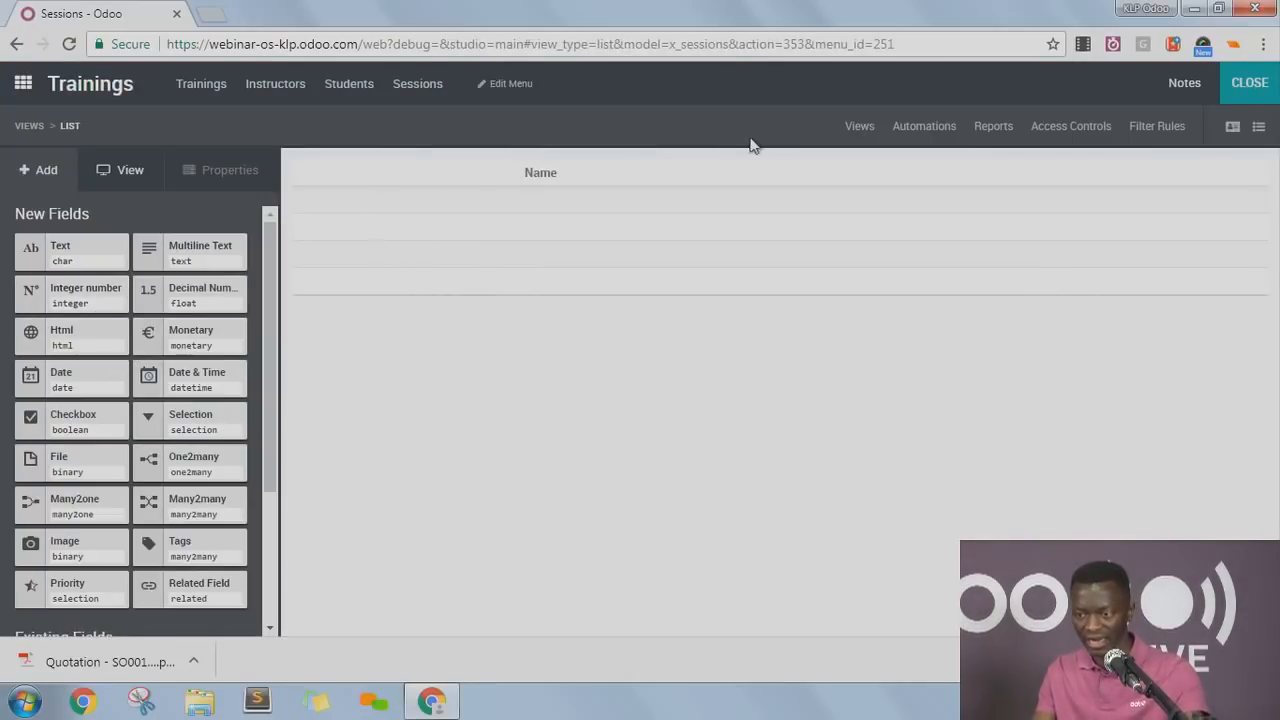
click(862, 126)
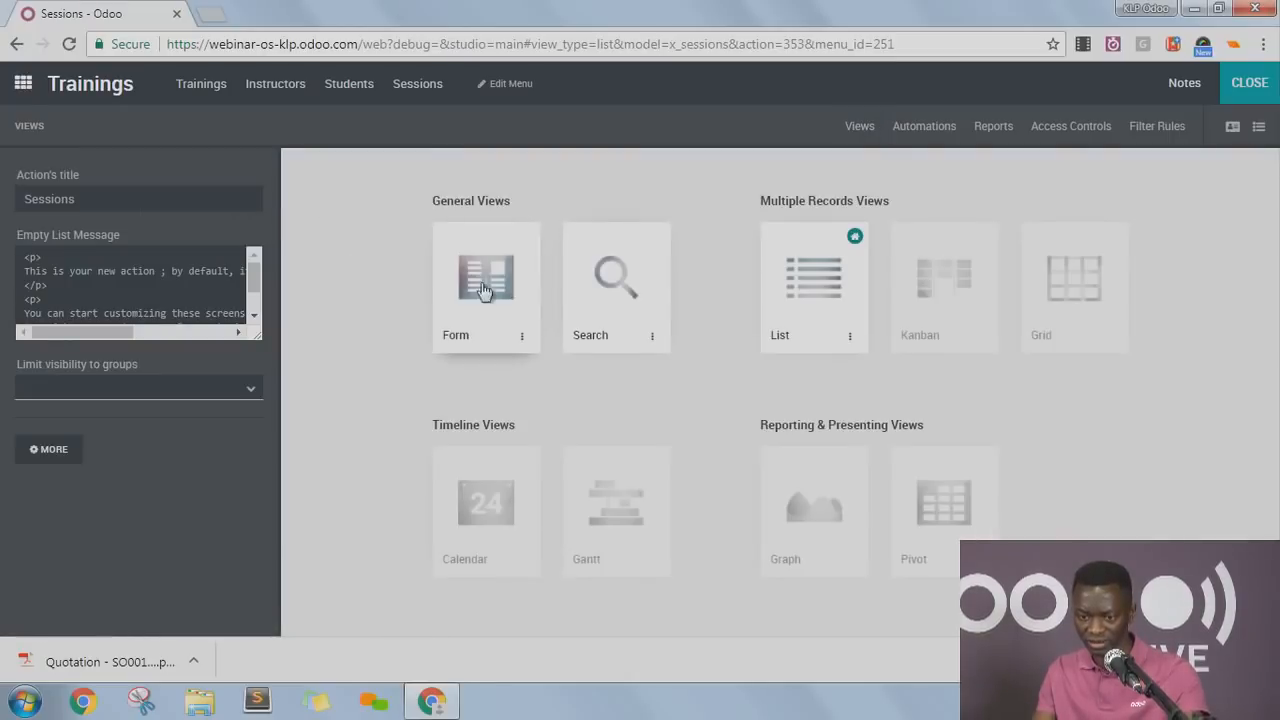
click(490, 280)
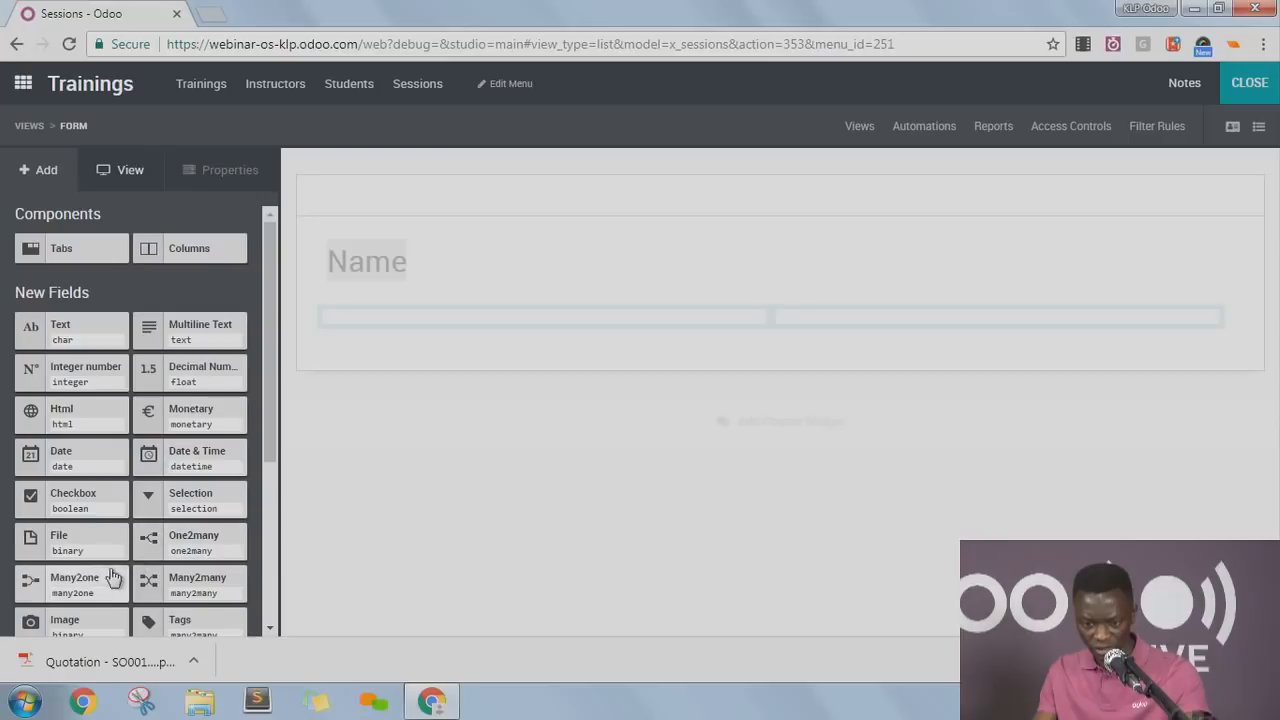
drag(95, 582, 531, 330)
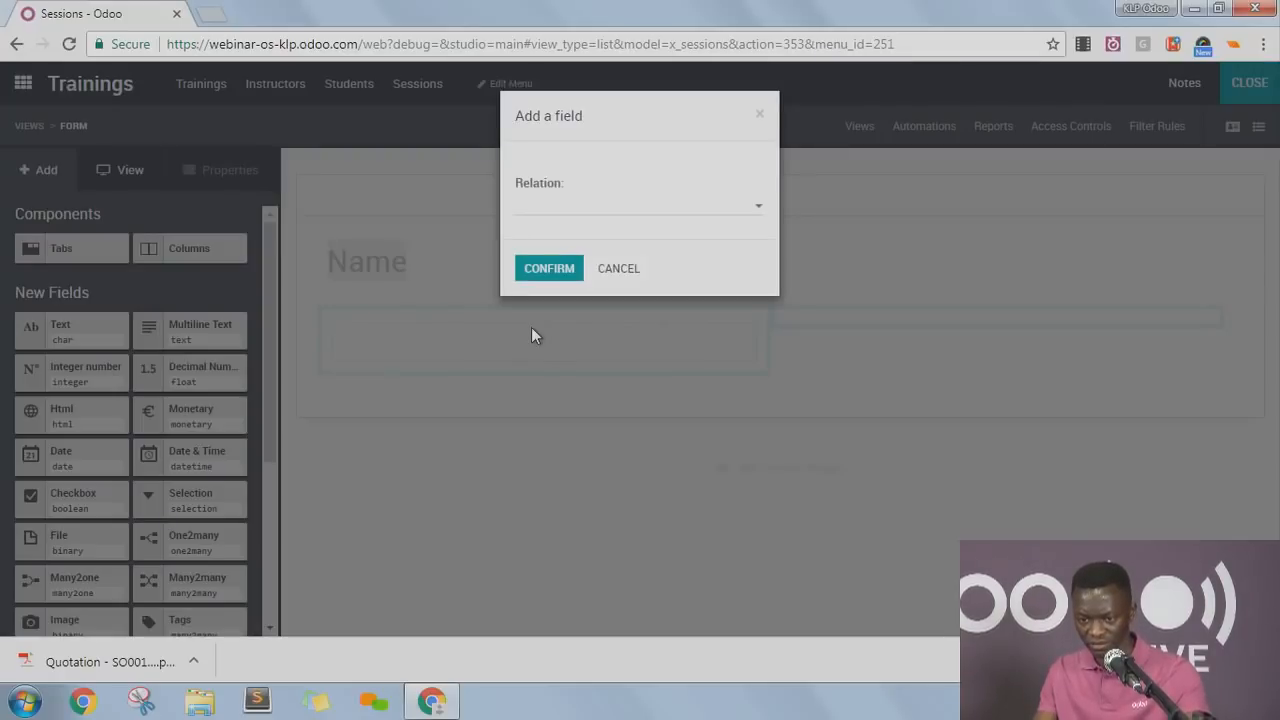
click(577, 210)
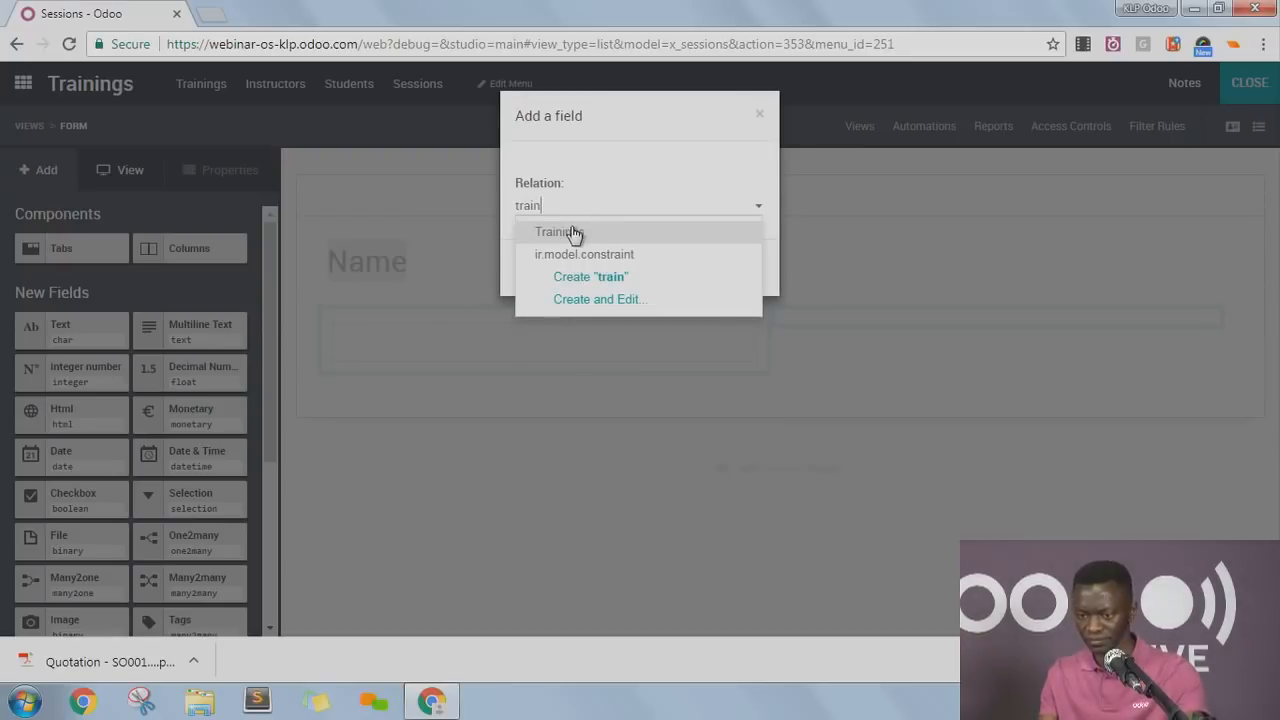
click(571, 233)
click(553, 277)
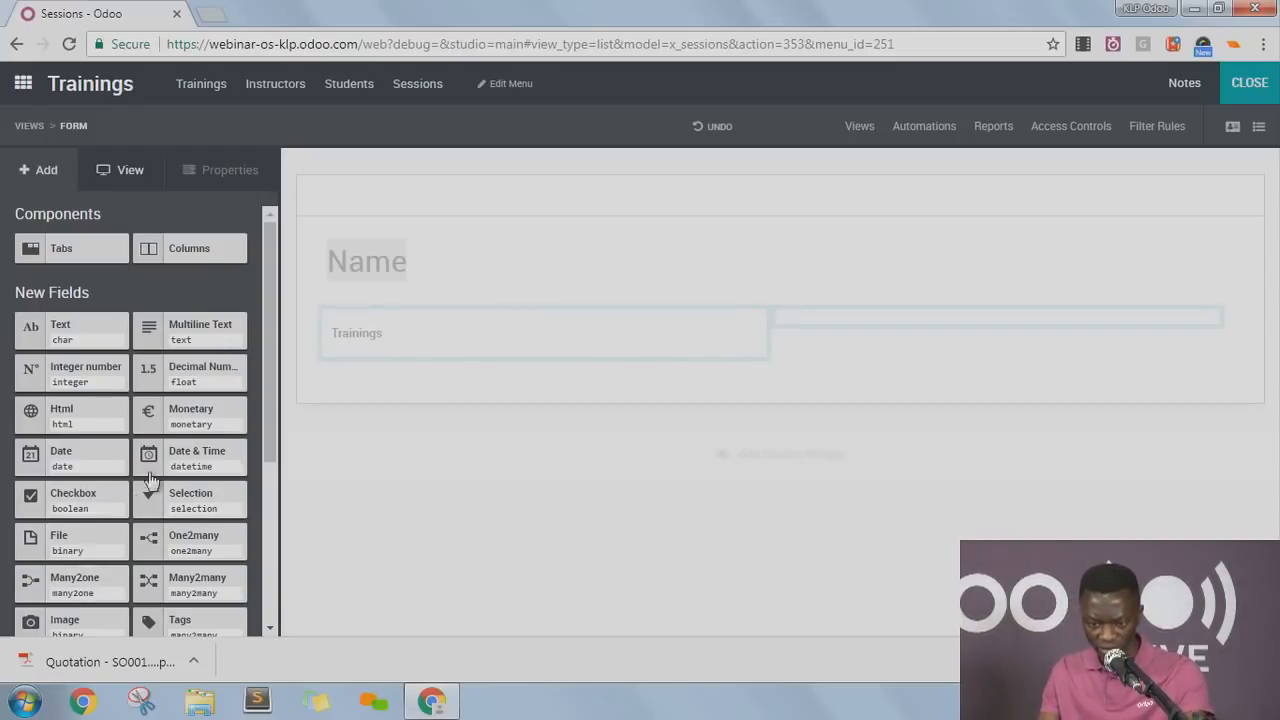
Add two Date & Time fields below Trainings and a Many2one field related to Contact in the second column.
drag(176, 459, 399, 375)
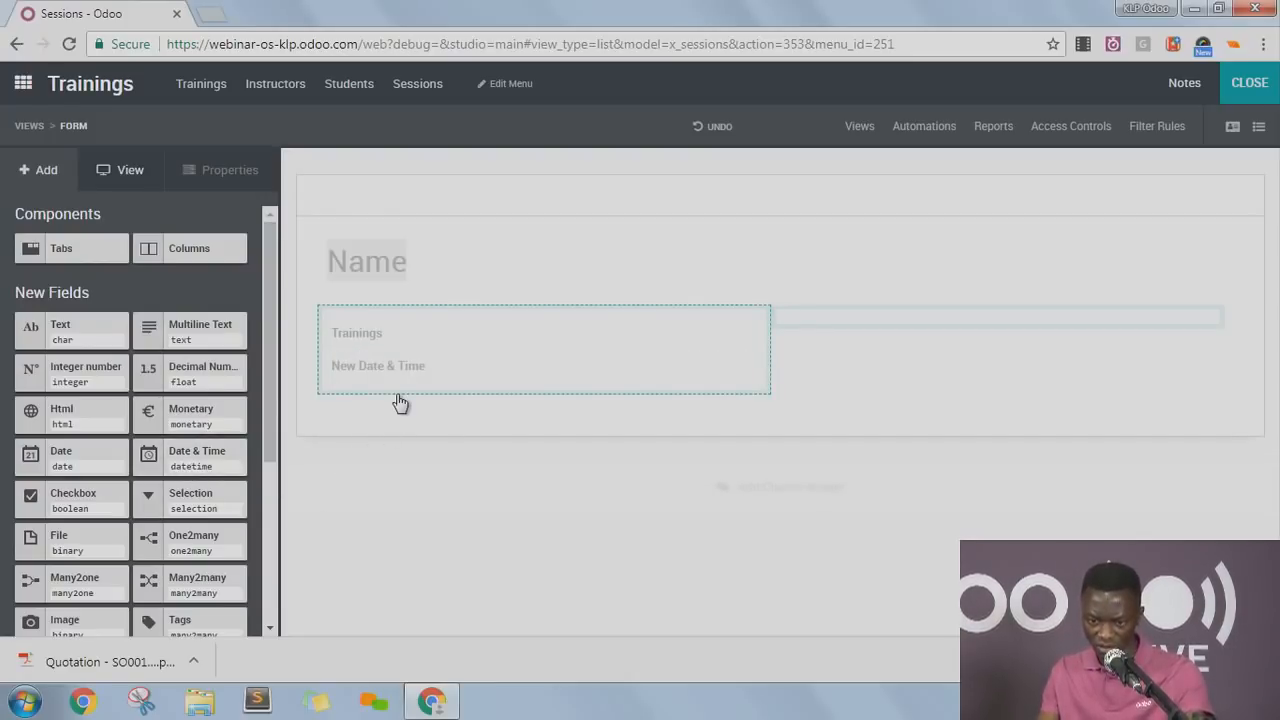
drag(209, 460, 412, 412)
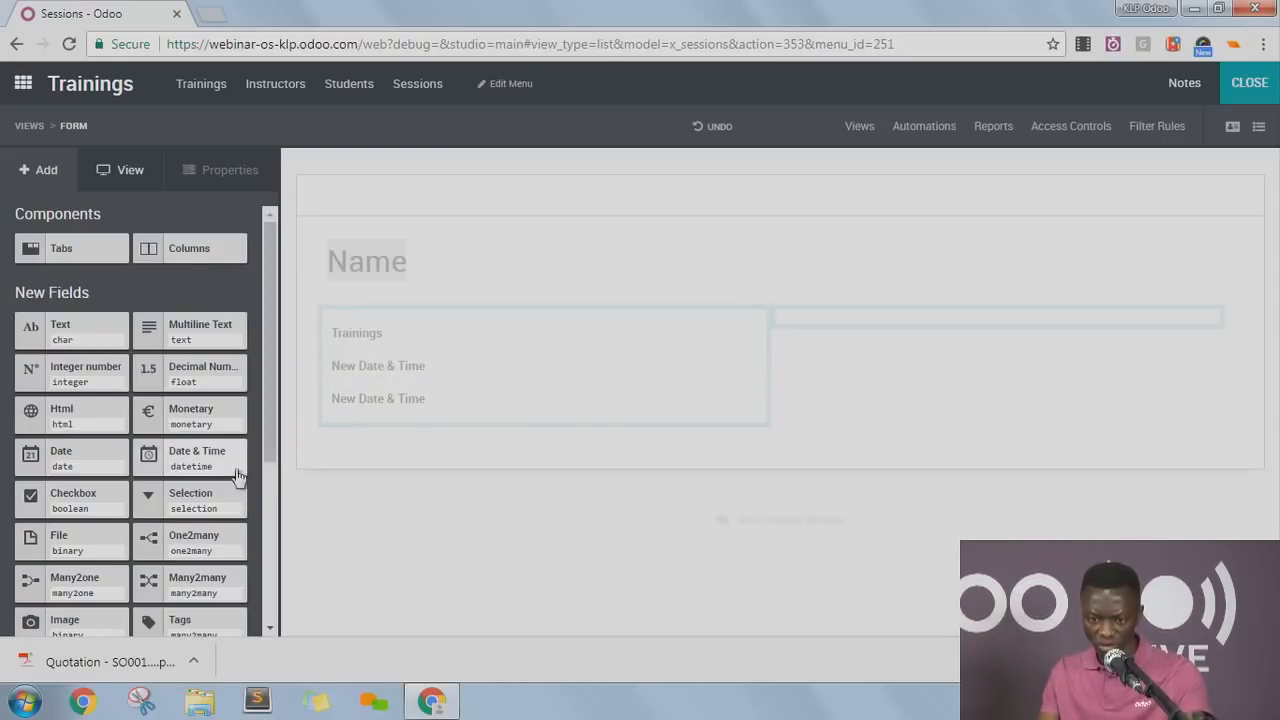
drag(86, 589, 920, 349)
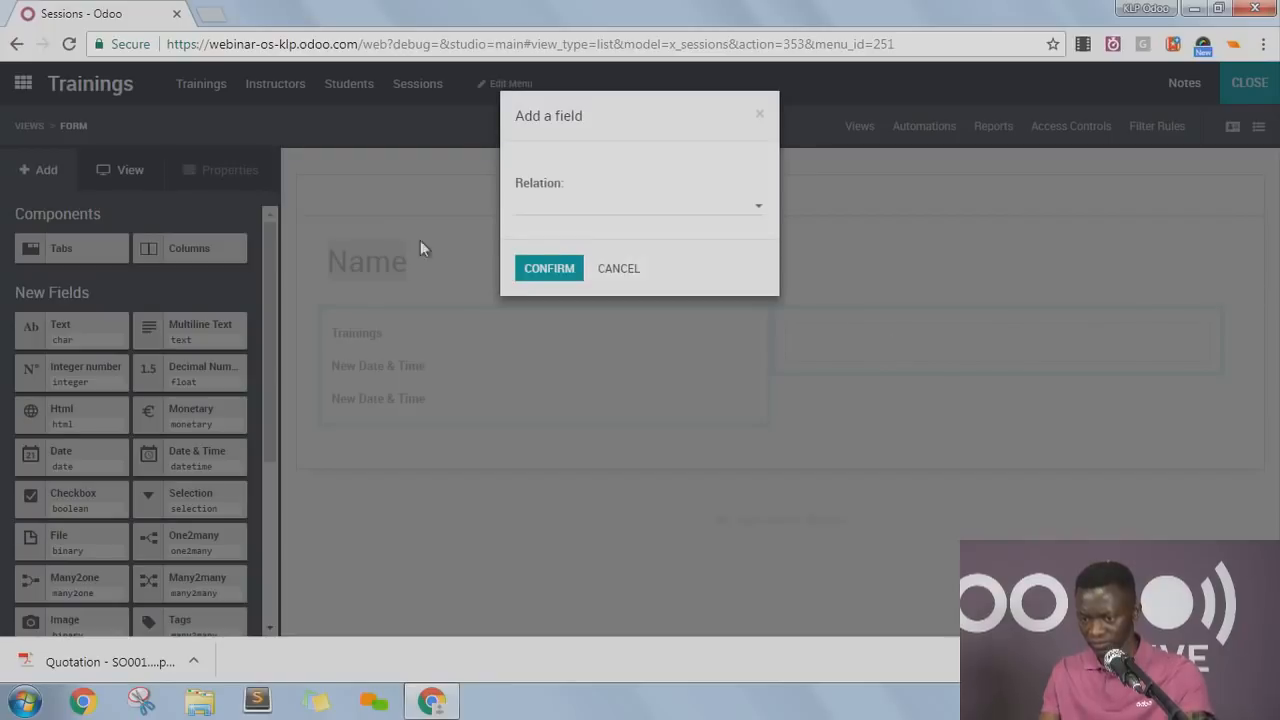
text(conta)
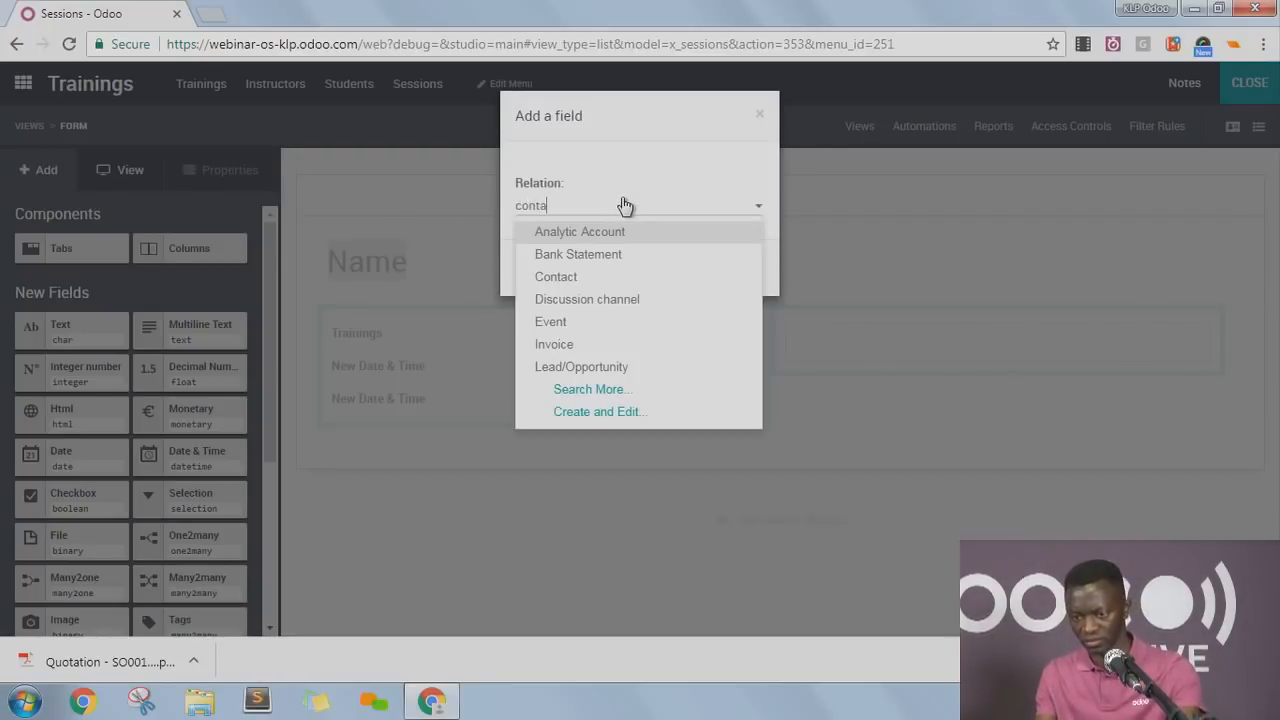
click(598, 232)
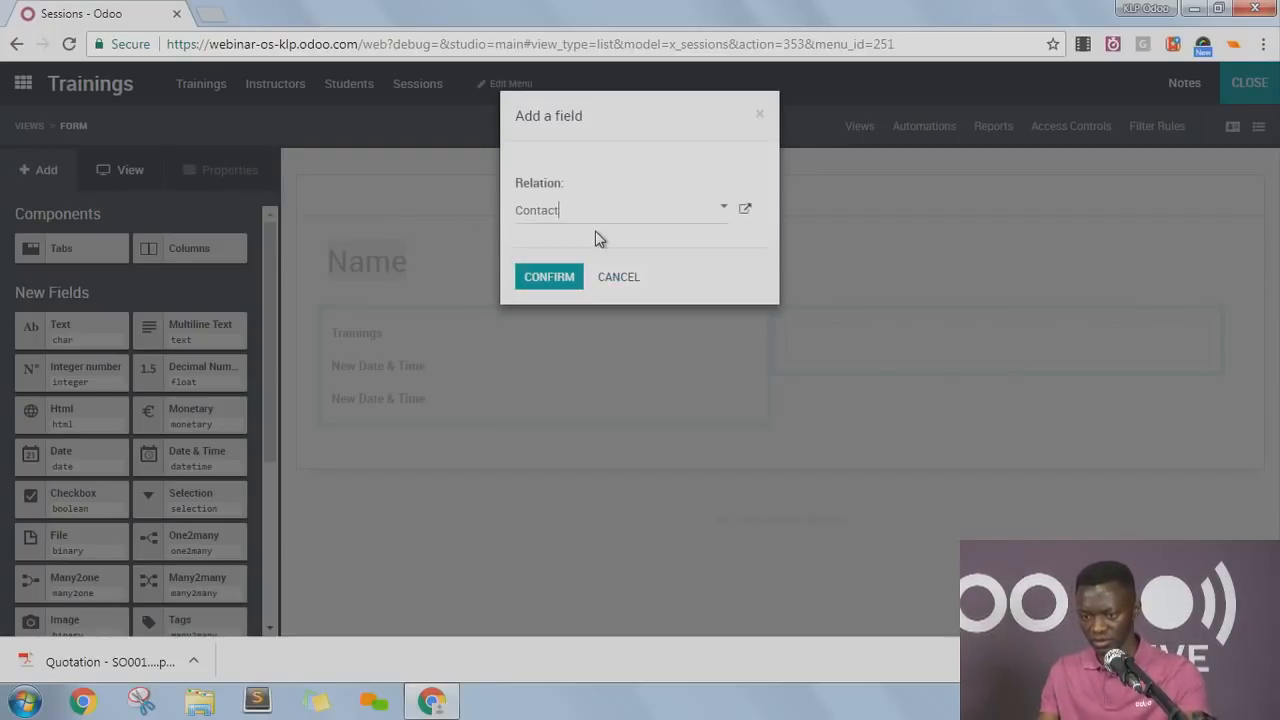
click(549, 276)
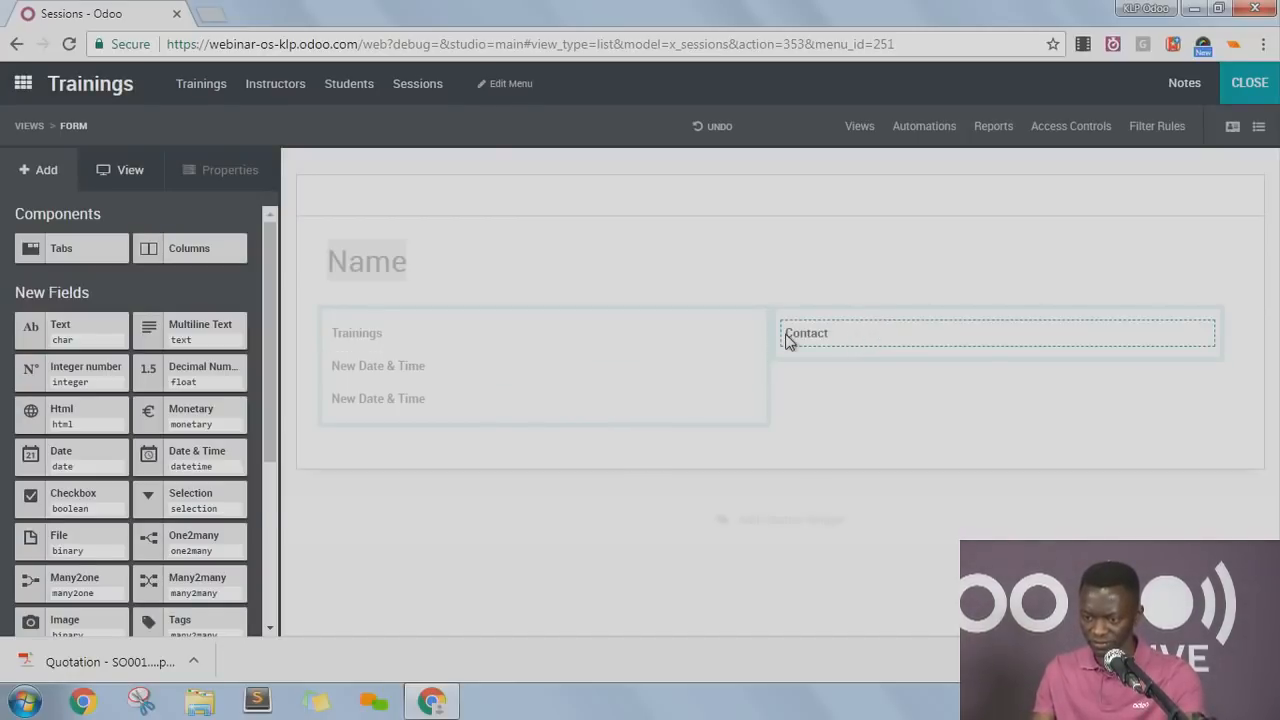
Relabel the Contact field on the Sessions form as Instructor.
click(786, 337)
double_click(83, 345)
key(BackSpace)
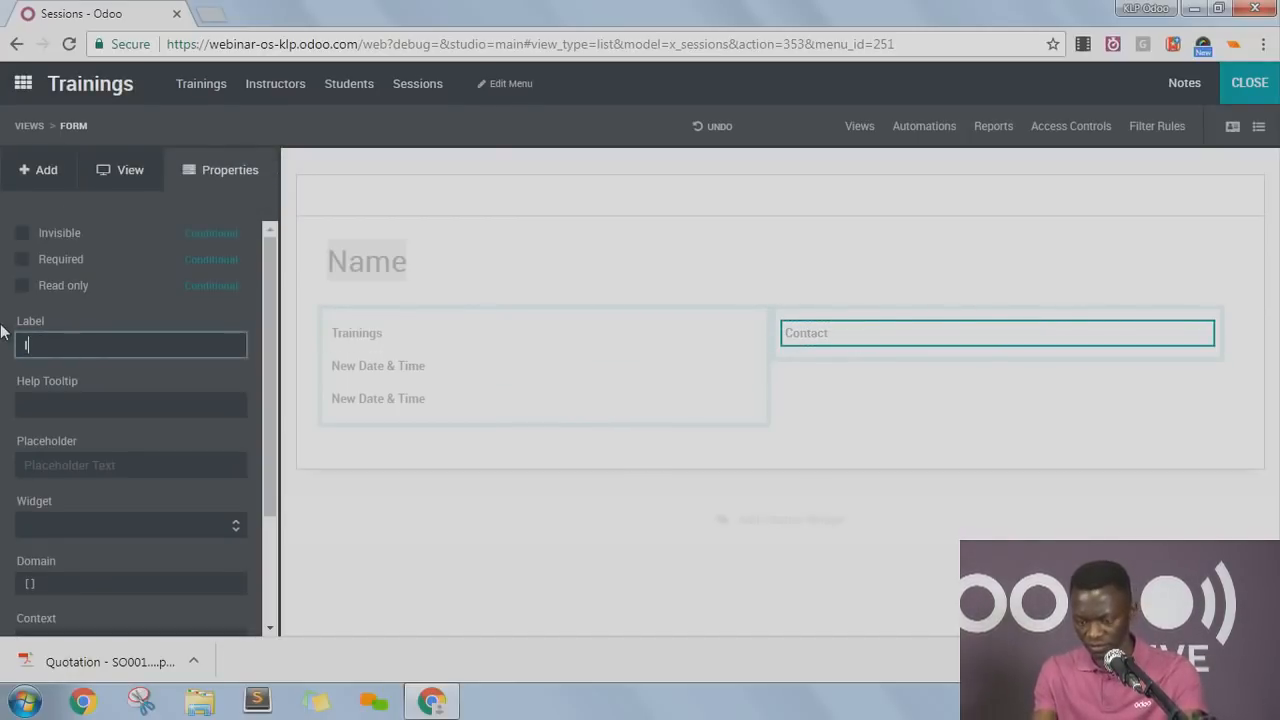
text(Instructor)
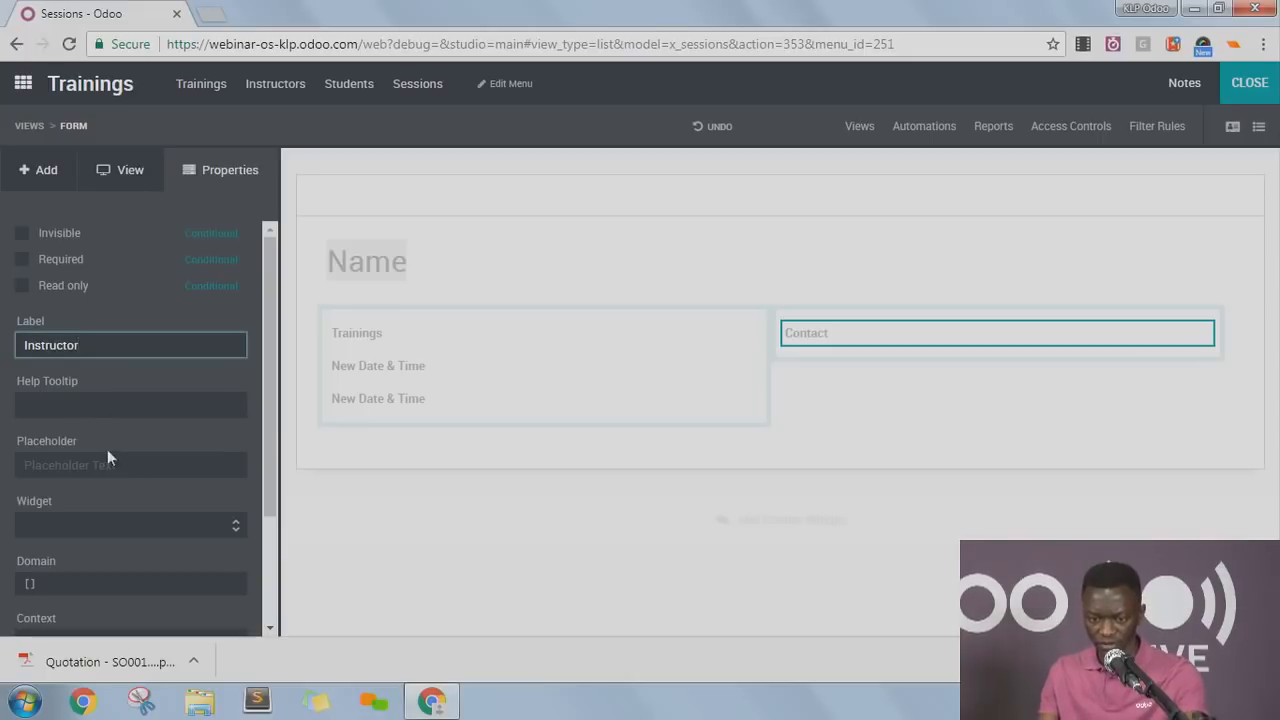
click(73, 583)
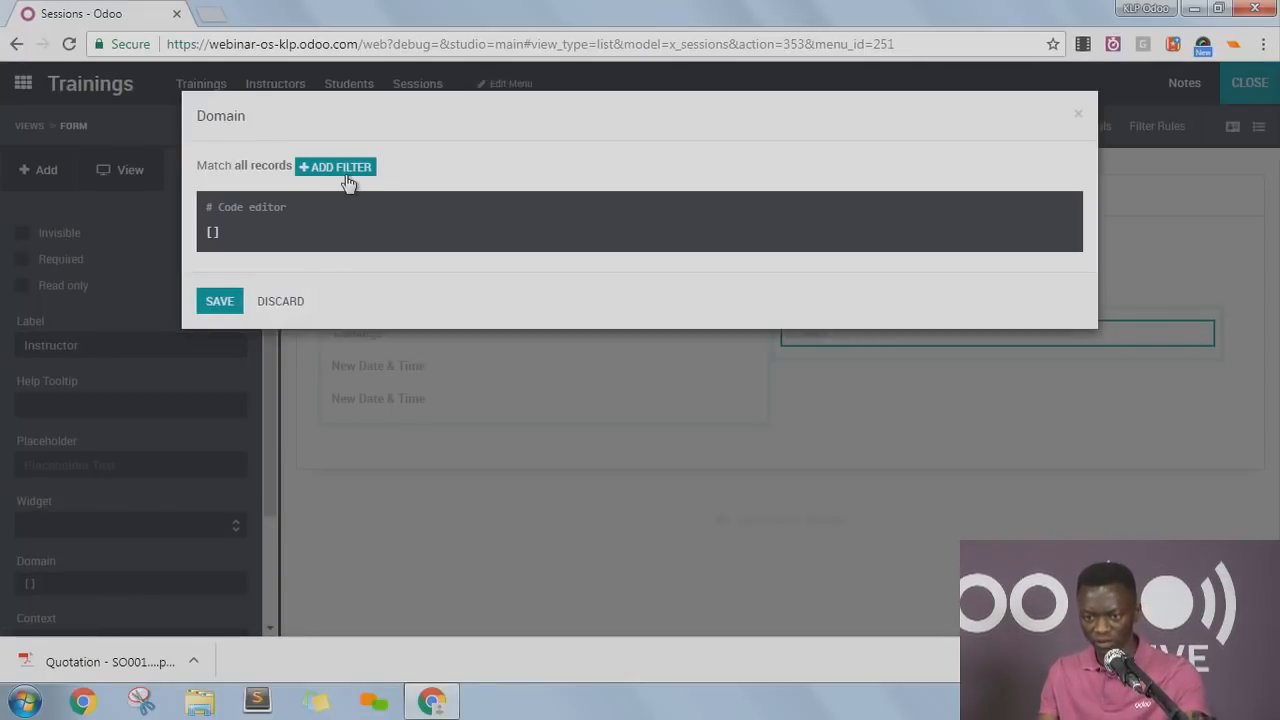
key(Escape)
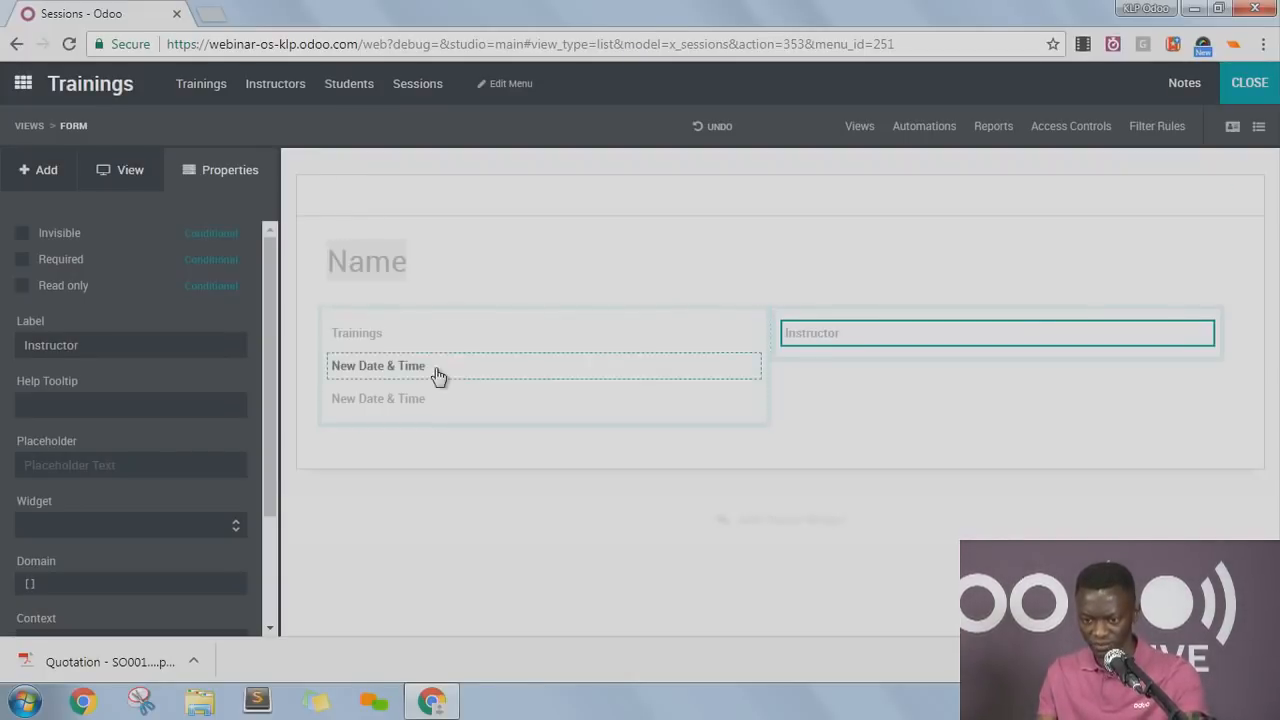
click(81, 580)
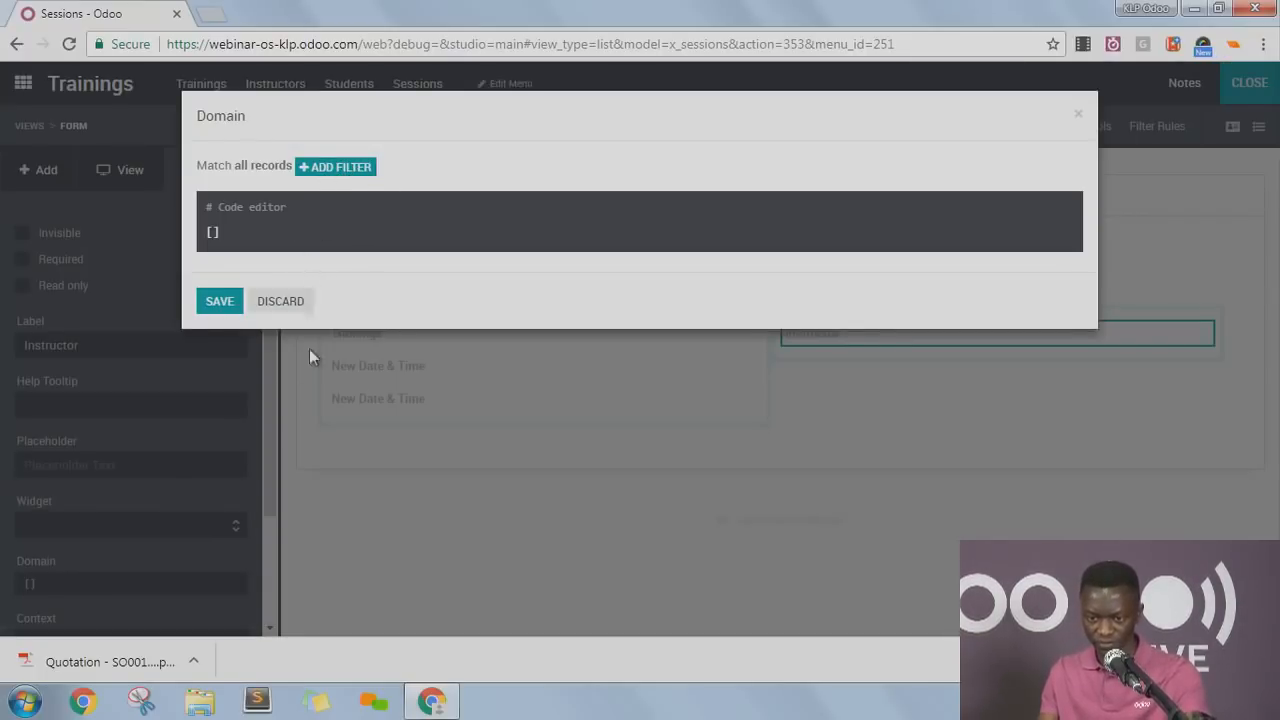
click(272, 301)
scroll(120, 475, down, 1)
click(53, 490)
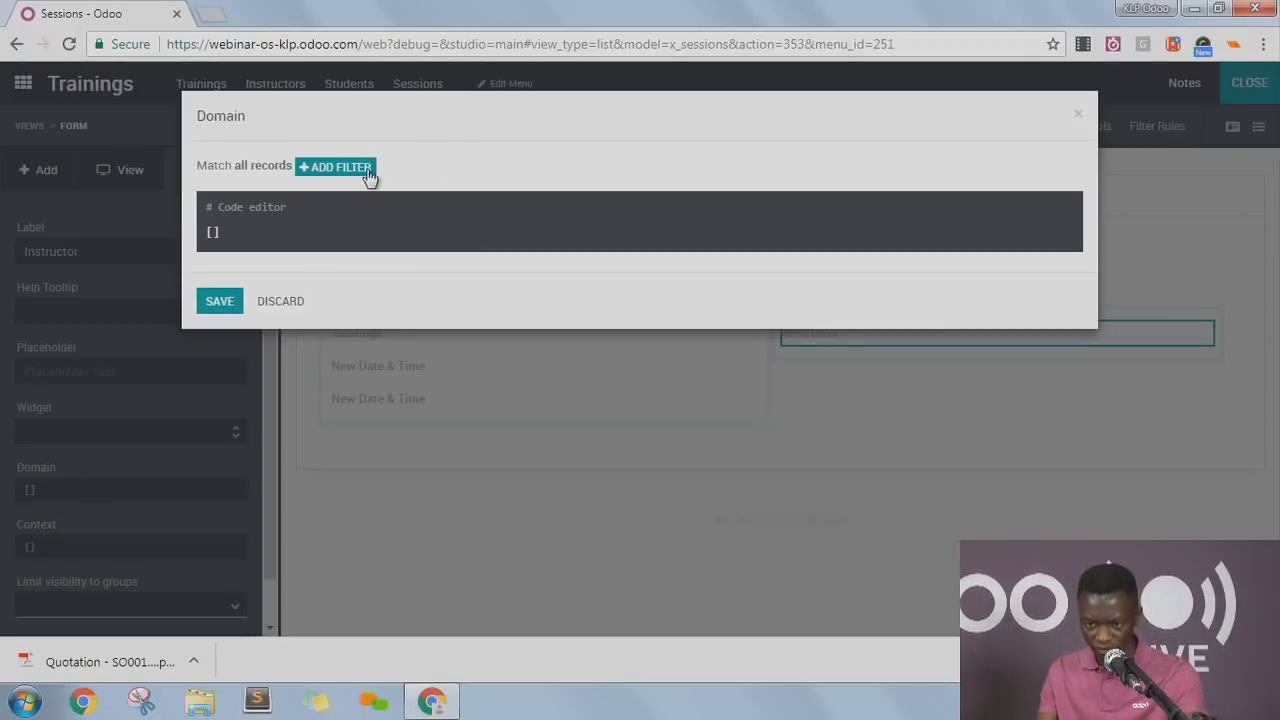
click(285, 303)
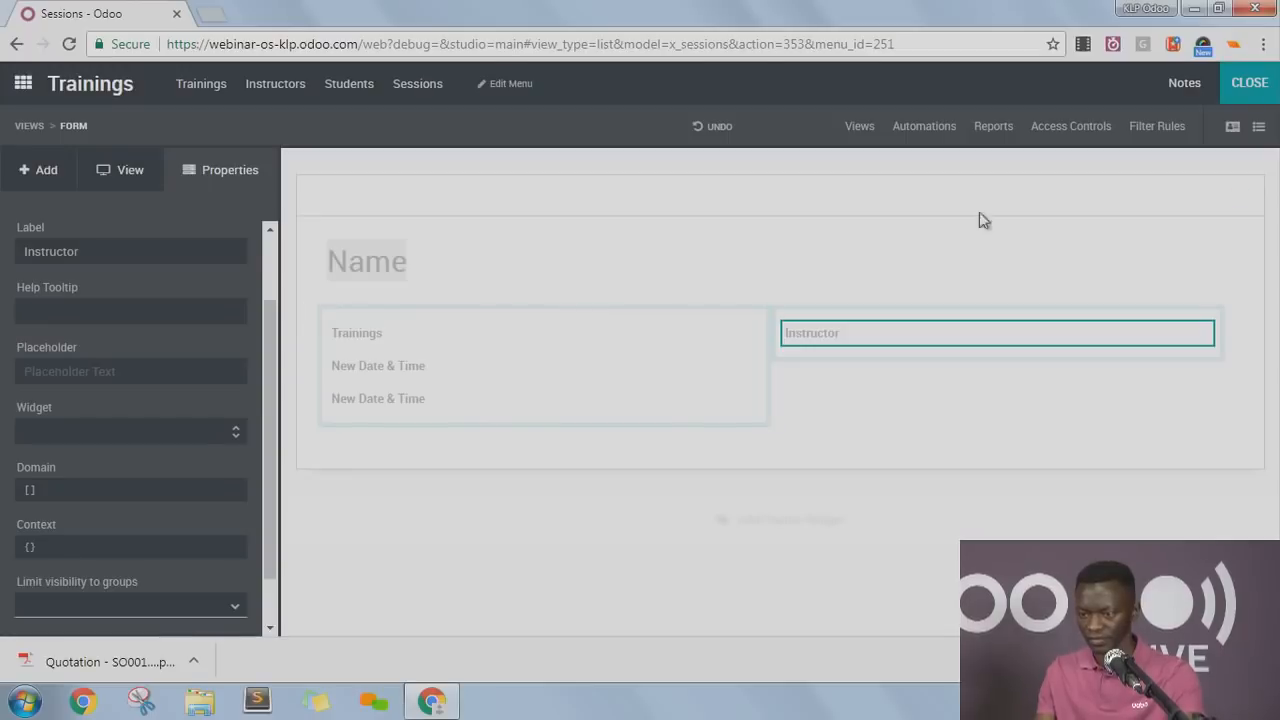
Relabel the first Date & Time field on the Sessions form as Starting Date.
click(386, 368)
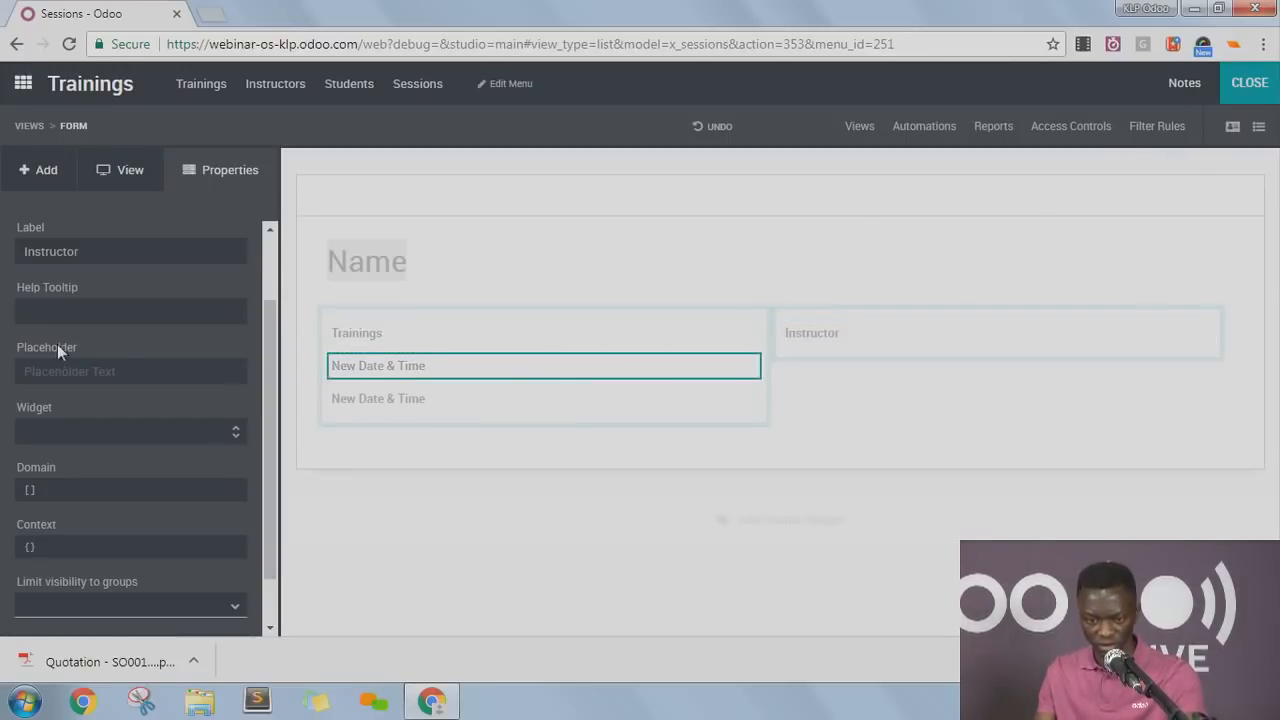
triple_click(57, 344)
text(Strating date)
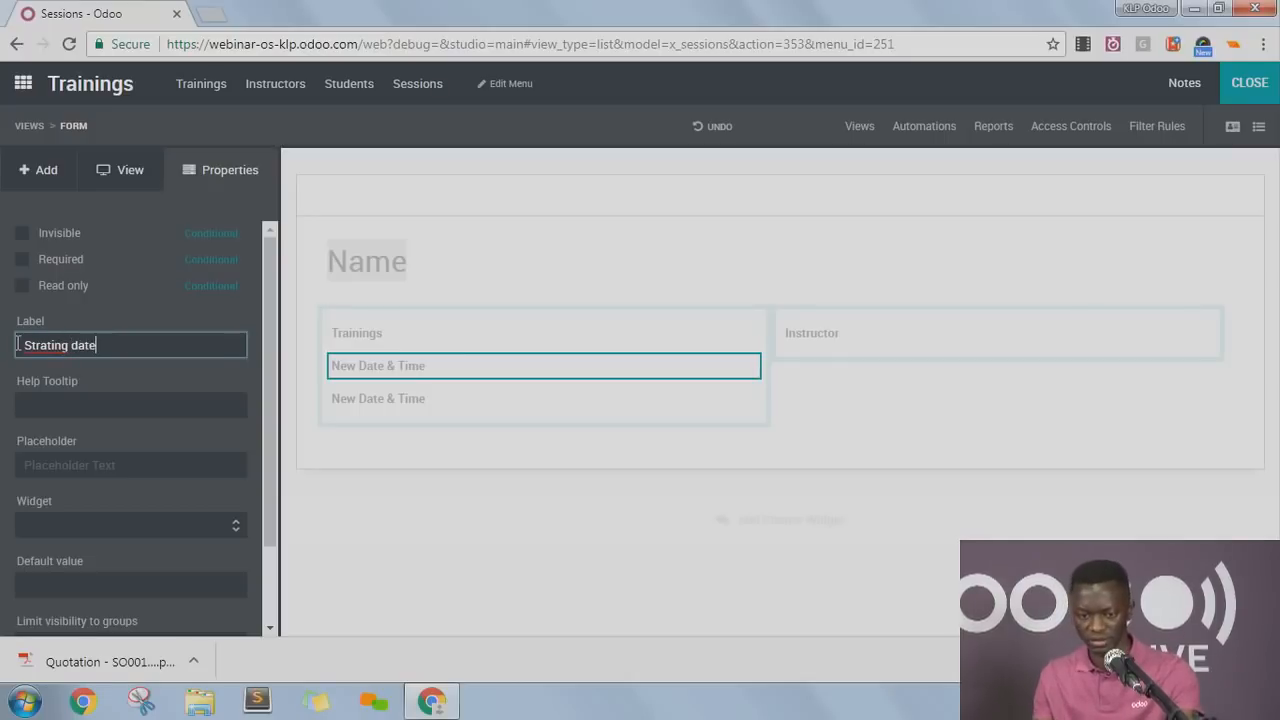
key(ctrl+a)
text(S)
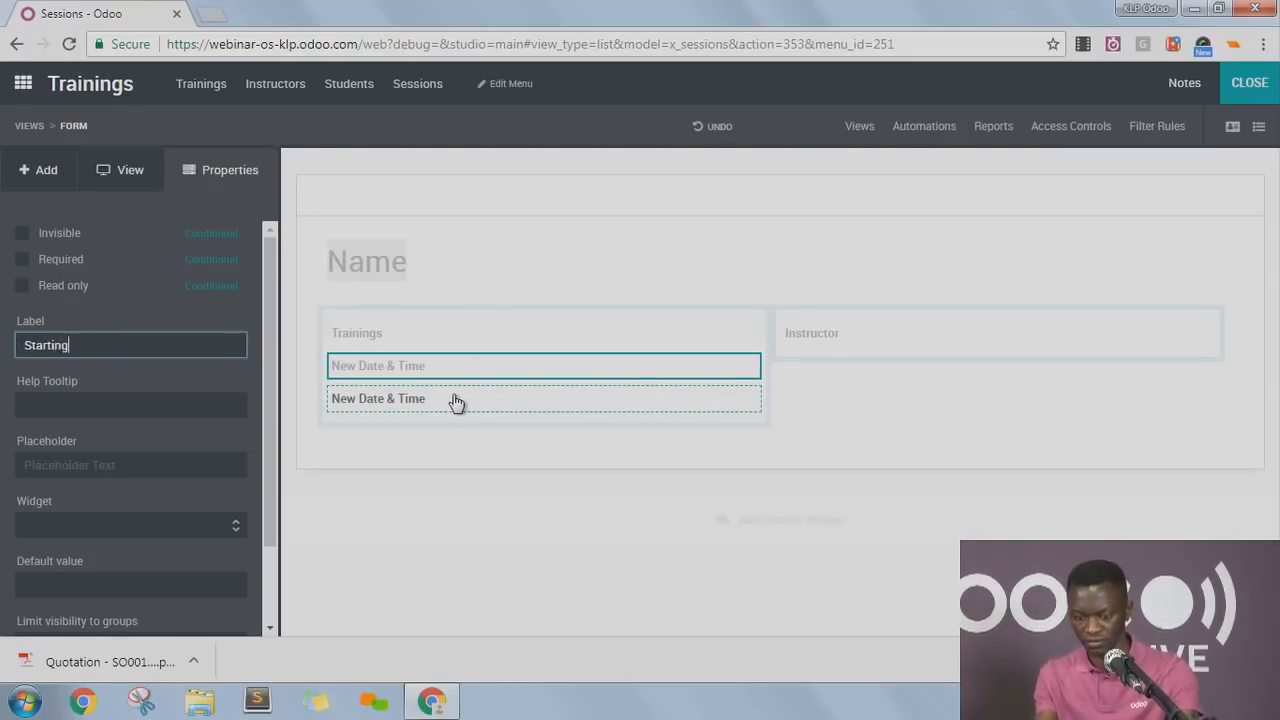
Relabel the second Date & Time field on the Sessions form as Ending Date.
click(455, 400)
drag(10, 160, 2, 330)
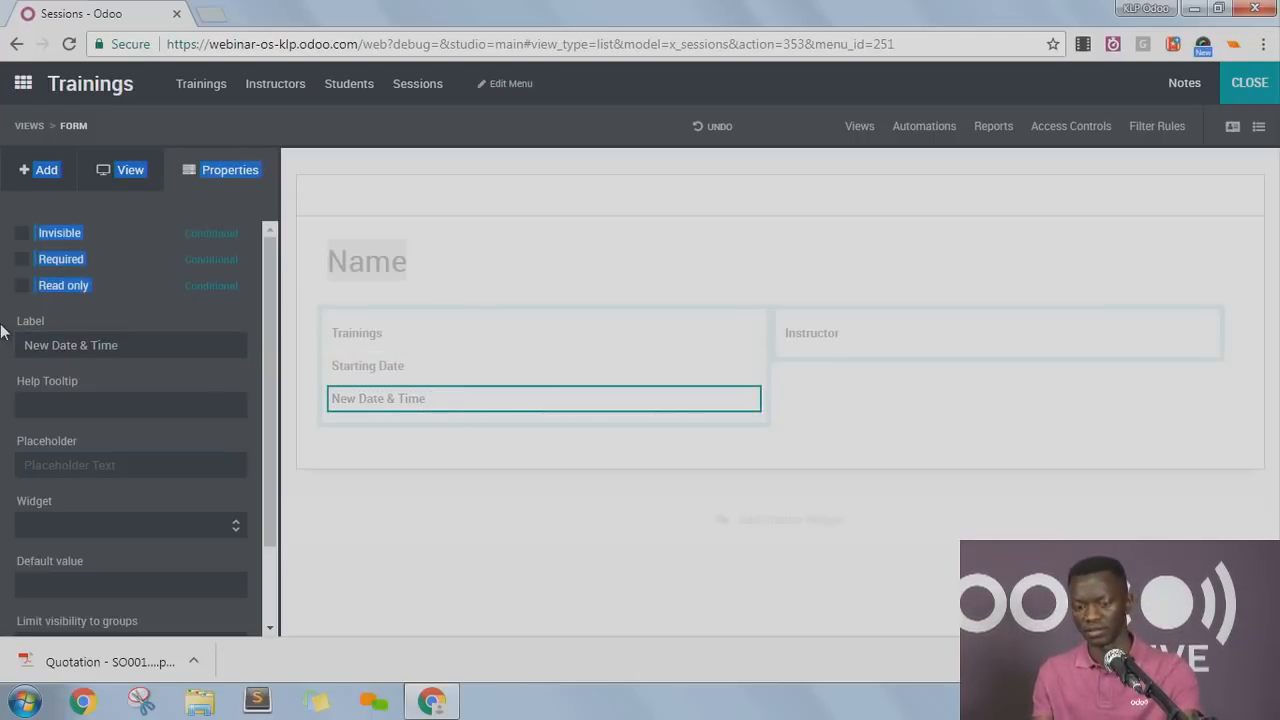
click(162, 343)
key(ctrl+a)
text(E)
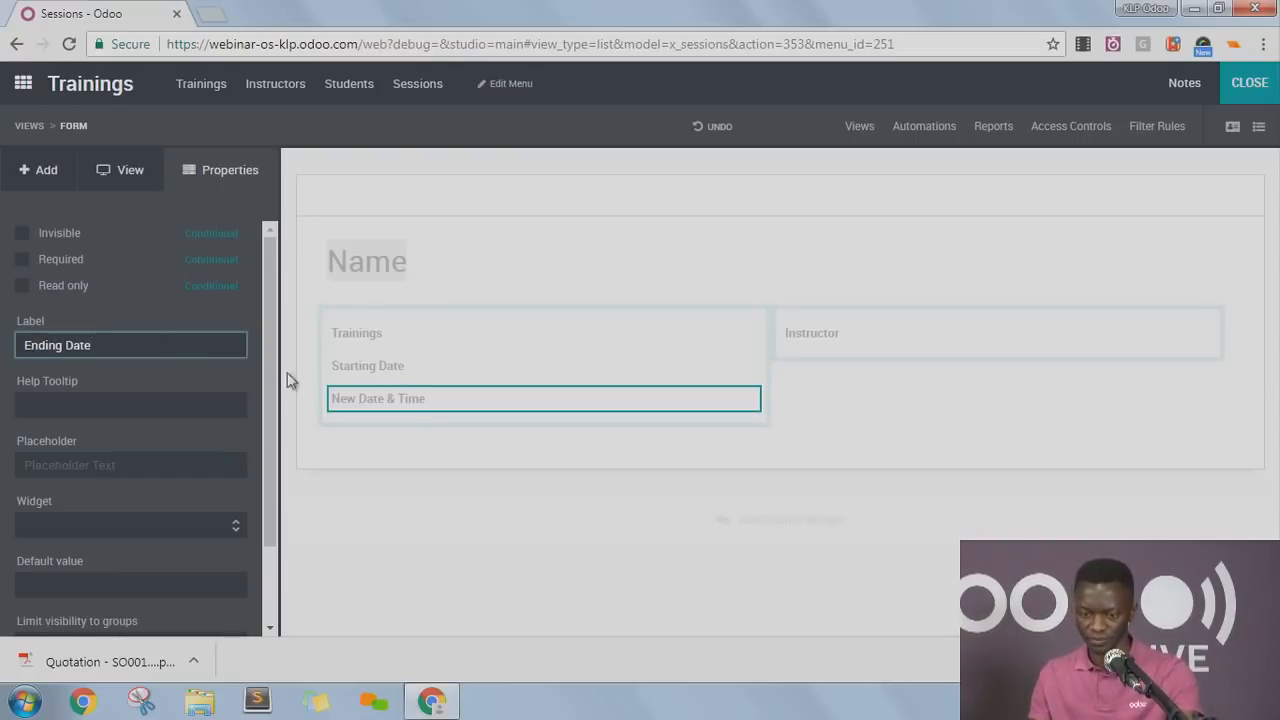
click(812, 335)
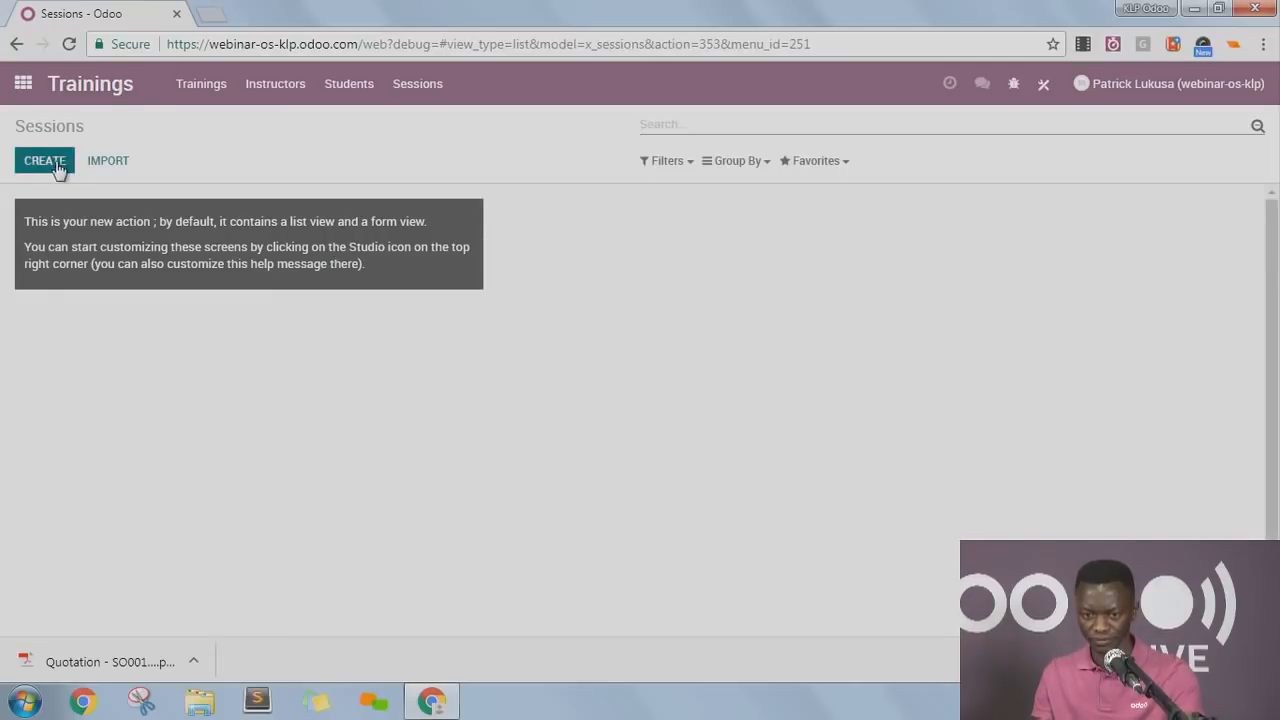
Check the training, date and instructor fields on a new session record, try saving it blank, and discard it.
click(70, 172)
click(343, 302)
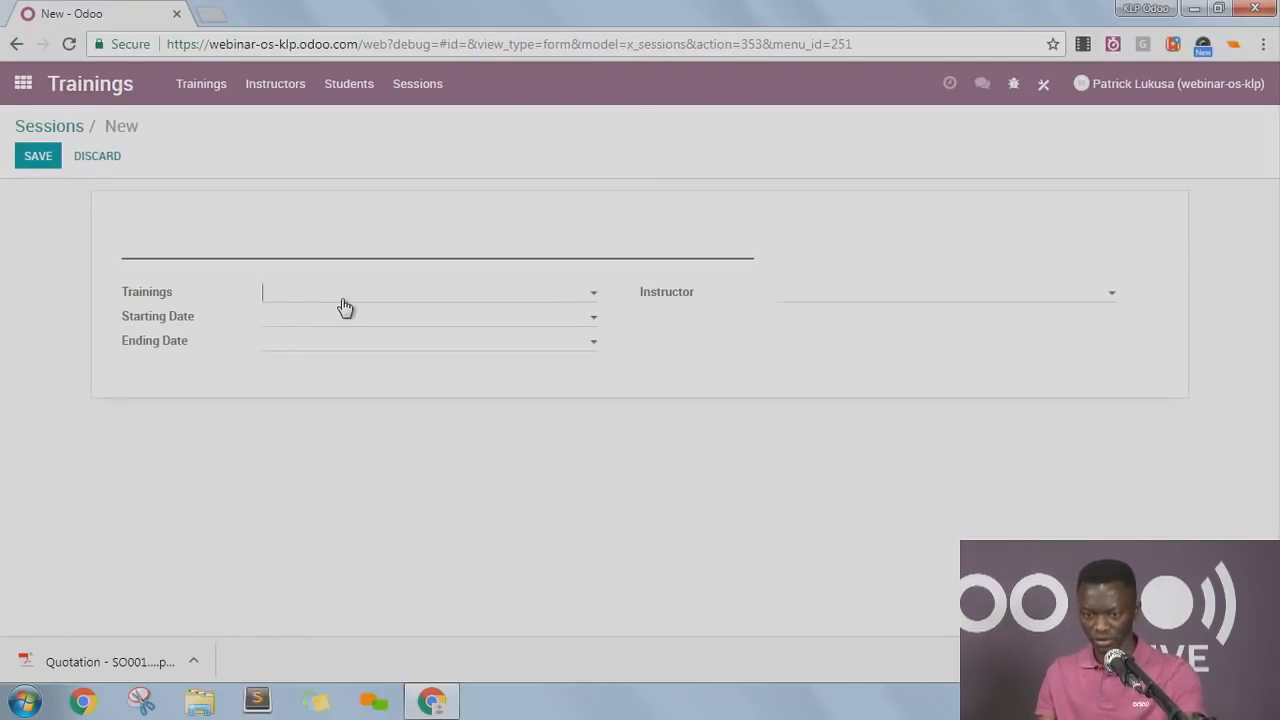
click(280, 446)
click(315, 324)
click(218, 467)
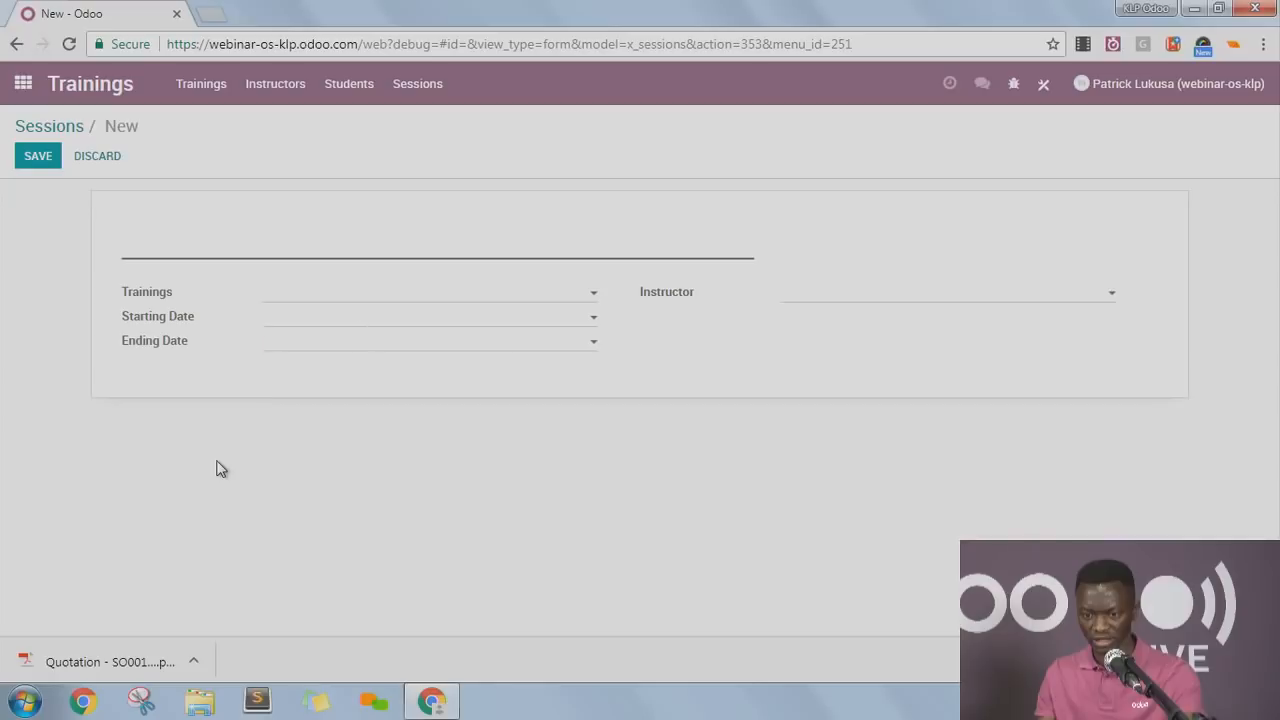
click(875, 300)
click(630, 374)
click(38, 158)
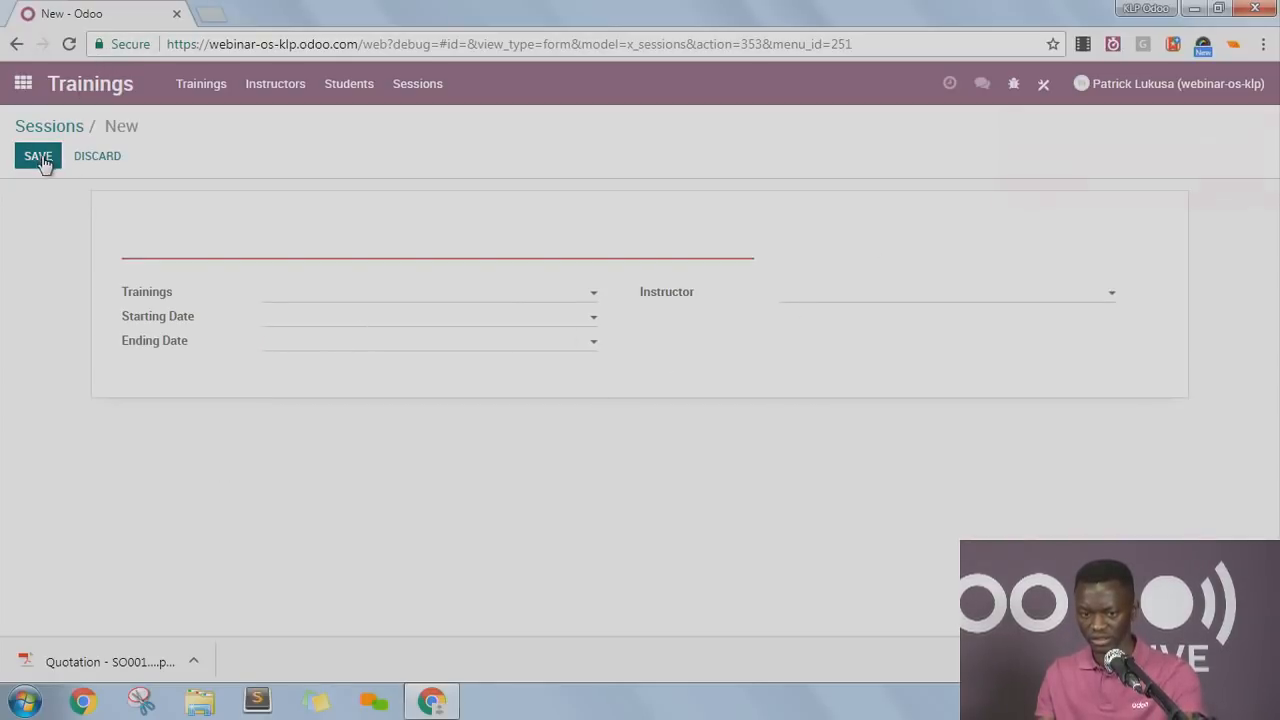
click(97, 156)
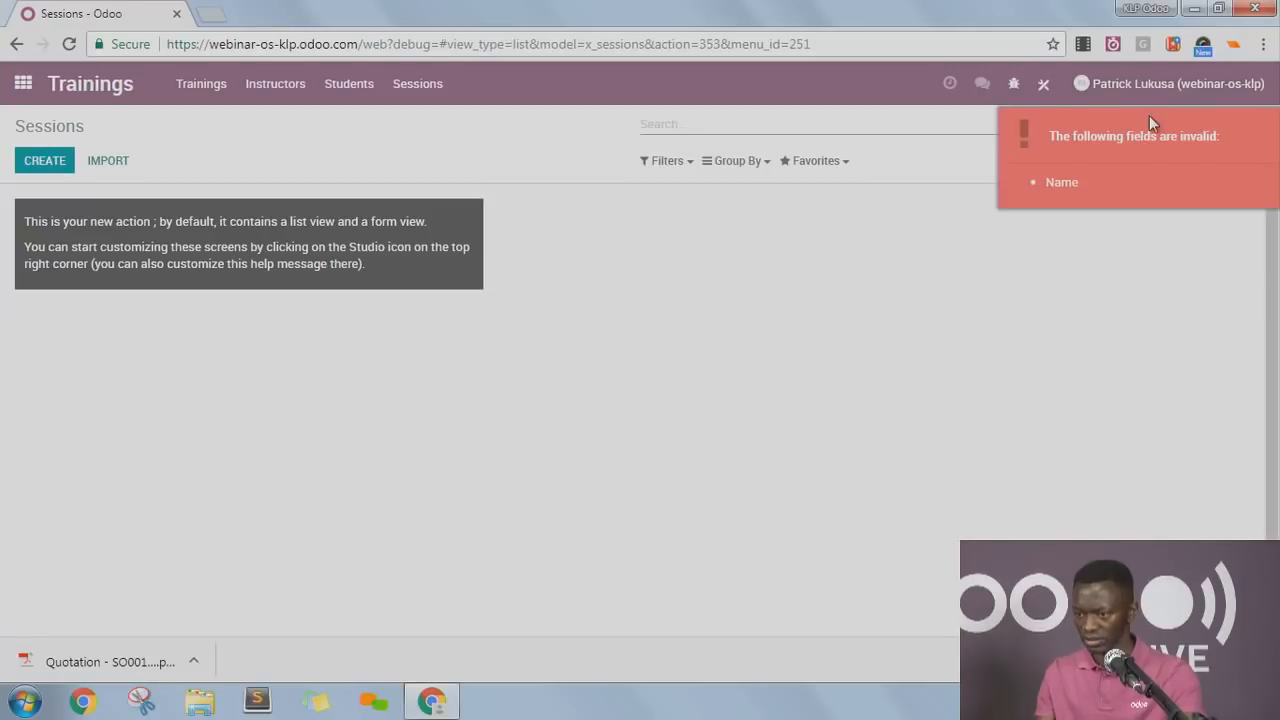
Restrict the Instructor field on the Sessions form with a domain rule requiring "Is an instructor" is set (true), and leave Studio.
click(1043, 86)
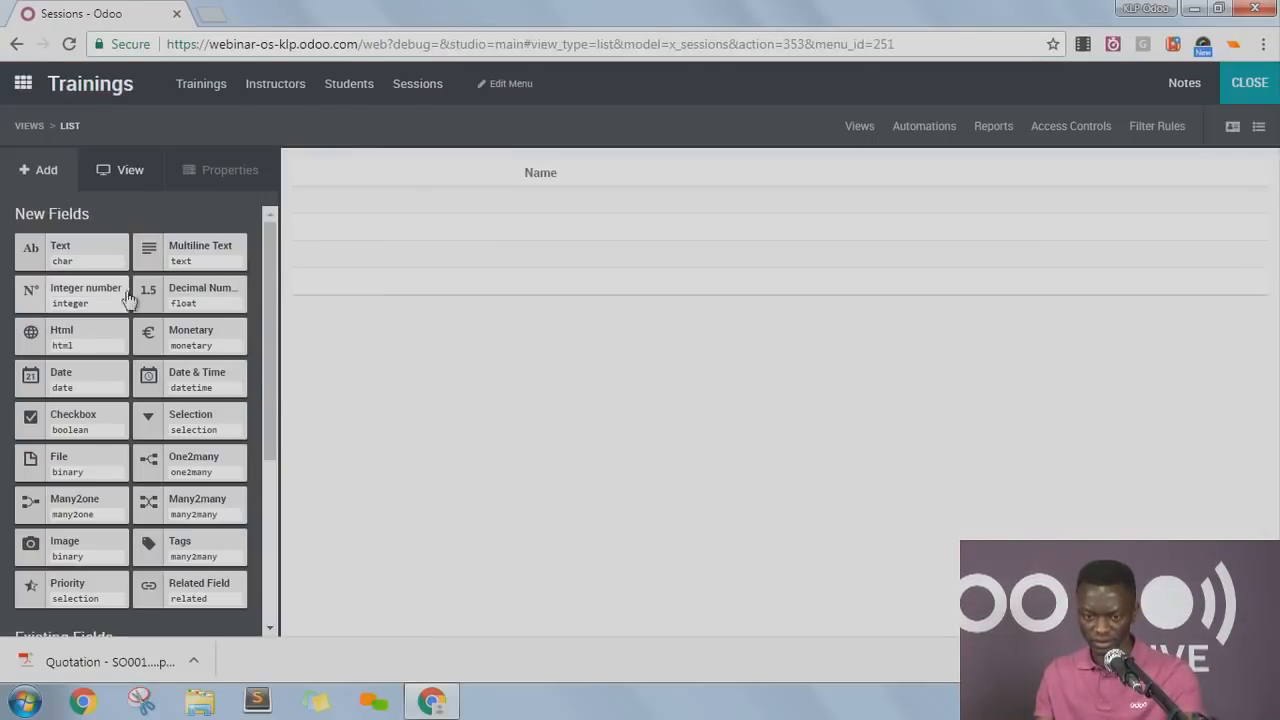
click(847, 128)
click(580, 305)
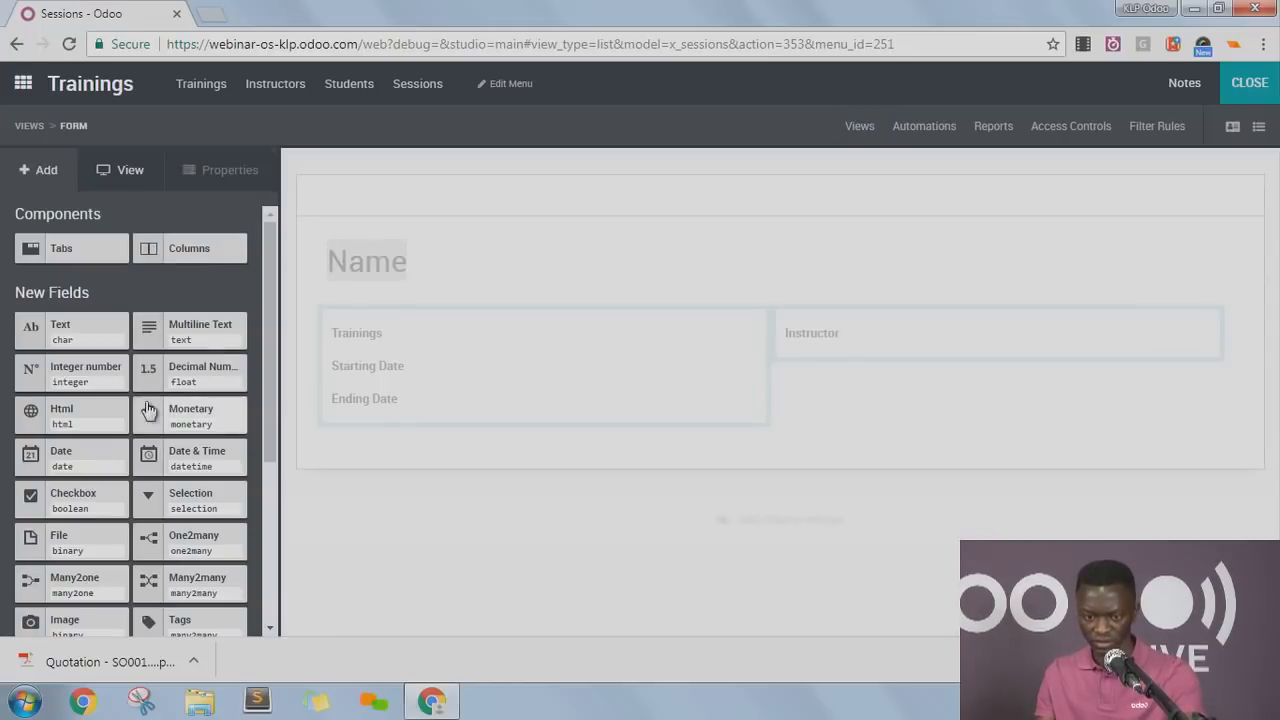
click(800, 334)
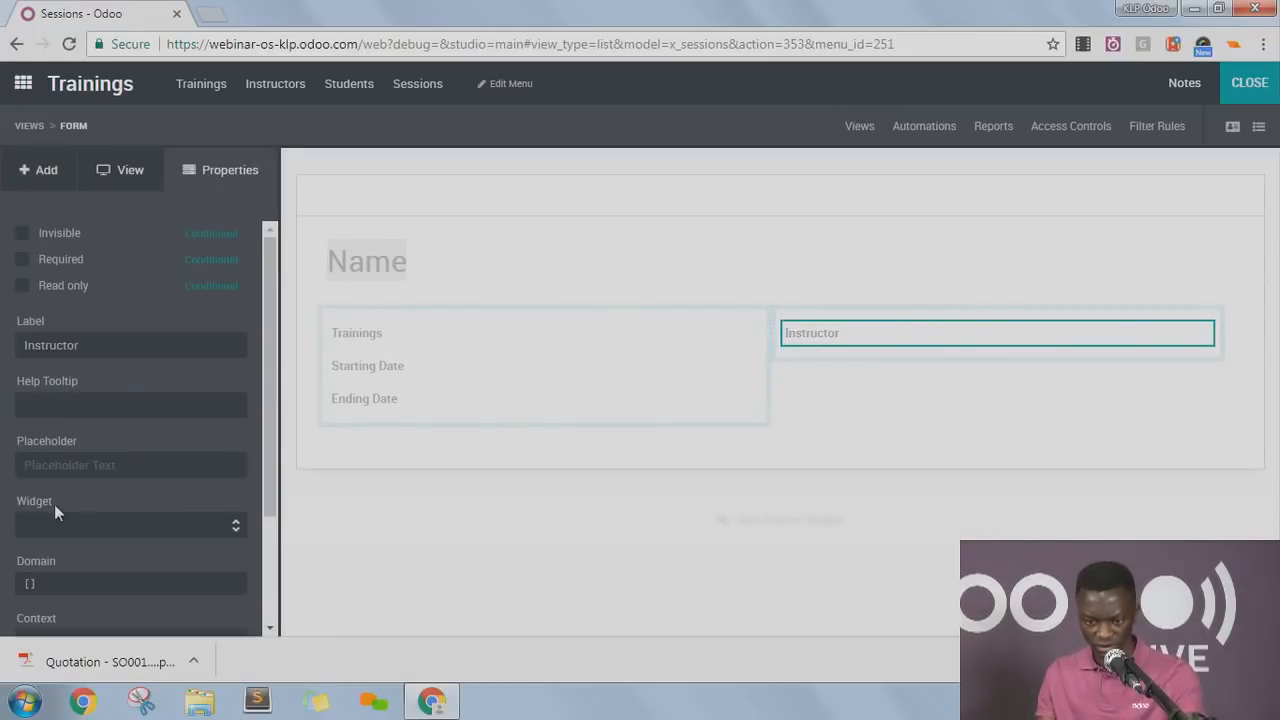
click(60, 584)
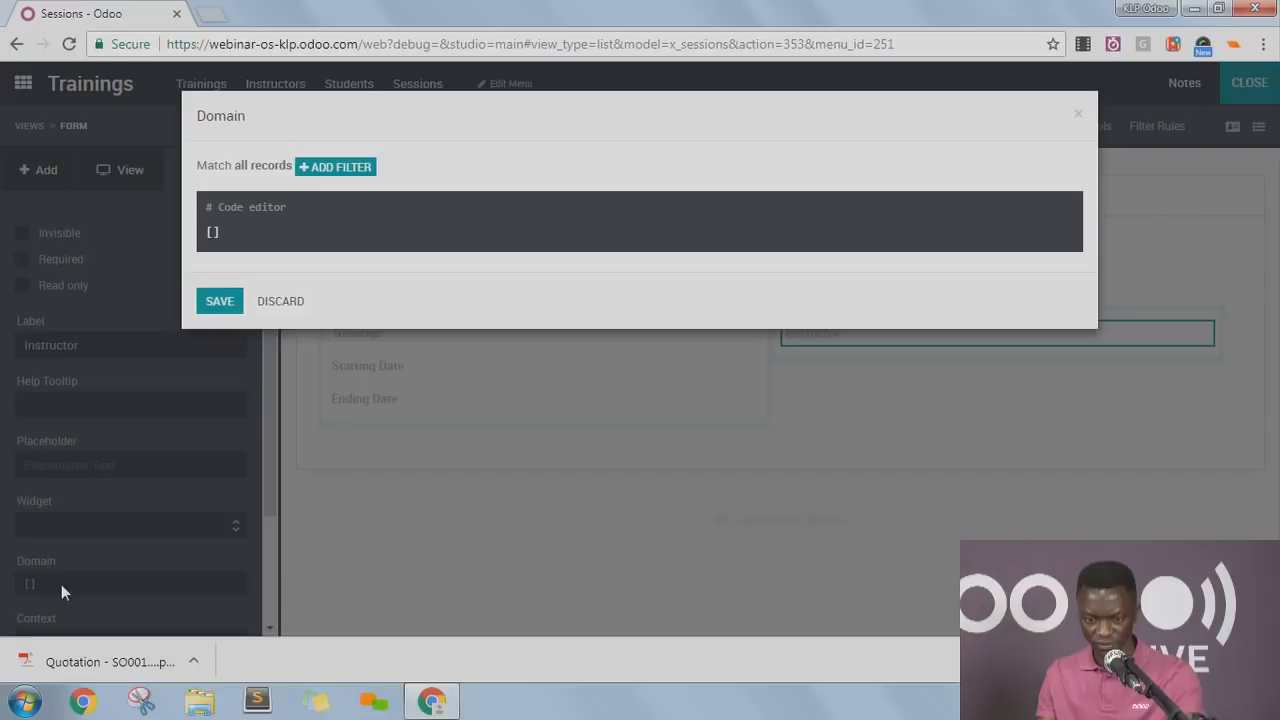
click(330, 170)
click(353, 197)
scroll(296, 380, down, 7)
scroll(298, 380, down, 2)
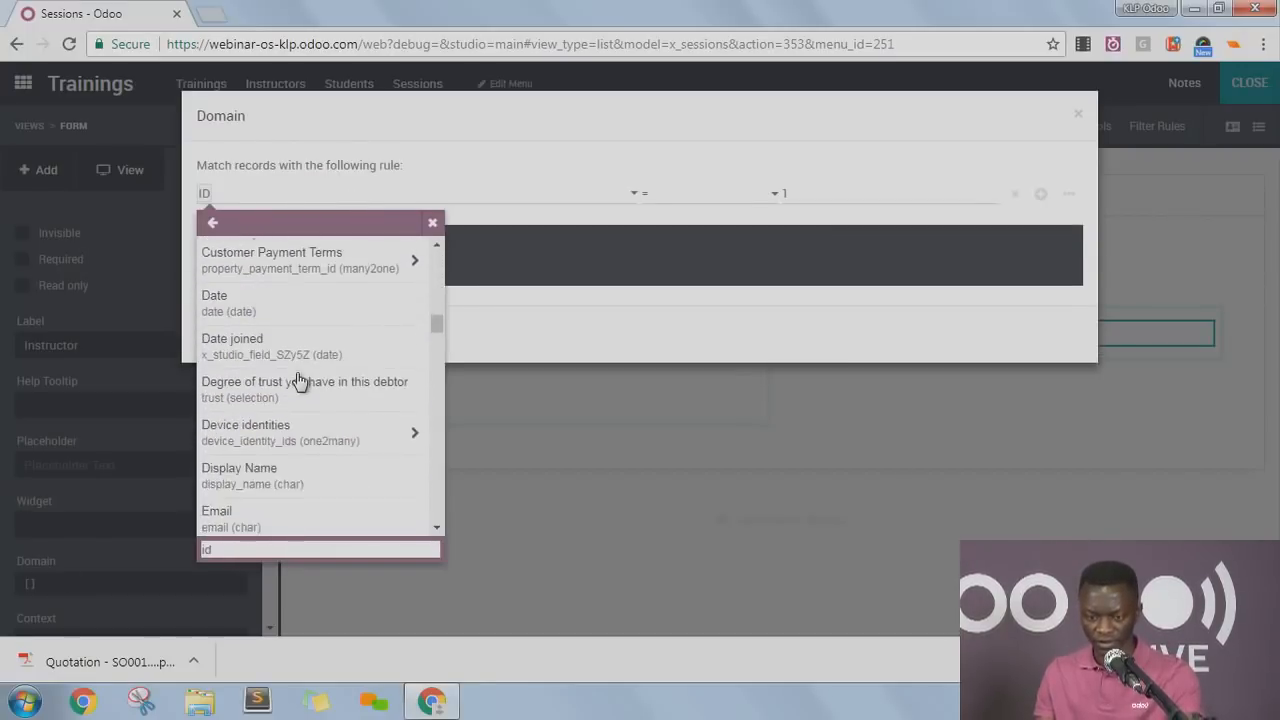
scroll(298, 380, down, 6)
scroll(298, 390, down, 5)
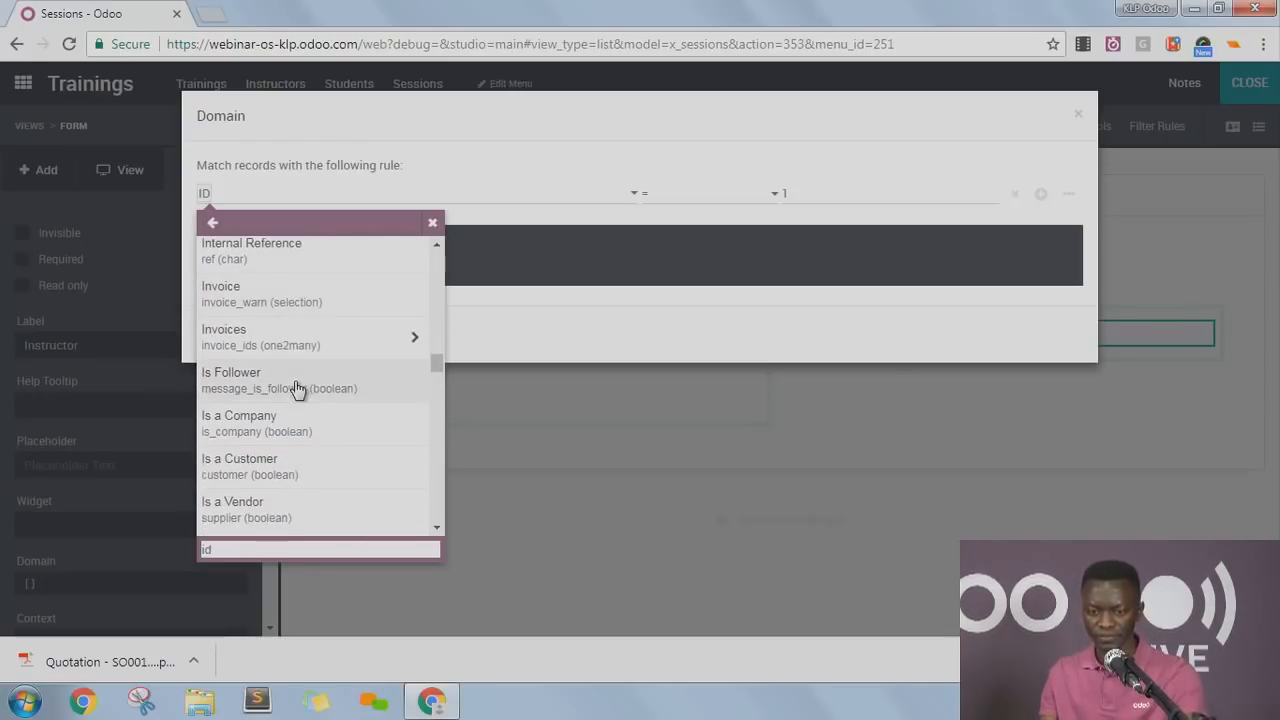
click(295, 414)
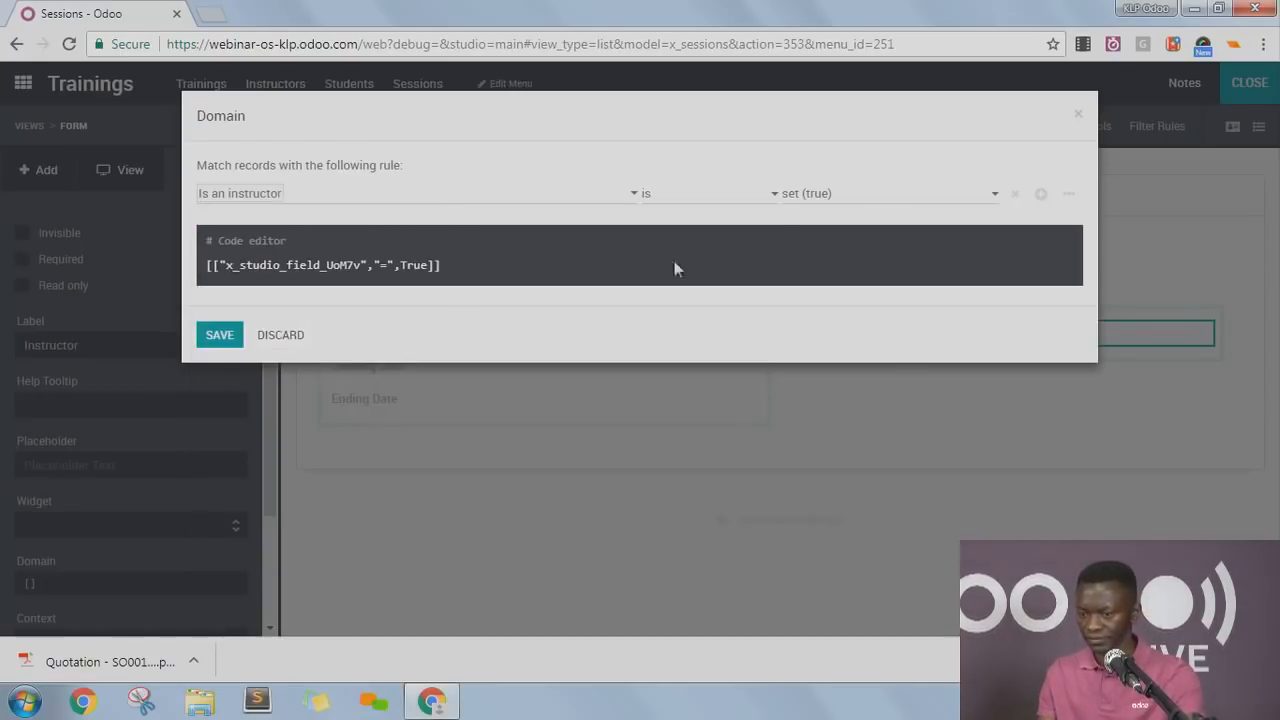
click(238, 340)
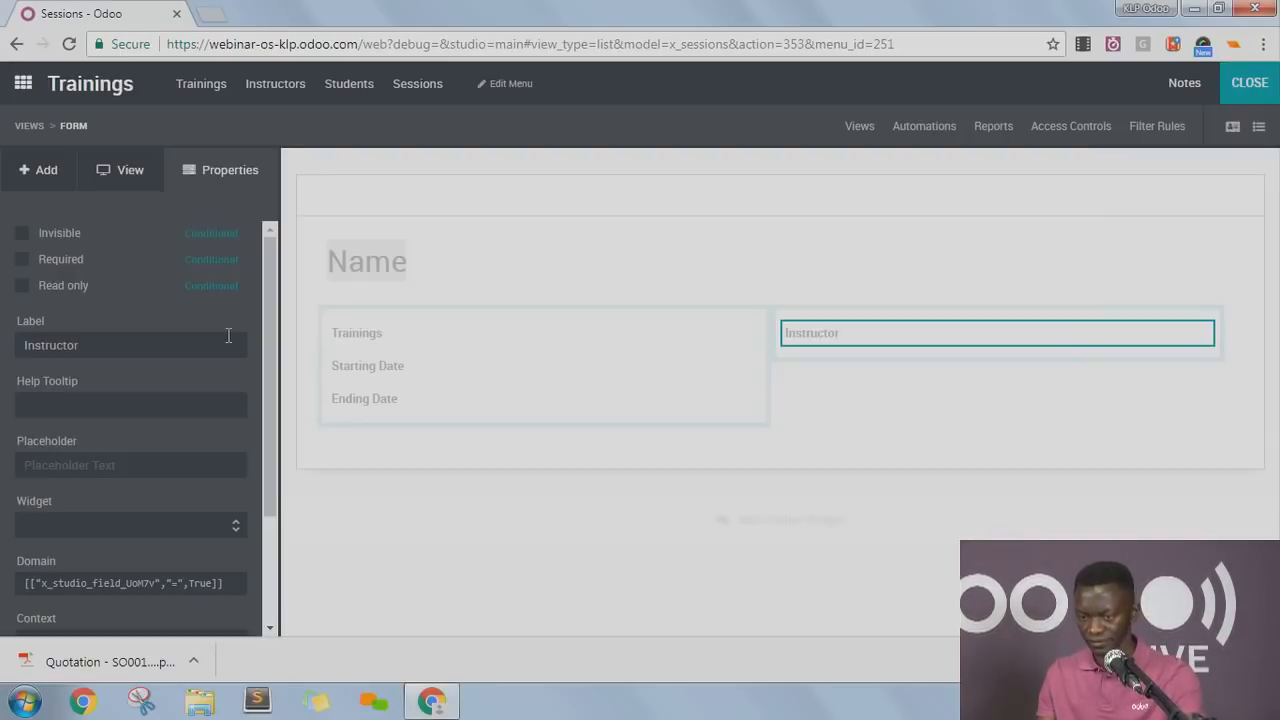
click(1240, 88)
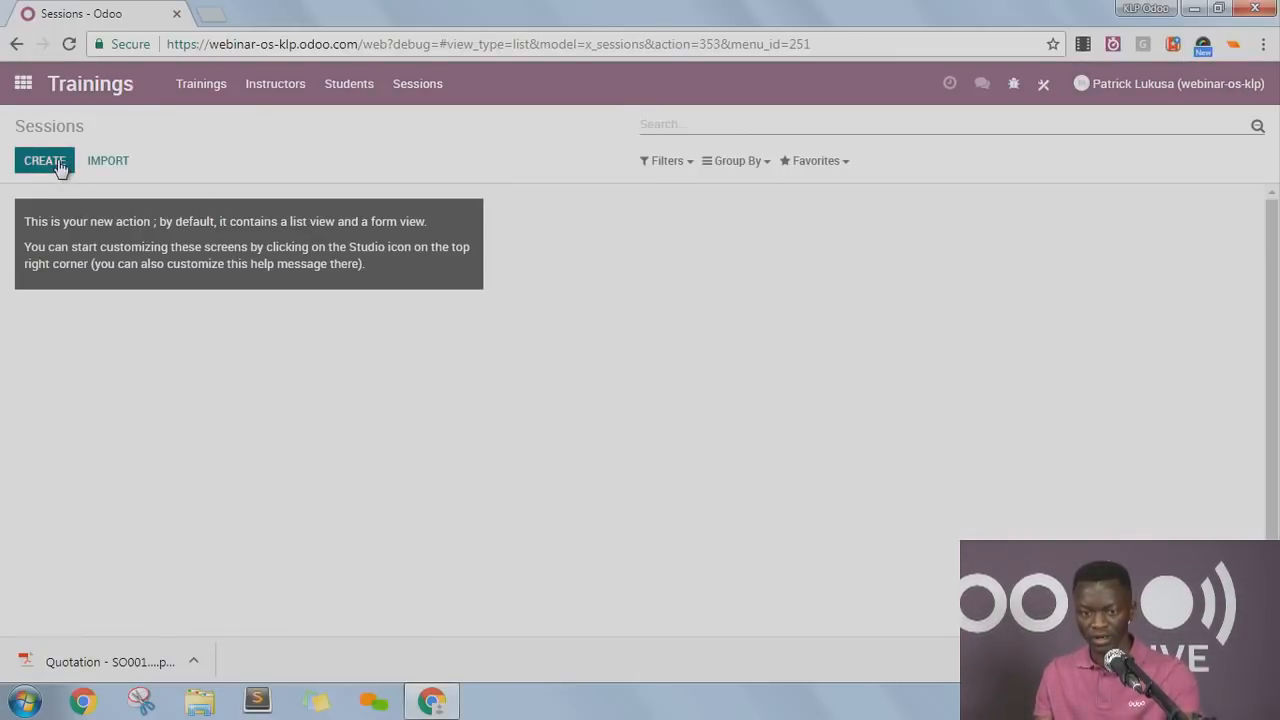
Check the instructor choices offered on a new session record and return to the Sessions list.
click(45, 161)
click(950, 297)
click(549, 480)
click(47, 125)
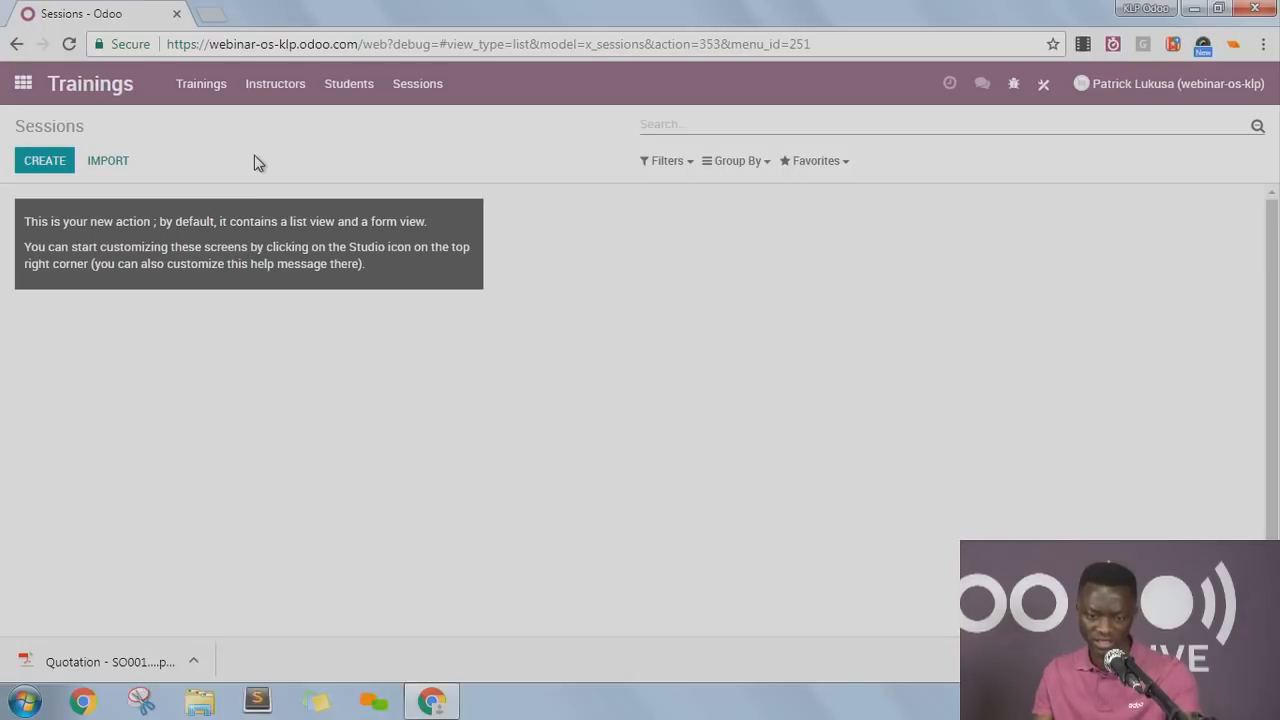
Create a new training record titled "Training 2 - ERP applications".
click(193, 86)
click(58, 165)
text(Trai)
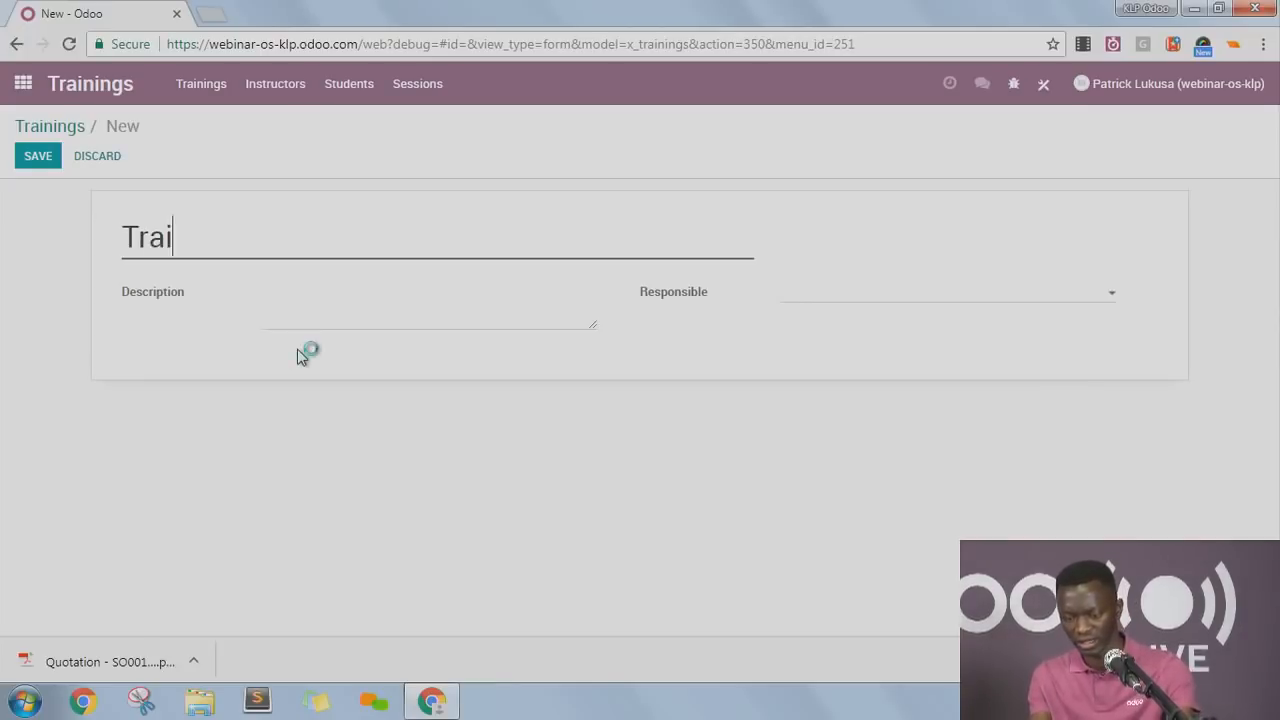
text(ning 2 - ERP )
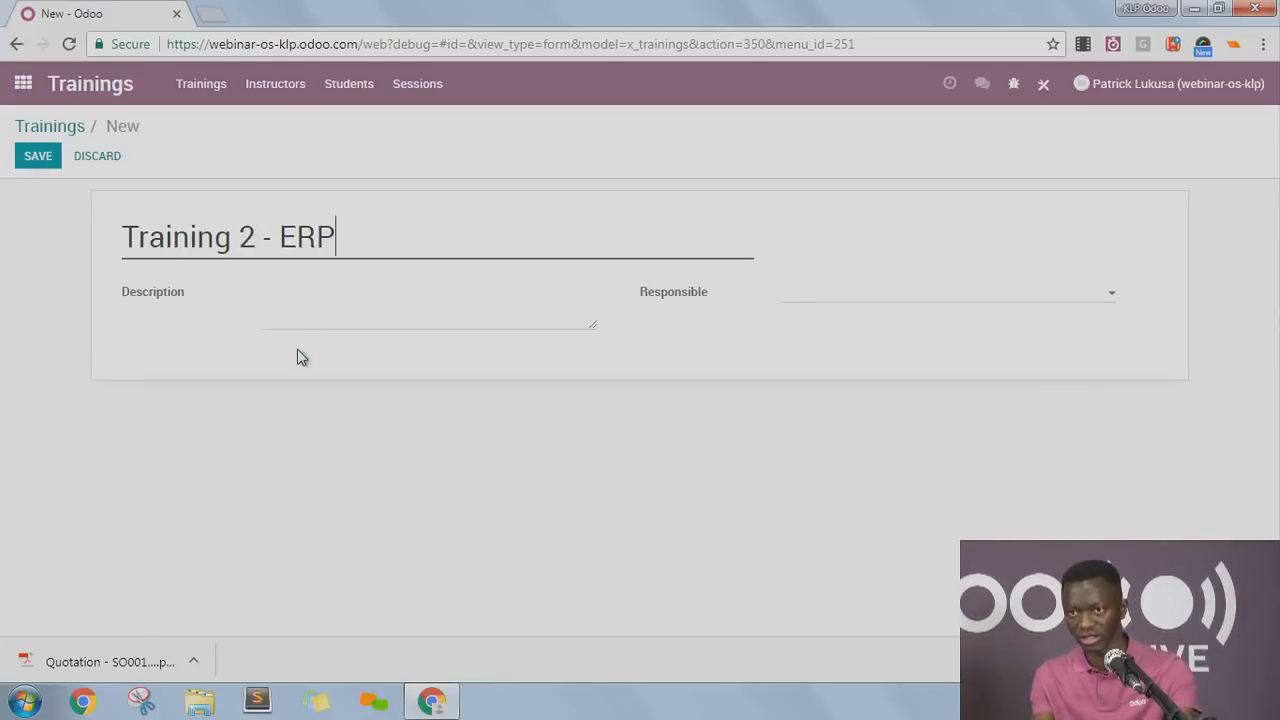
text(applications)
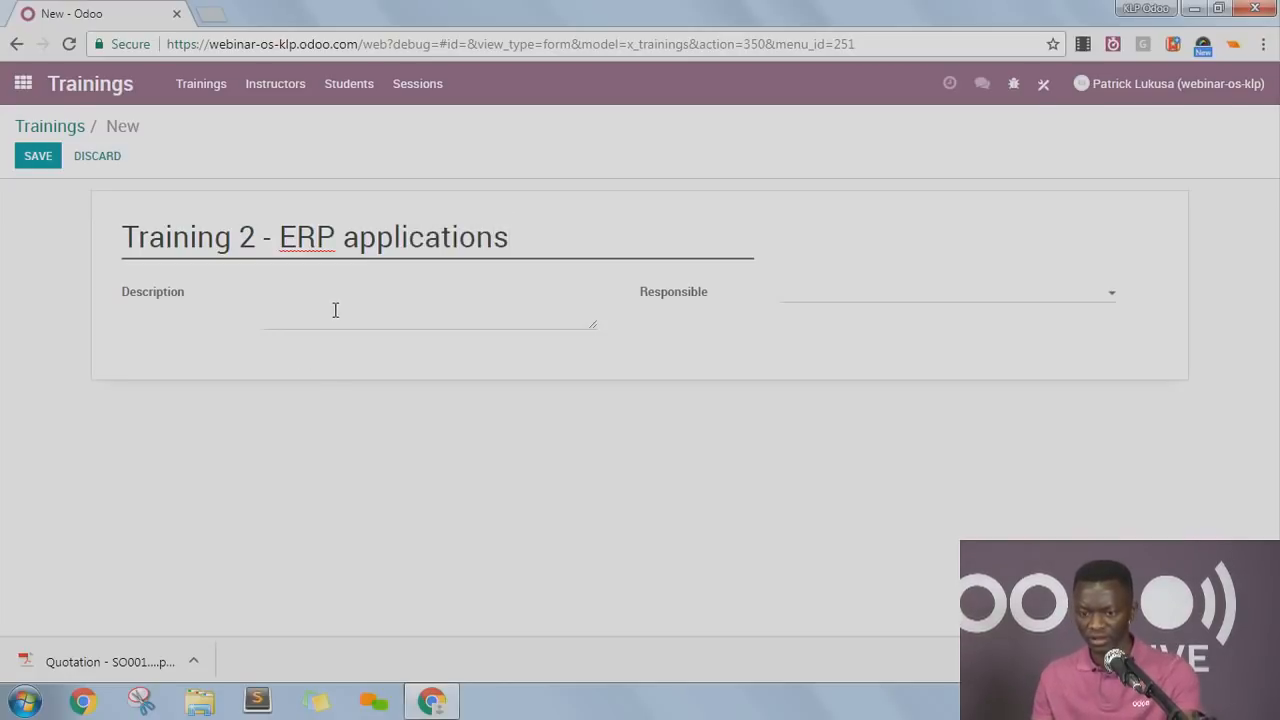
Fill the training's description with a copy of its title followed by a second line "In English".
key(ctrl+a)
key(ctrl+c)
click(451, 296)
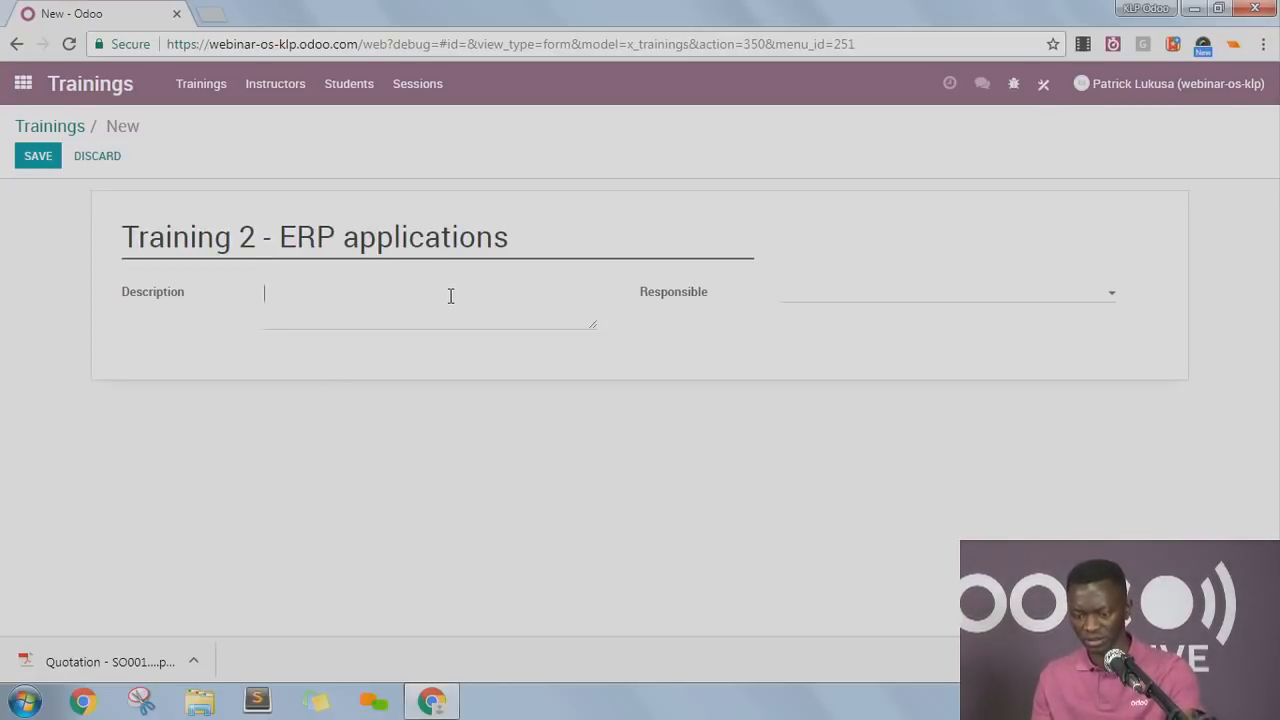
key(ctrl+v)
key(Return)
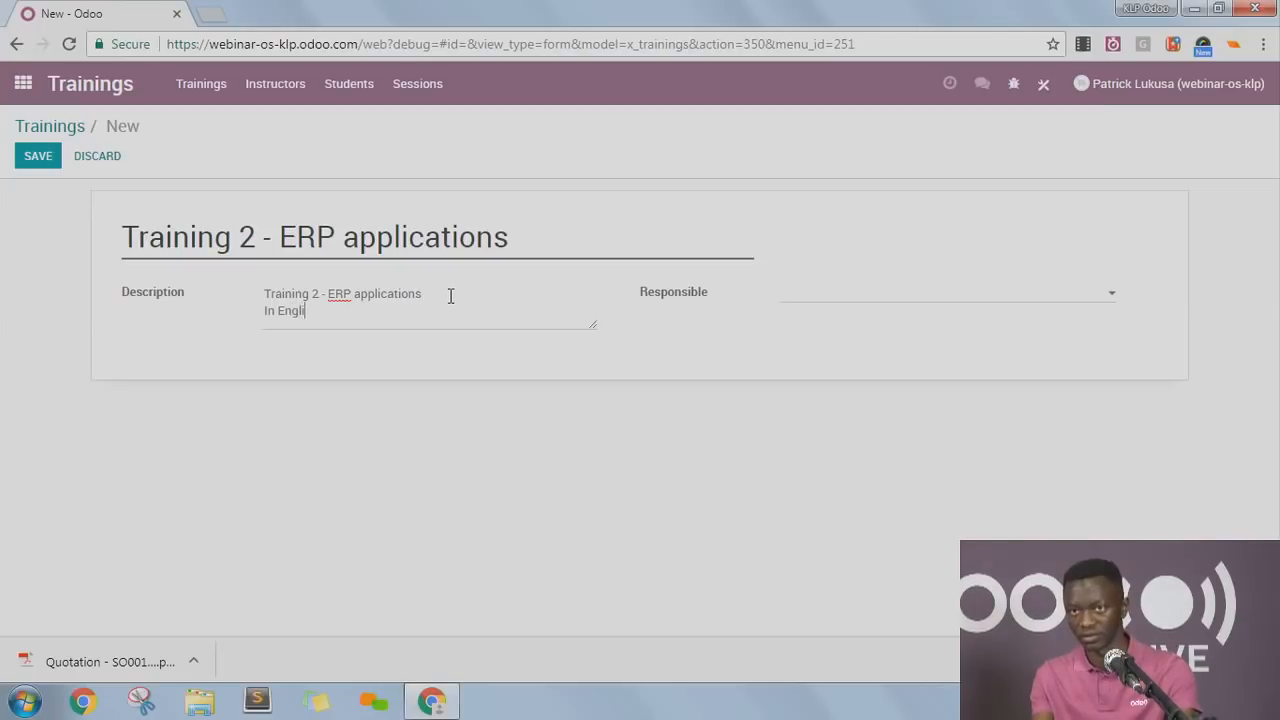
Pick the responsible contact for the training and save the record.
click(806, 302)
click(835, 345)
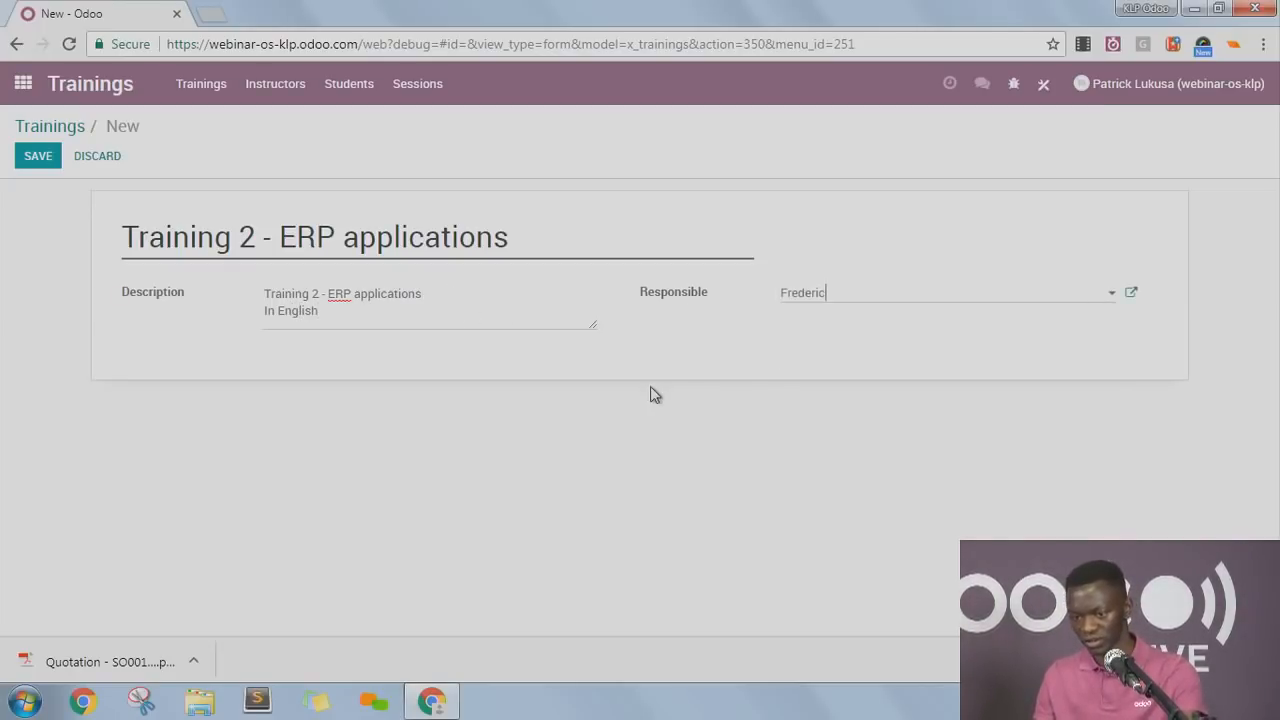
click(31, 160)
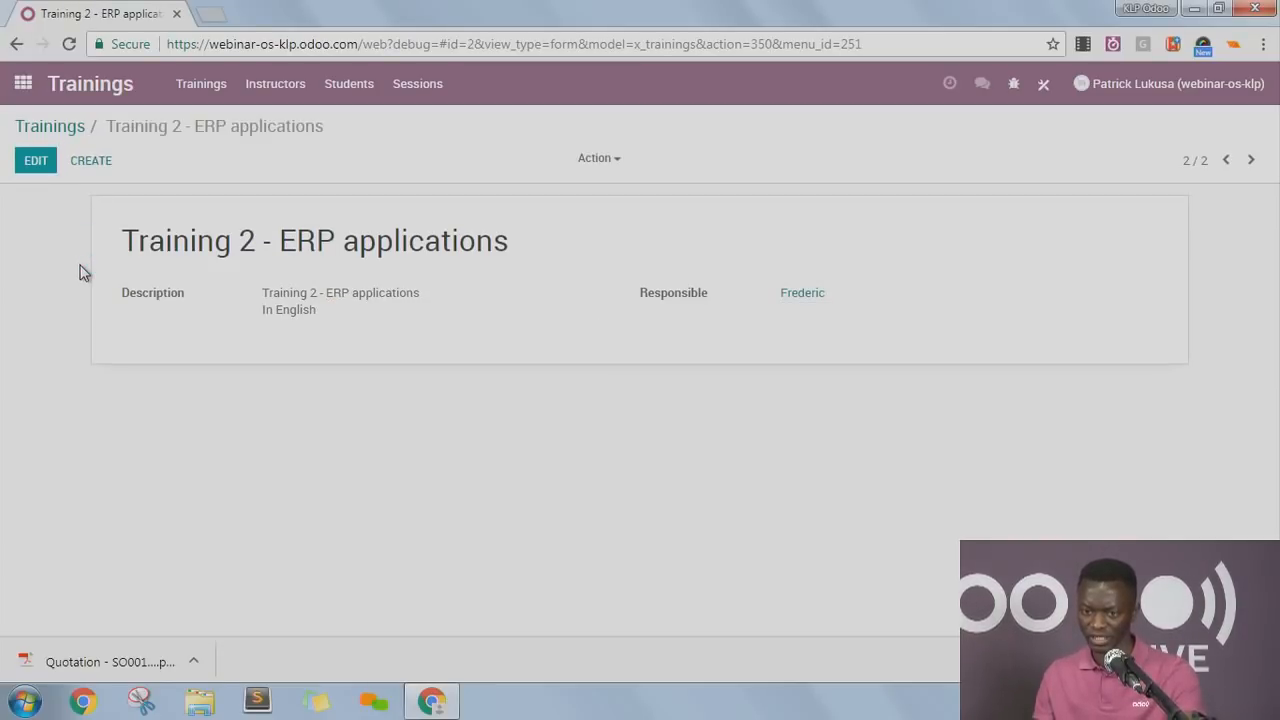
Create a new session named "Training Session 1" and link it to the training "Training 2 - ERP applications".
click(415, 88)
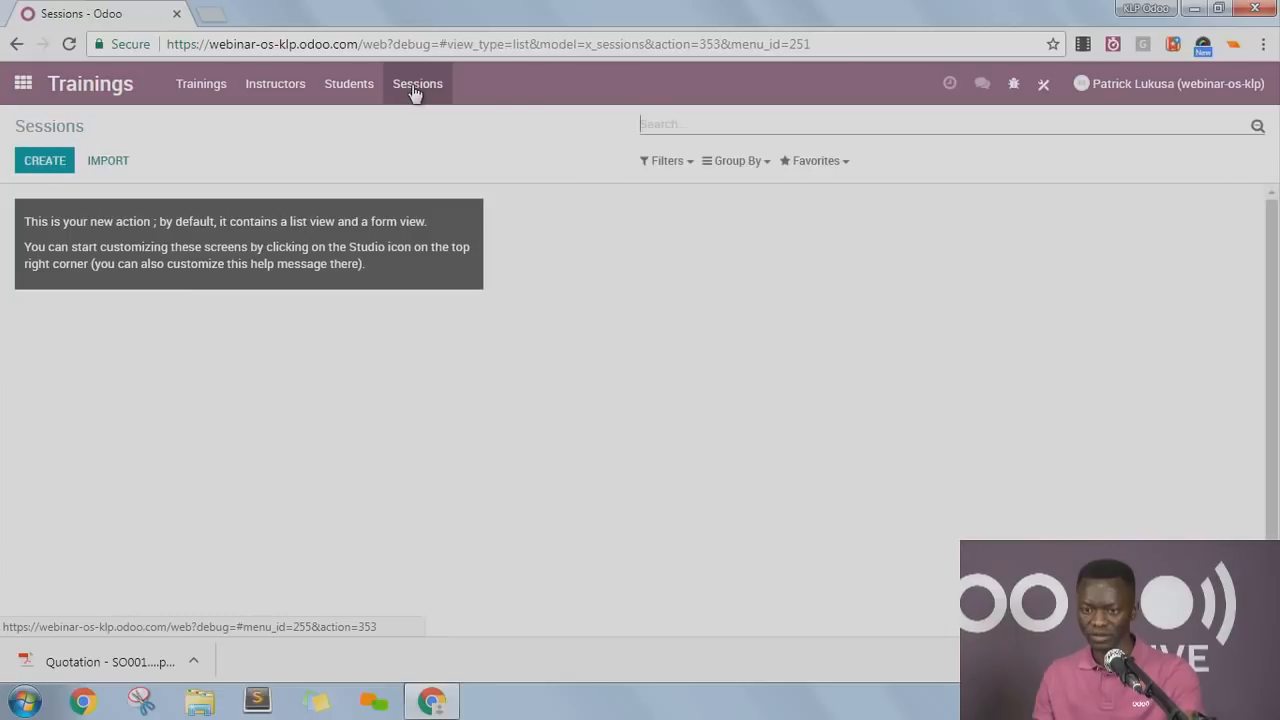
click(44, 160)
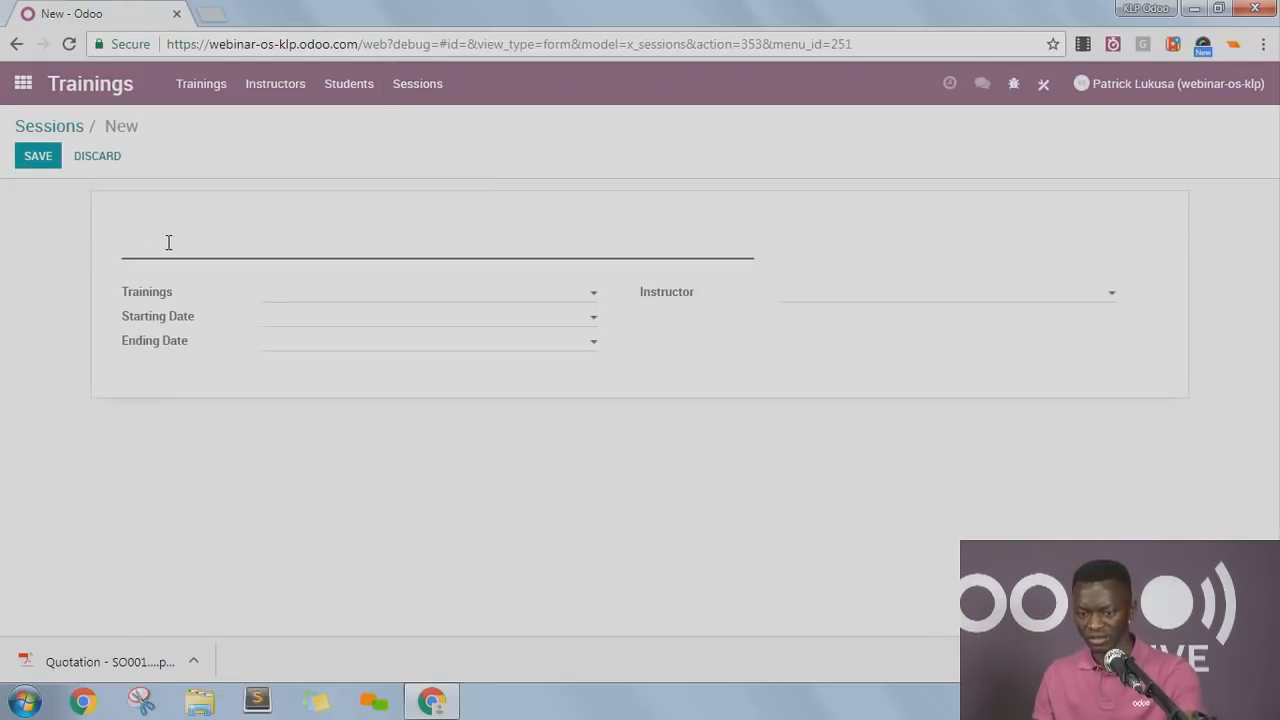
text(Training )
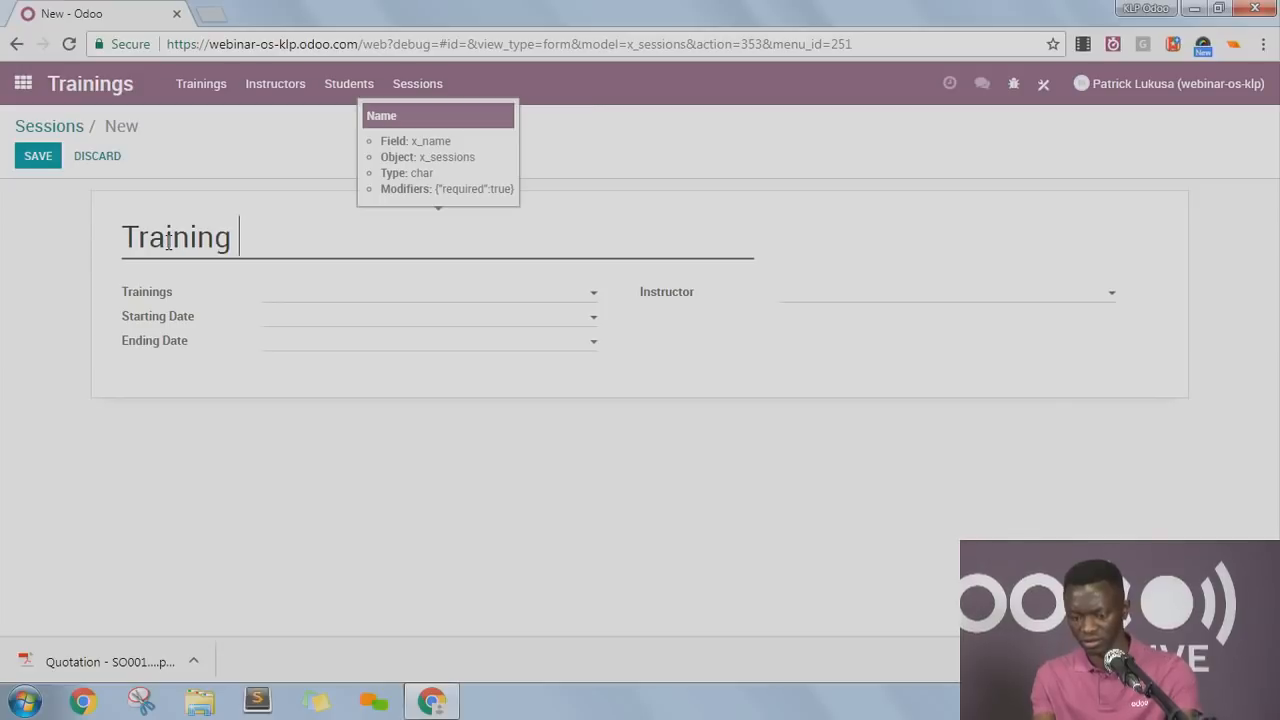
text(Session )
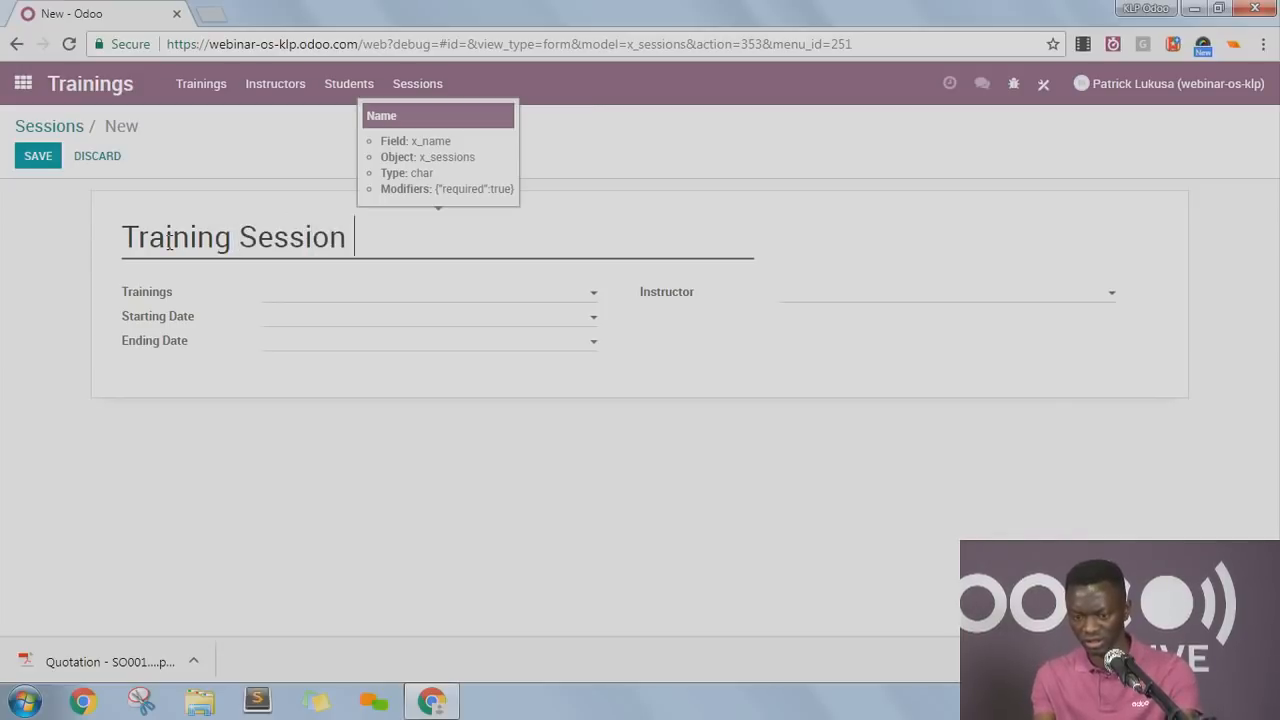
text(1)
click(300, 296)
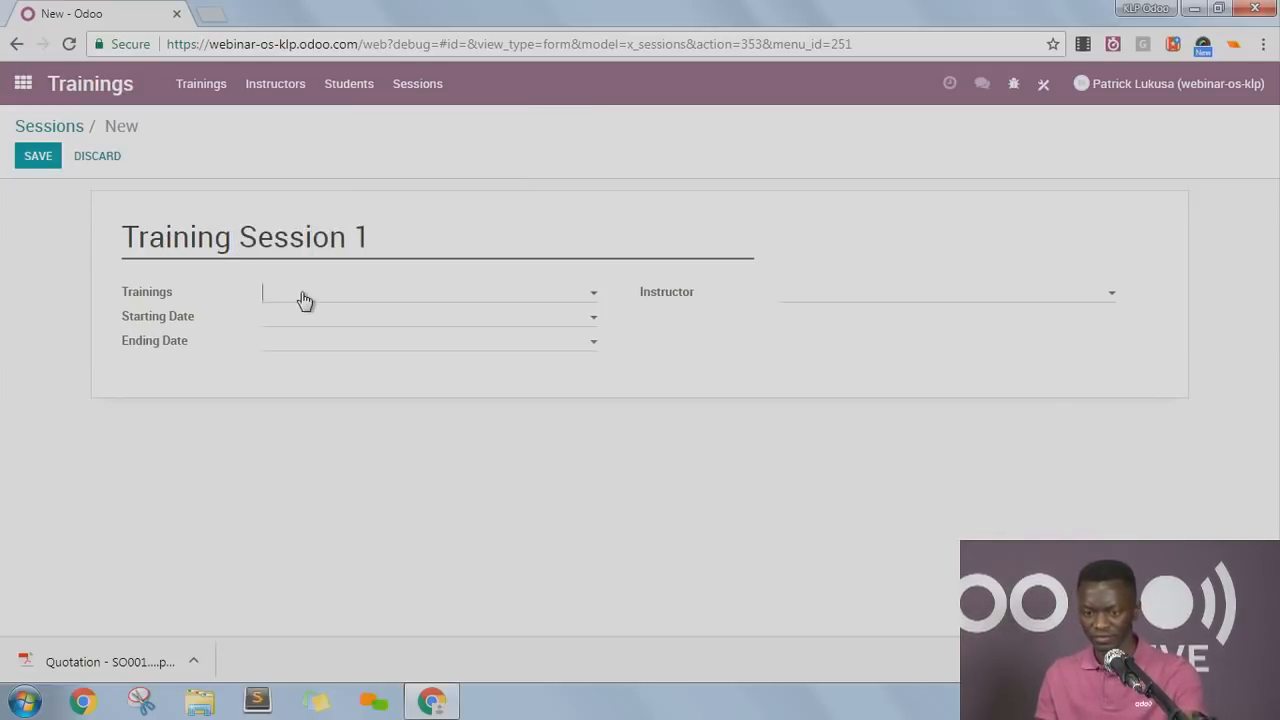
click(347, 341)
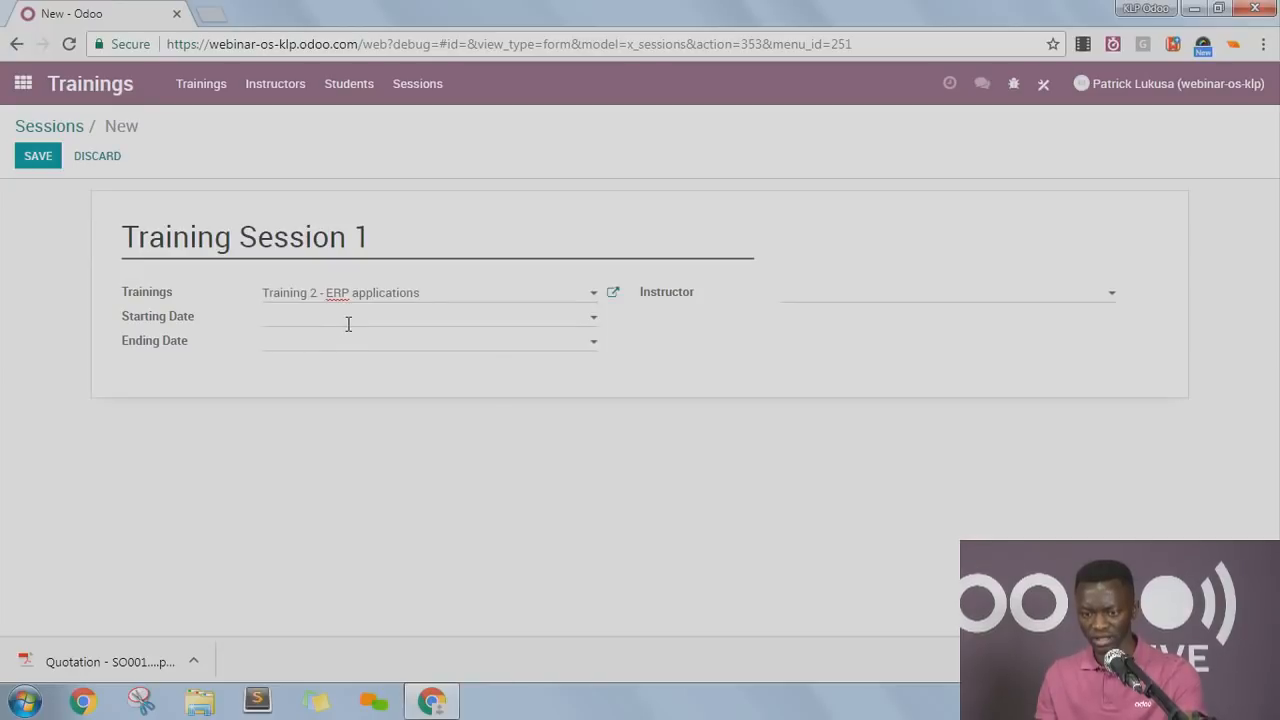
click(348, 323)
click(327, 577)
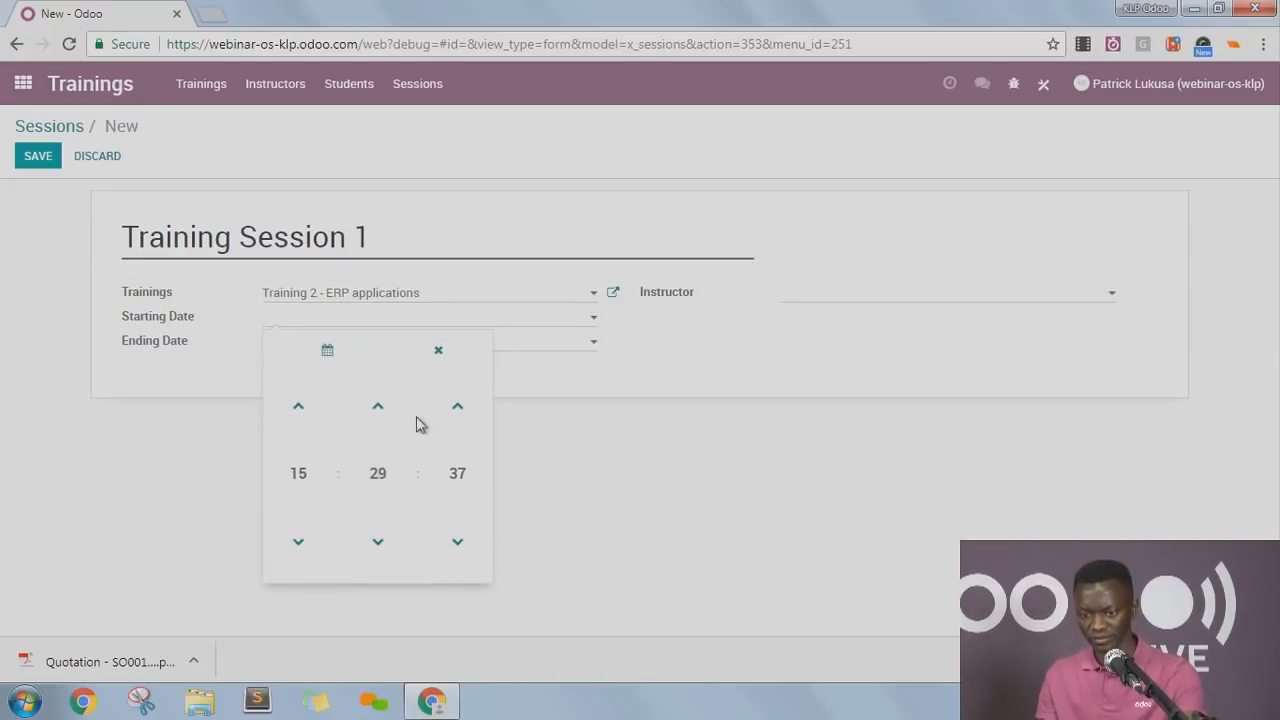
click(298, 476)
click(511, 340)
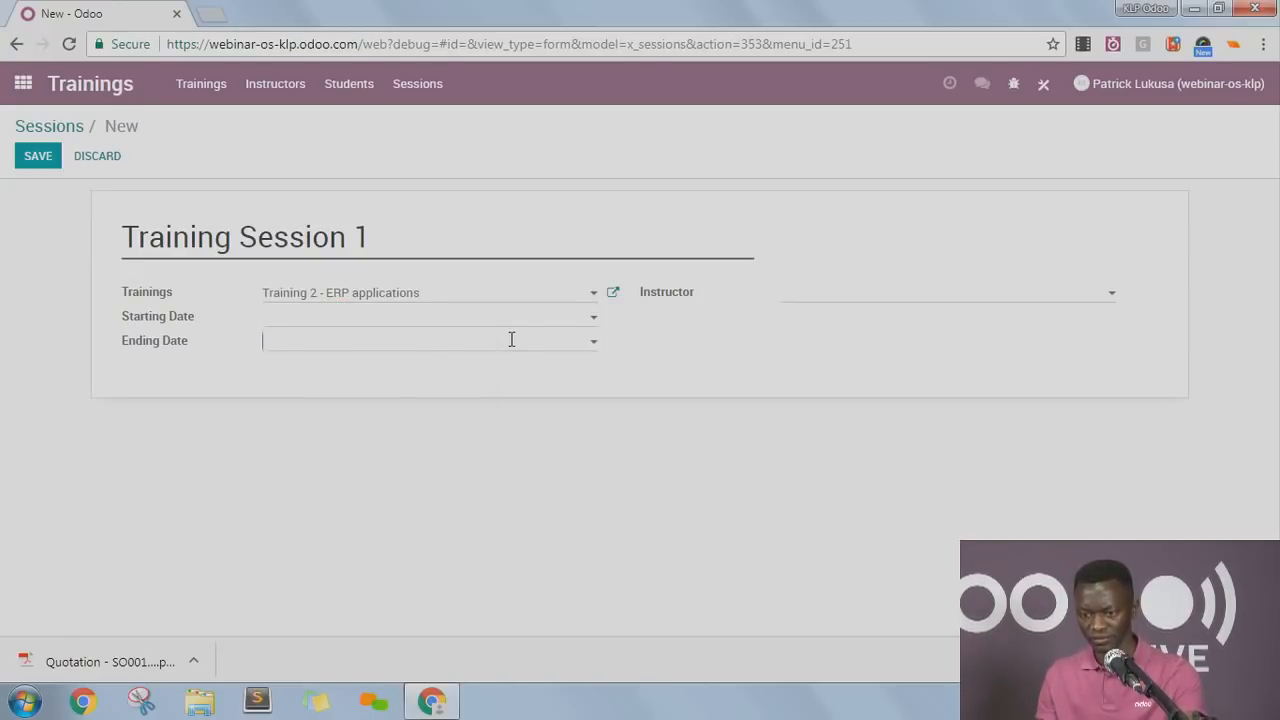
Set the session's starting date to 03/09/2018 15:29:37.
click(417, 320)
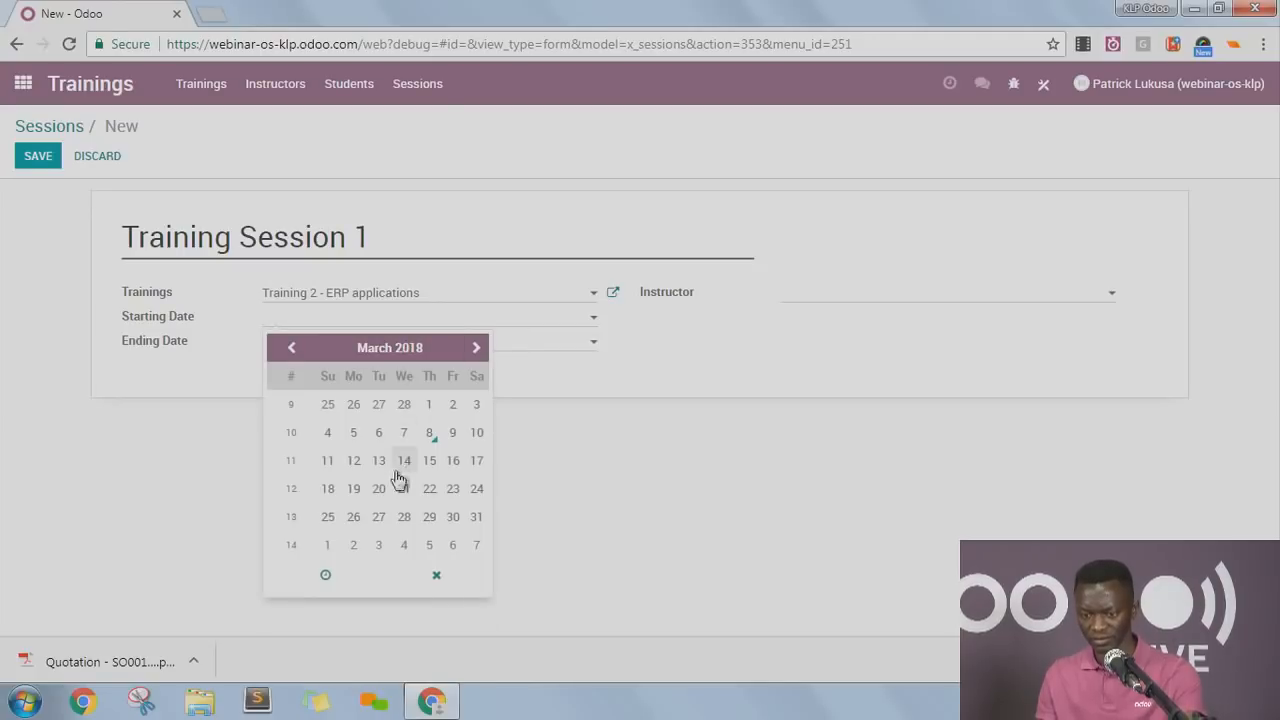
click(452, 432)
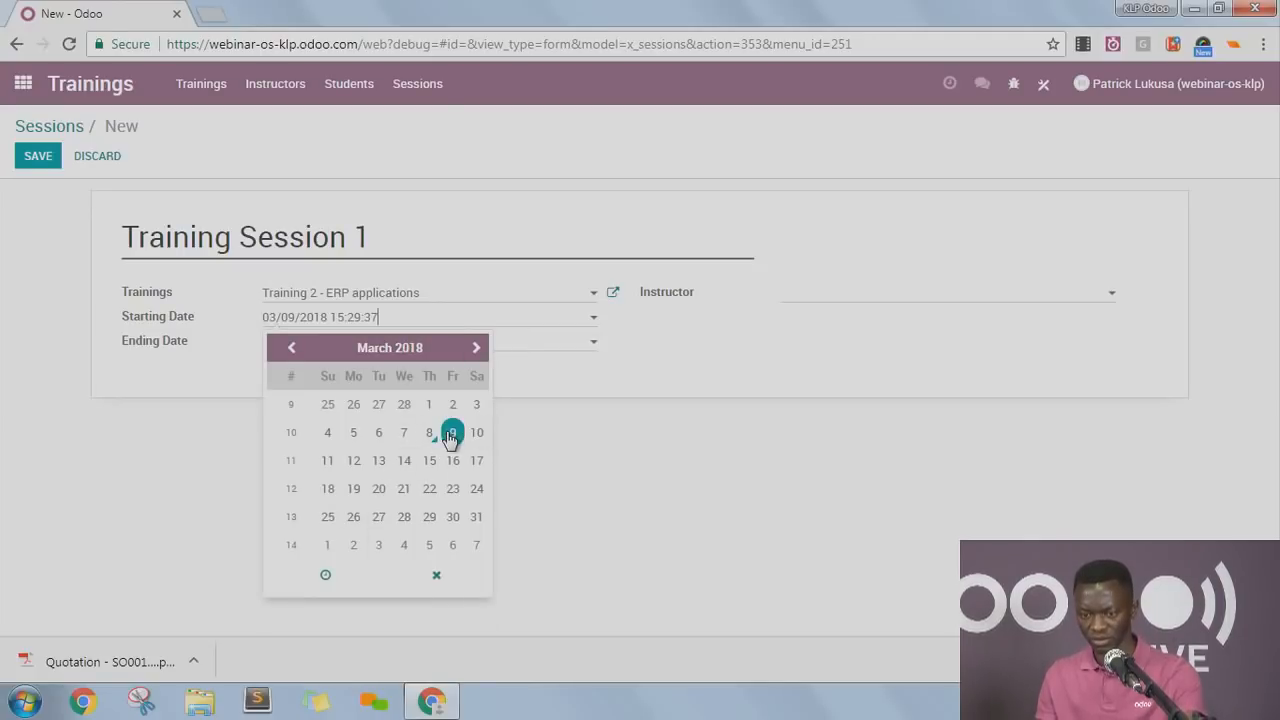
click(547, 386)
Set the session's ending date to 03/09/2018 17:29:37.
click(544, 342)
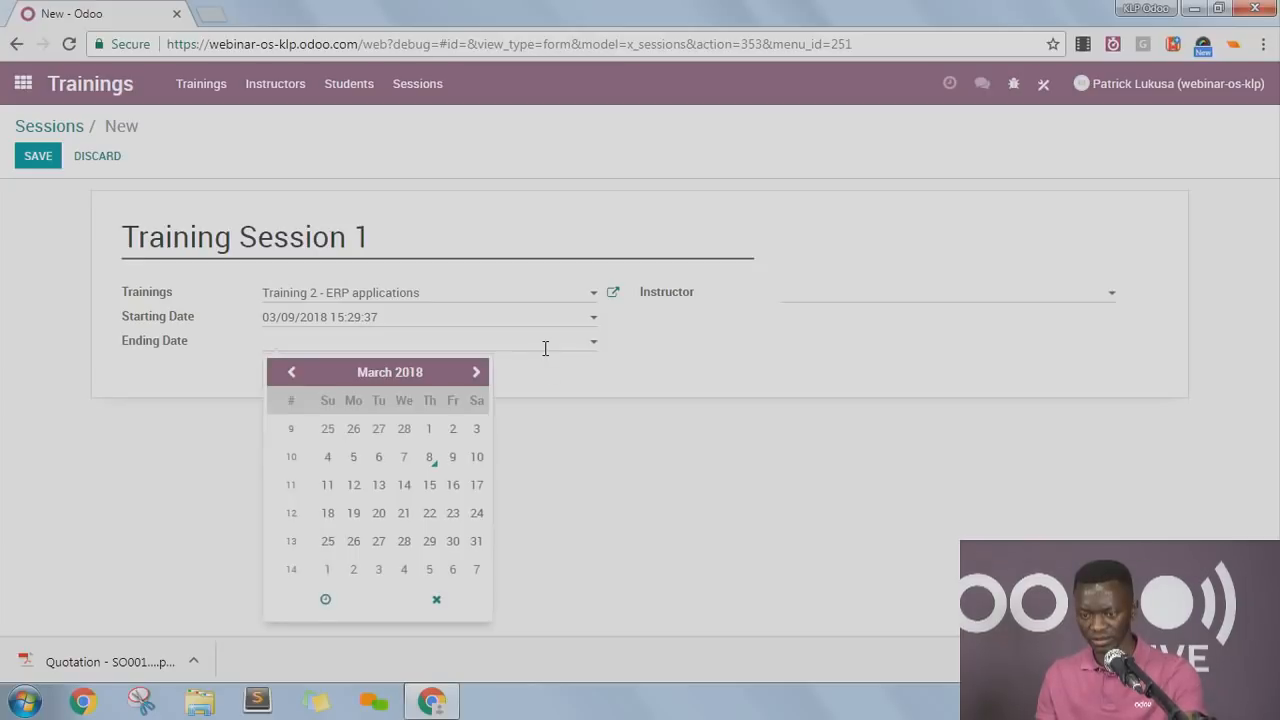
click(452, 460)
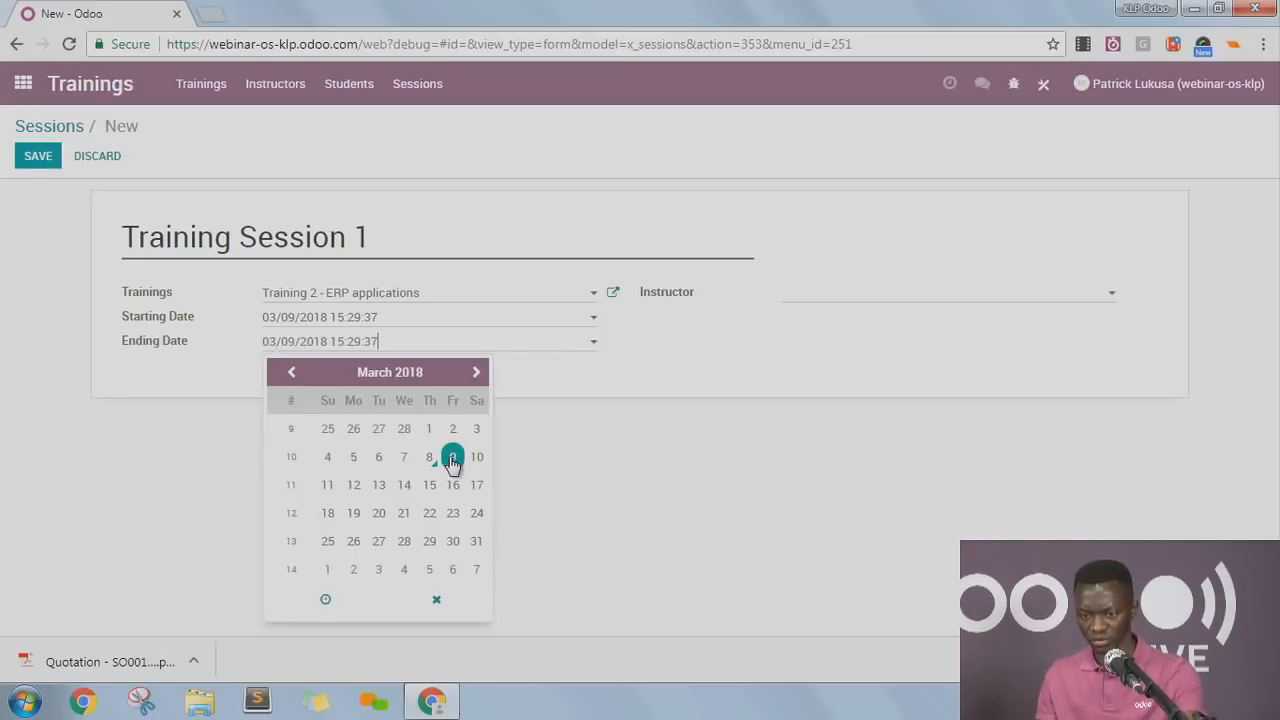
click(325, 599)
click(298, 430)
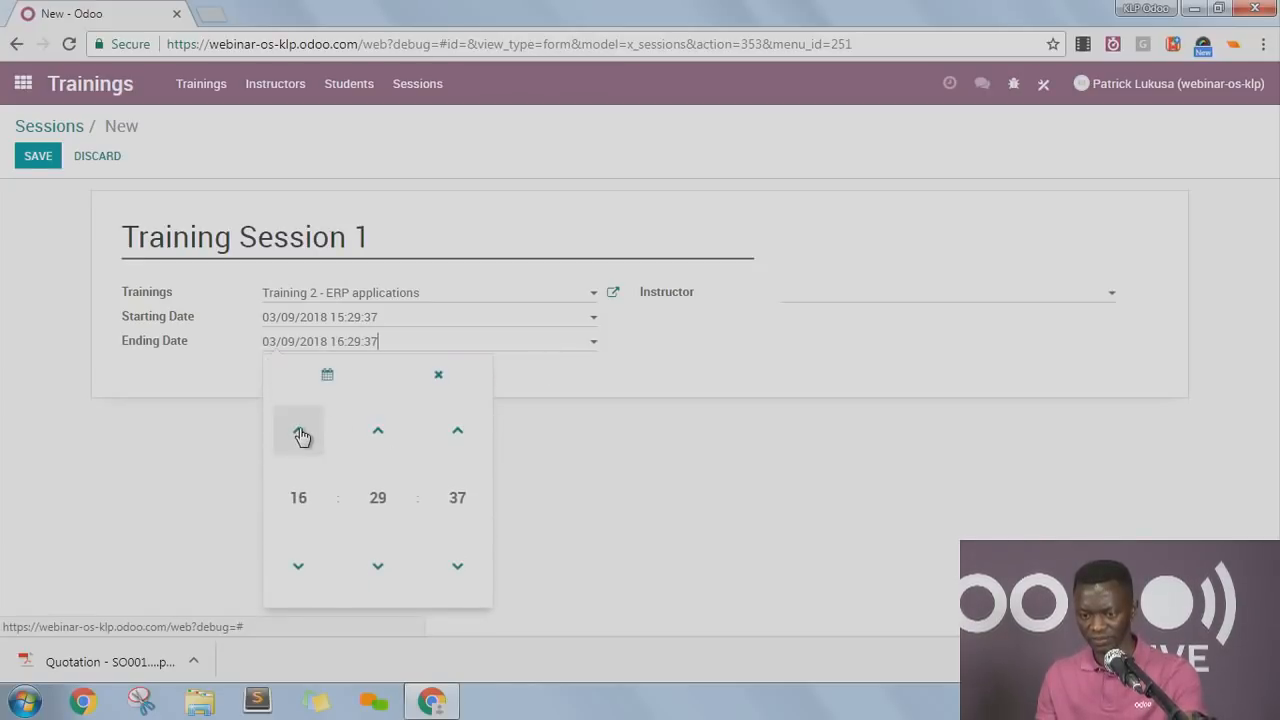
click(298, 430)
click(622, 378)
Choose the same contact who is responsible for the training as the session's instructor, and save the session.
click(832, 296)
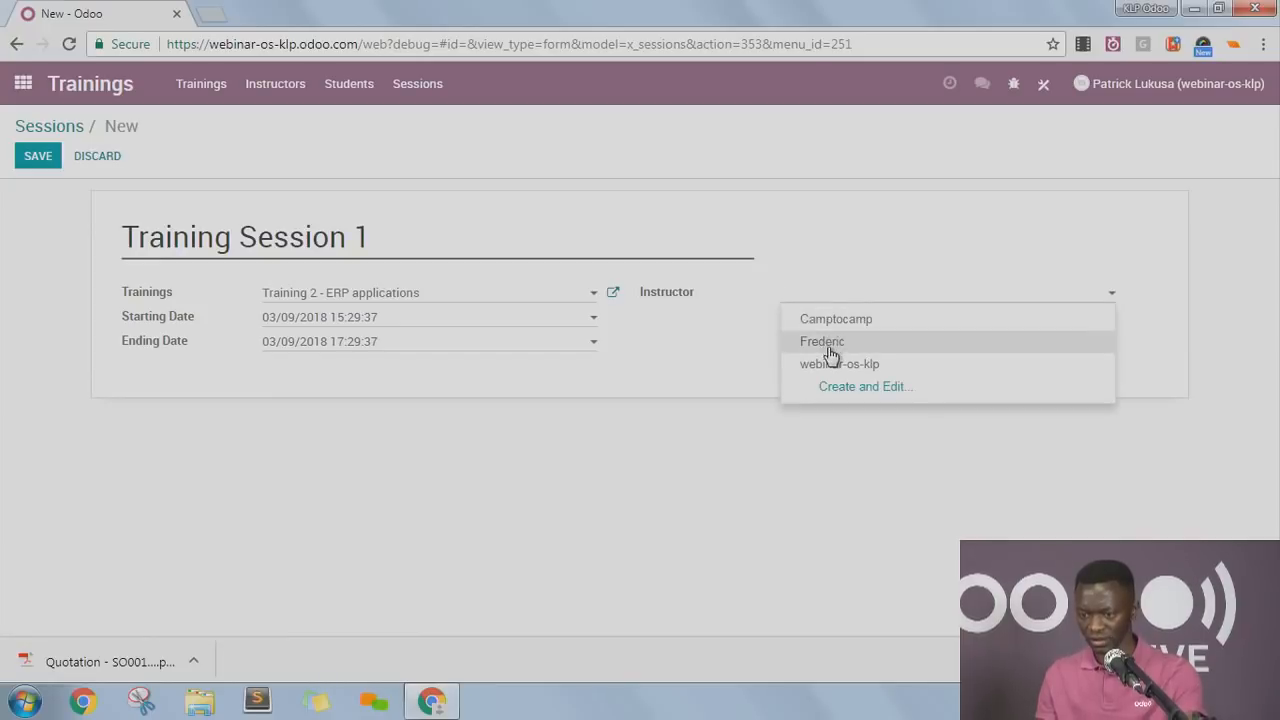
click(828, 354)
click(50, 162)
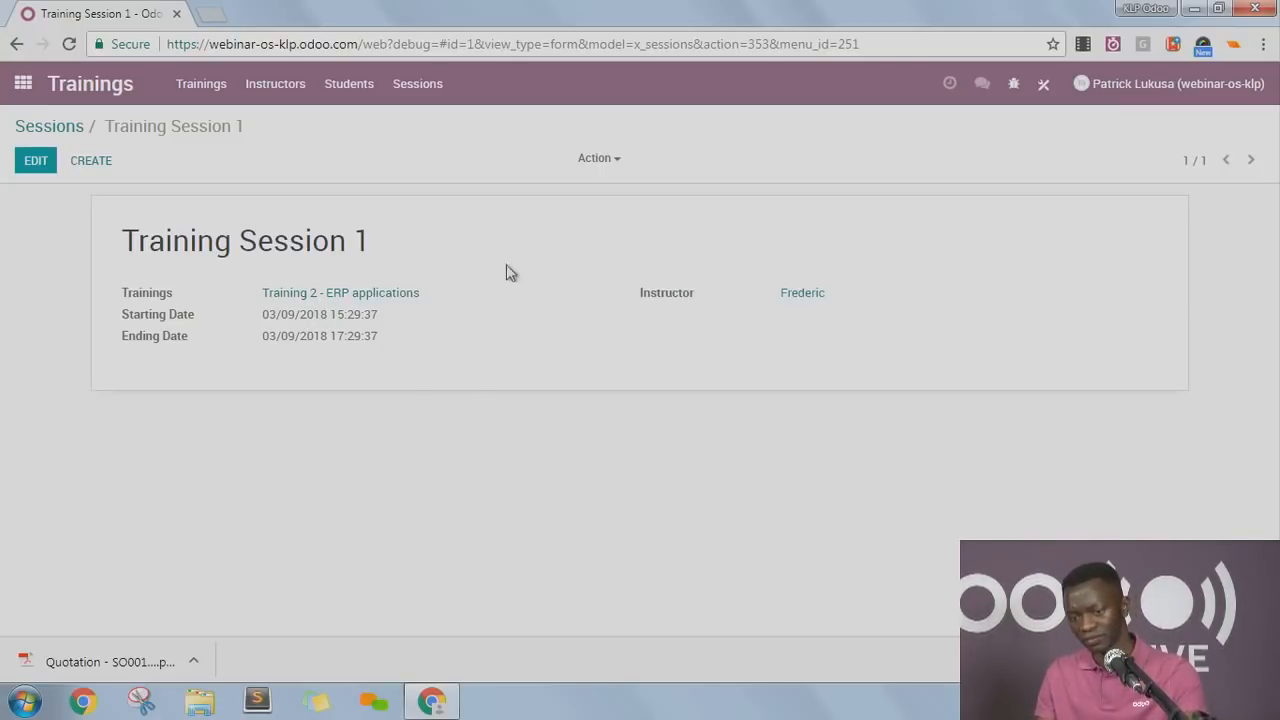
Add a button labelled "Sessions" to the Trainings form in Studio, using the related field Trainings (x_sessions).
click(195, 85)
click(90, 284)
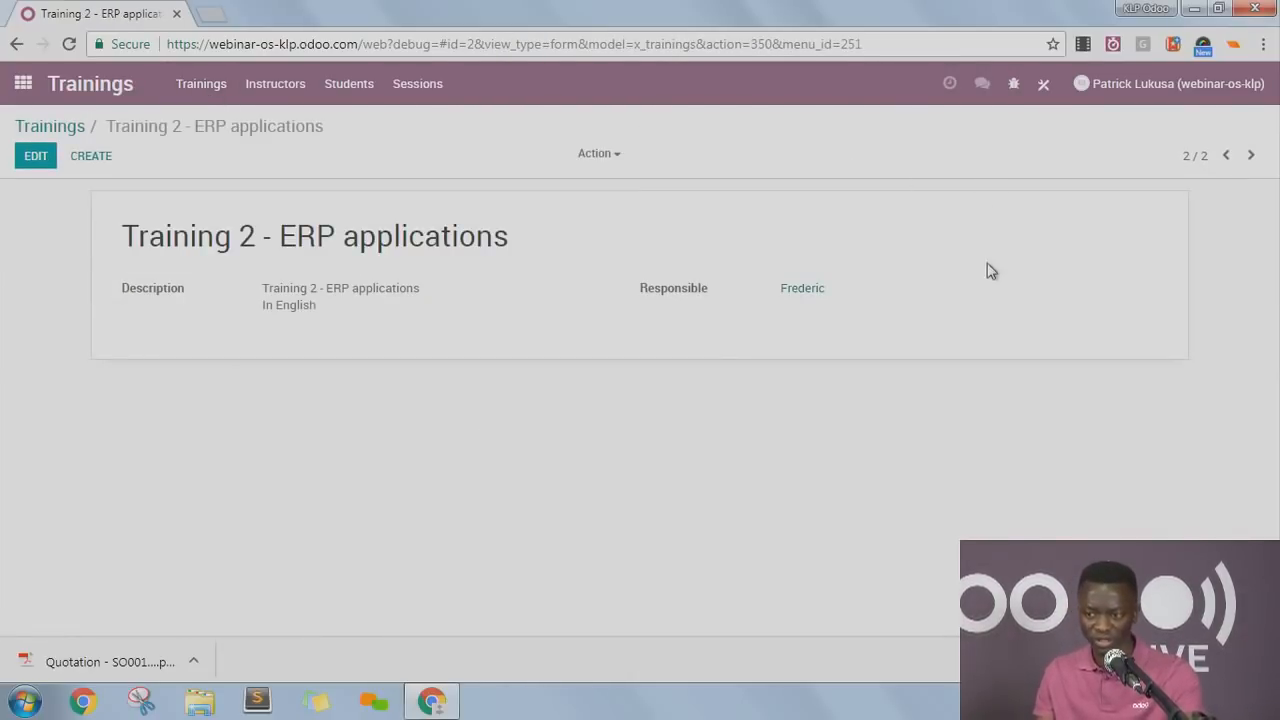
click(1040, 86)
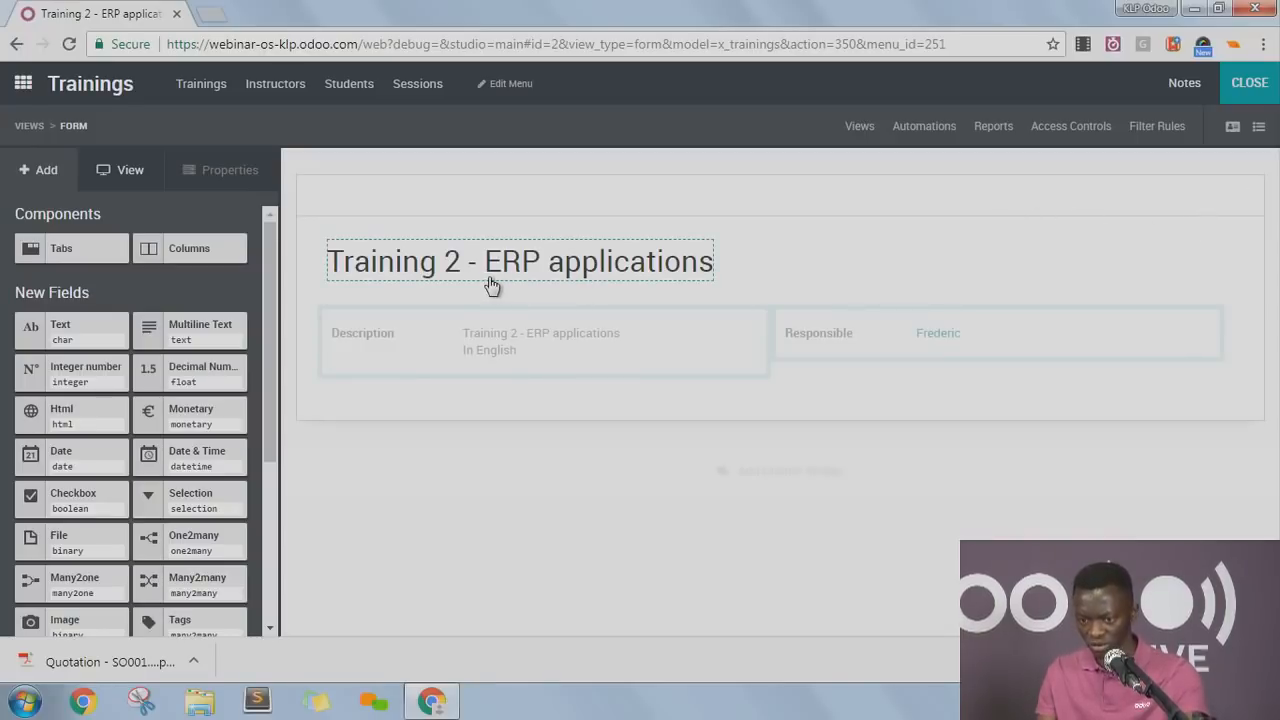
click(1241, 198)
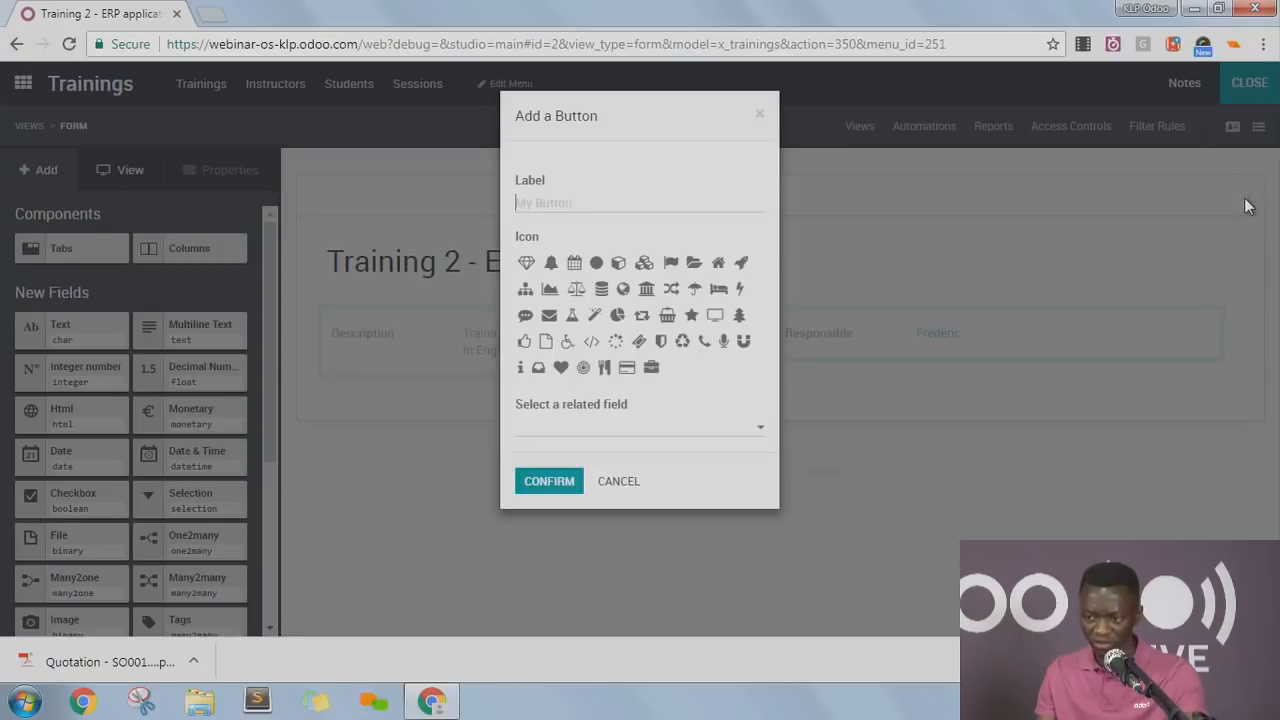
text(Sessions)
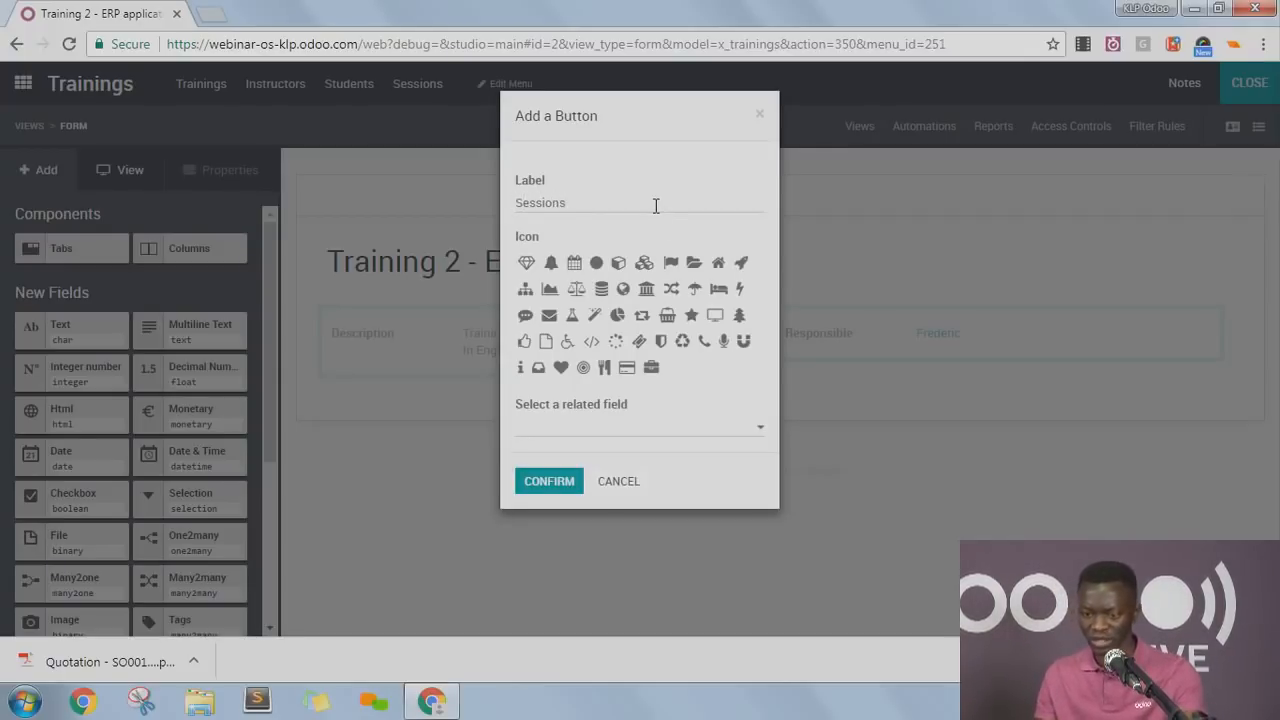
click(631, 430)
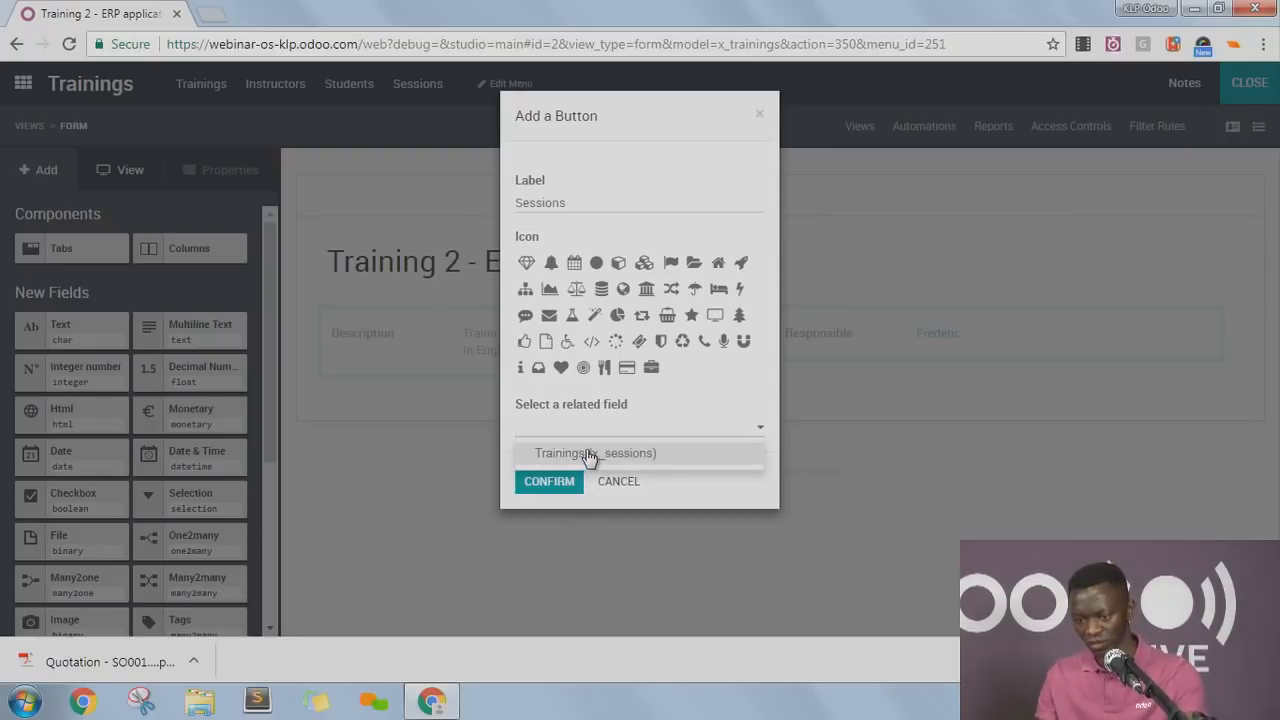
click(590, 453)
click(560, 505)
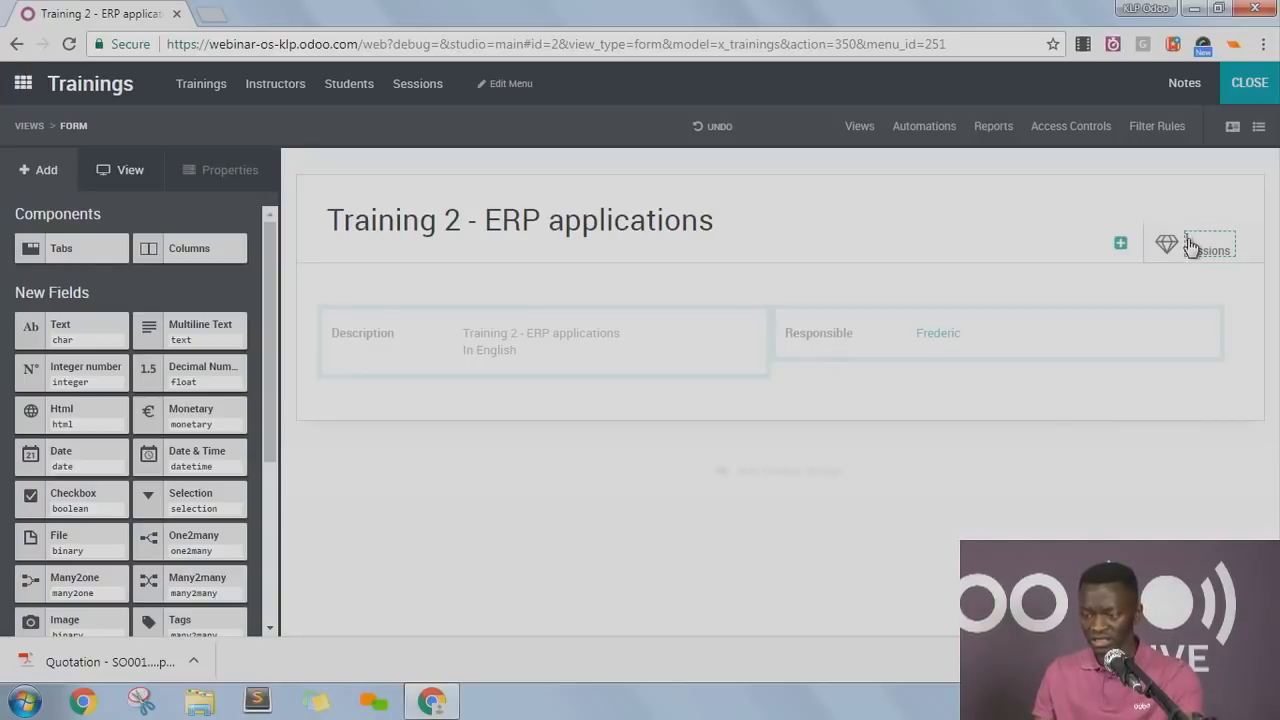
mouse_move(1188, 255)
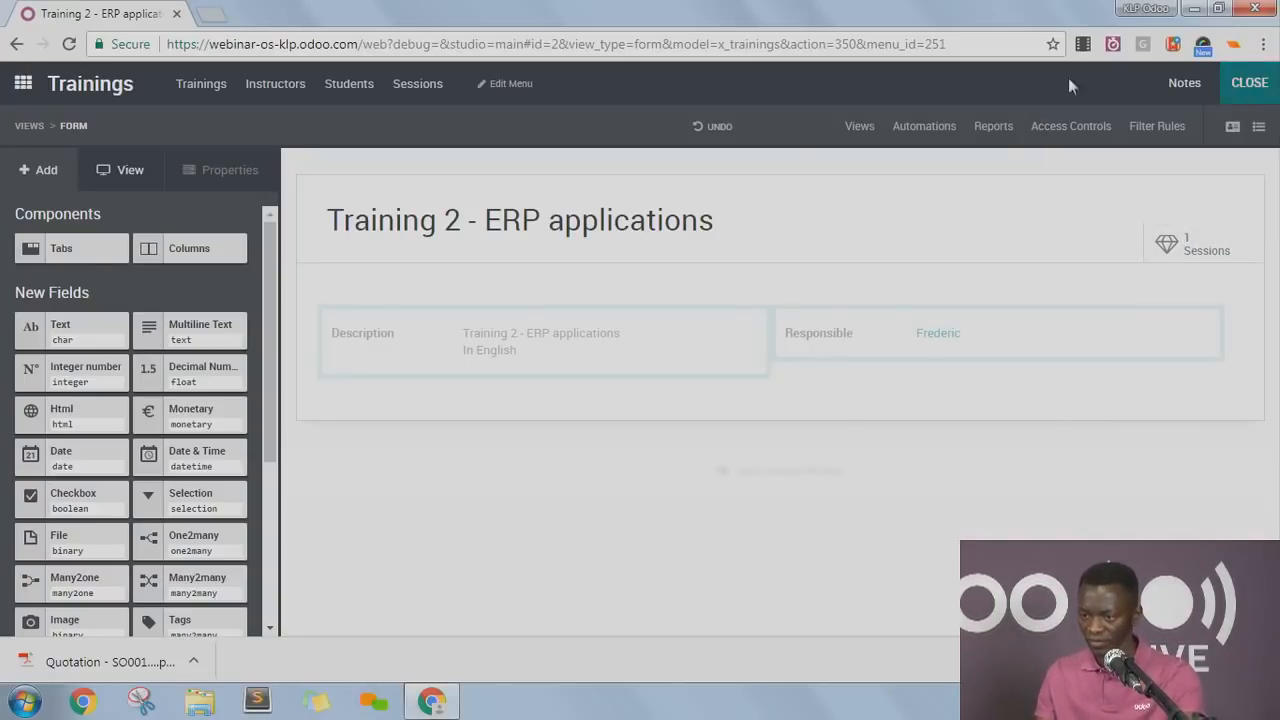
Activate a calendar view for Sessions with Starting Date as start and Ending Date as stop, and exit Studio.
click(417, 86)
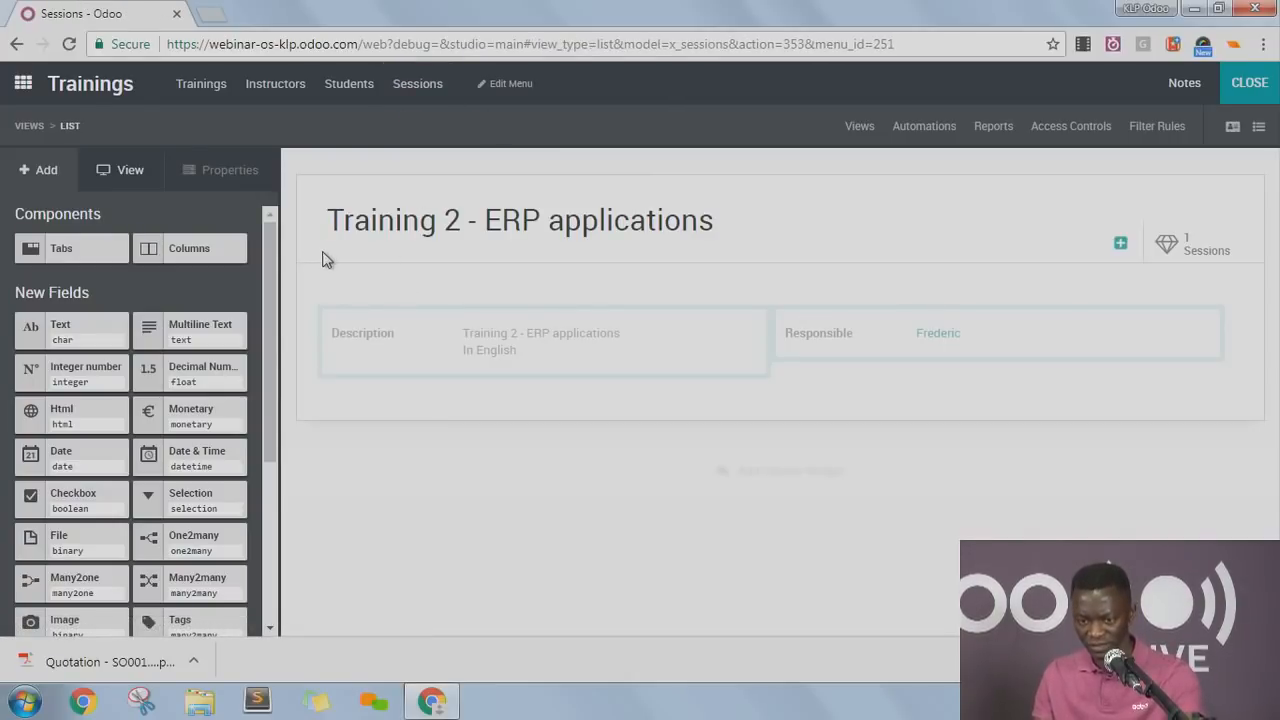
click(505, 205)
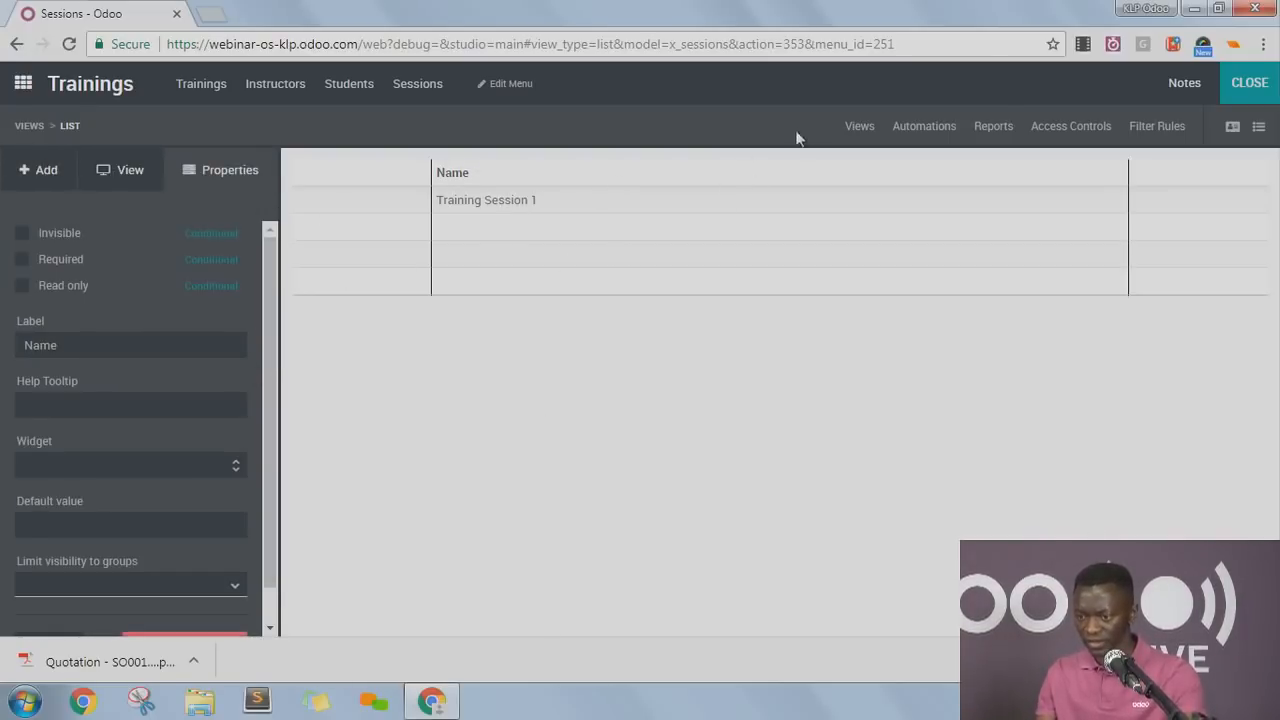
click(851, 127)
mouse_move(522, 485)
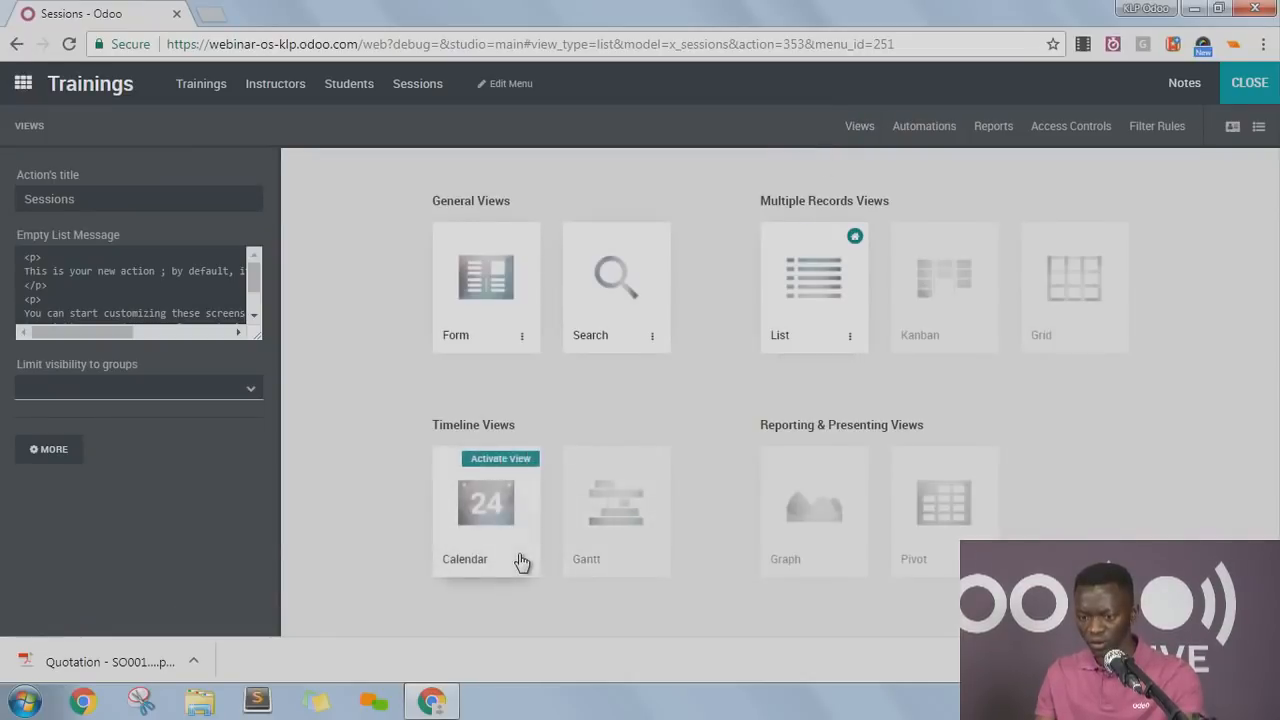
click(519, 462)
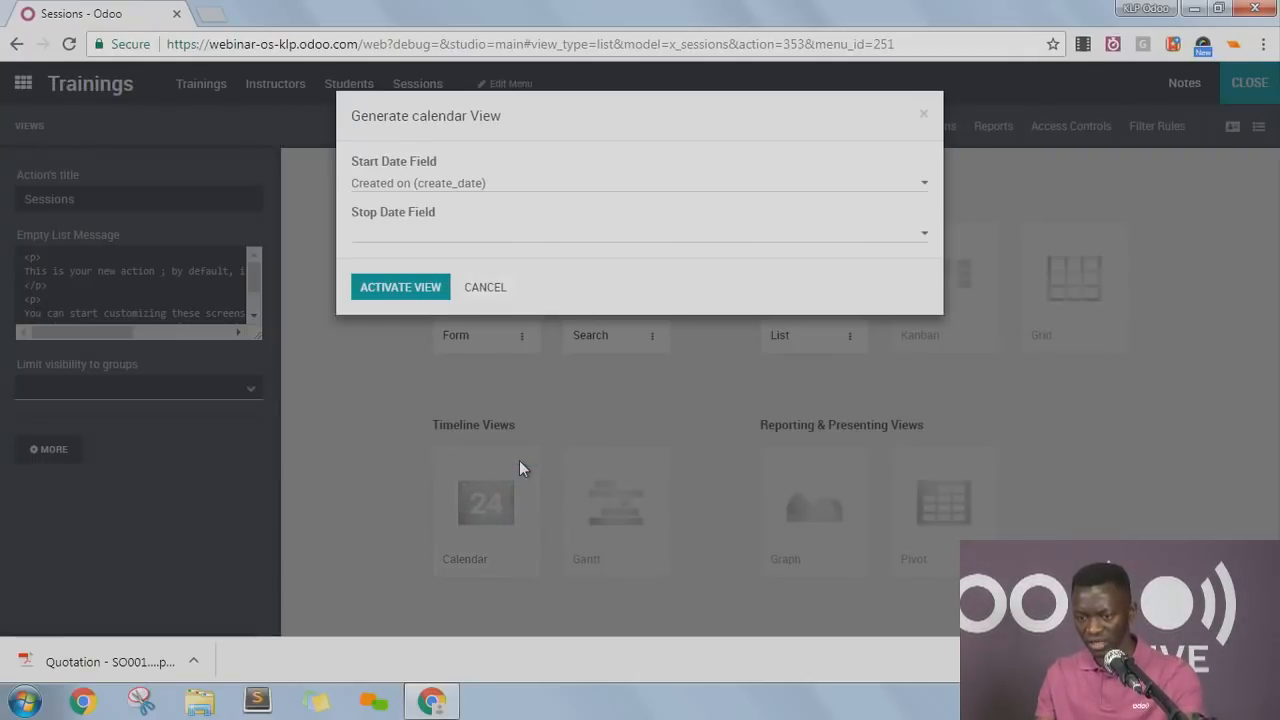
click(500, 188)
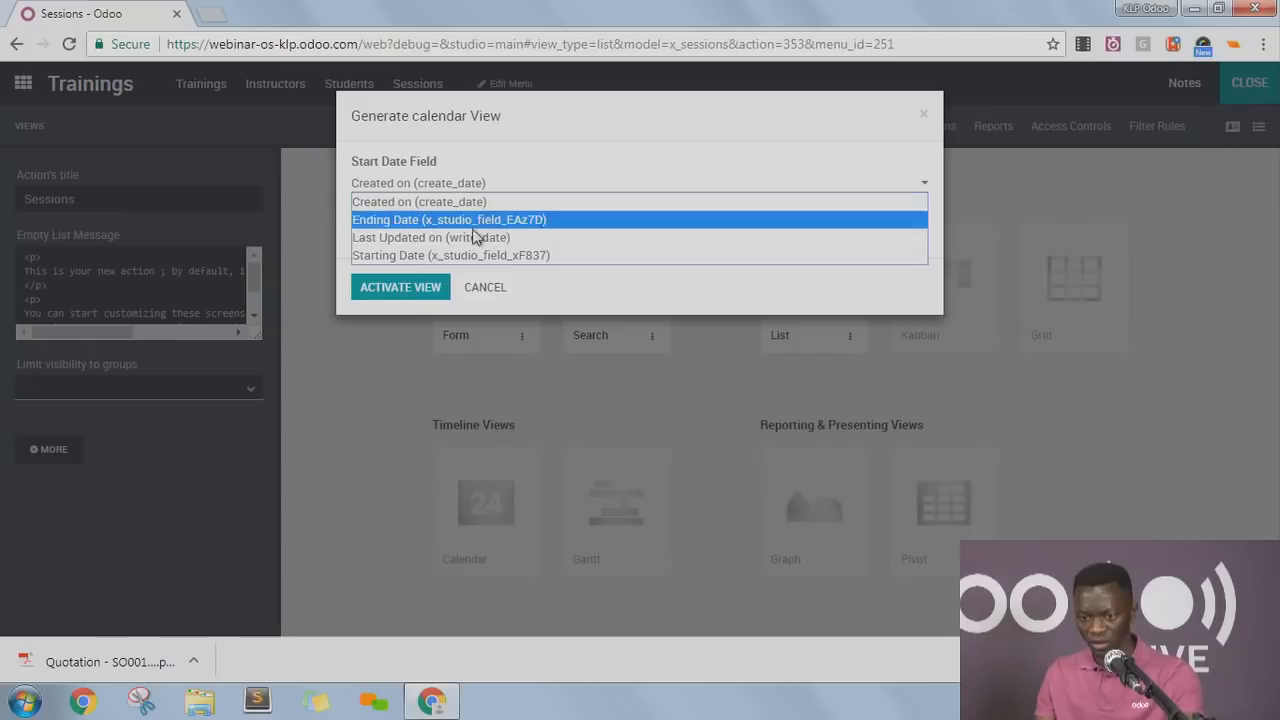
click(447, 256)
click(452, 236)
click(447, 286)
click(417, 285)
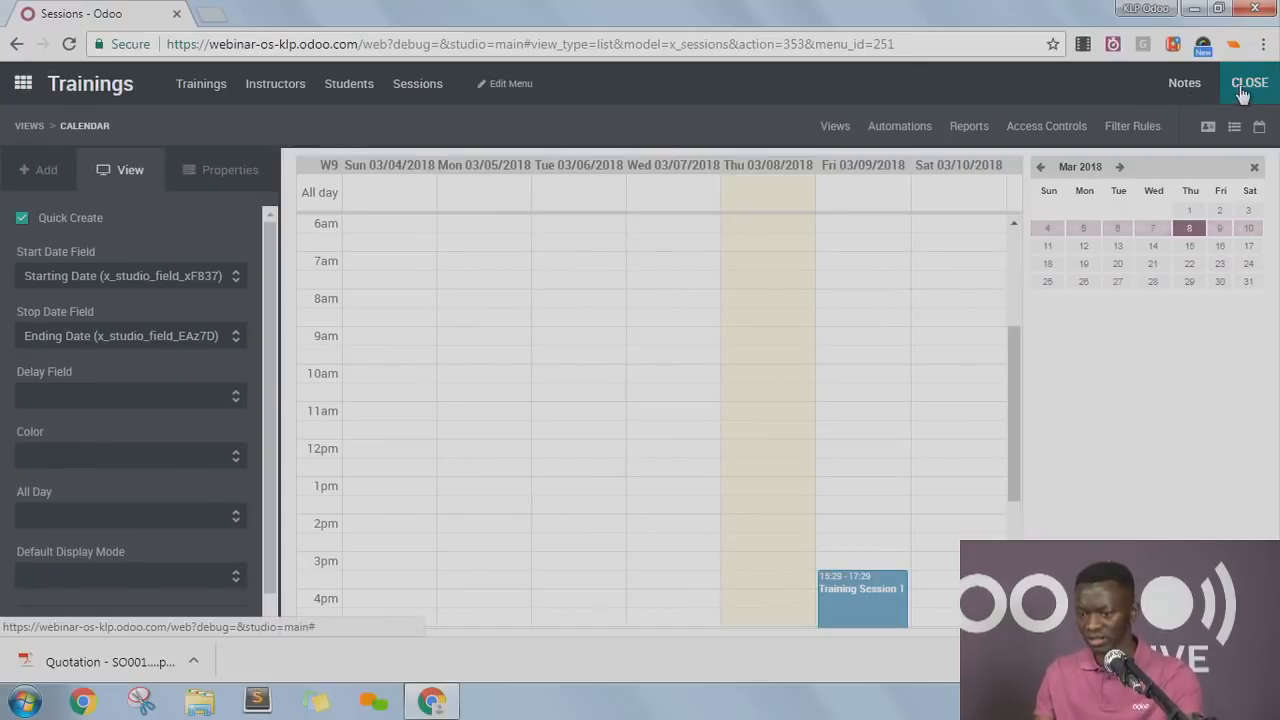
click(1243, 93)
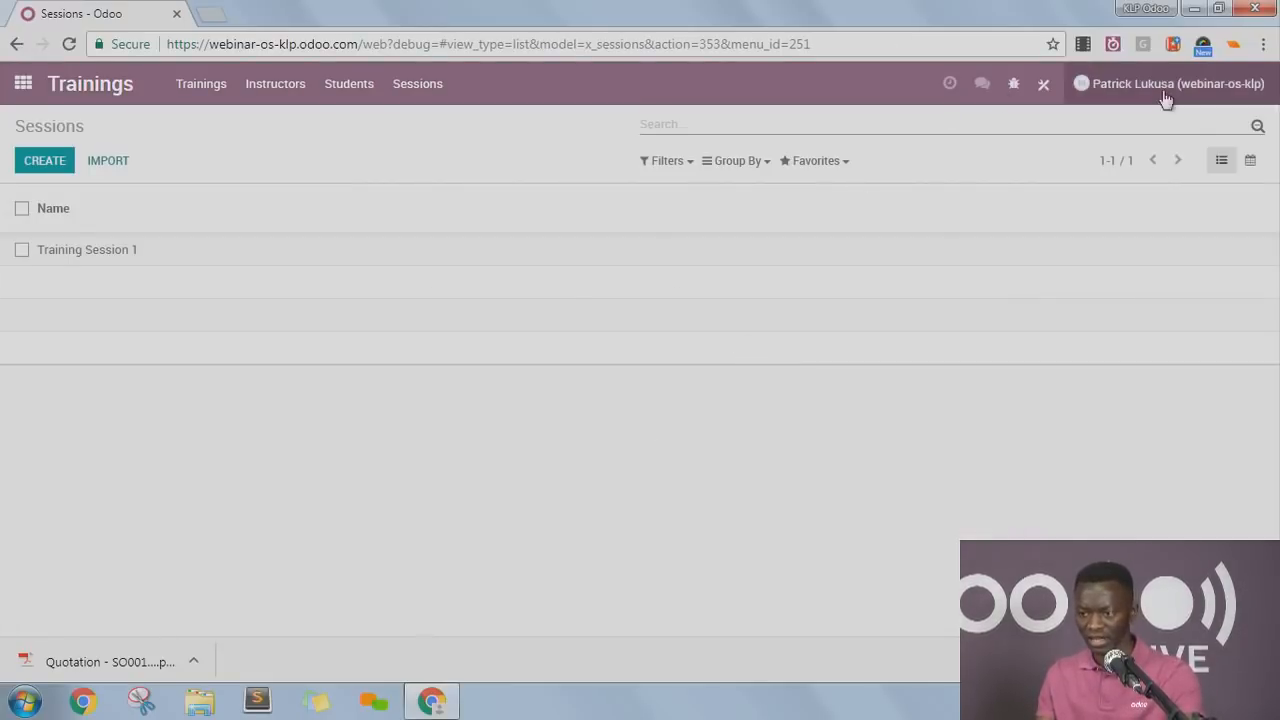
Create a session named "ERP 2" from the Sessions calendar on Friday 03/09/2018, from 18:00 to 20:00.
click(1249, 161)
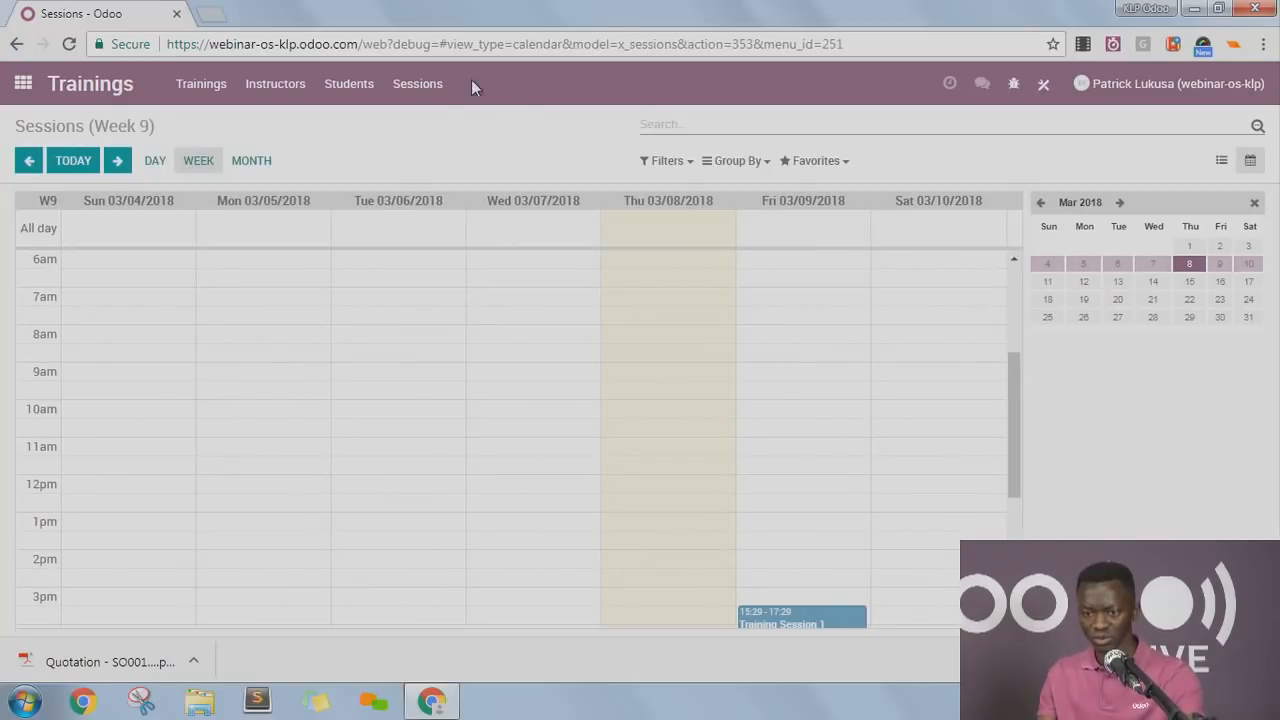
scroll(786, 429, down, 3)
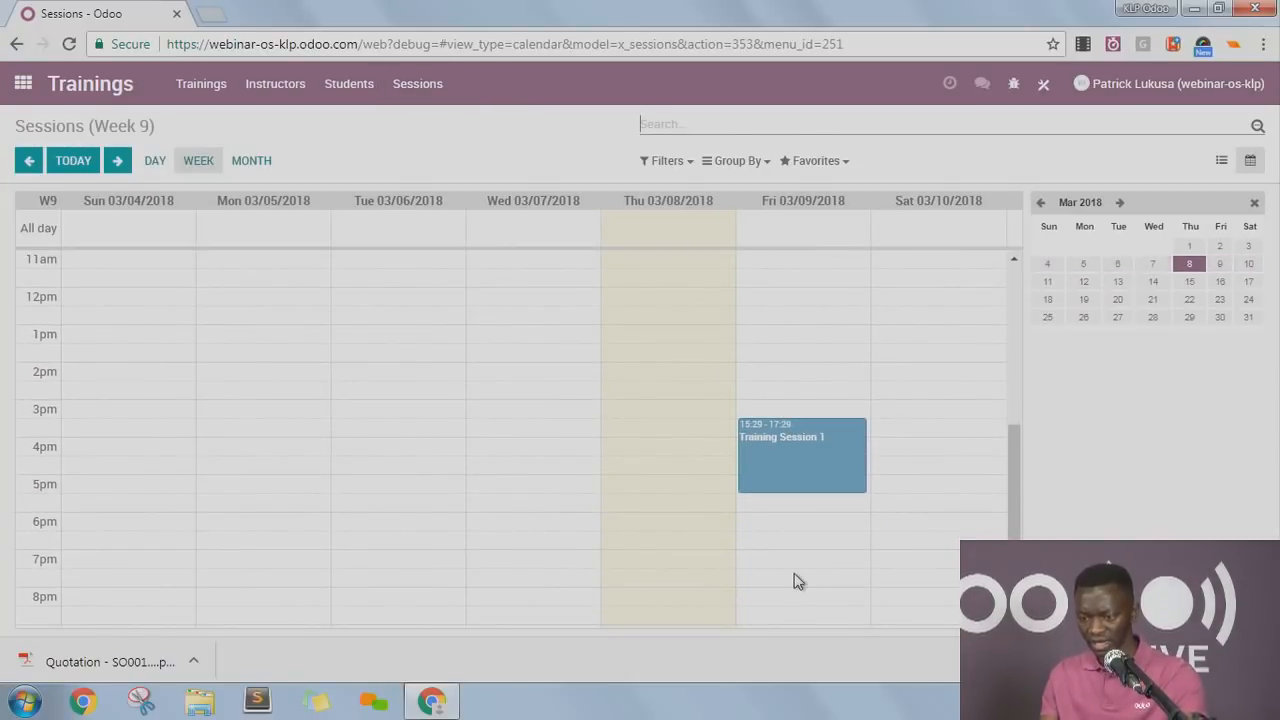
mouse_move(815, 537)
mouse_down()
mouse_move(820, 611)
mouse_move(825, 564)
mouse_up()
click(603, 256)
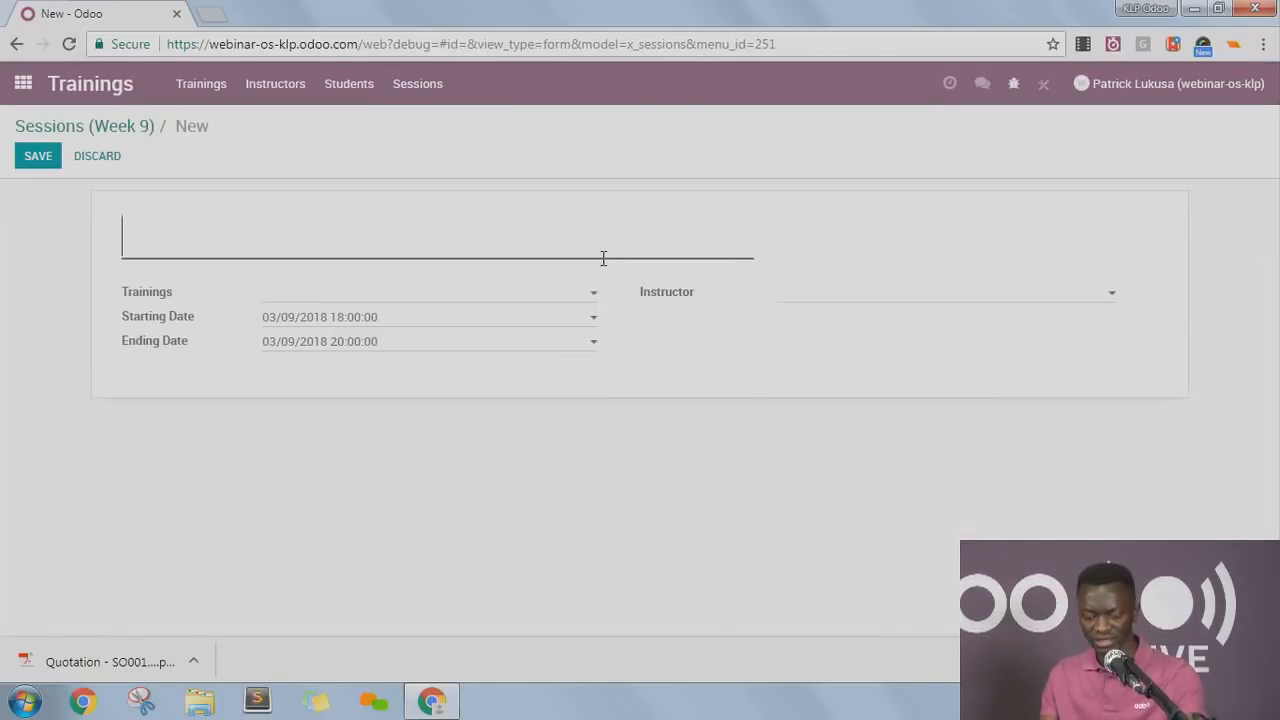
text(Tra)
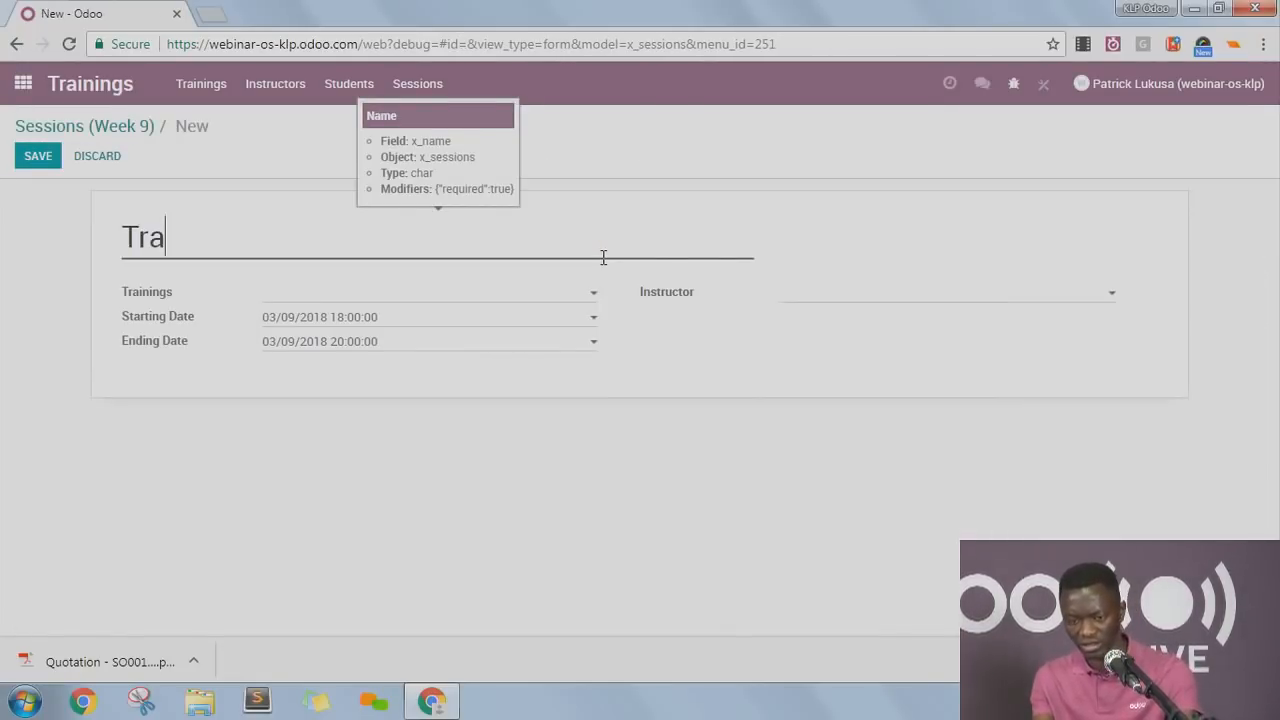
key(BackSpace)
key(BackSpace)
key(BackSpace)
text(ERP 2)
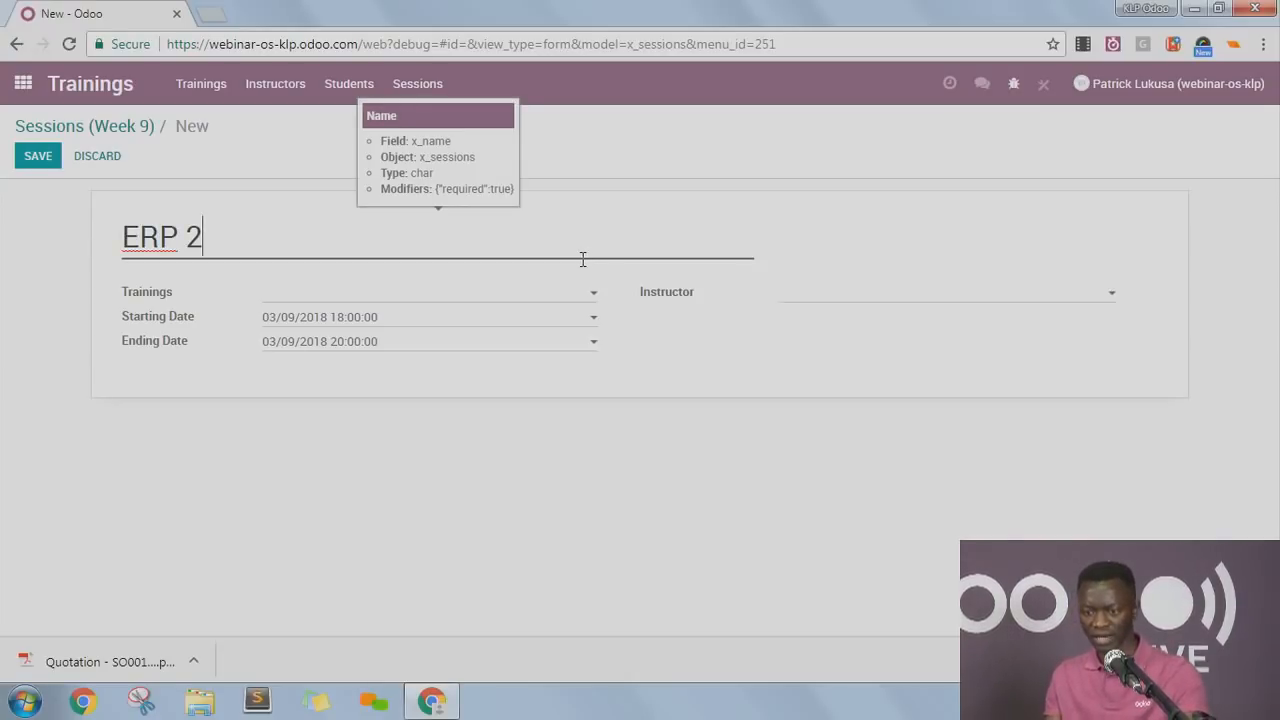
Link the new session to "Training 2 - ERP applications", choose the training's responsible contact as instructor, and save.
click(475, 296)
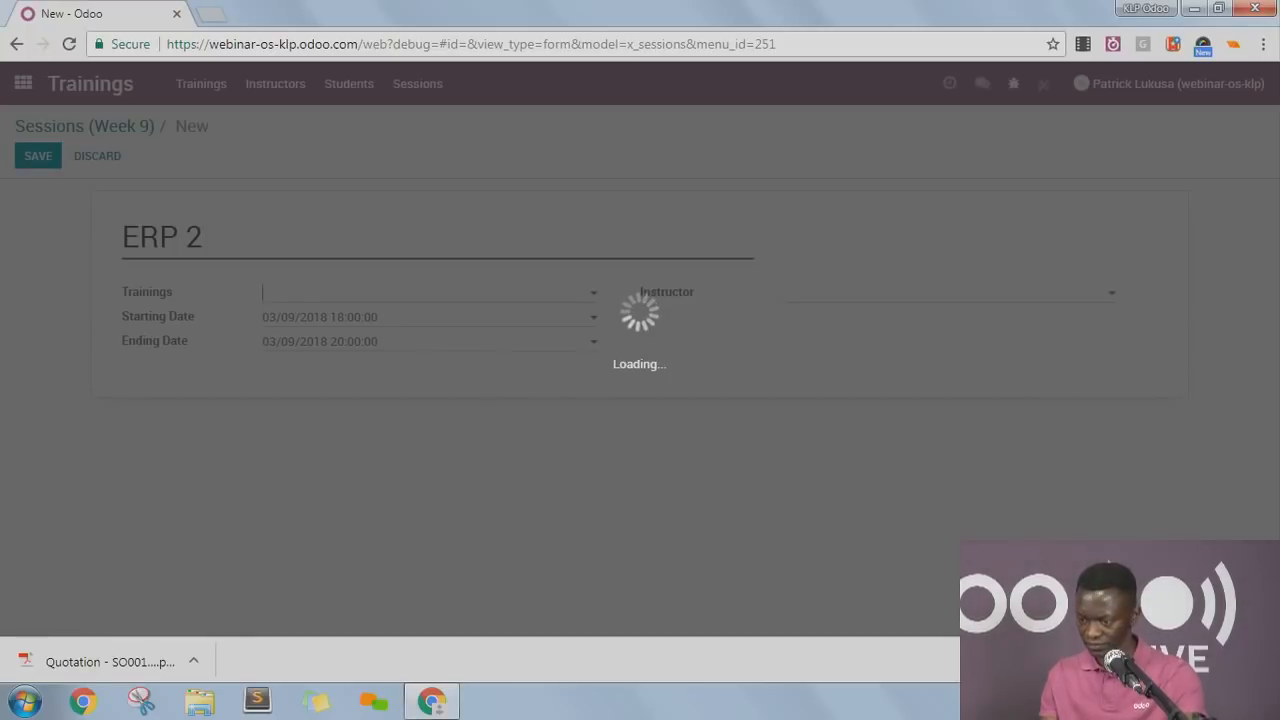
click(1263, 661)
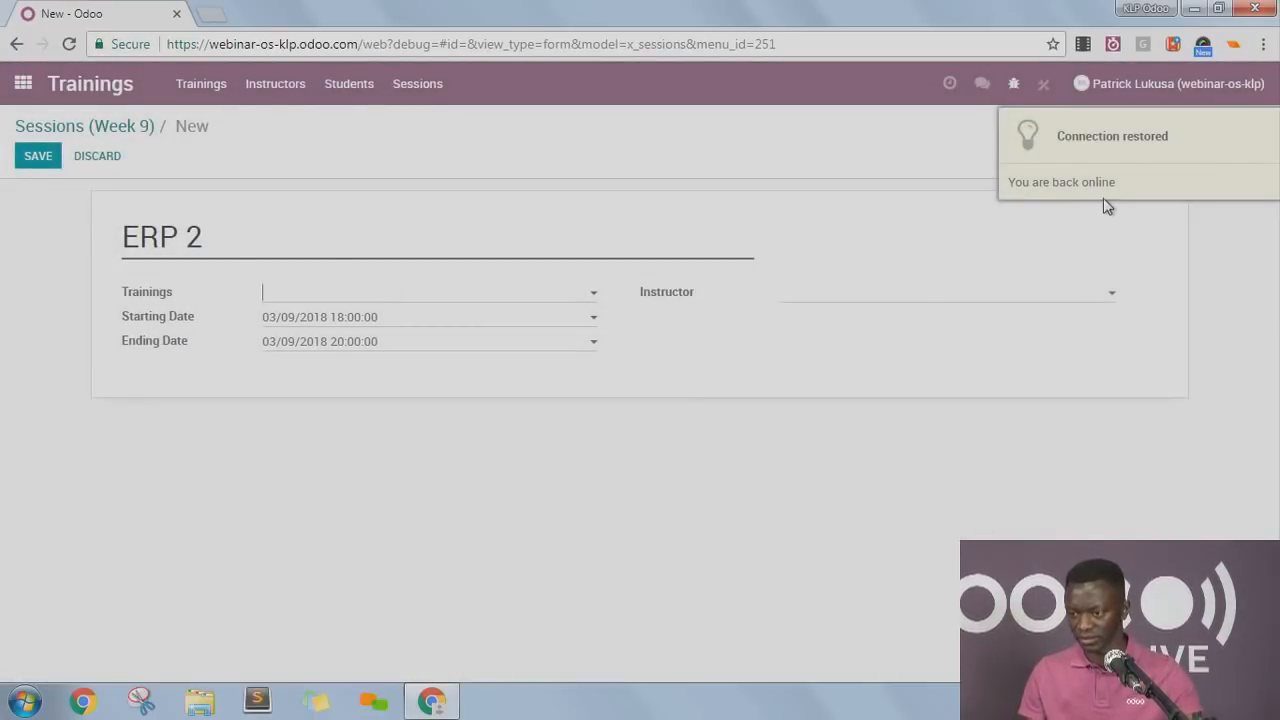
click(293, 300)
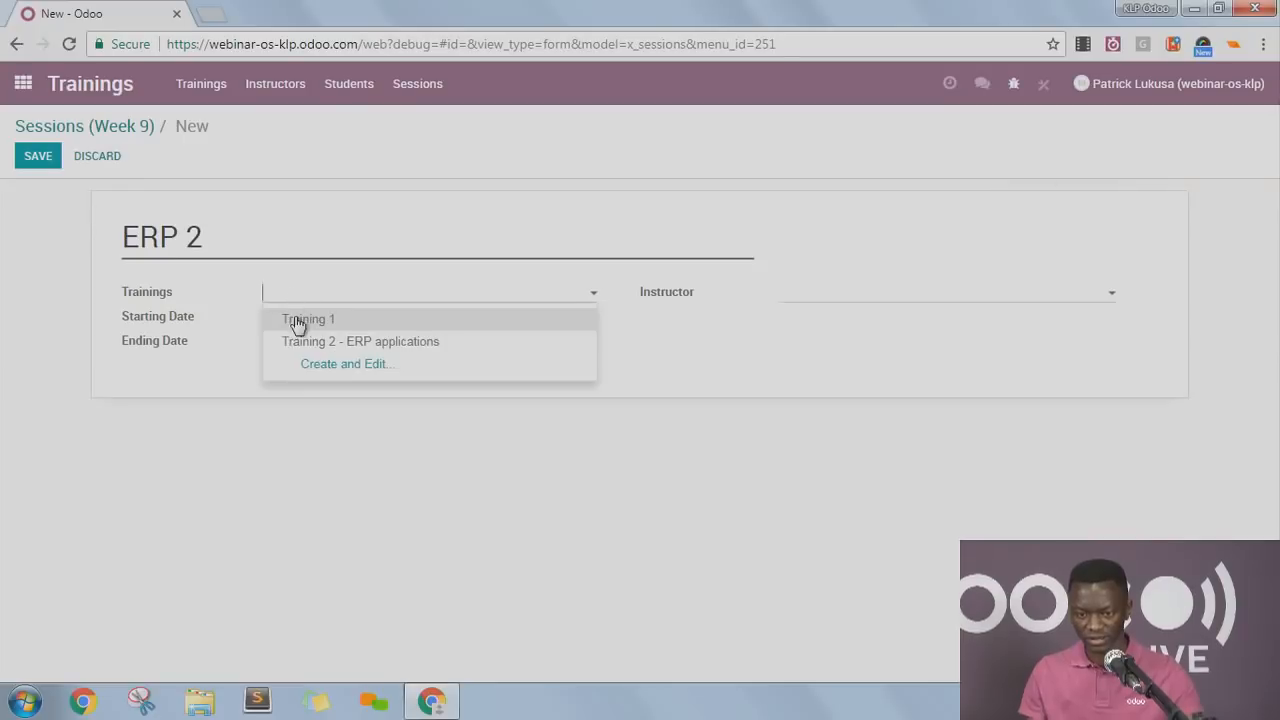
click(329, 338)
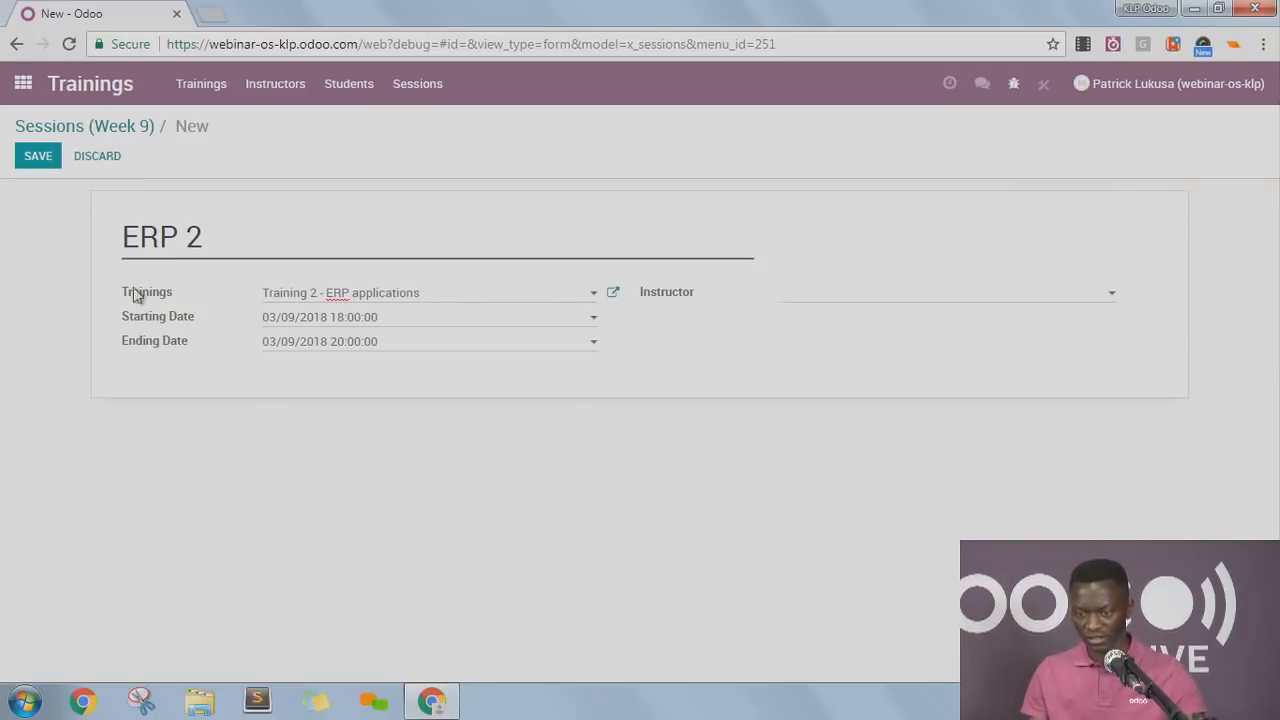
click(858, 300)
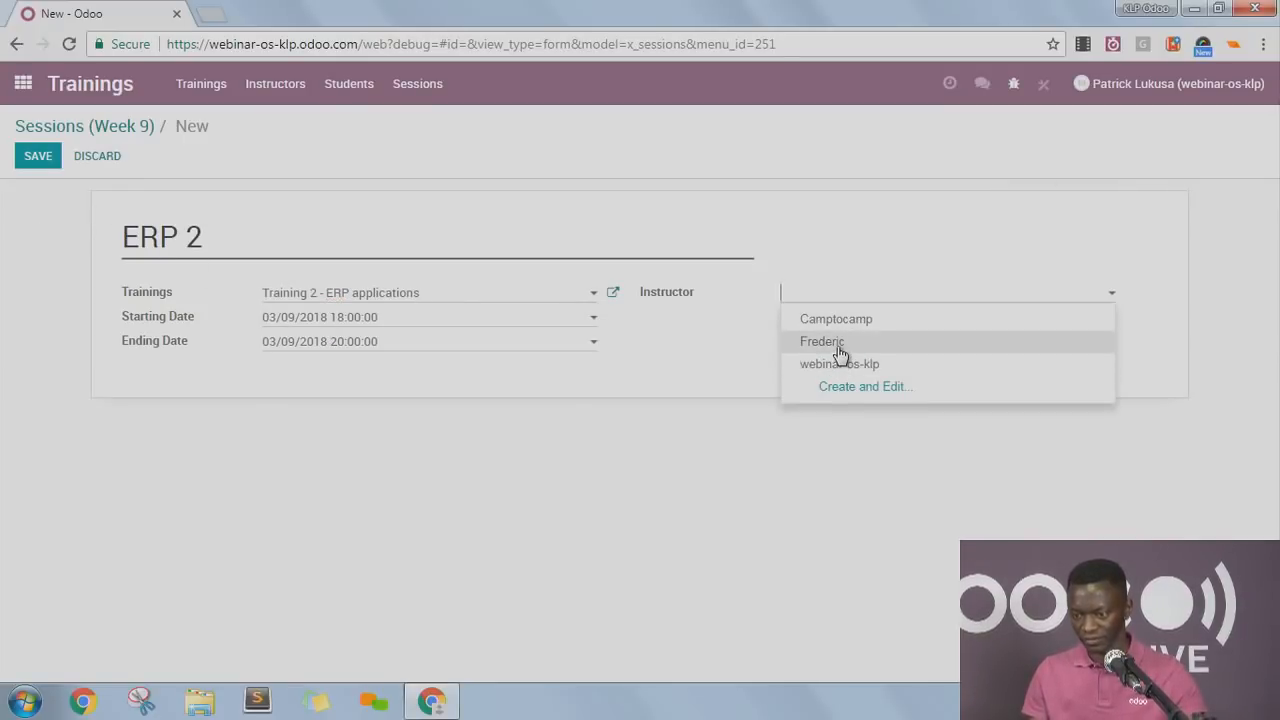
click(838, 347)
click(50, 158)
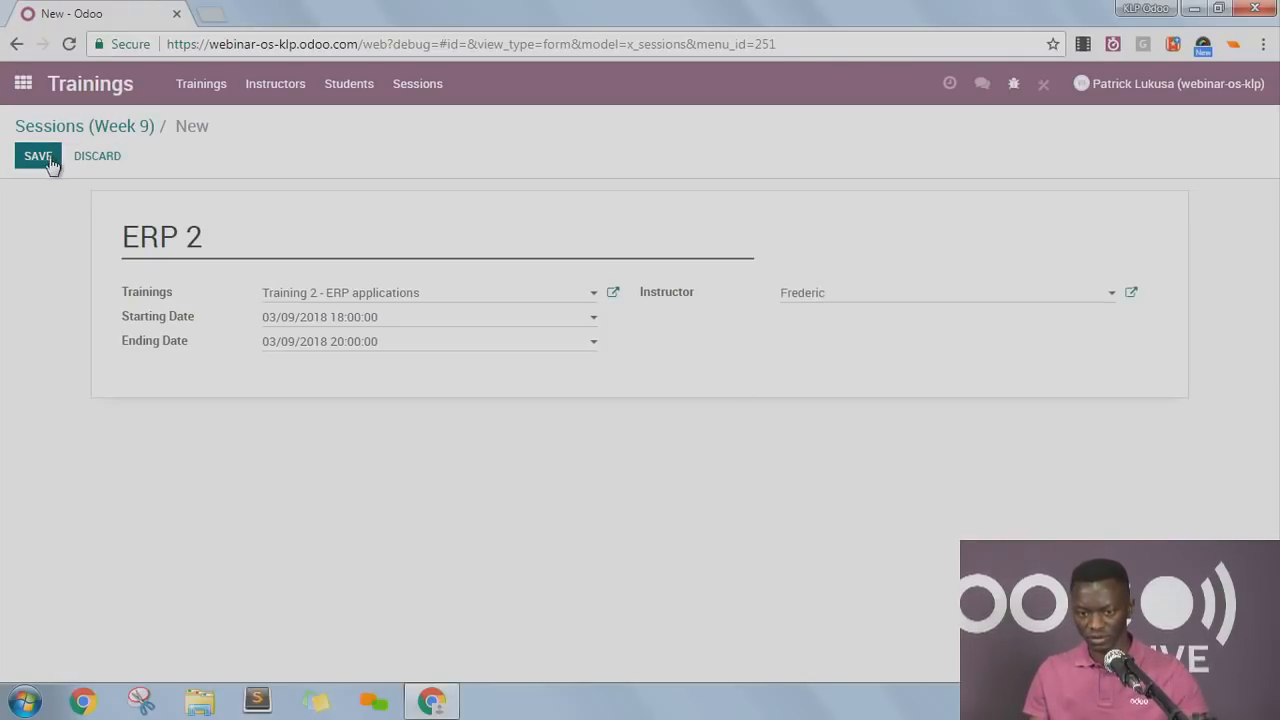
Check the sessions list and the sessions linked to "Training 2 - ERP applications" through its Sessions button.
click(118, 128)
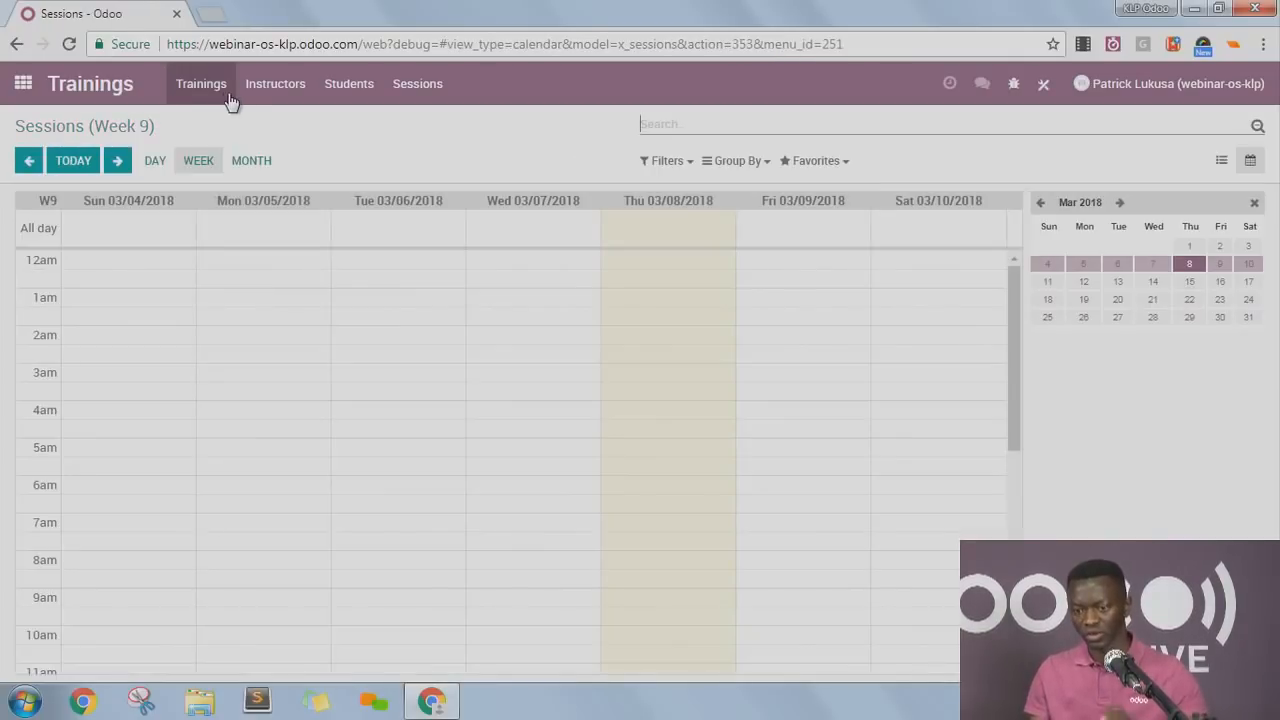
click(1222, 161)
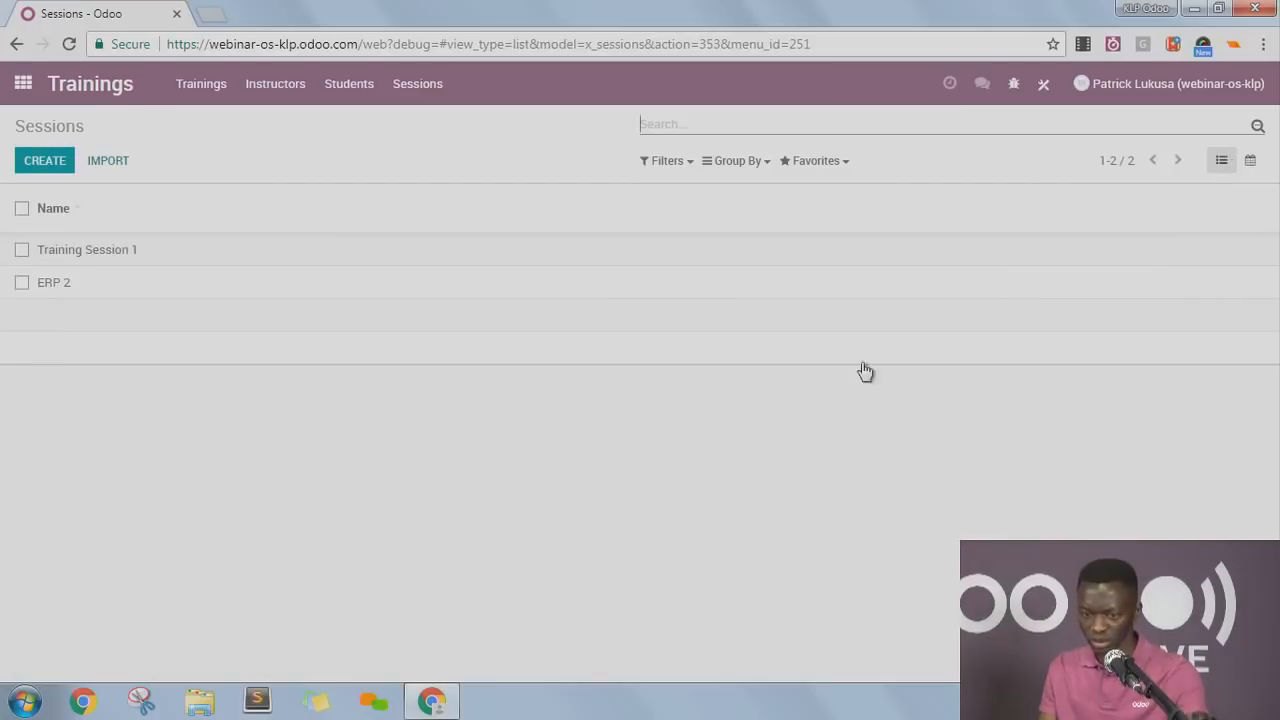
click(180, 83)
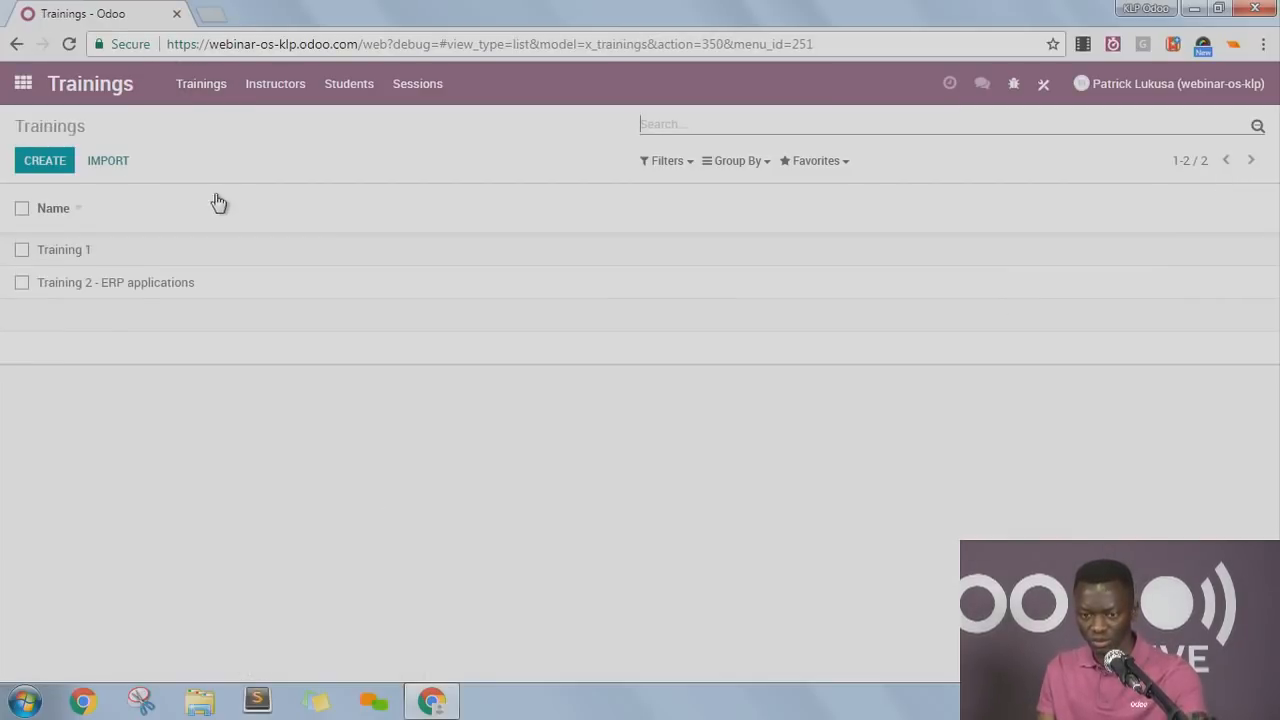
click(124, 290)
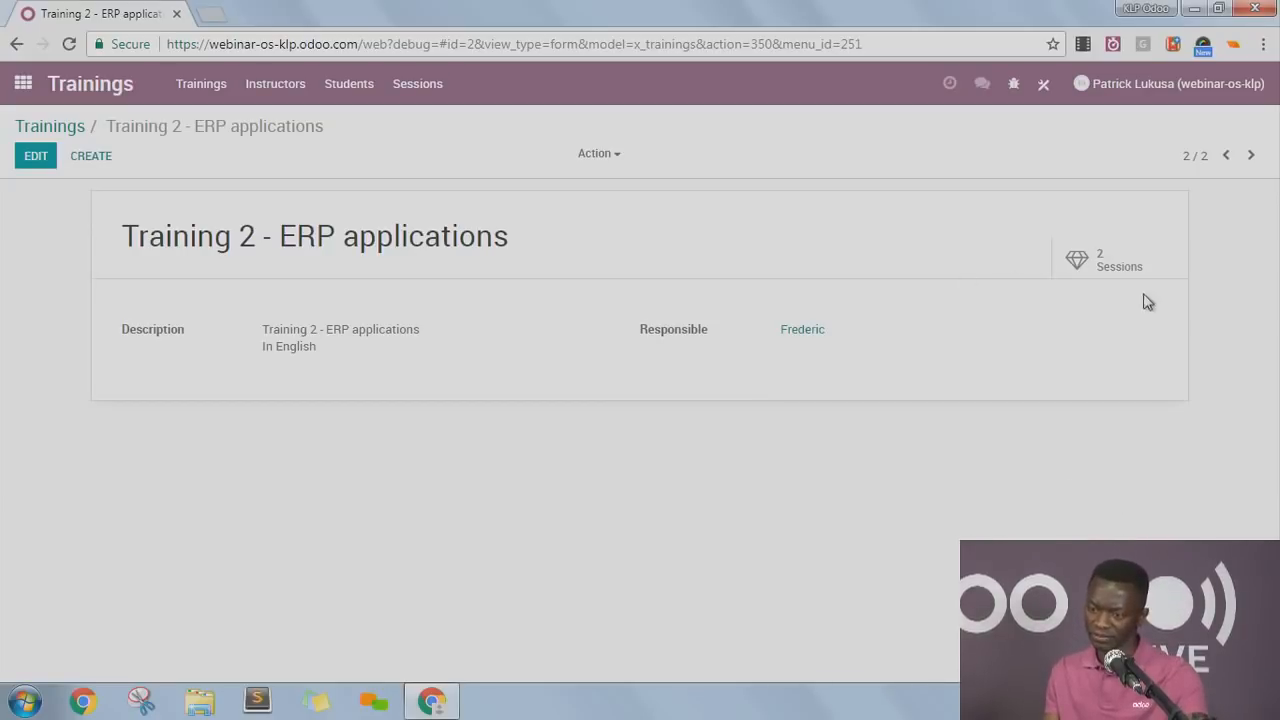
click(1104, 259)
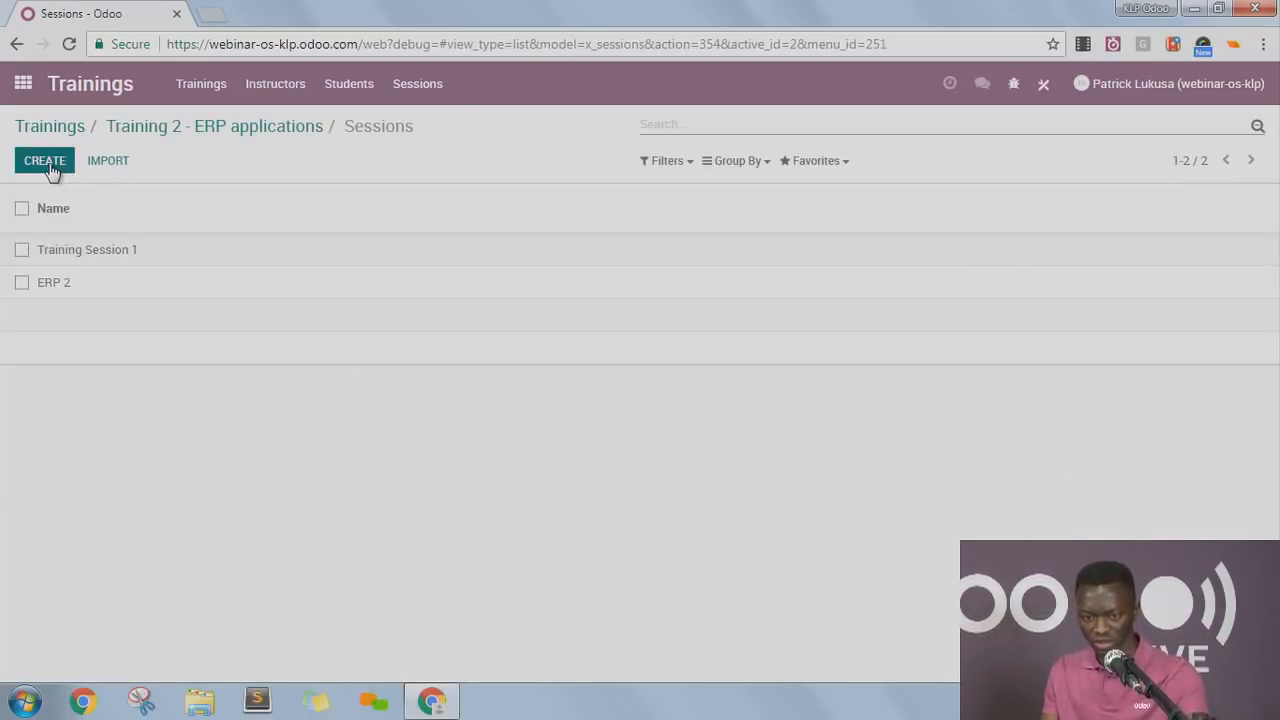
click(178, 127)
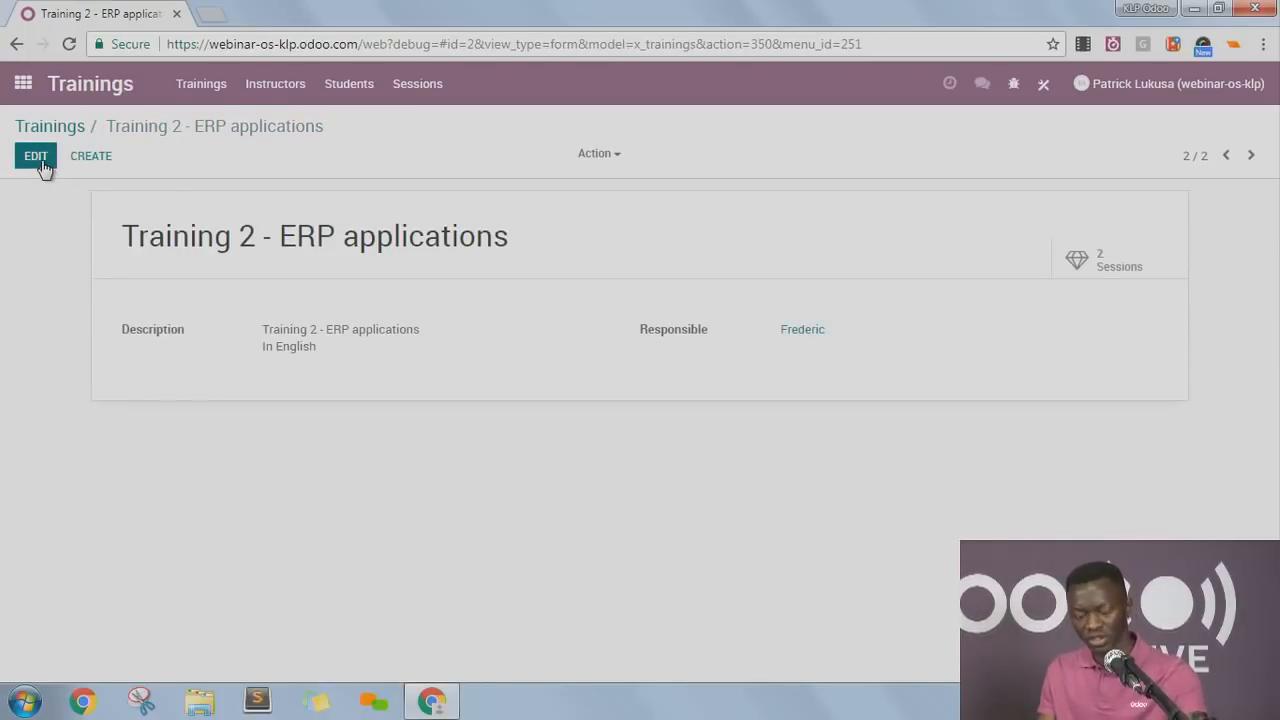
Change the responsible of "Training 2 - ERP applications" to Camptocamp and save the training.
click(33, 160)
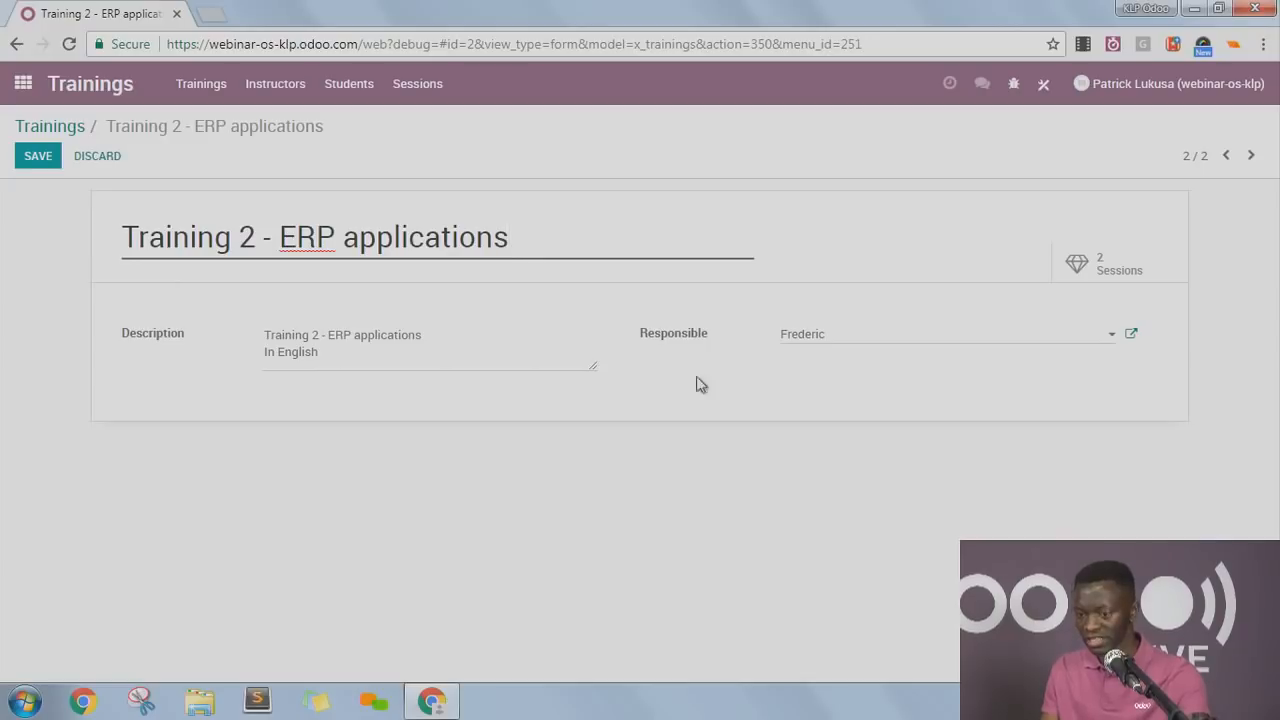
click(874, 338)
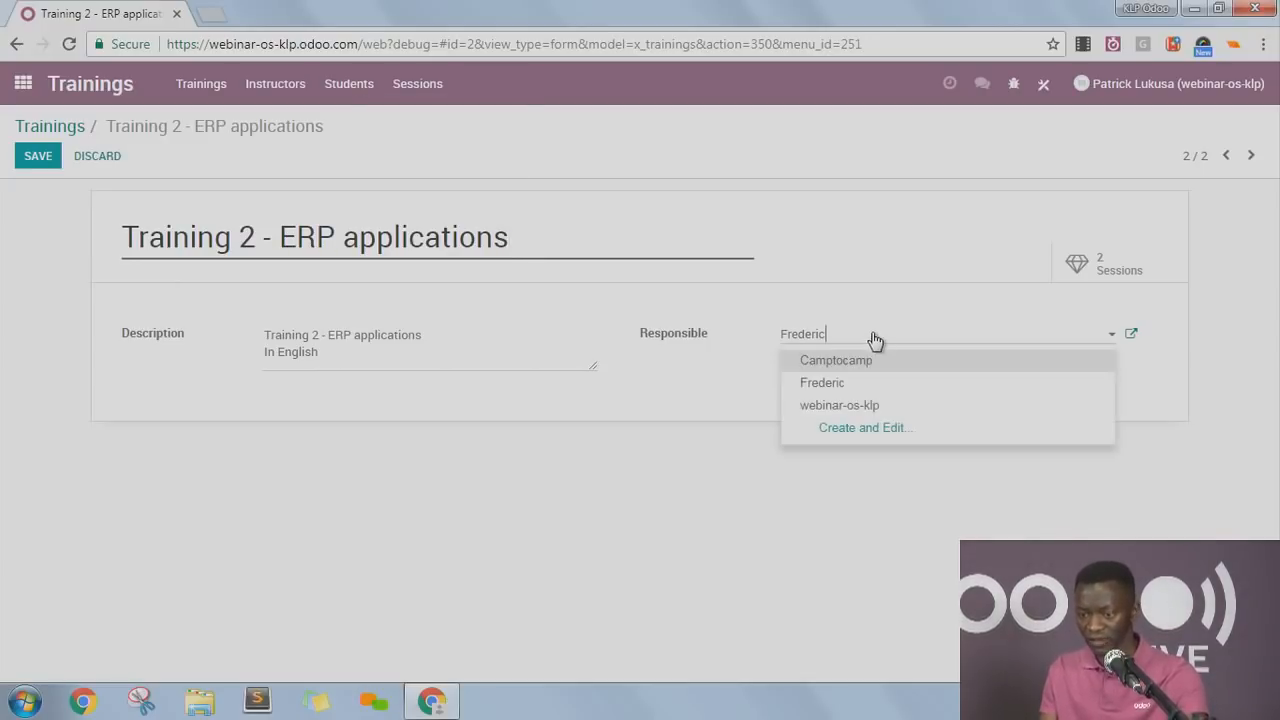
click(50, 162)
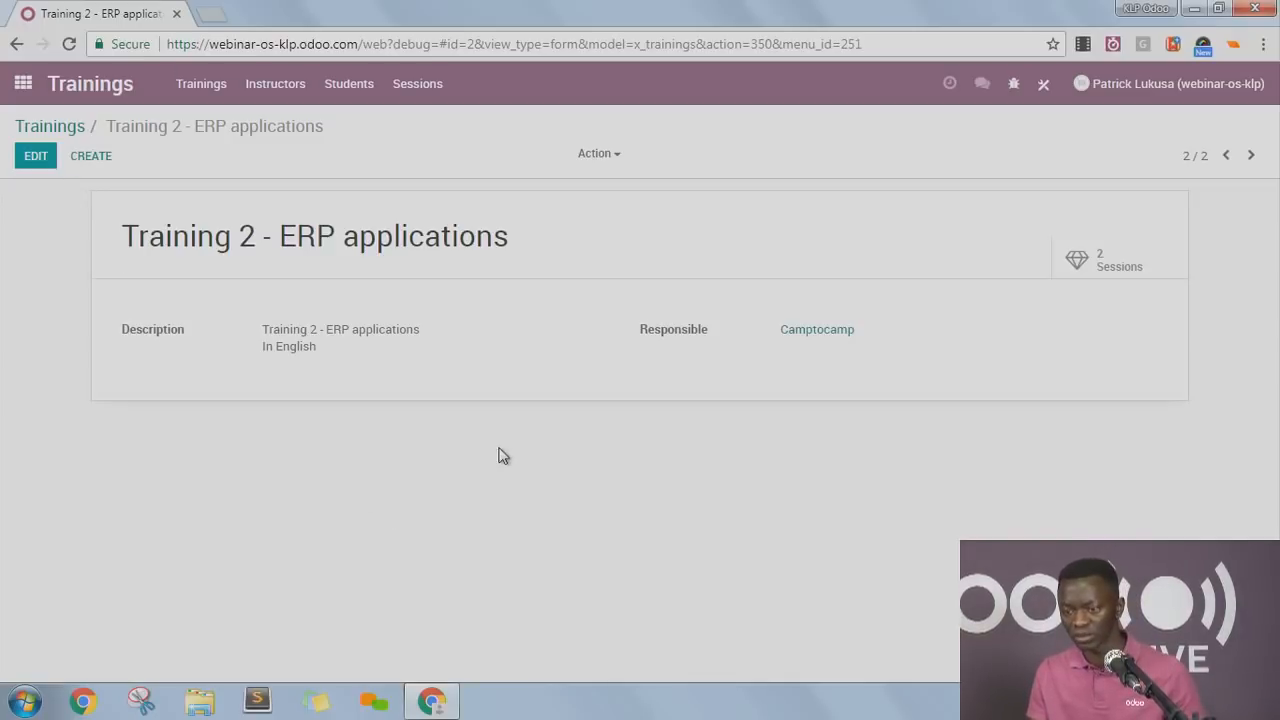
Add a chatter widget to the Trainings form in Studio.
click(1041, 88)
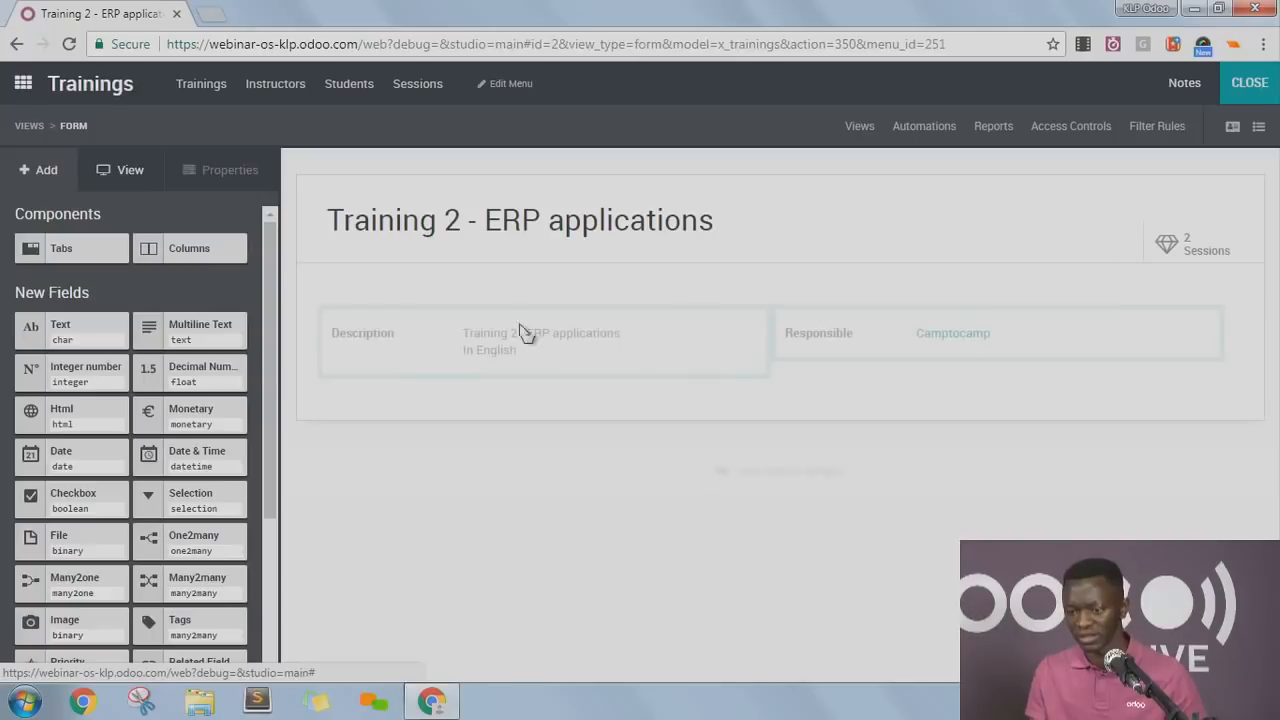
click(848, 340)
scroll(206, 380, down, 3)
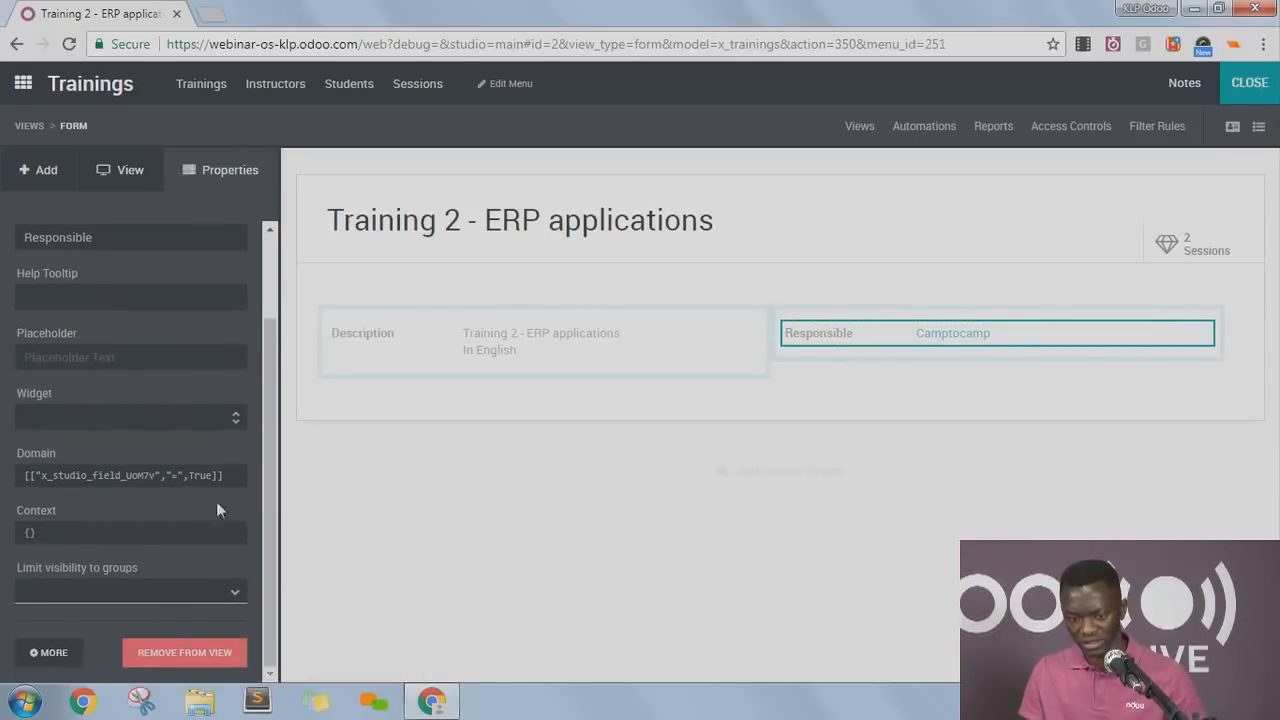
click(53, 653)
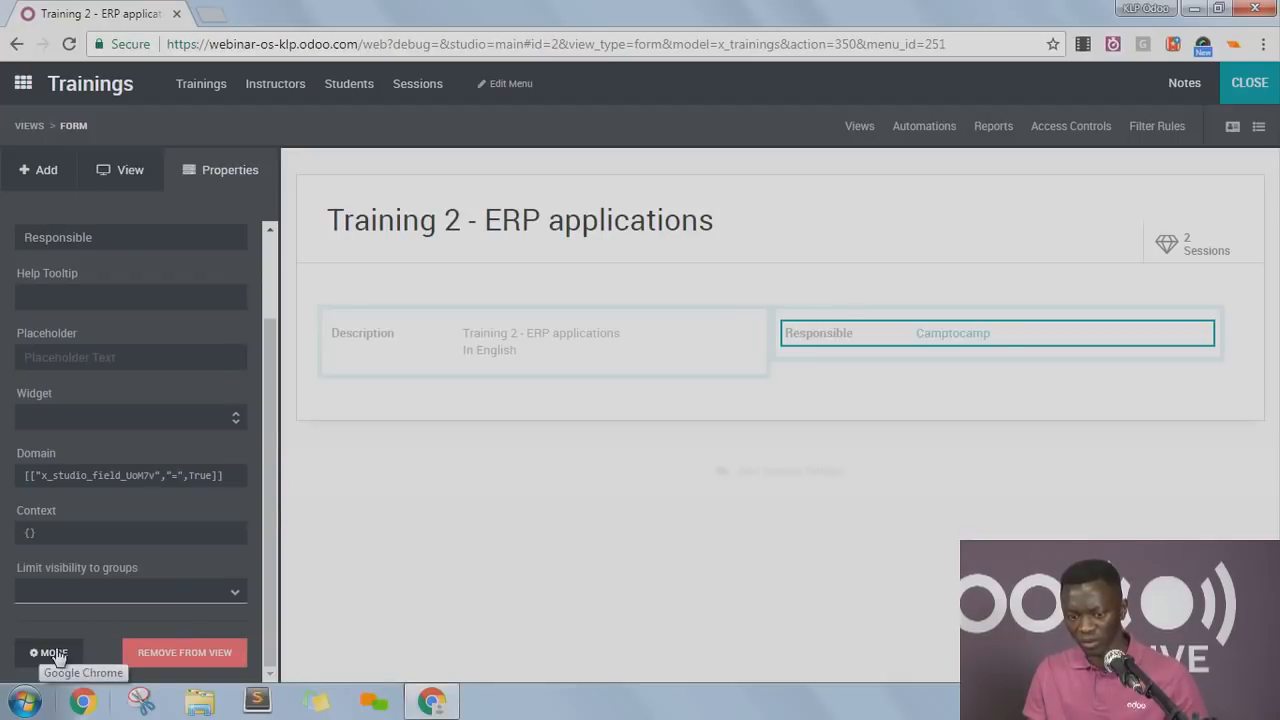
click(40, 170)
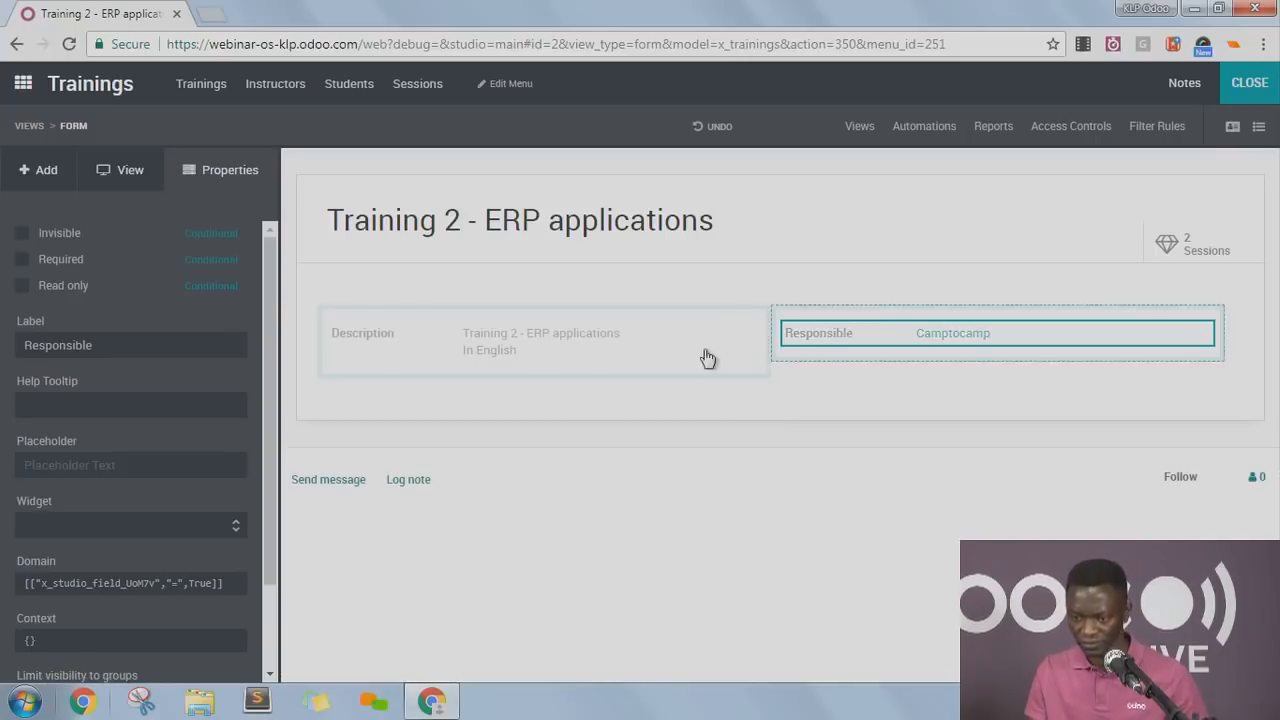
Set the Responsible field's tracking to On Change, save the field definition and leave Studio.
scroll(200, 515, down, 2)
click(52, 652)
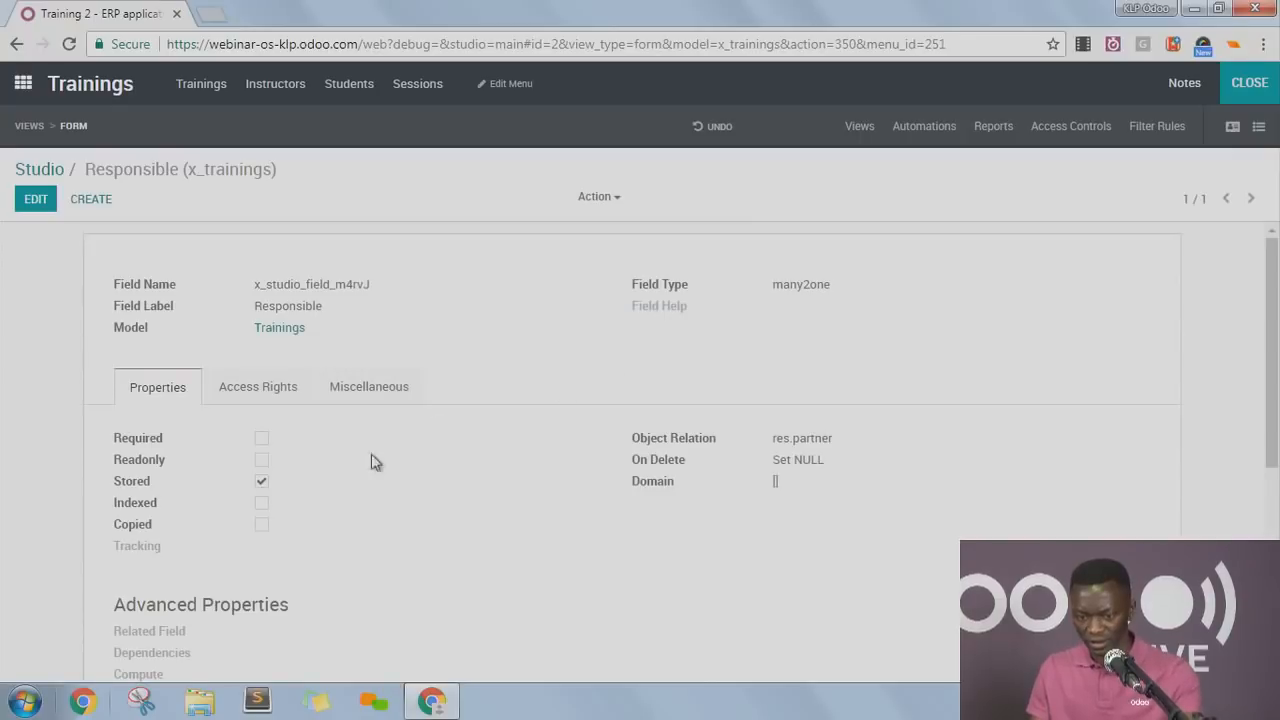
click(28, 204)
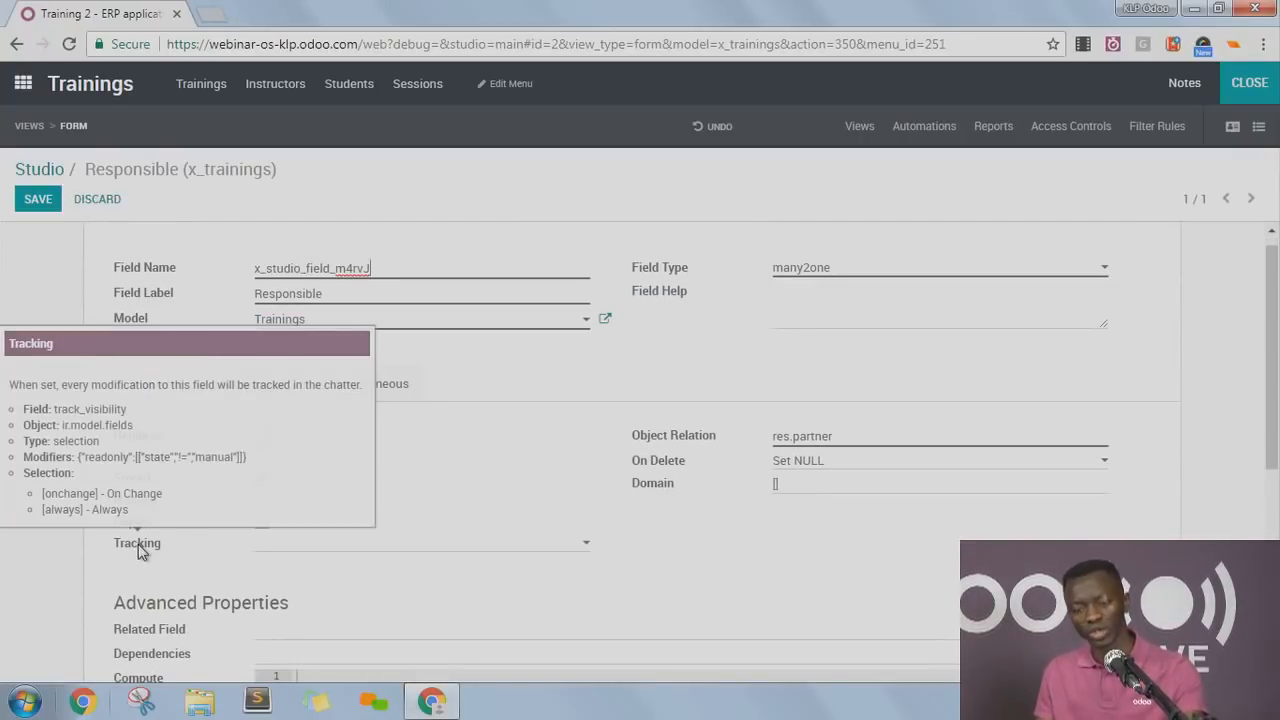
click(288, 550)
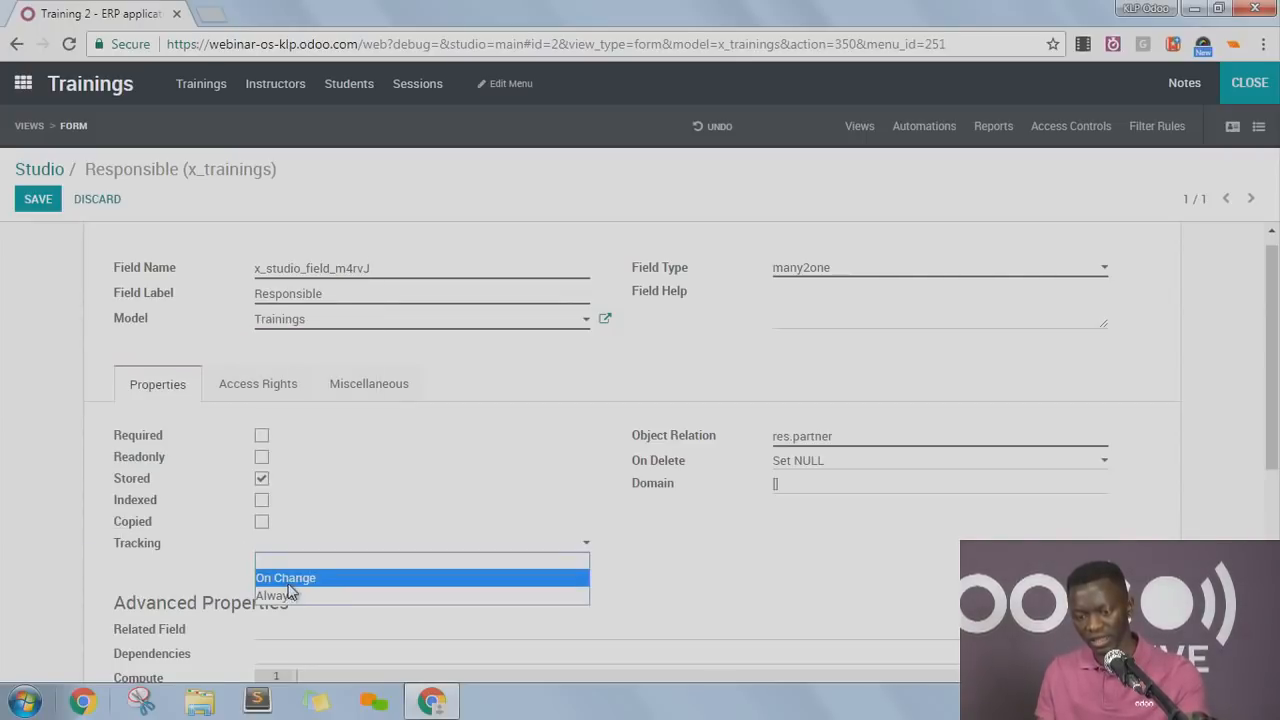
click(288, 583)
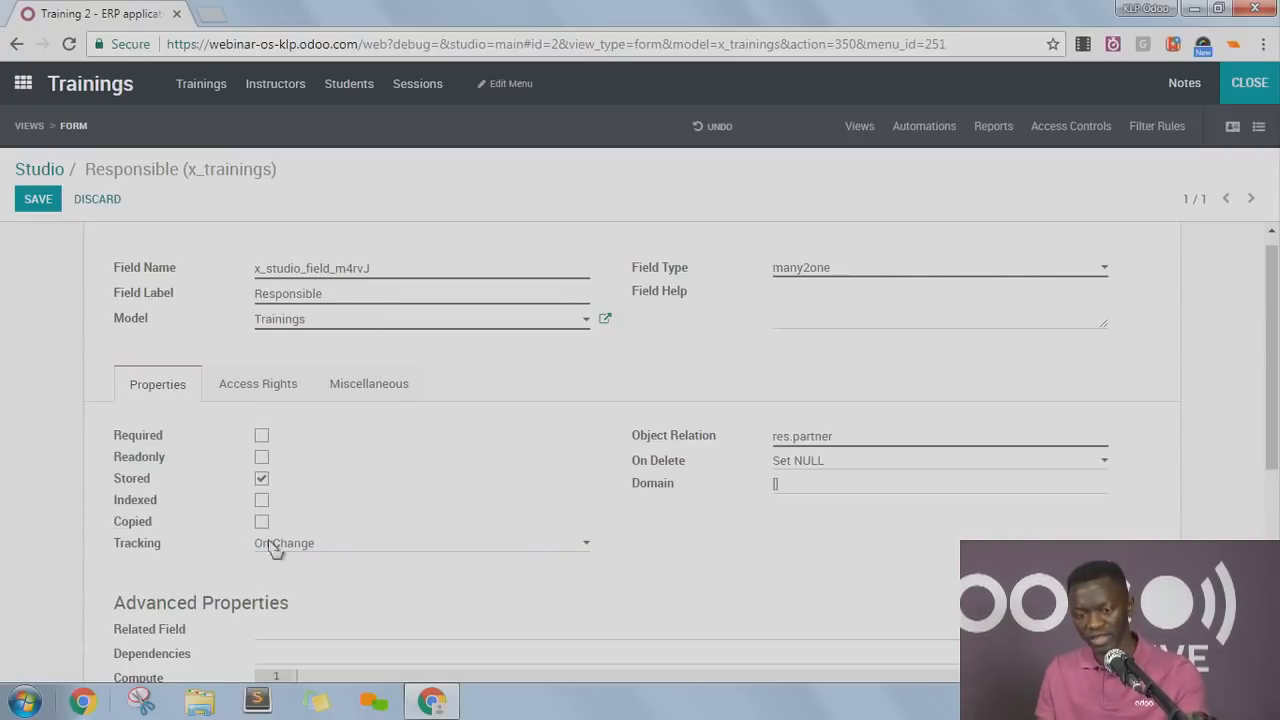
click(38, 203)
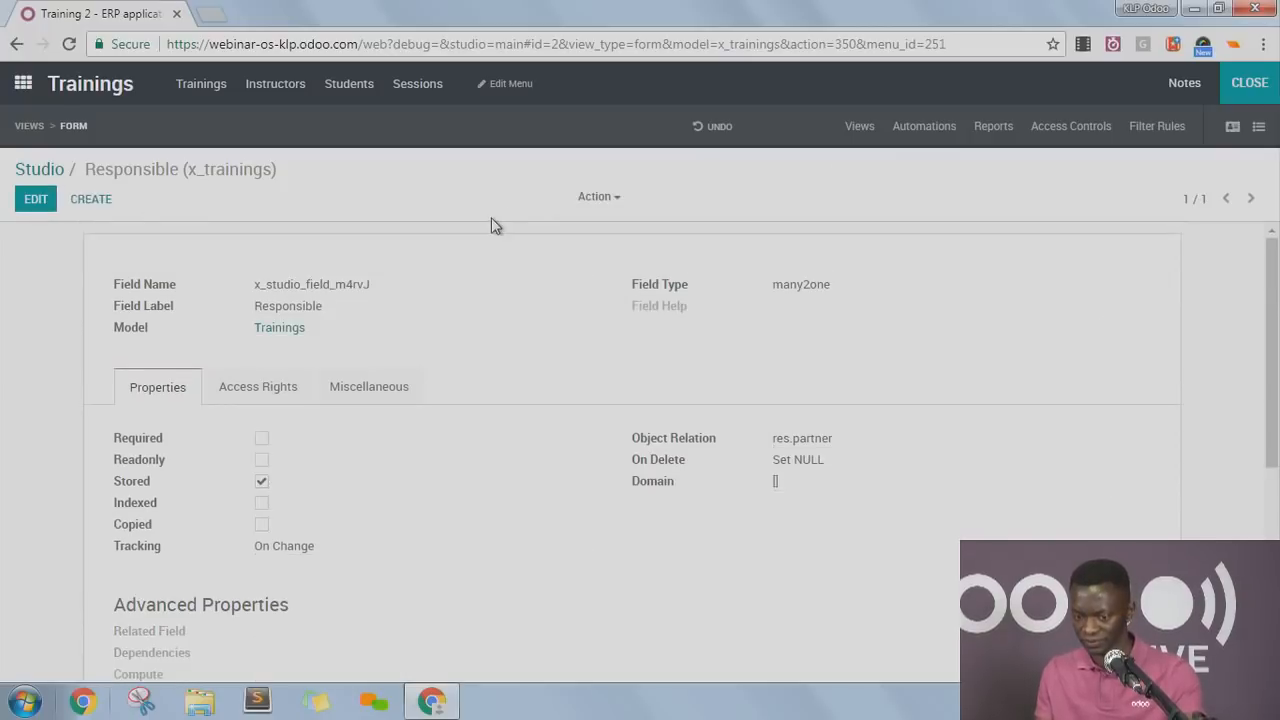
click(1256, 88)
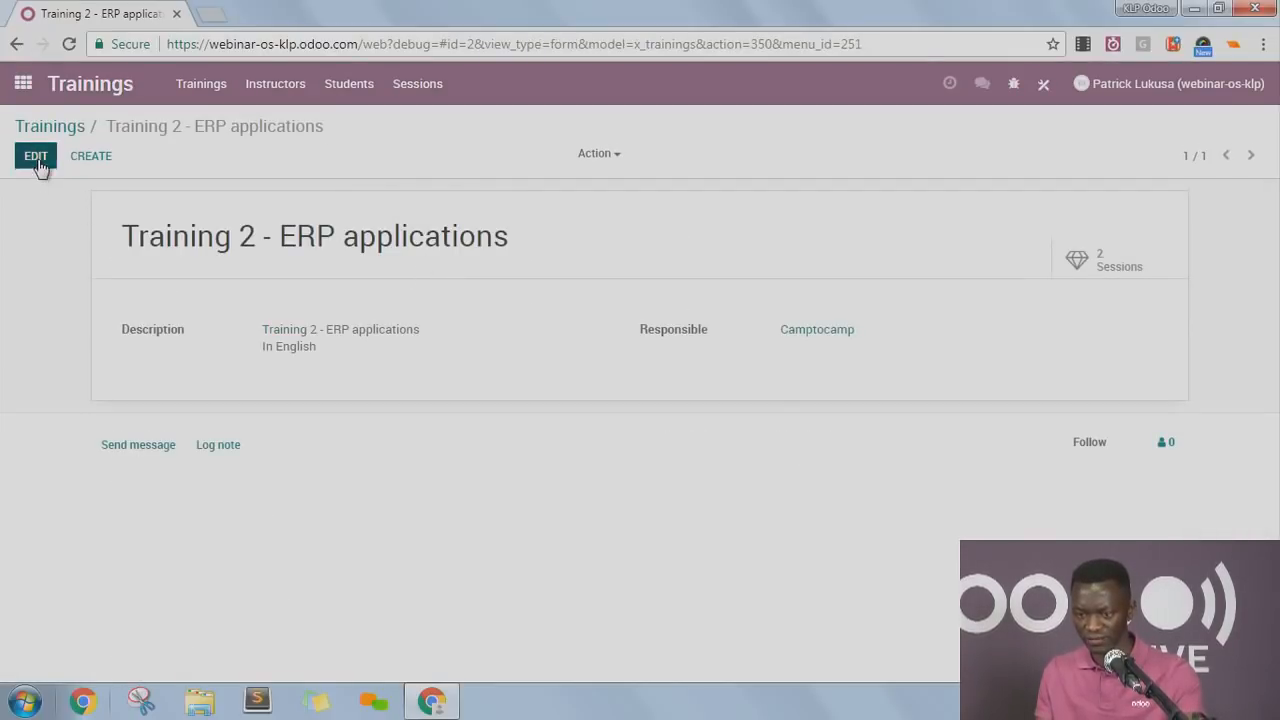
Change the responsible of "Training 2 - ERP applications" to the individual contact listed below Camptocamp, save, and check the chatter note.
click(36, 157)
click(906, 339)
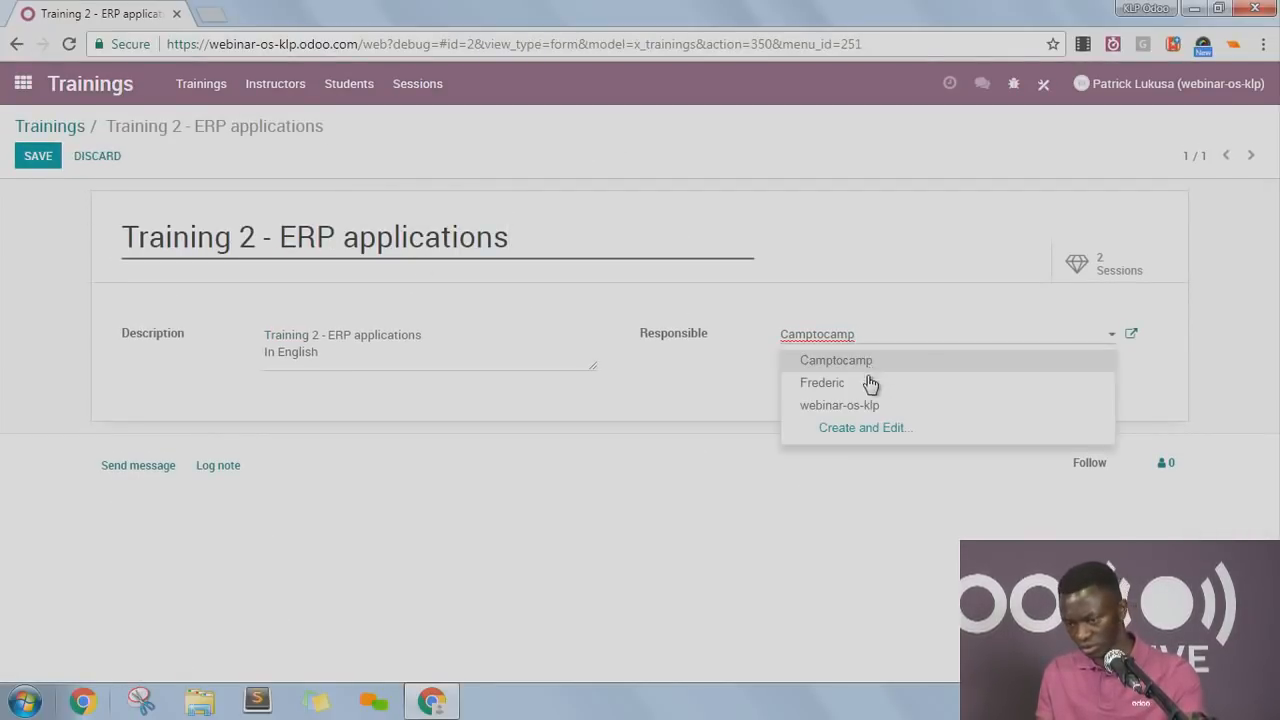
click(857, 385)
click(38, 163)
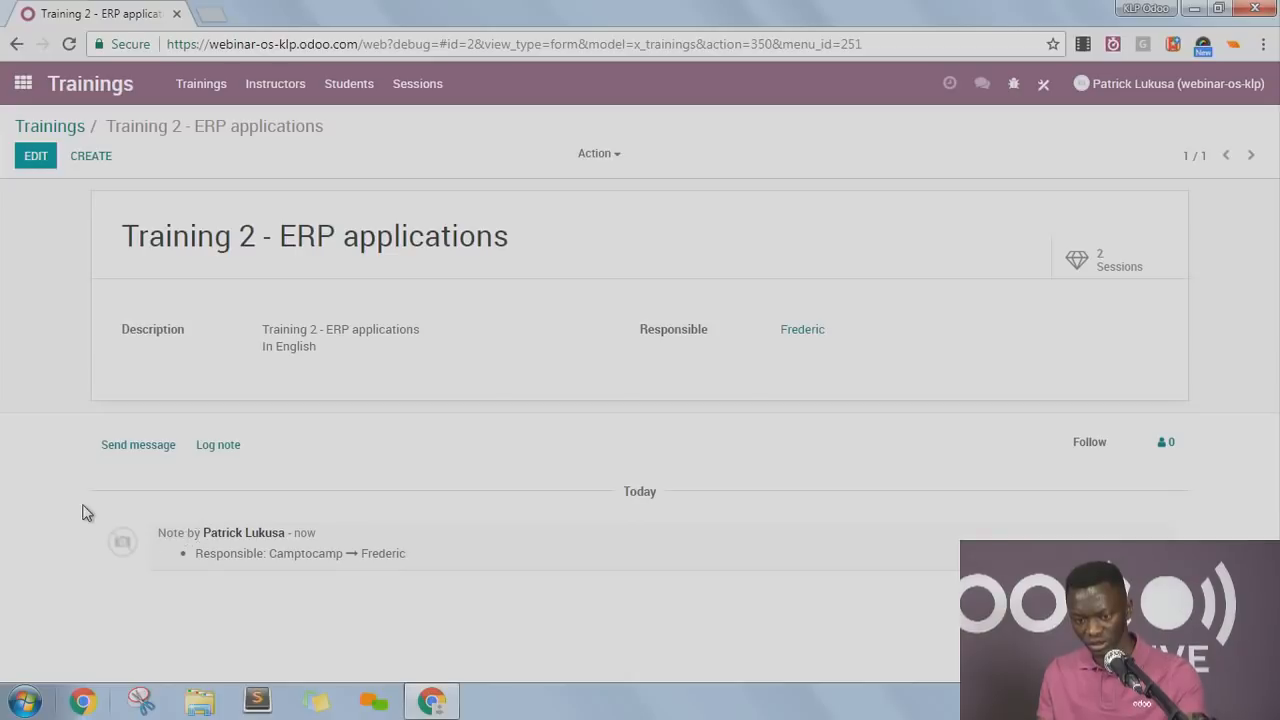
drag(200, 551, 414, 552)
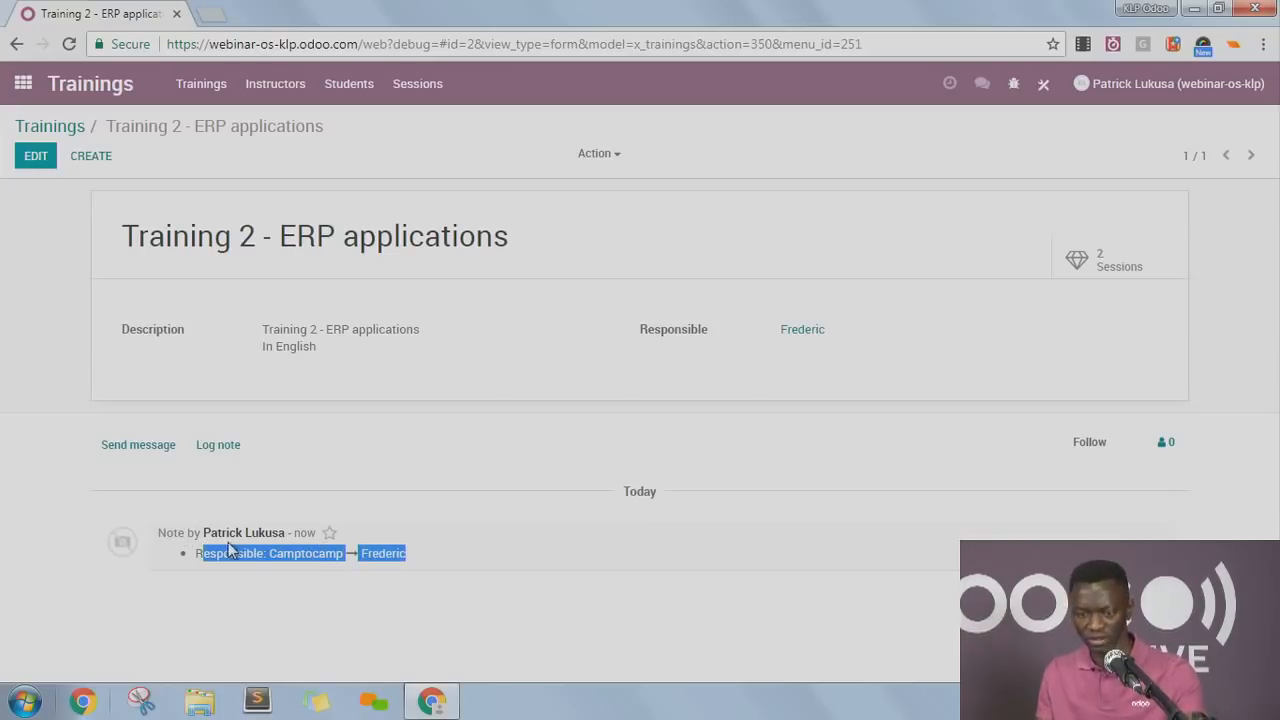
Set the responsible of "Training 2 - ERP applications" back to Camptocamp and save the training.
click(36, 157)
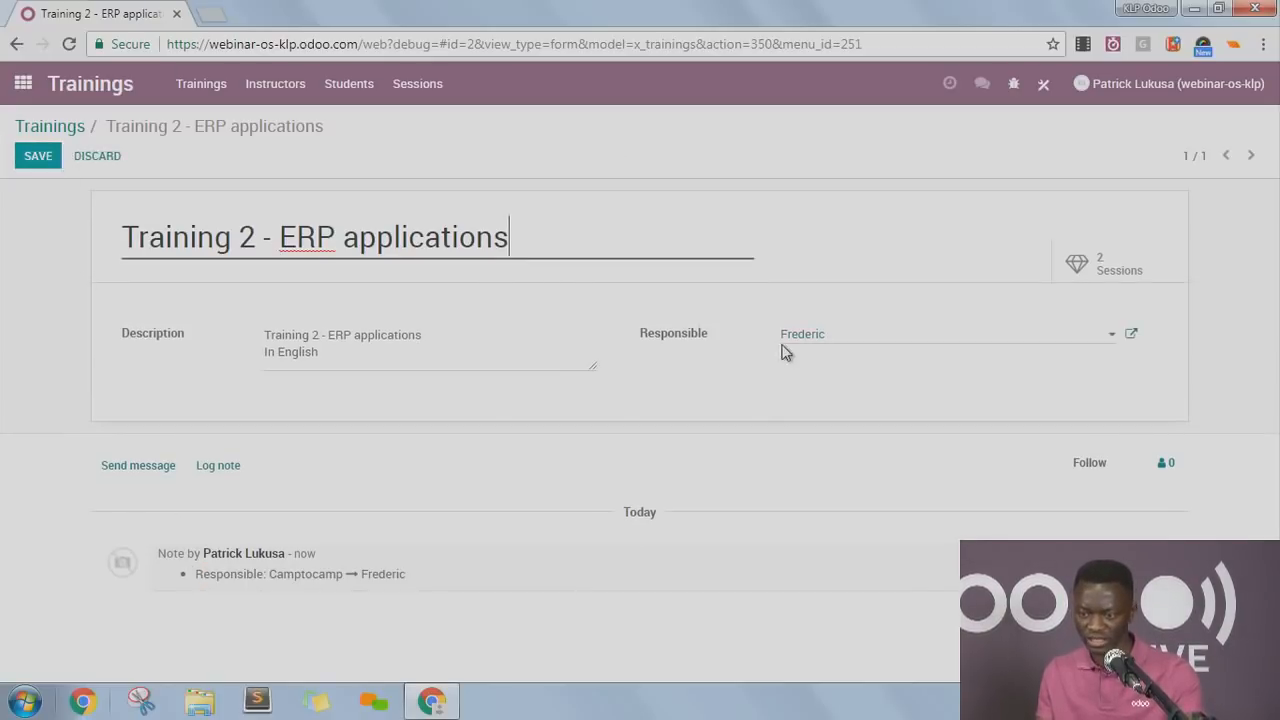
click(839, 339)
click(842, 364)
click(38, 158)
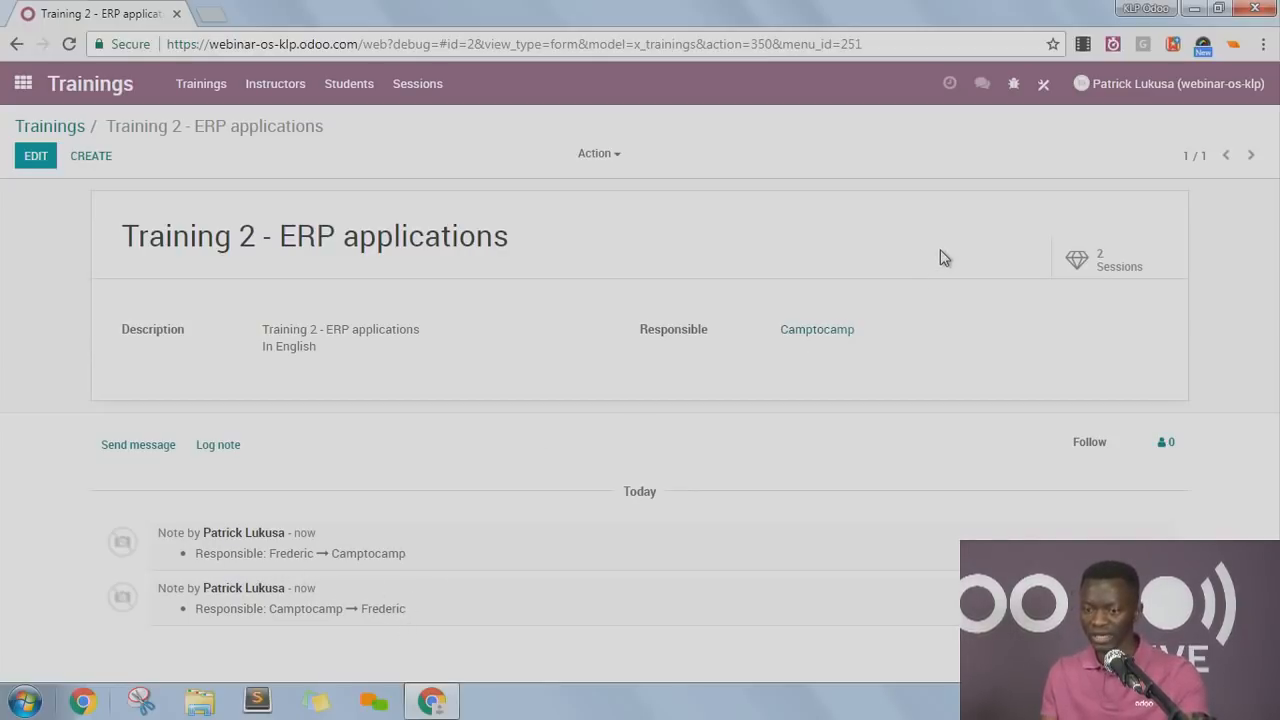
Look over the Trainings list and the Sessions list.
click(76, 126)
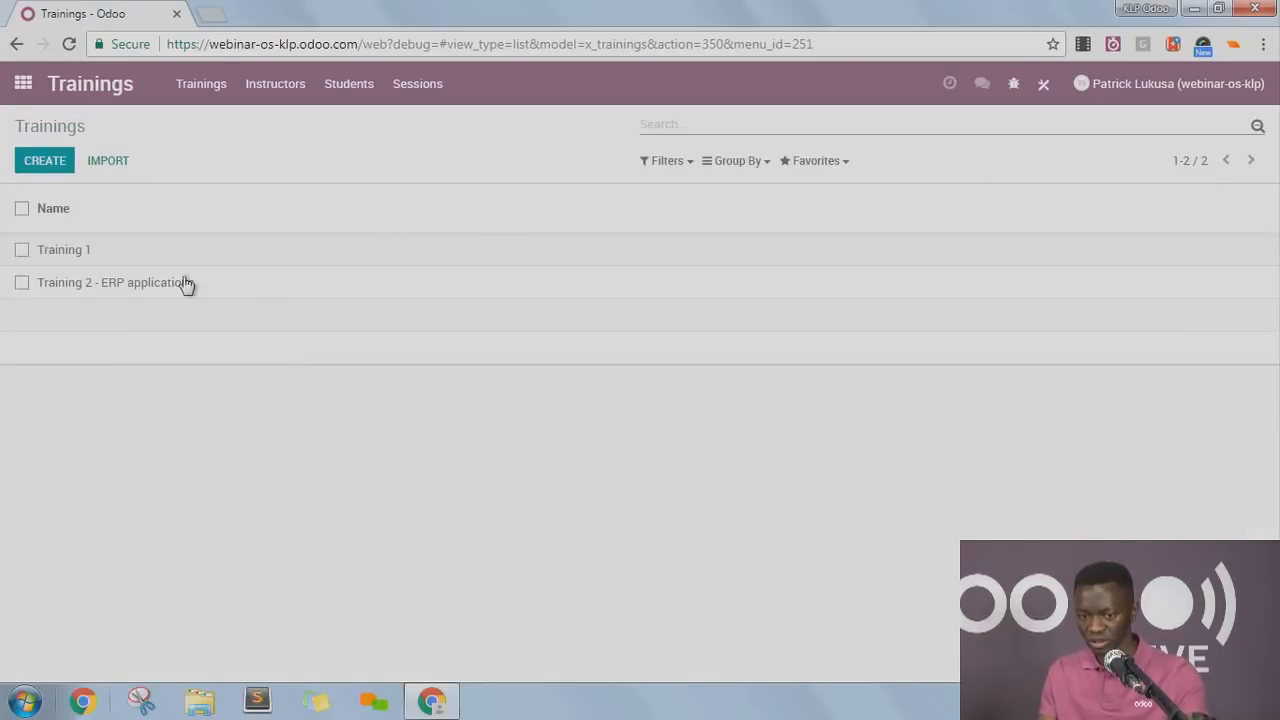
click(417, 86)
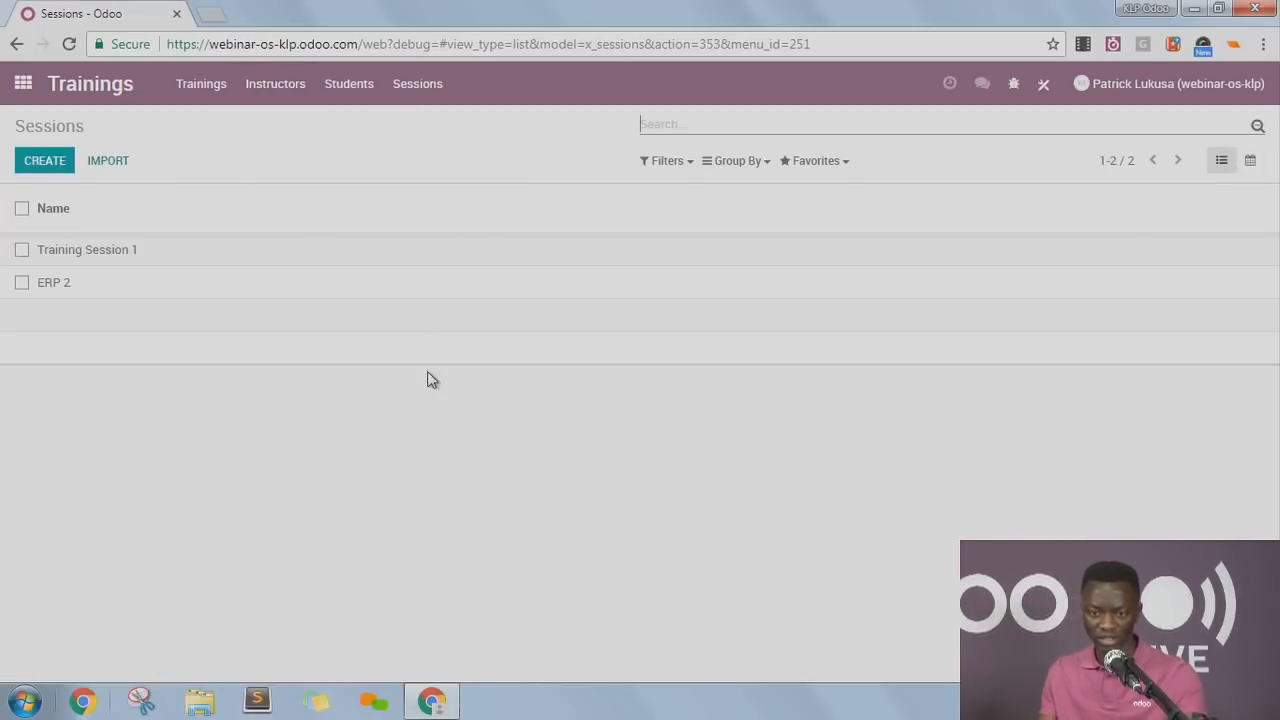
click(218, 86)
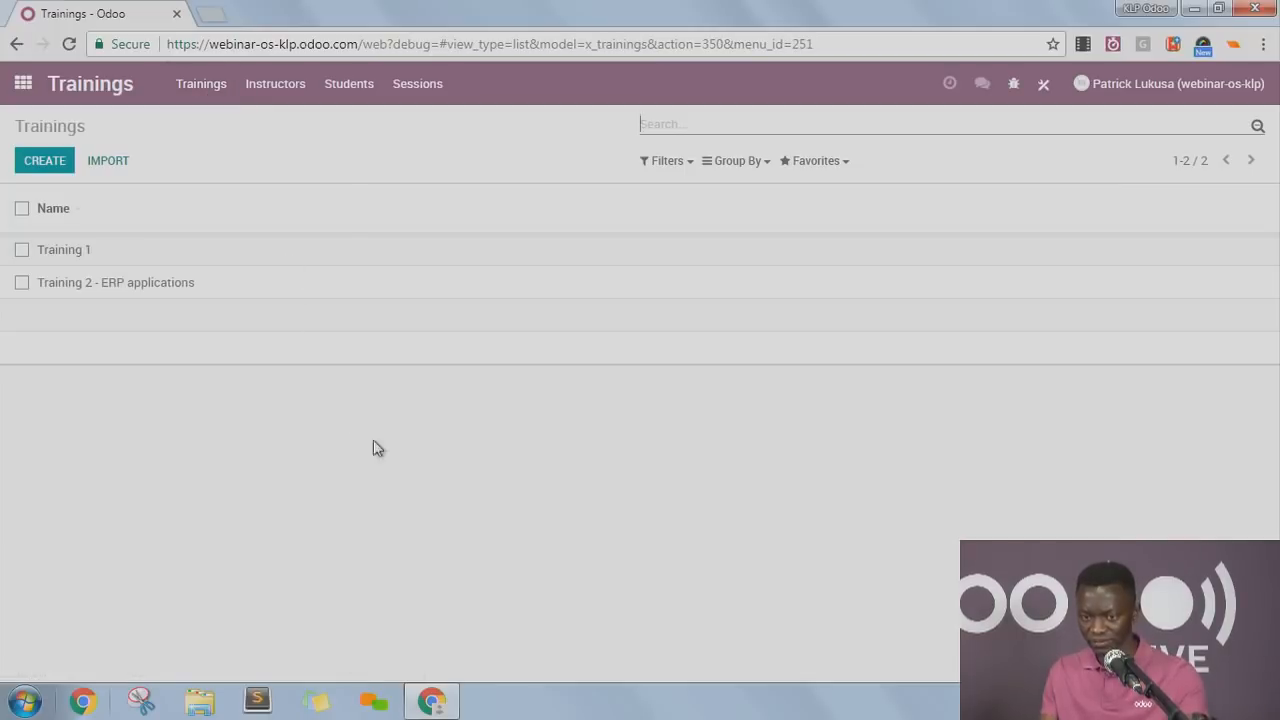
Export the Studio customizations as a zip file from the home screen's Studio mode.
click(28, 84)
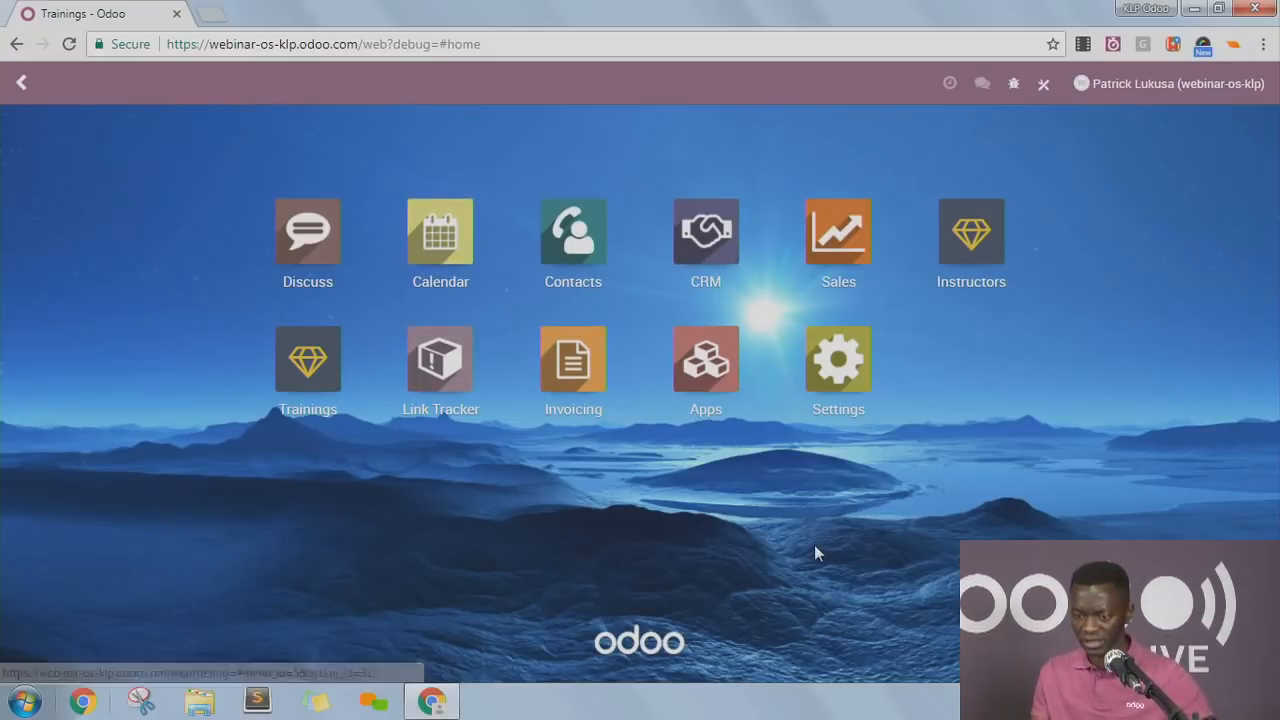
click(1041, 86)
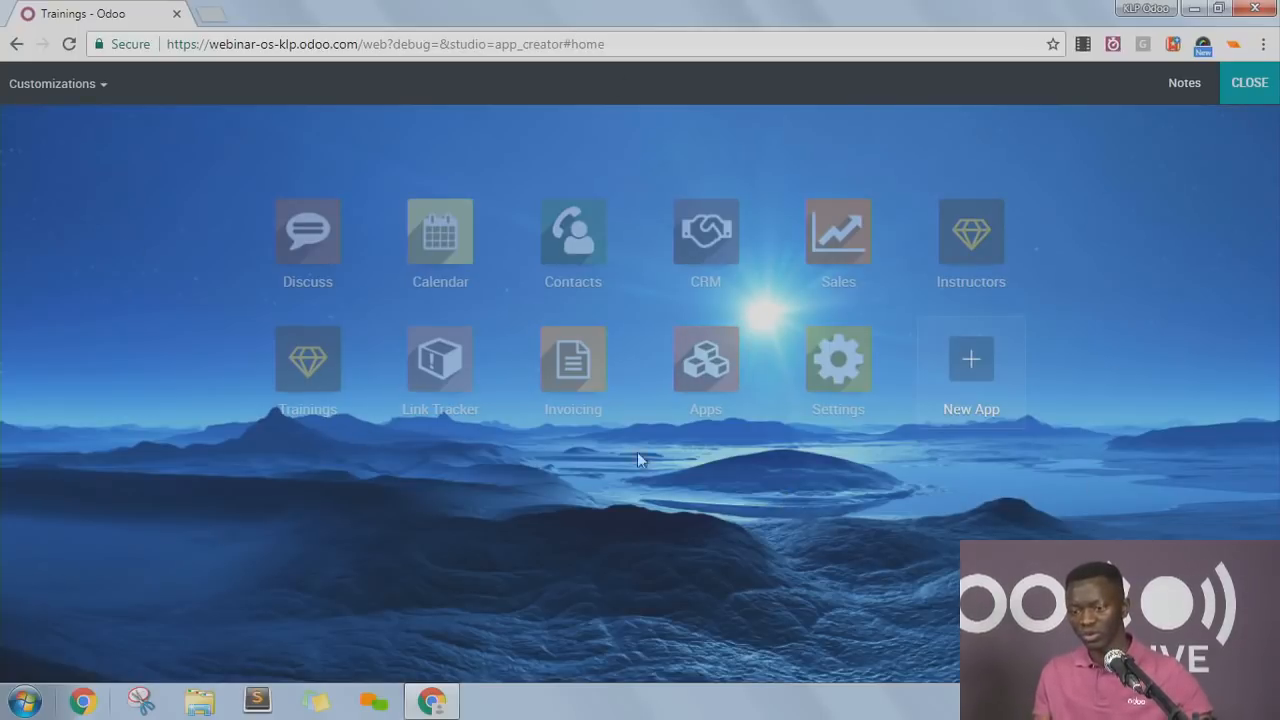
click(104, 88)
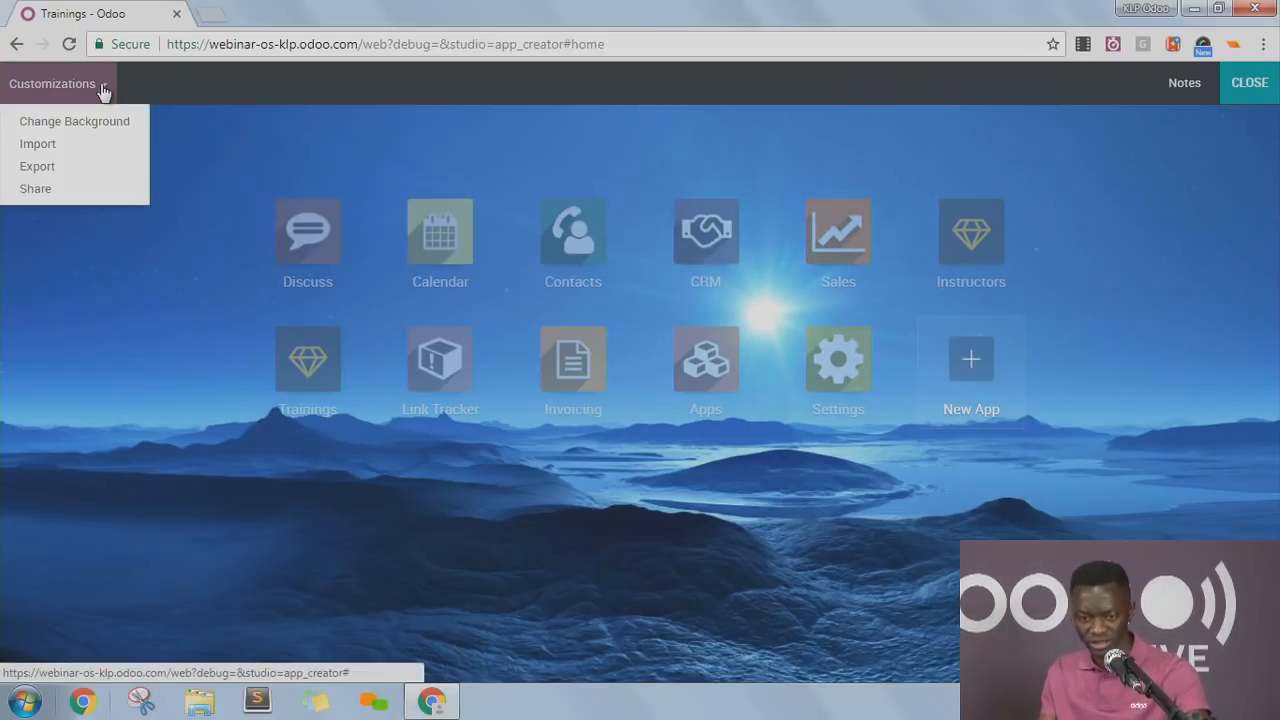
click(40, 167)
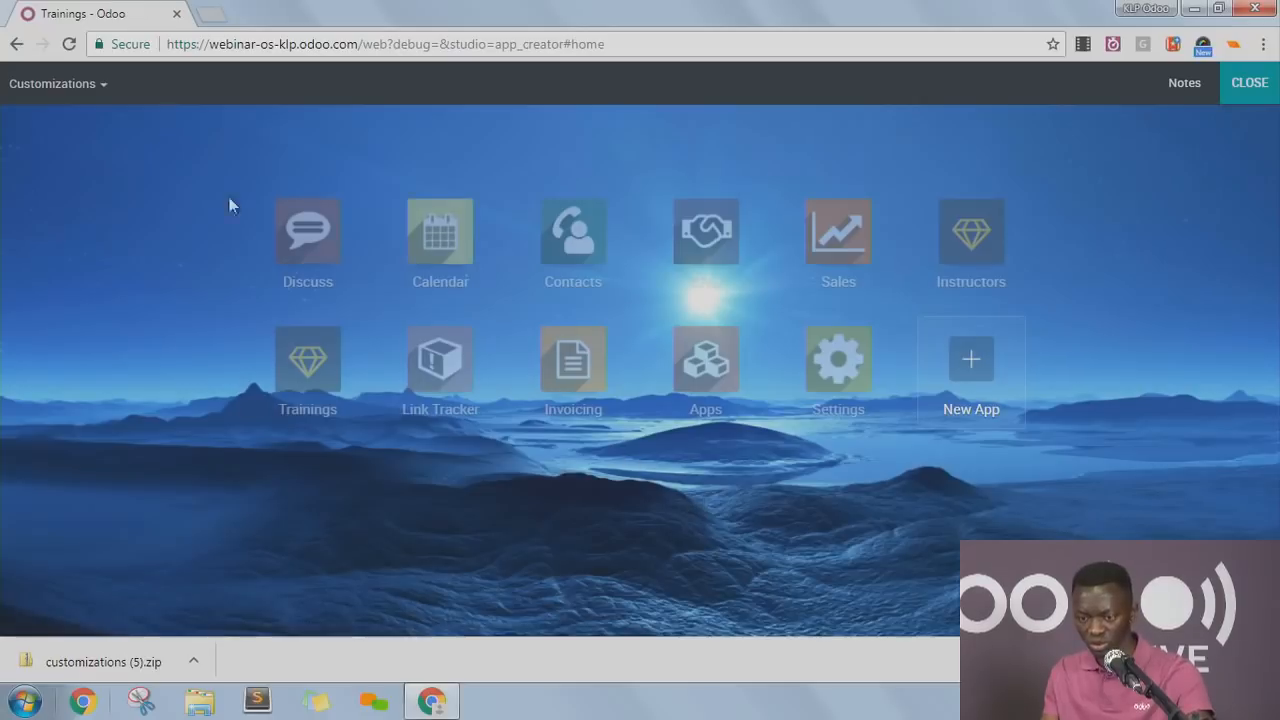
Inspect the contents of the downloaded customizations archive and close it again.
click(100, 88)
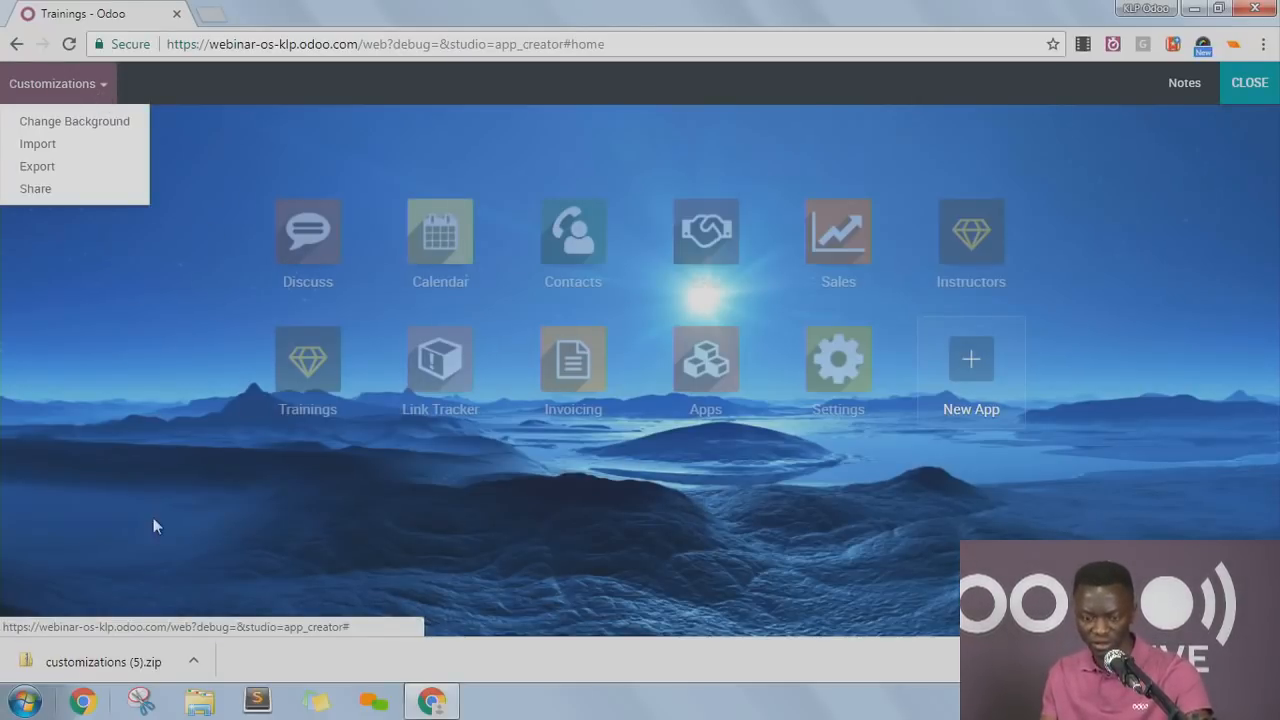
click(140, 660)
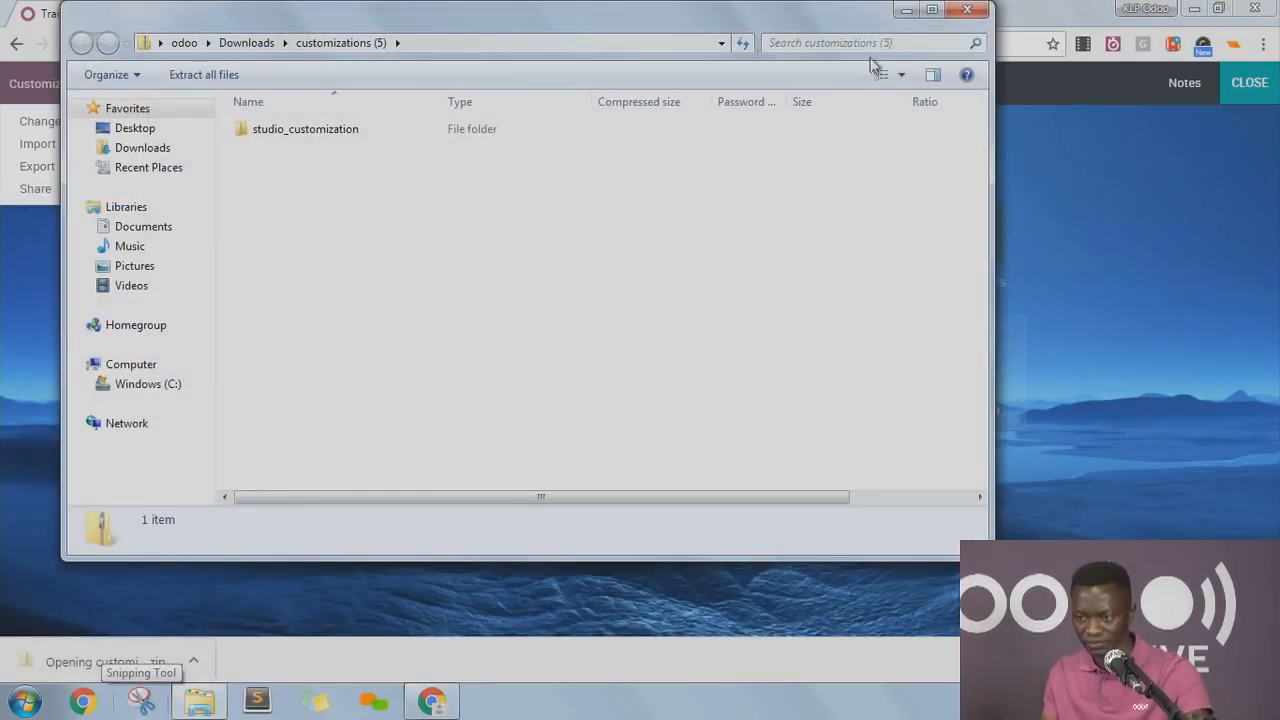
click(964, 10)
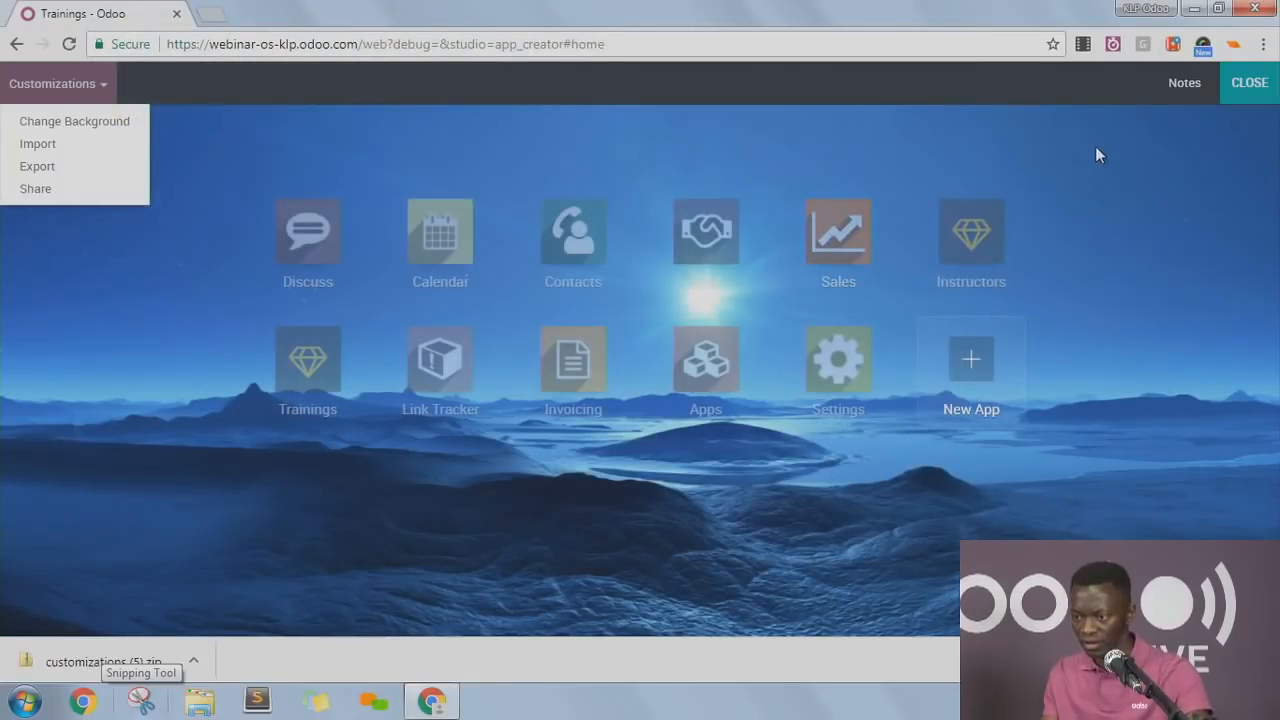
click(588, 91)
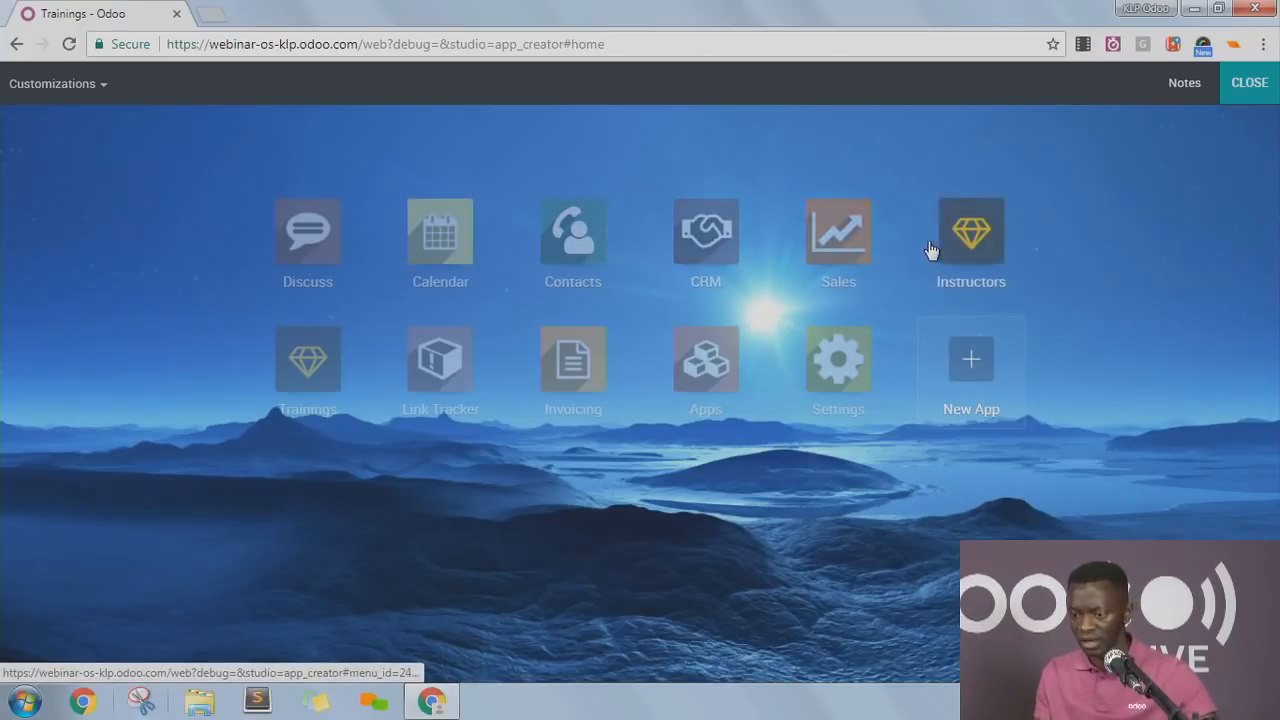
Open CRM briefly and Contacts in Studio, and examine the XML source and inherited views of the Contacts kanban view.
click(708, 232)
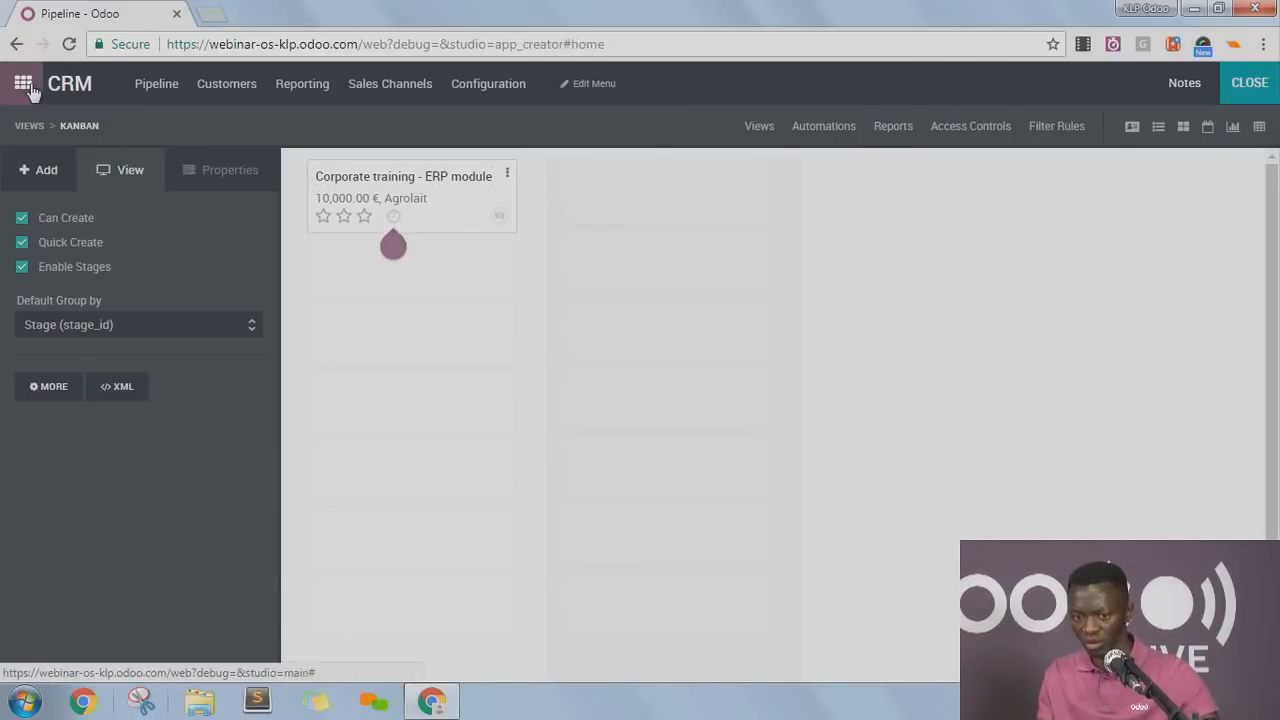
click(23, 84)
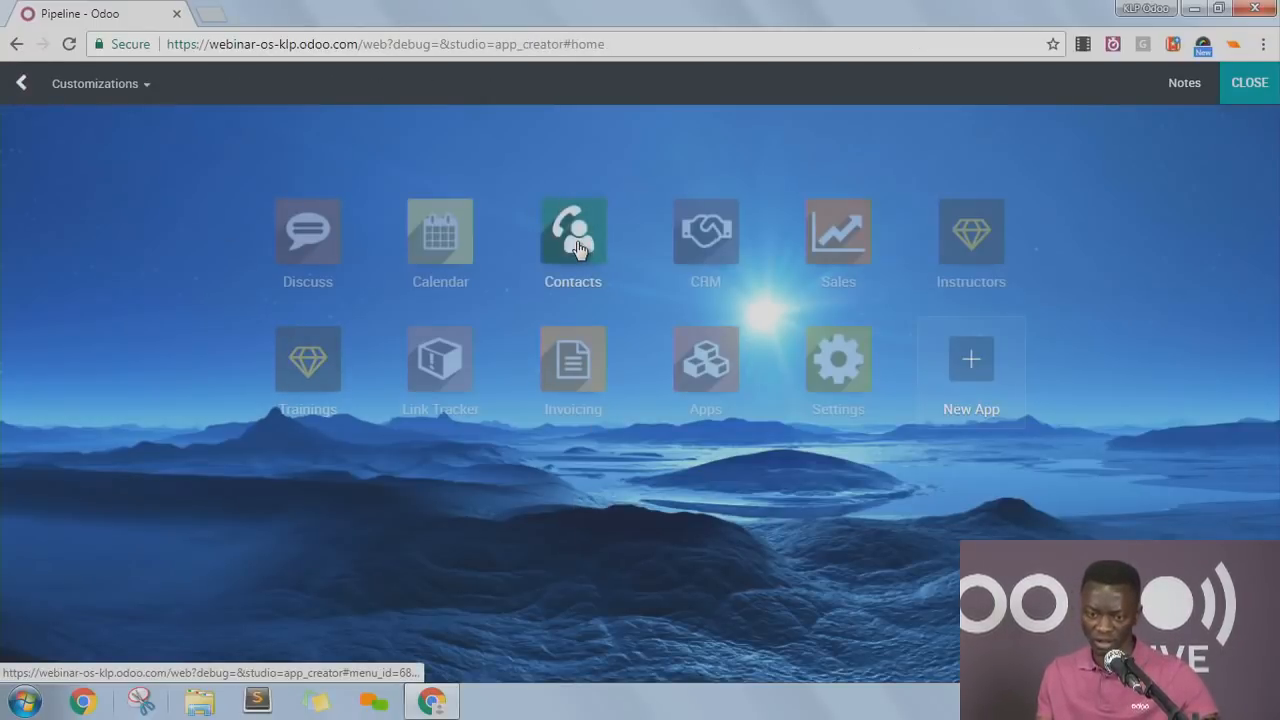
click(577, 246)
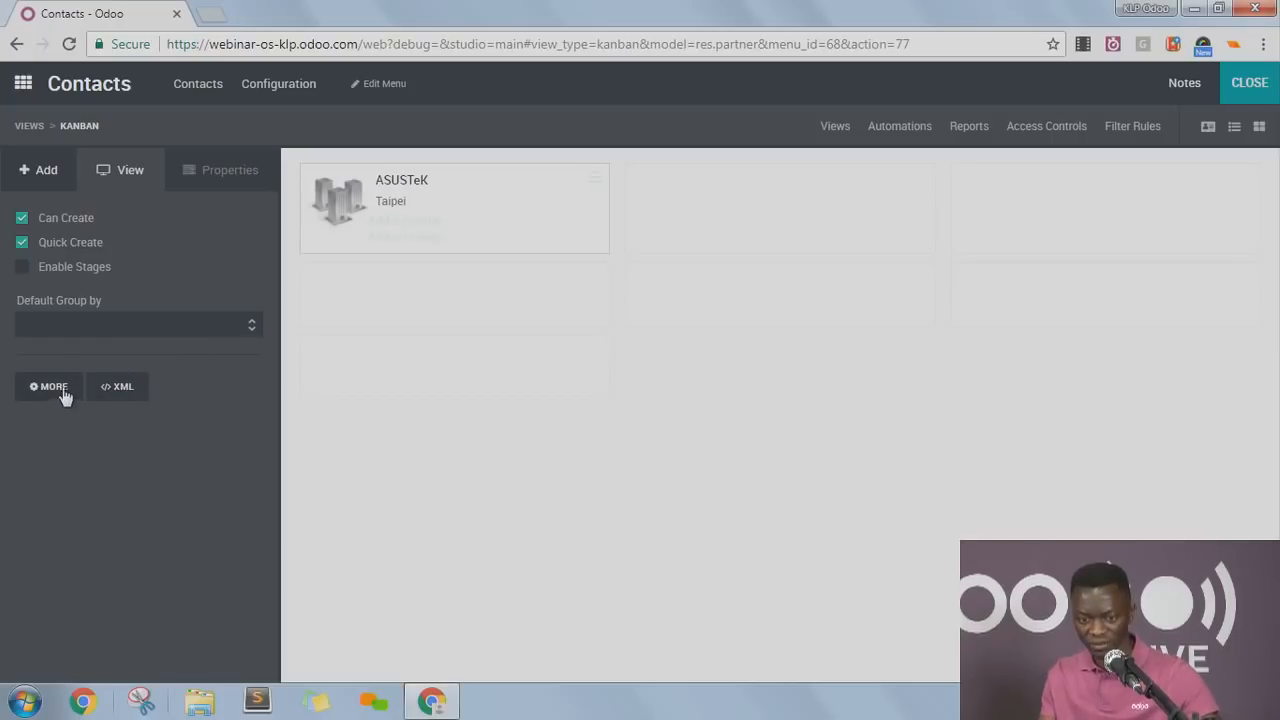
click(118, 387)
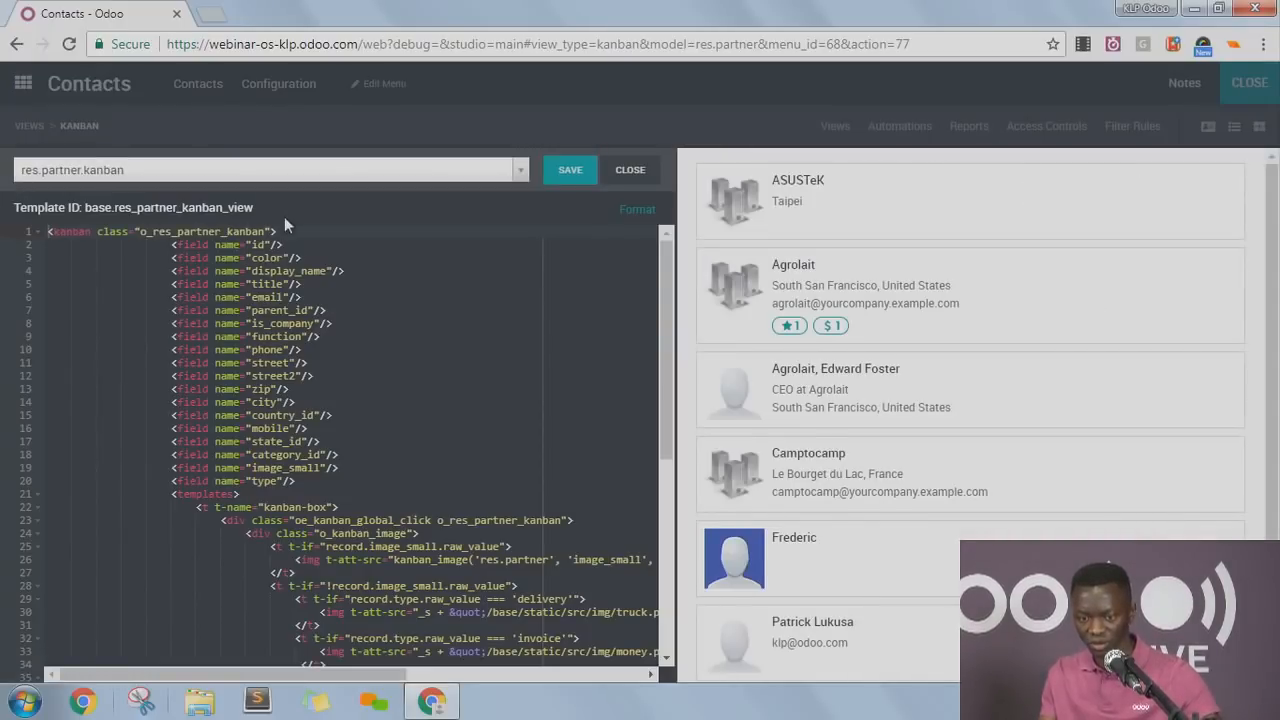
click(283, 180)
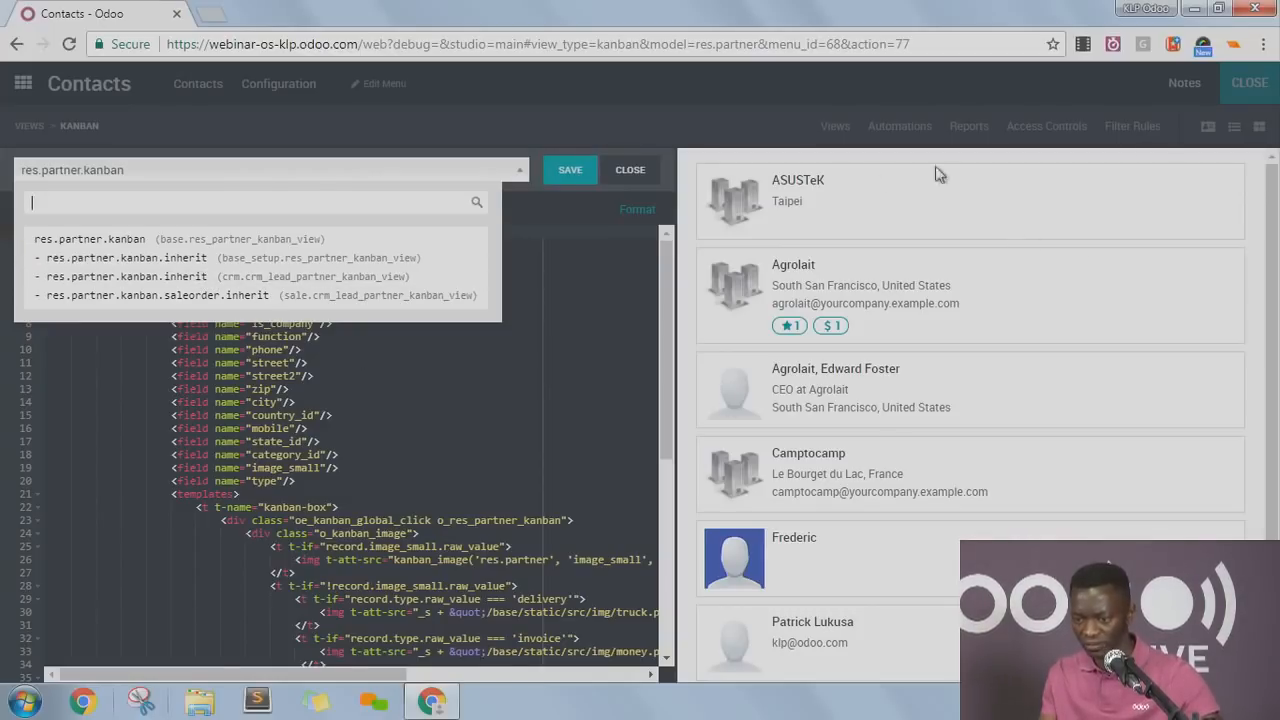
click(639, 176)
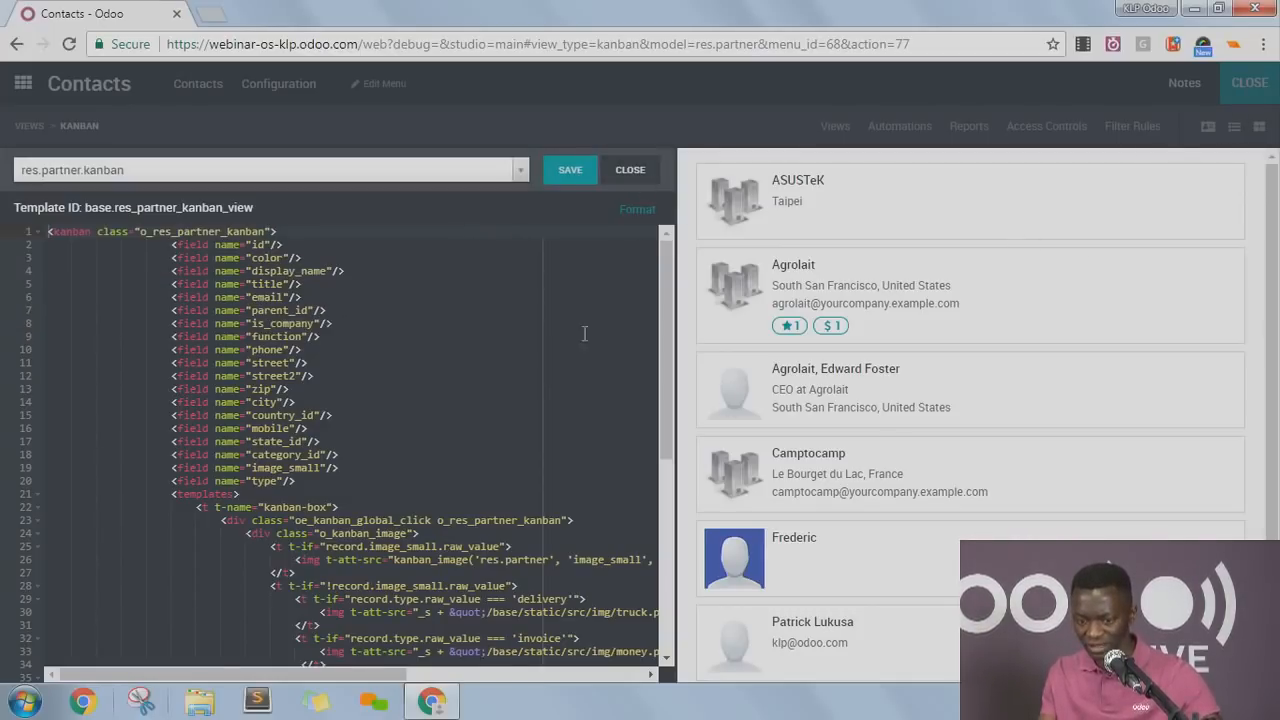
scroll(553, 367, down, 5)
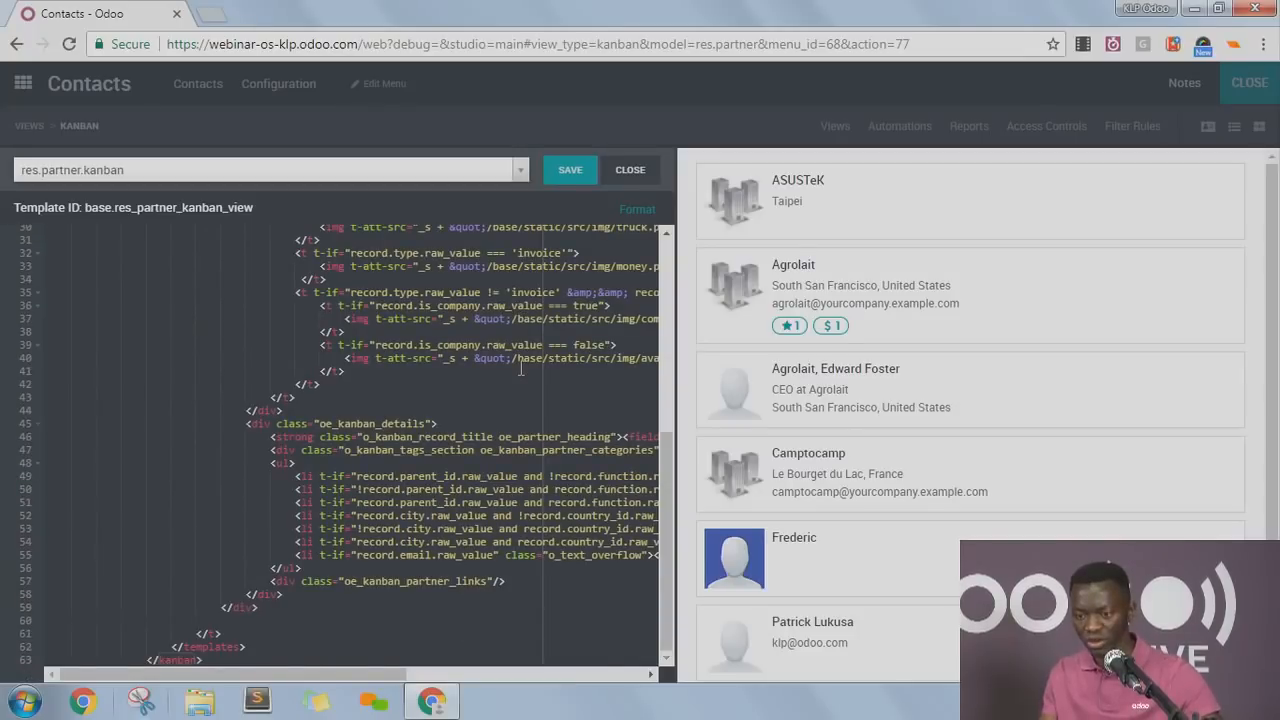
scroll(520, 369, up, 3)
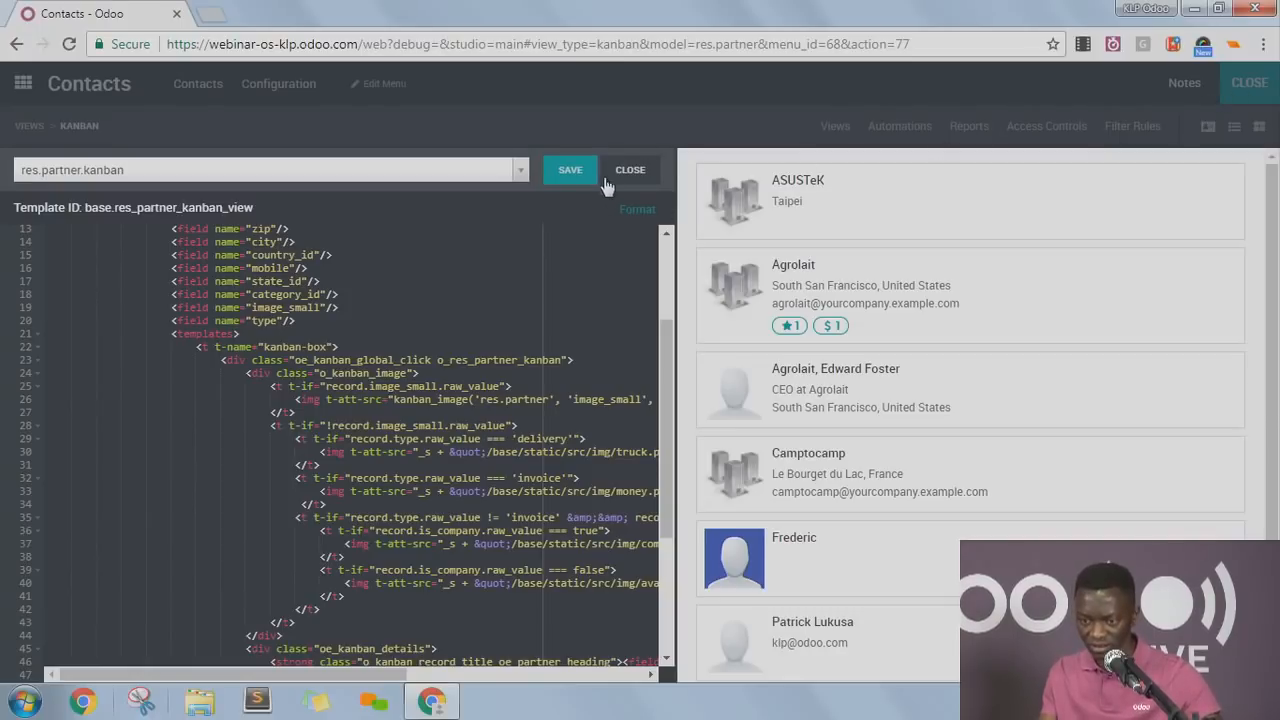
click(628, 171)
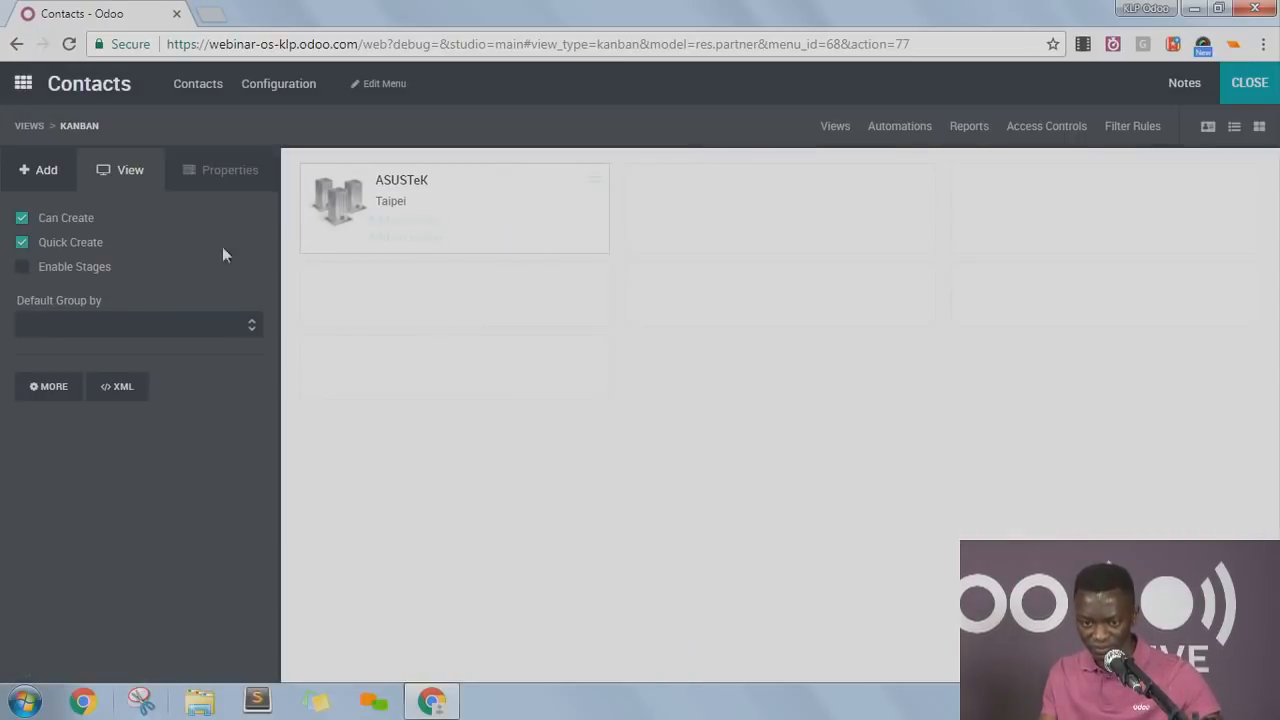
Reopen the XML source of the Contacts kanban view, check its list of inherited views, and close the editor.
click(116, 388)
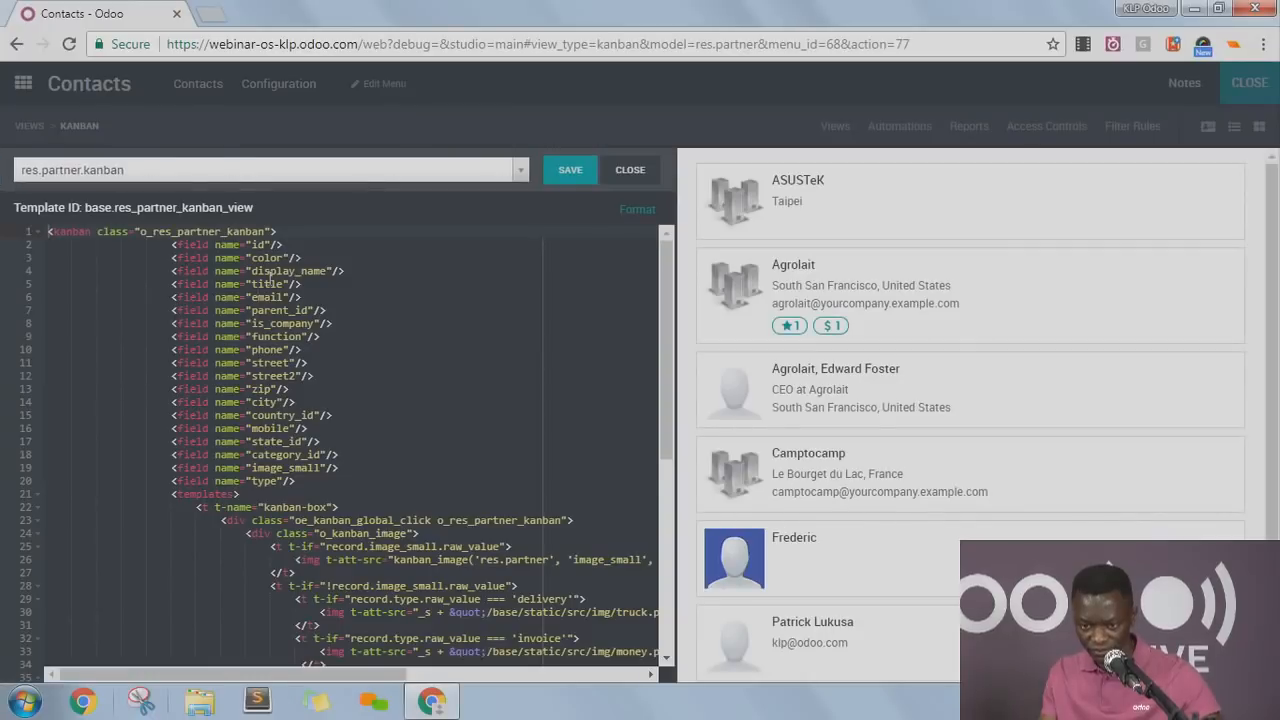
click(512, 175)
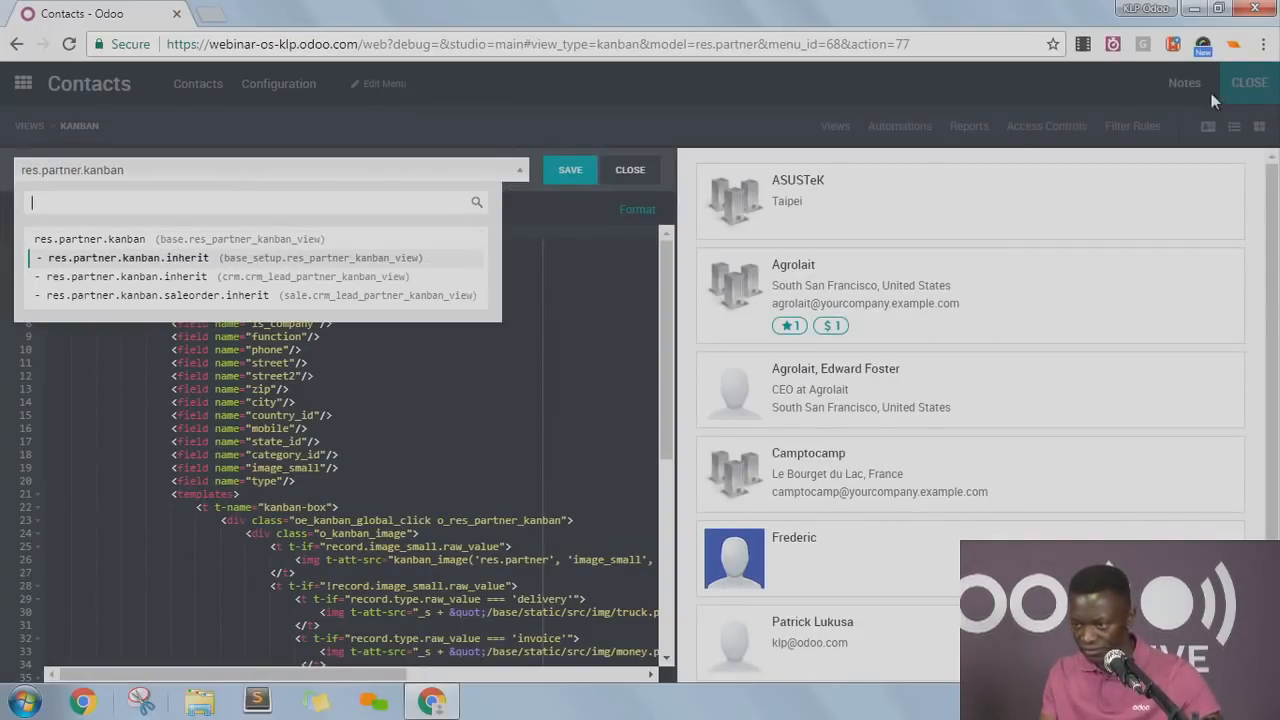
click(1273, 96)
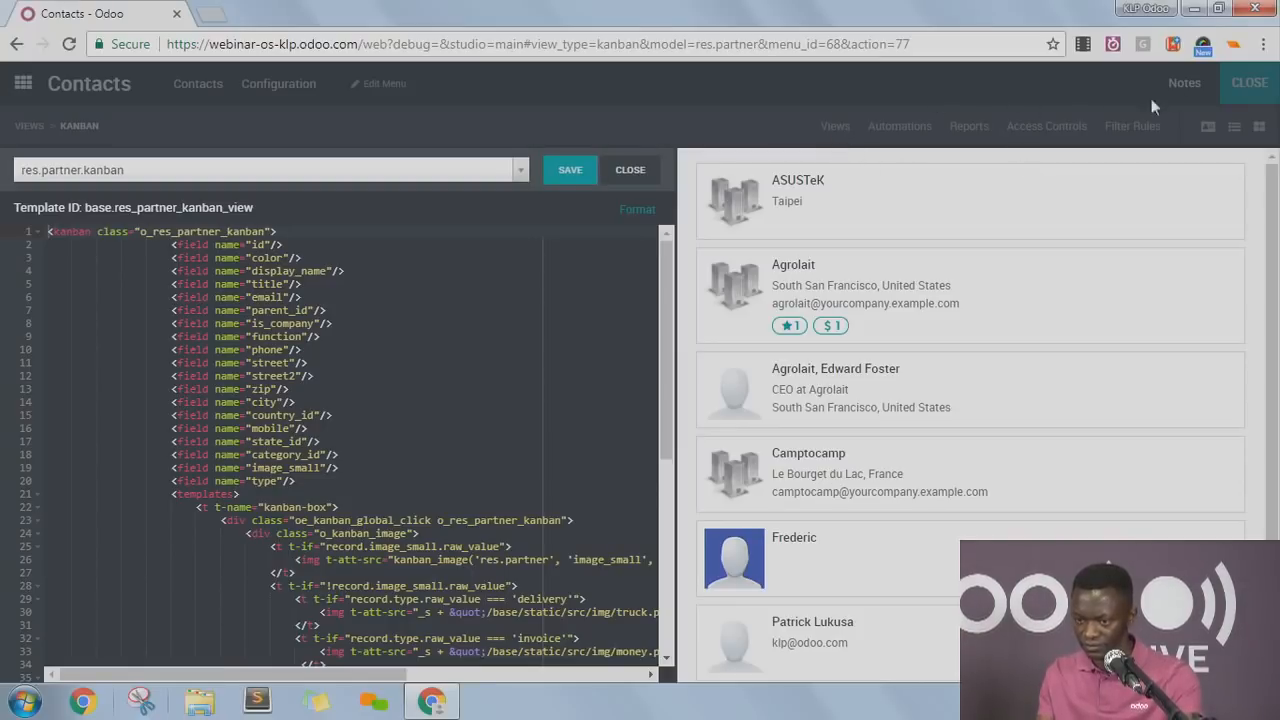
click(630, 170)
Examine the Odoo Studio: res.partner.form customization in the XML source of the Contacts form view, and close the editor.
click(838, 138)
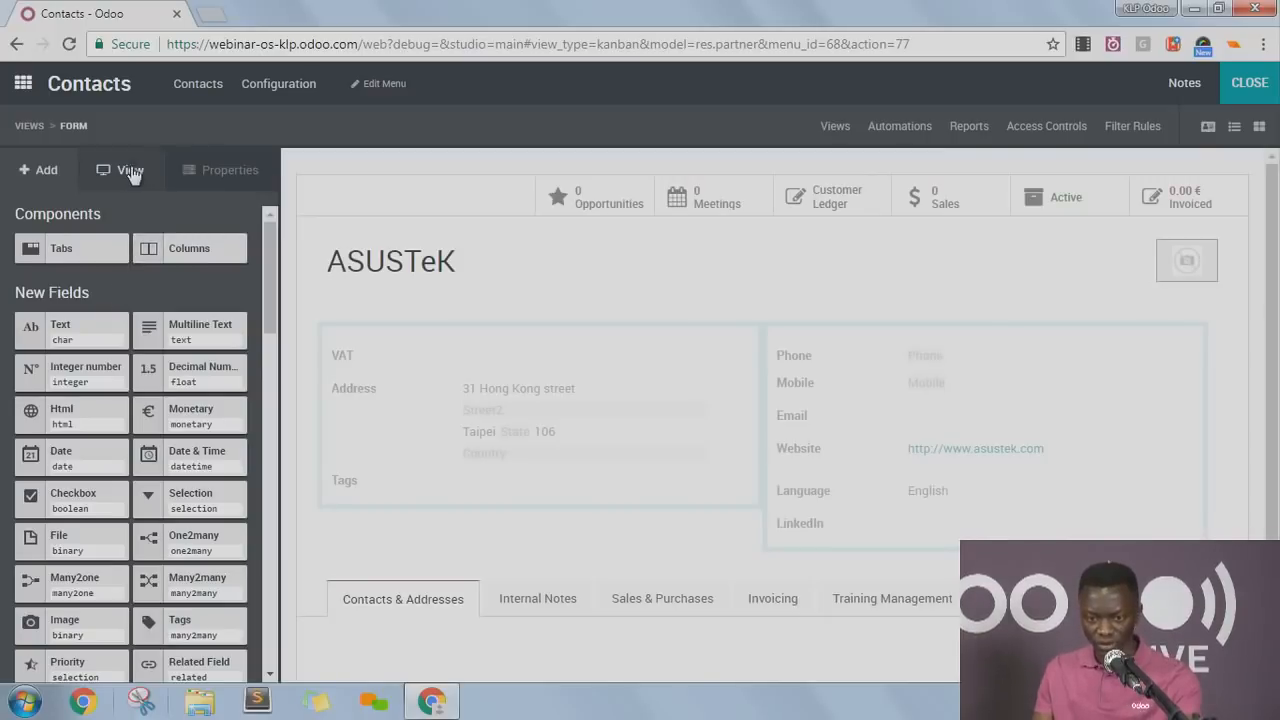
click(112, 170)
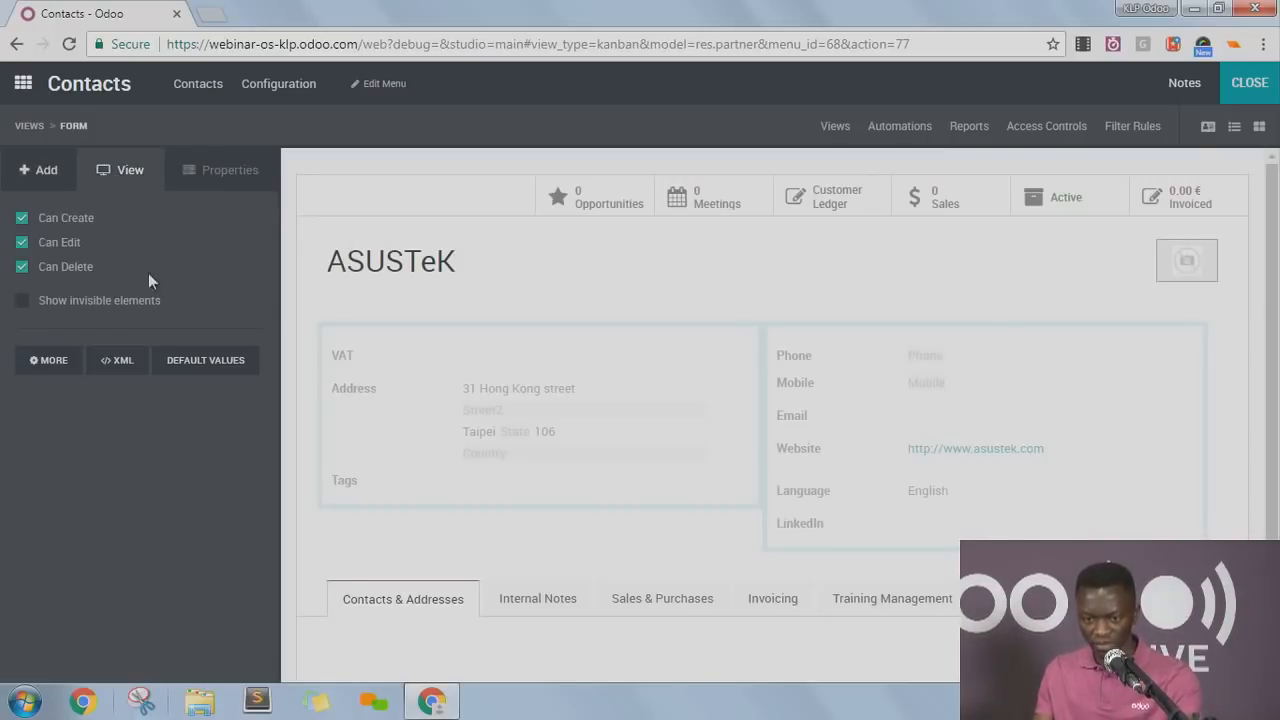
click(129, 366)
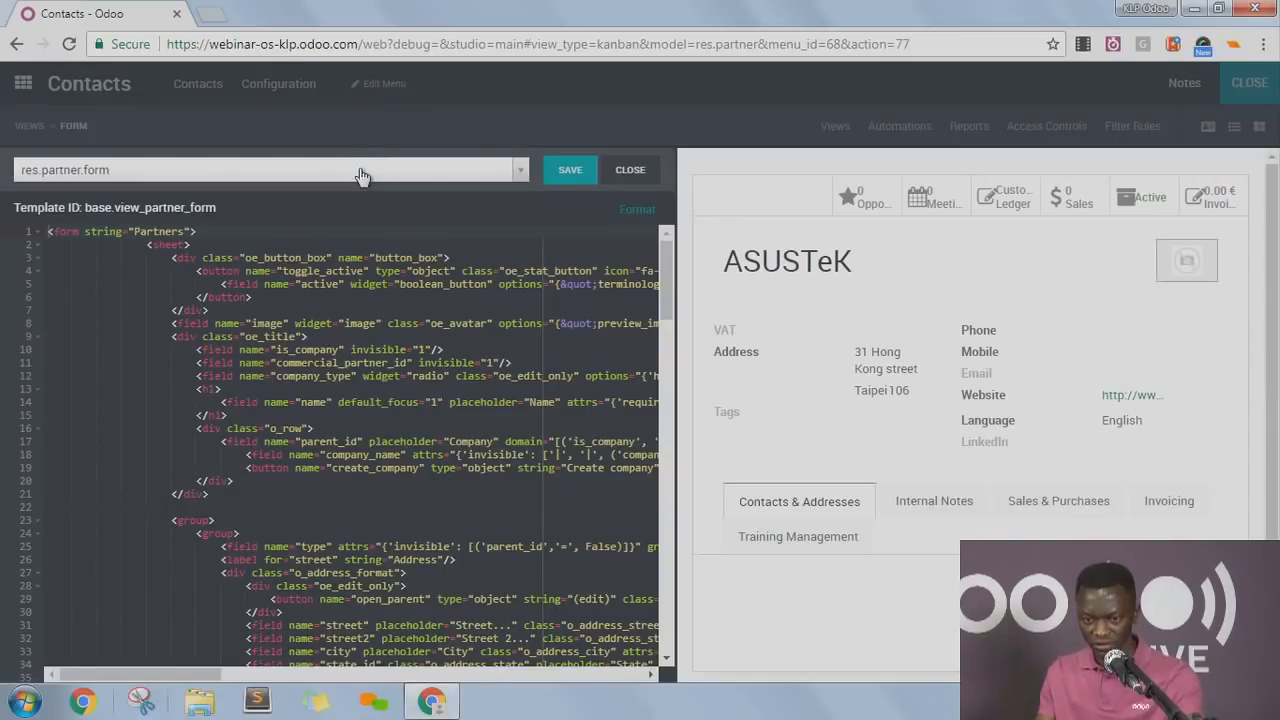
click(357, 171)
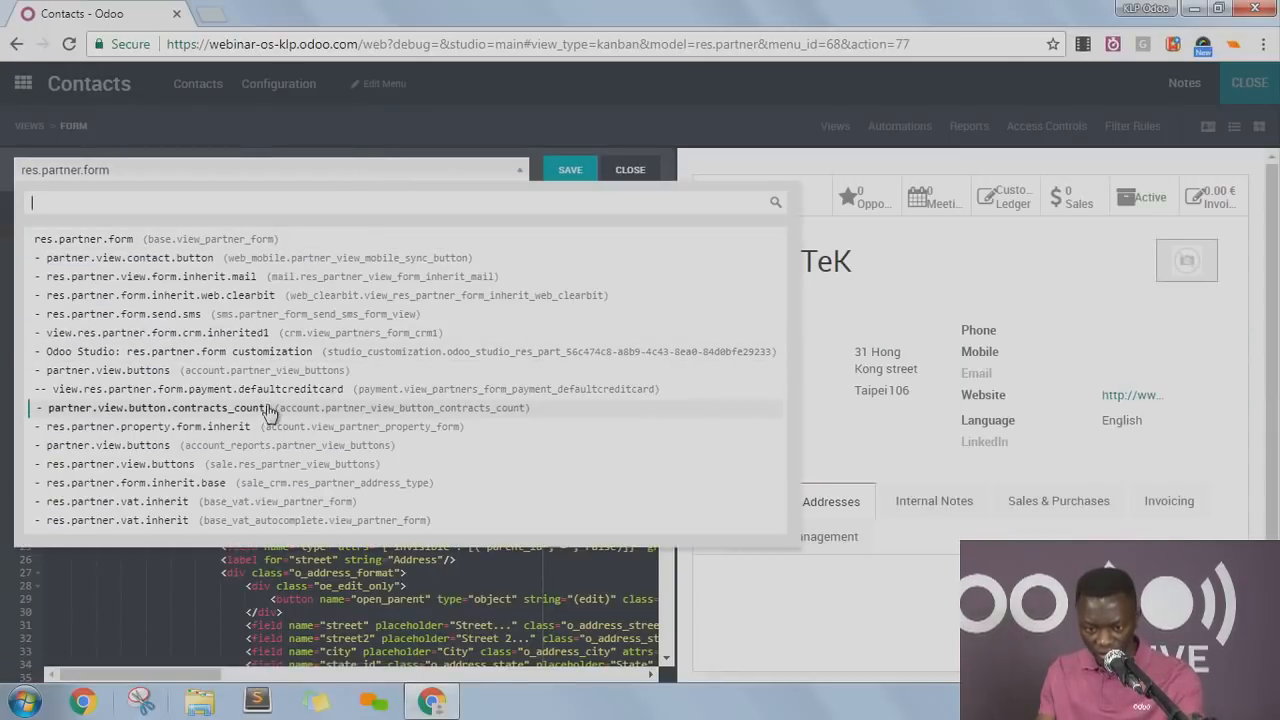
click(77, 355)
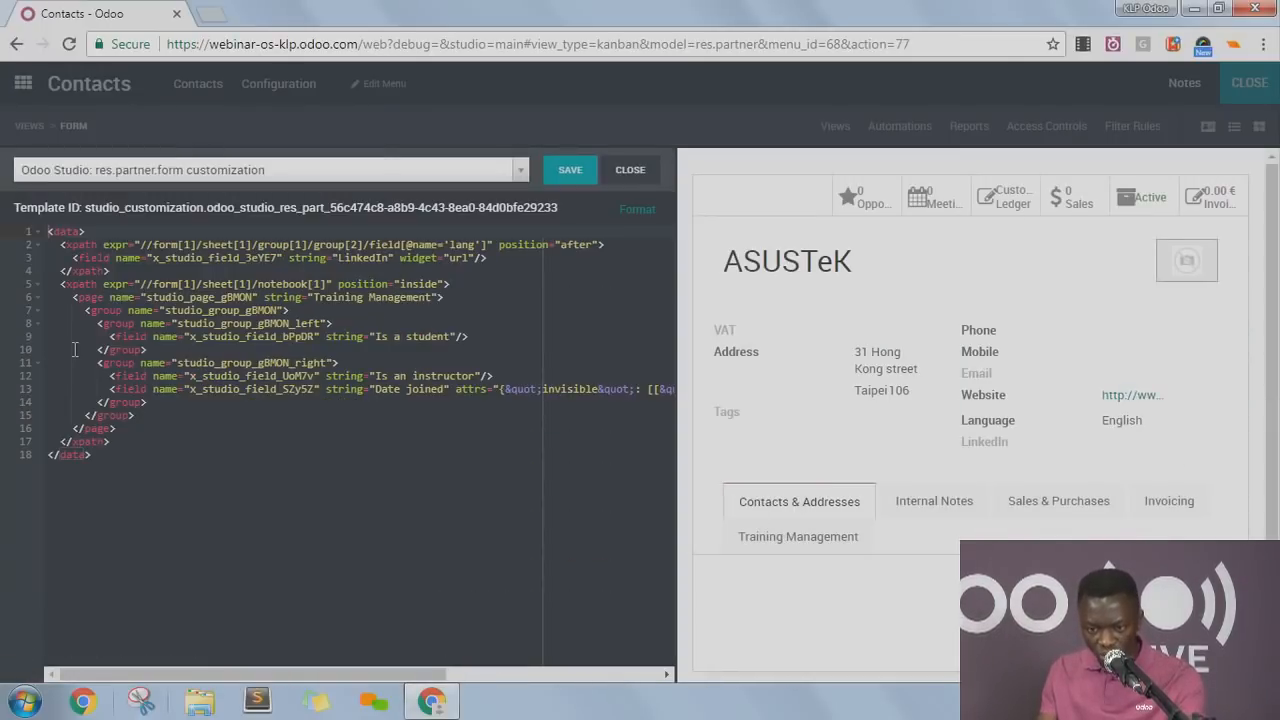
drag(163, 458, 40, 244)
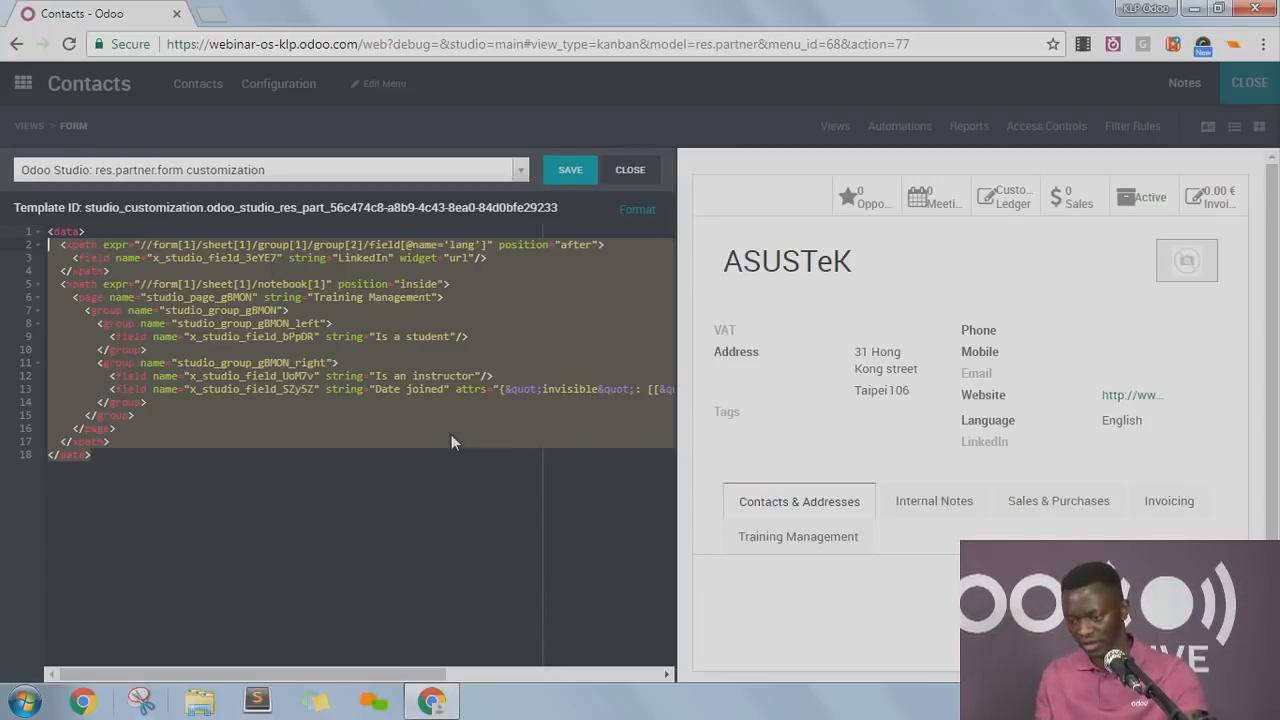
click(577, 550)
click(570, 170)
click(626, 171)
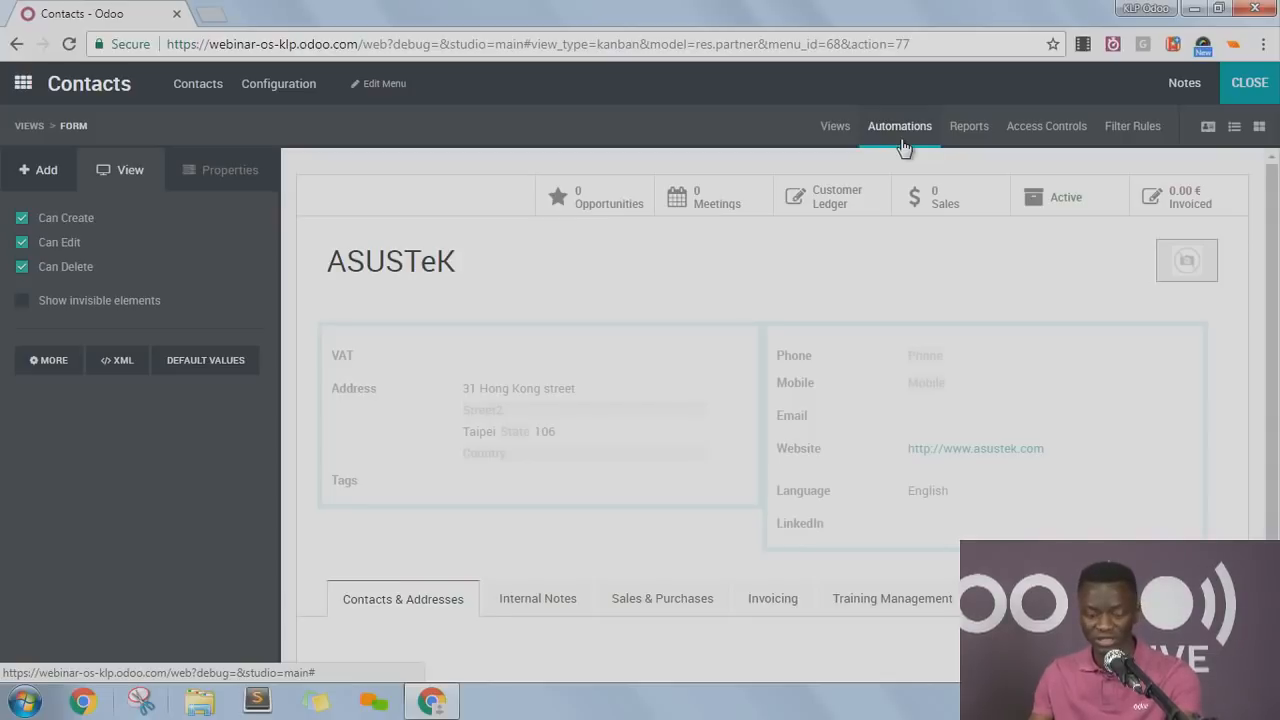
View the Contacts reports and the templates offered for a new report without creating one.
click(976, 142)
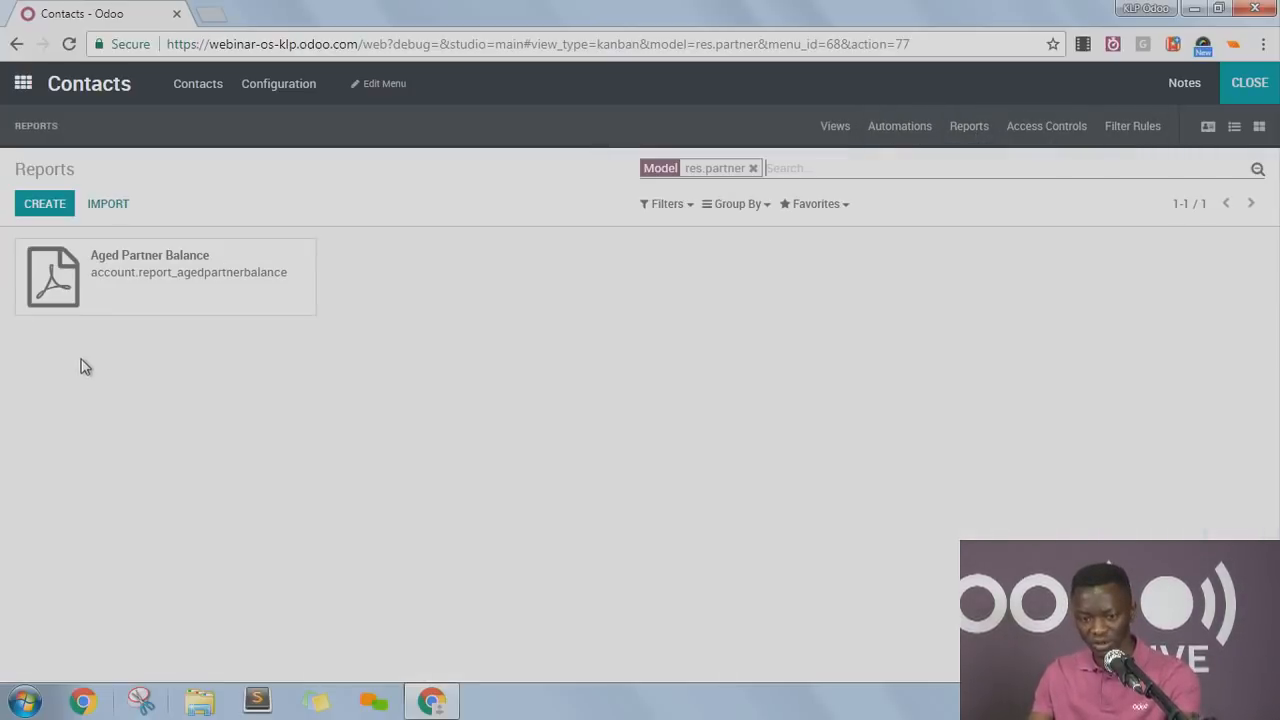
click(44, 206)
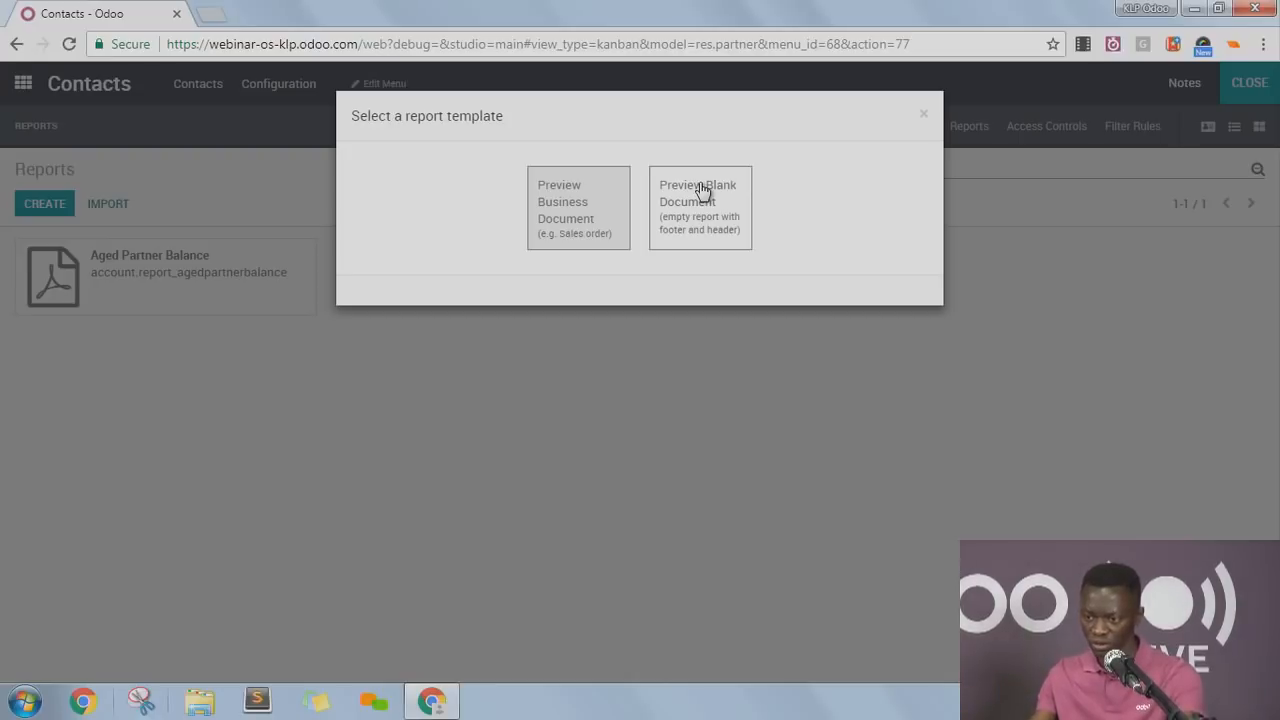
click(926, 117)
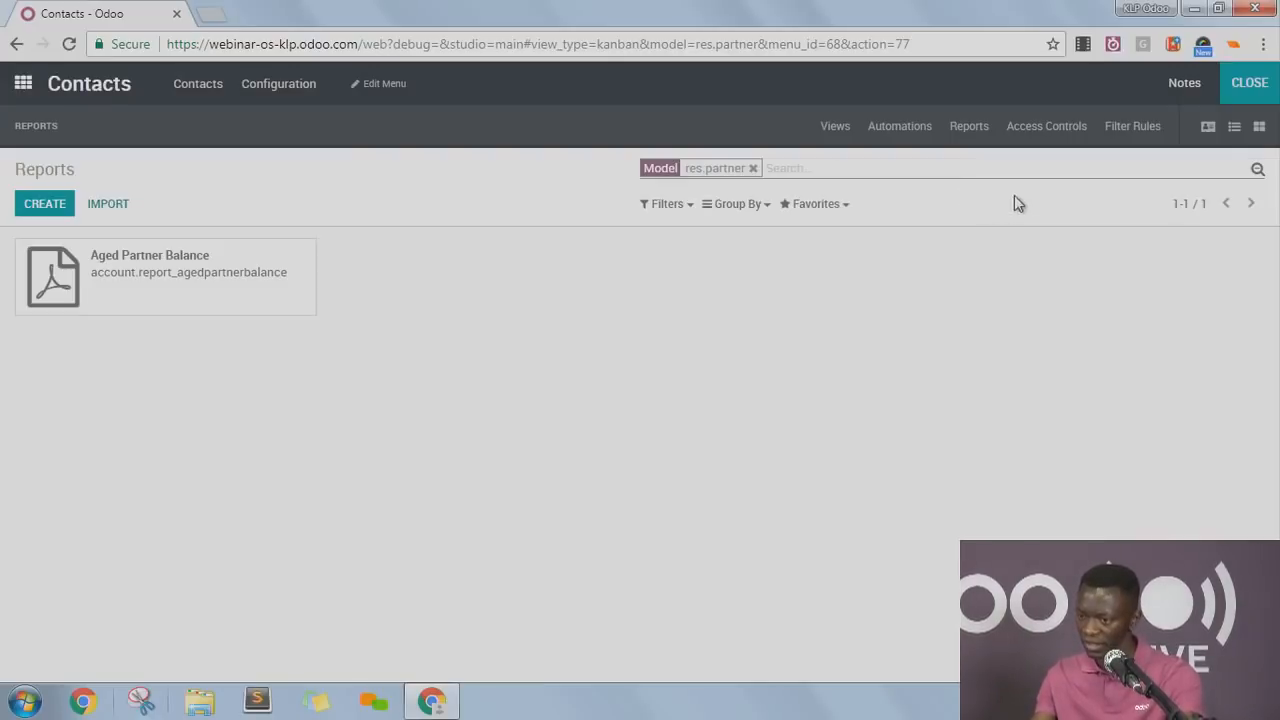
In the Contacts access controls, try out editing write access for res_partner group_portal and adding a new rule, discarding both.
click(1044, 128)
click(860, 455)
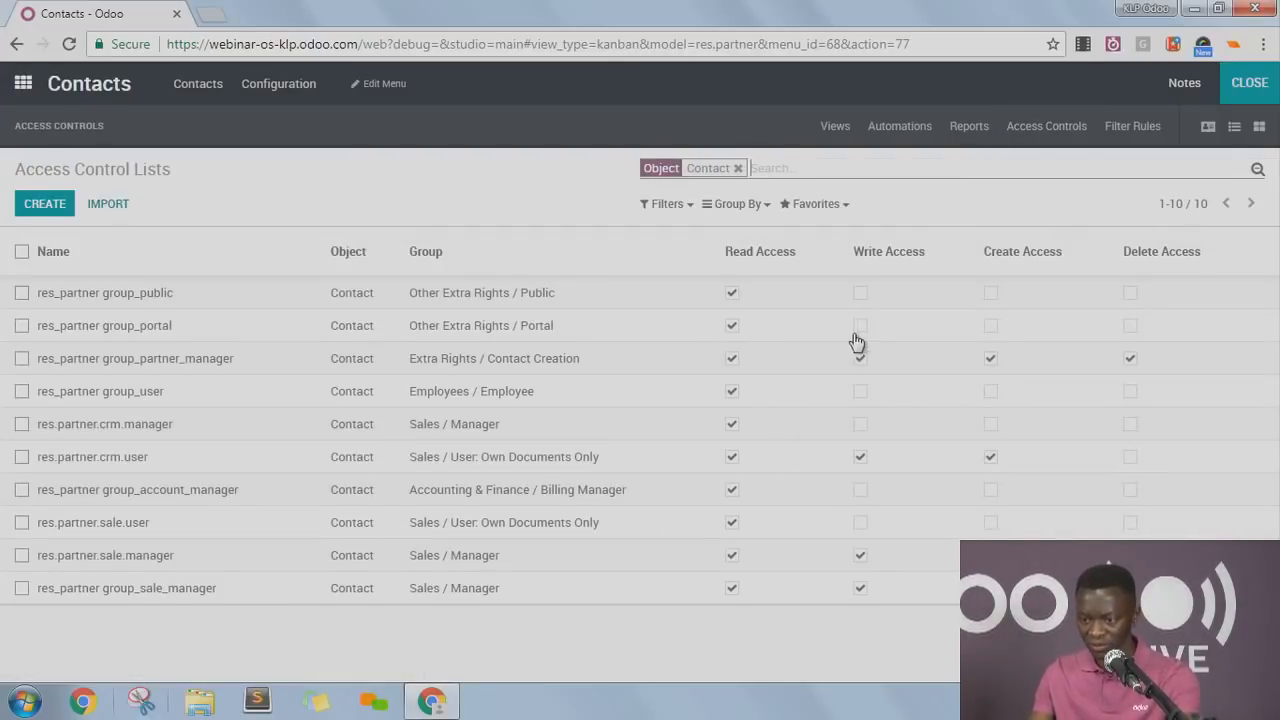
click(314, 331)
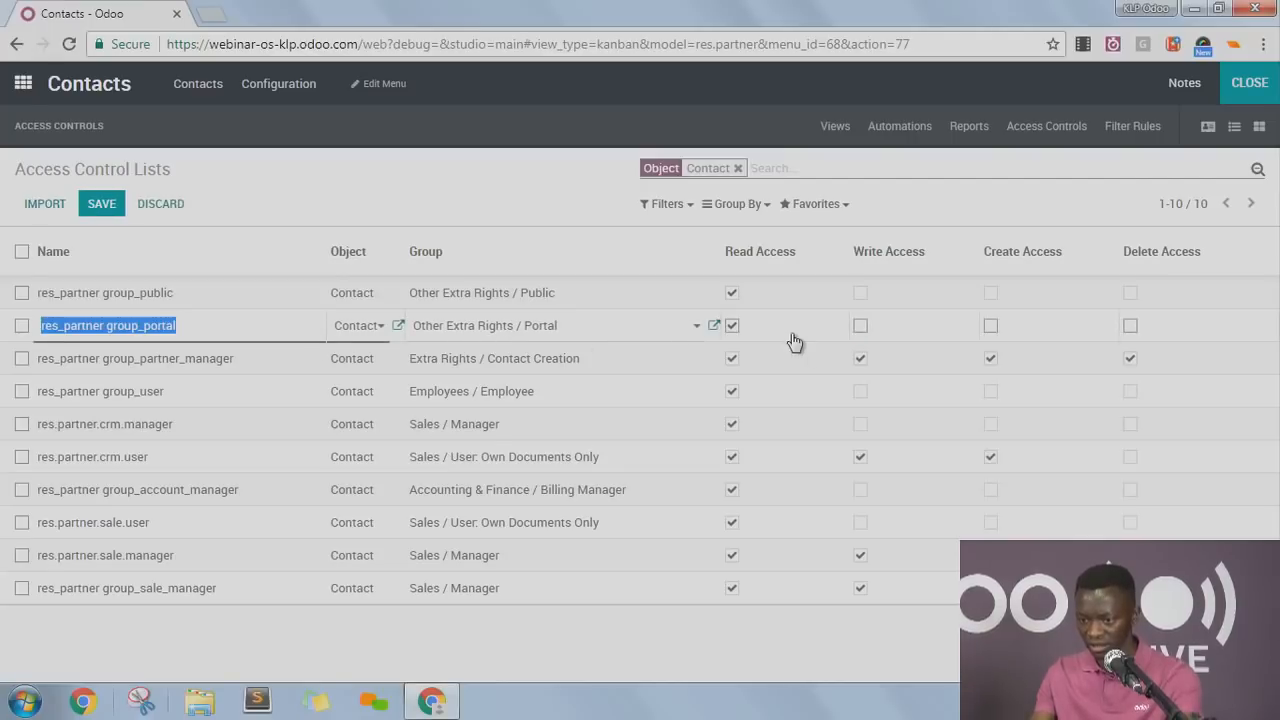
click(859, 327)
click(859, 330)
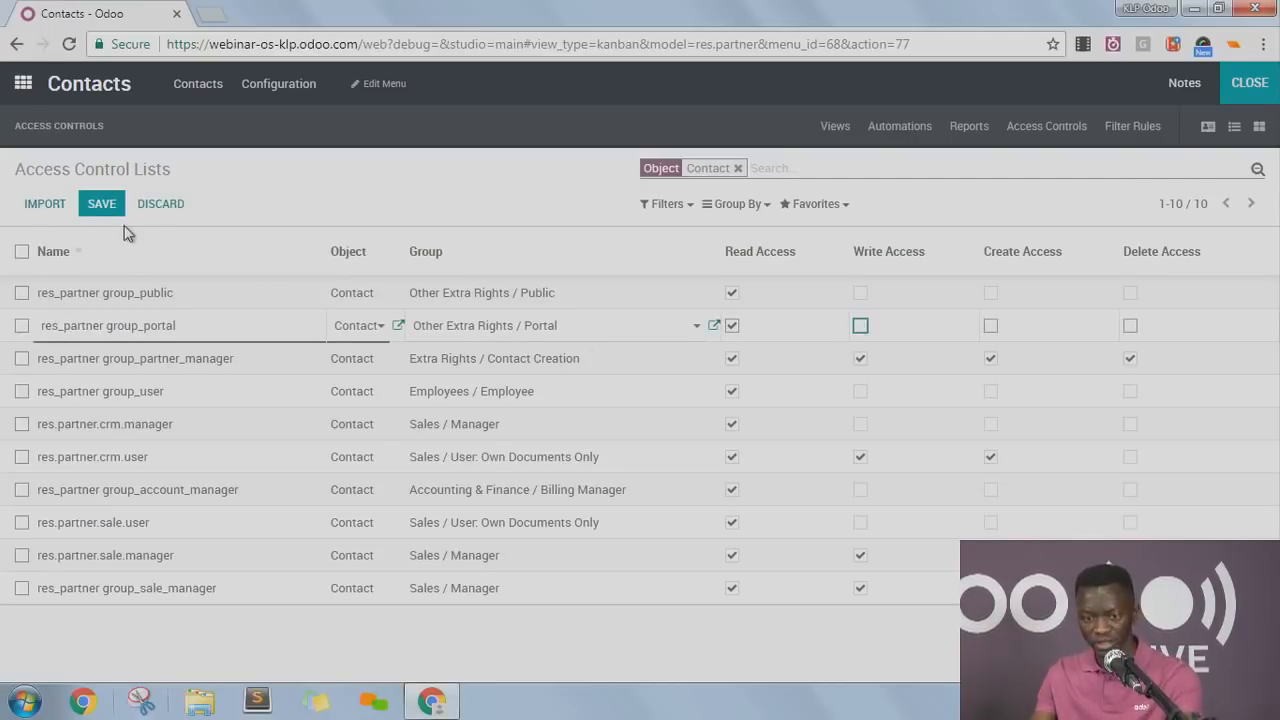
click(148, 208)
click(66, 205)
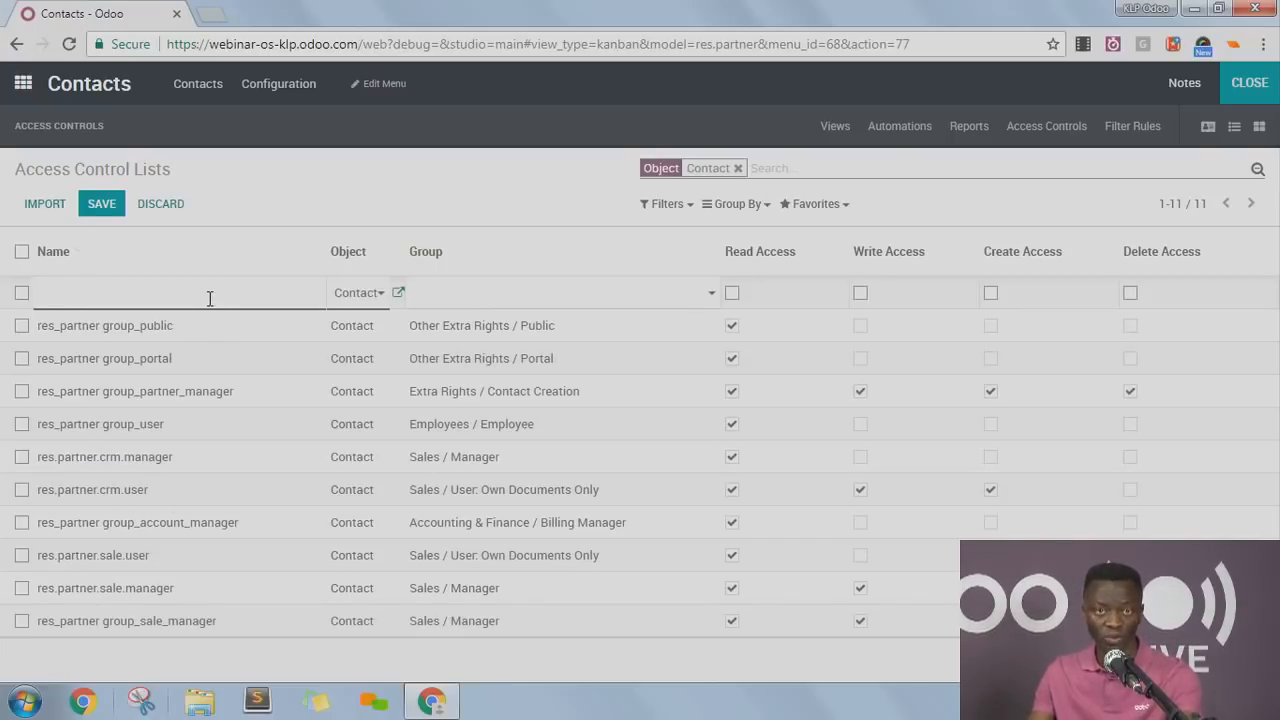
click(177, 207)
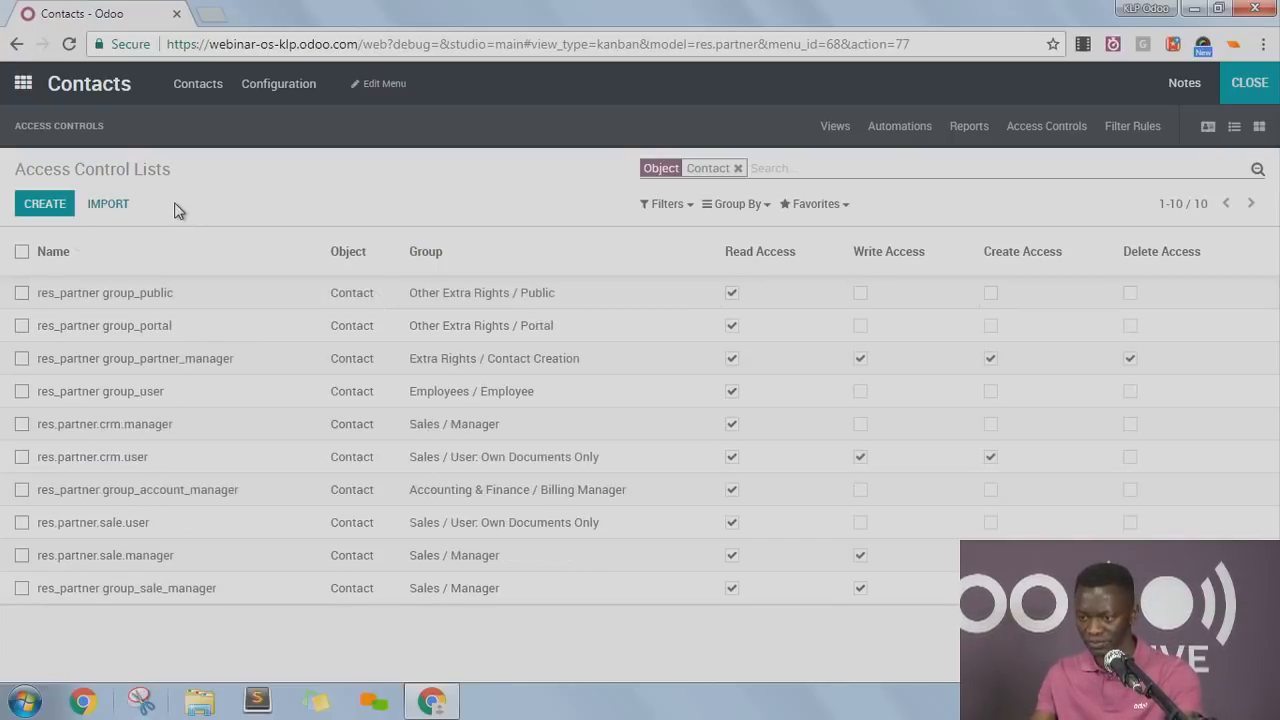
Look over the Contacts filter rules, leave Studio and return to the home screen.
click(1132, 126)
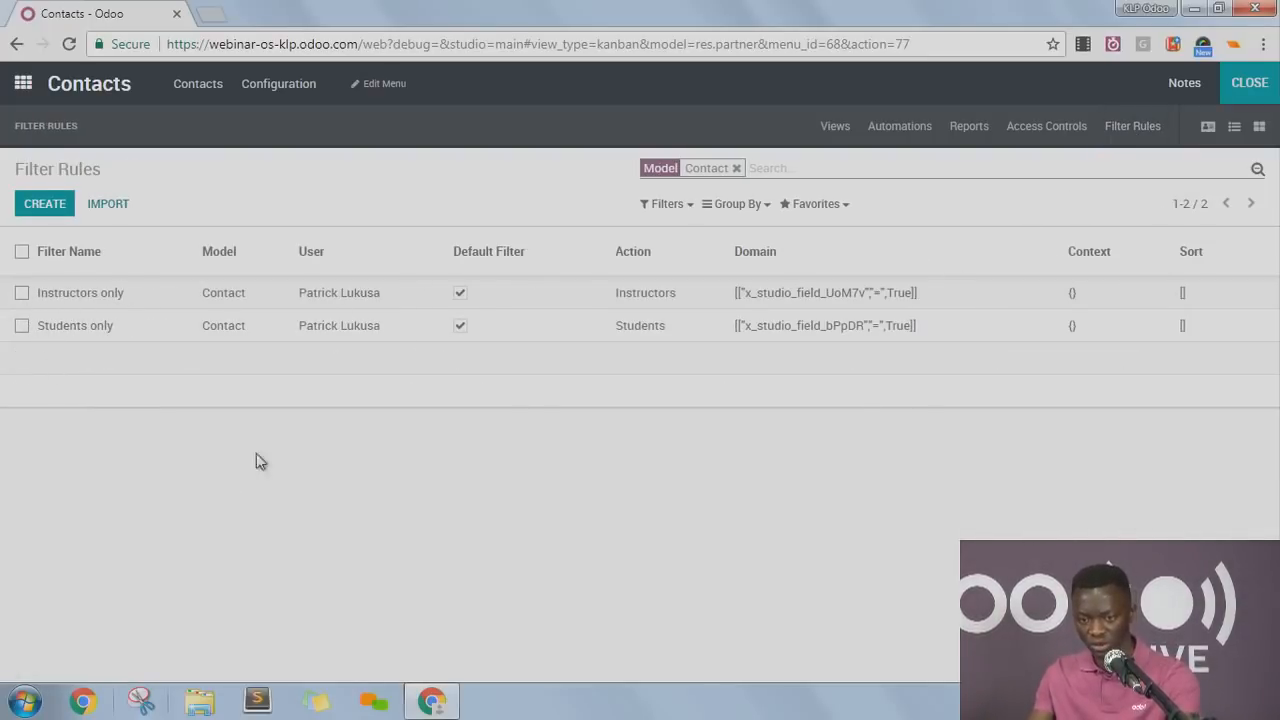
click(1249, 83)
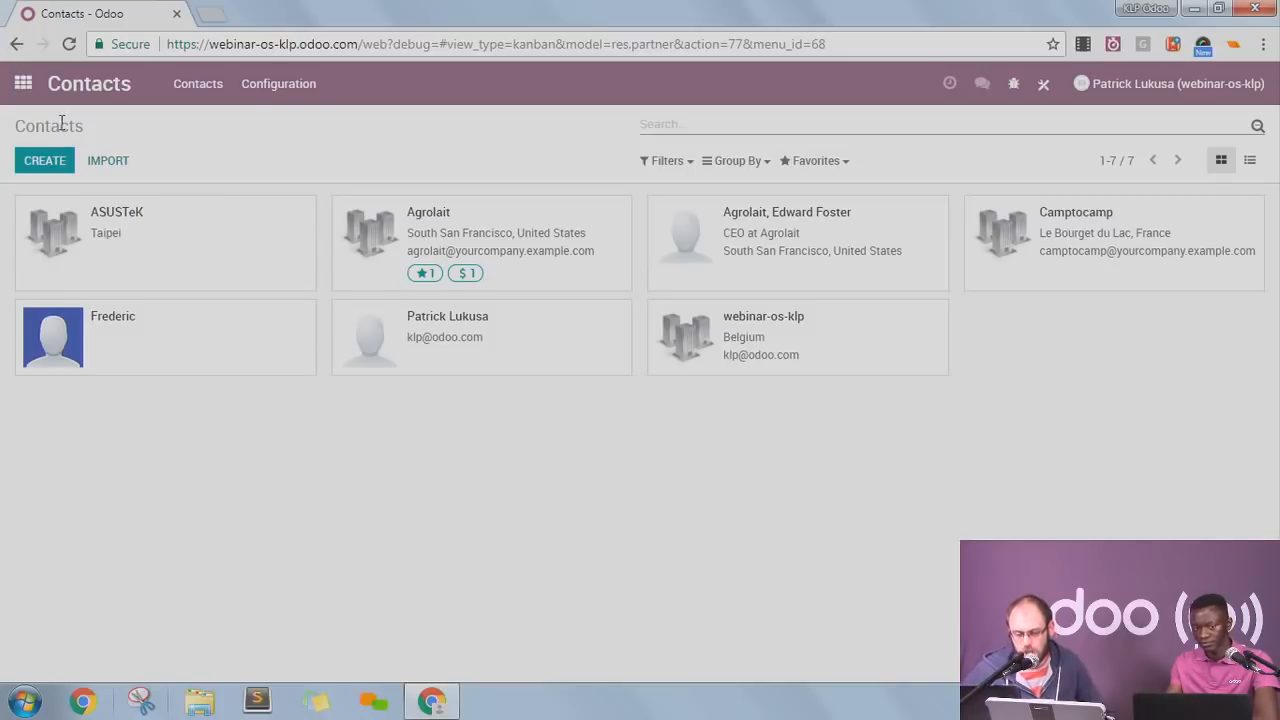
click(21, 85)
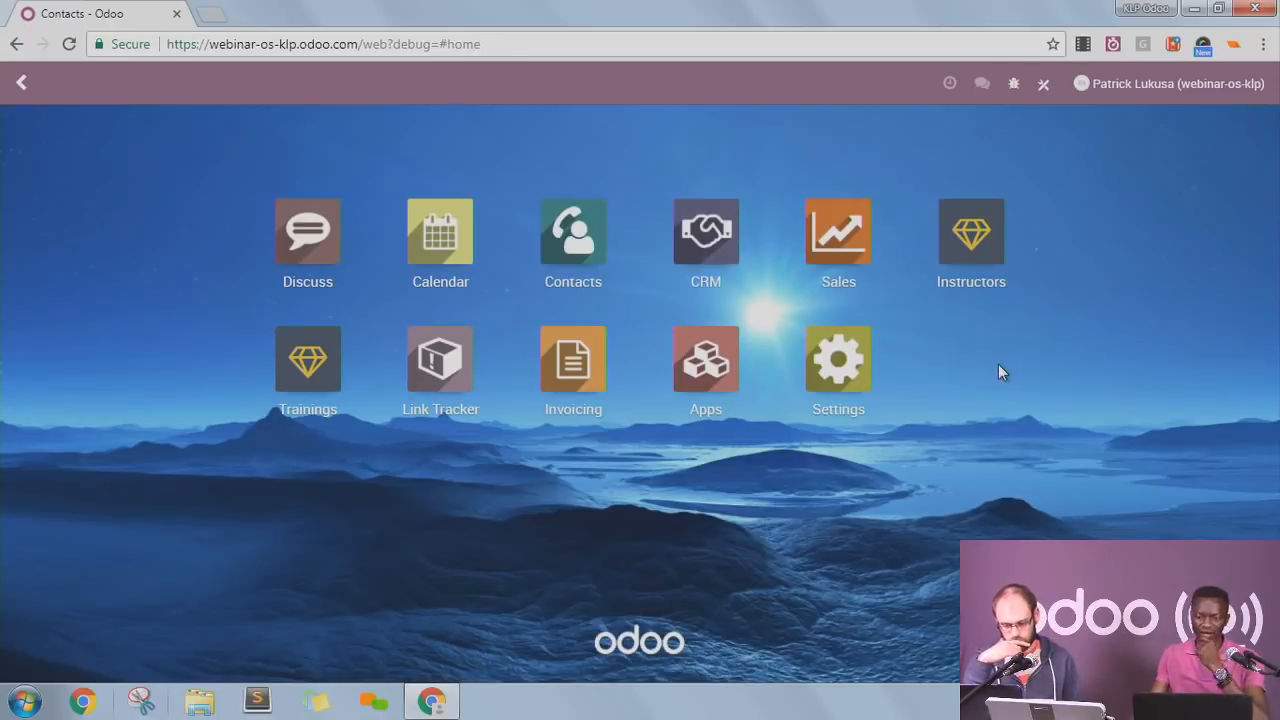
Activate a Gantt view for the Trainings app's Sessions, with Starting Date as start field and Ending Date as stop field.
click(310, 370)
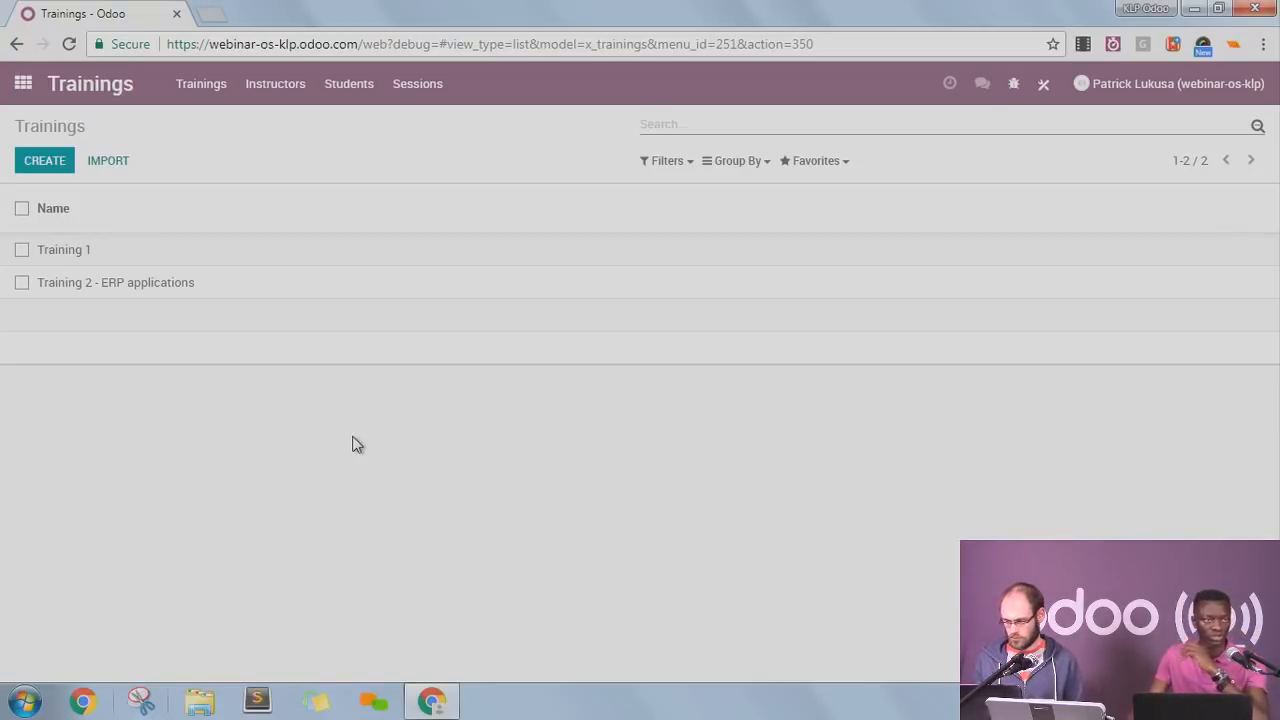
click(417, 88)
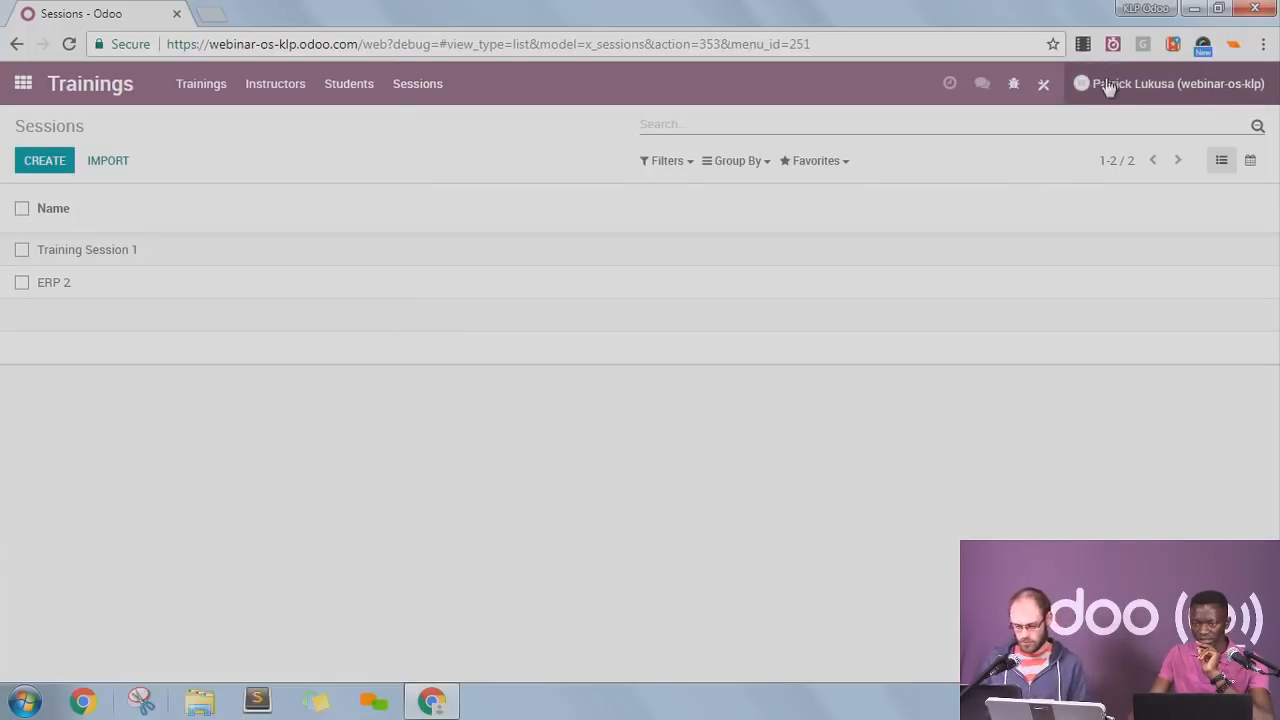
click(1043, 85)
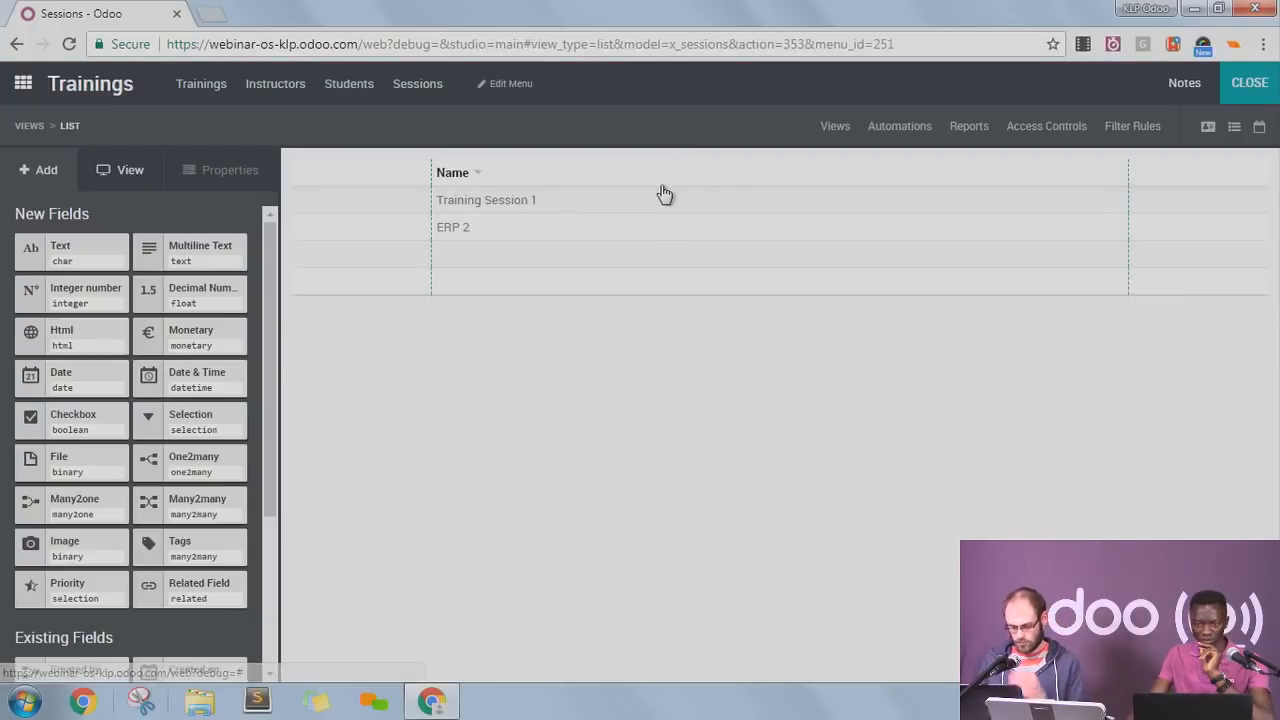
click(837, 127)
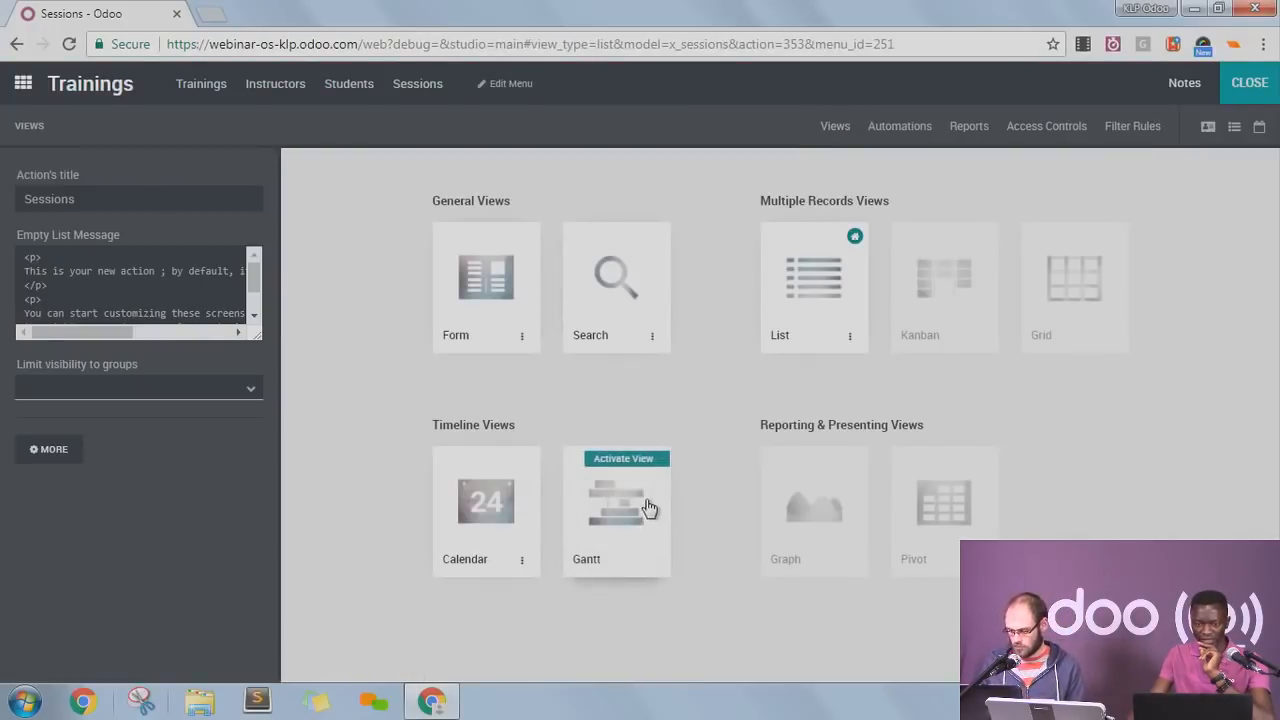
click(649, 462)
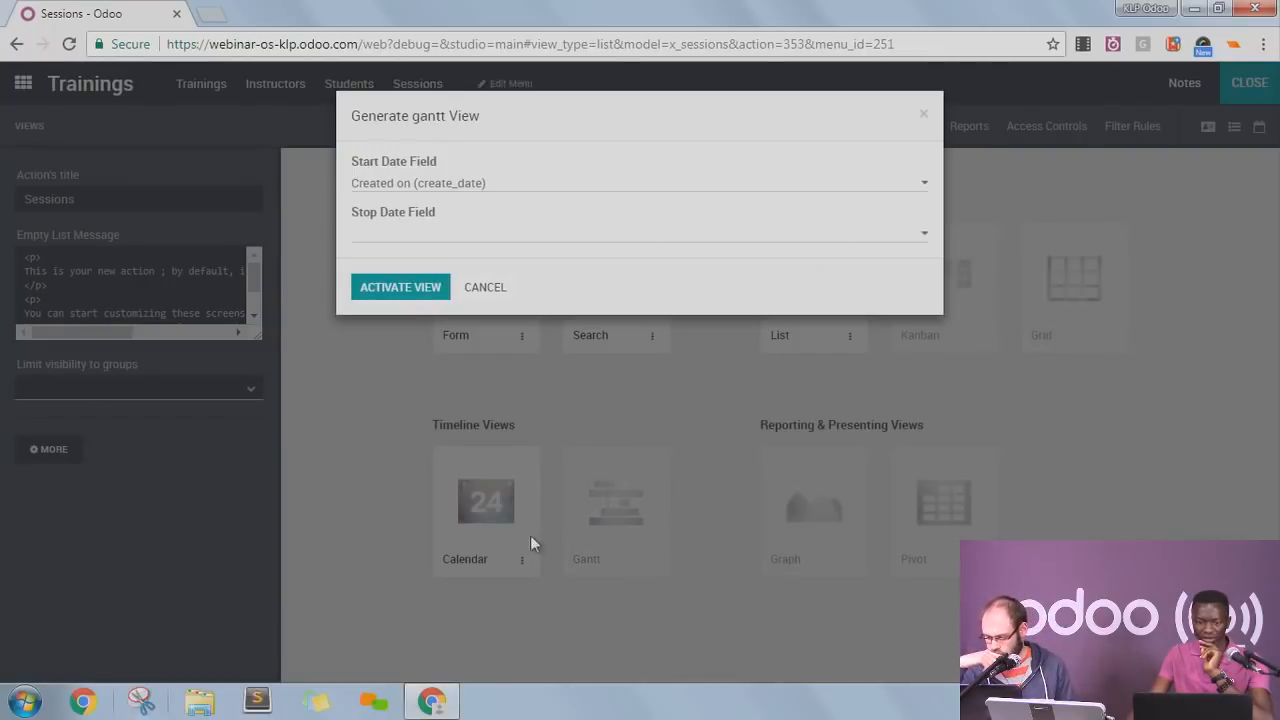
click(537, 186)
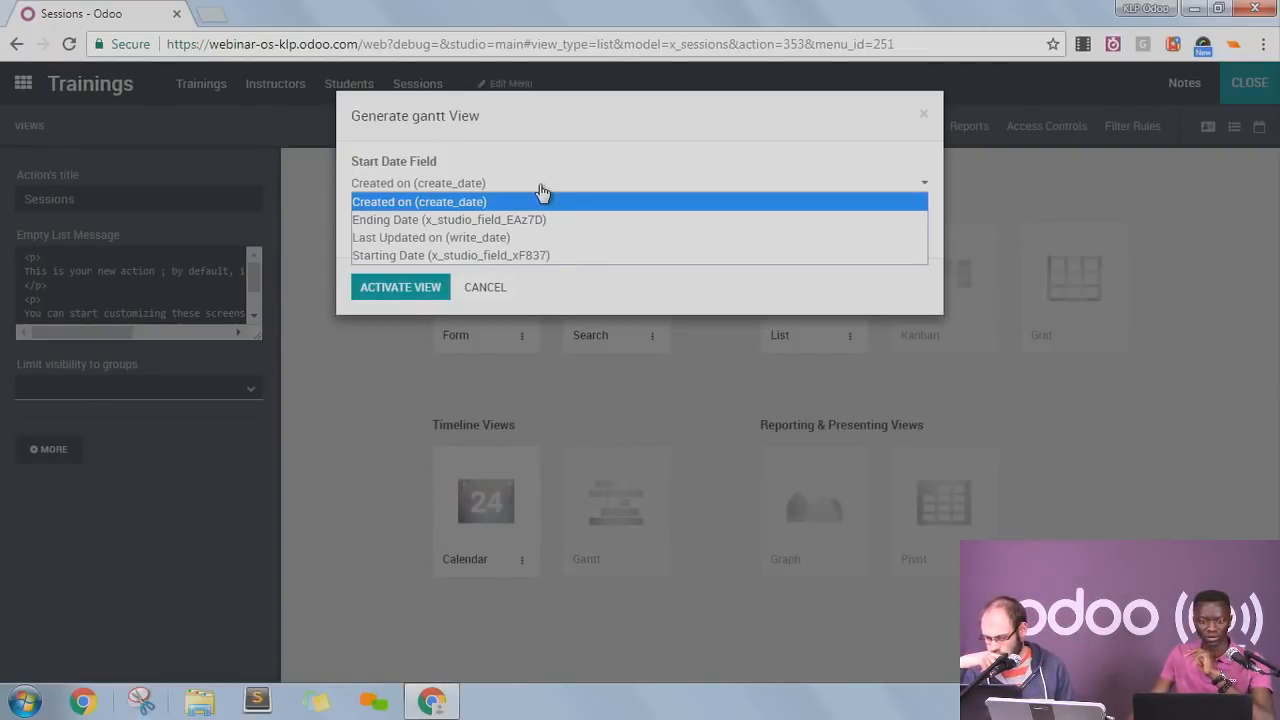
click(510, 257)
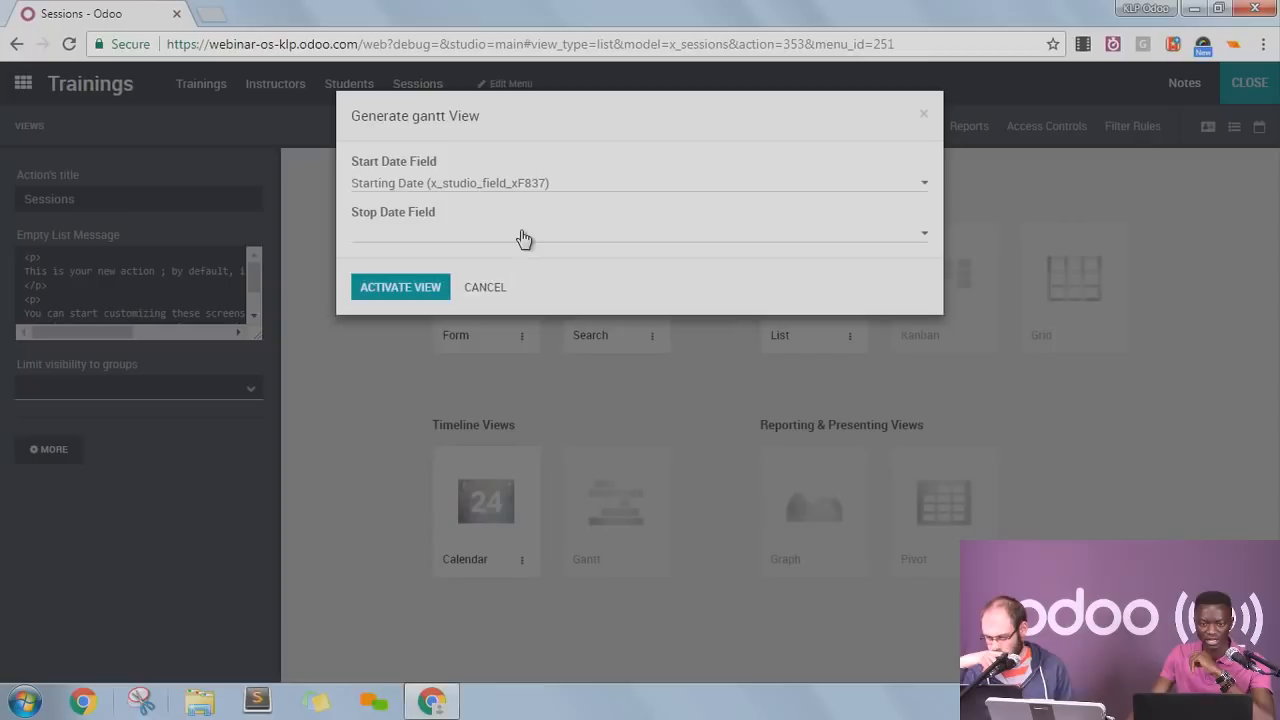
click(523, 235)
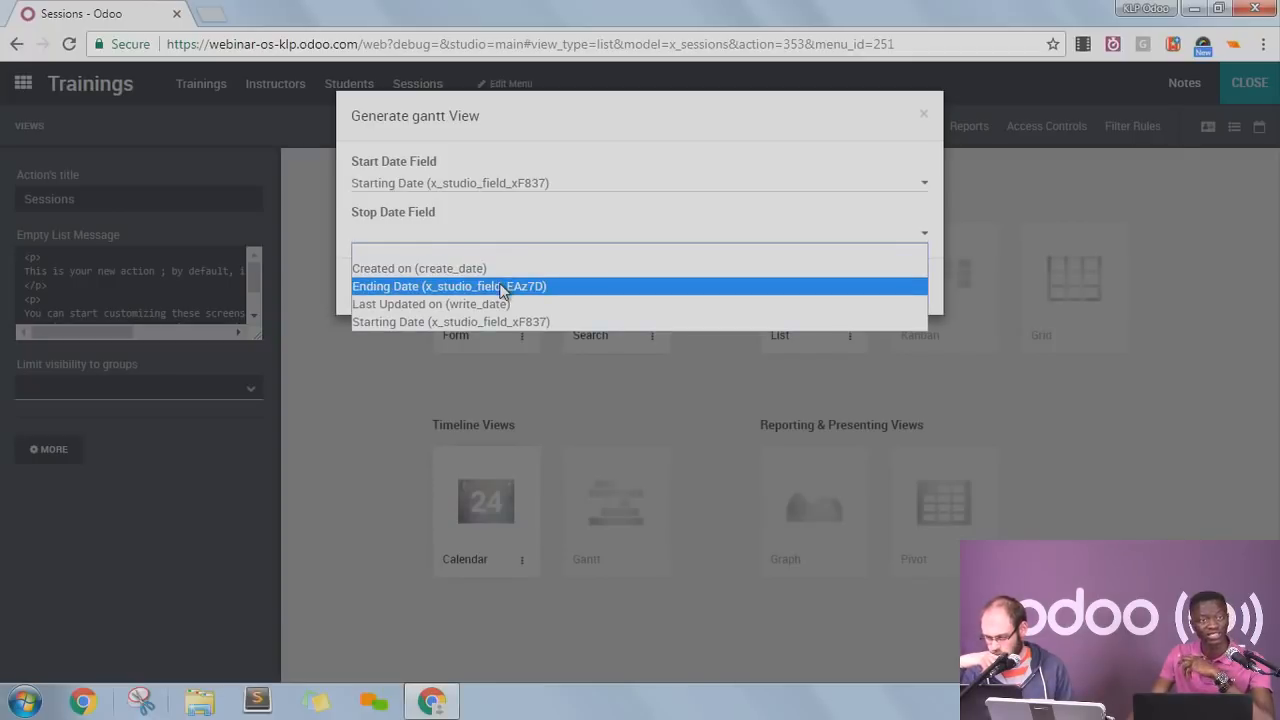
click(500, 288)
click(421, 289)
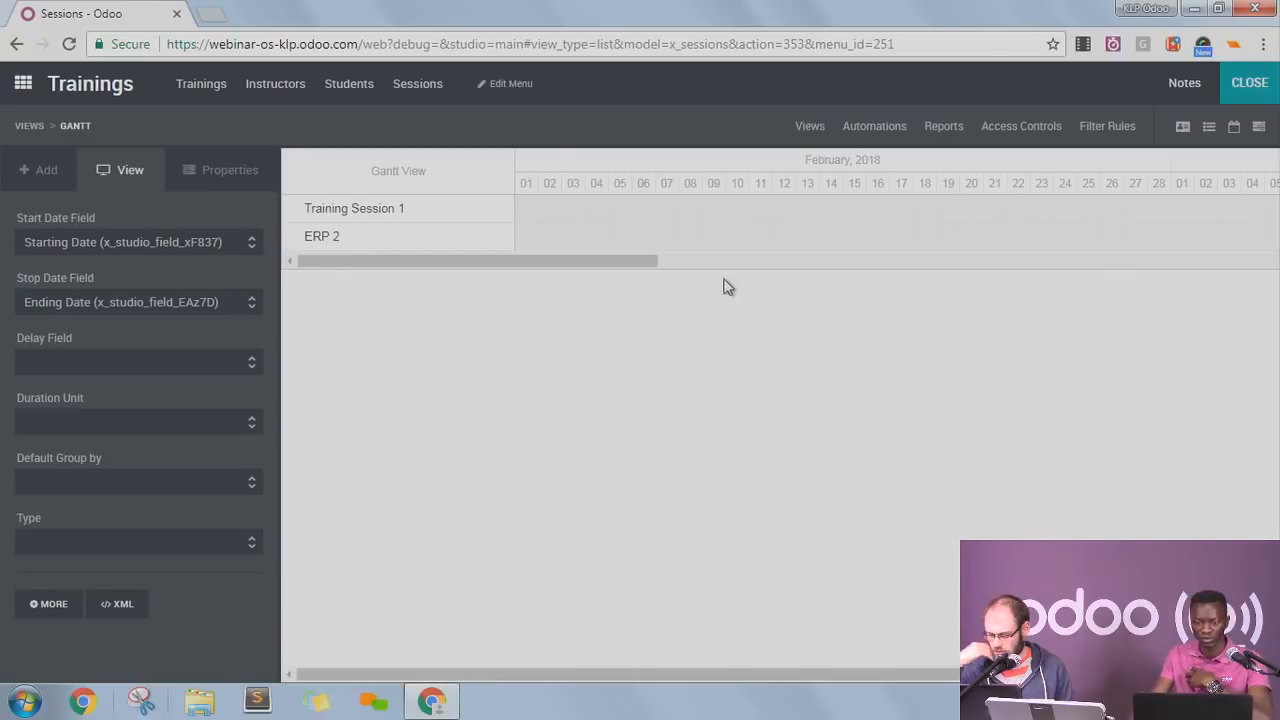
Try to set the Sessions Gantt view's duration unit to Week and look along its timeline.
mouse_move(654, 264)
mouse_down()
mouse_move(1177, 266)
mouse_move(680, 258)
mouse_move(1051, 252)
mouse_move(1170, 258)
mouse_move(641, 253)
mouse_up()
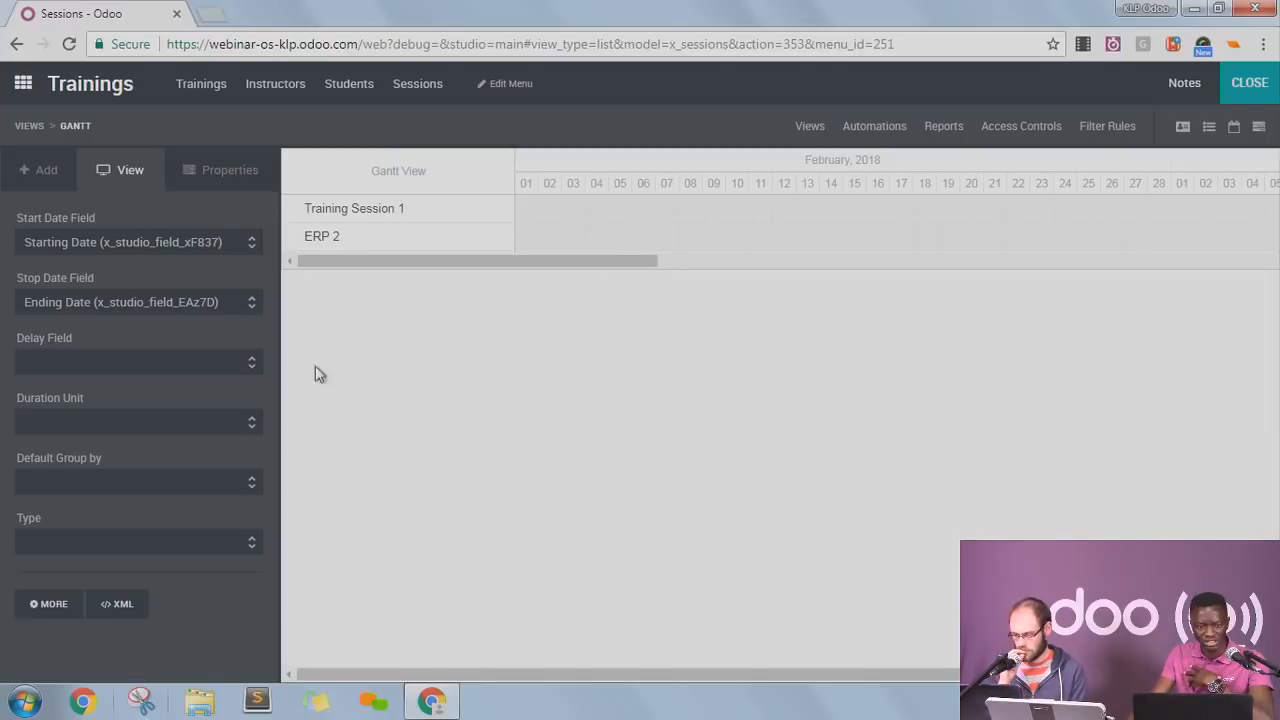
click(180, 421)
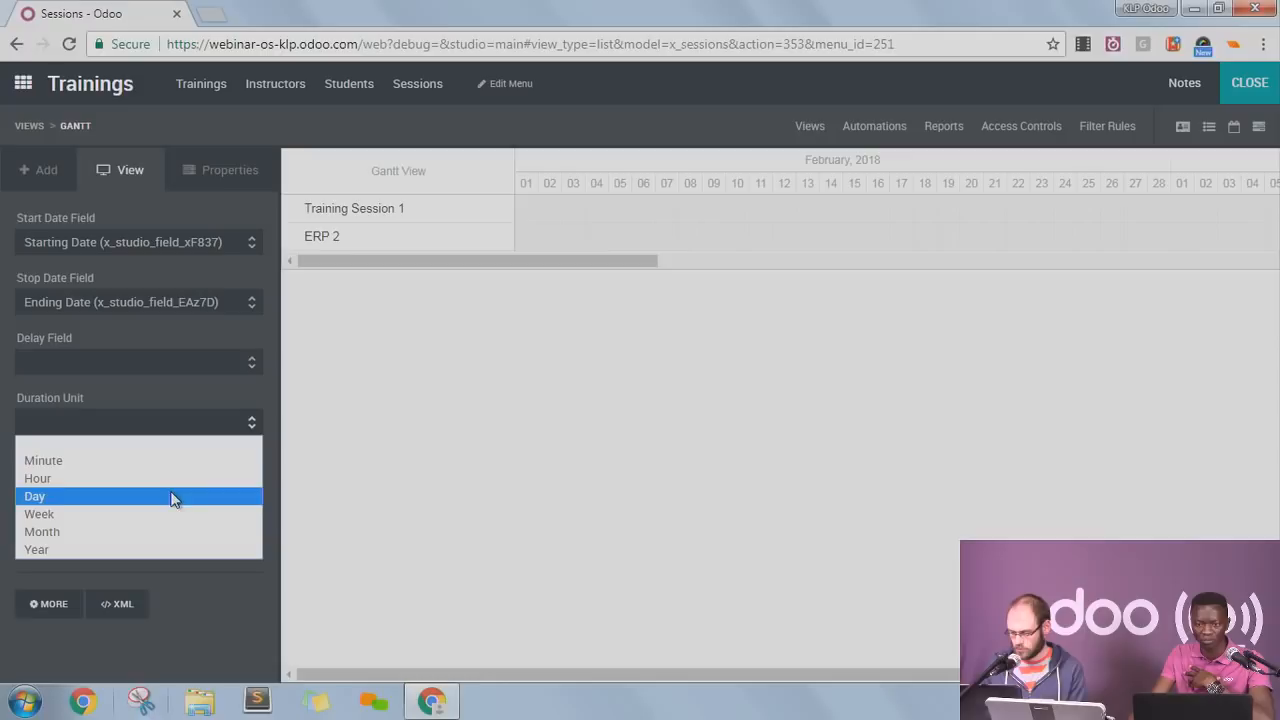
click(74, 515)
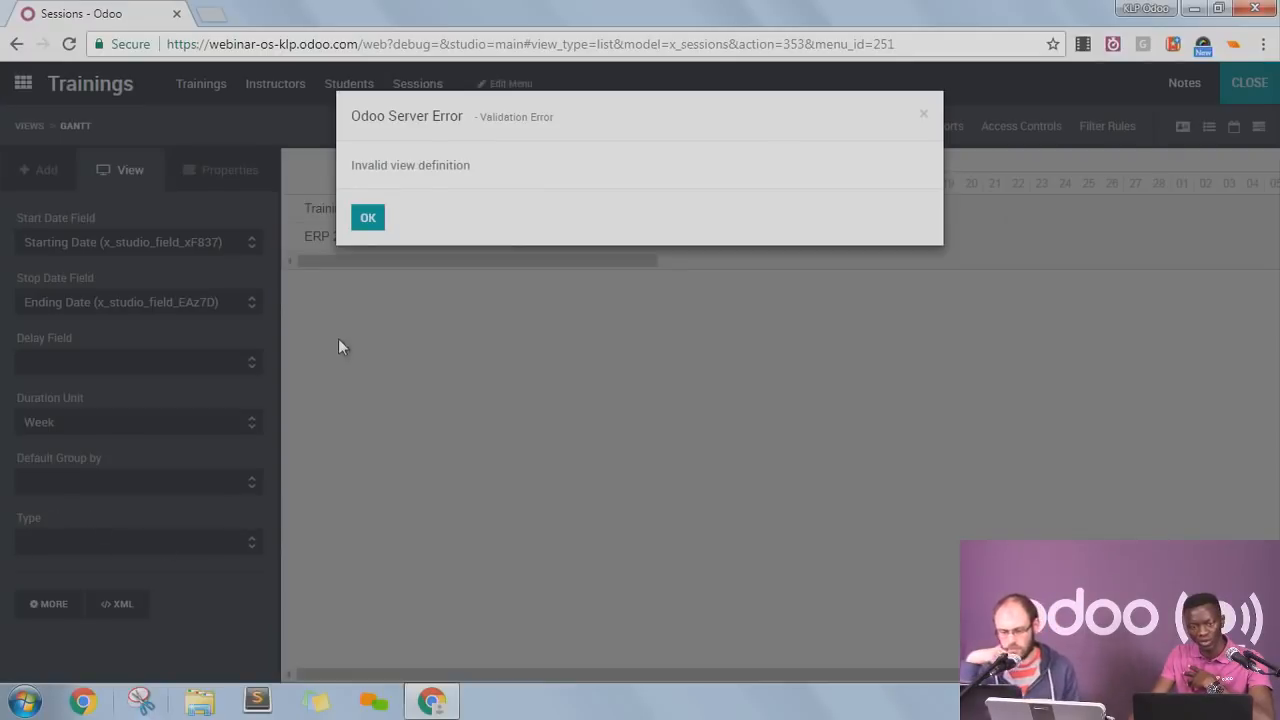
click(370, 218)
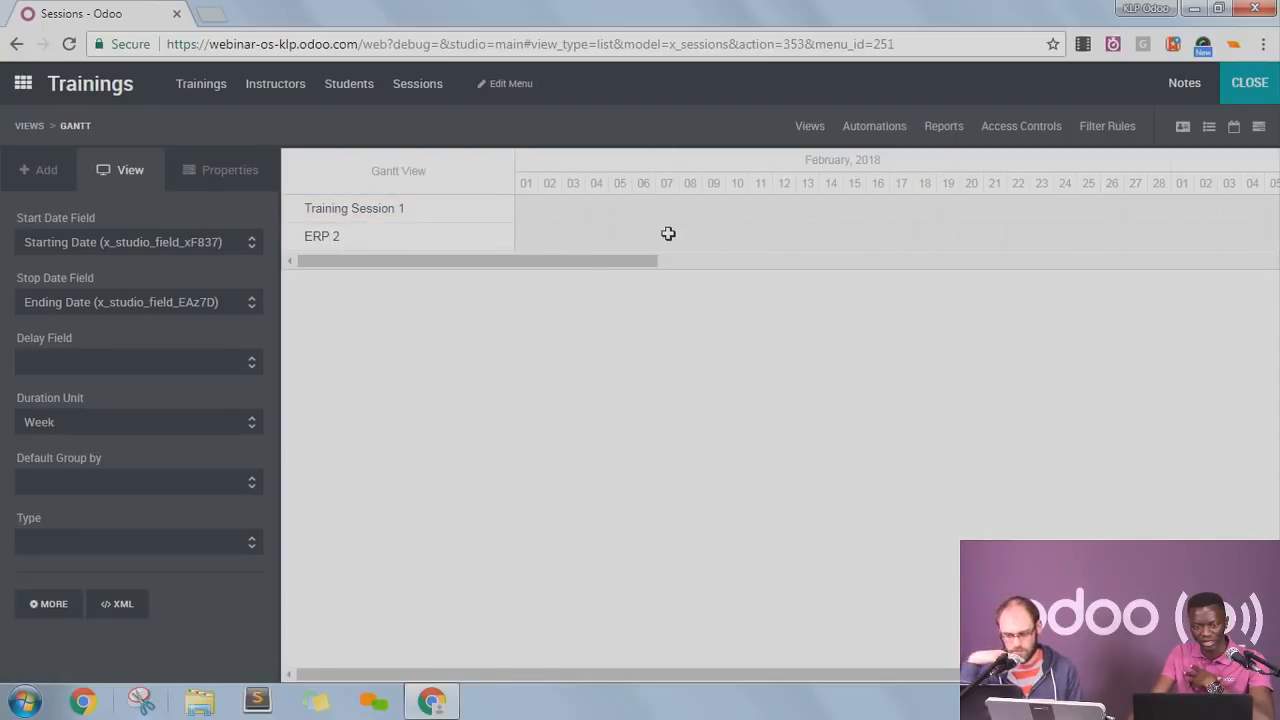
drag(609, 266, 643, 265)
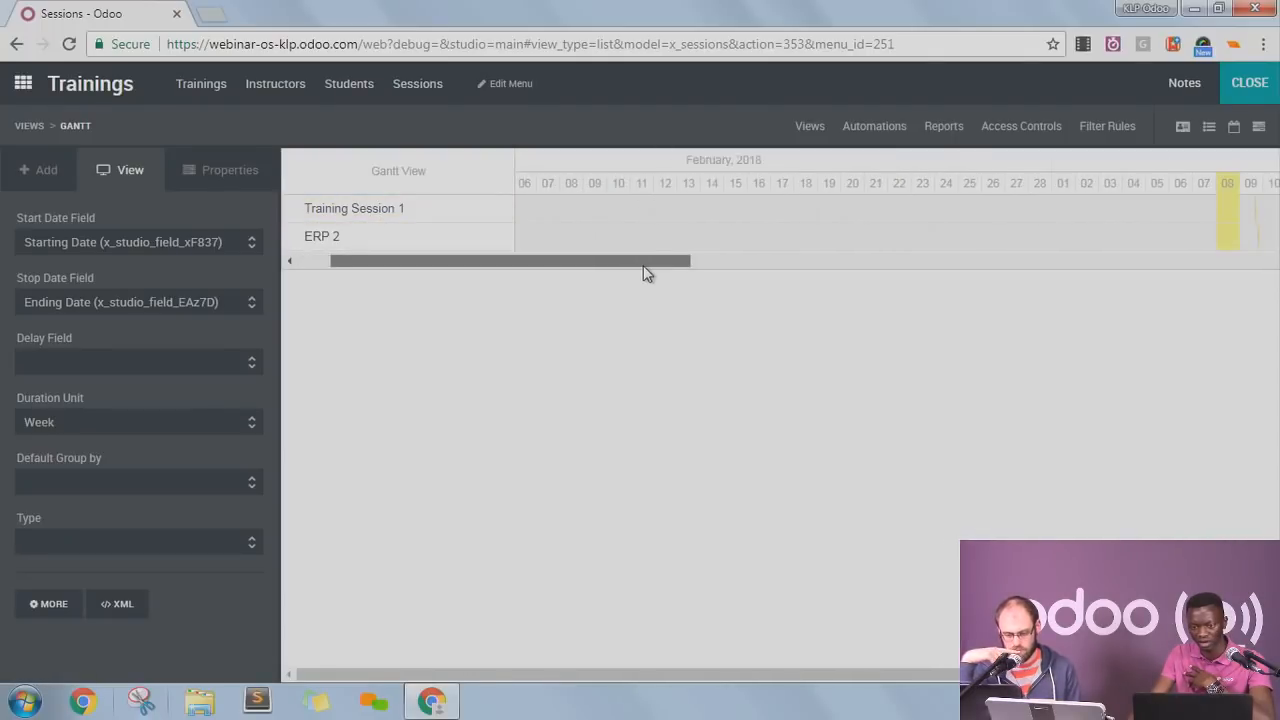
Look over the Sessions Gantt view's duration unit options, leave Studio and return to the home screen.
click(126, 422)
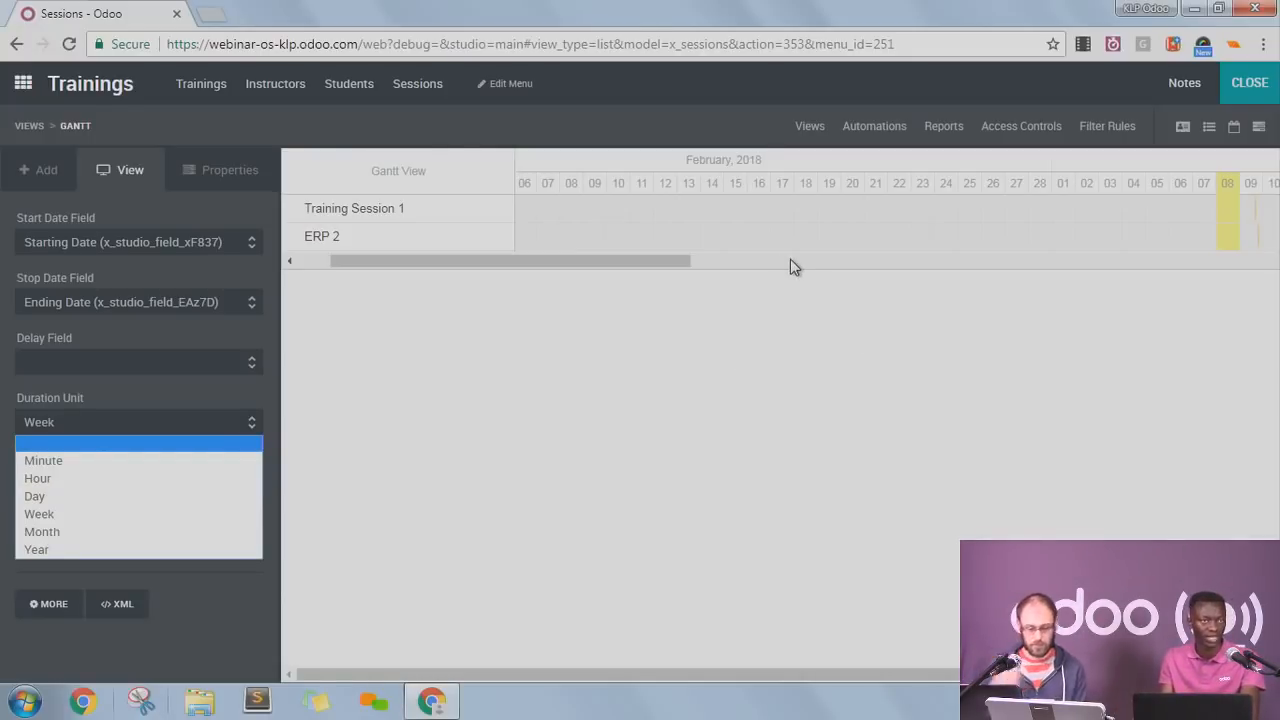
click(996, 374)
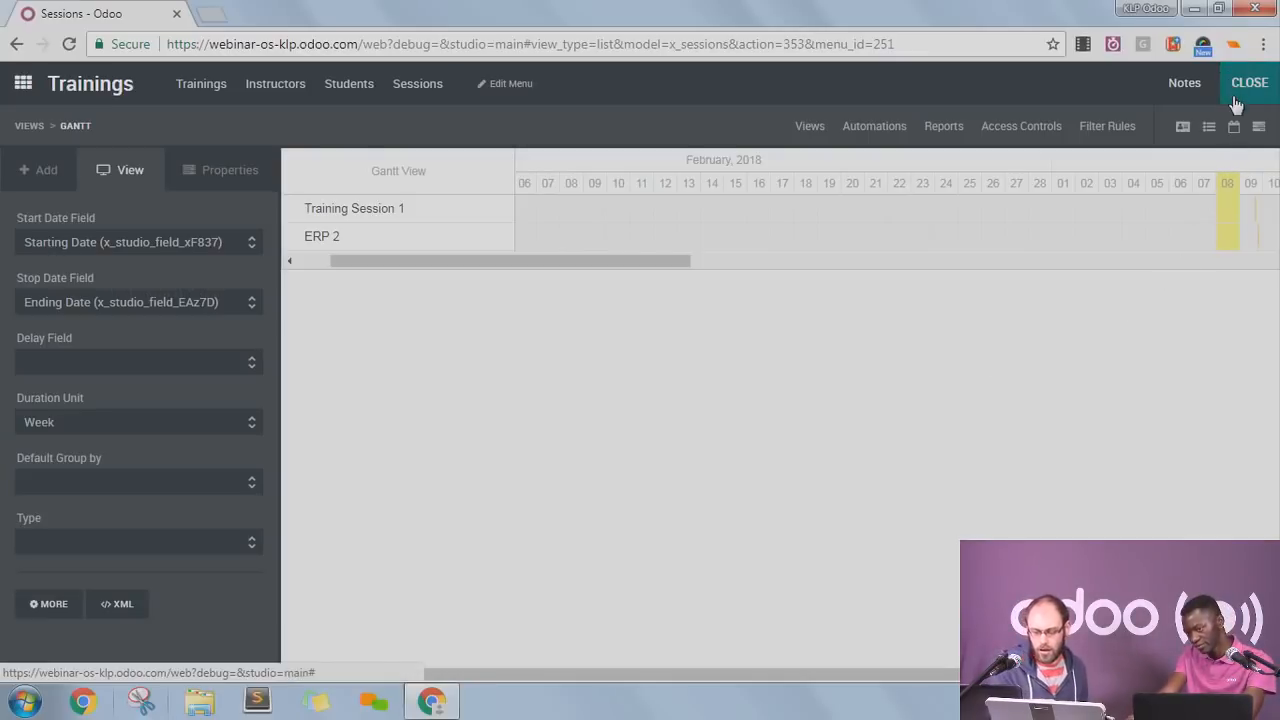
click(1248, 84)
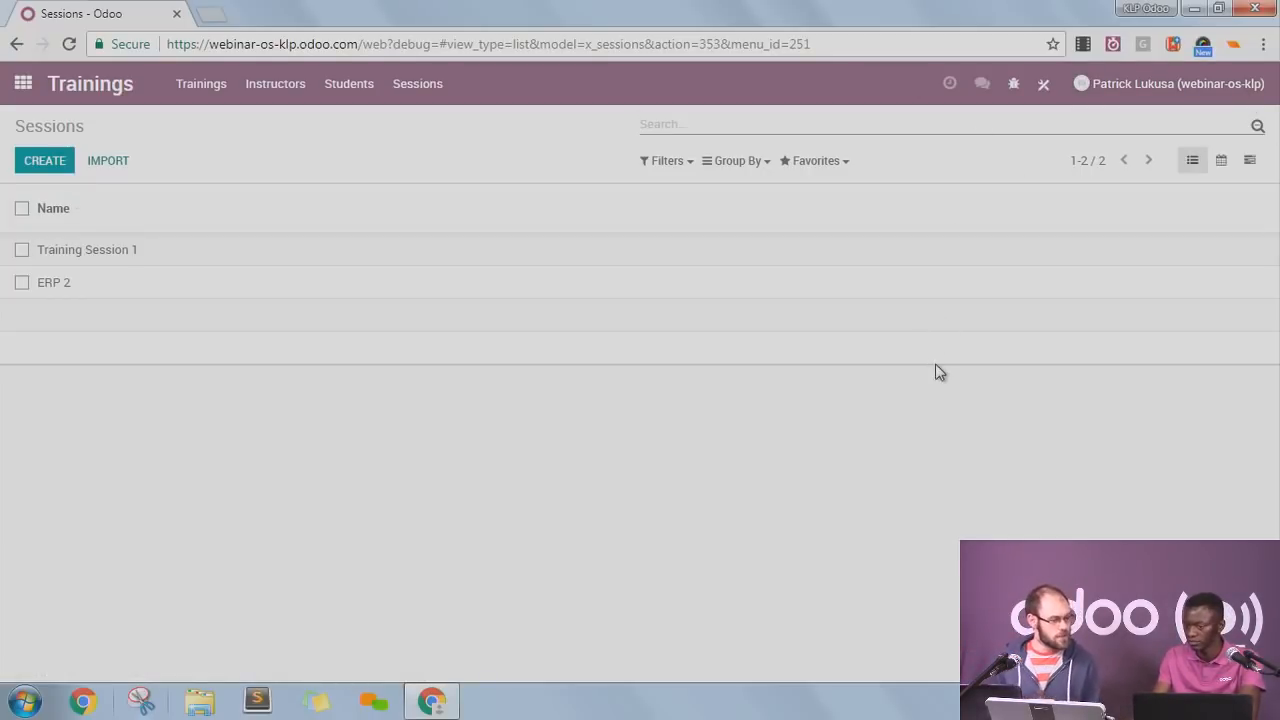
click(22, 83)
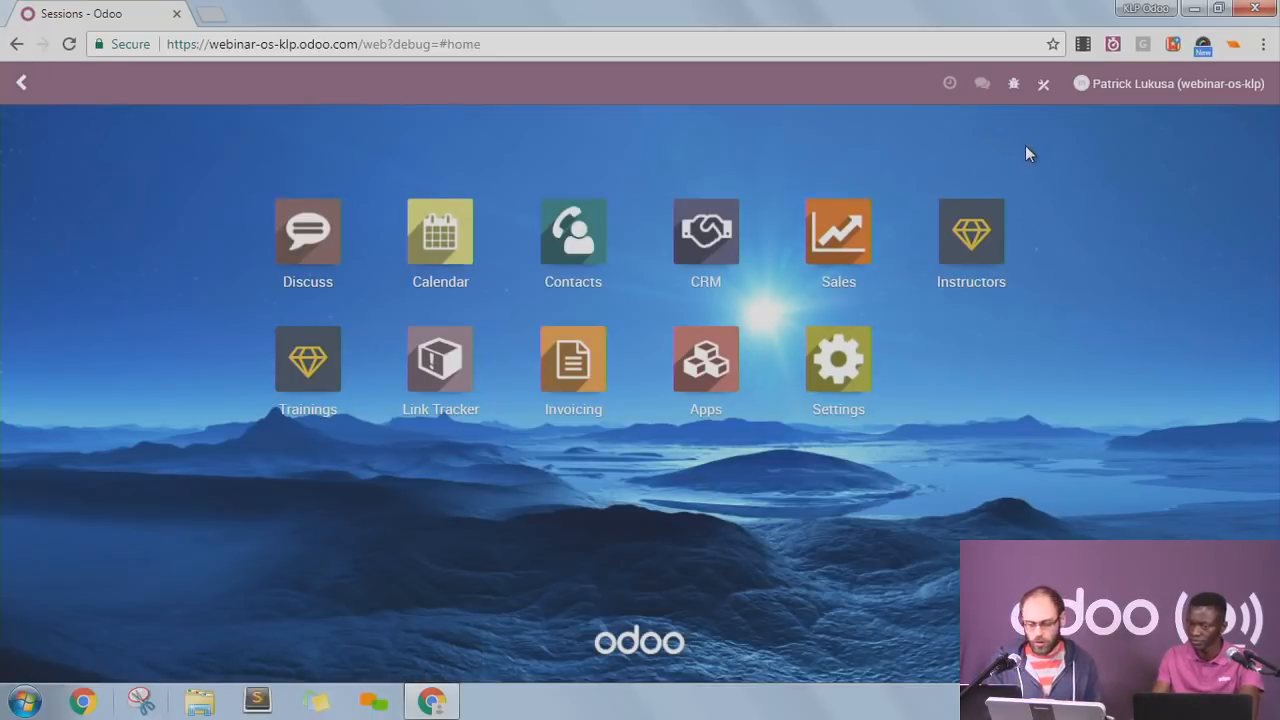
Open Studio from the home screen and look over its Customizations options.
click(1048, 98)
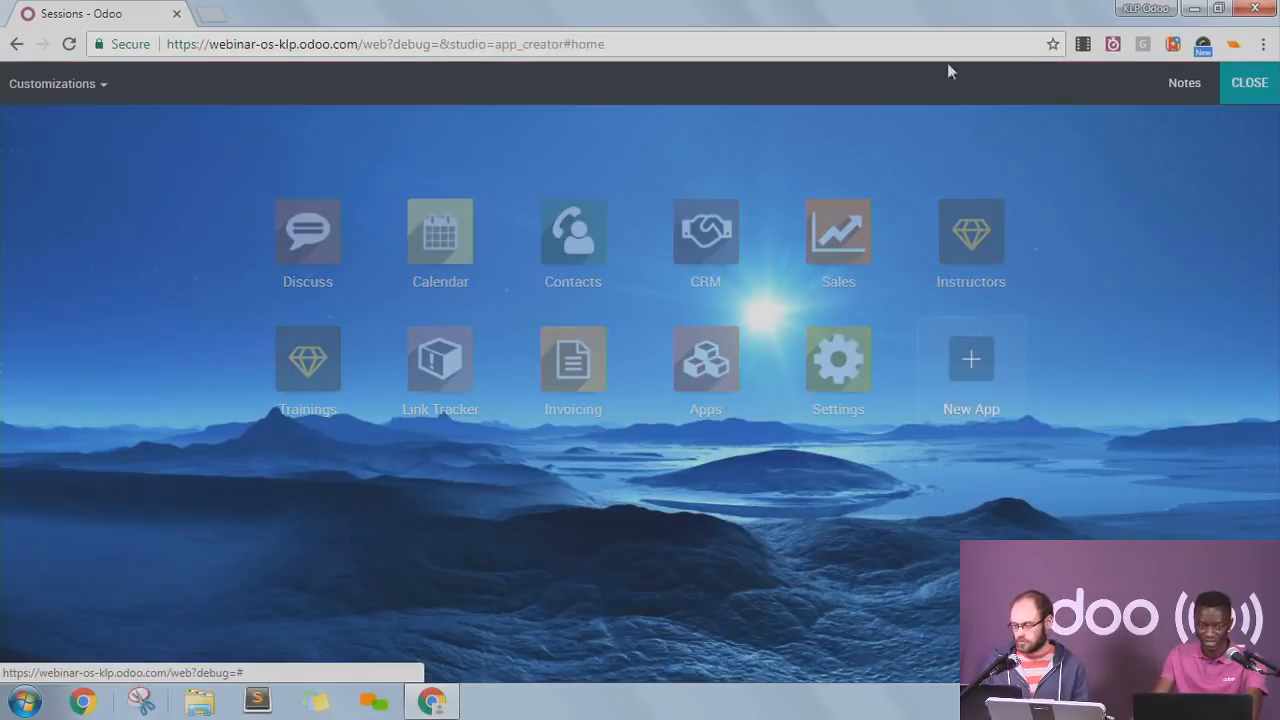
click(104, 88)
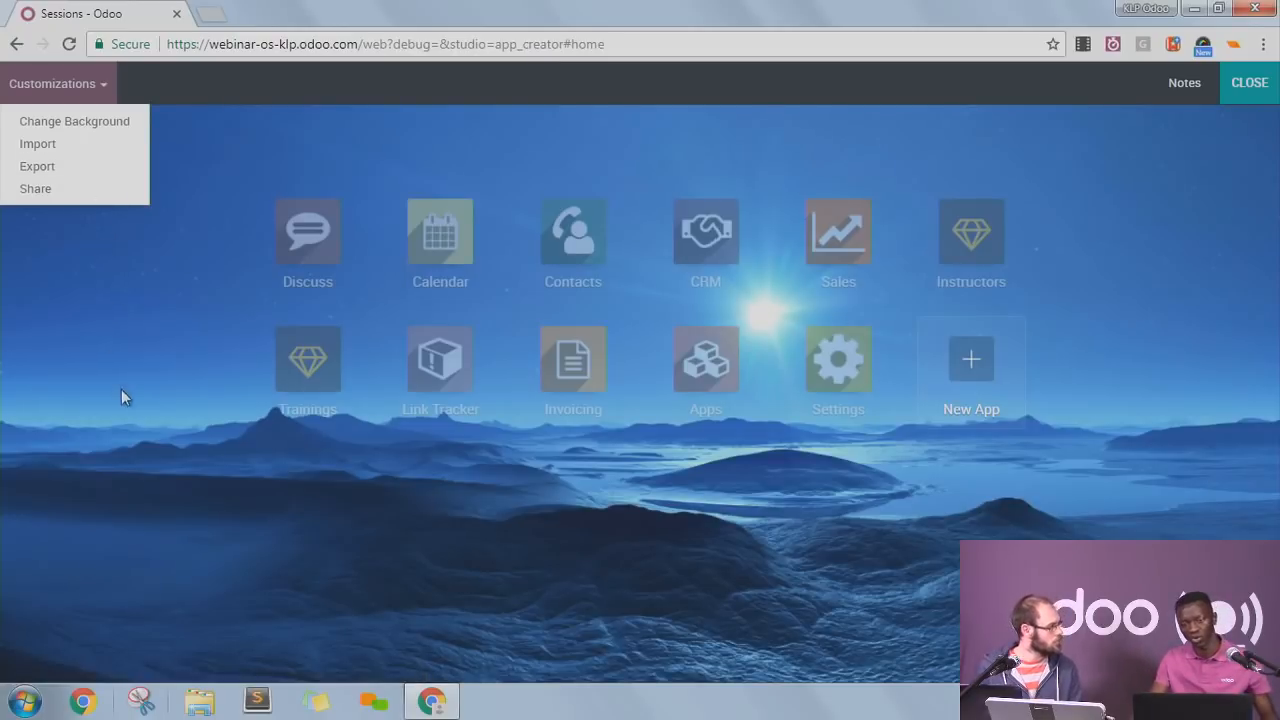
click(129, 419)
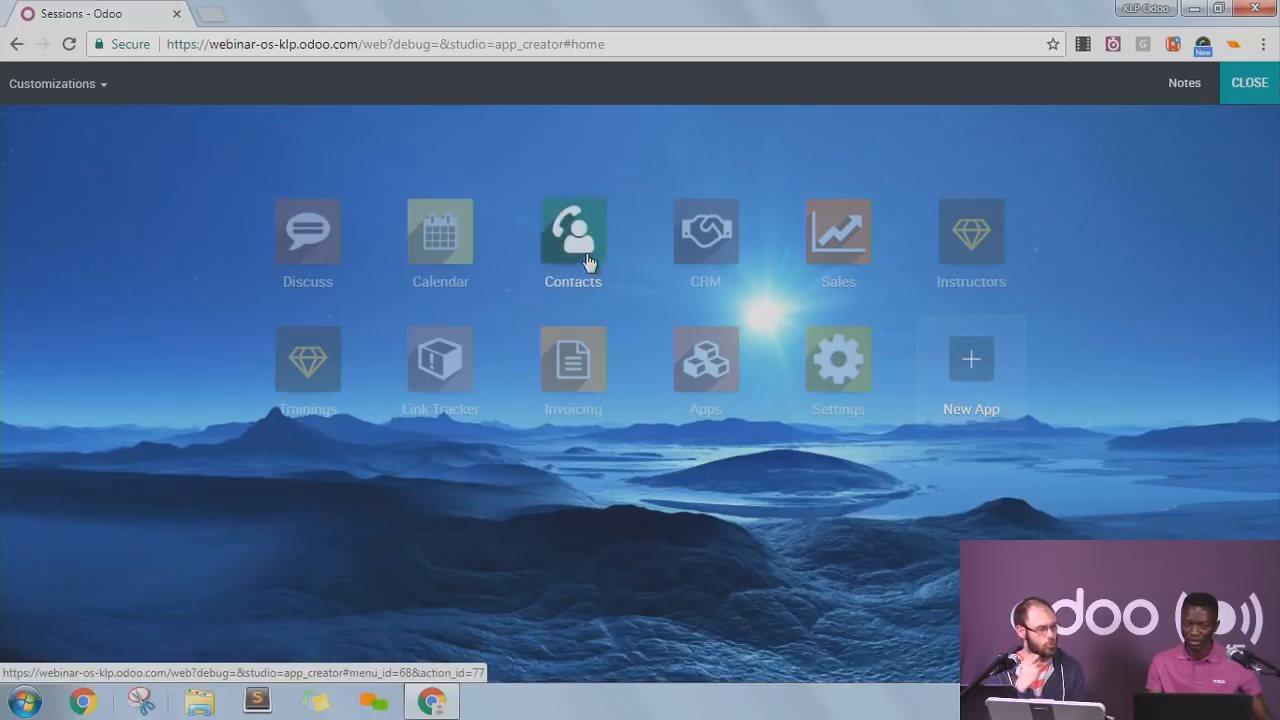
Open the Contacts form view for editing and show its Training Management page together with the available new field types.
click(570, 217)
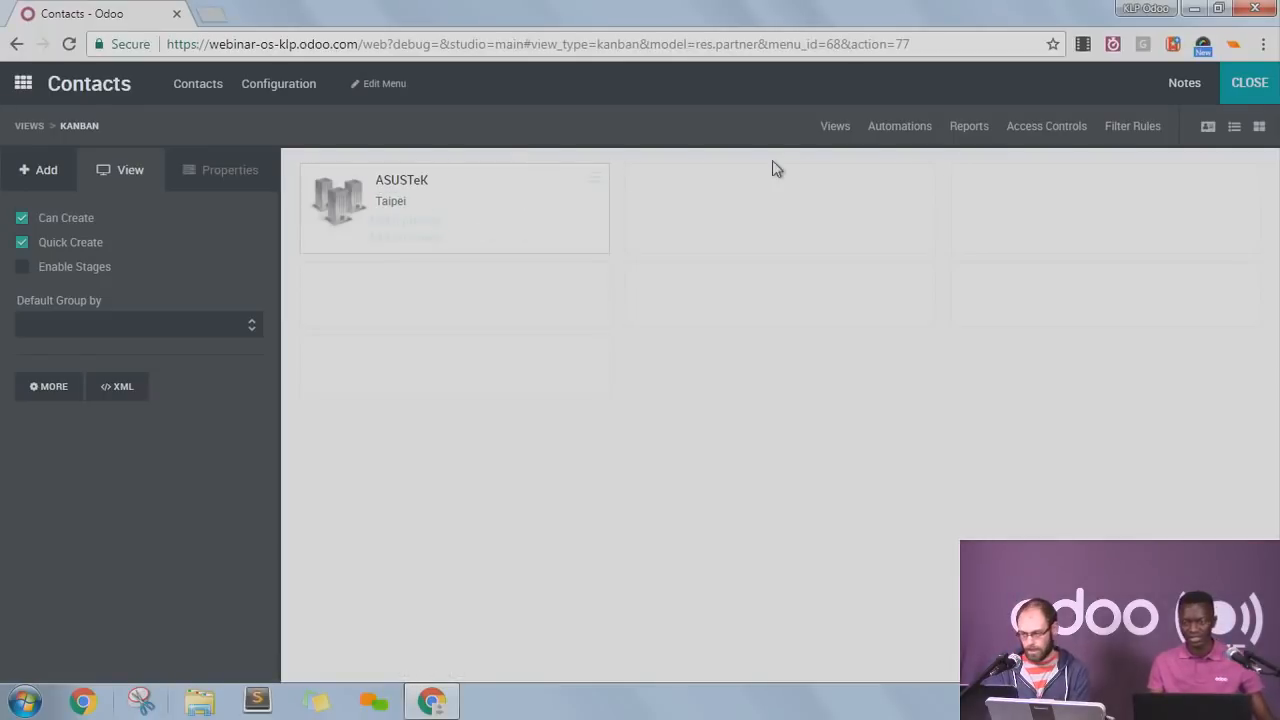
click(834, 126)
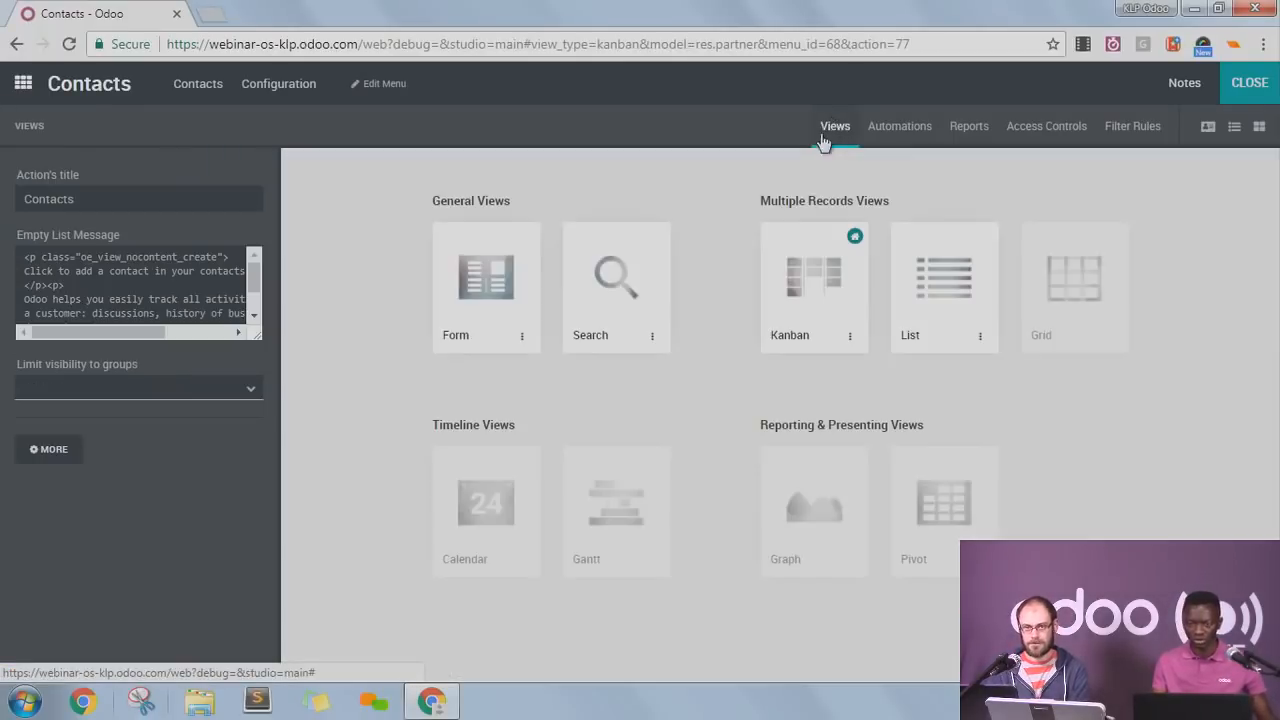
click(474, 300)
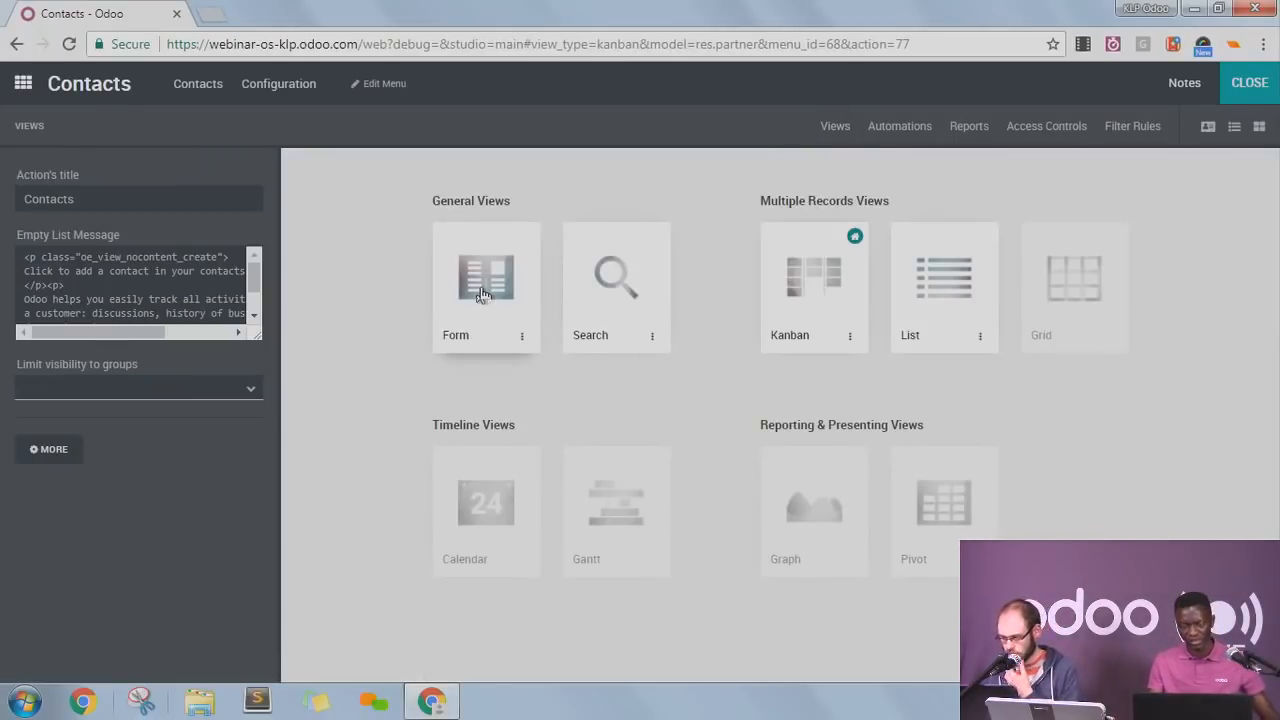
scroll(814, 449, down, 2)
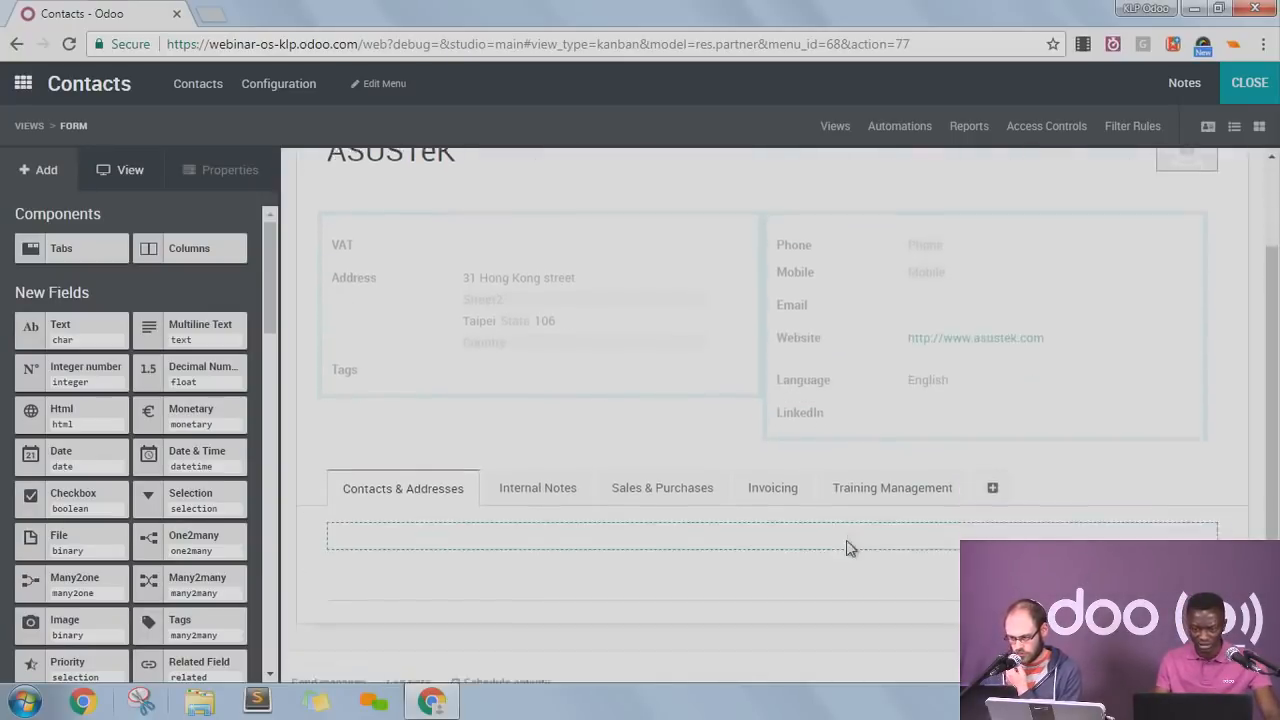
click(918, 468)
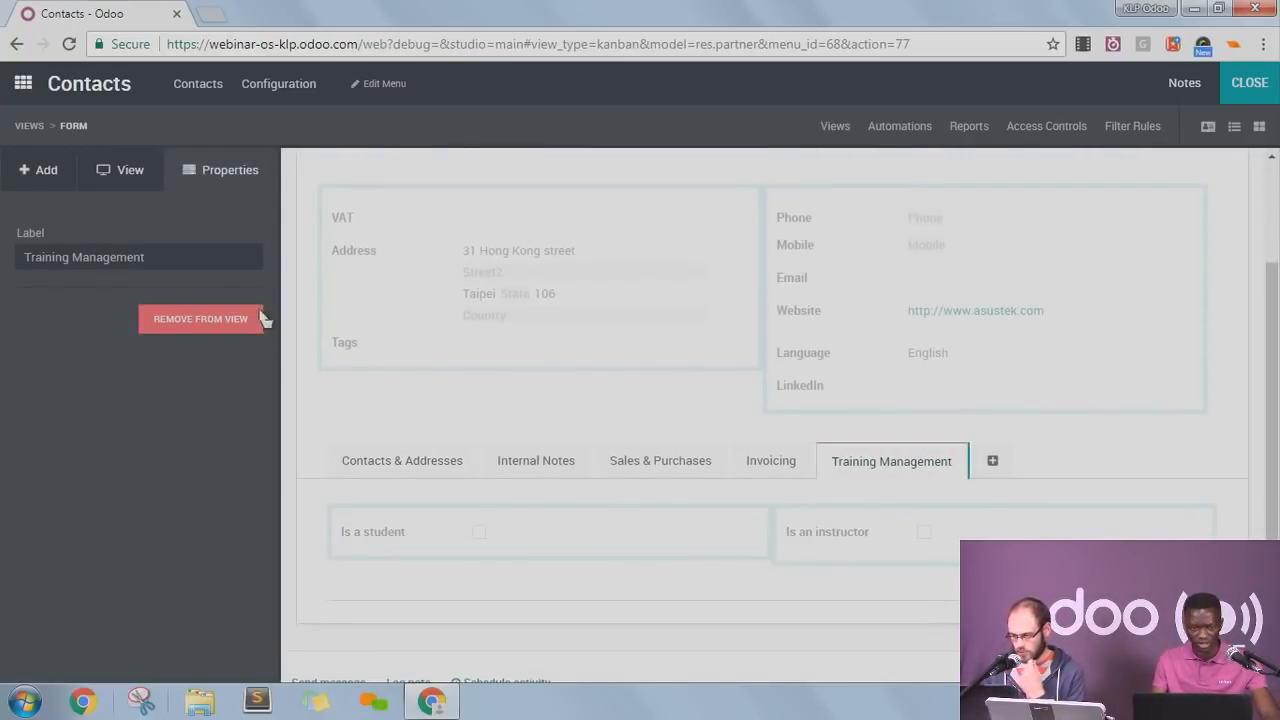
click(57, 180)
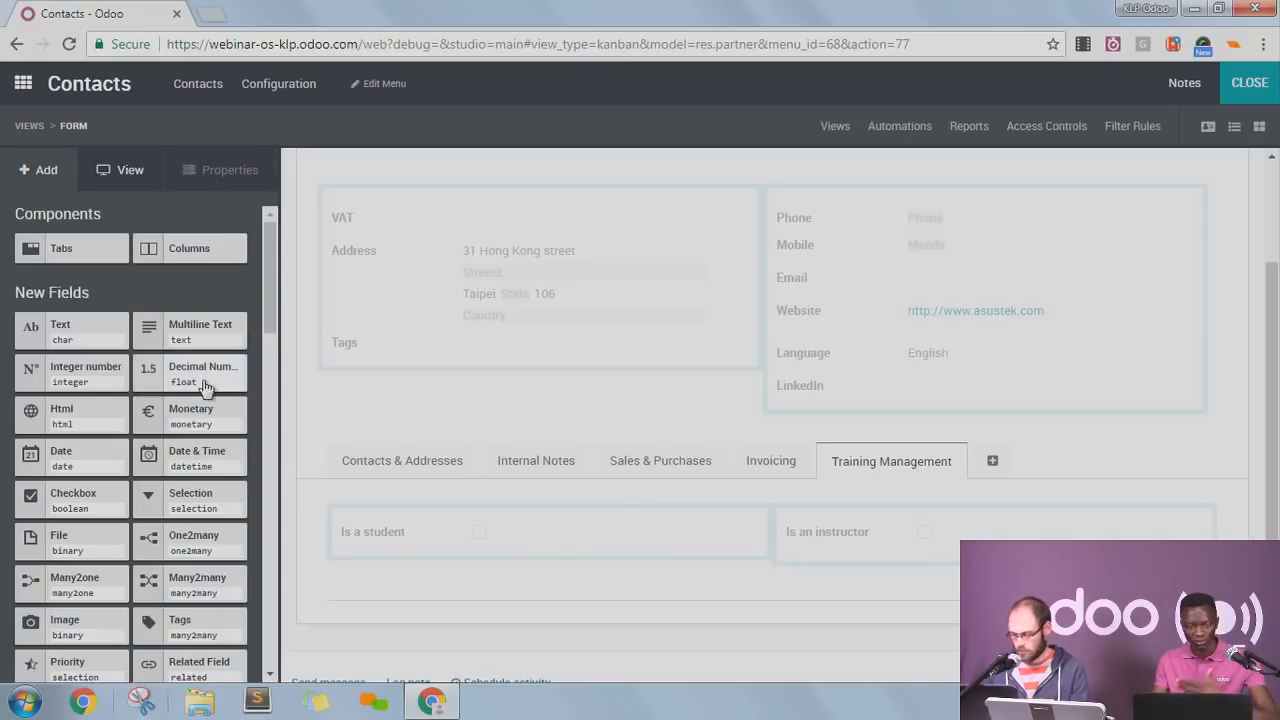
scroll(108, 455, down, 1)
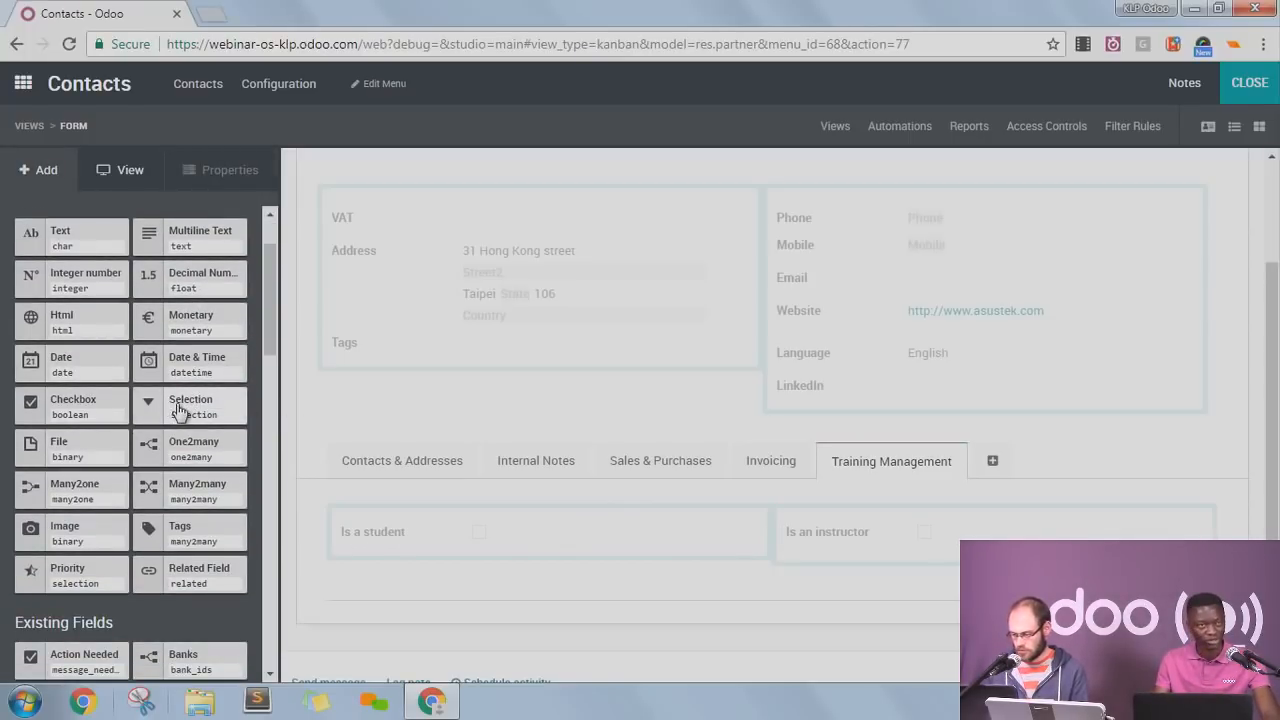
Add a Selection field below Is an instructor in Training Management, with the values Bachelor and Master.
drag(178, 410, 838, 585)
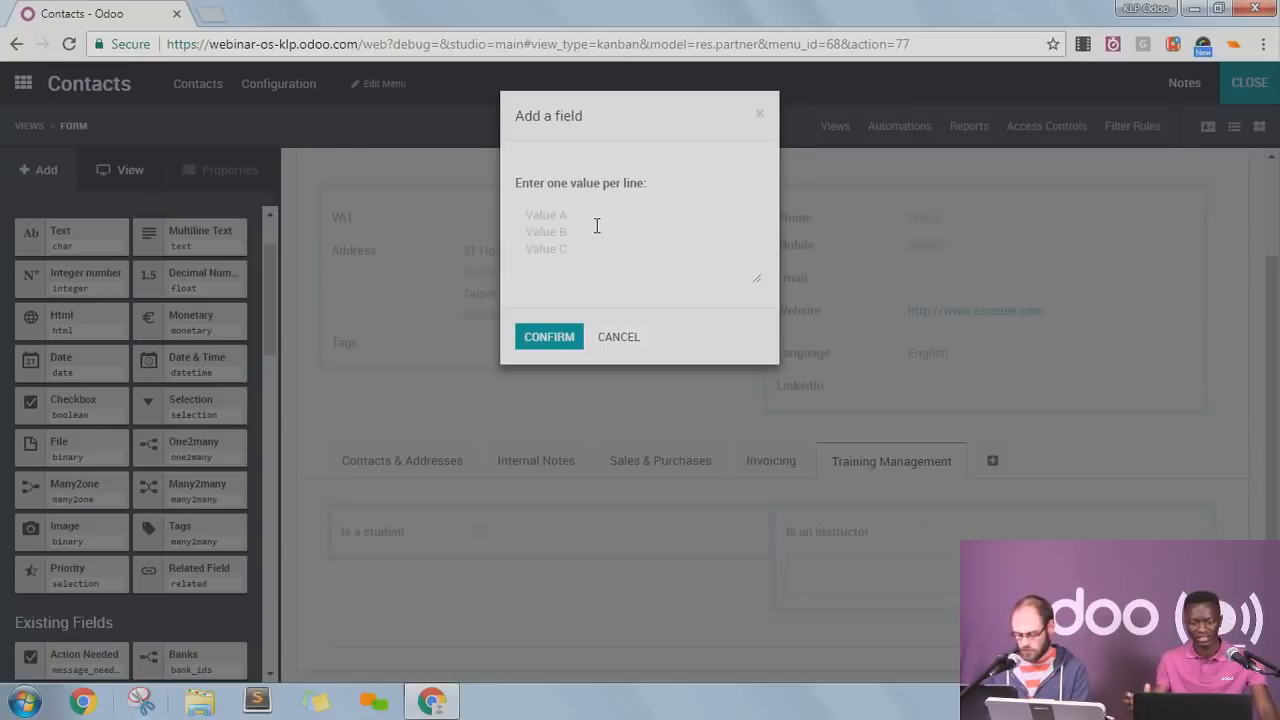
text(Diploma)
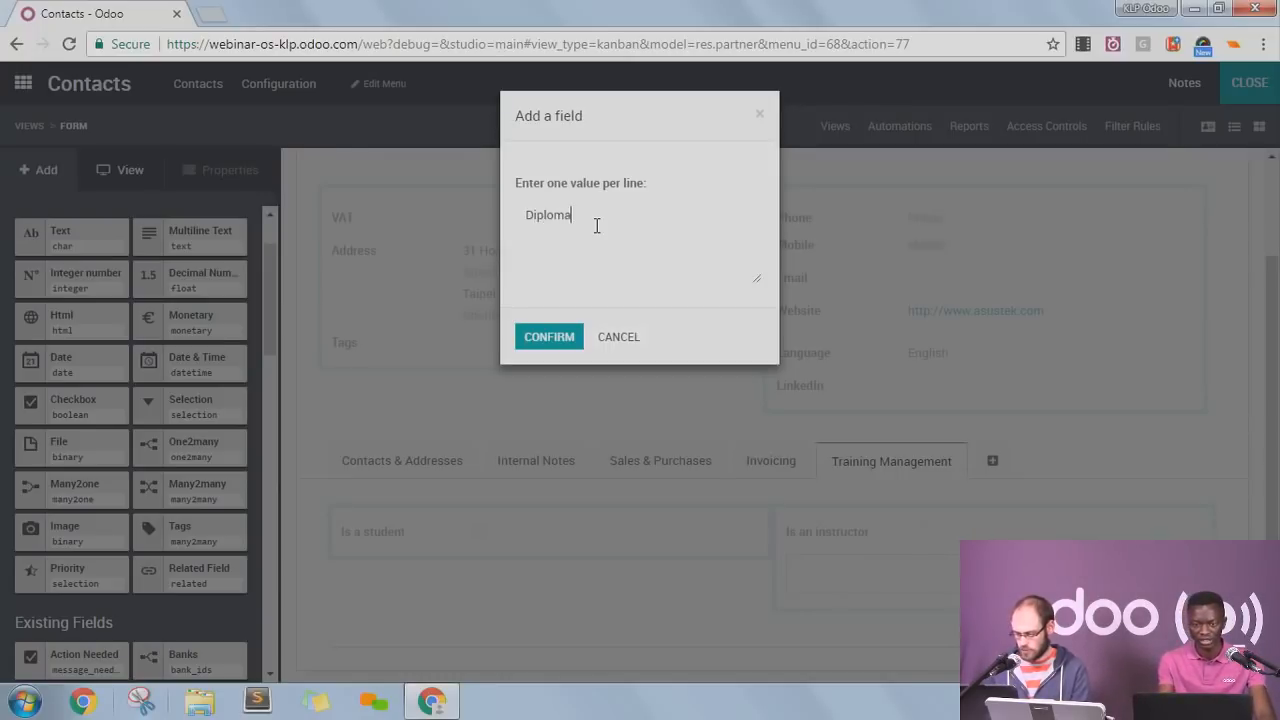
key(Return)
text(D)
key(BackSpace)
key(BackSpace)
key(BackSpace)
key(BackSpace)
key(BackSpace)
key(BackSpace)
key(BackSpace)
key(BackSpace)
key(BackSpace)
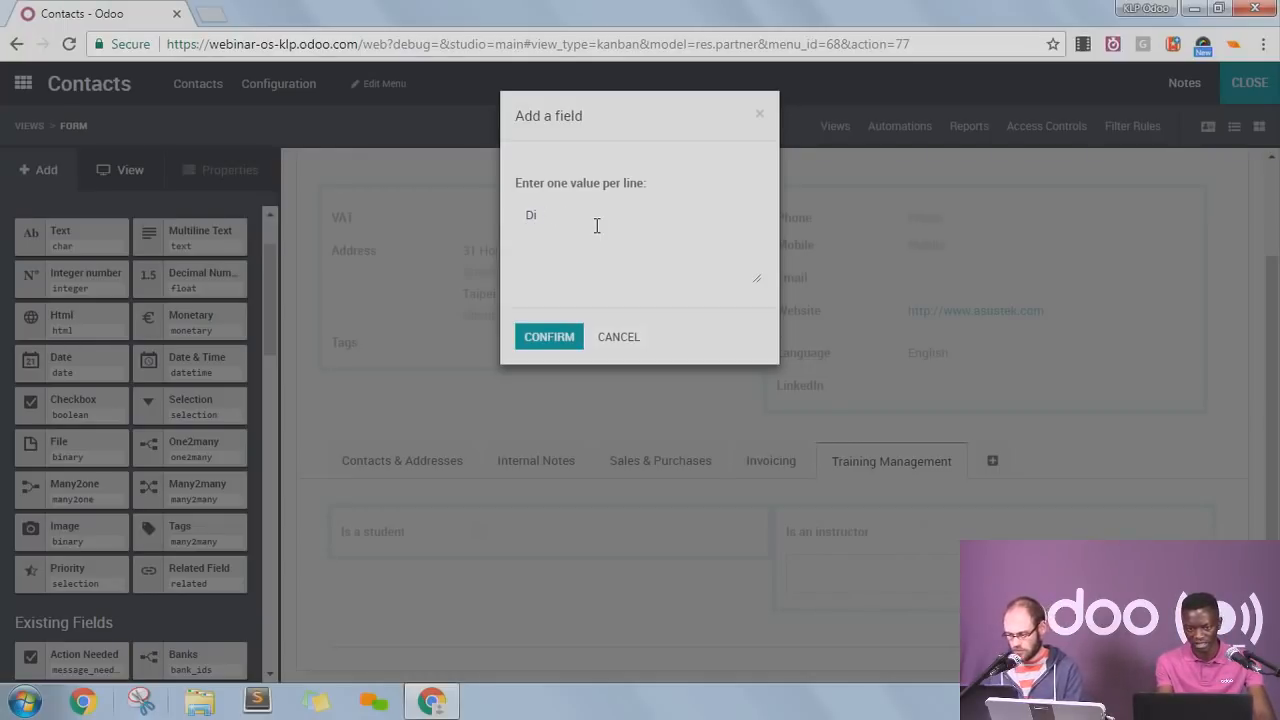
text(Bachelor)
key(Return)
text(Master)
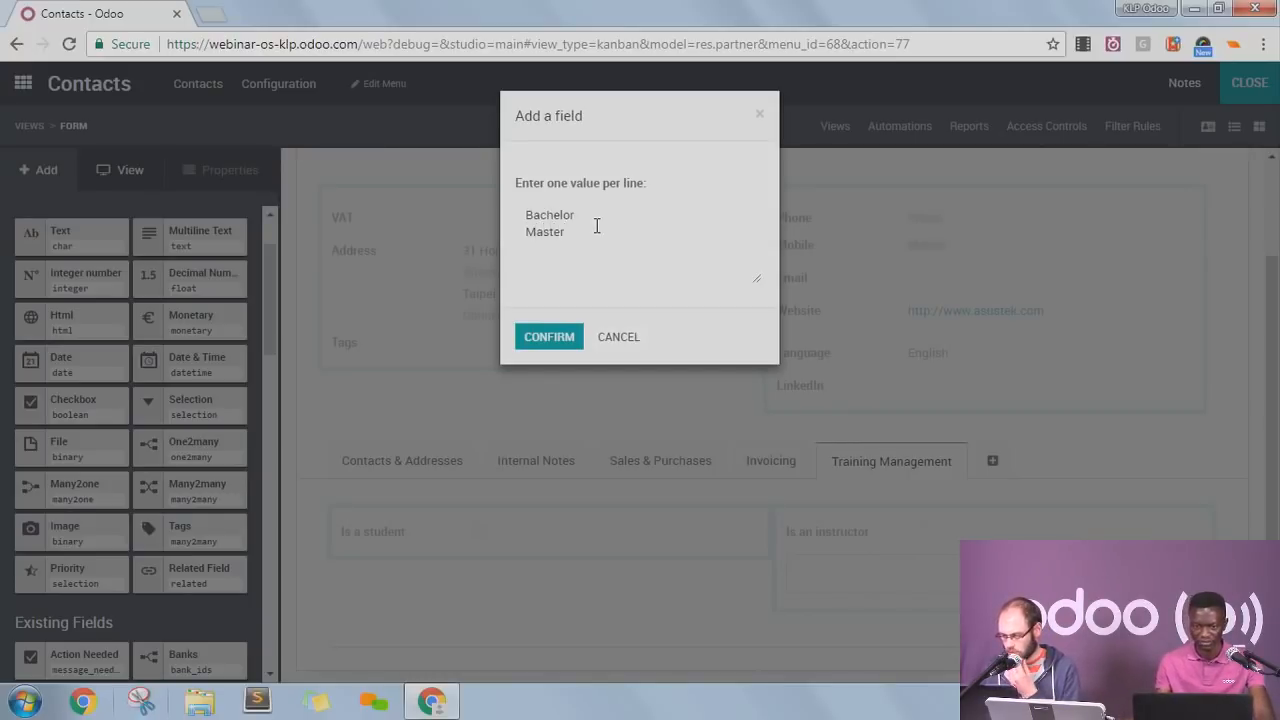
click(545, 338)
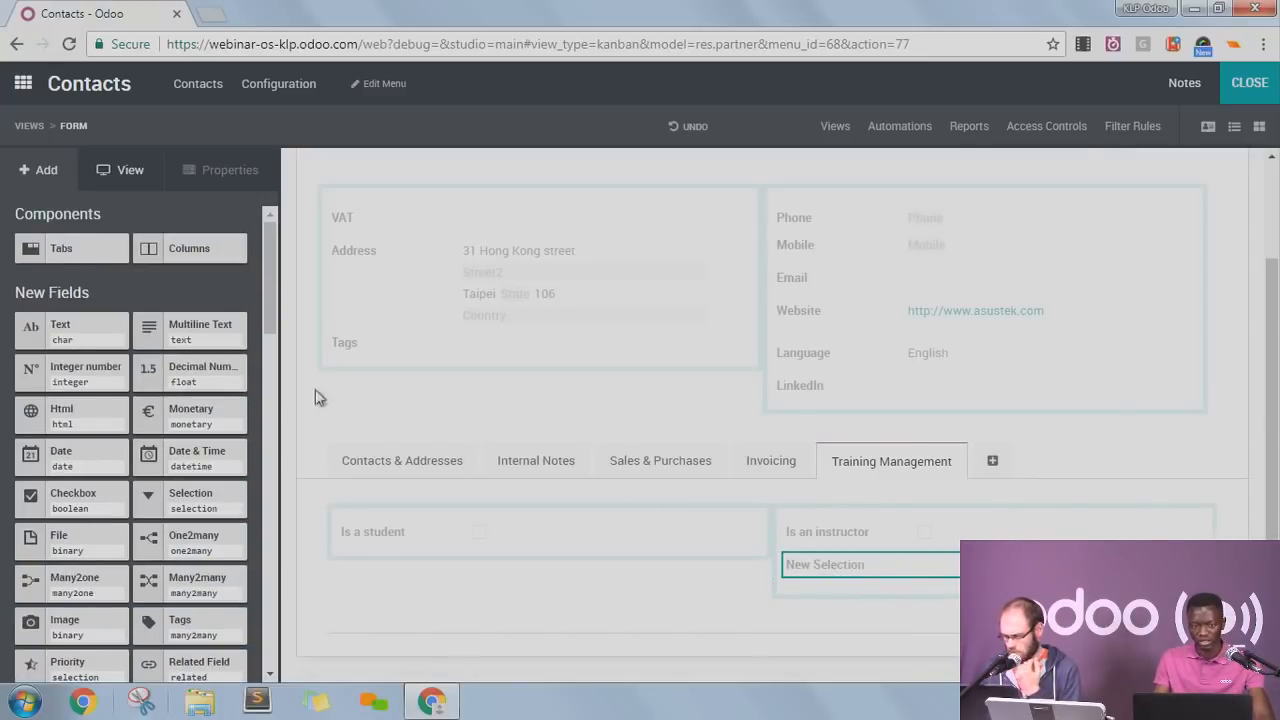
Label the new selection field Diploma, leave Studio and return to the home screen.
triple_click(124, 345)
text(Diploma)
click(1038, 450)
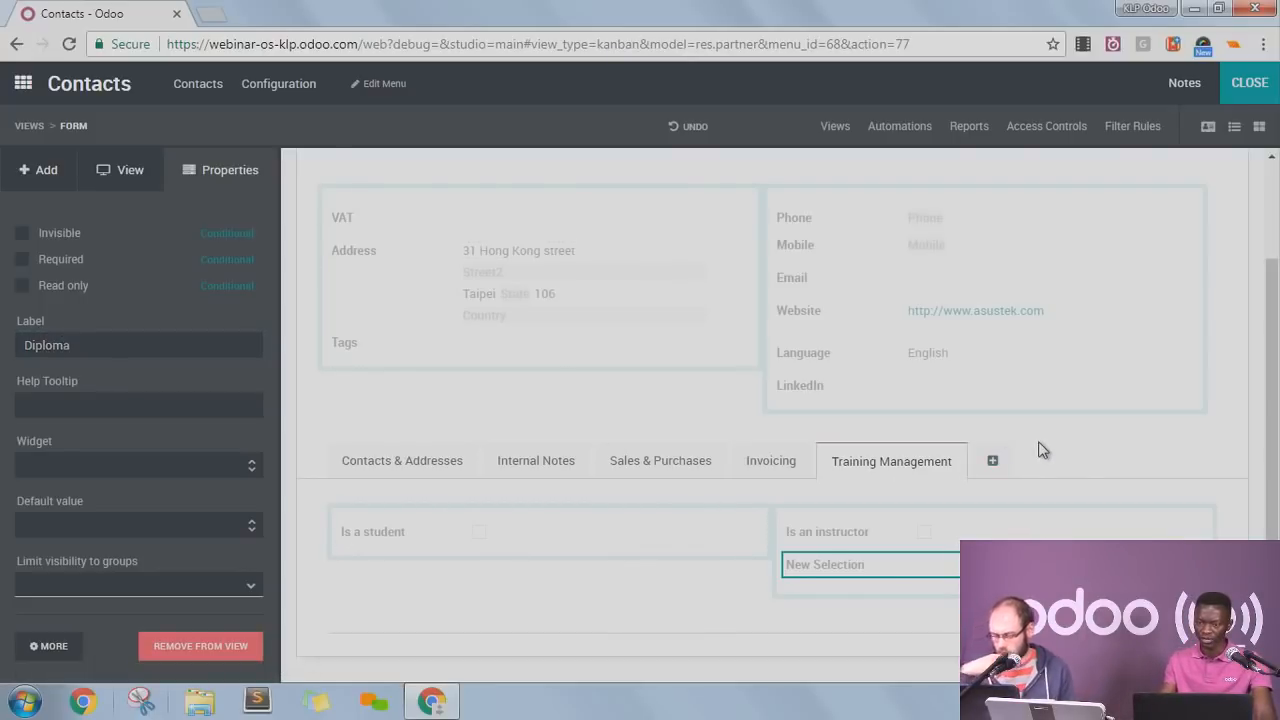
click(1238, 86)
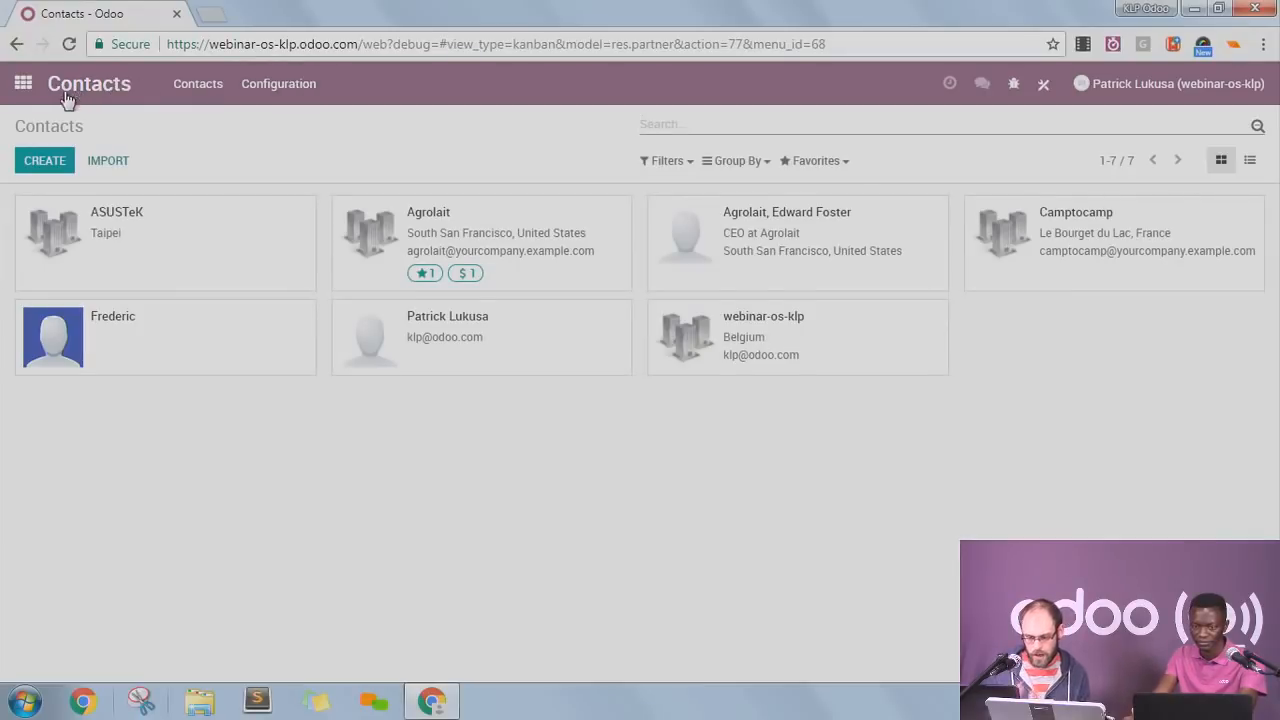
click(22, 85)
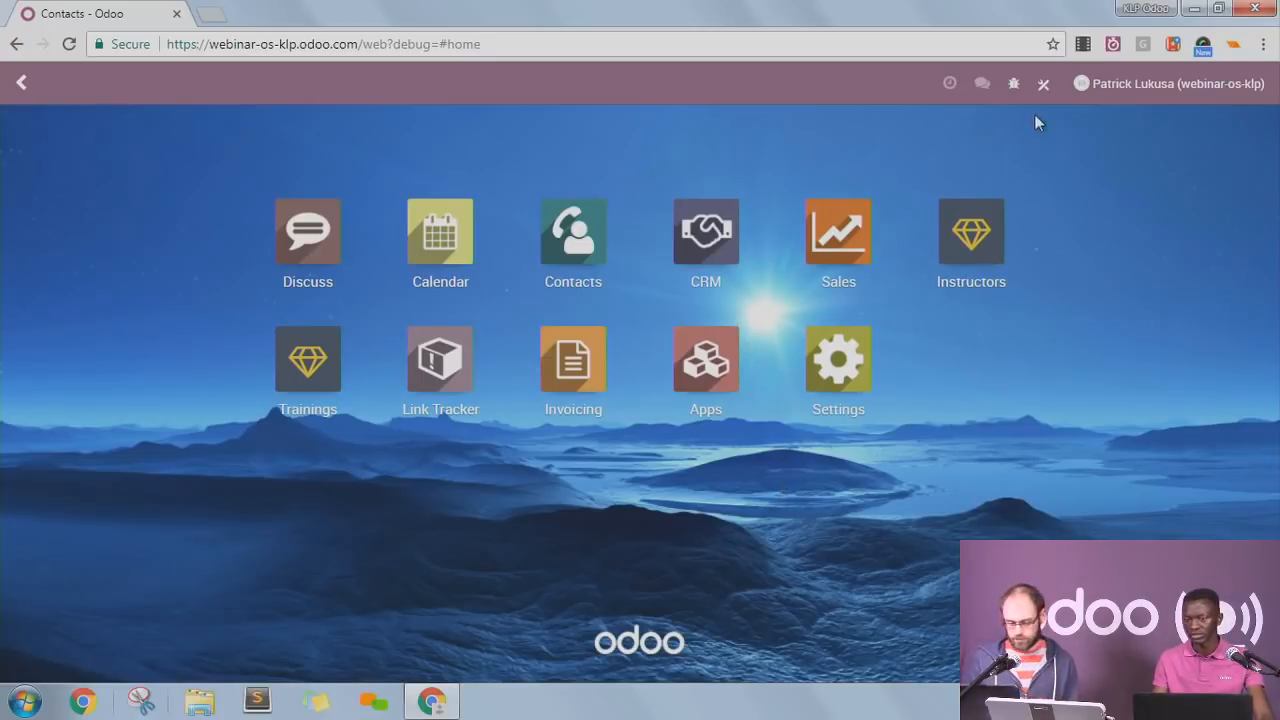
Open Studio again, view the CRM pipeline's Kanban view and return to the app overview.
click(1043, 85)
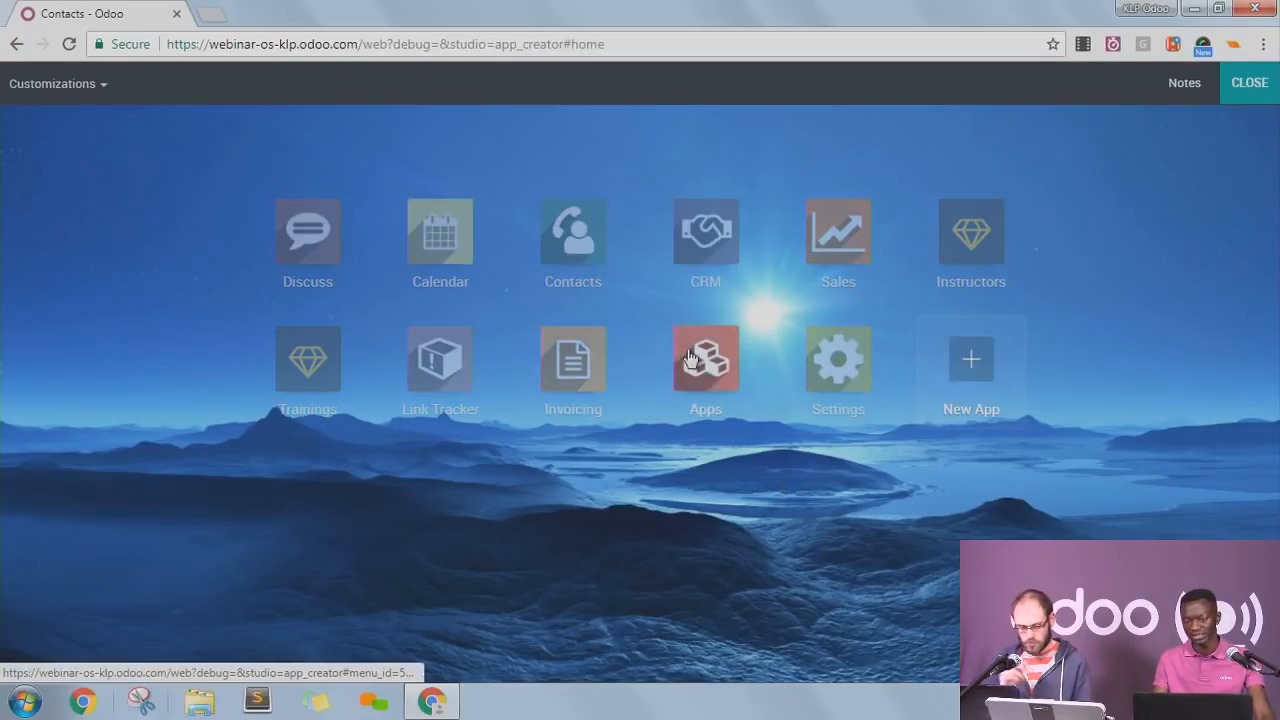
click(708, 258)
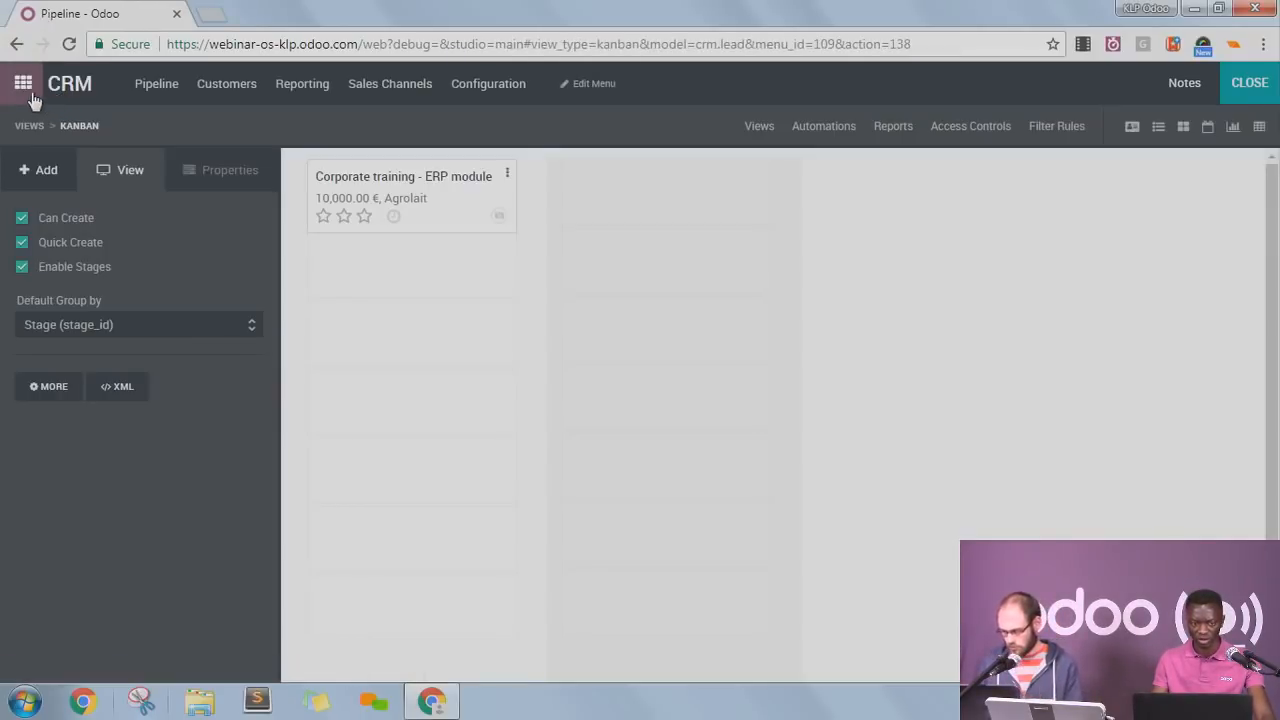
click(36, 98)
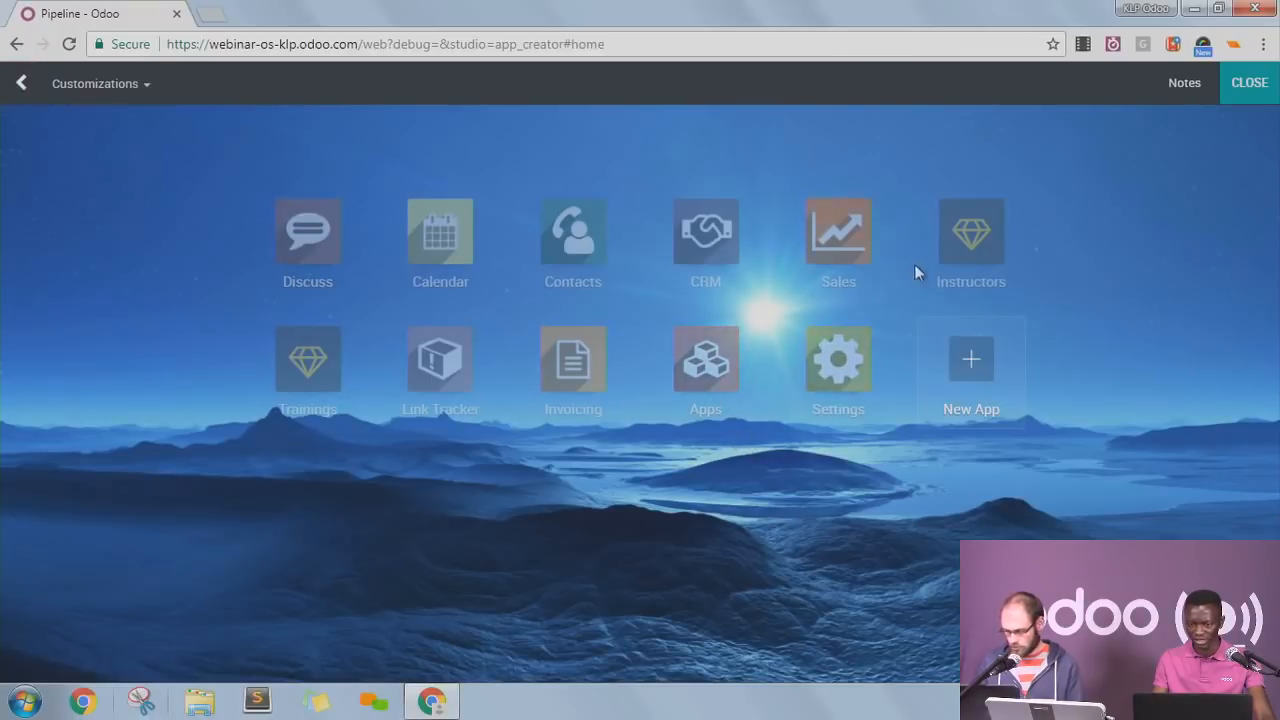
Open the Trainings app in Studio and look at the form view of its Trainings model.
click(302, 366)
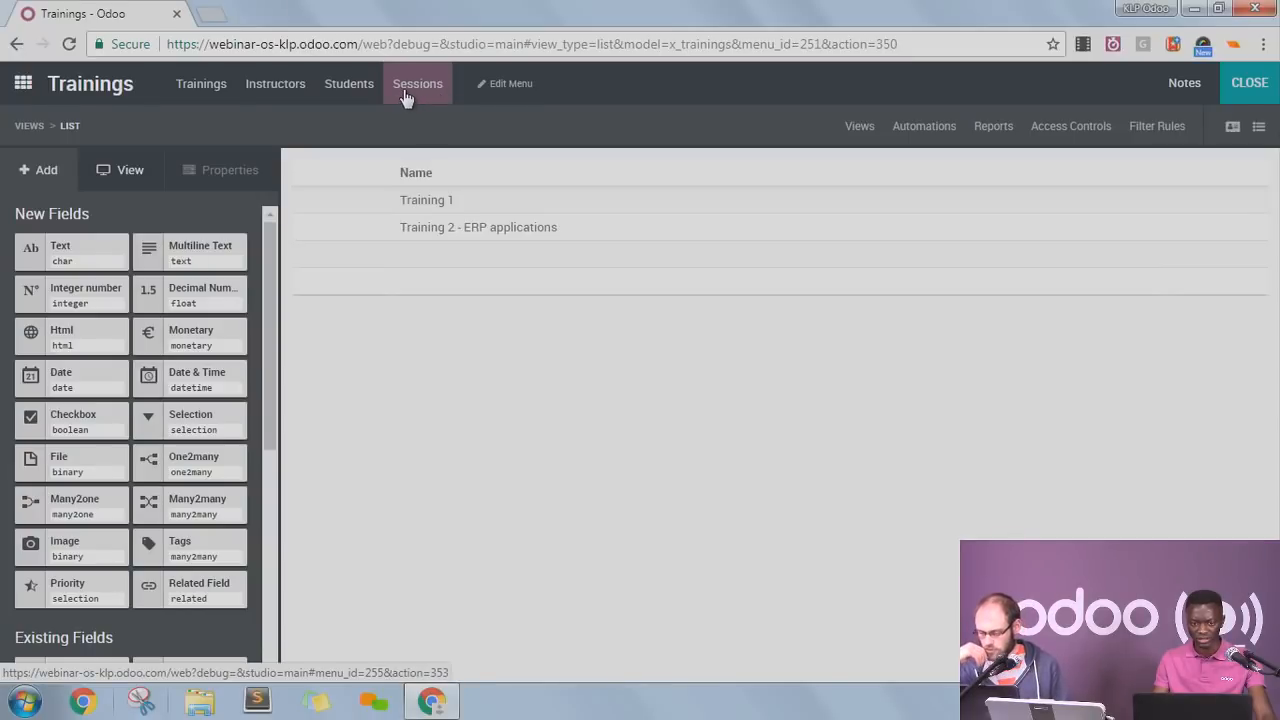
click(210, 88)
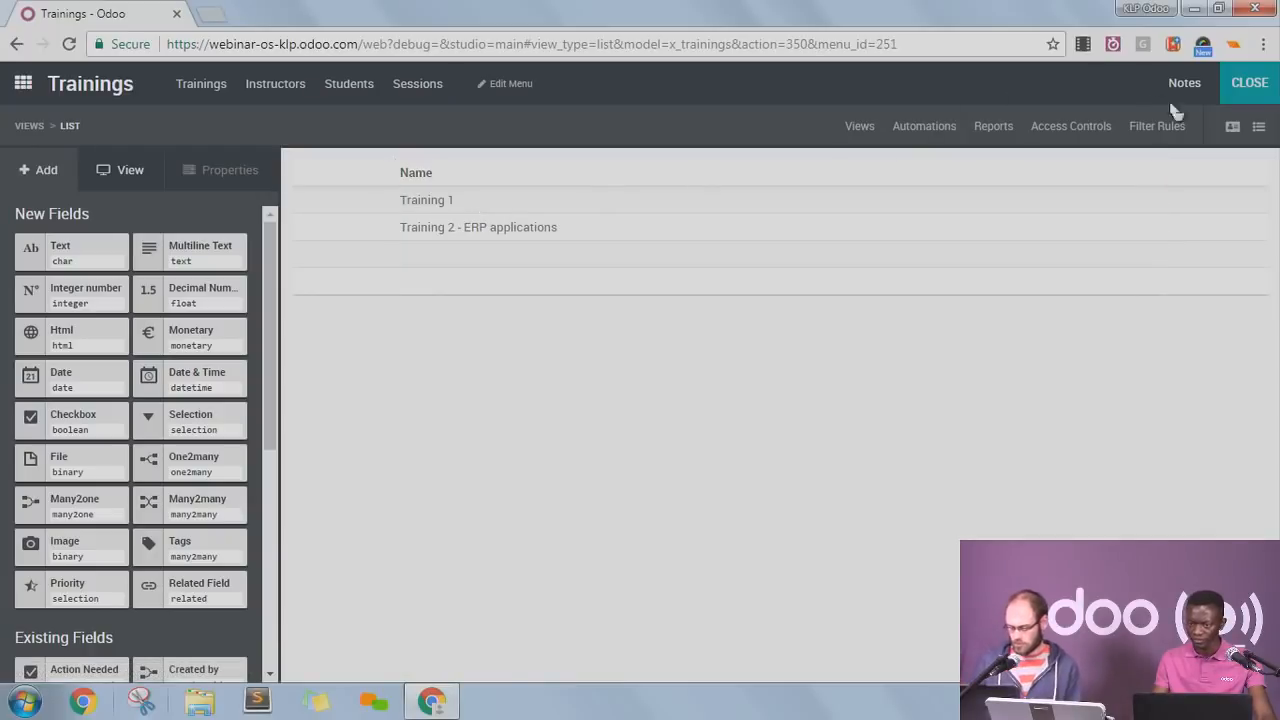
click(859, 126)
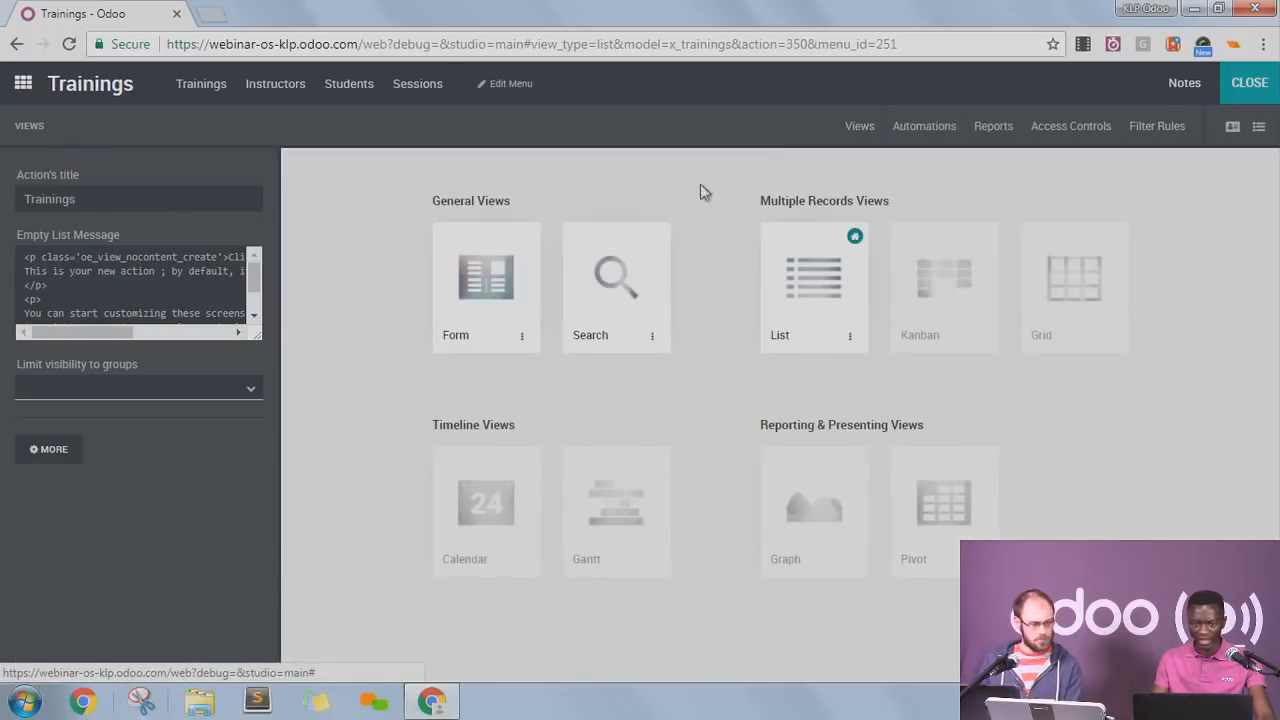
click(515, 281)
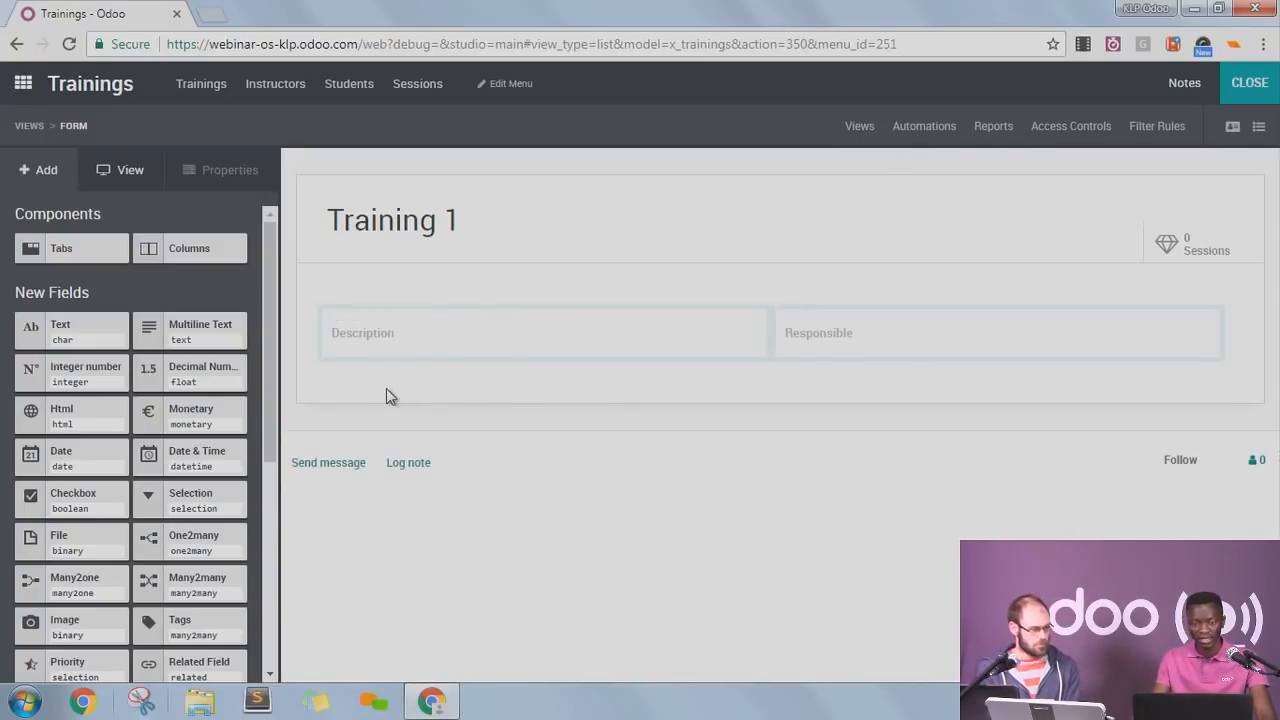
click(986, 130)
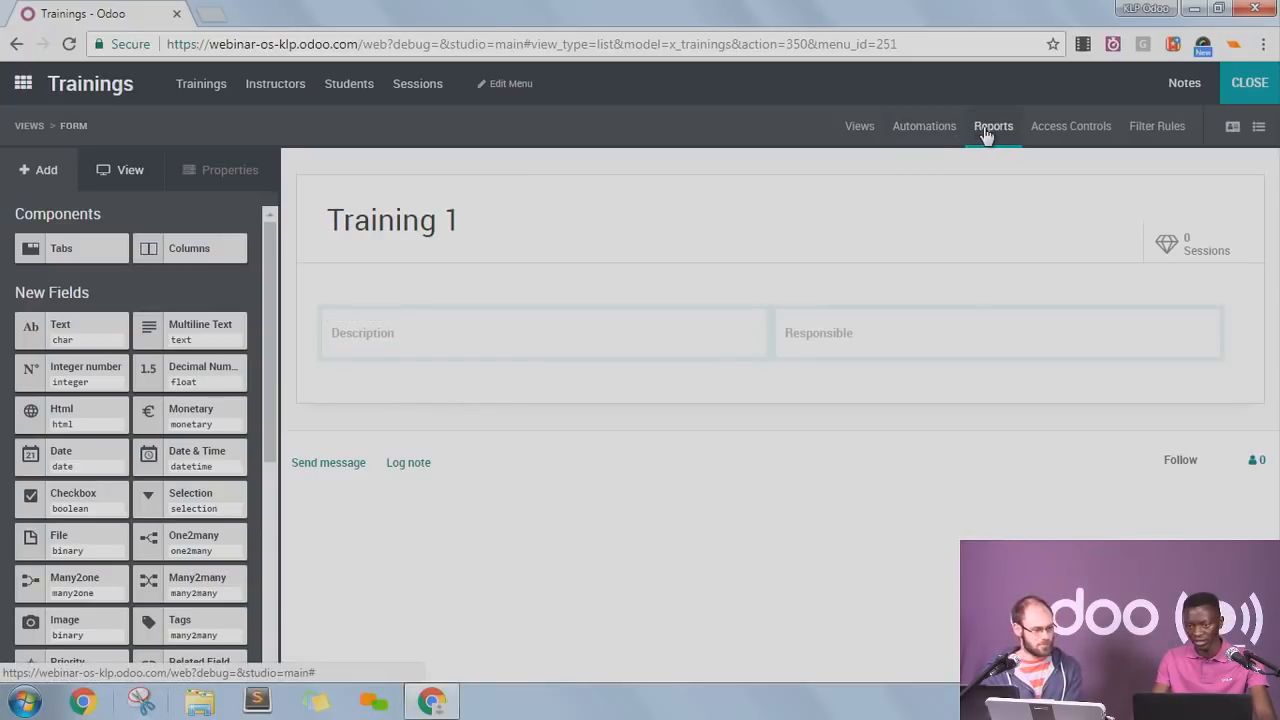
Create a new automated action for the Trainings model and name it Compute remaining seats.
click(945, 138)
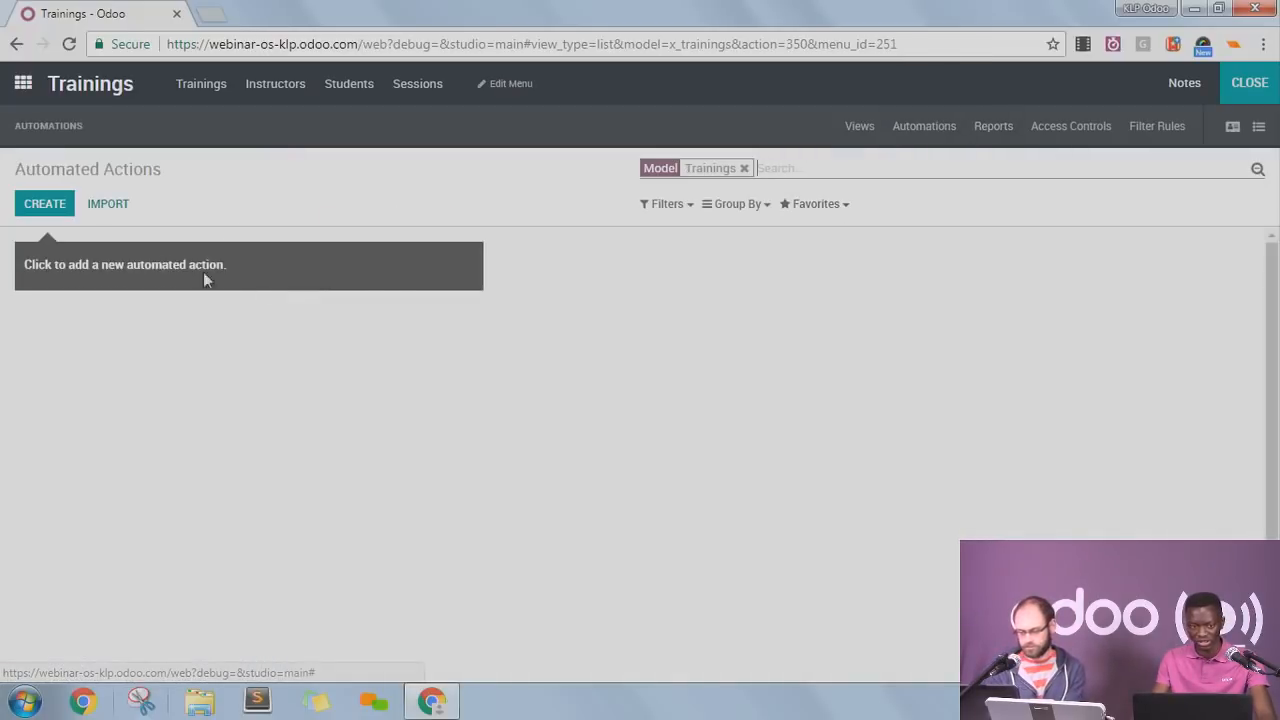
click(45, 204)
click(190, 338)
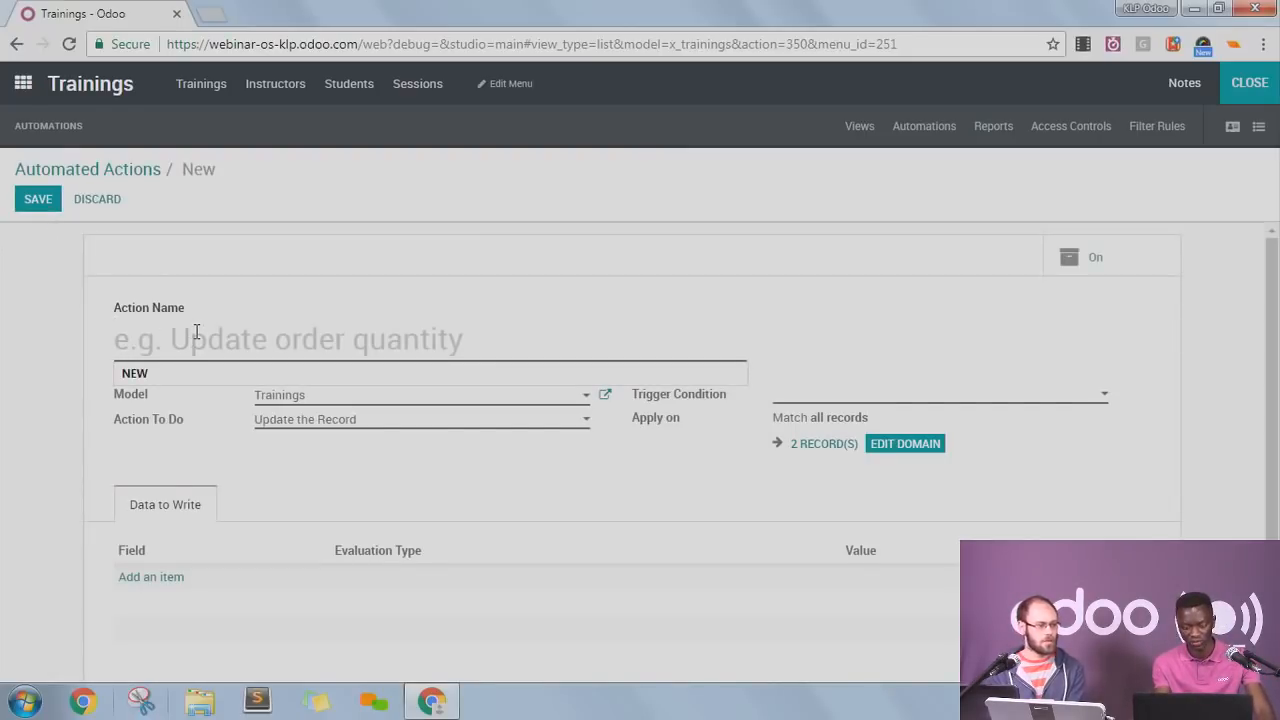
text(Compute re)
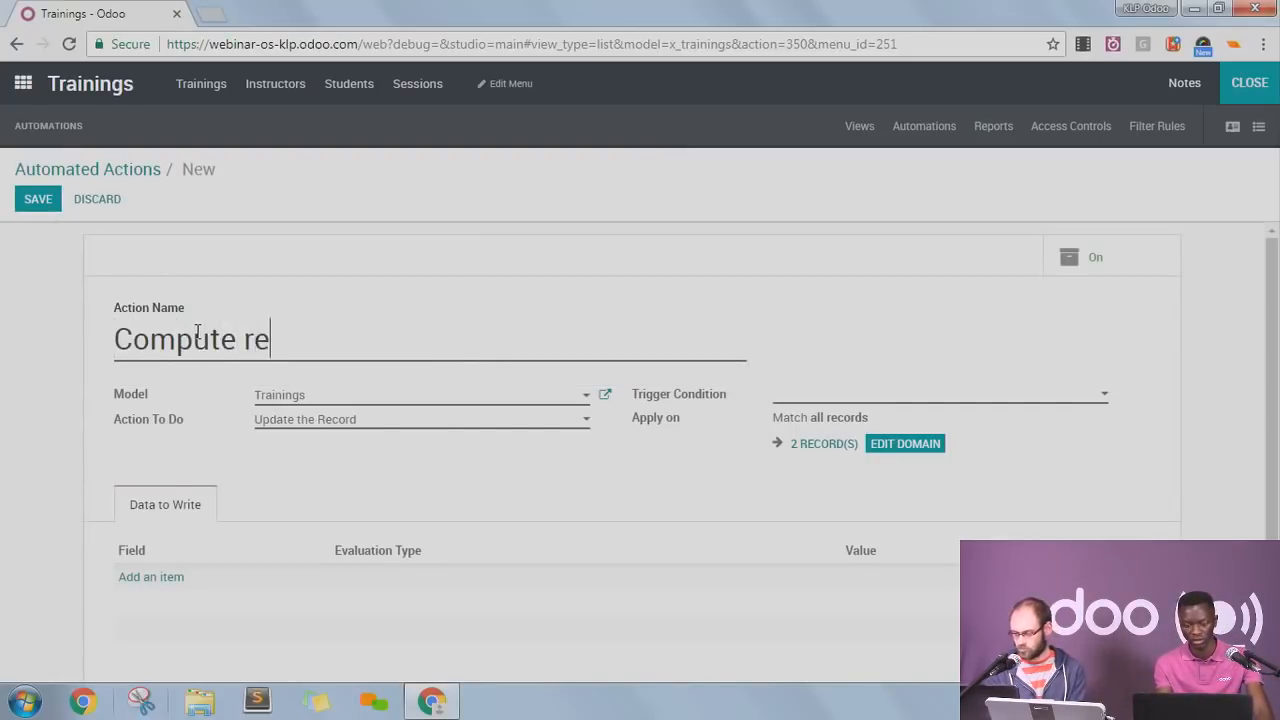
text(maining seats)
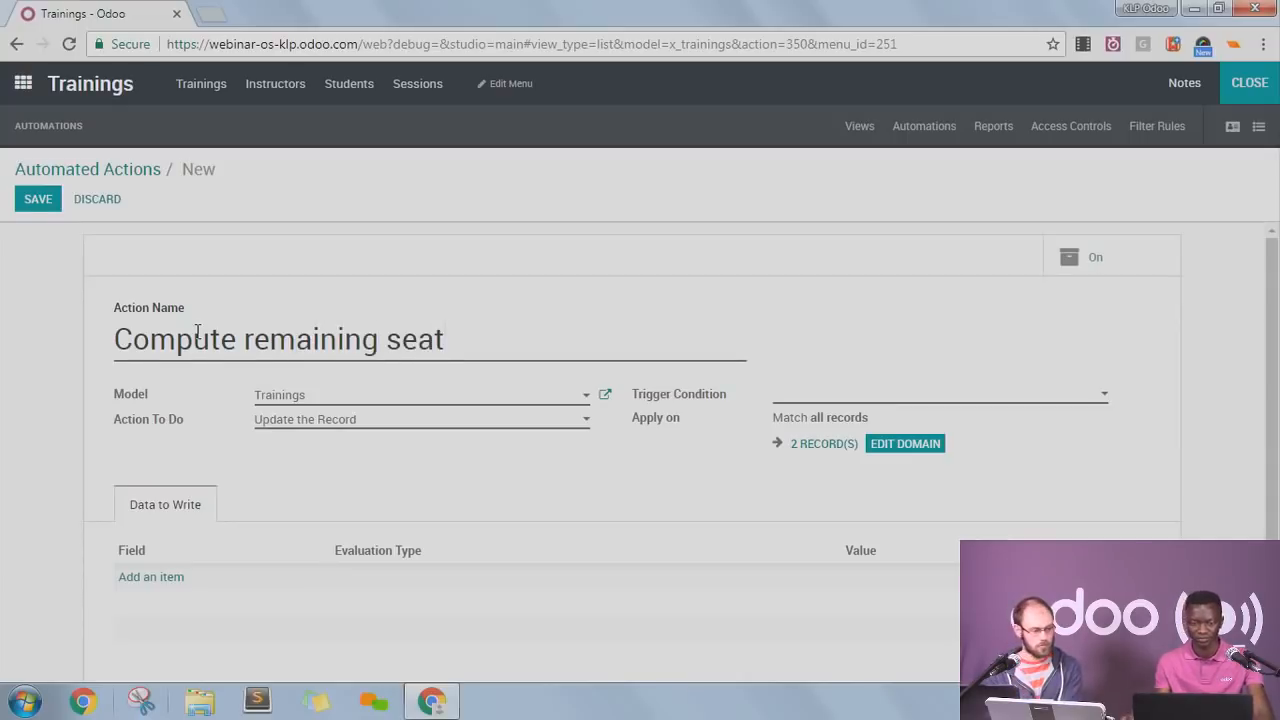
Set the action to Execute Python Code with the trigger On Update, look at its code editor and discard the new action.
click(369, 422)
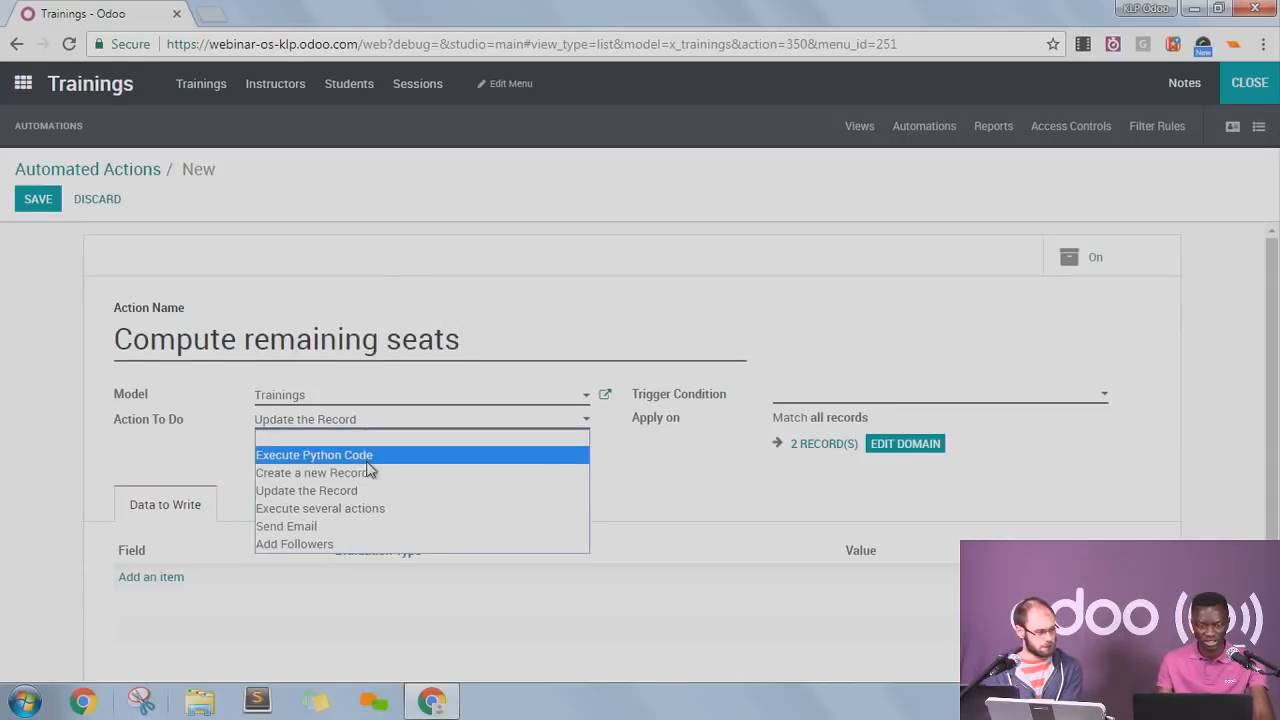
click(369, 456)
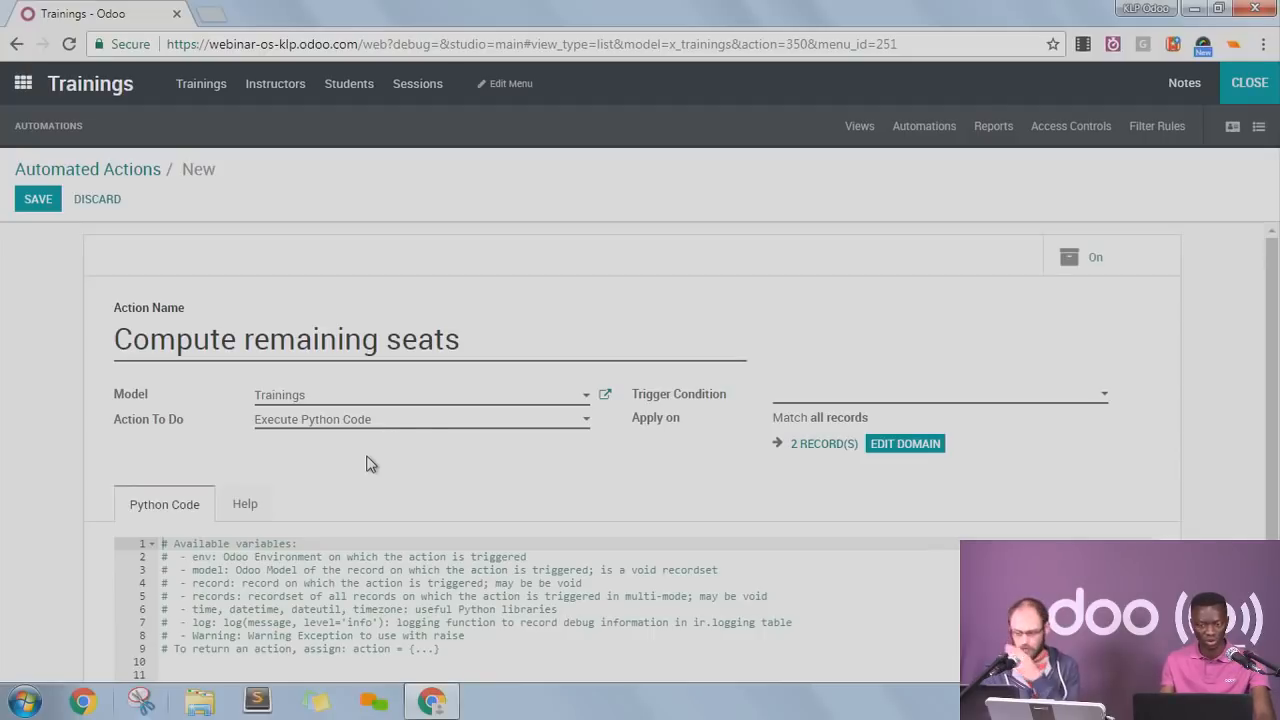
click(900, 400)
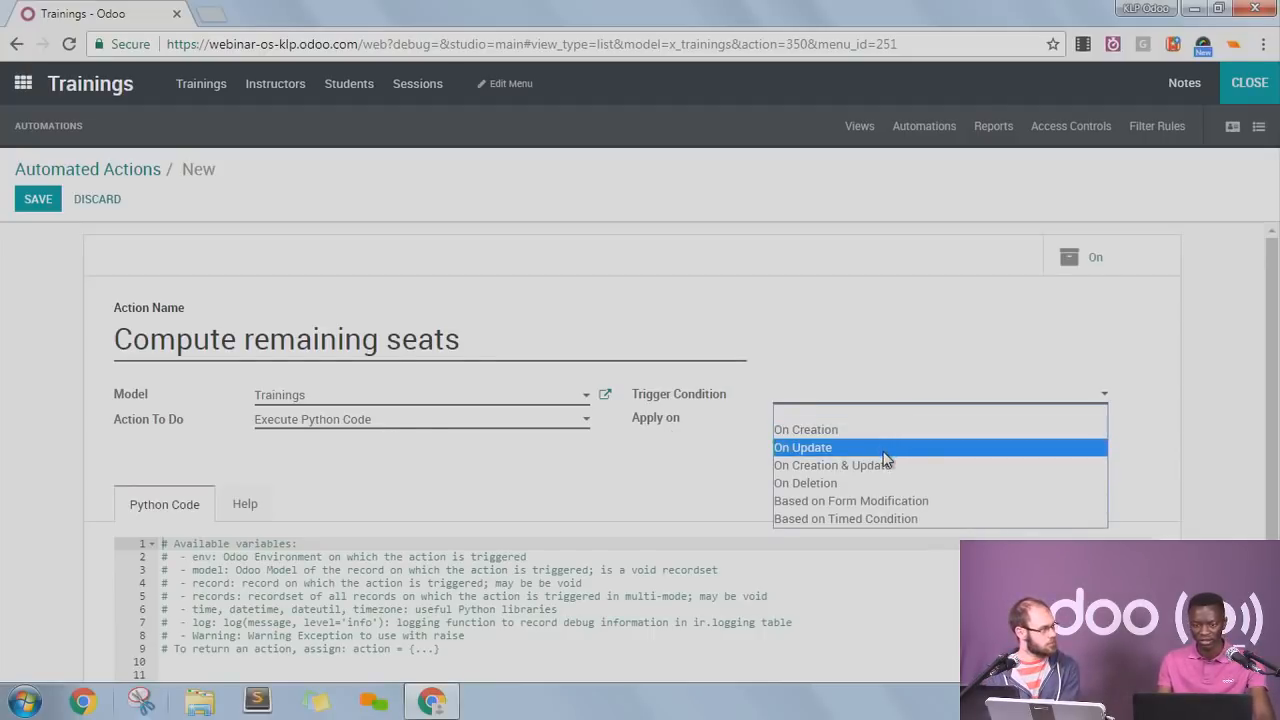
click(880, 447)
scroll(674, 471, down, 2)
click(461, 598)
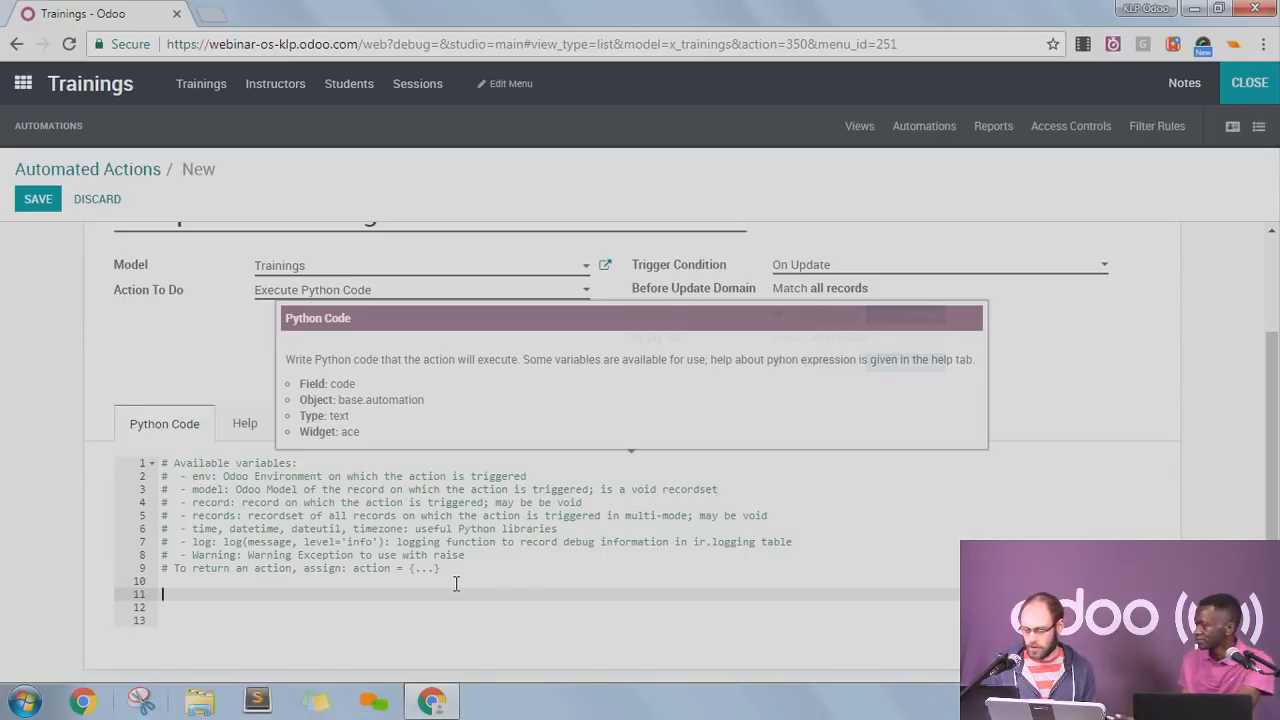
click(97, 199)
click(368, 219)
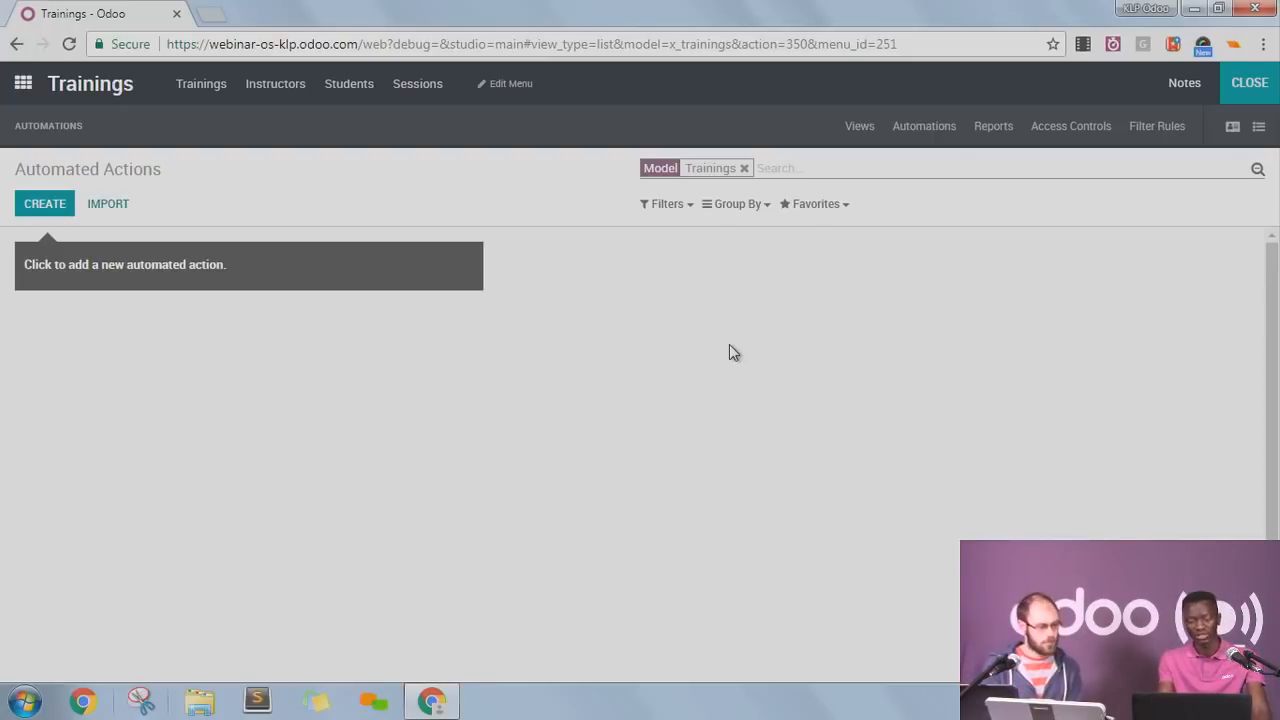
View the odoo.sh homepage in a separate browser tab, close it and return to Studio's app overview.
key(ctrl+t)
text(odoo.sh)
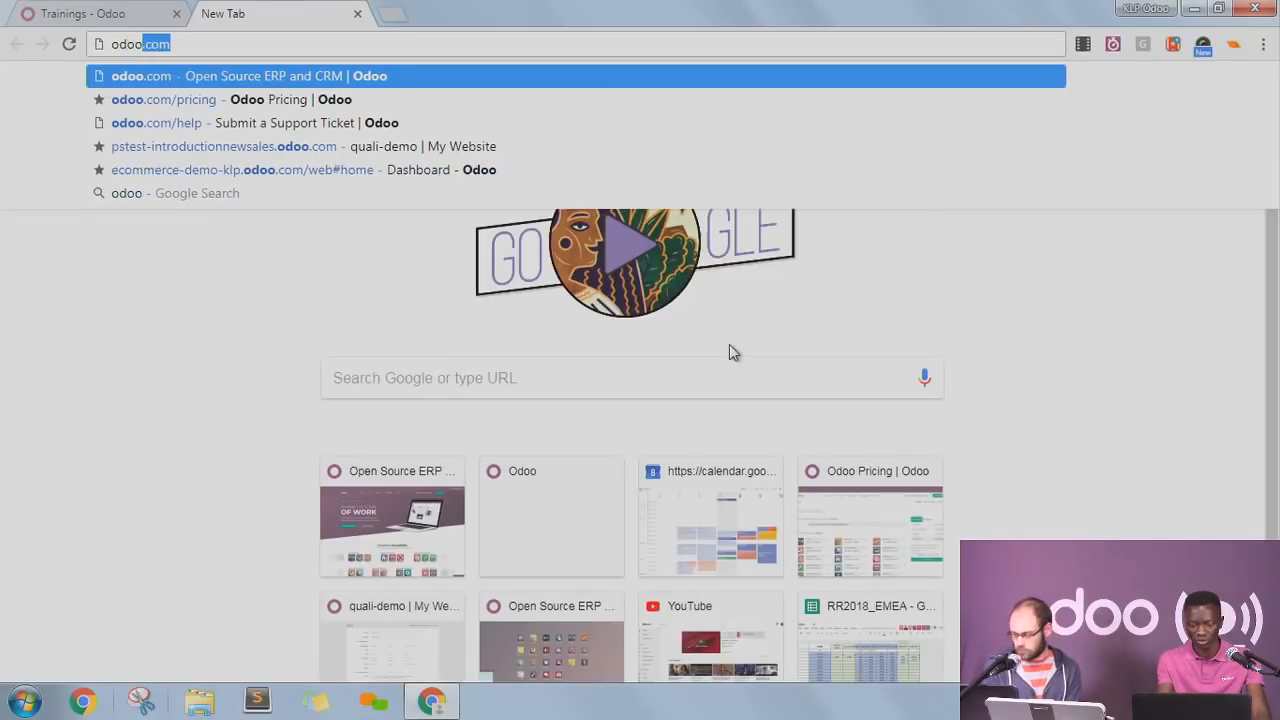
key(Return)
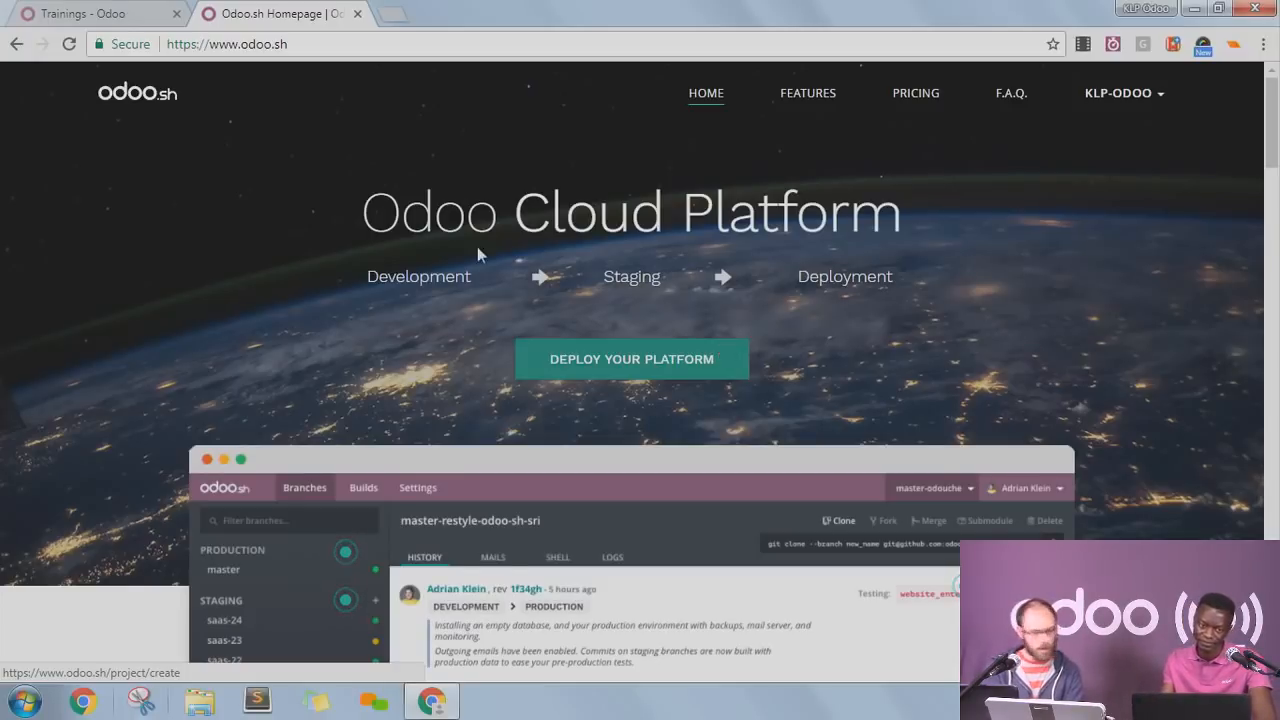
click(358, 14)
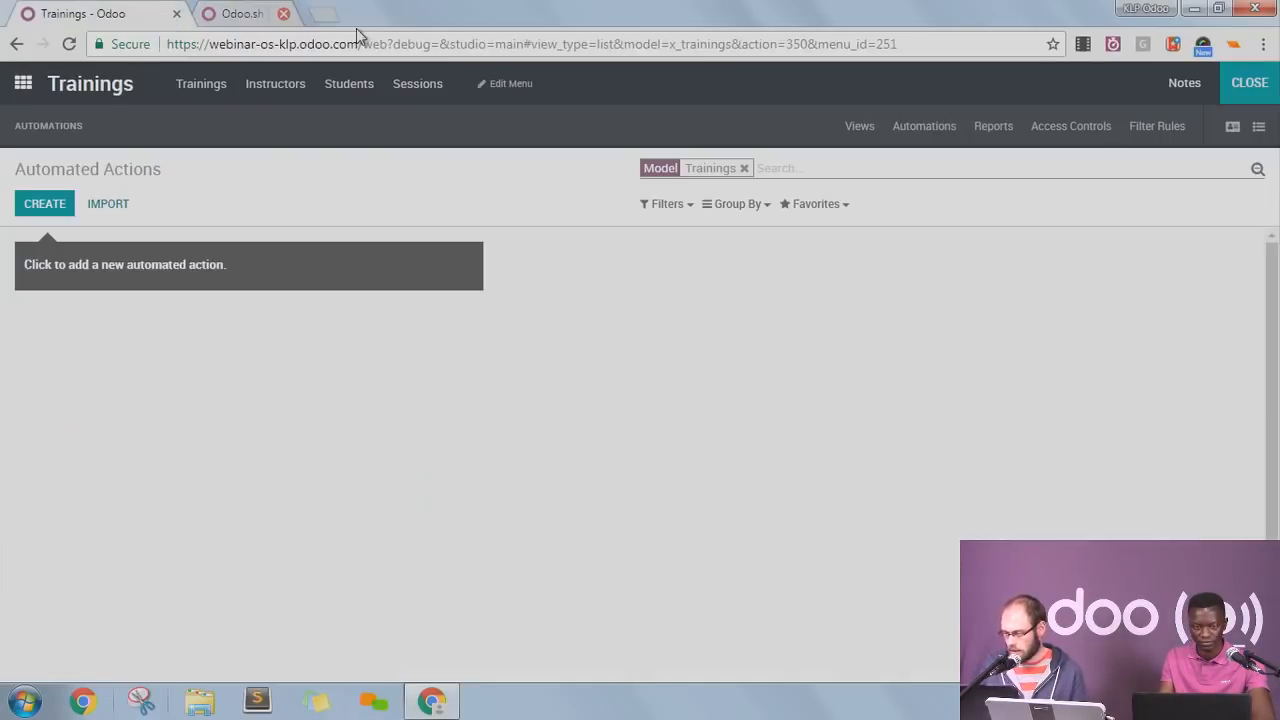
click(22, 84)
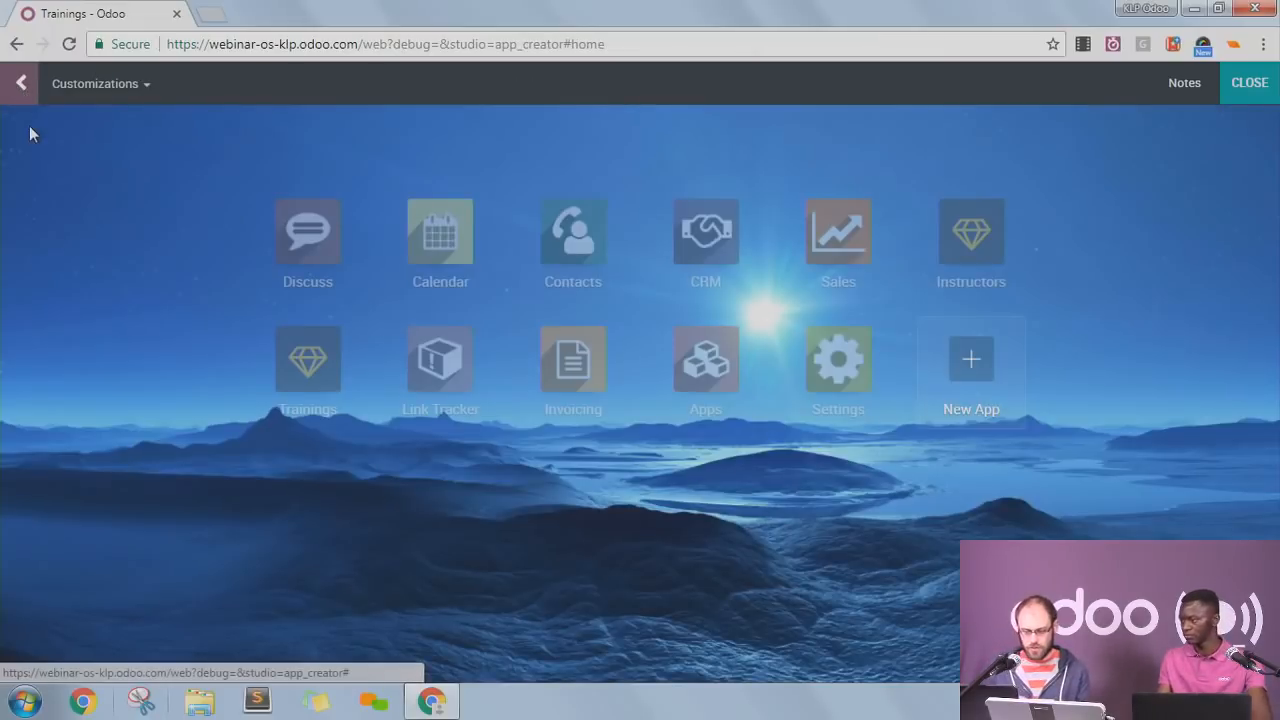